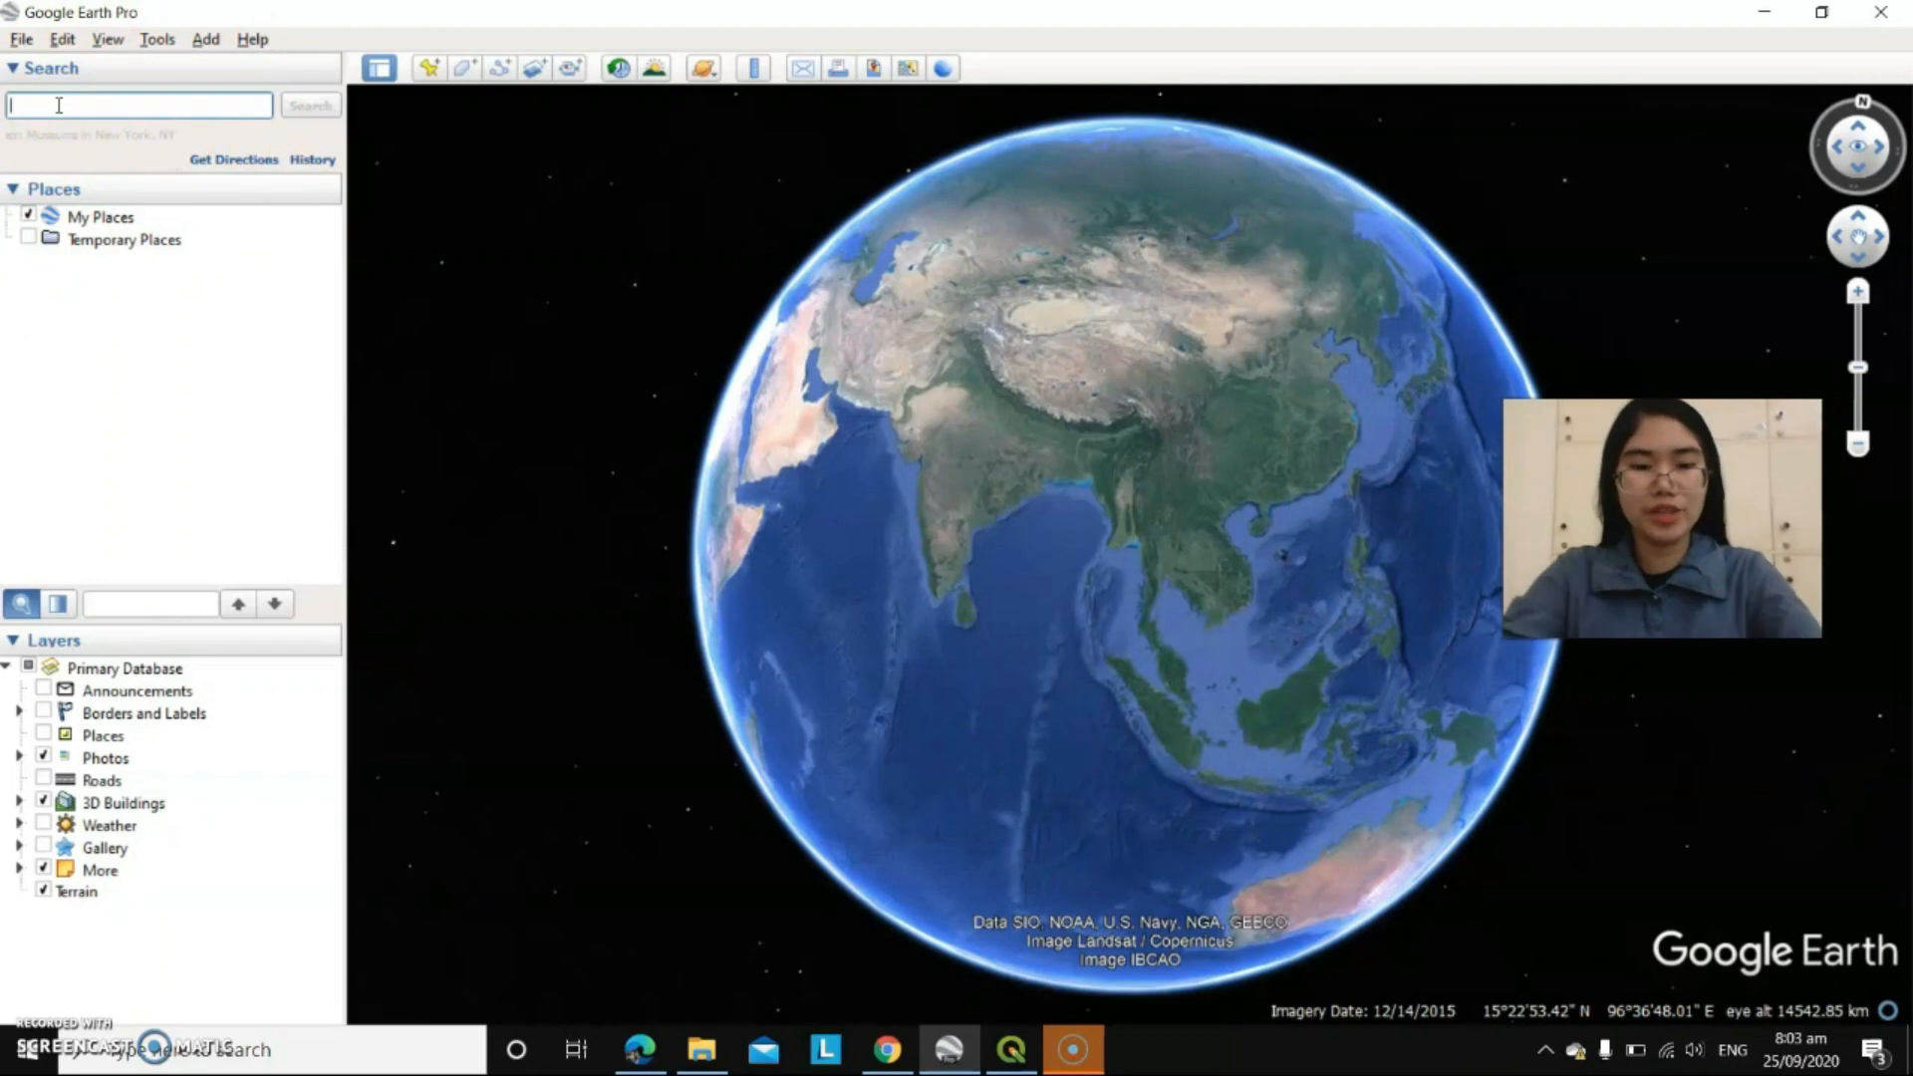
- Search for "Hijo River, Tagum City, Compostela Valley" and fly to that location
key(Caps_Lock)
text(HIJO )
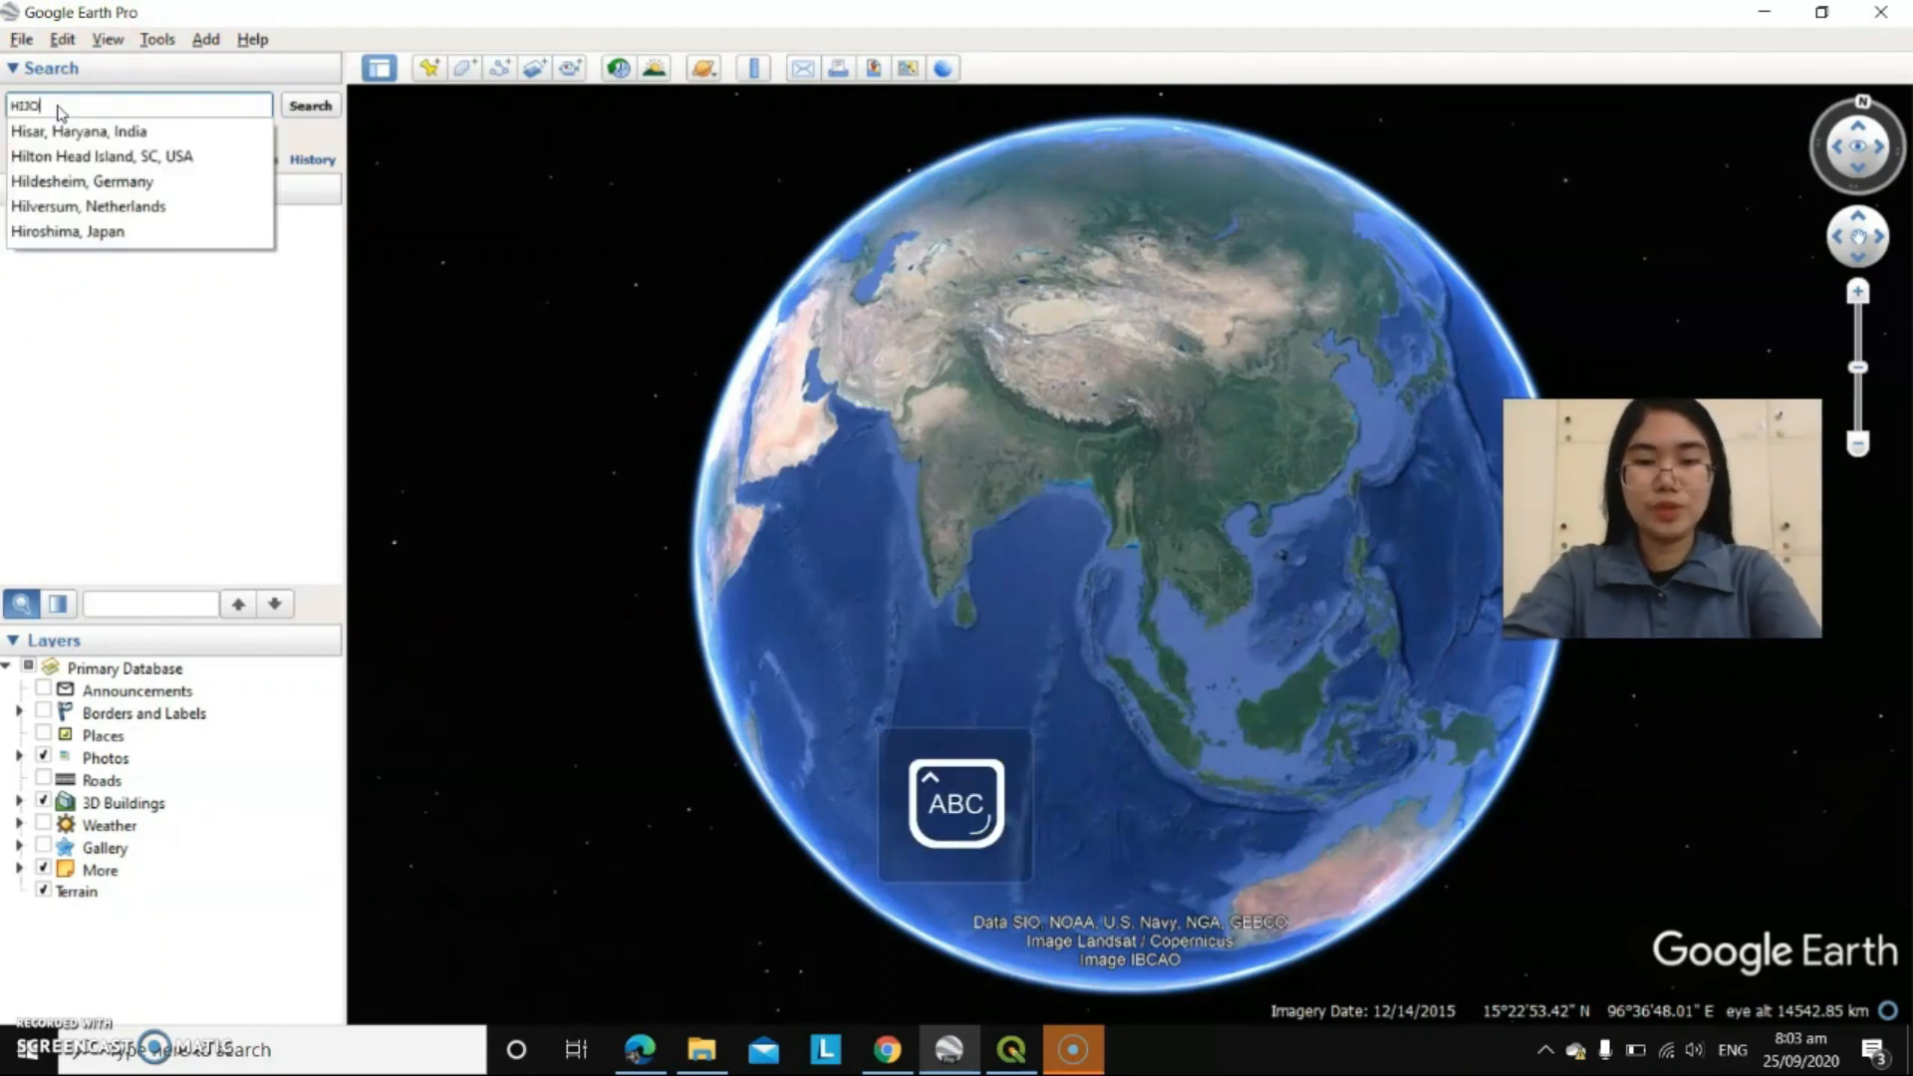
text(RI)
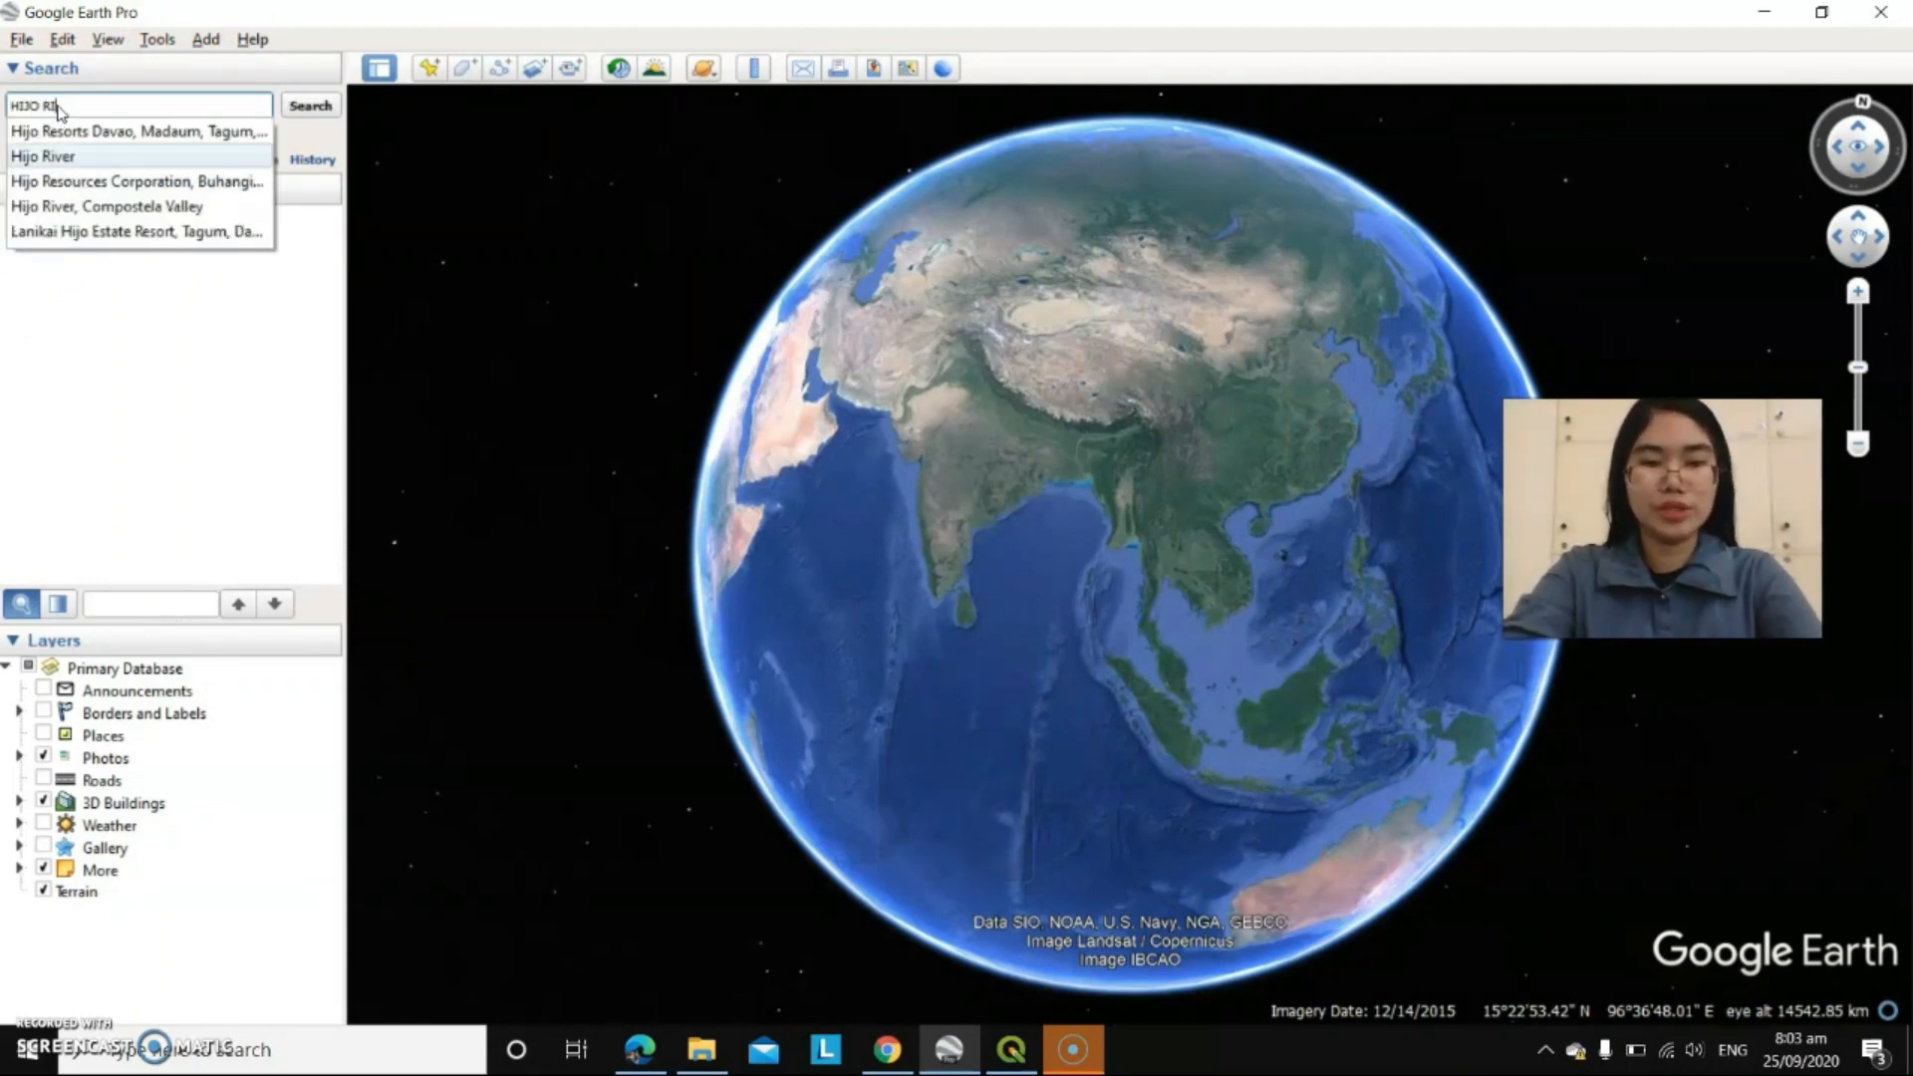
text(VER, TAGUM CITY)
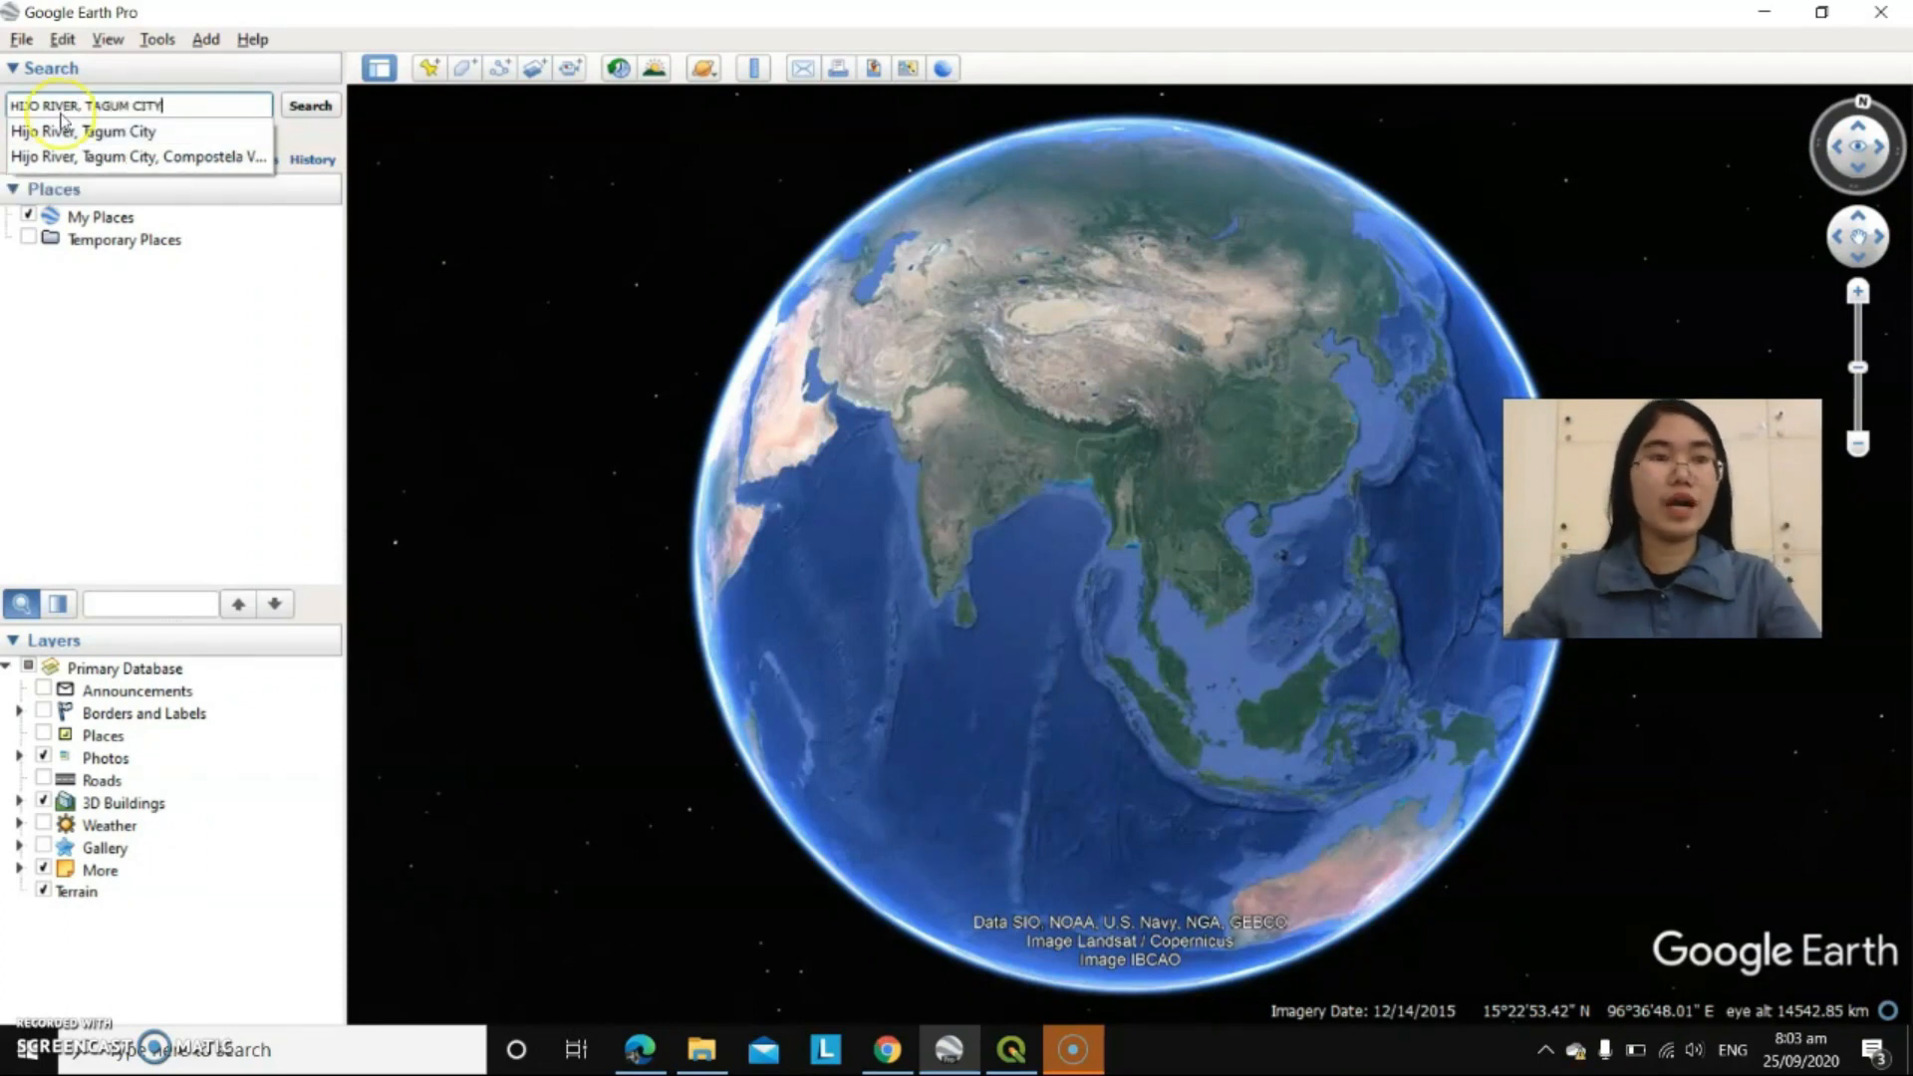
click(136, 164)
click(256, 118)
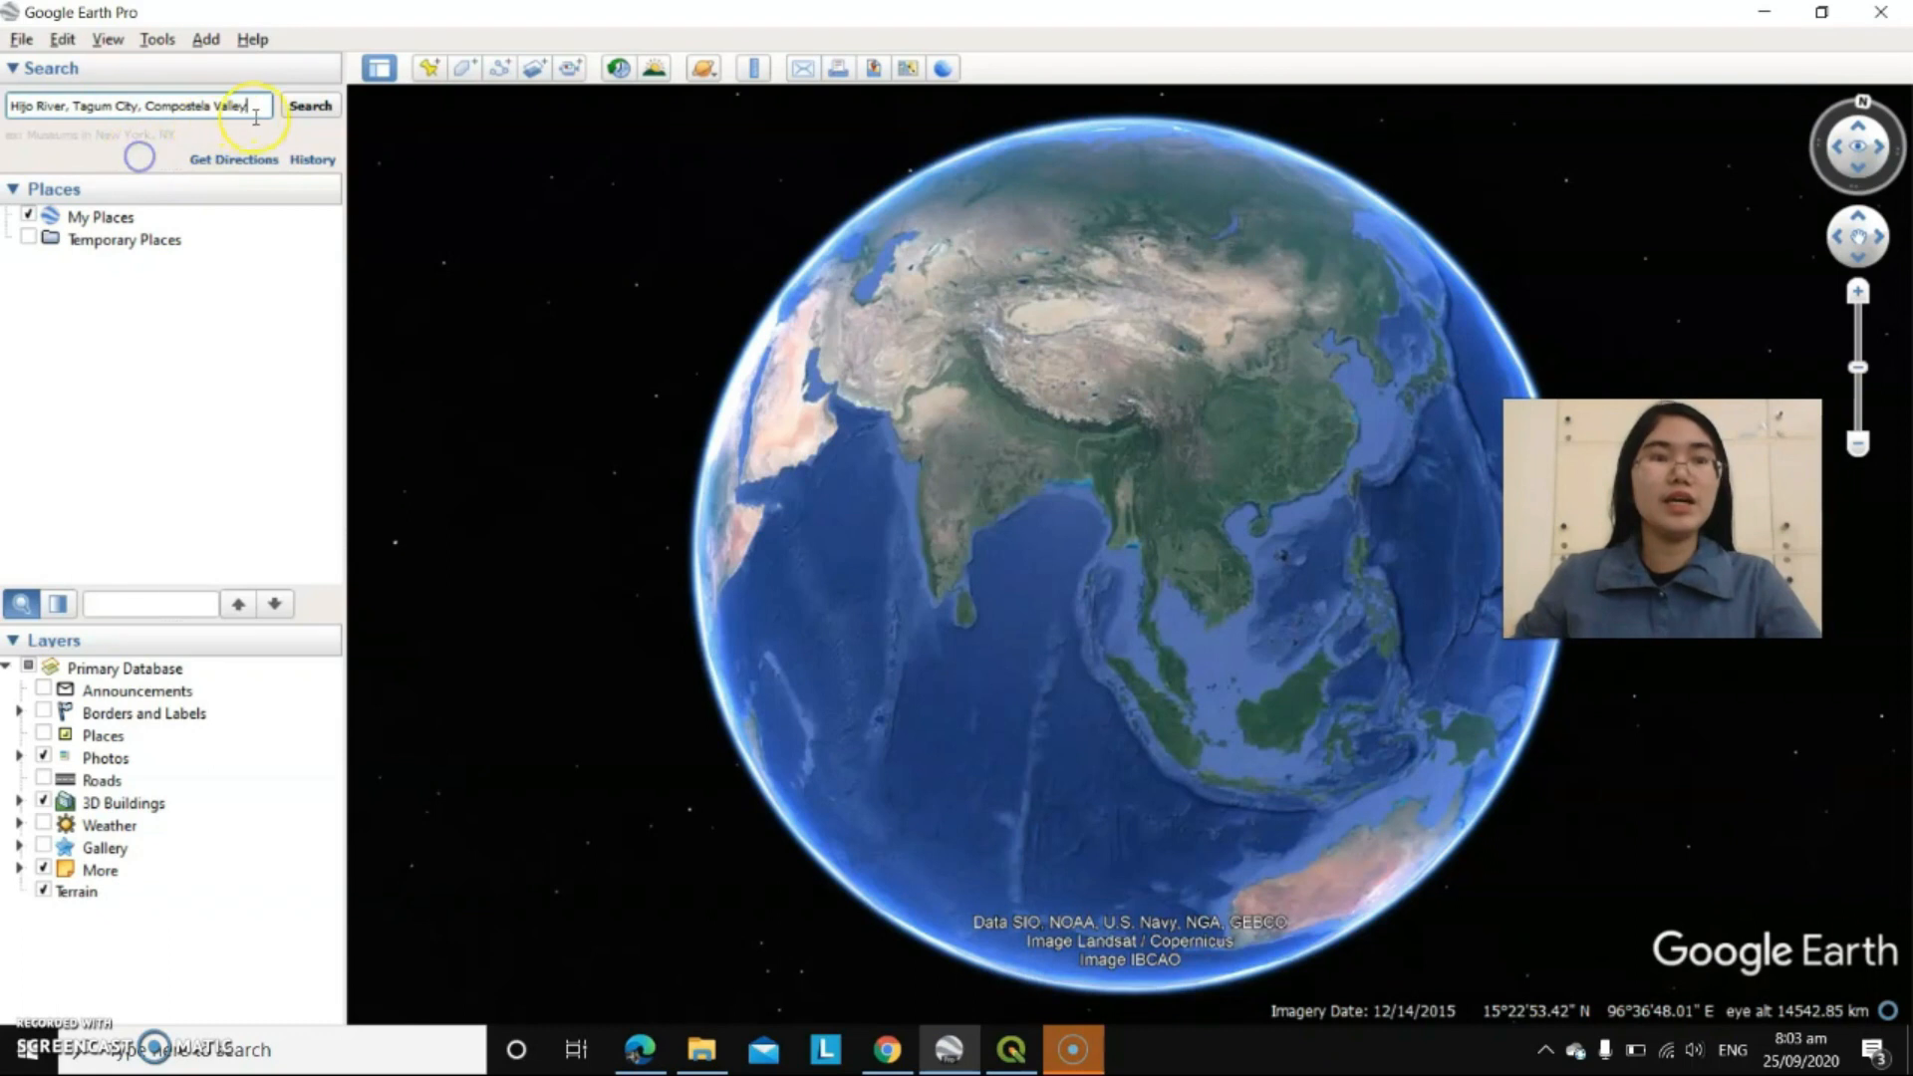
click(308, 107)
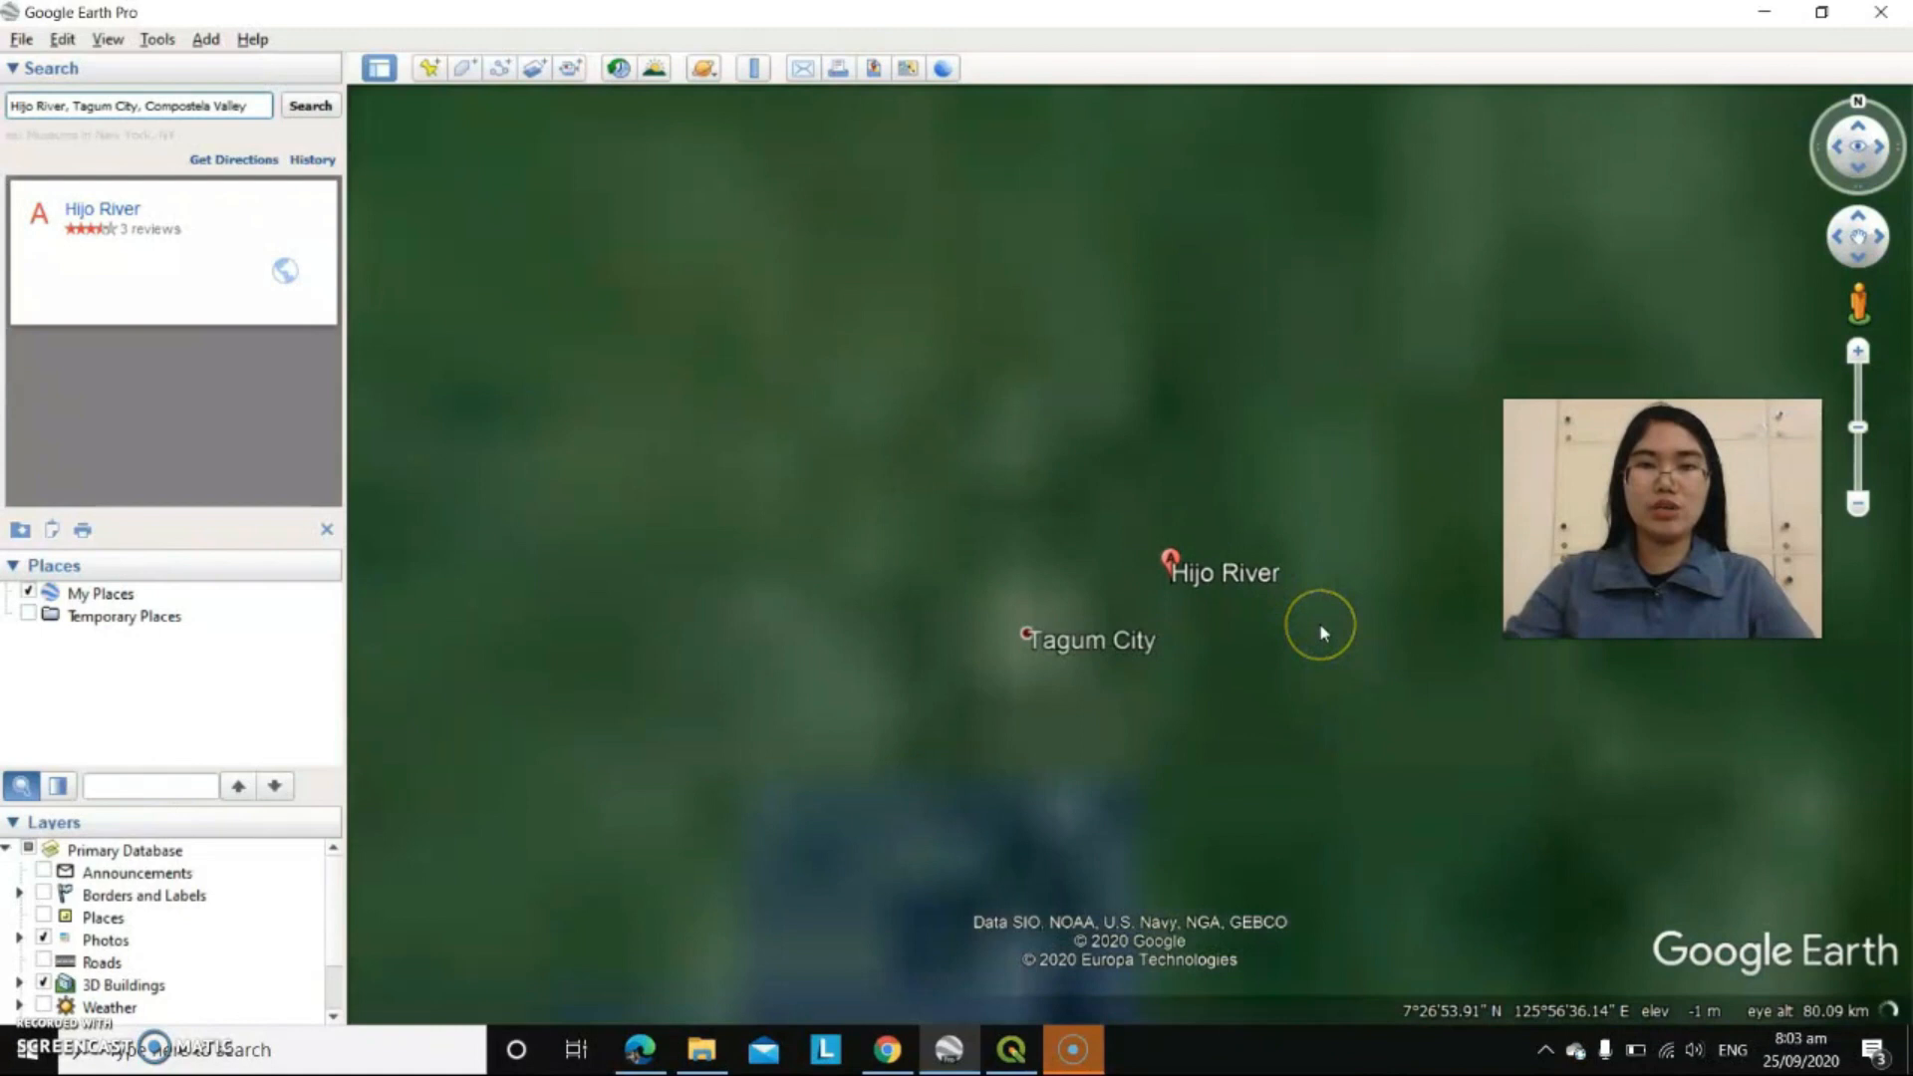
- Start a new path named HIJO RIVER for the river around the Hijo River marker
double_click(1138, 588)
scroll(1138, 589, up, 3)
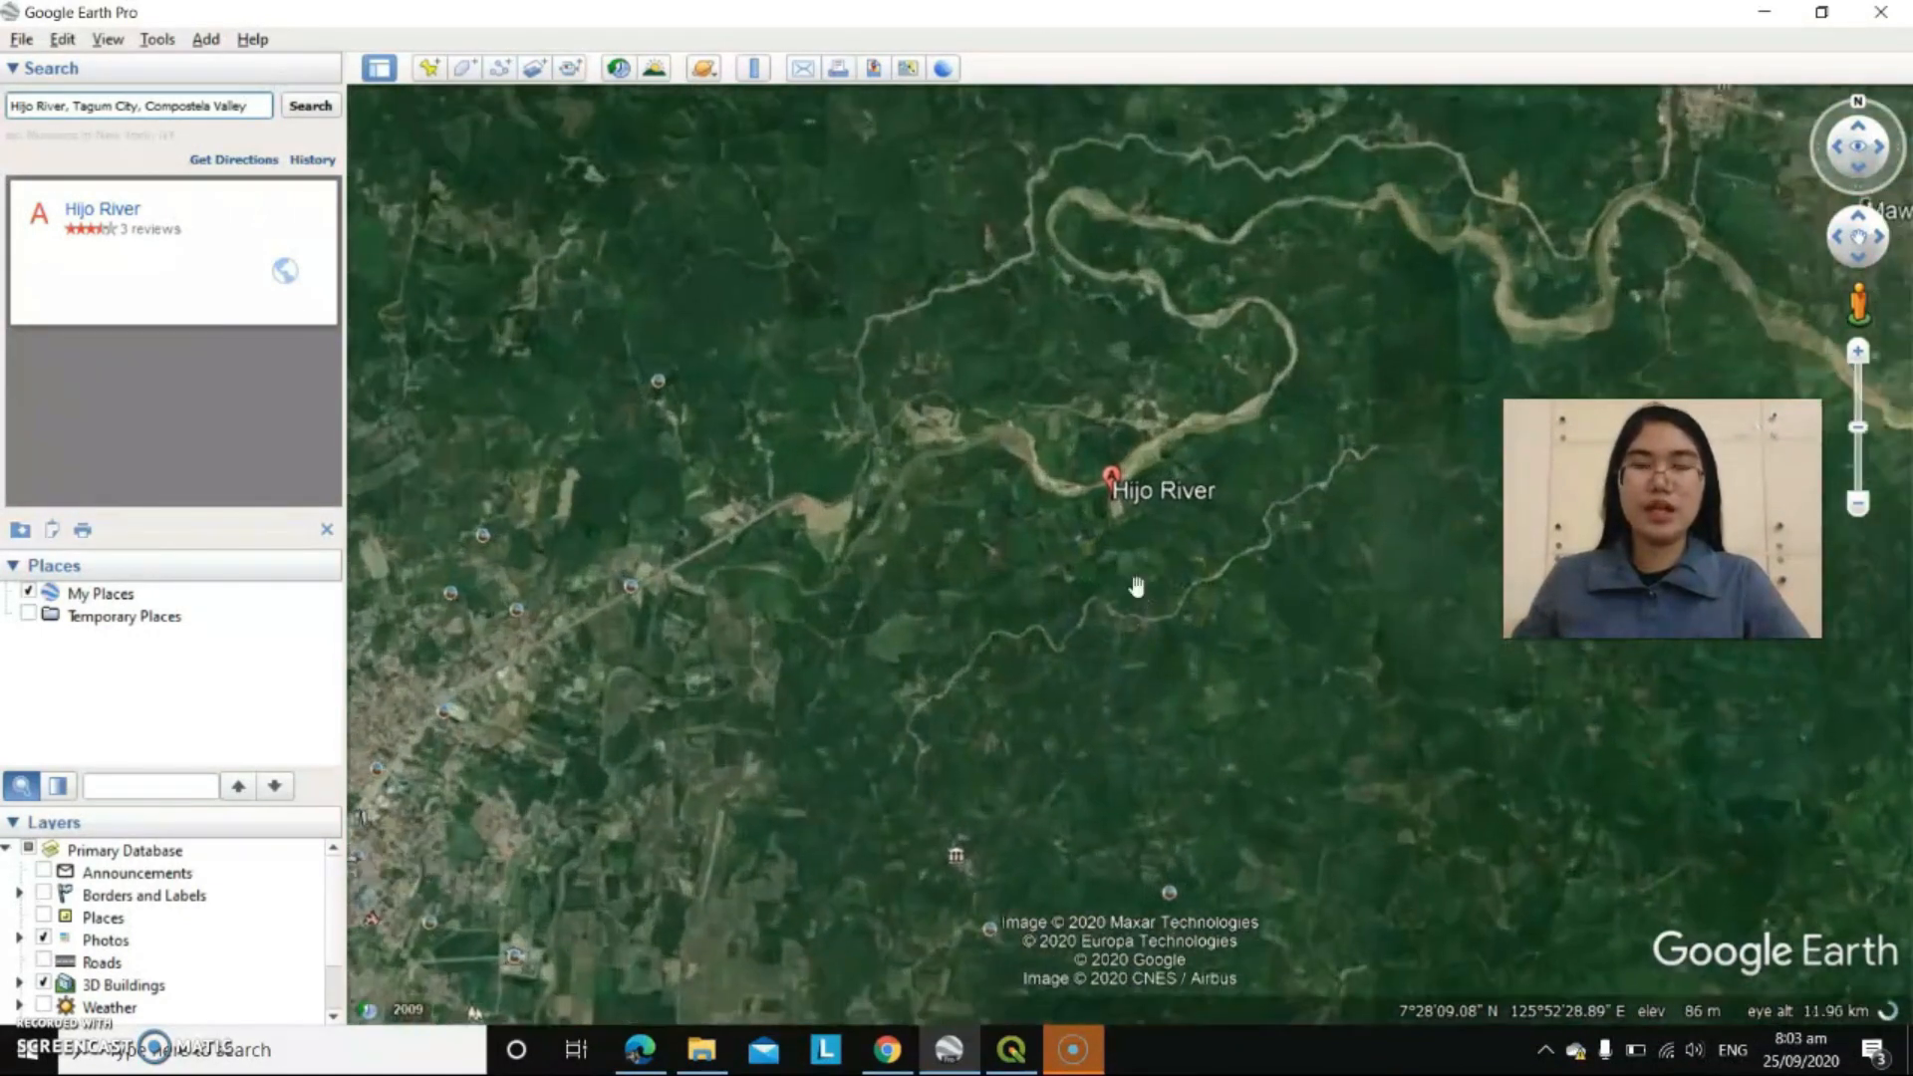
scroll(1002, 501, up, 3)
drag(1018, 448, 905, 662)
scroll(1190, 533, up, 1)
scroll(1190, 533, down, 5)
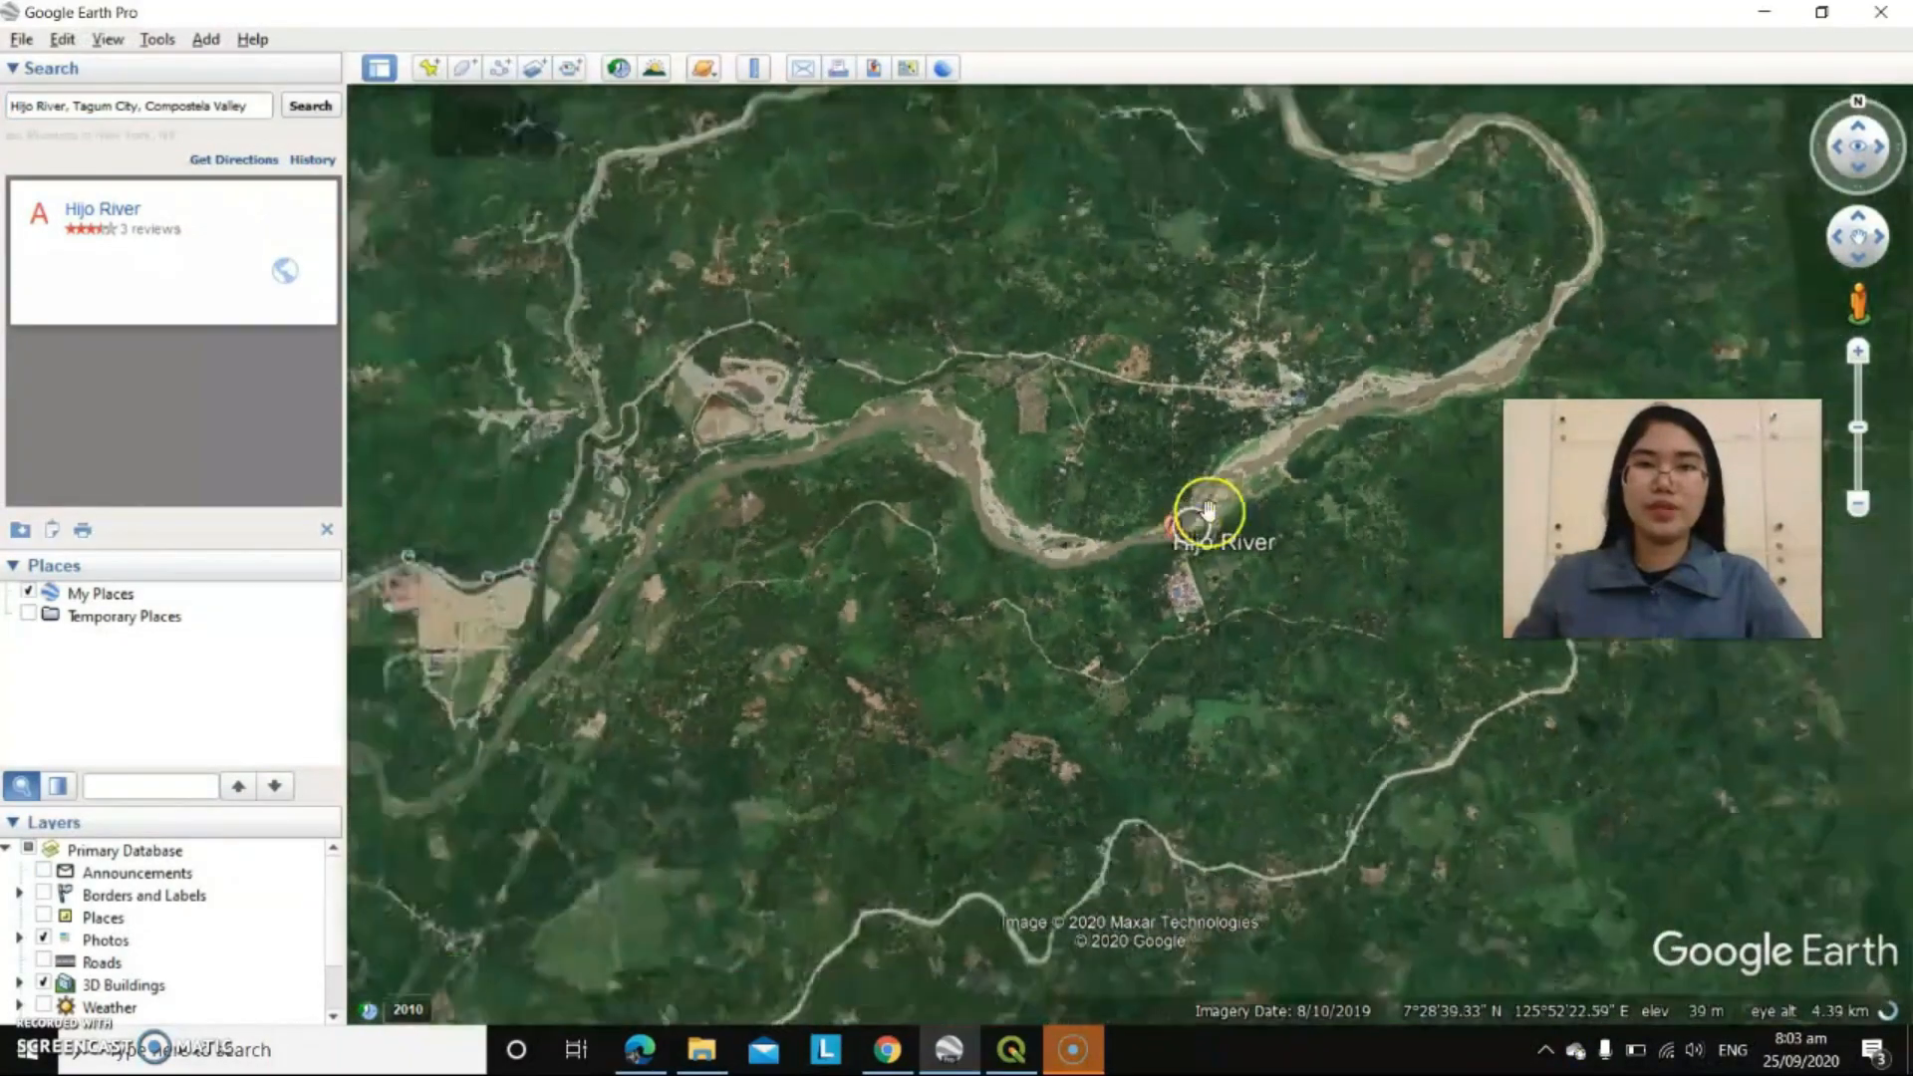
drag(1145, 415, 1046, 501)
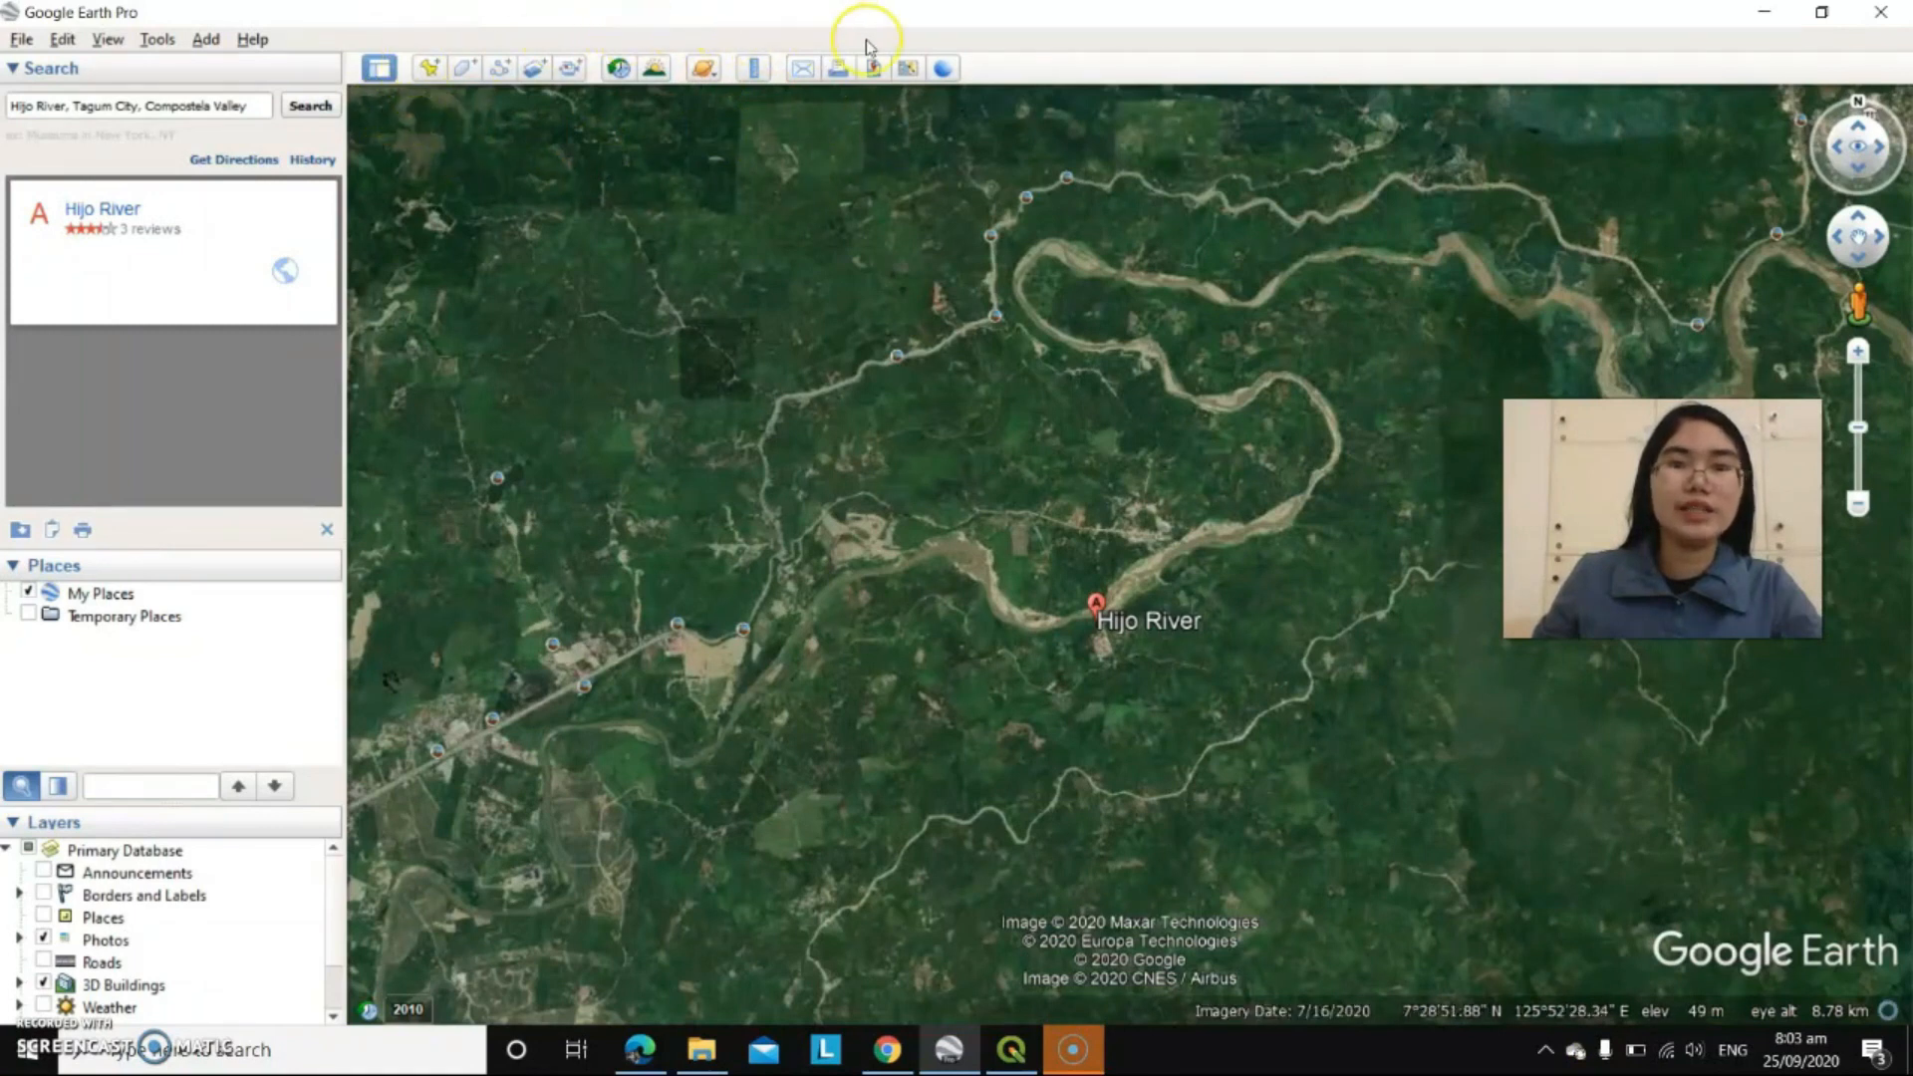
click(502, 70)
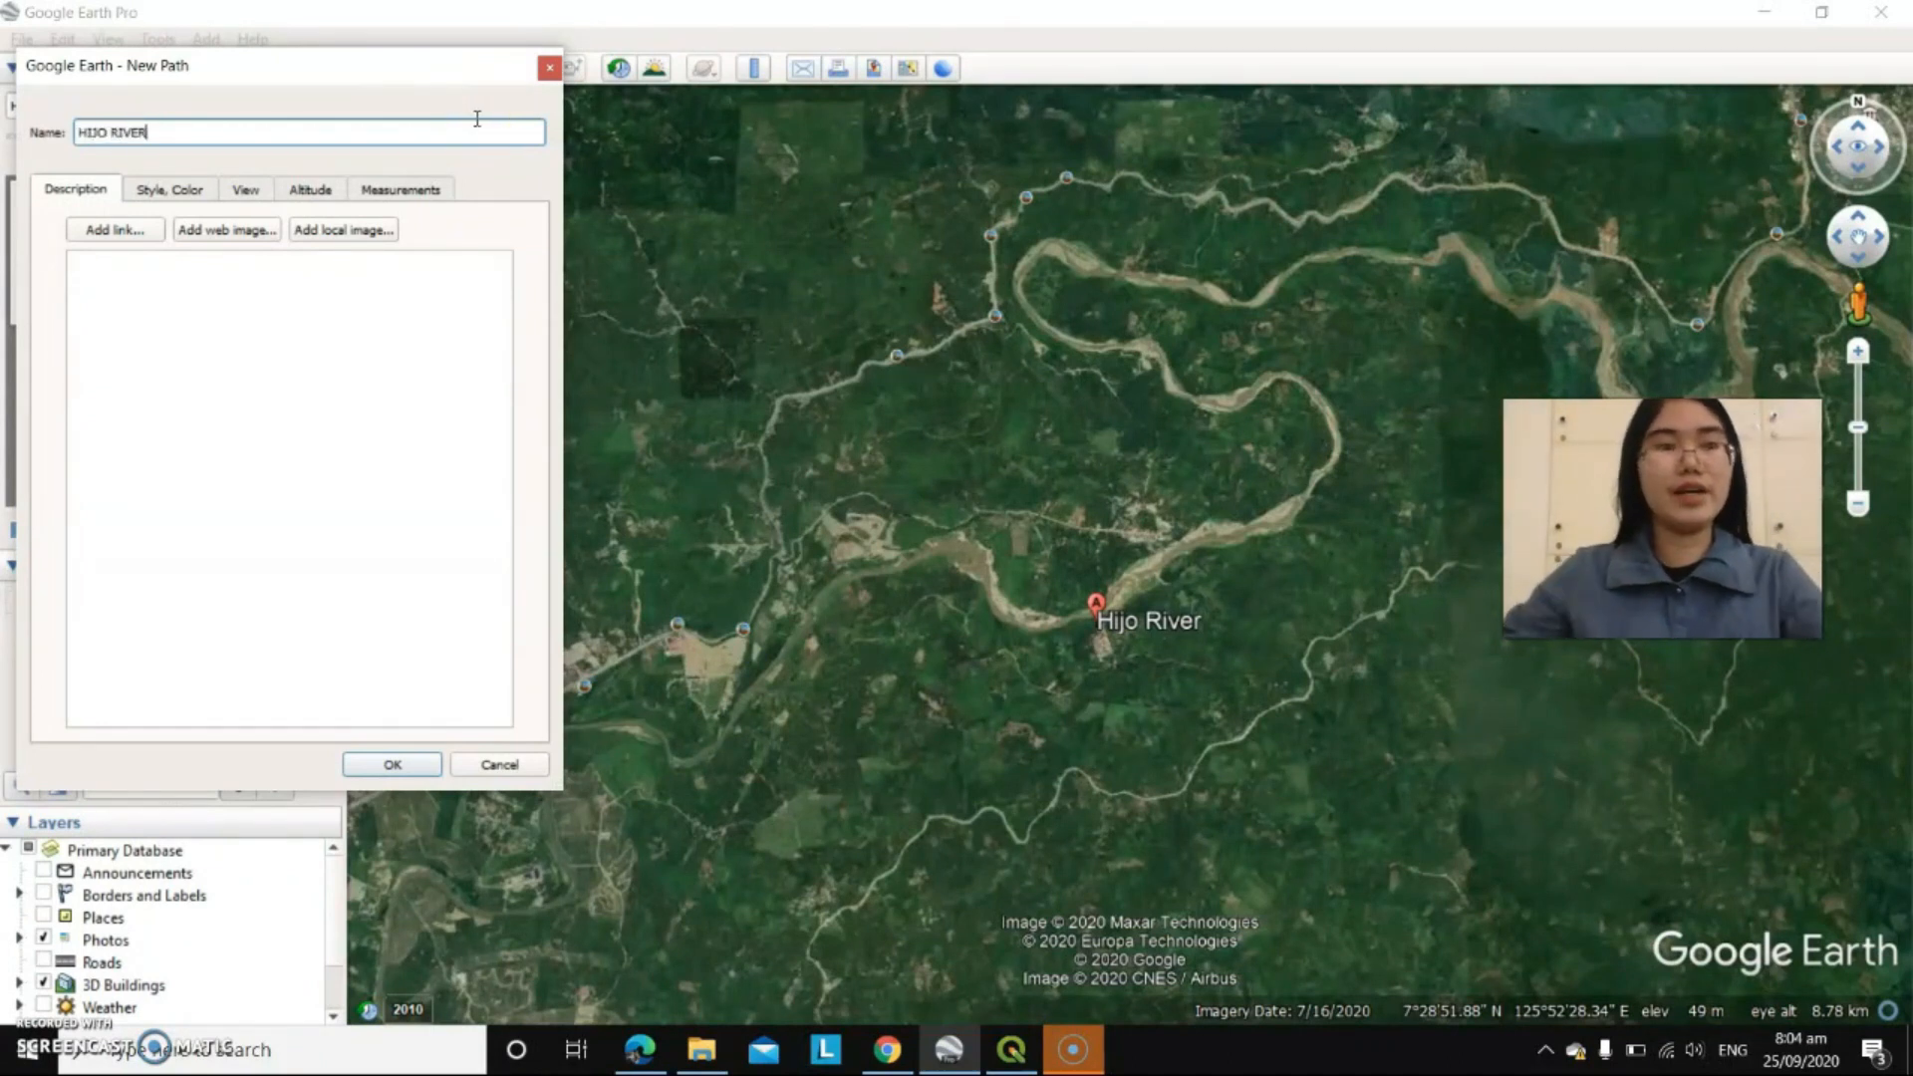
- Style the new path's line with a width of 10.0 and the orange color #ffaa00
click(164, 195)
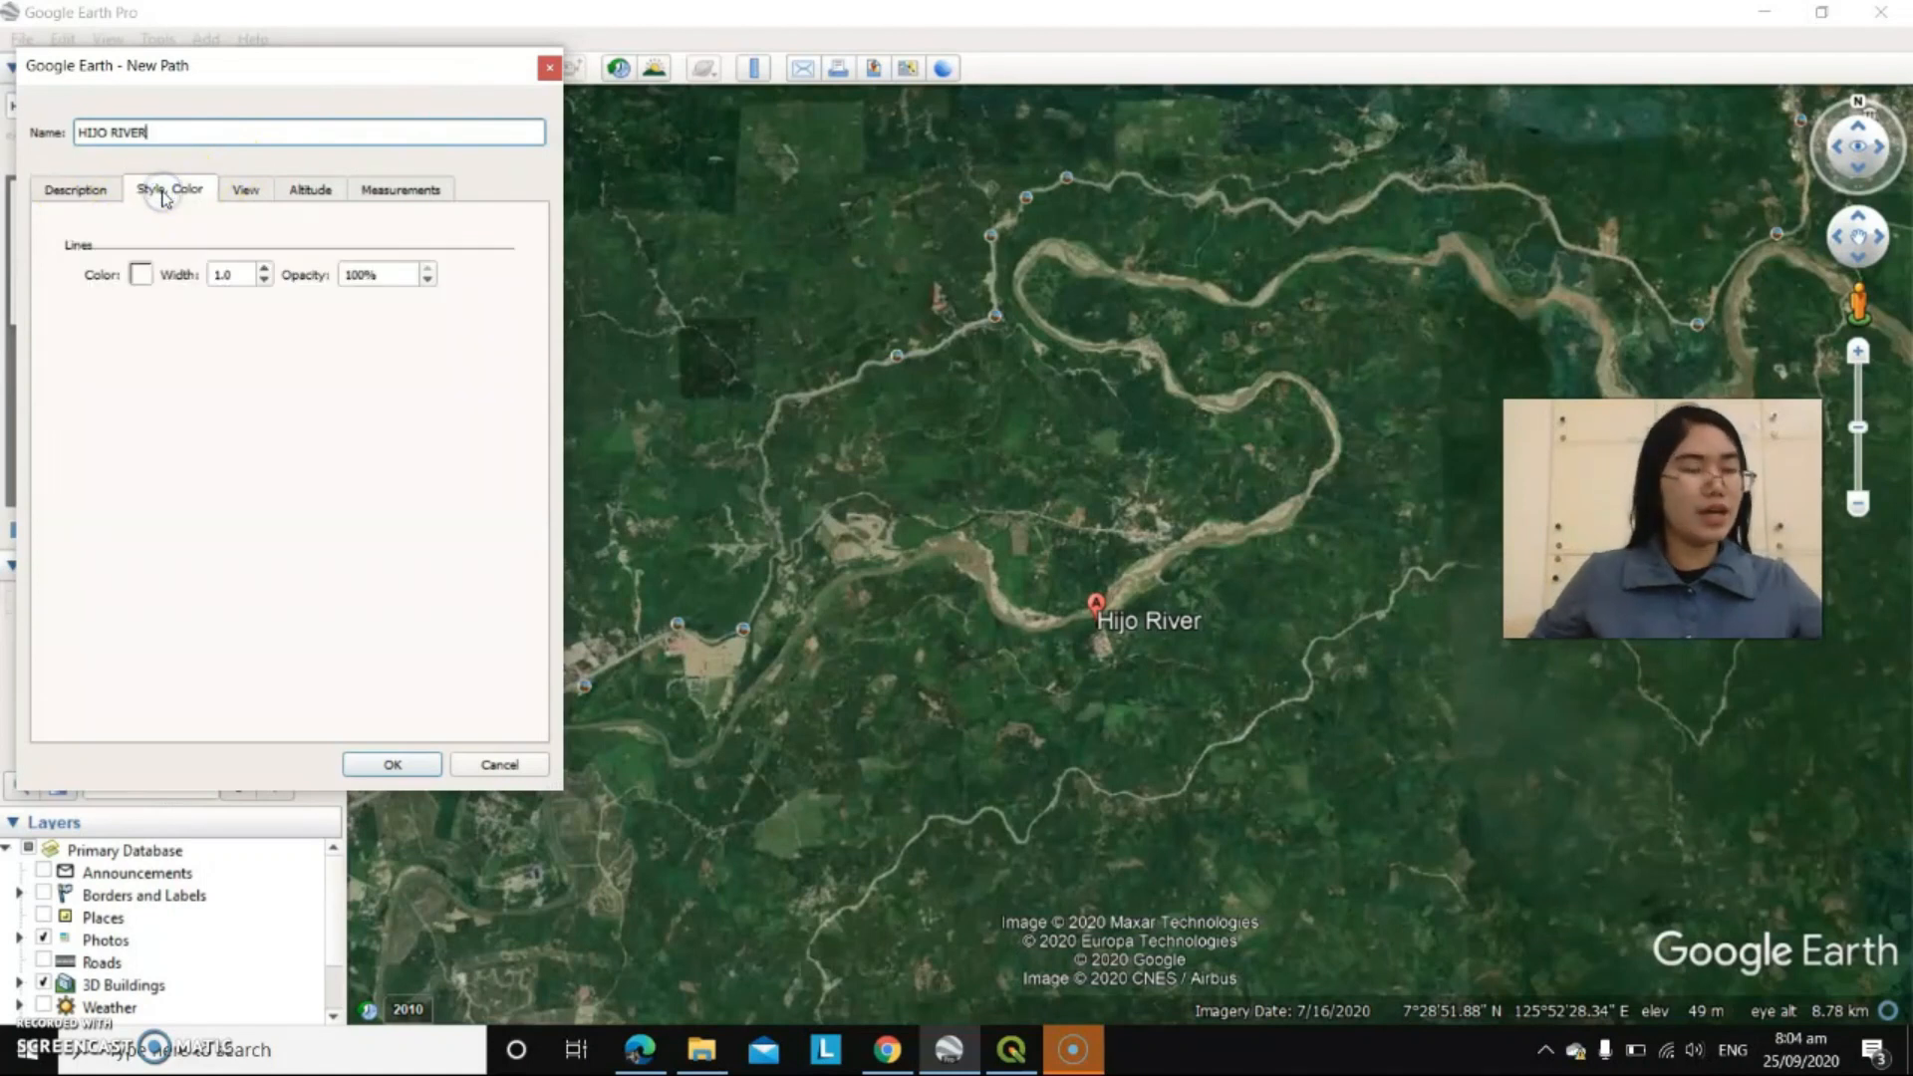
click(220, 275)
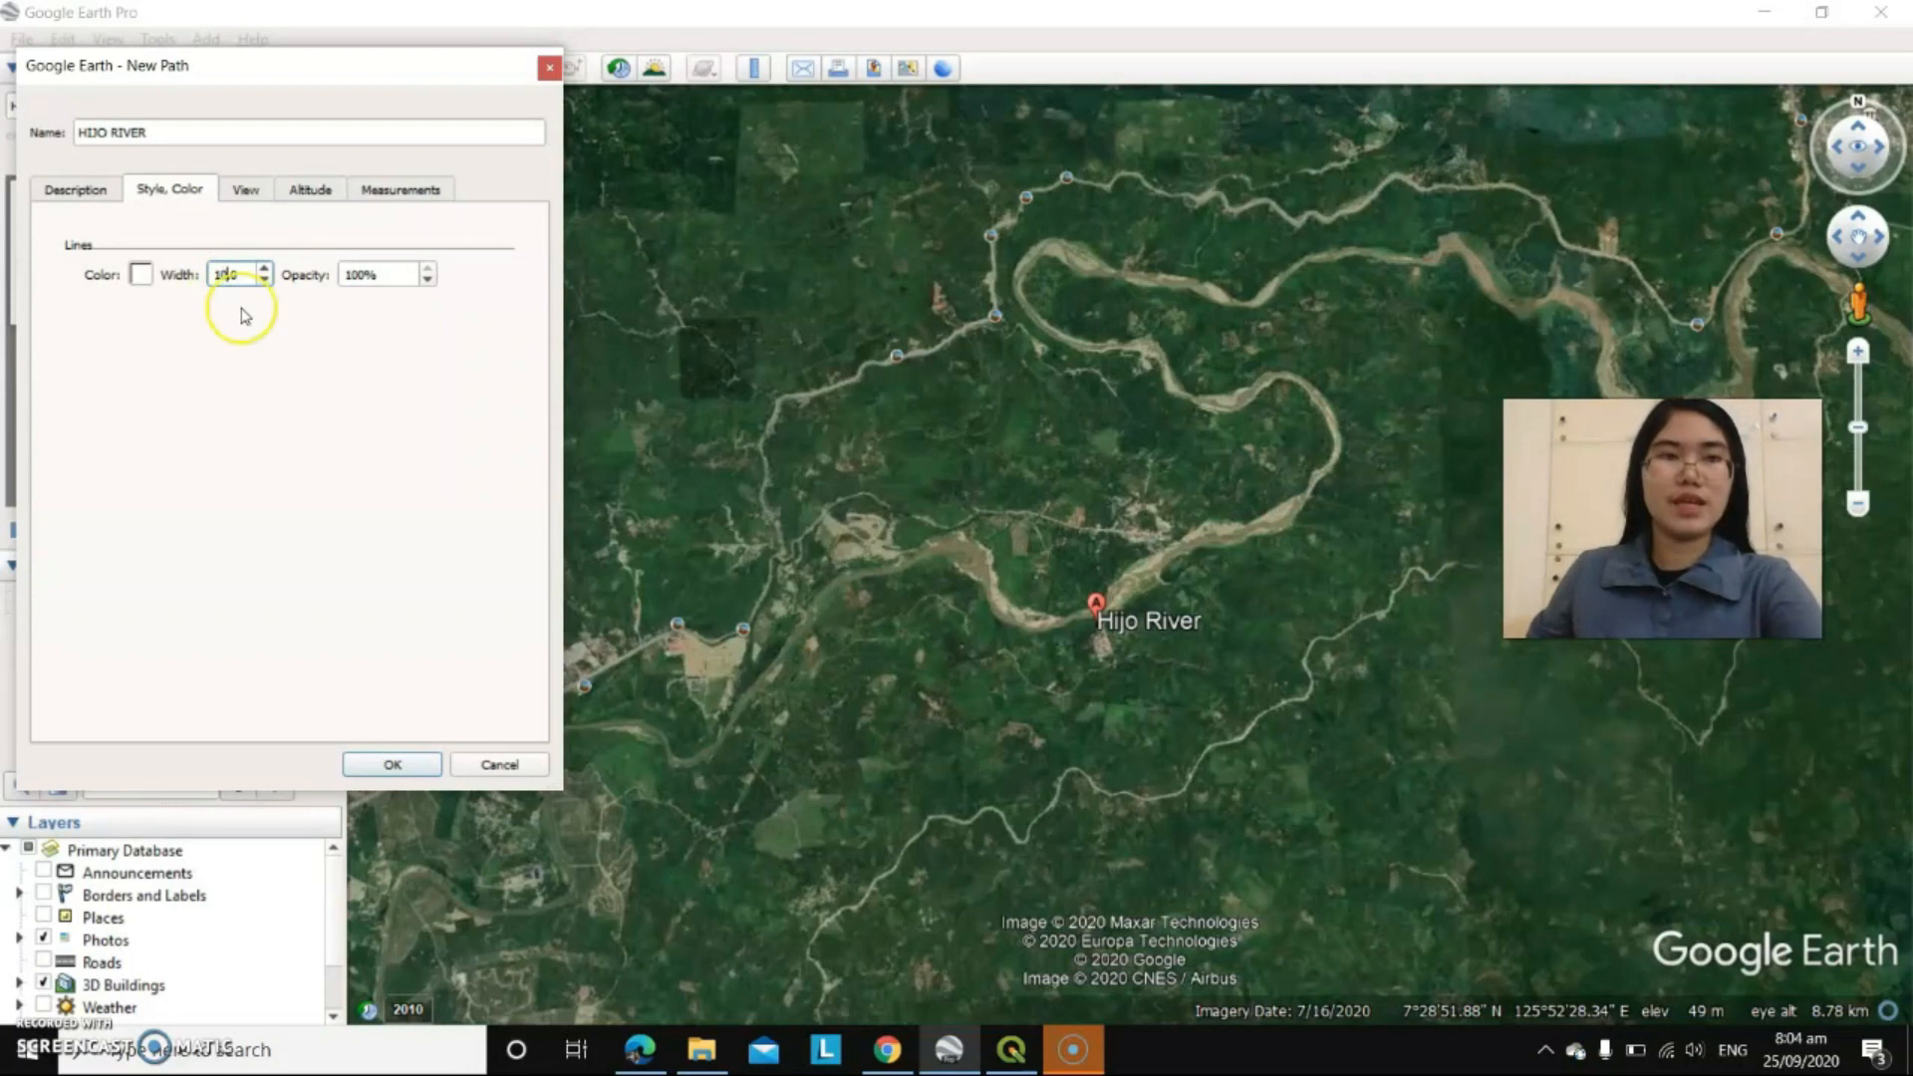
click(142, 279)
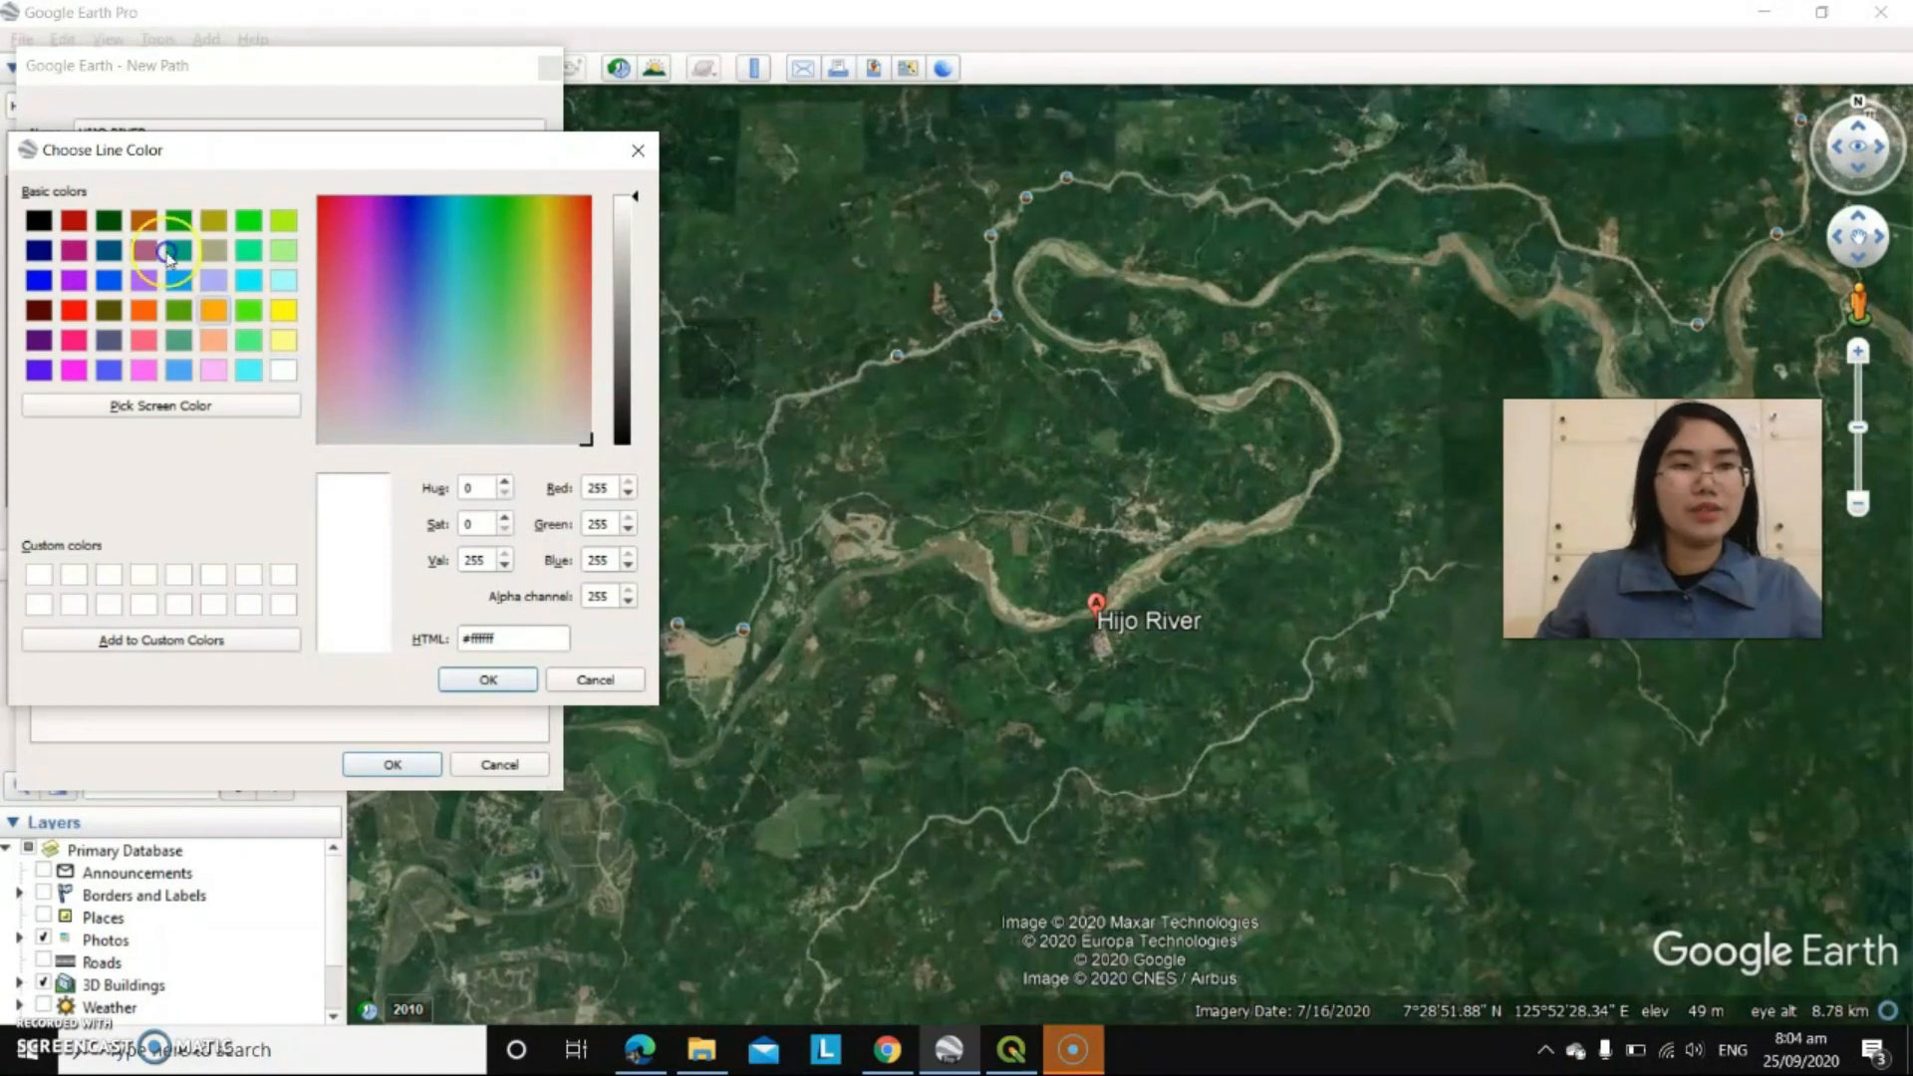
click(213, 311)
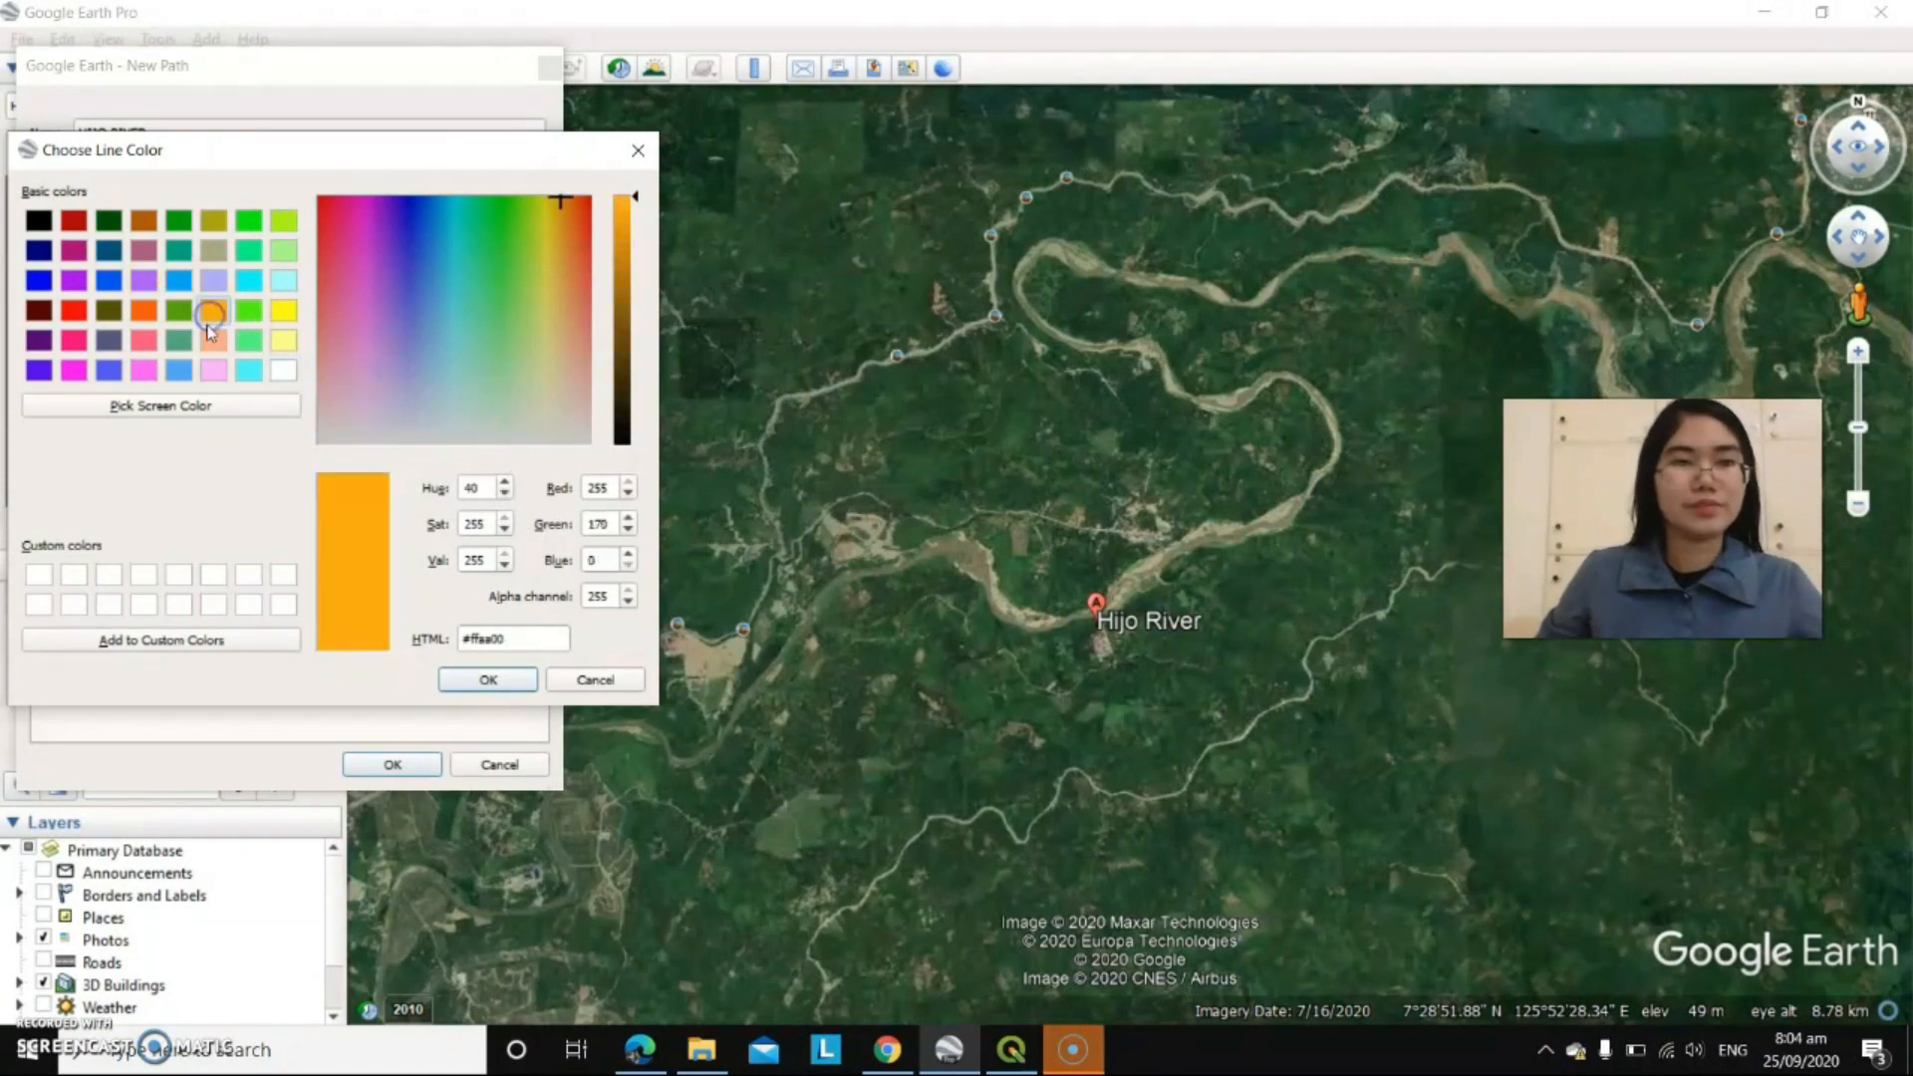
click(488, 679)
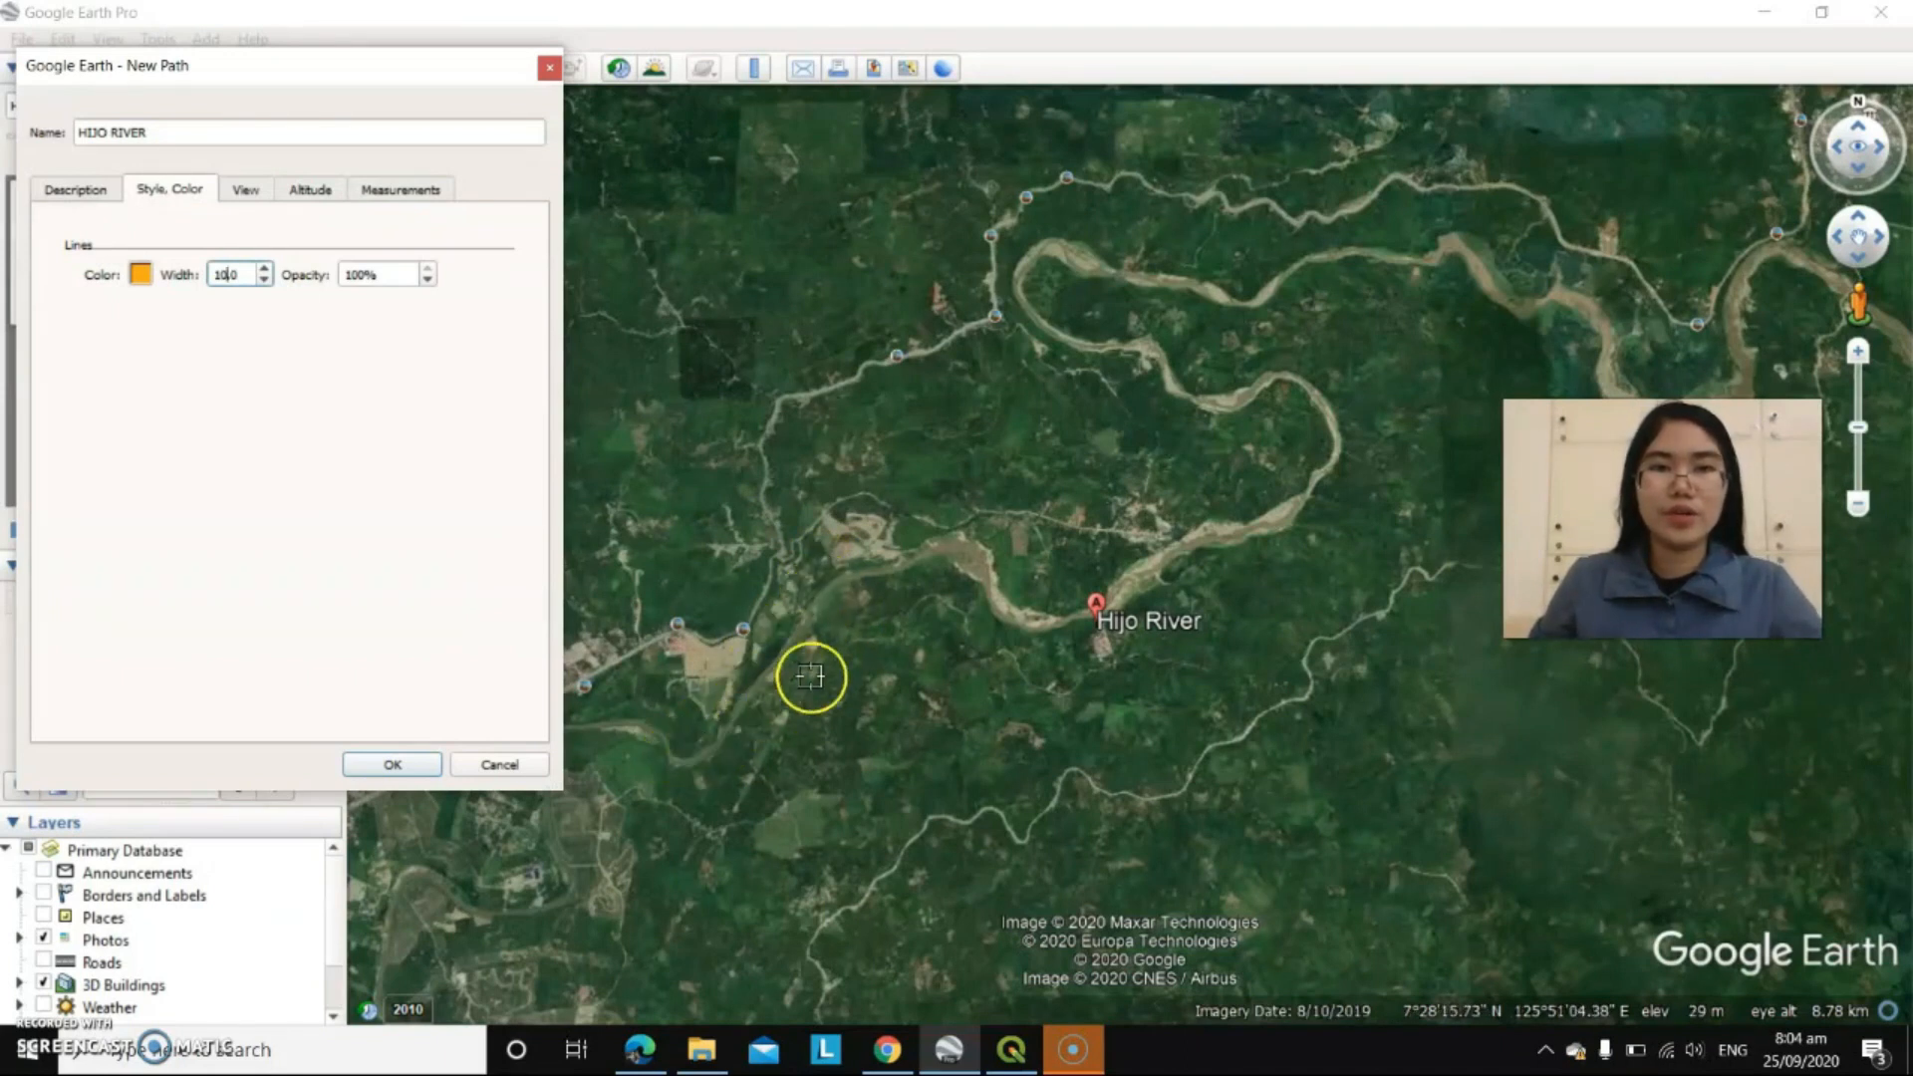
- Trace the Hijo River upstream through the marker and around the large eastern bend, and save the path to My Places
click(804, 624)
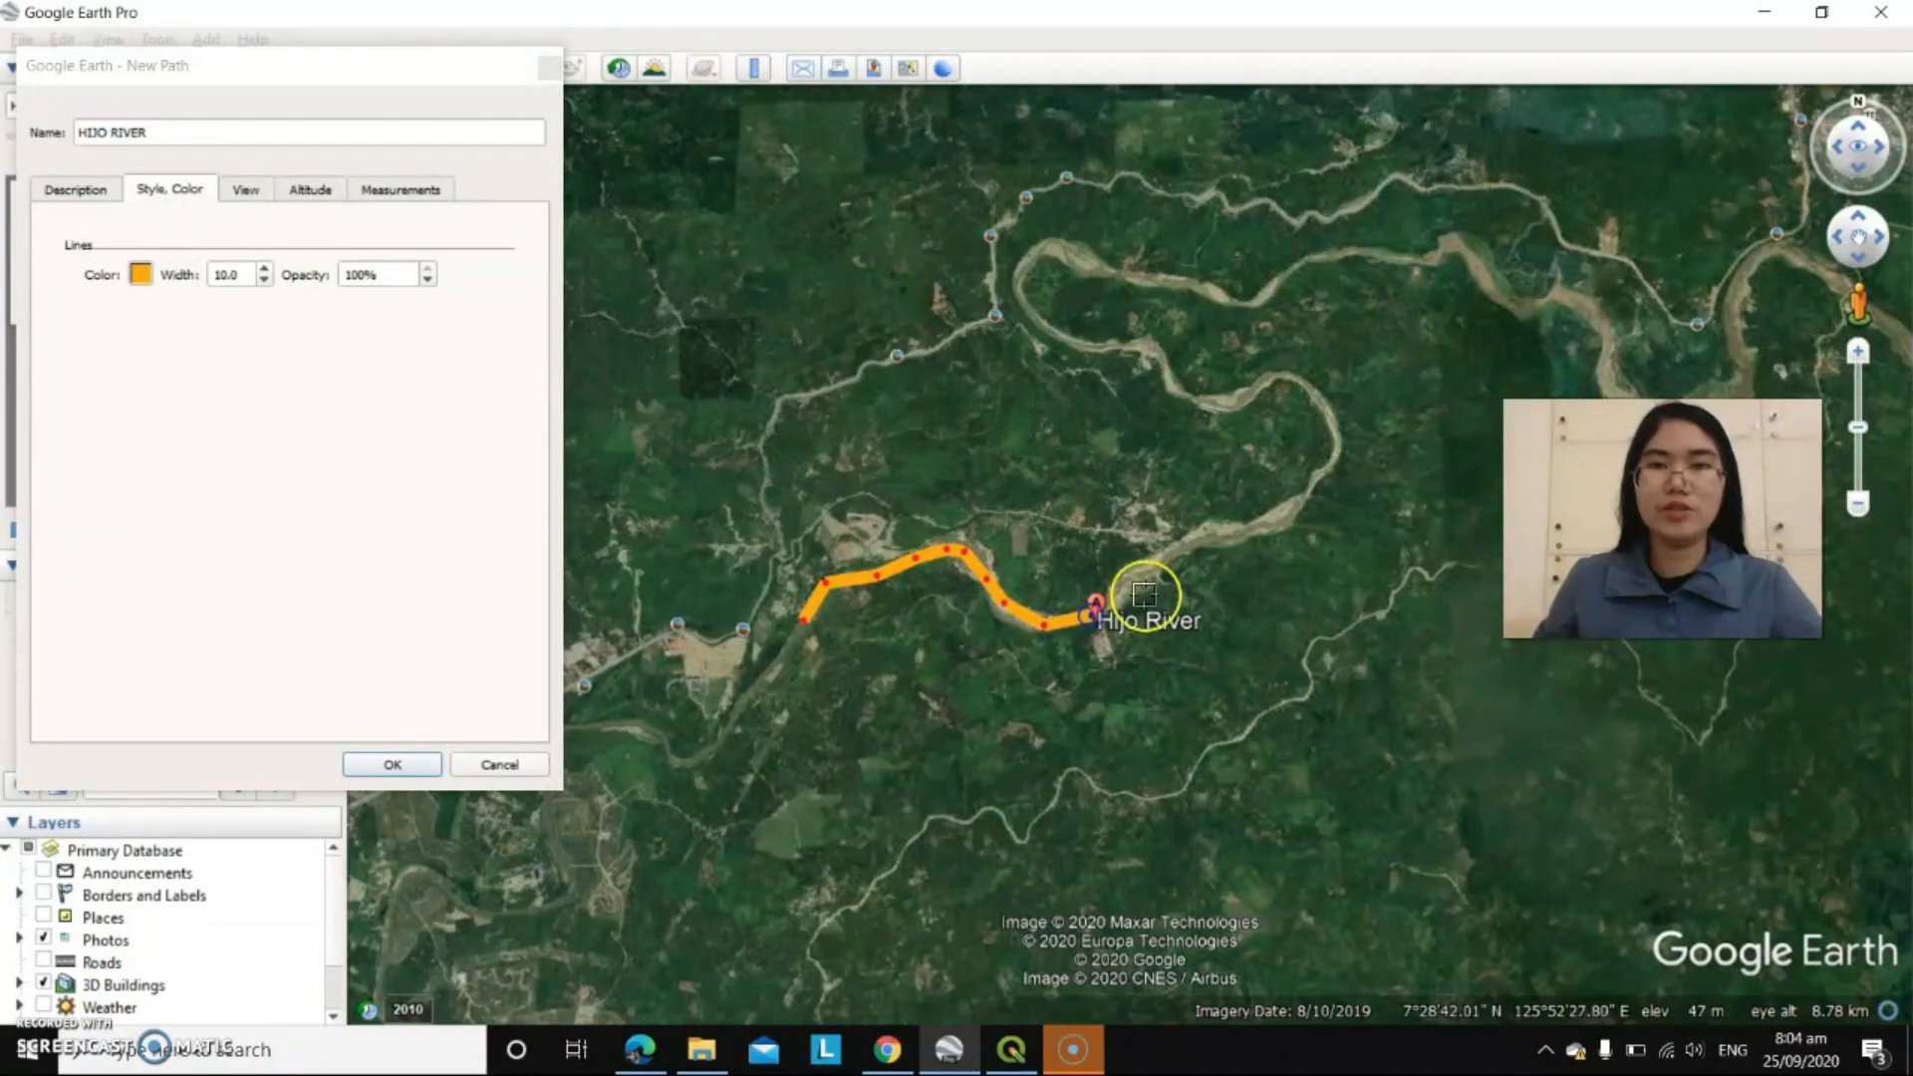
drag(1180, 565, 1280, 519)
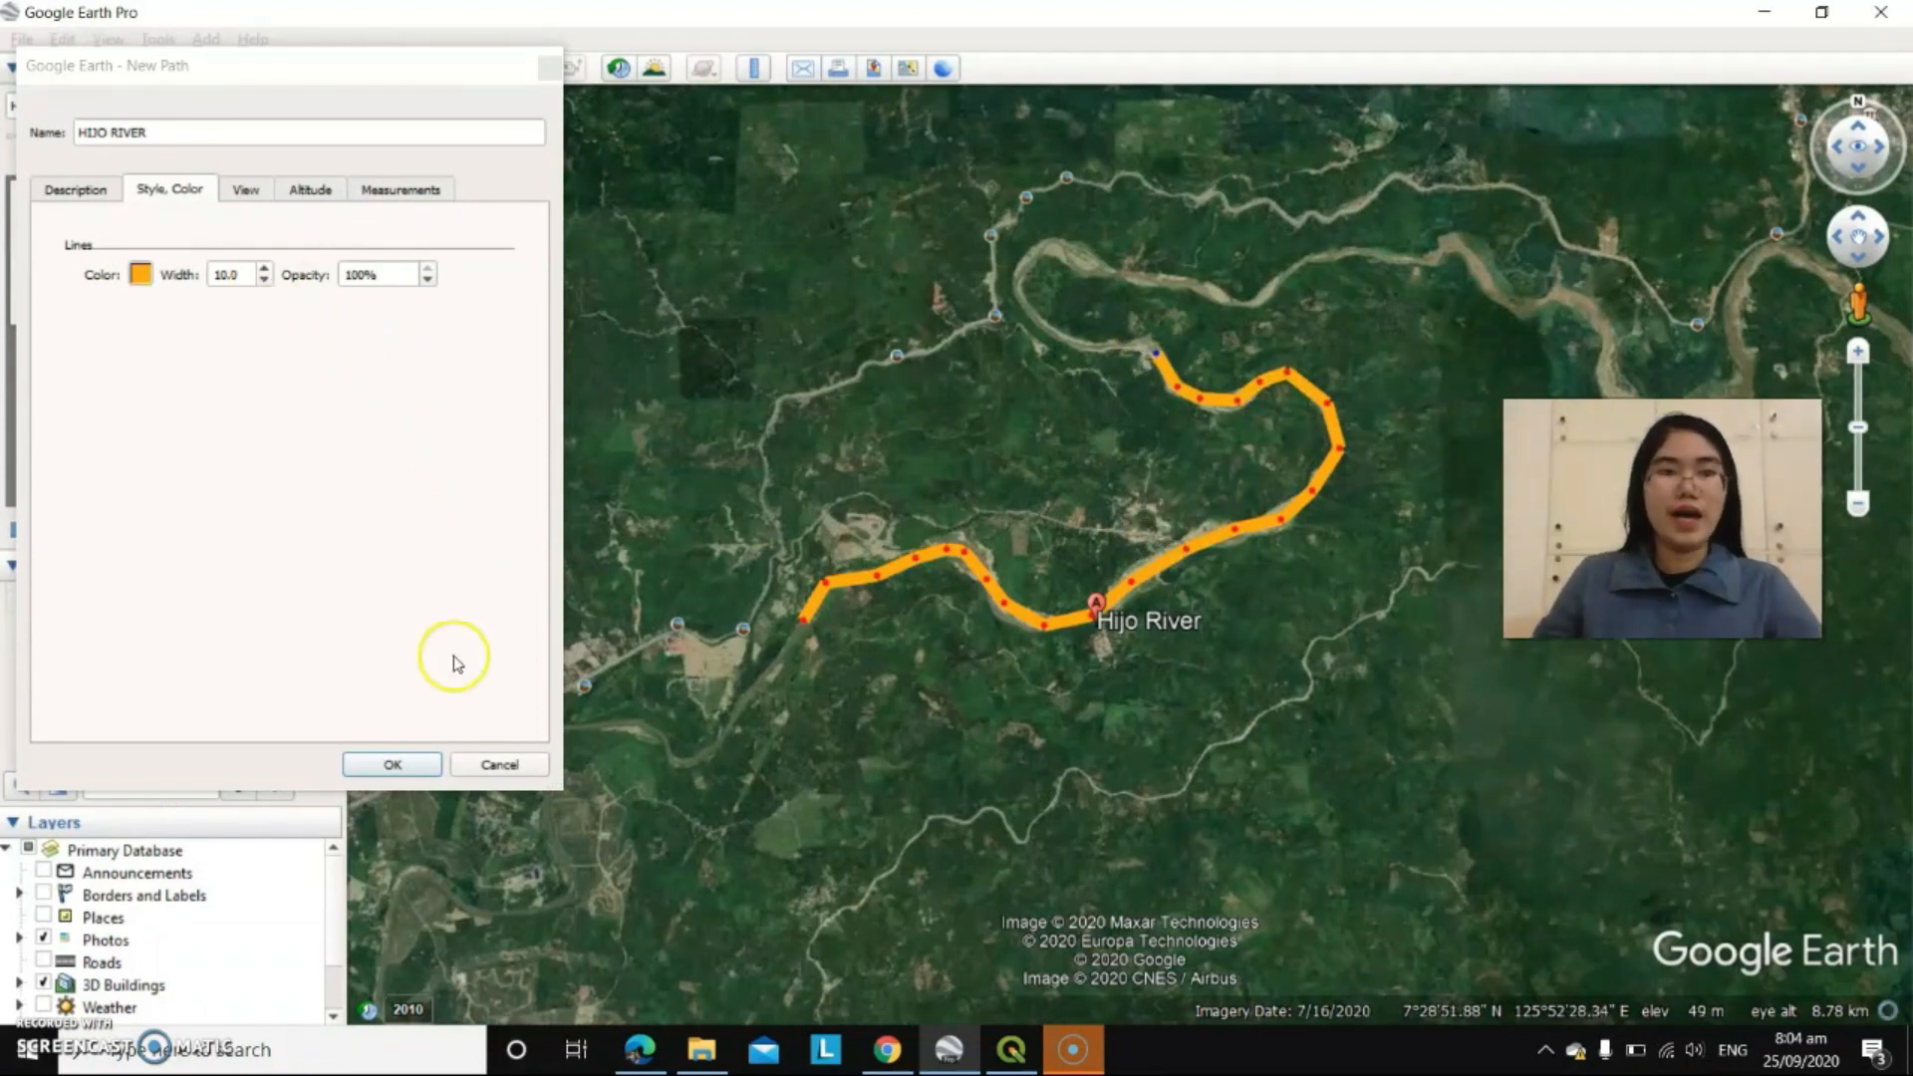
click(436, 764)
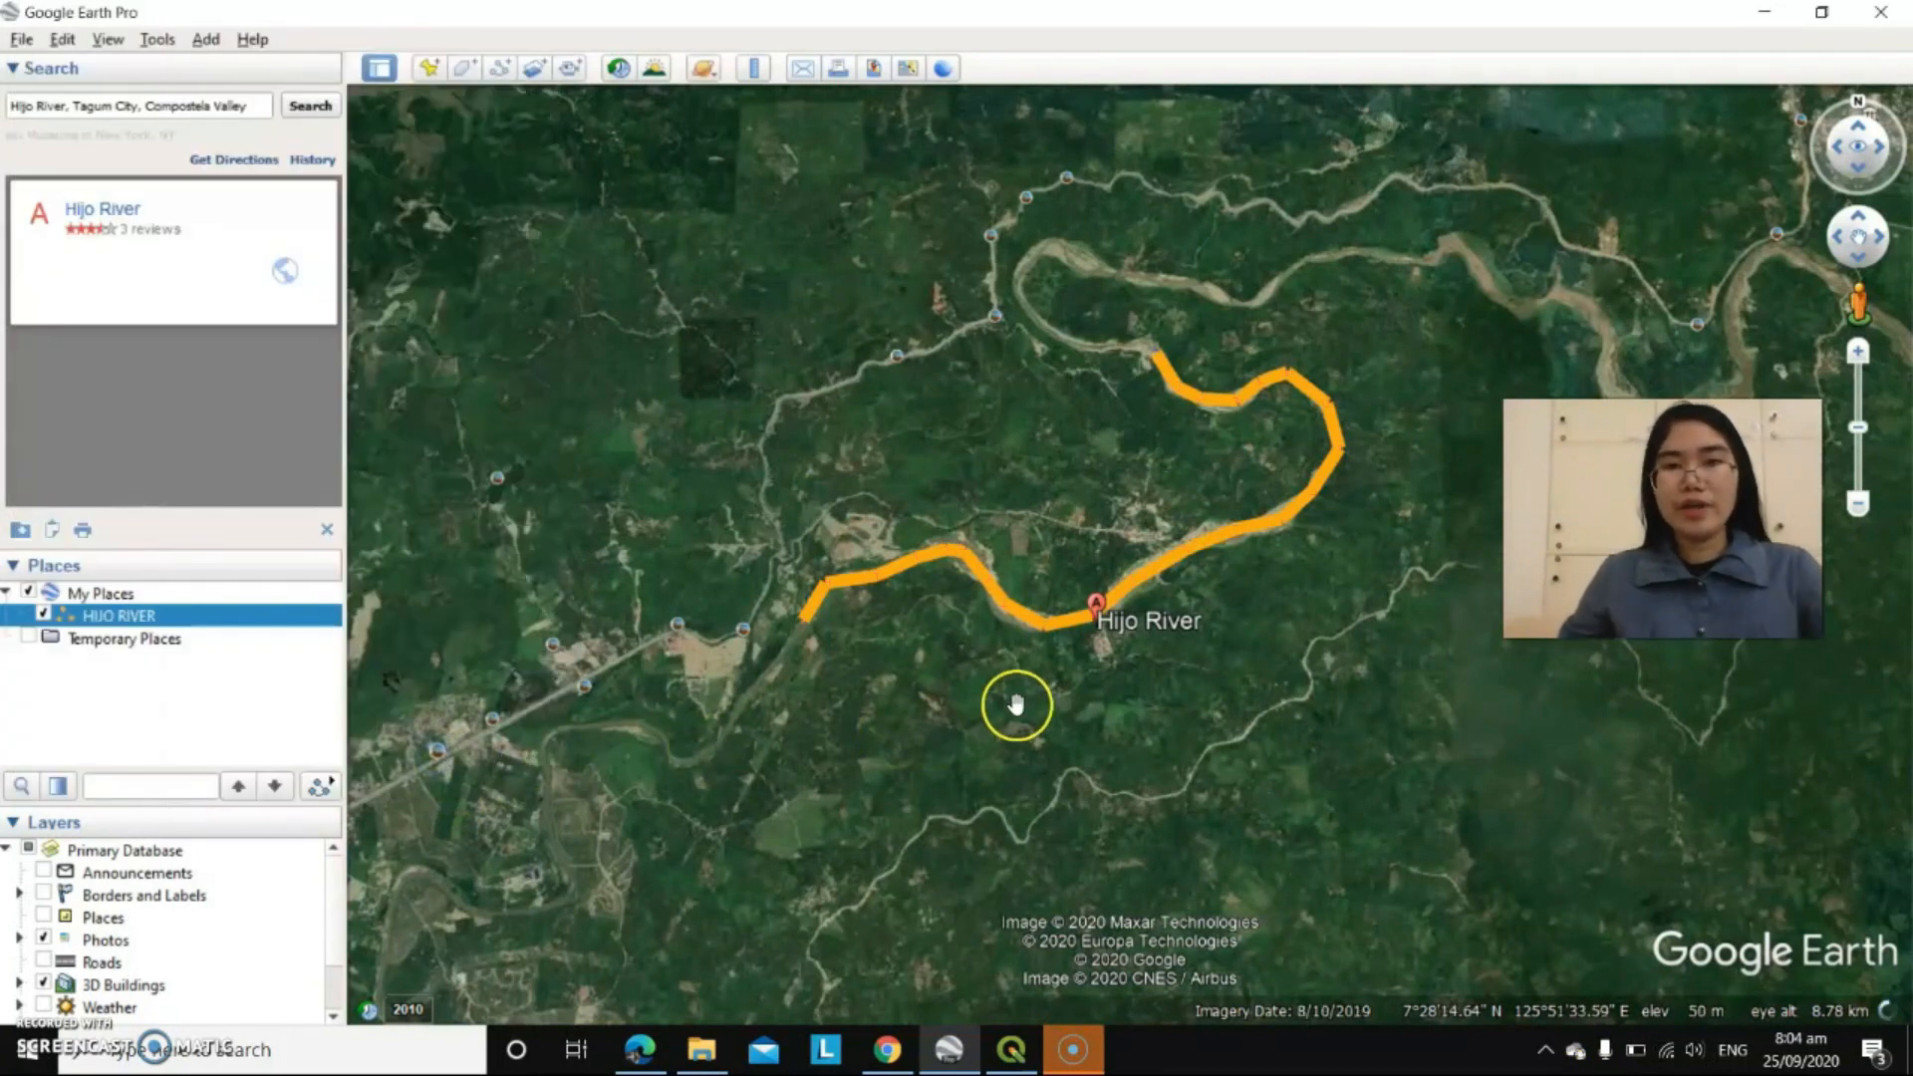
scroll(1146, 634, up, 3)
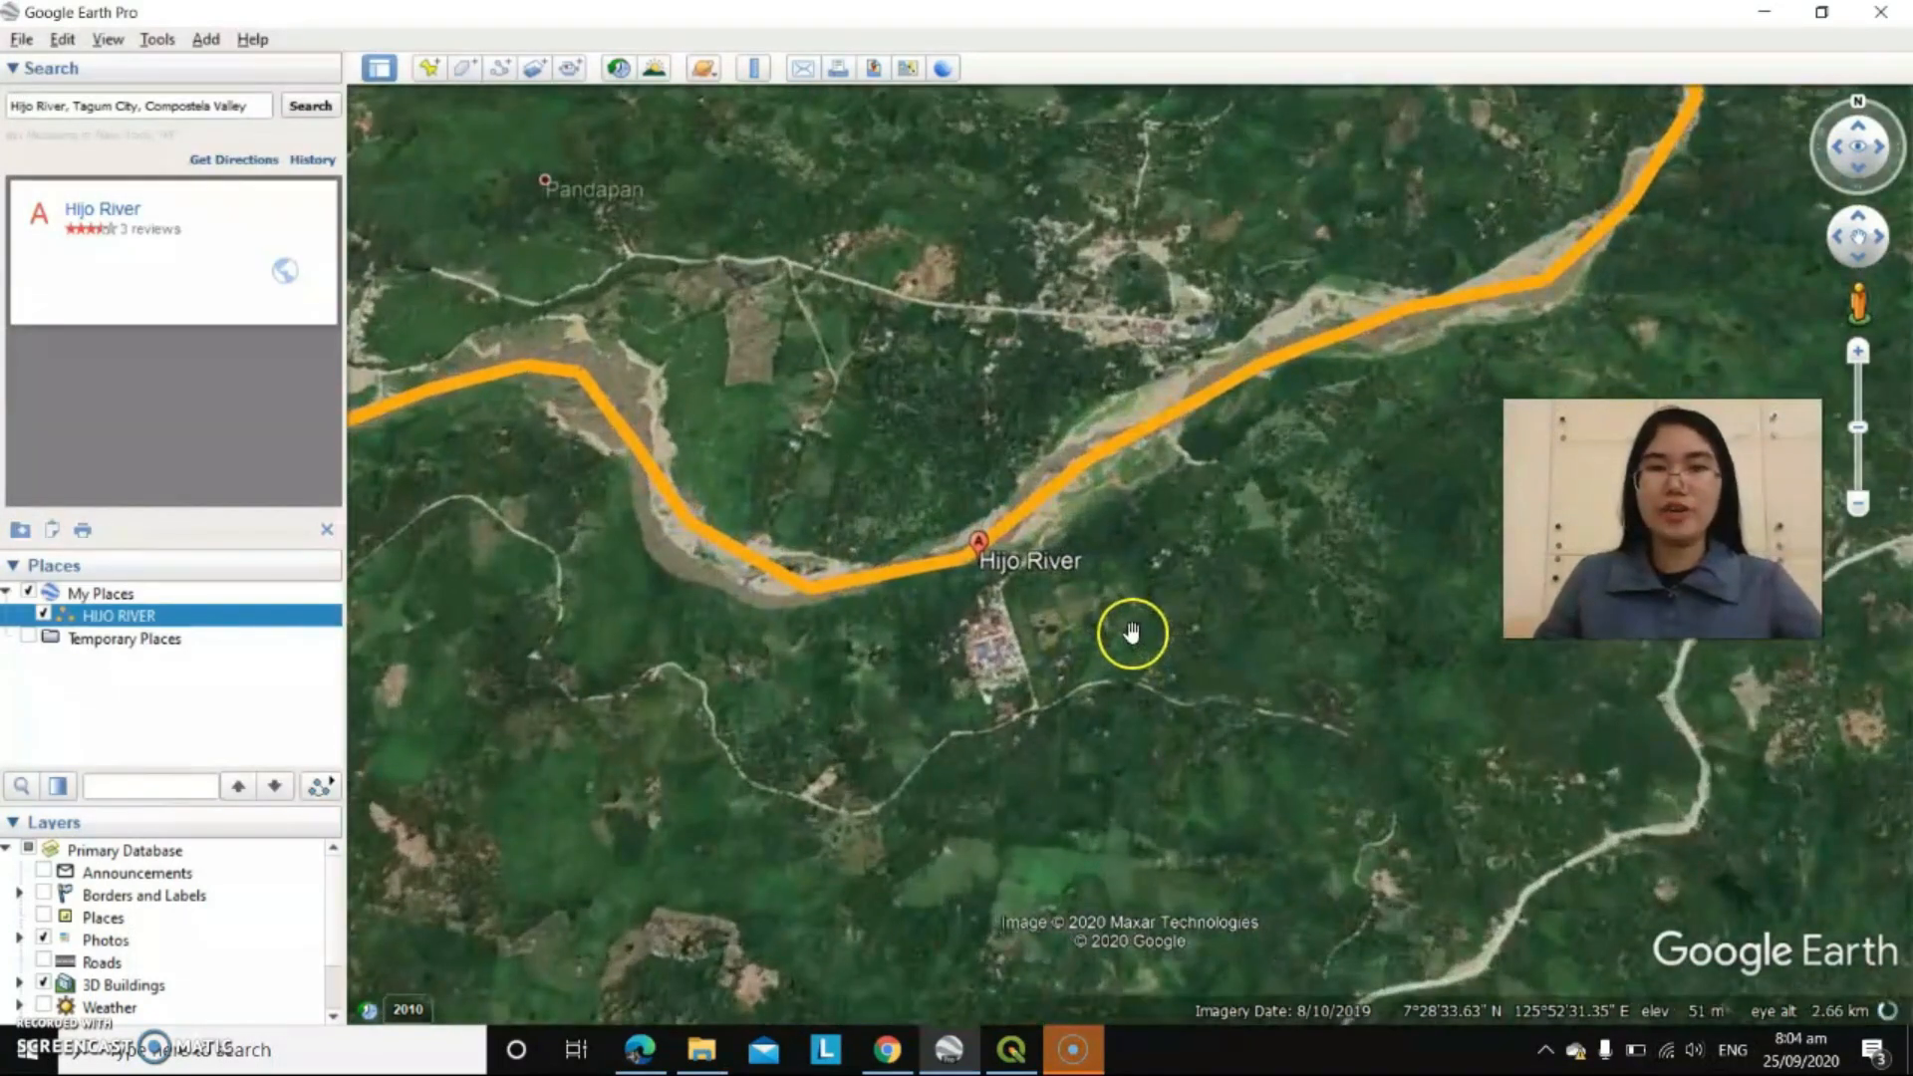
scroll(1136, 630, down, 2)
scroll(1137, 630, down, 2)
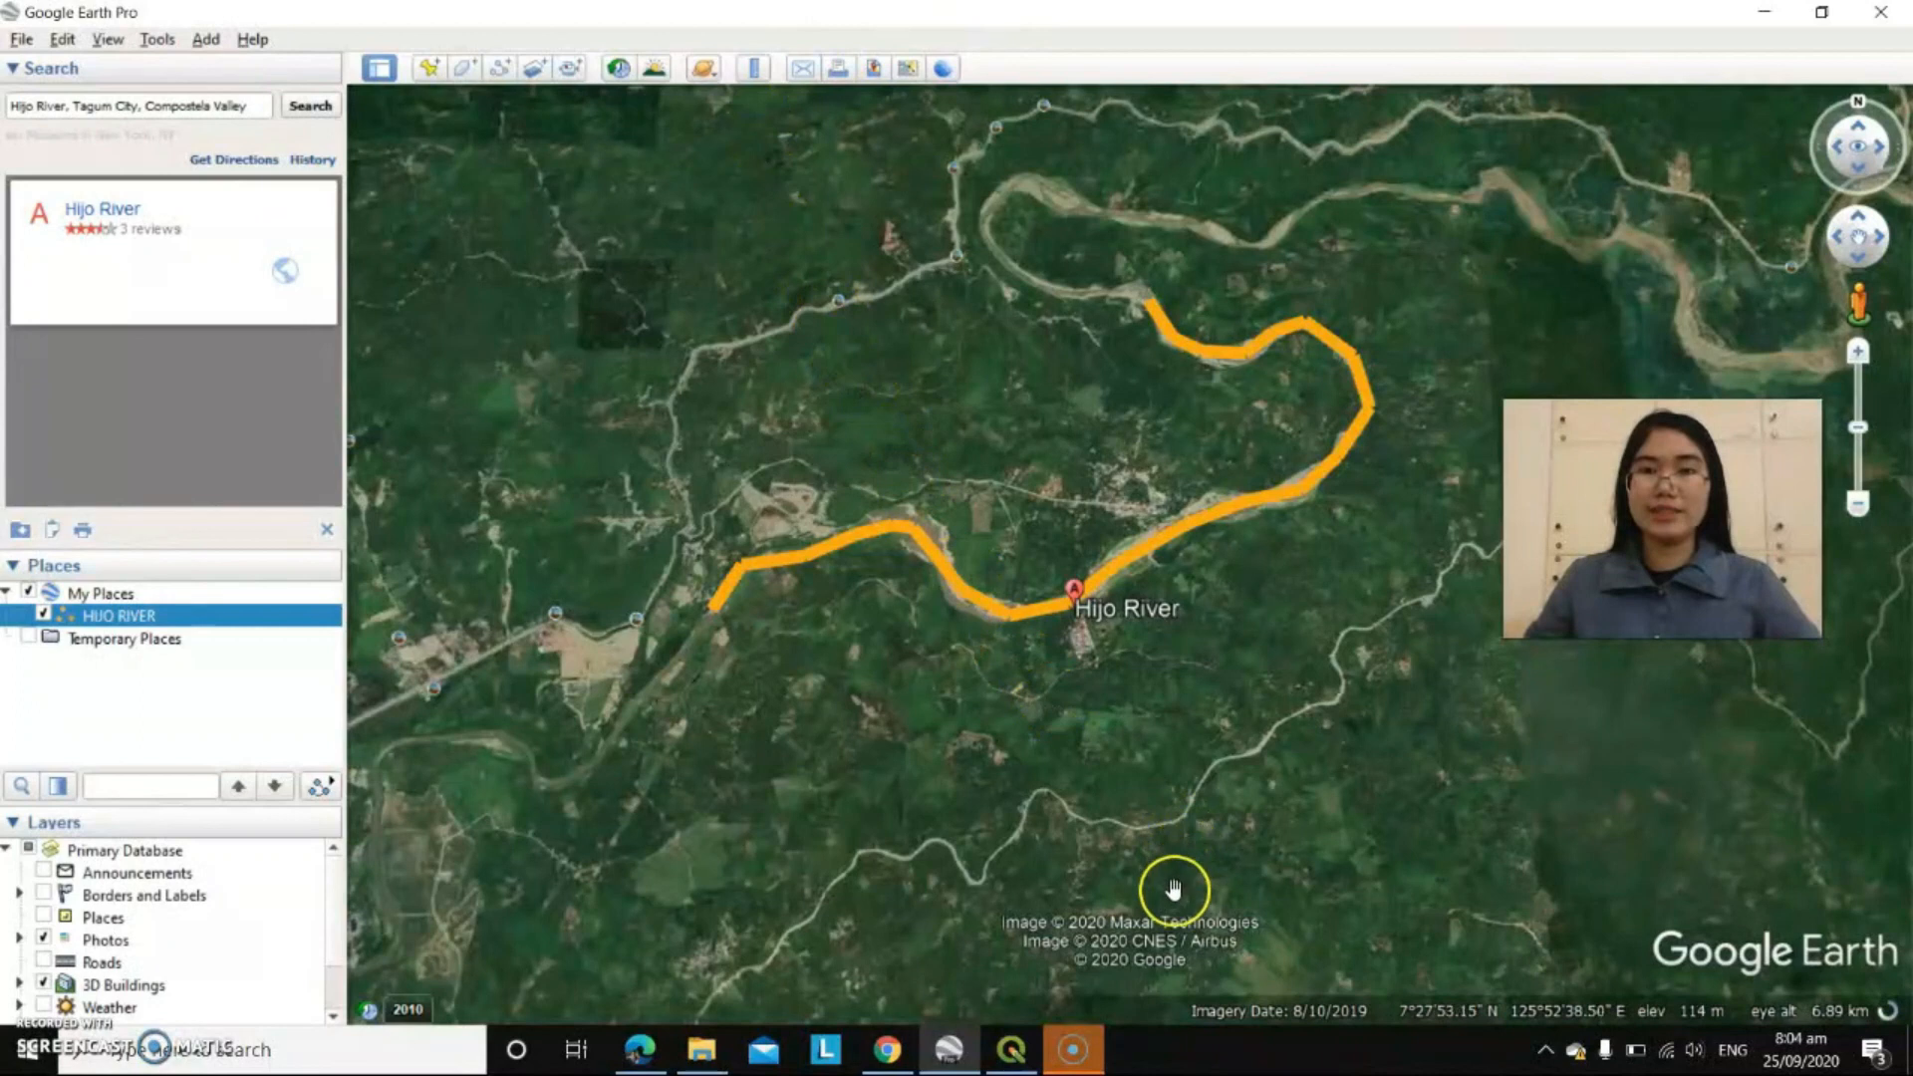
- Switch to the Google Earth web page in Chrome and collapse the search results to reveal the whole map
mouse_move(1004, 1056)
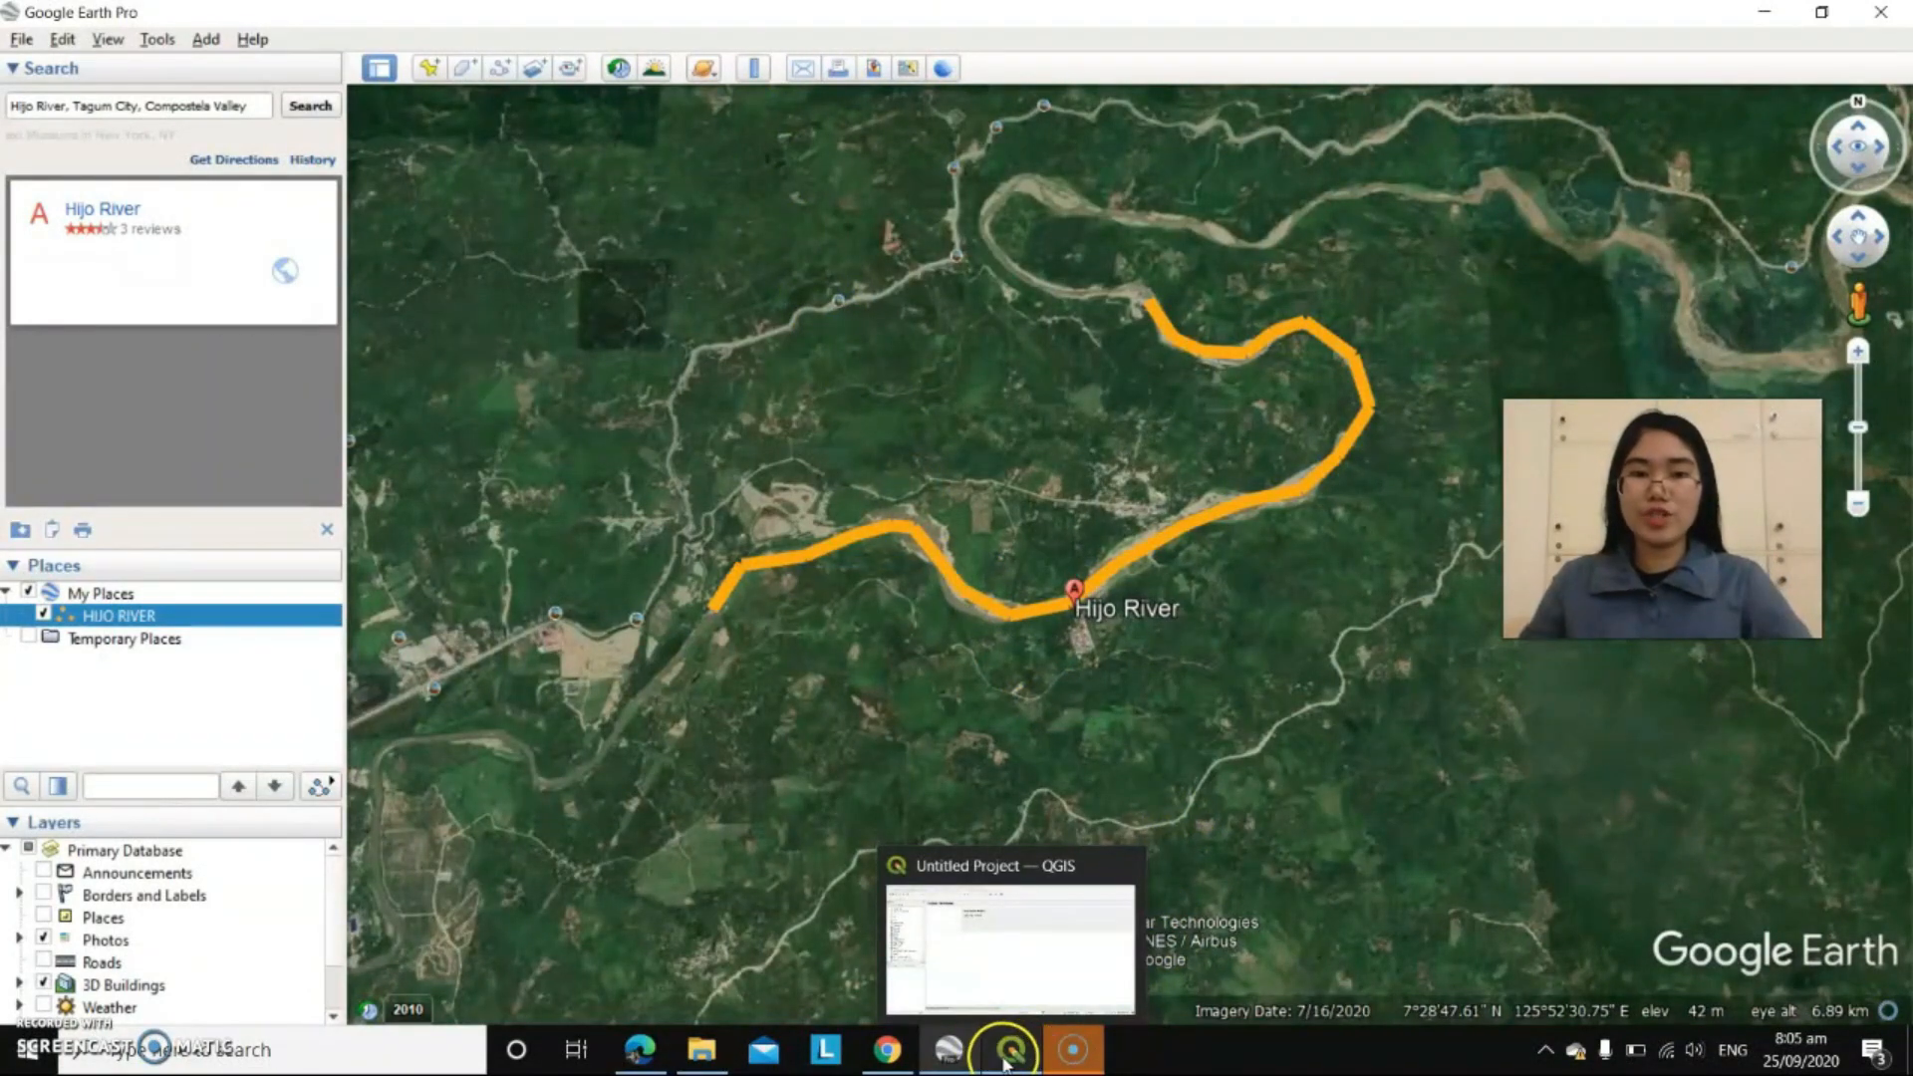
click(886, 1049)
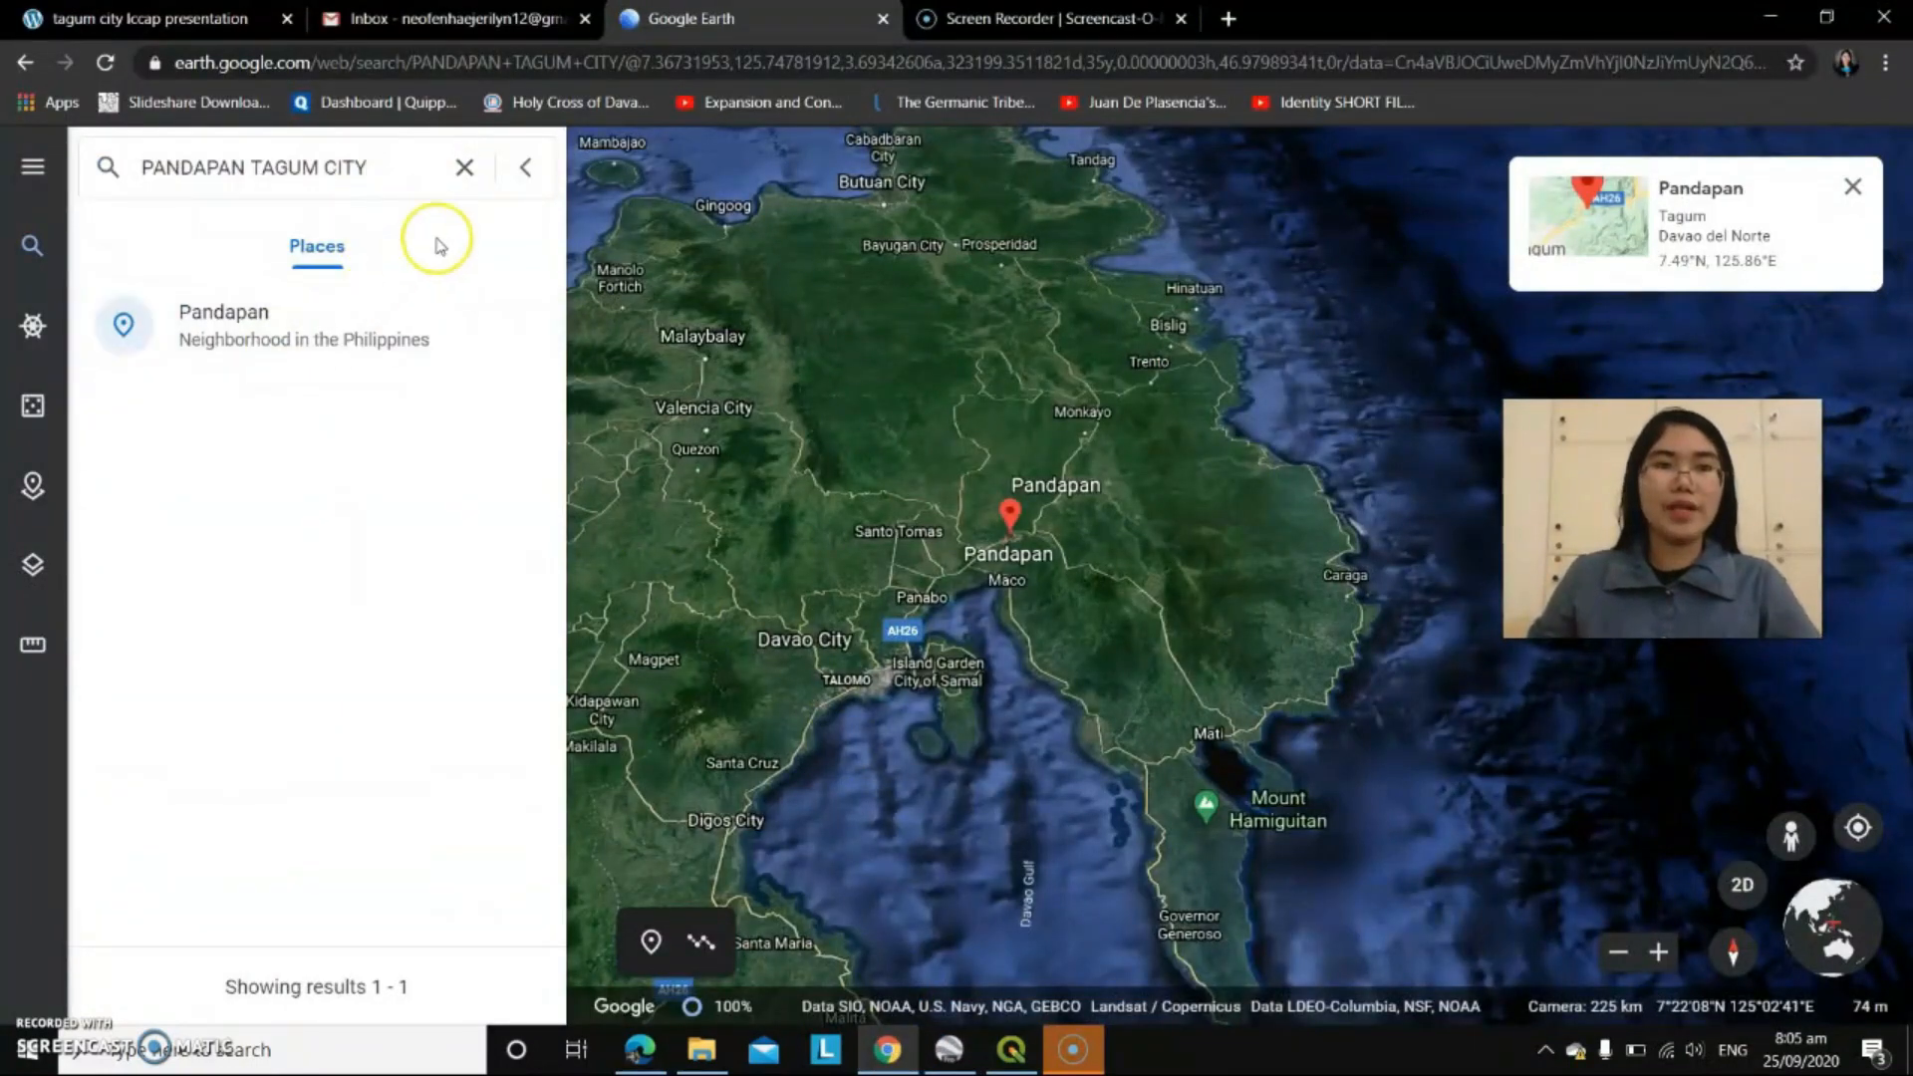
click(104, 185)
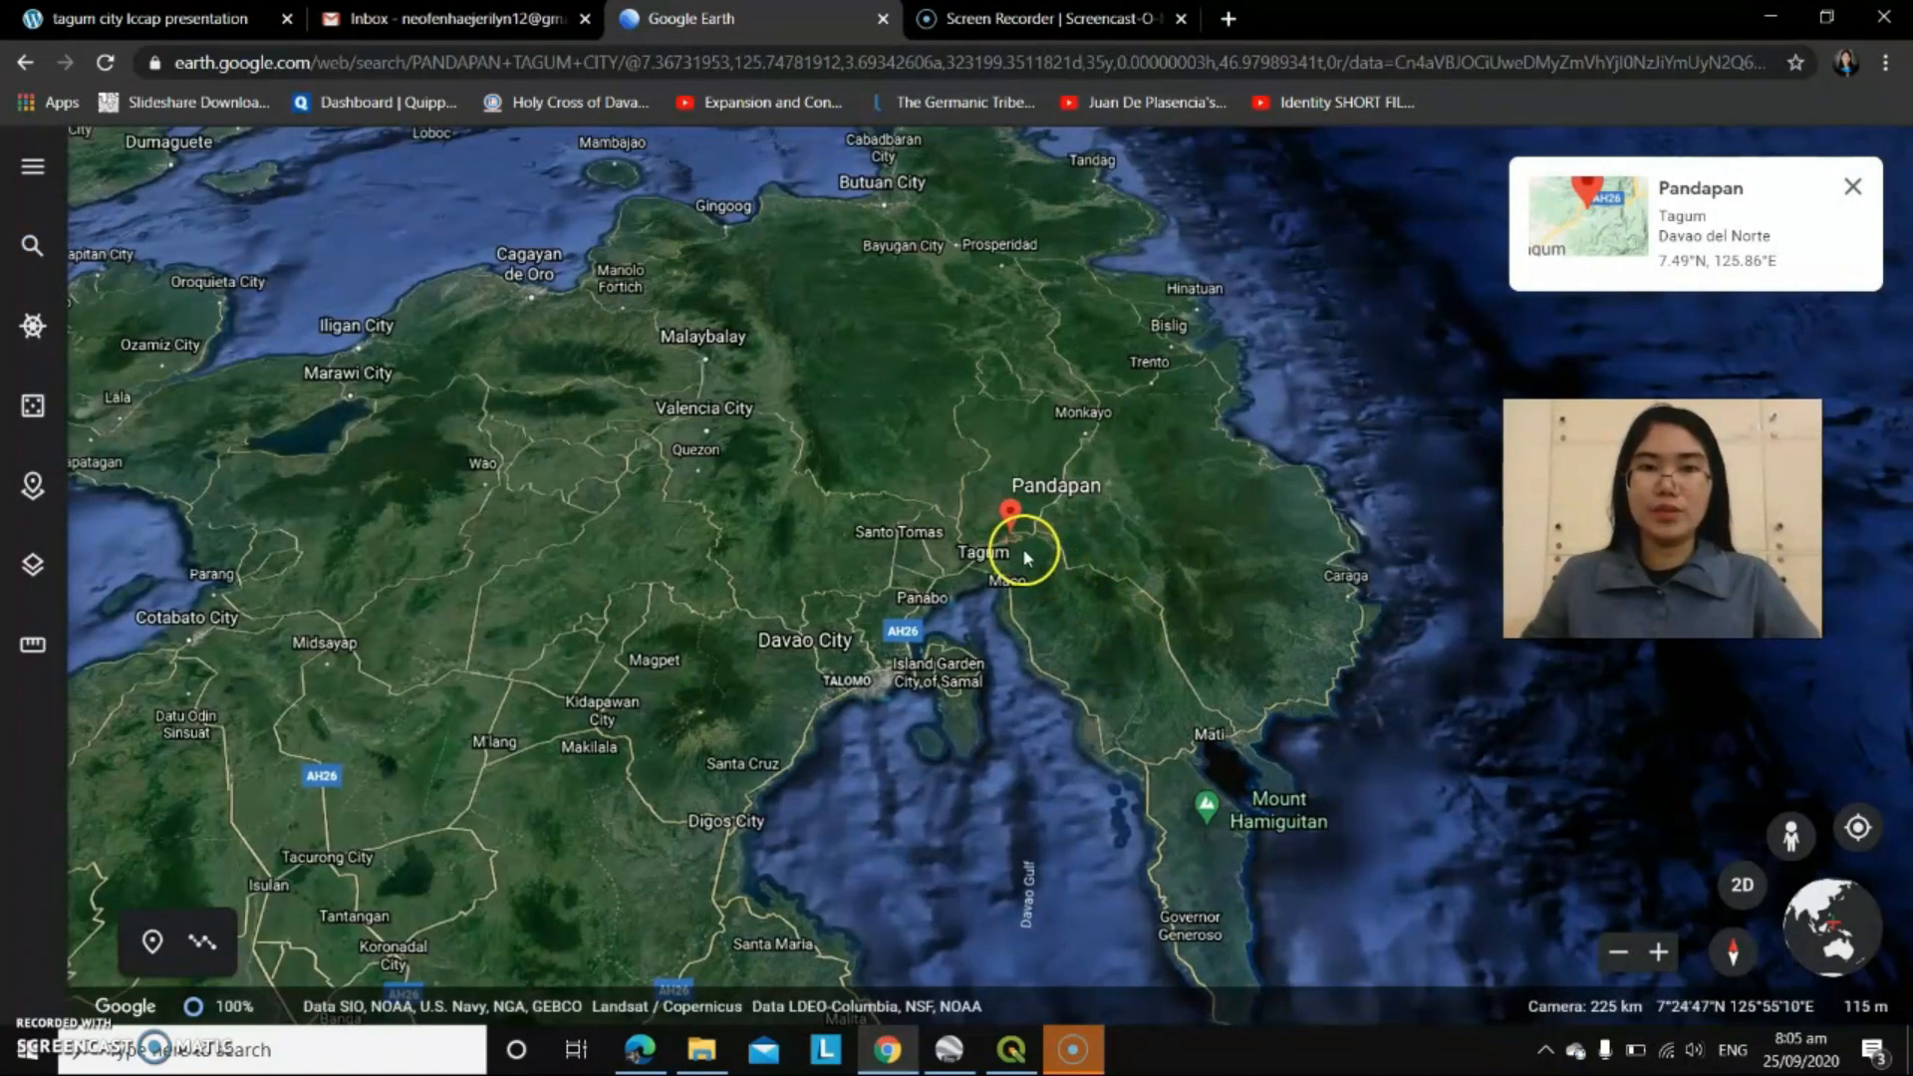
- Examine the surroundings of the Pandapan marker and the stretch of the Hijo River southwest of it
scroll(1006, 550, up, 5)
scroll(797, 438, up, 5)
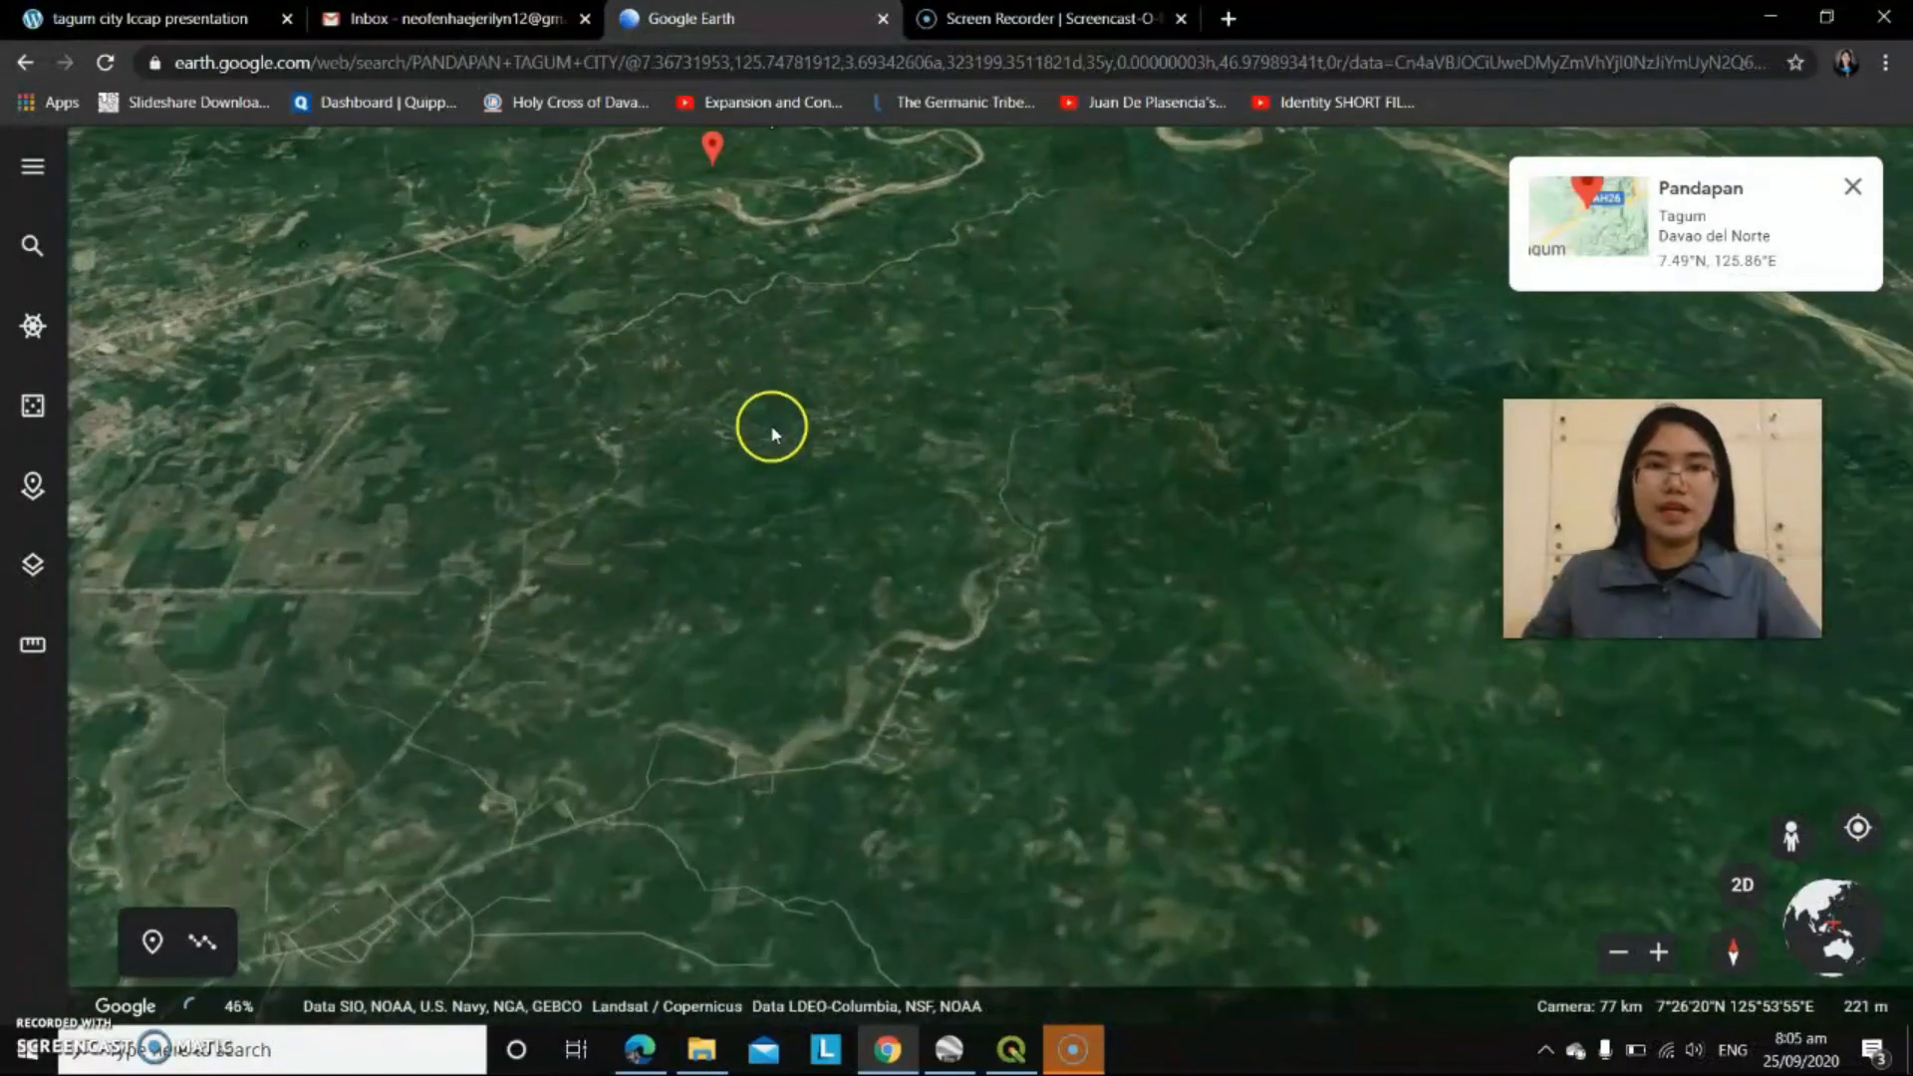
scroll(760, 329, down, 2)
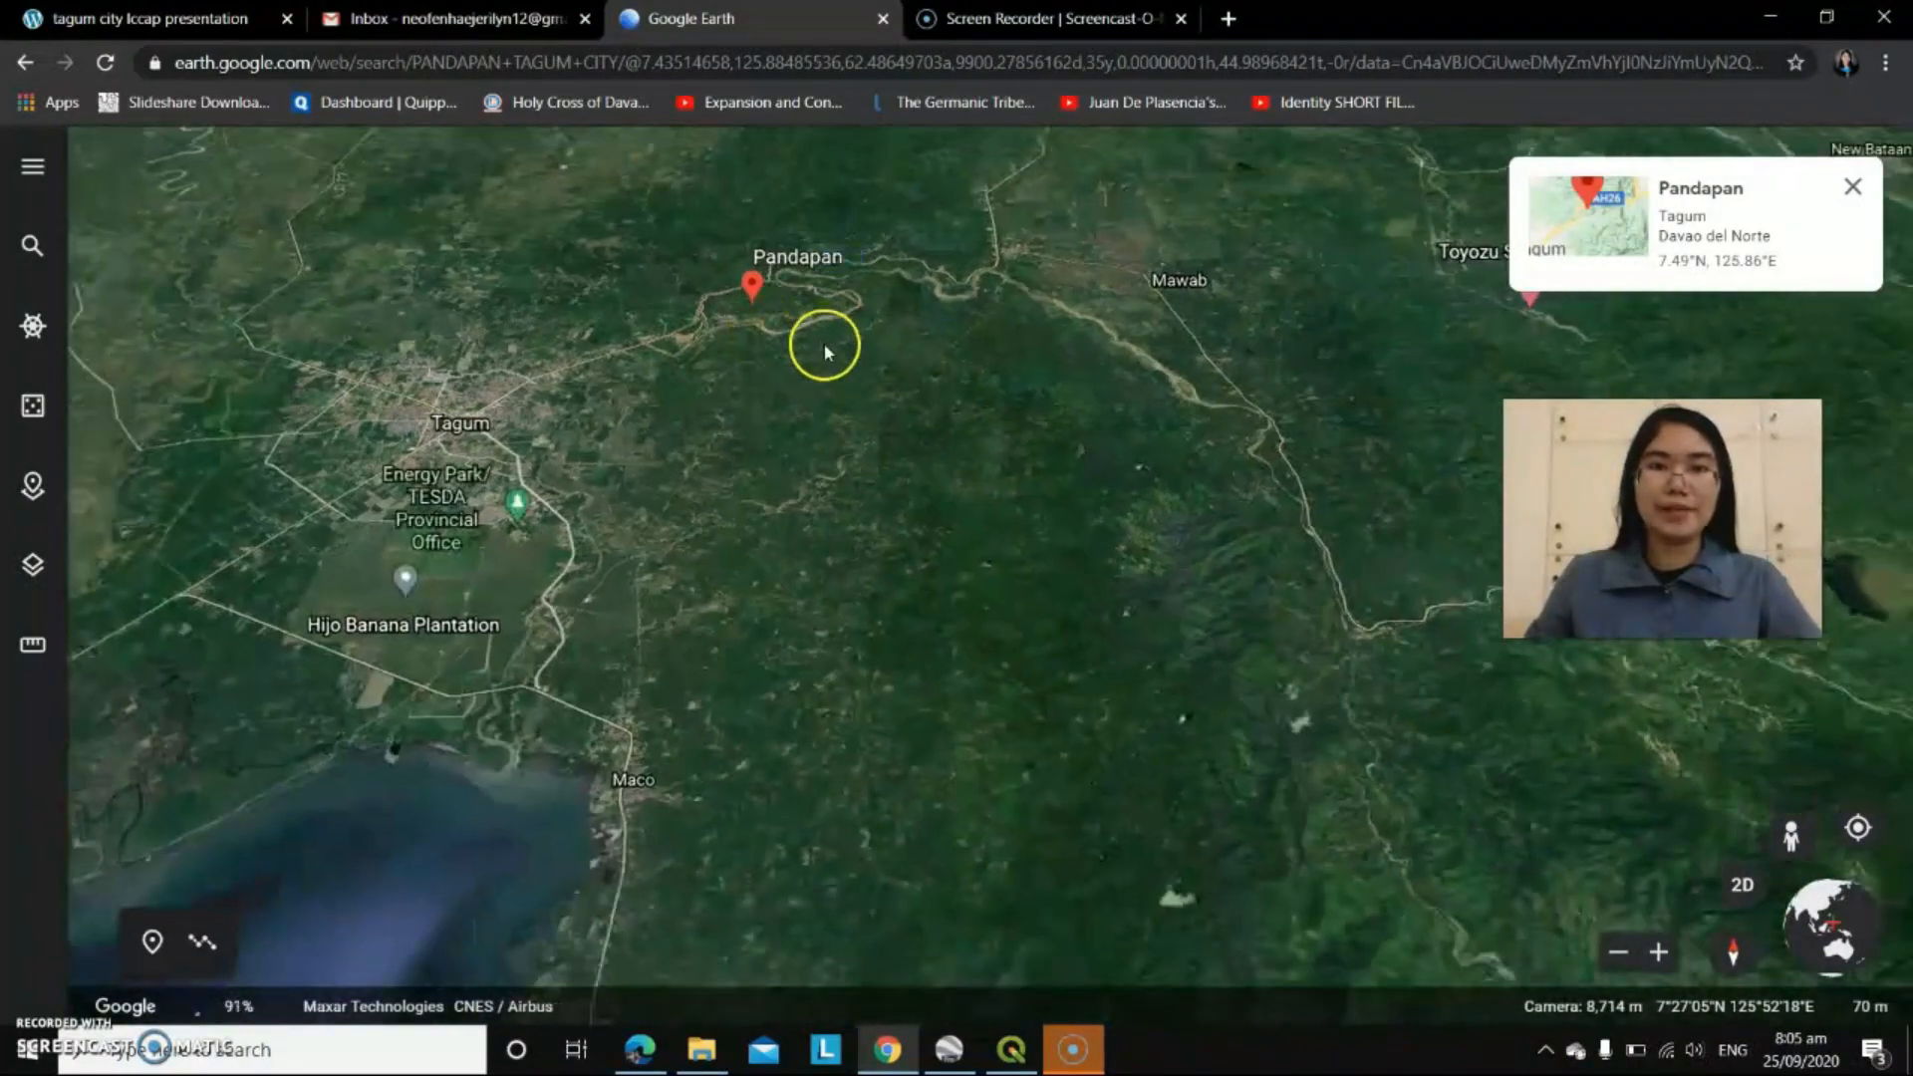
click(1007, 466)
scroll(742, 365, up, 3)
drag(745, 401, 845, 795)
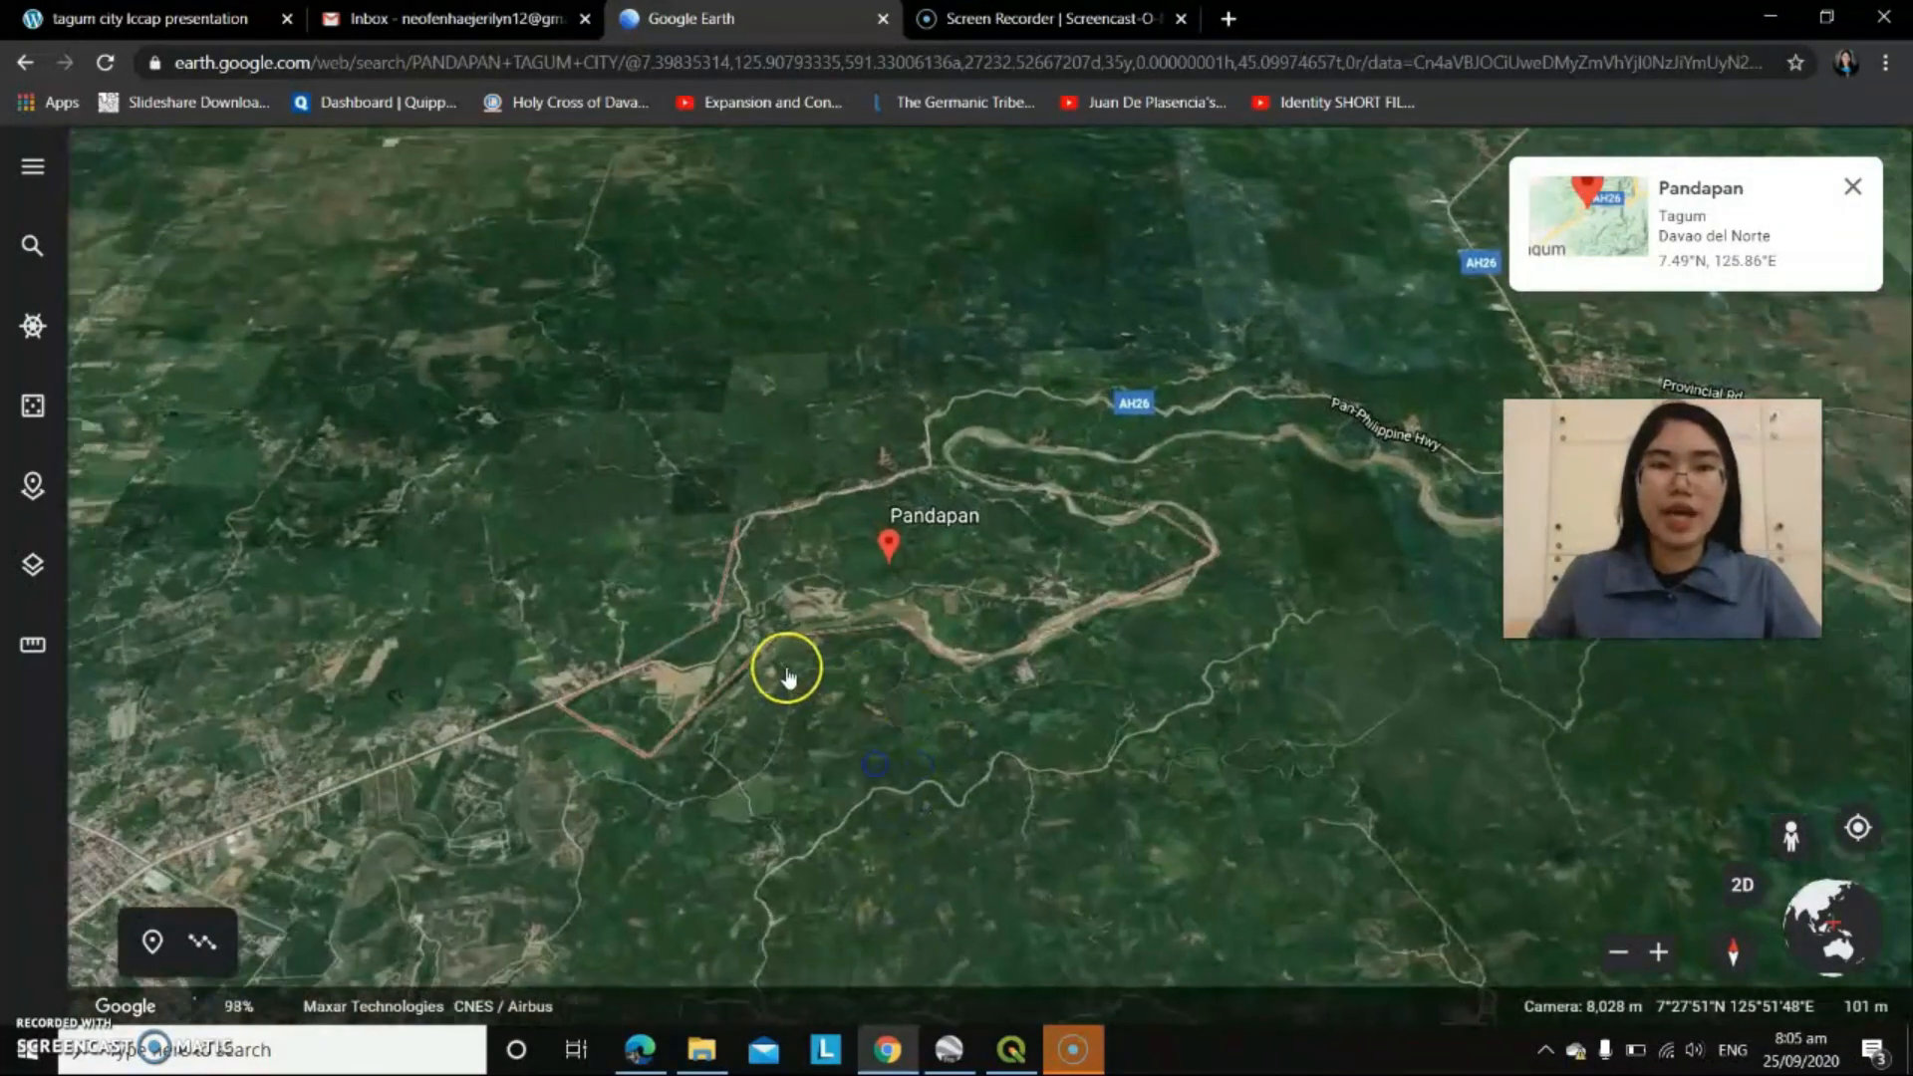
scroll(787, 669, up, 4)
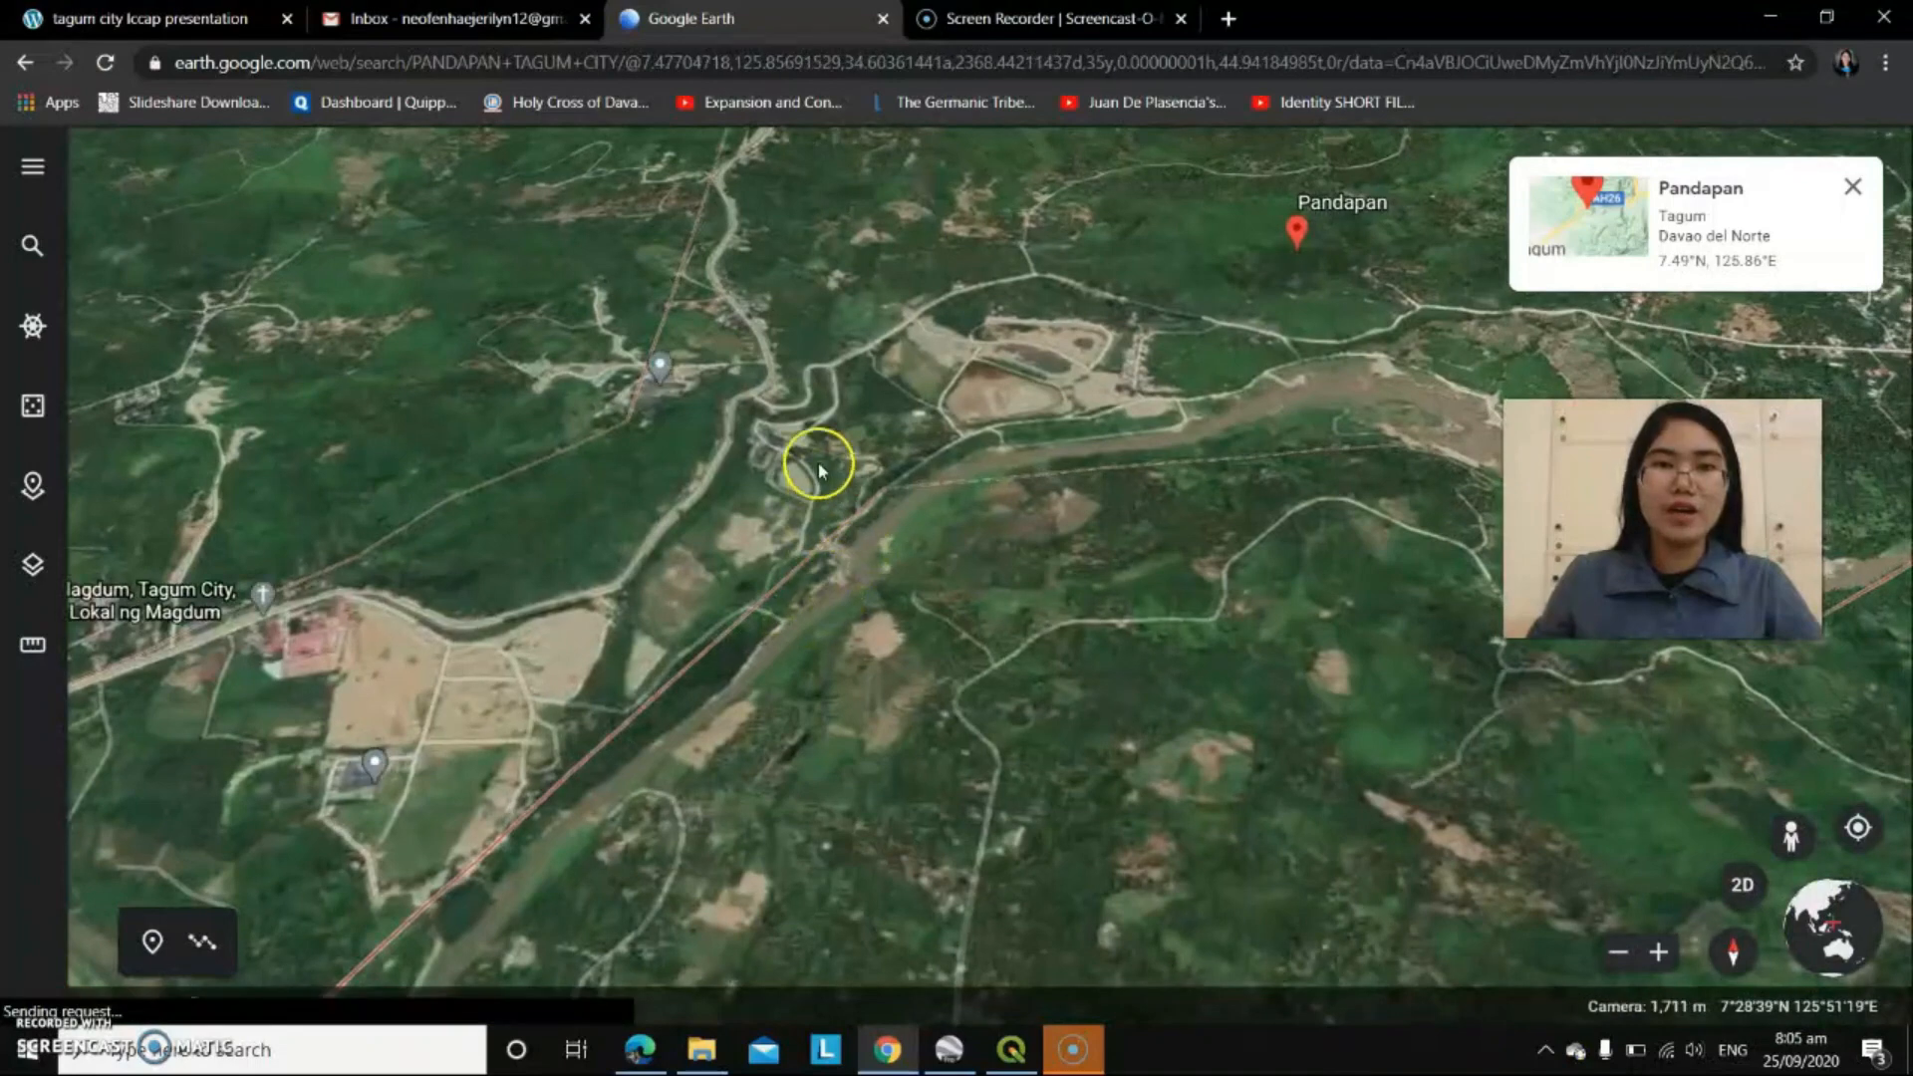
scroll(420, 608, down, 3)
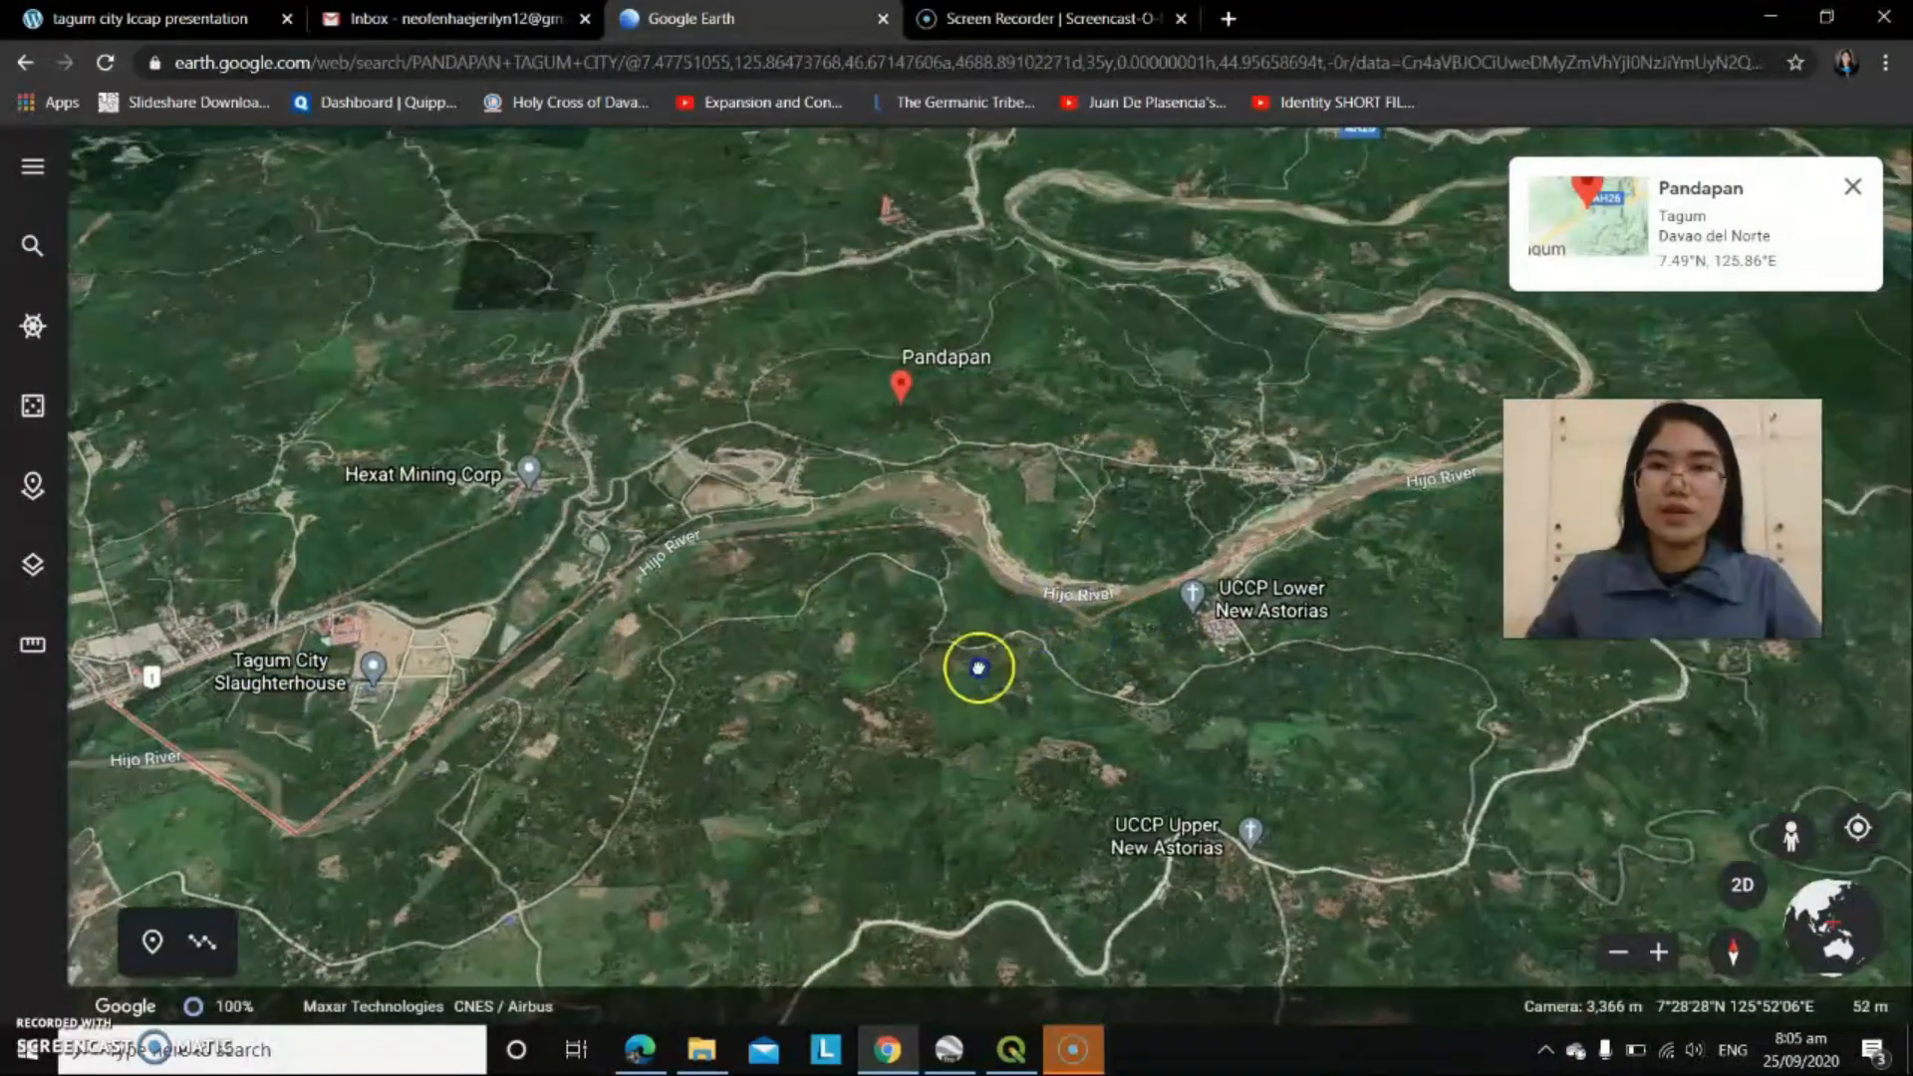
- Examine the Hijo River bends near UCCP Lower New Astorias and the Pandapan settlement around the elementary school and covered court
drag(977, 667, 775, 716)
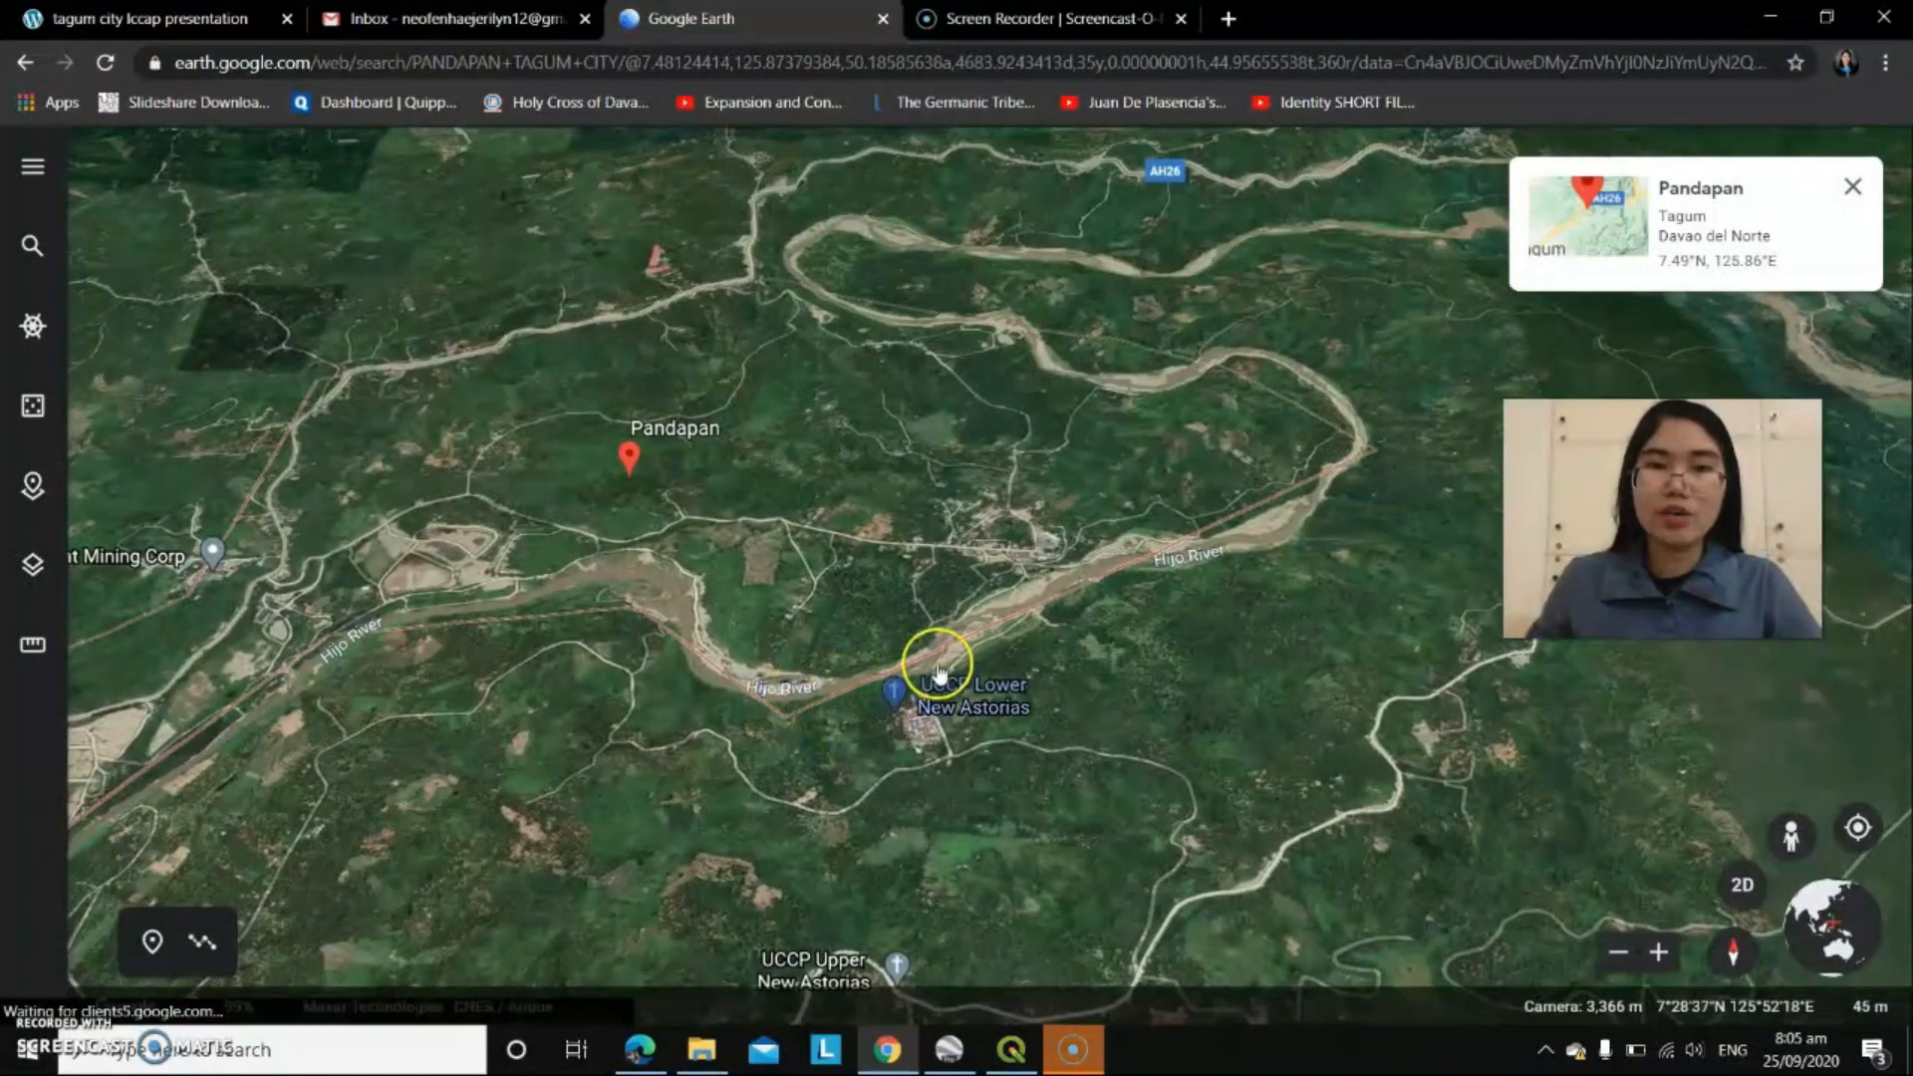
scroll(930, 648, up, 2)
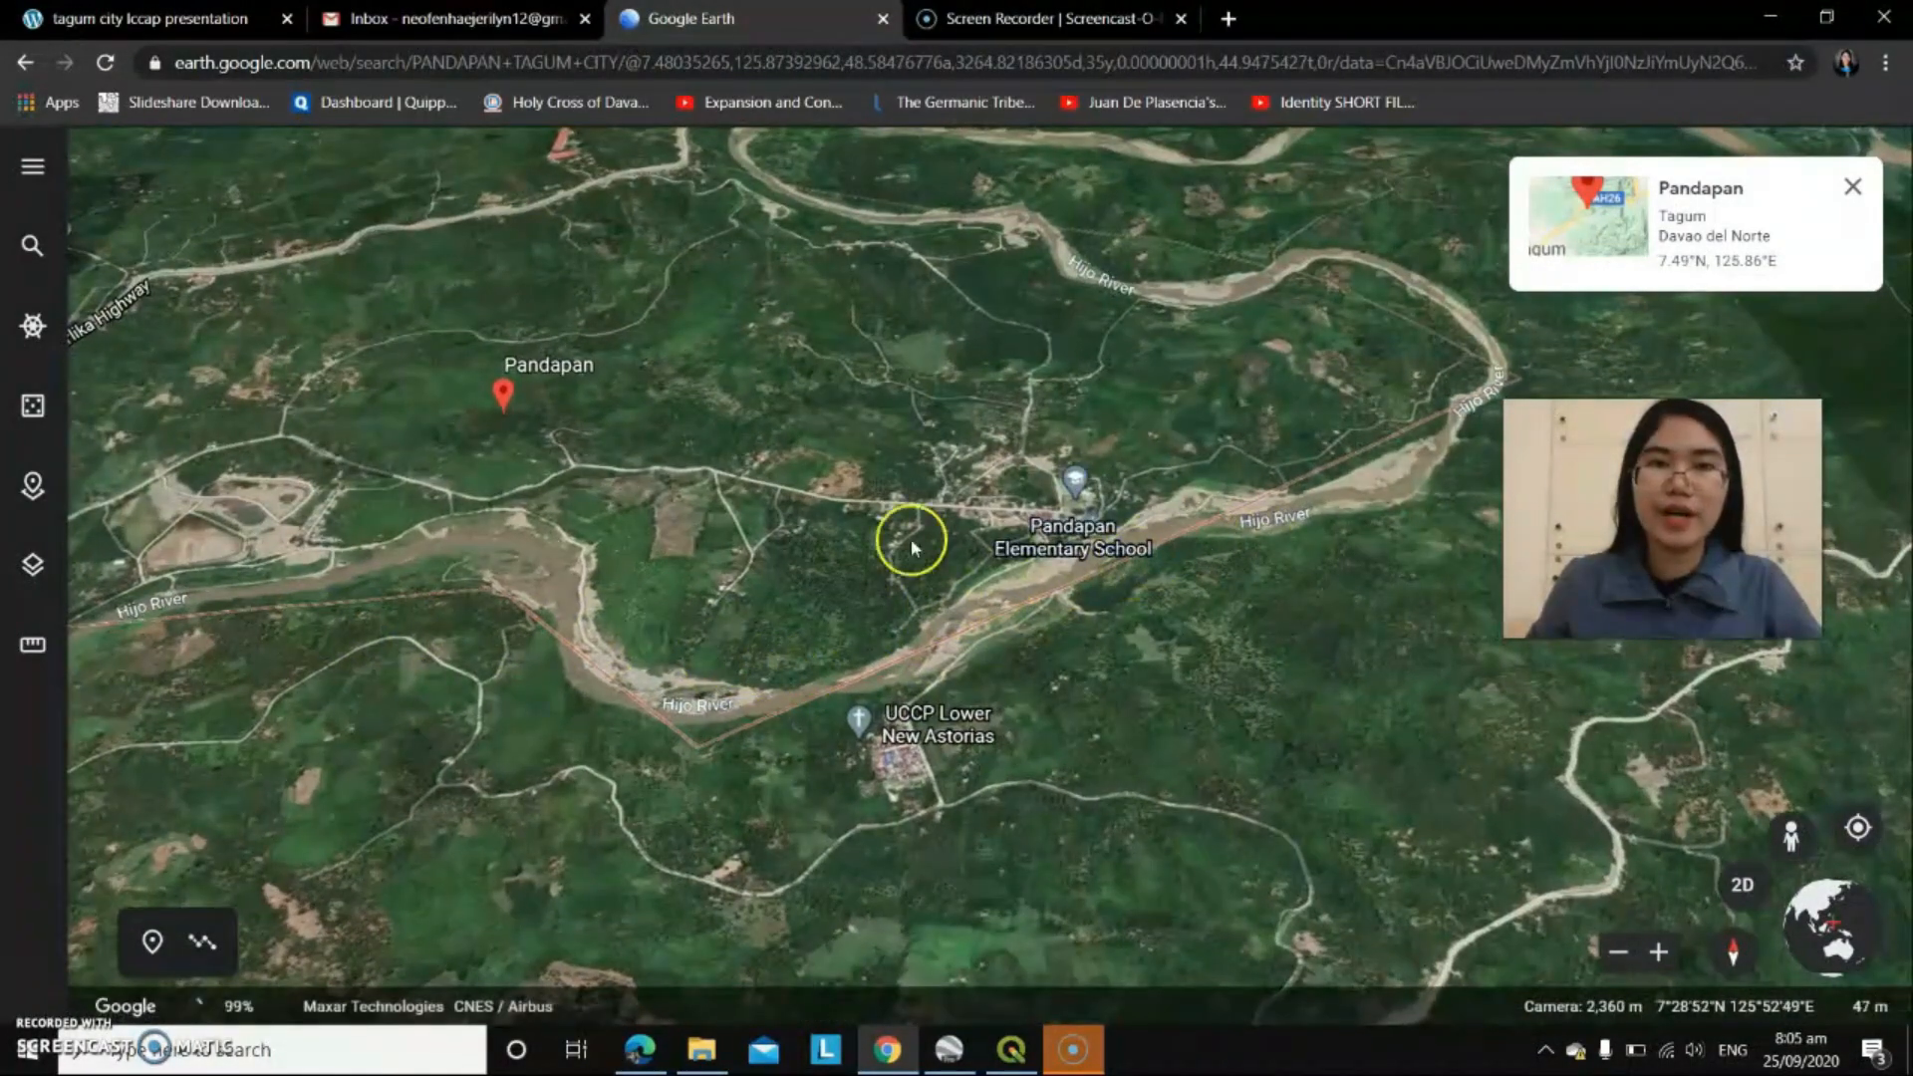
scroll(737, 661, up, 3)
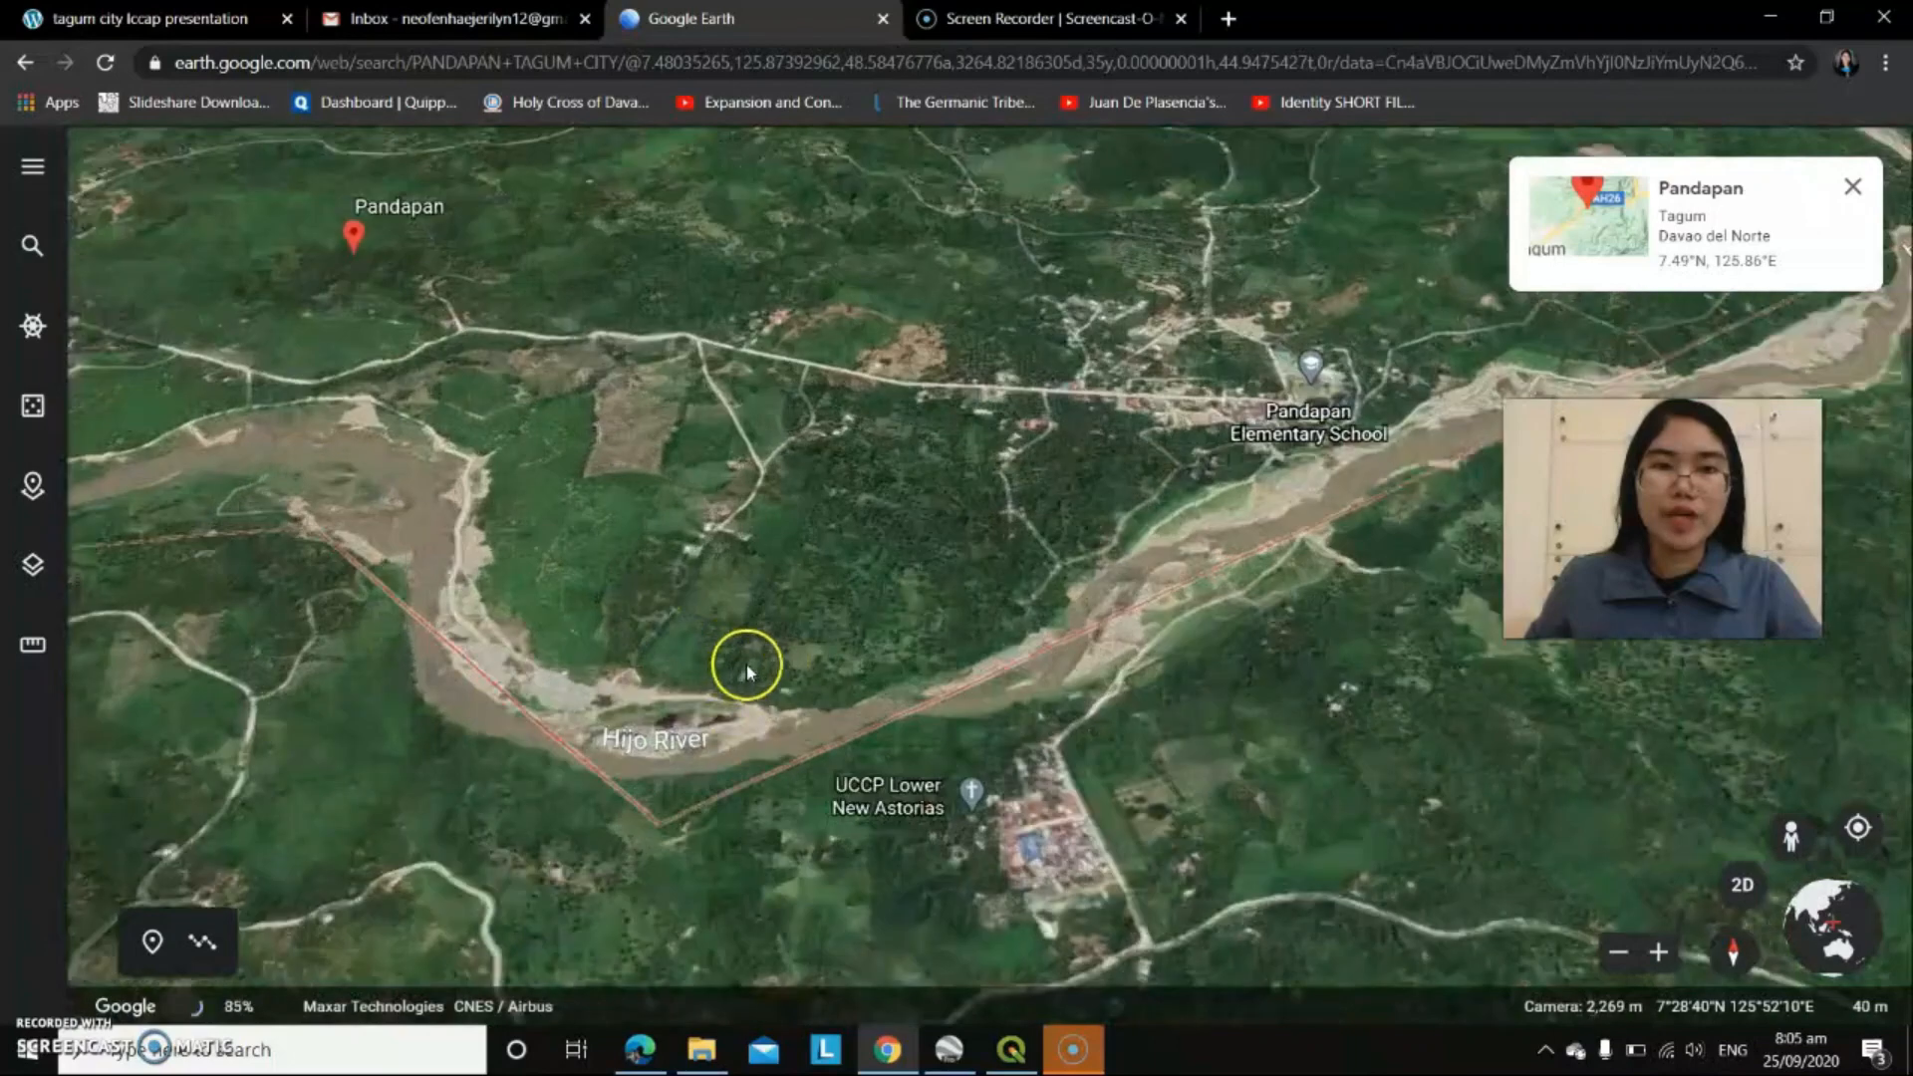
scroll(989, 612, down, 3)
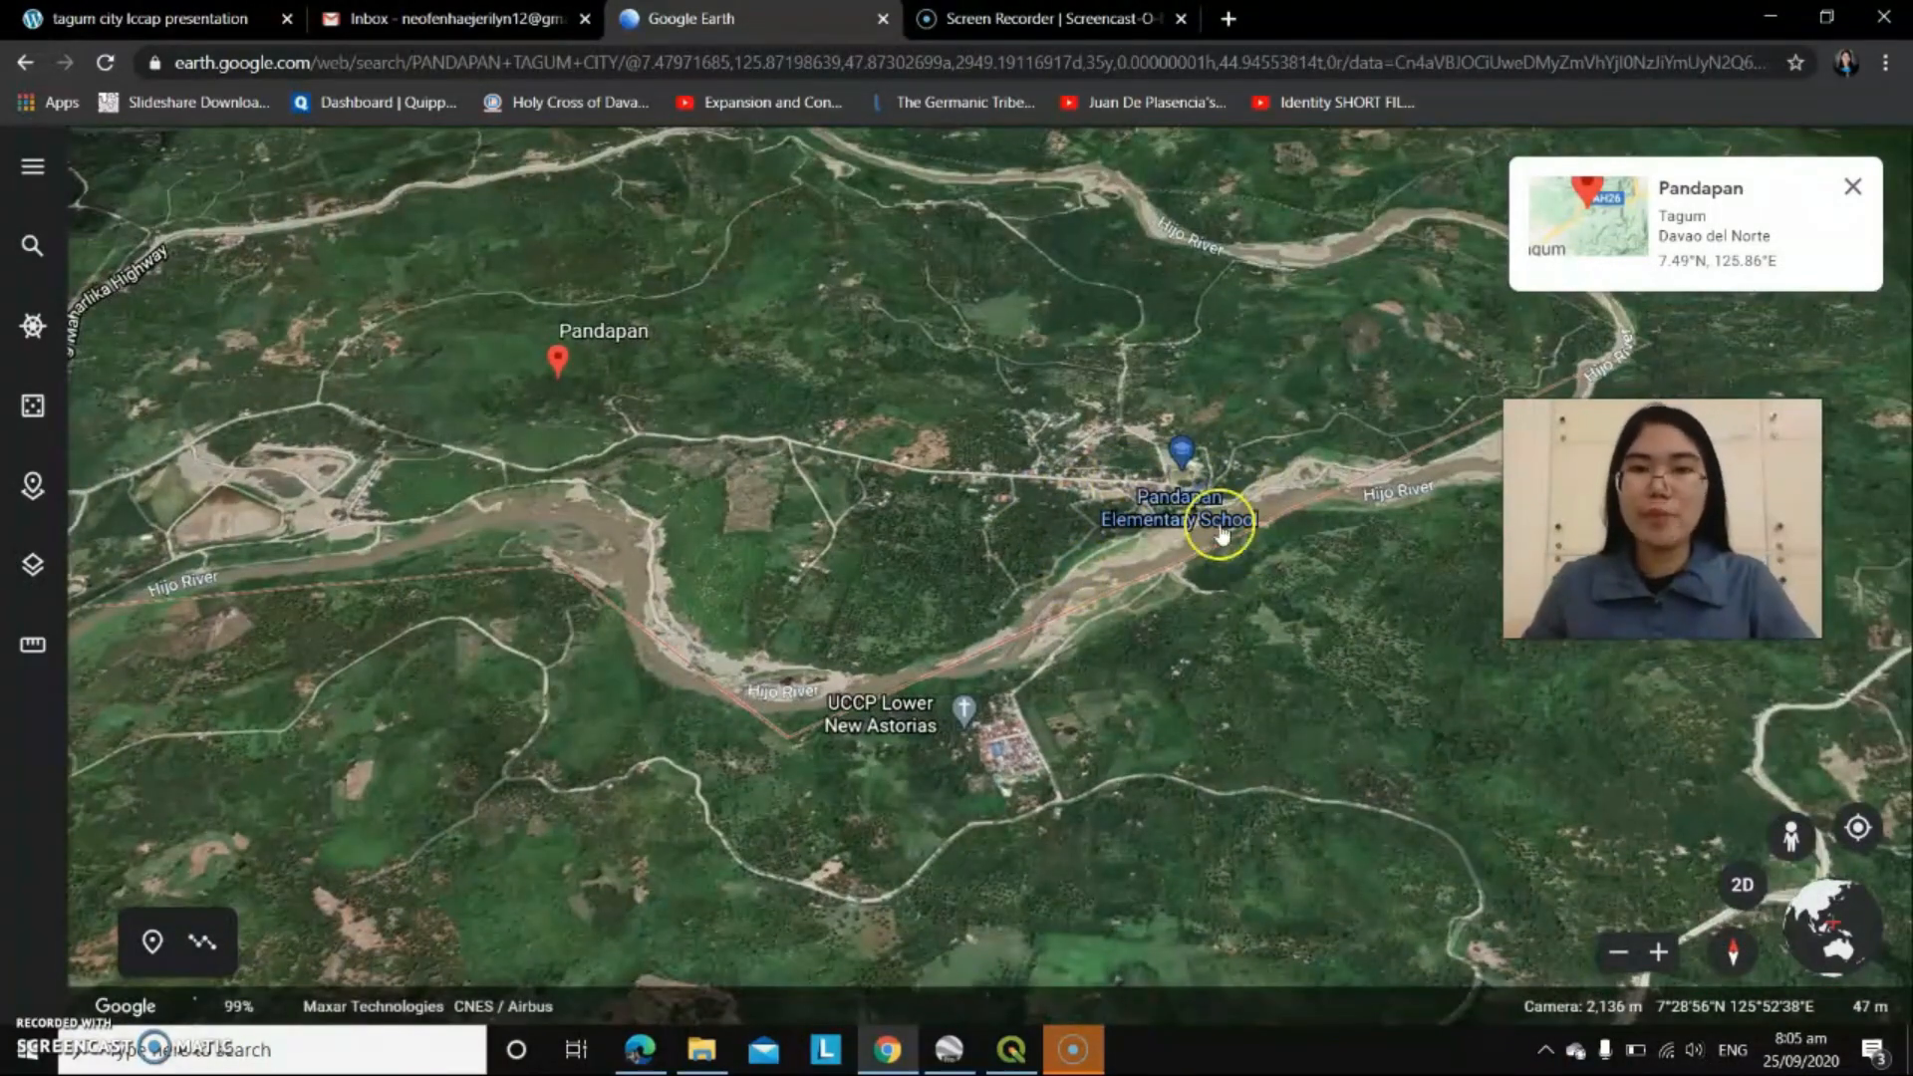
scroll(1055, 520, up, 5)
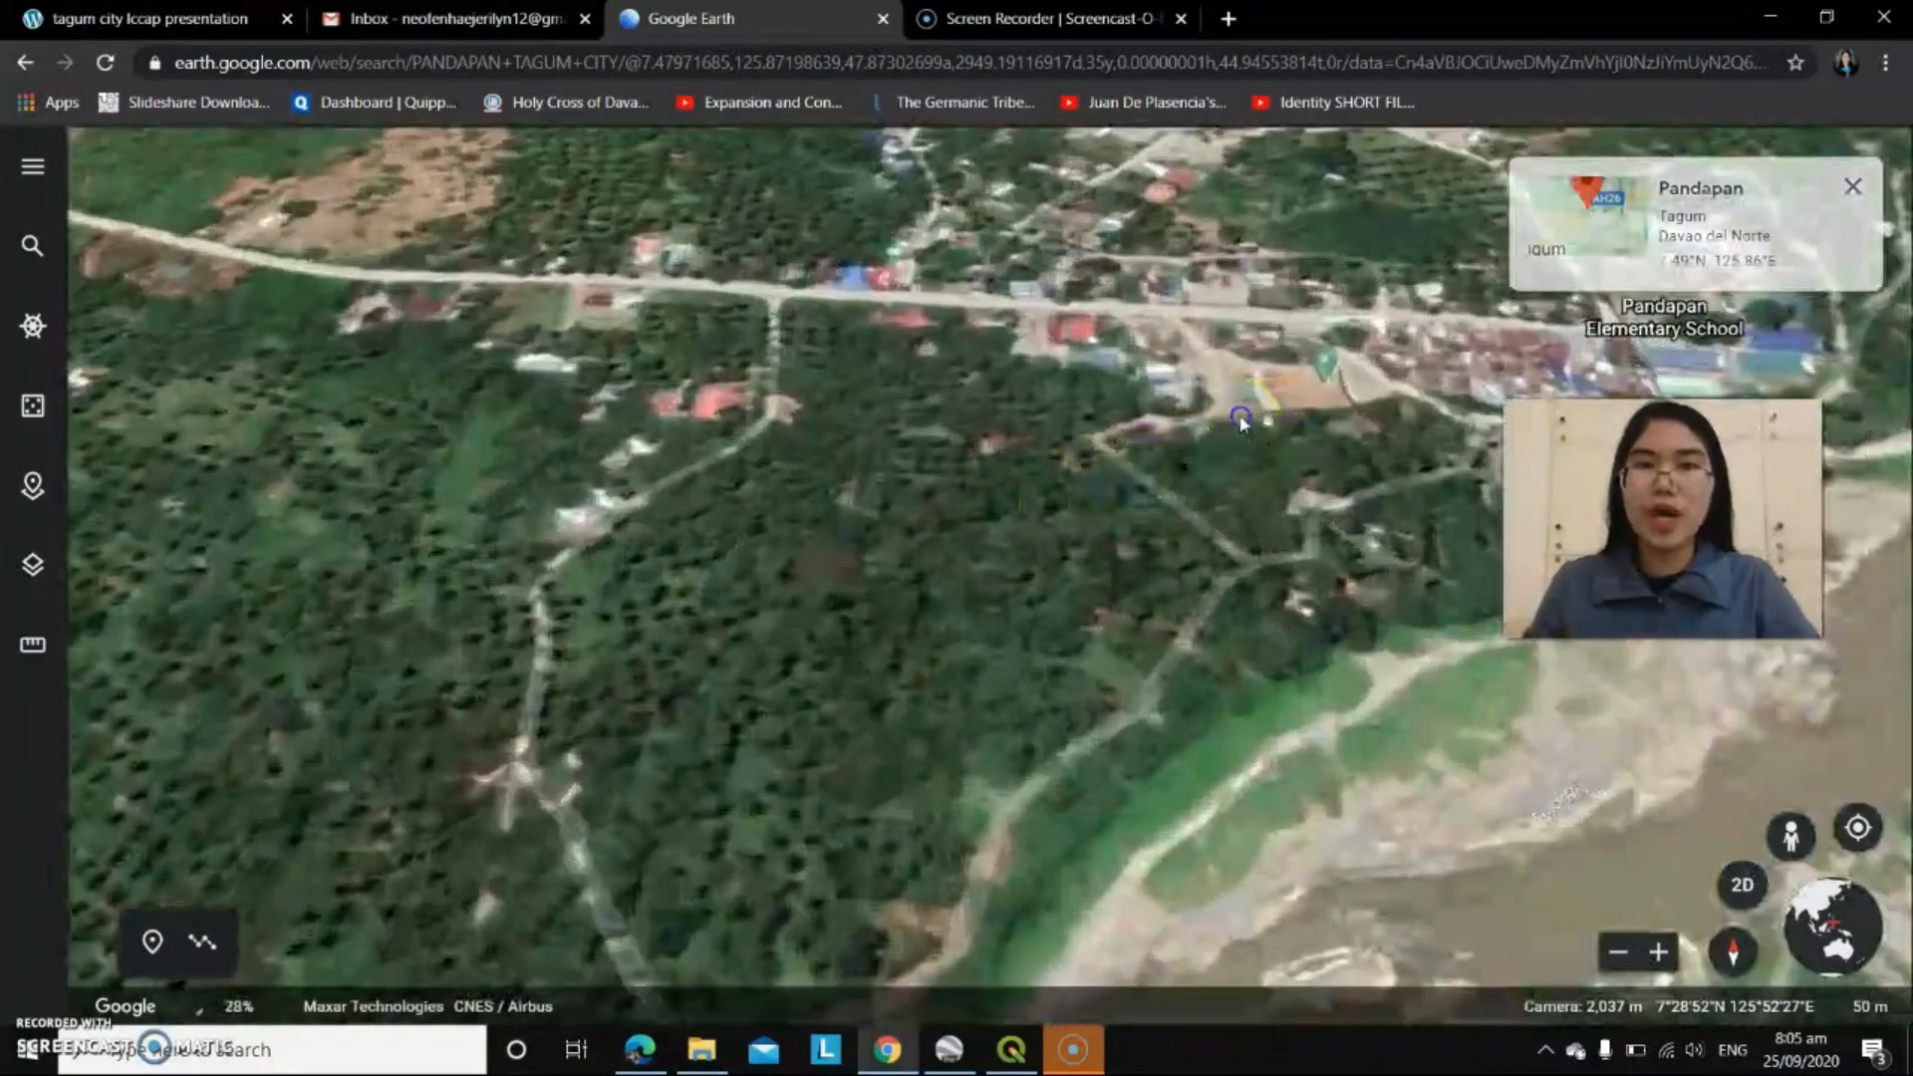
drag(1241, 423, 897, 624)
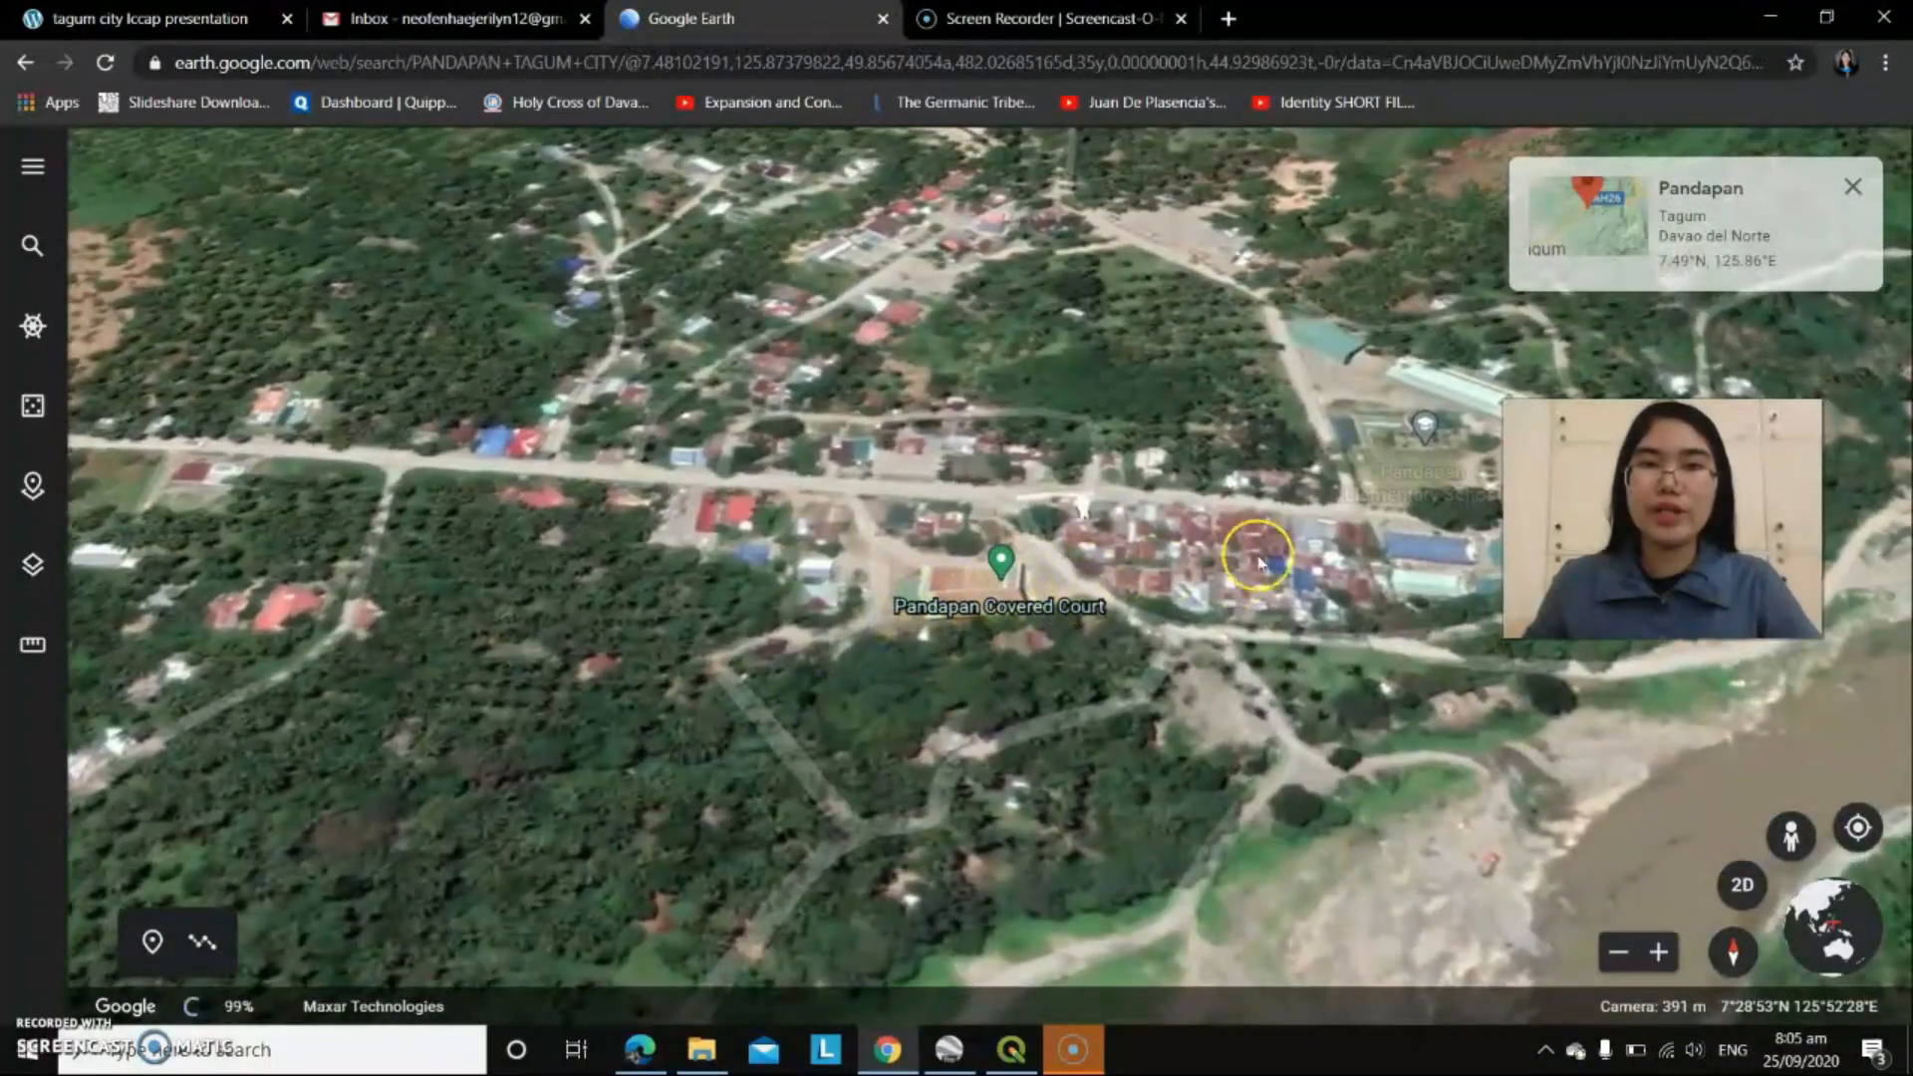
scroll(1179, 630, down, 5)
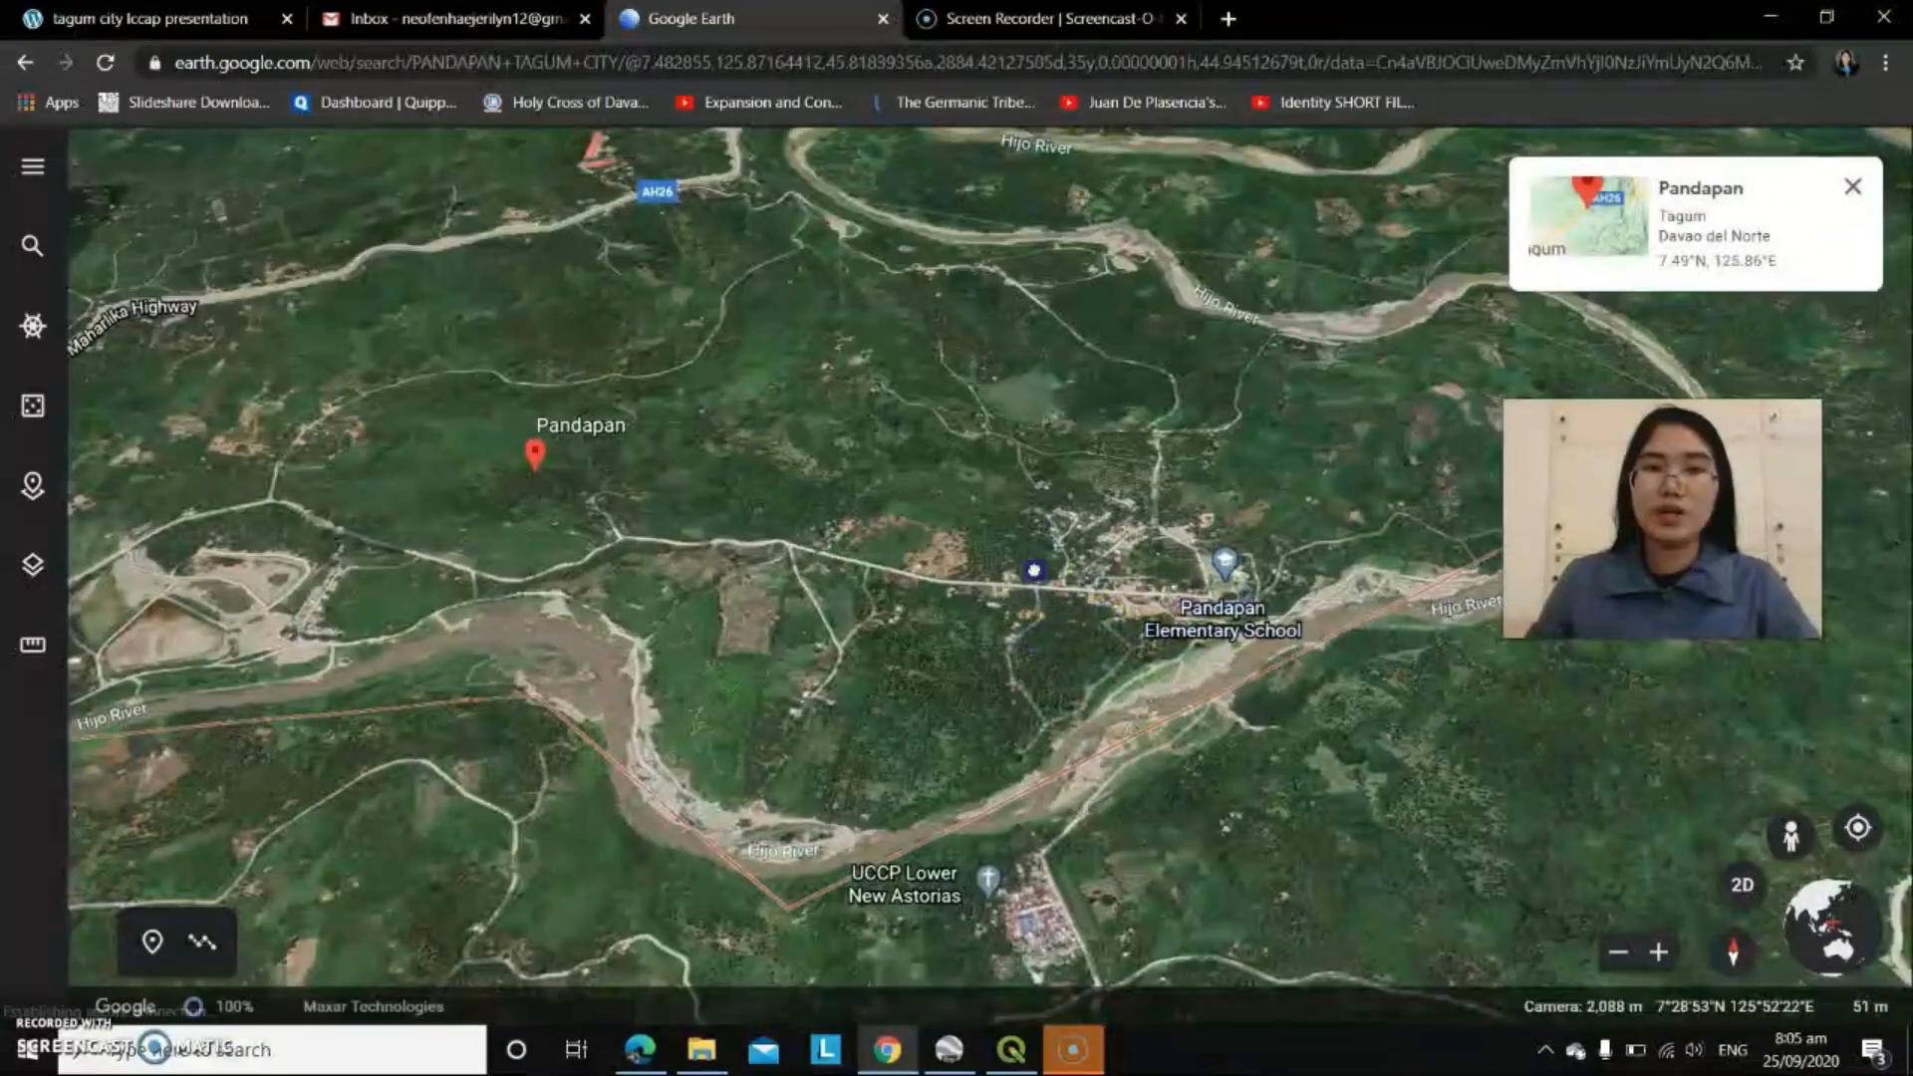
drag(1034, 570, 1036, 419)
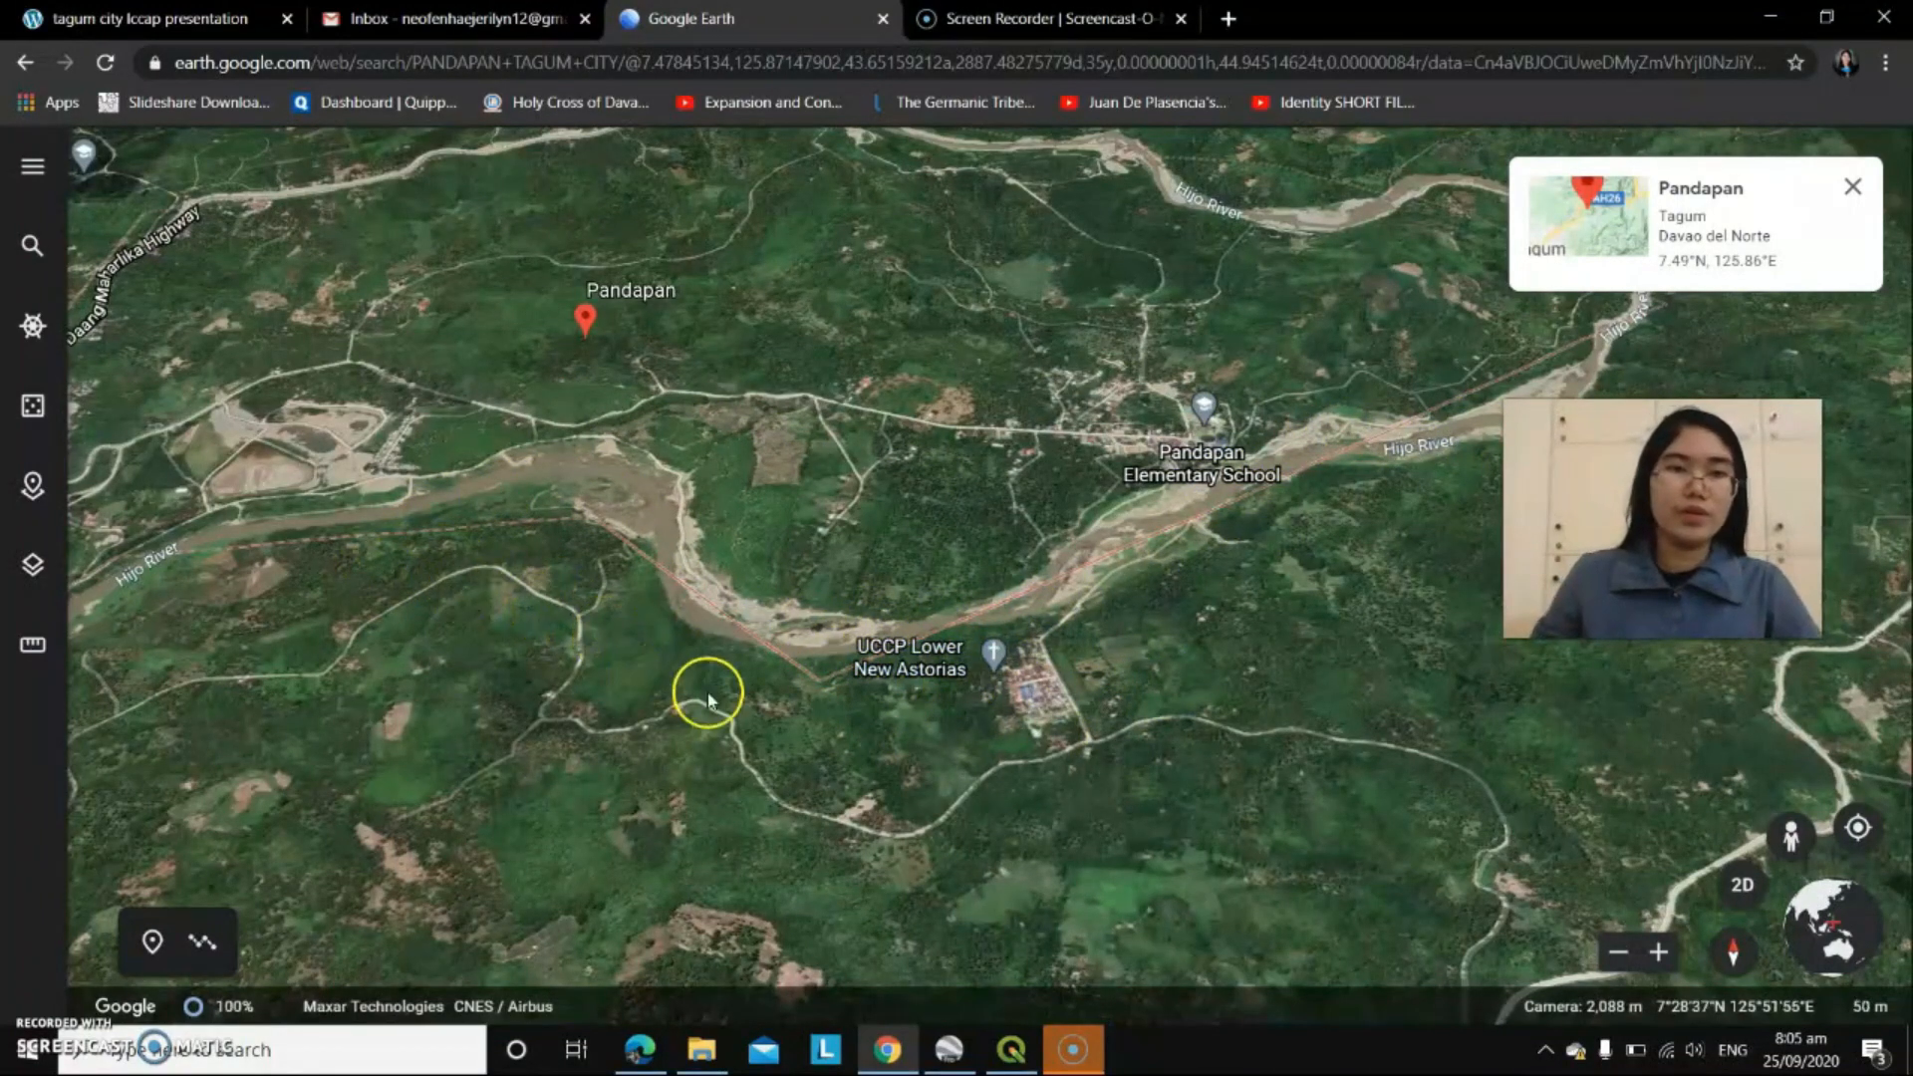
- Examine the cluster of houses beside UCCP Lower New Astorias up close and in its wider surroundings
scroll(1024, 625, up, 3)
scroll(1026, 623, up, 5)
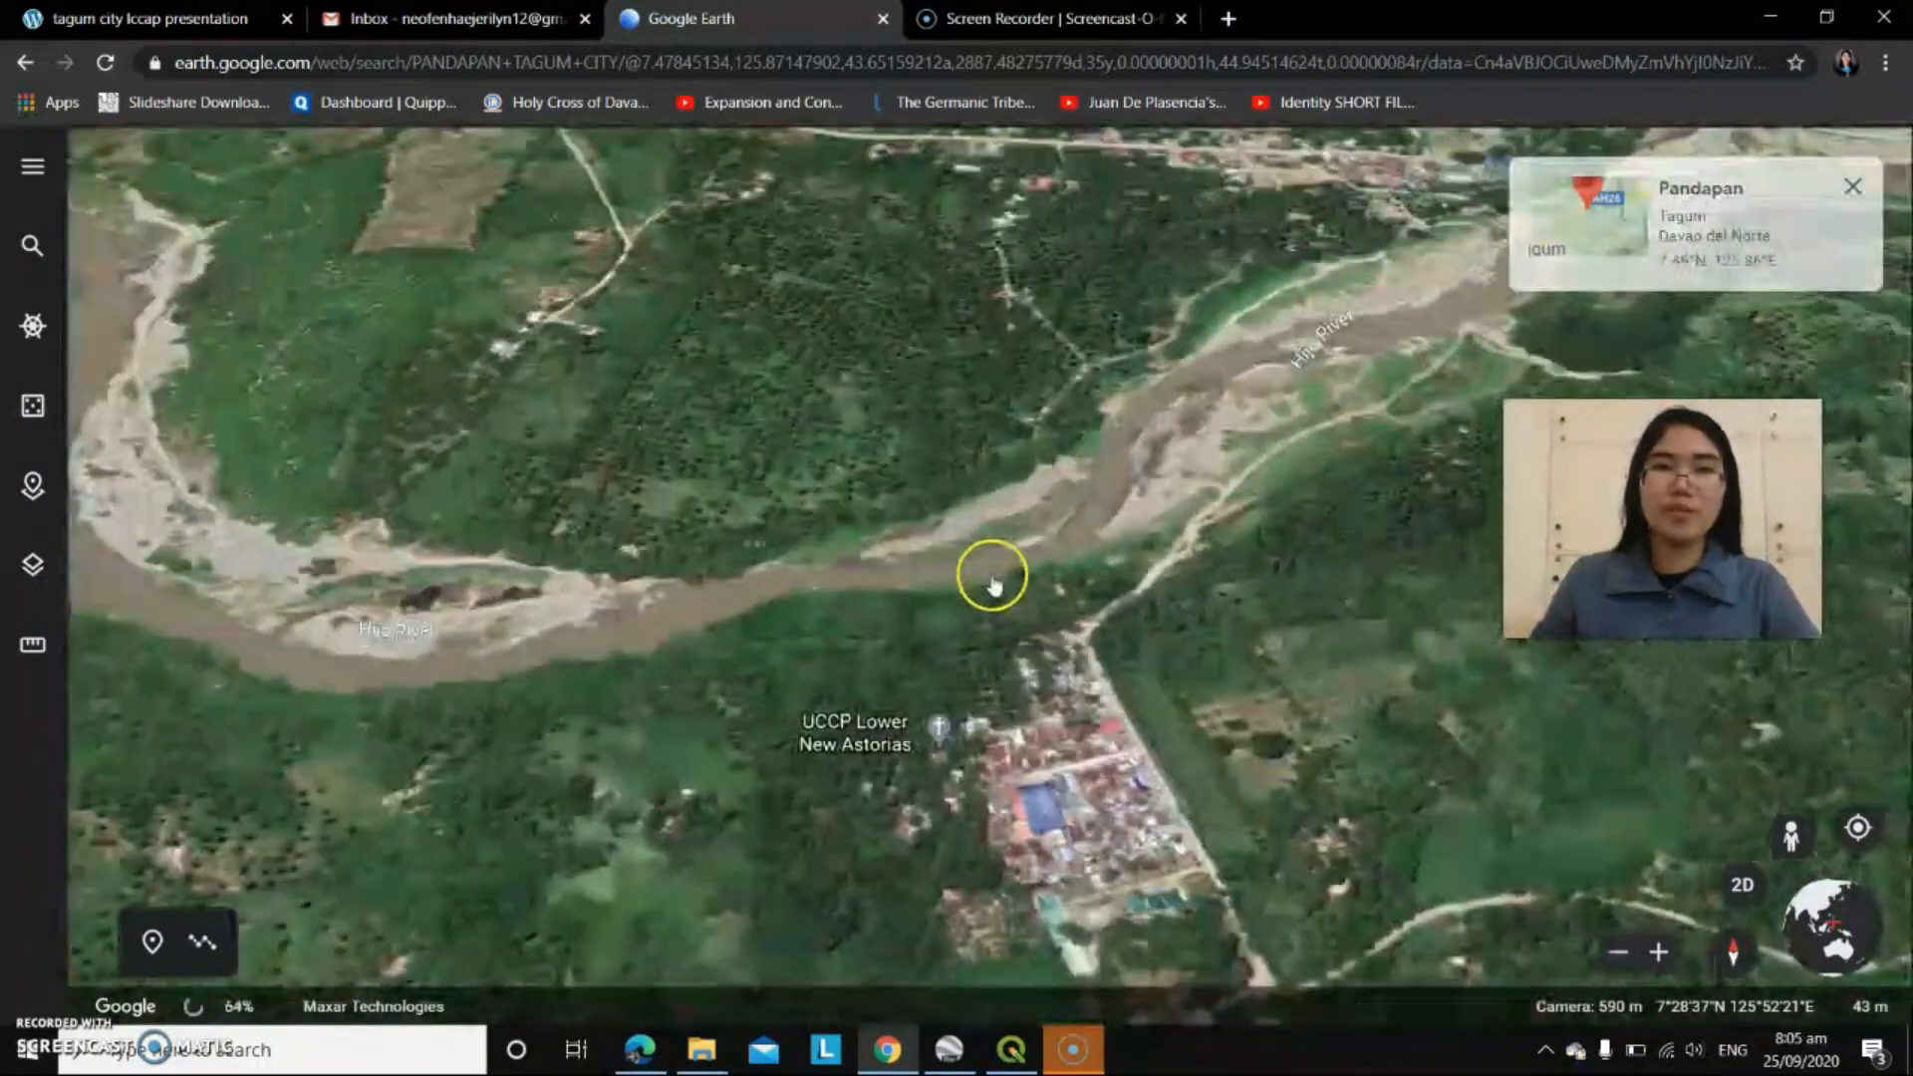
scroll(993, 583, down, 5)
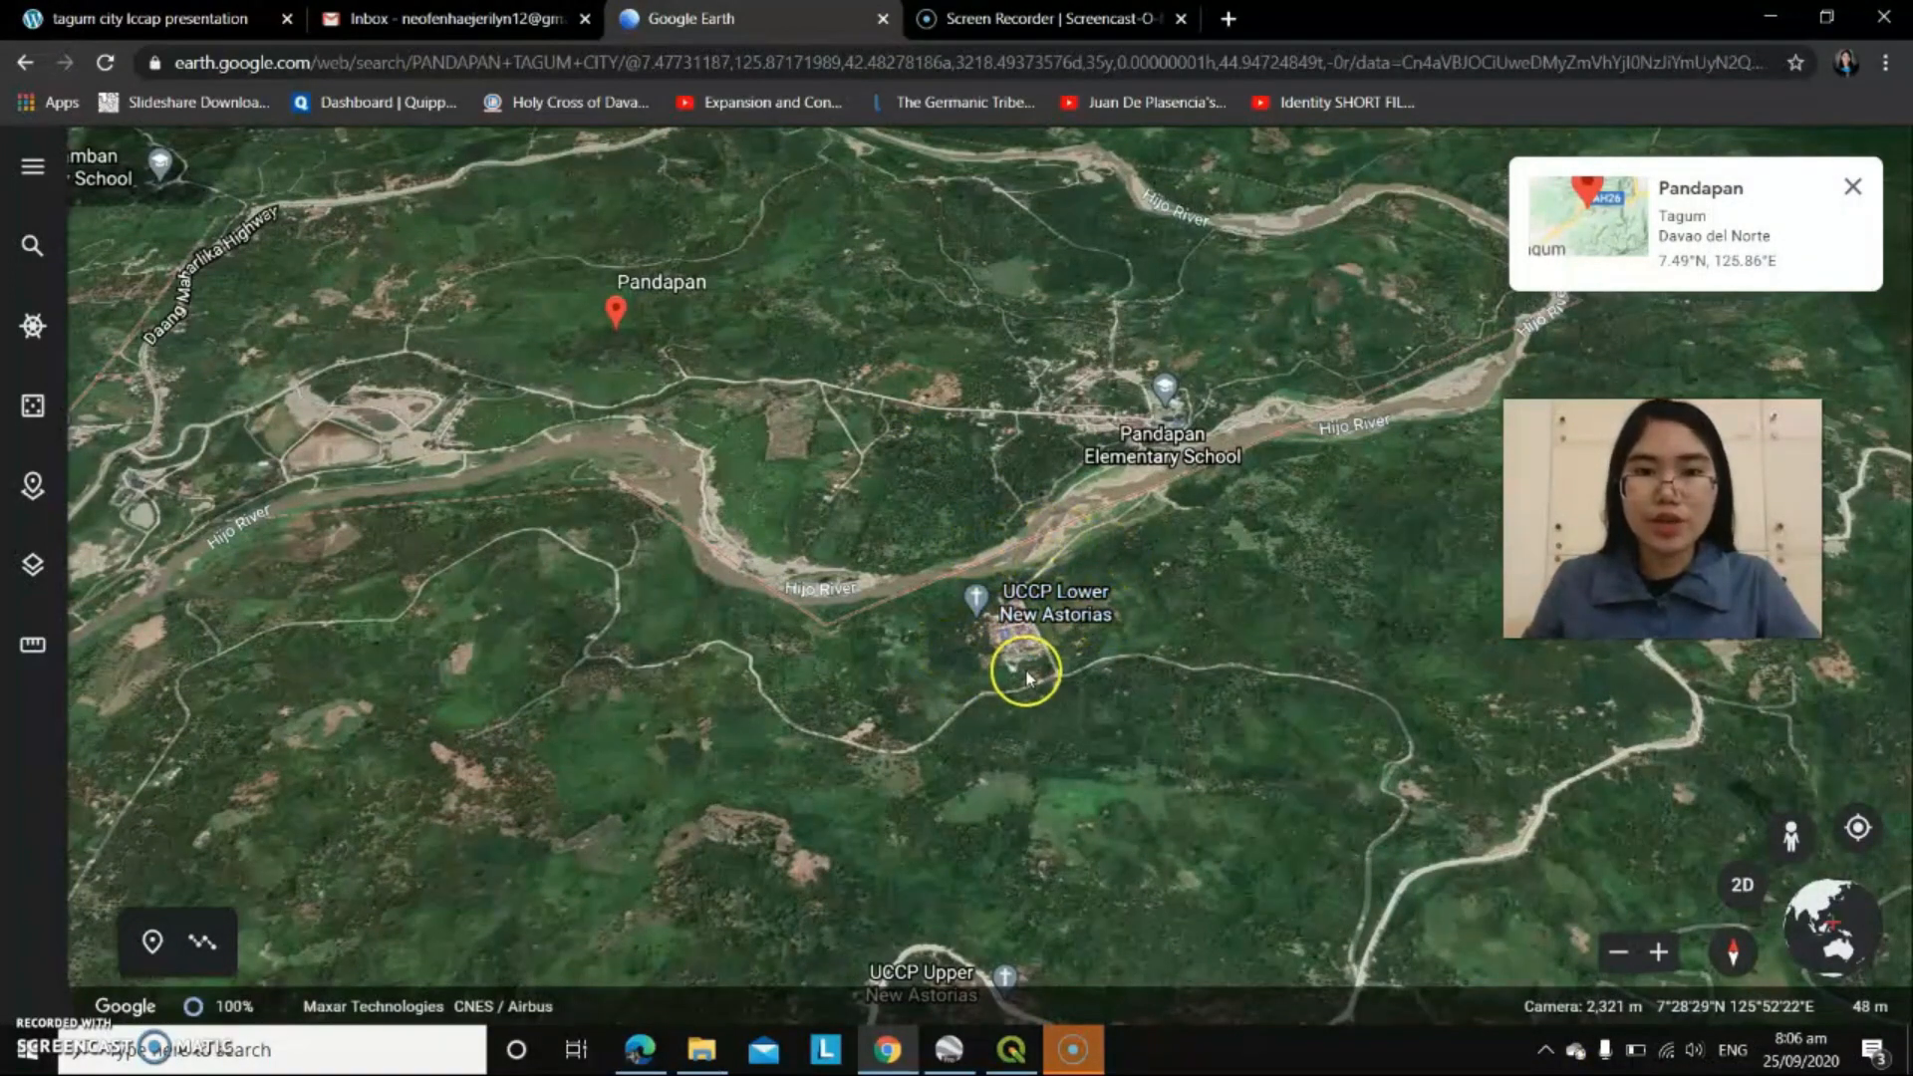
scroll(1026, 672, up, 2)
scroll(1026, 672, up, 6)
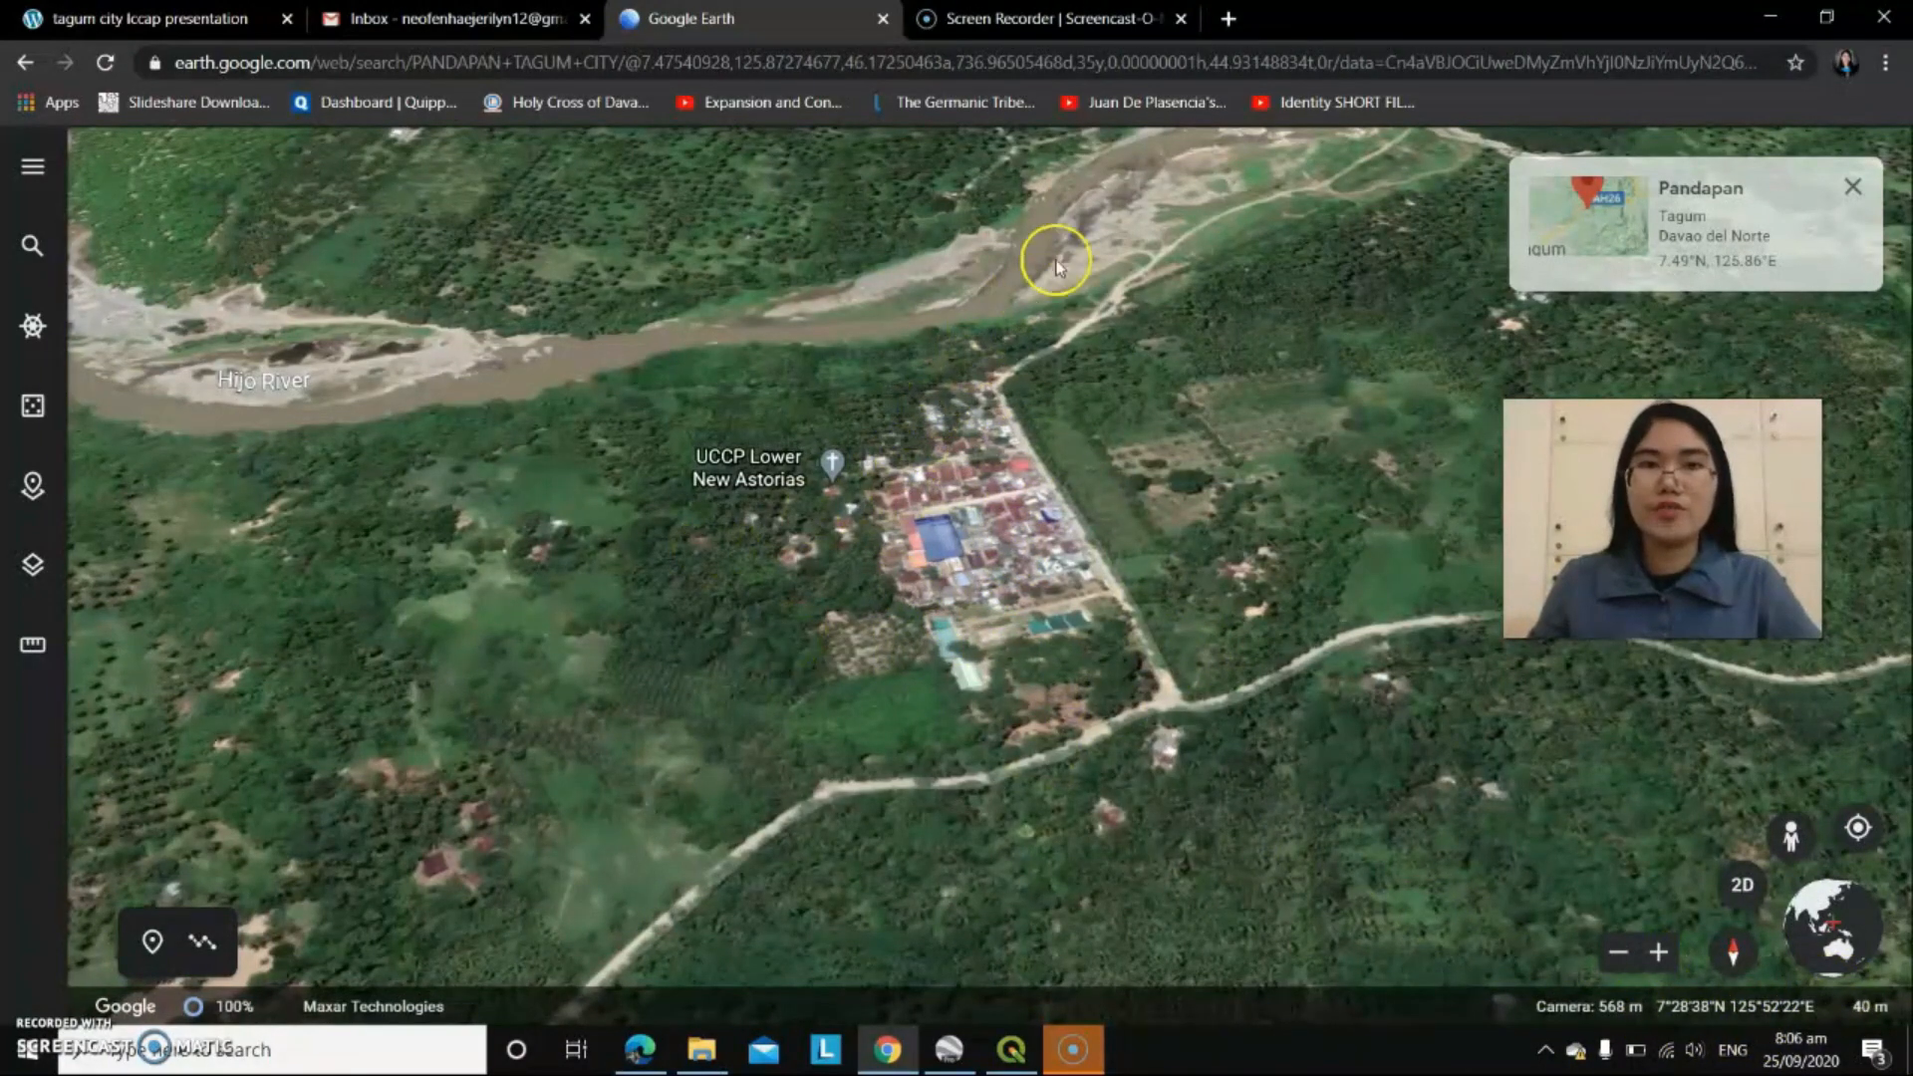
- Follow the Hijo River from UCCP Lower New Astorias to Pandapan Elementary School and examine the road back to the Pandapan marker
drag(1039, 275, 1251, 444)
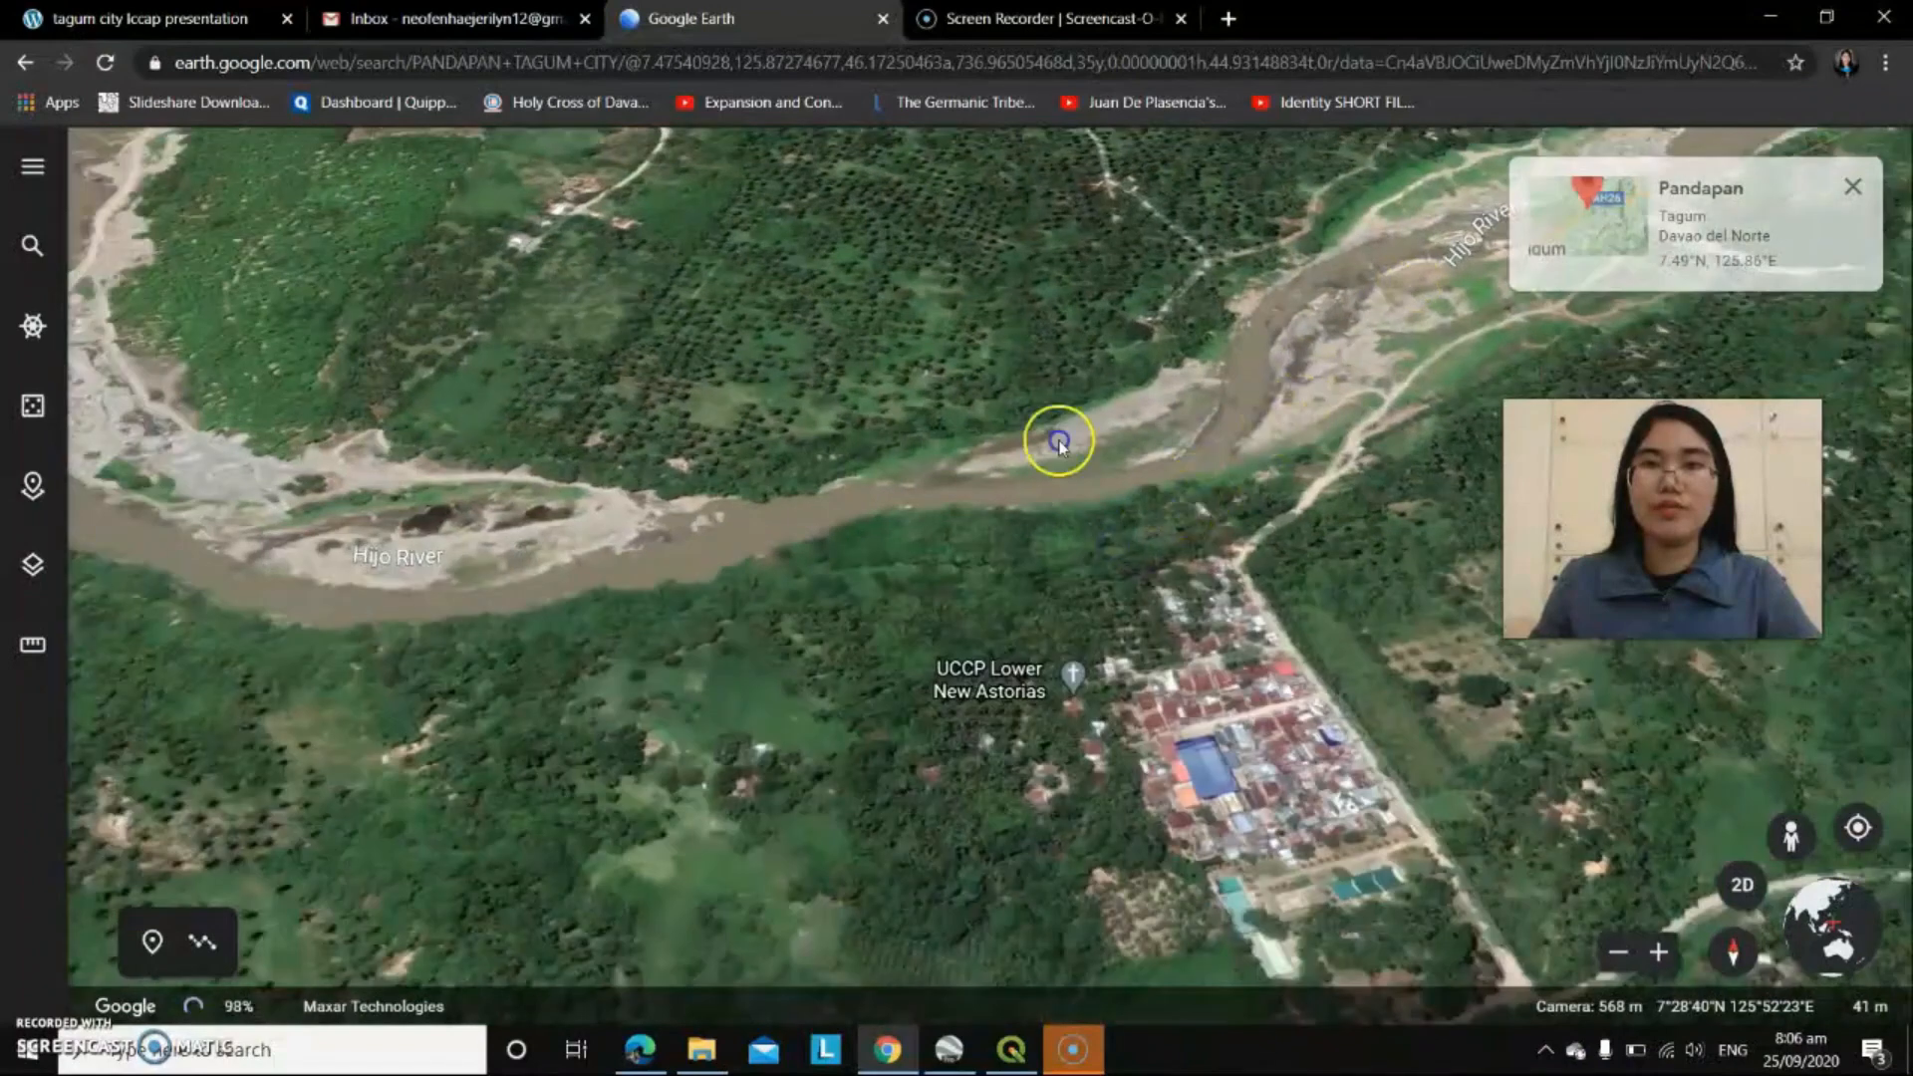
drag(1059, 436, 1222, 577)
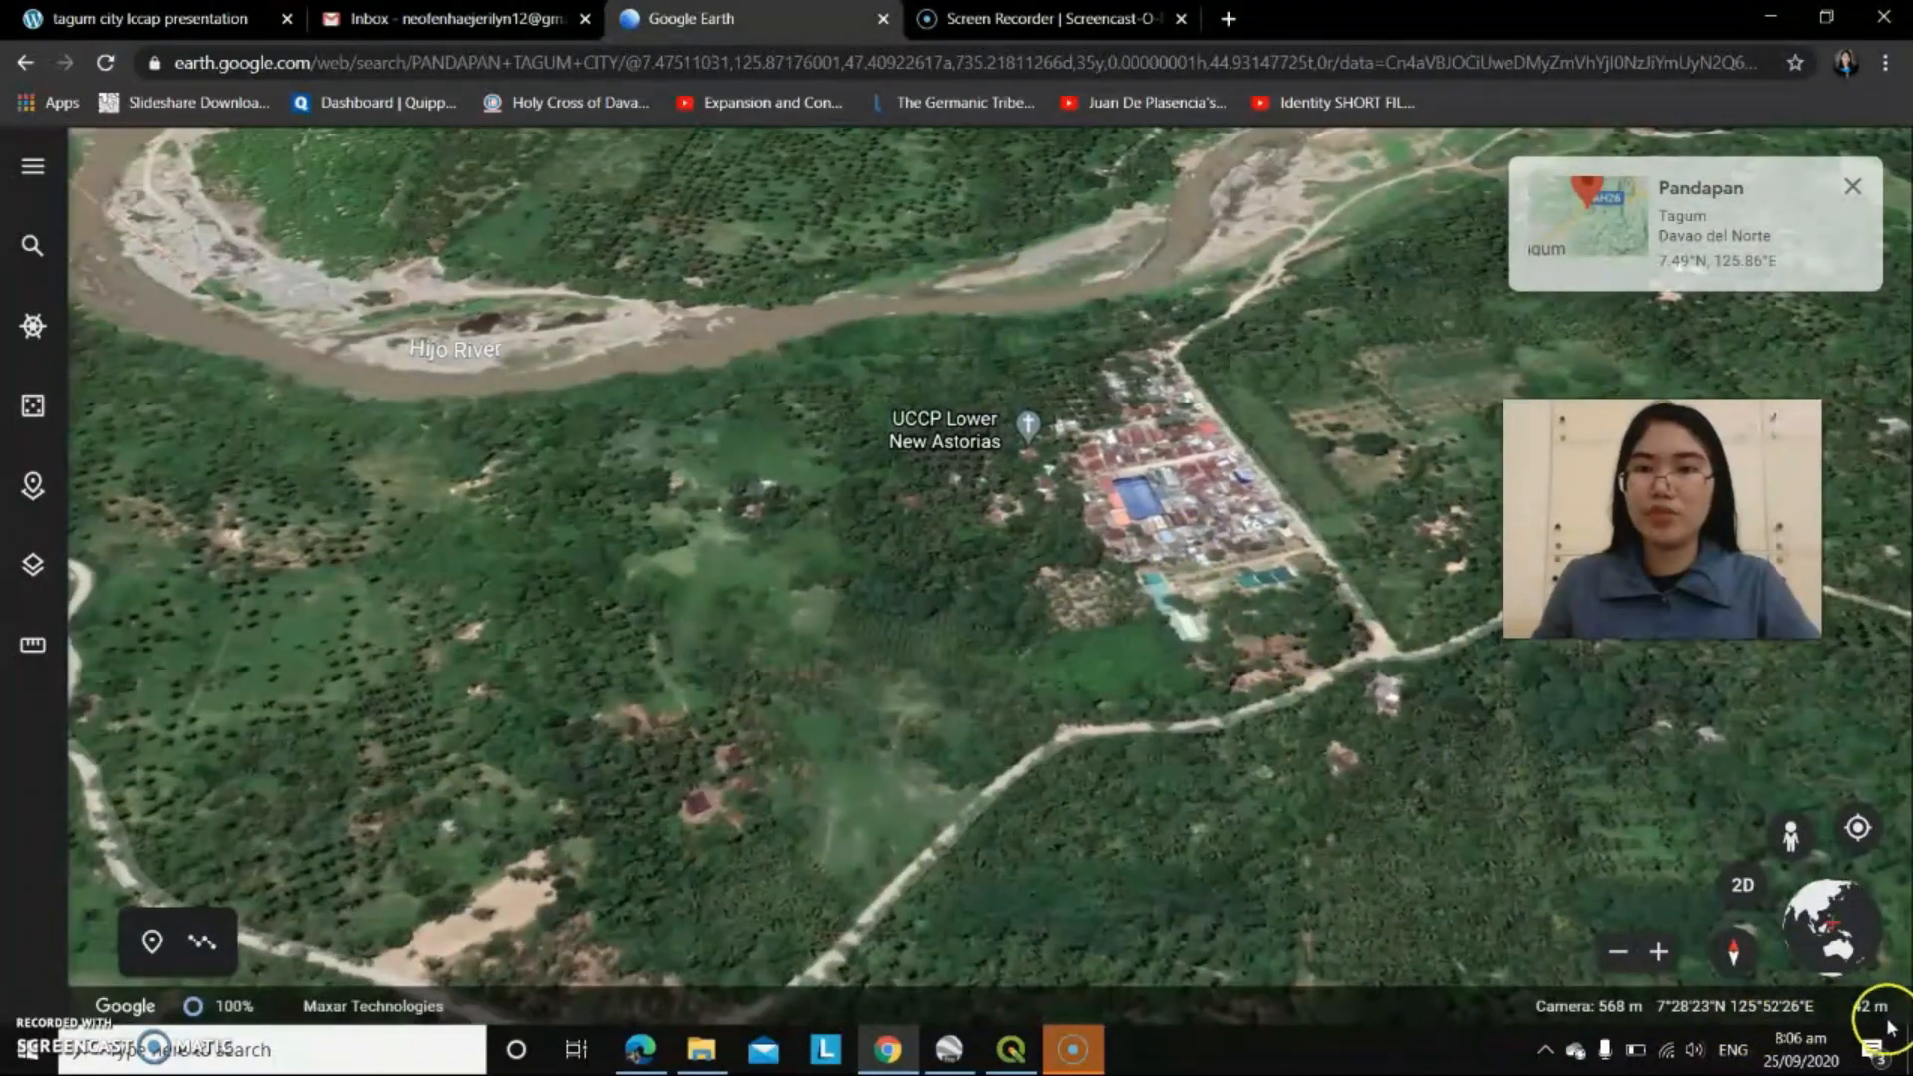
drag(1227, 513, 947, 833)
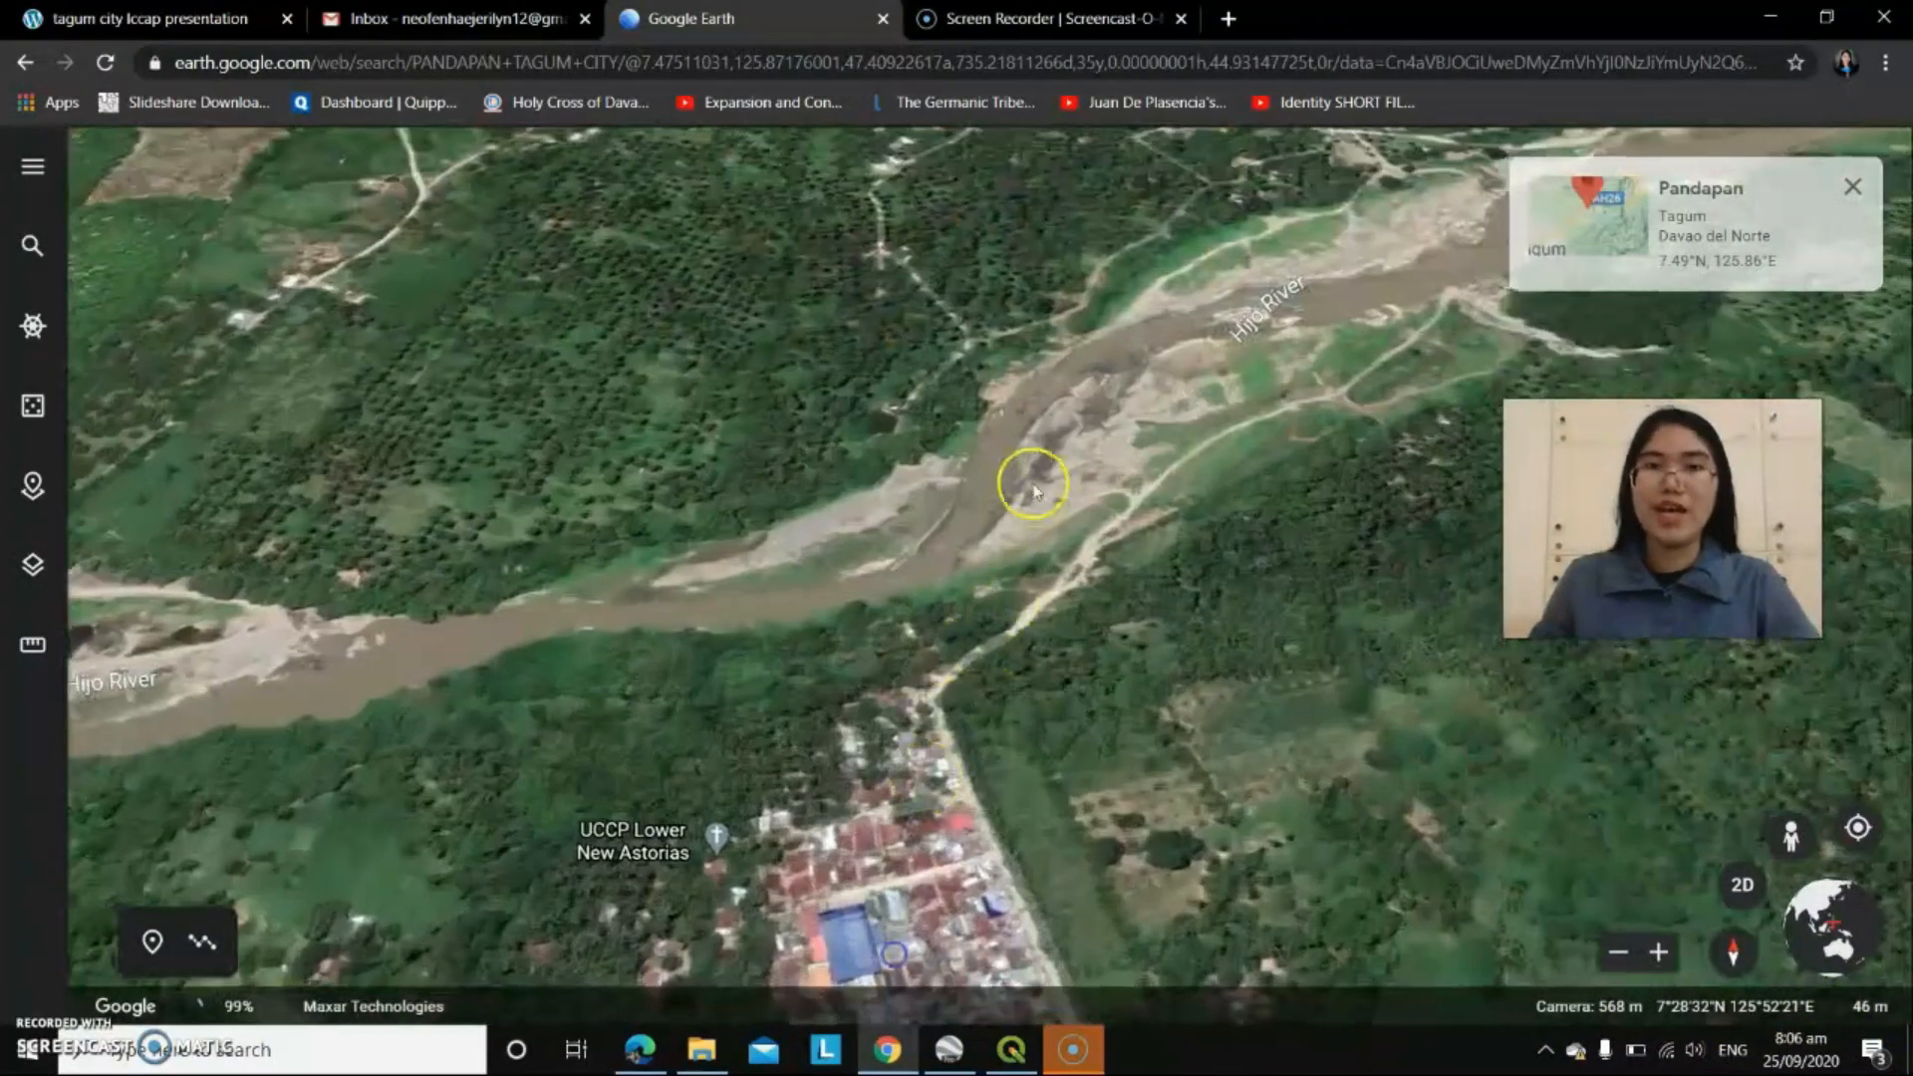
drag(1037, 482, 832, 854)
drag(1397, 299, 1208, 417)
drag(1261, 311, 976, 424)
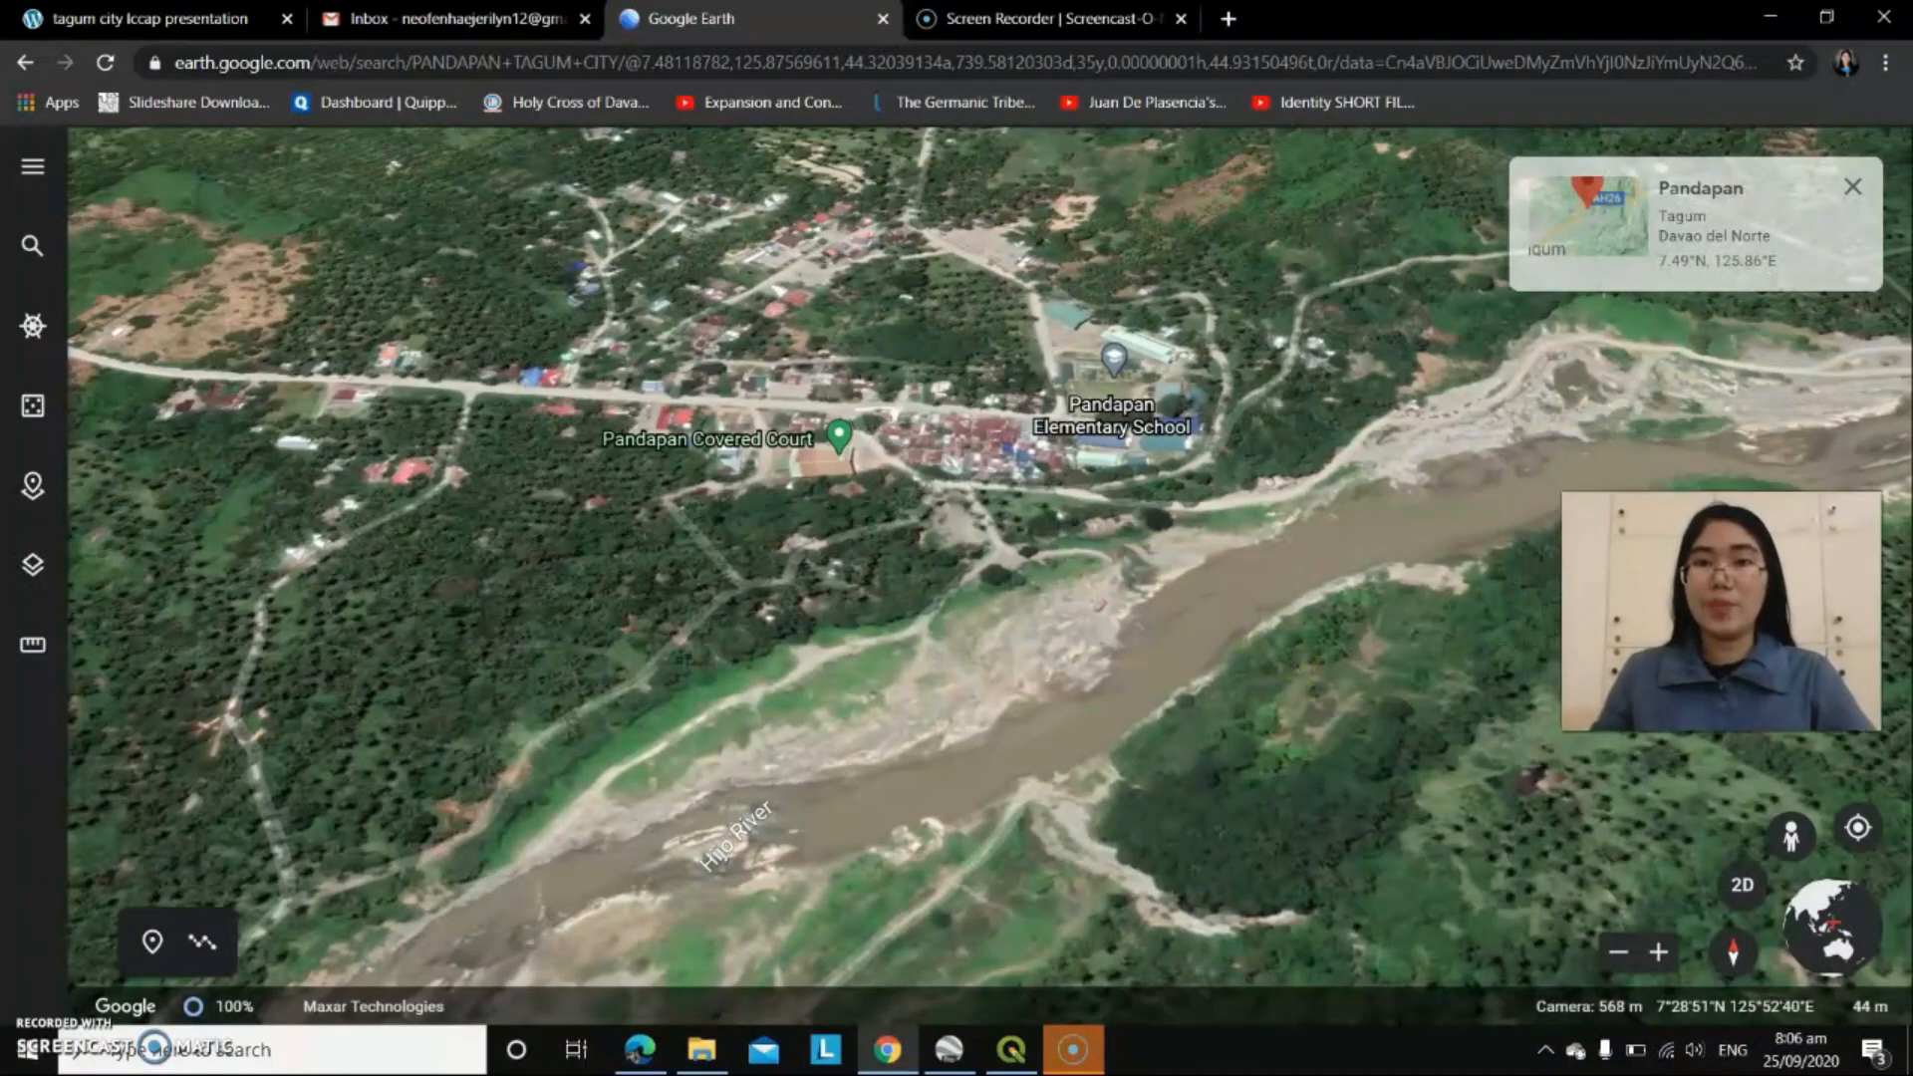
scroll(605, 470, down, 5)
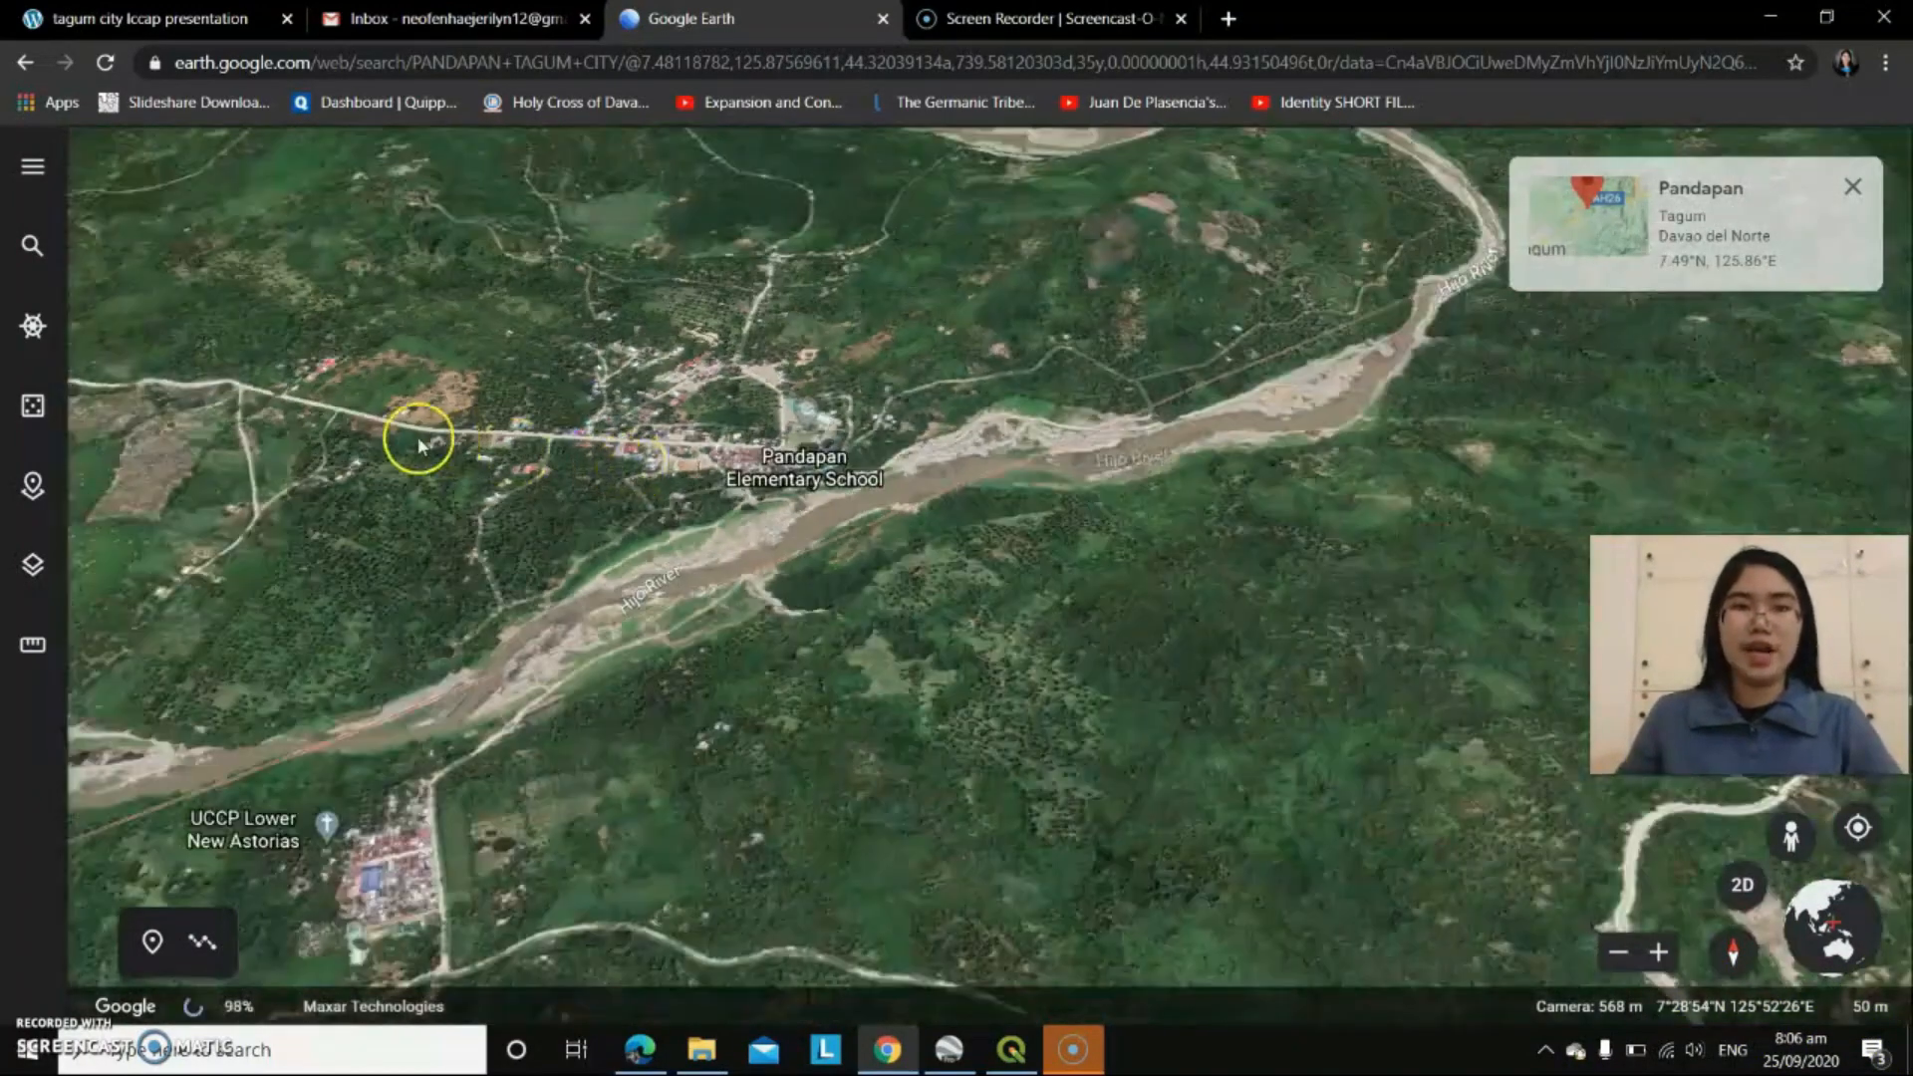
drag(585, 431, 1106, 456)
scroll(617, 354, up, 3)
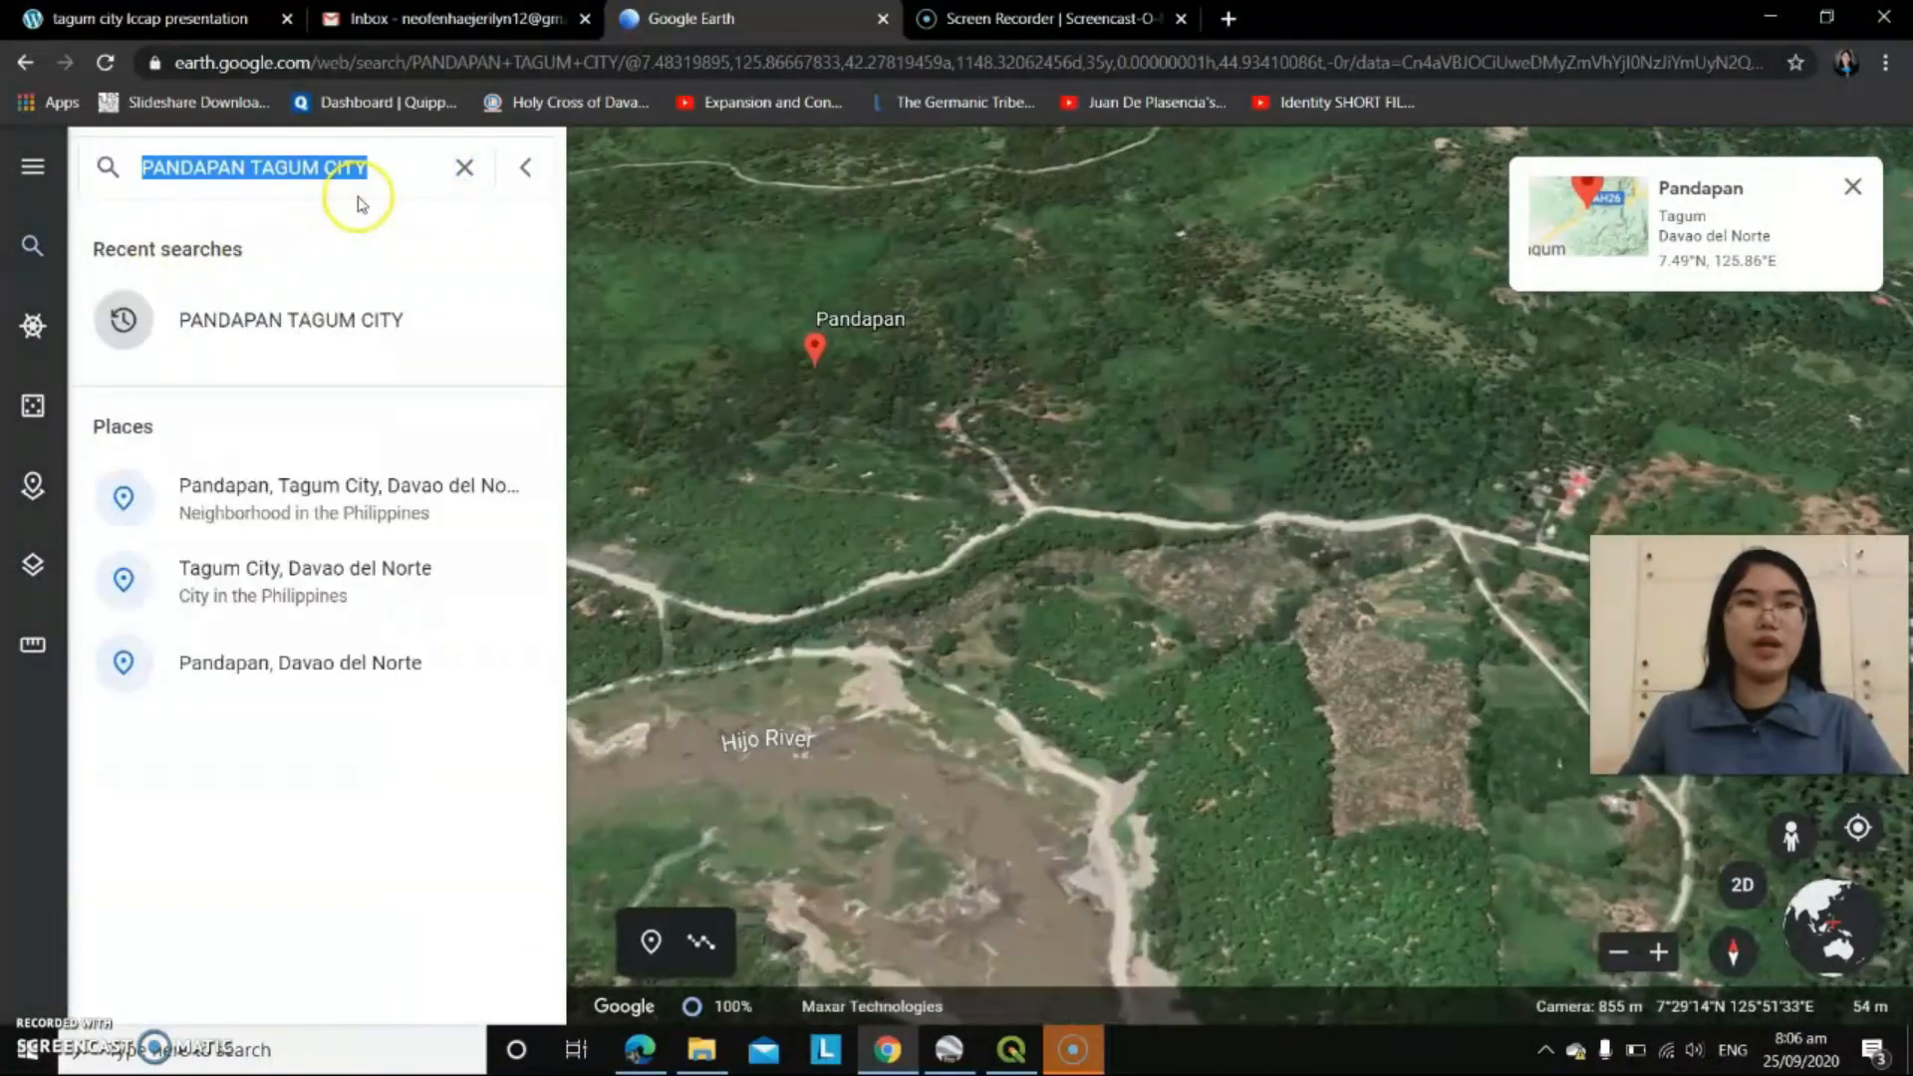
- Extend the place search to Pandapan Integrated, Tagum City, and fly to the Pandapan integrated school result
click(249, 171)
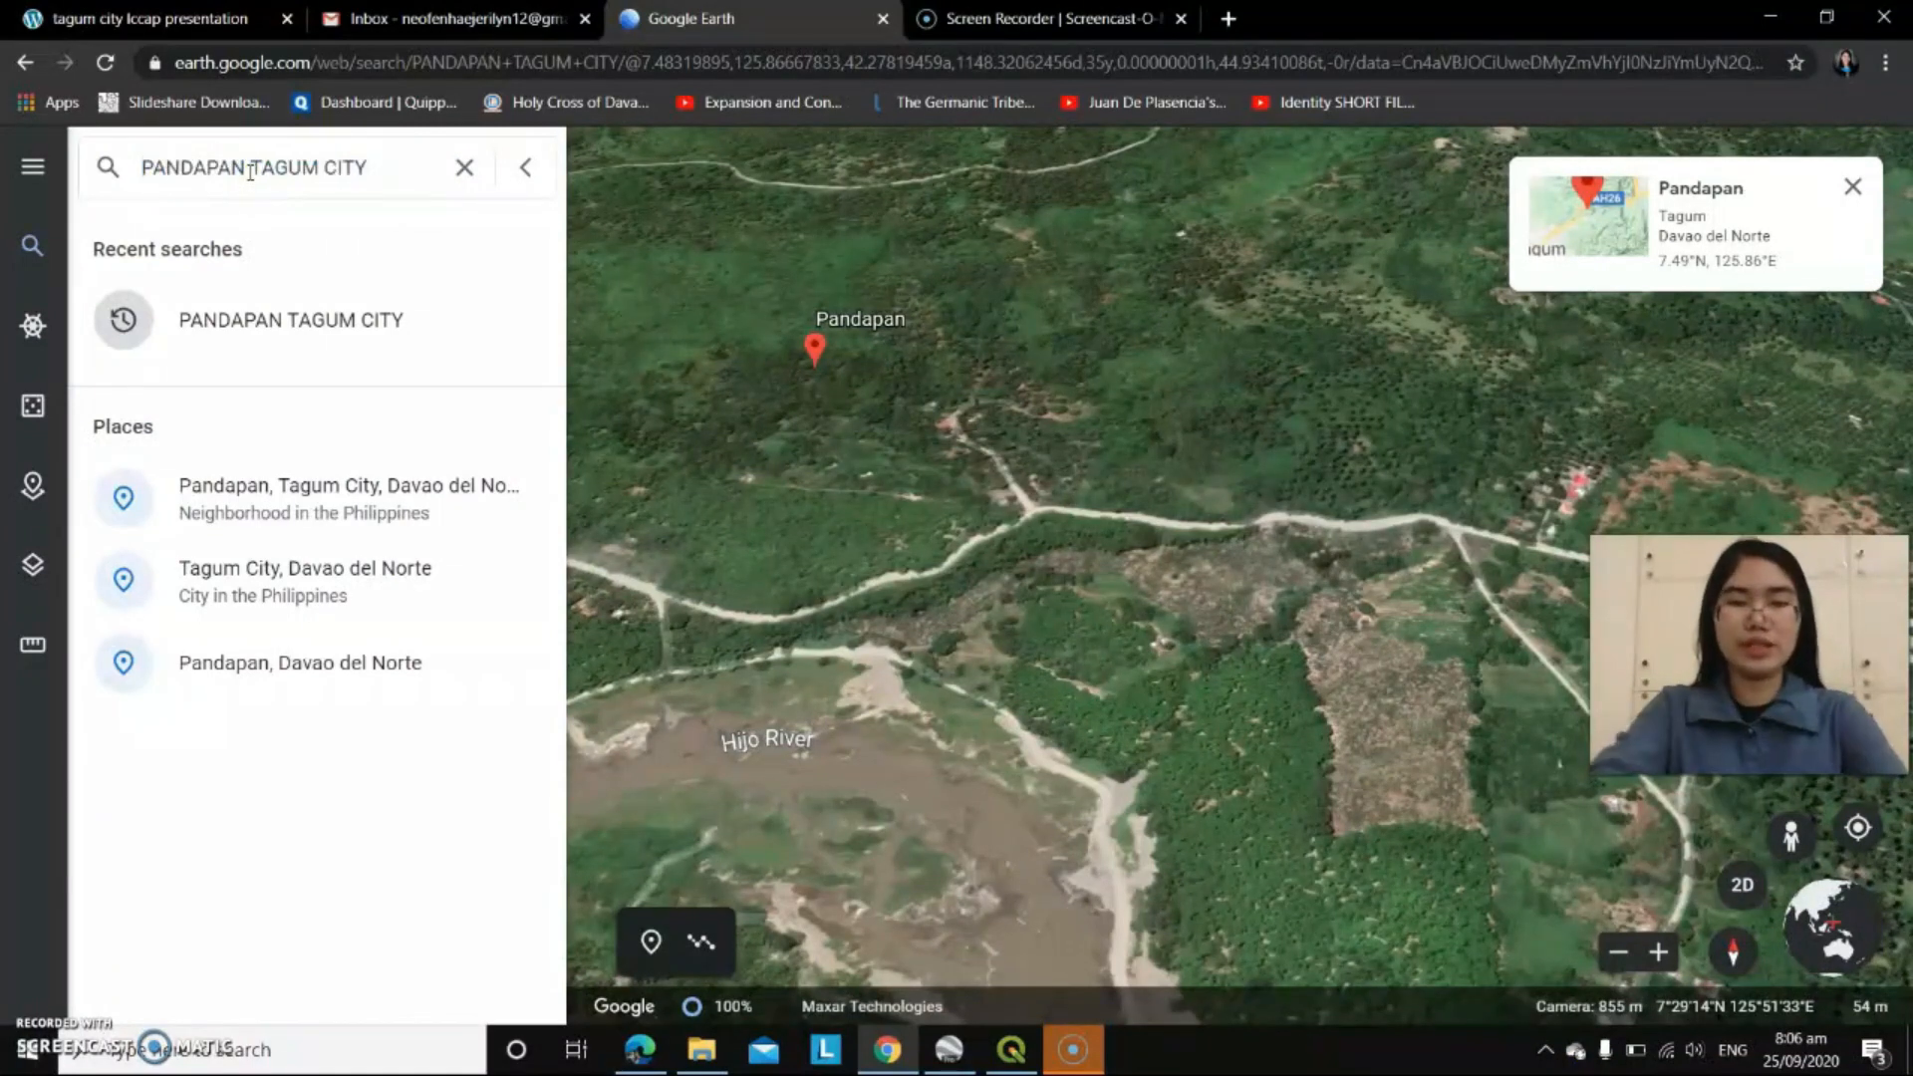
text(INTEGRATED)
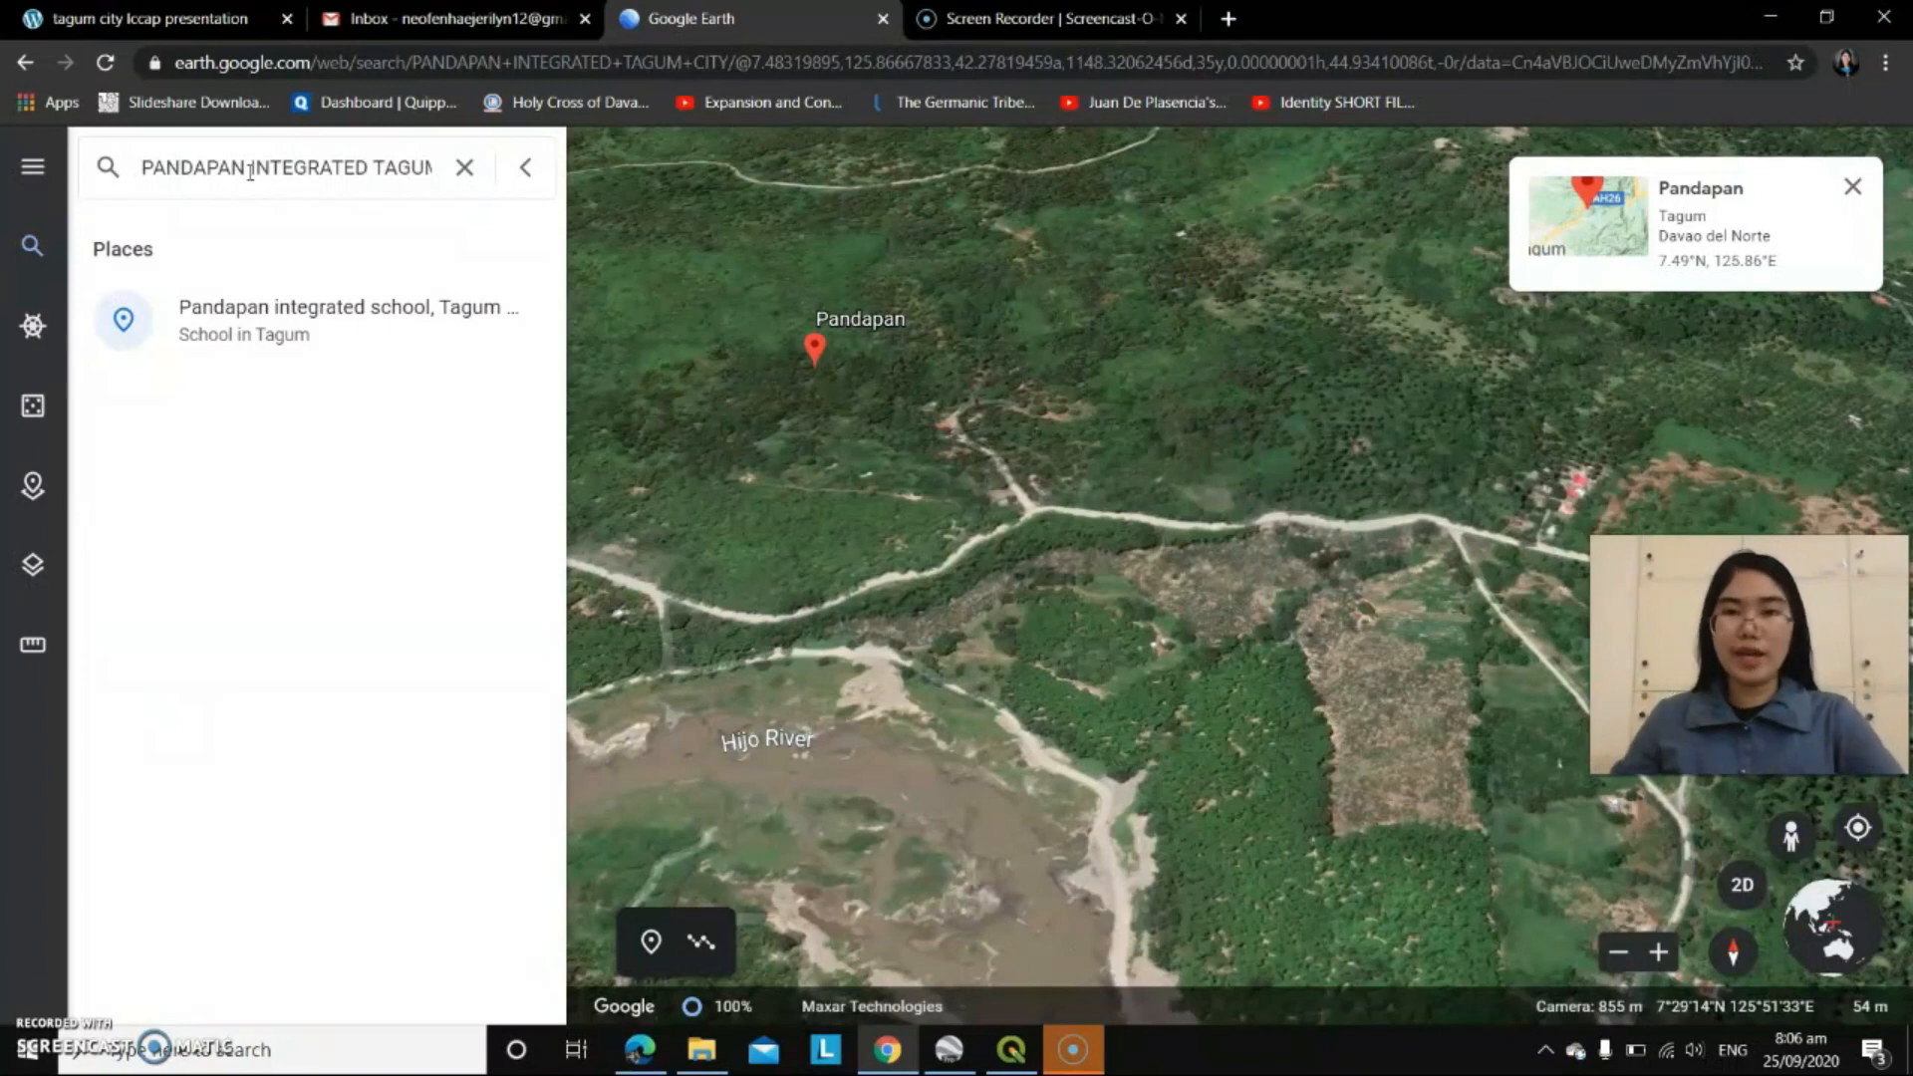
click(418, 315)
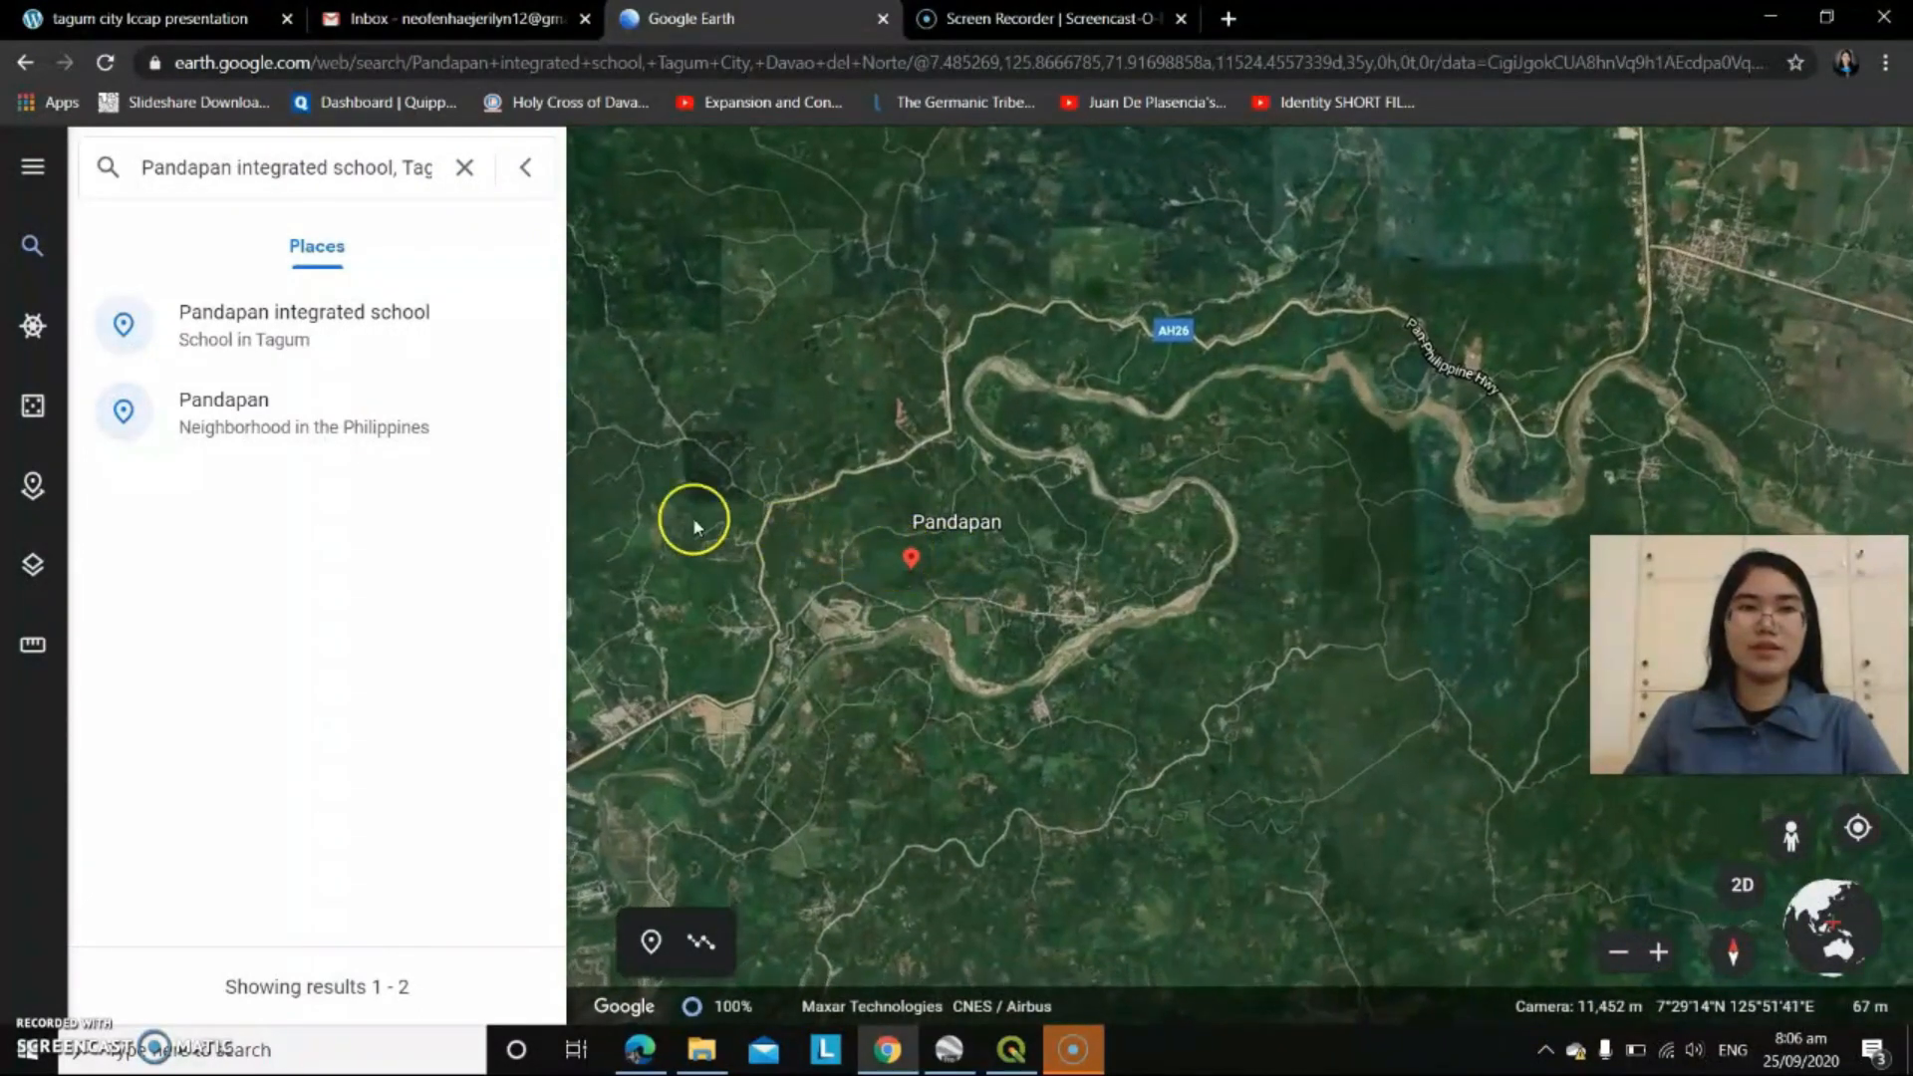
click(333, 340)
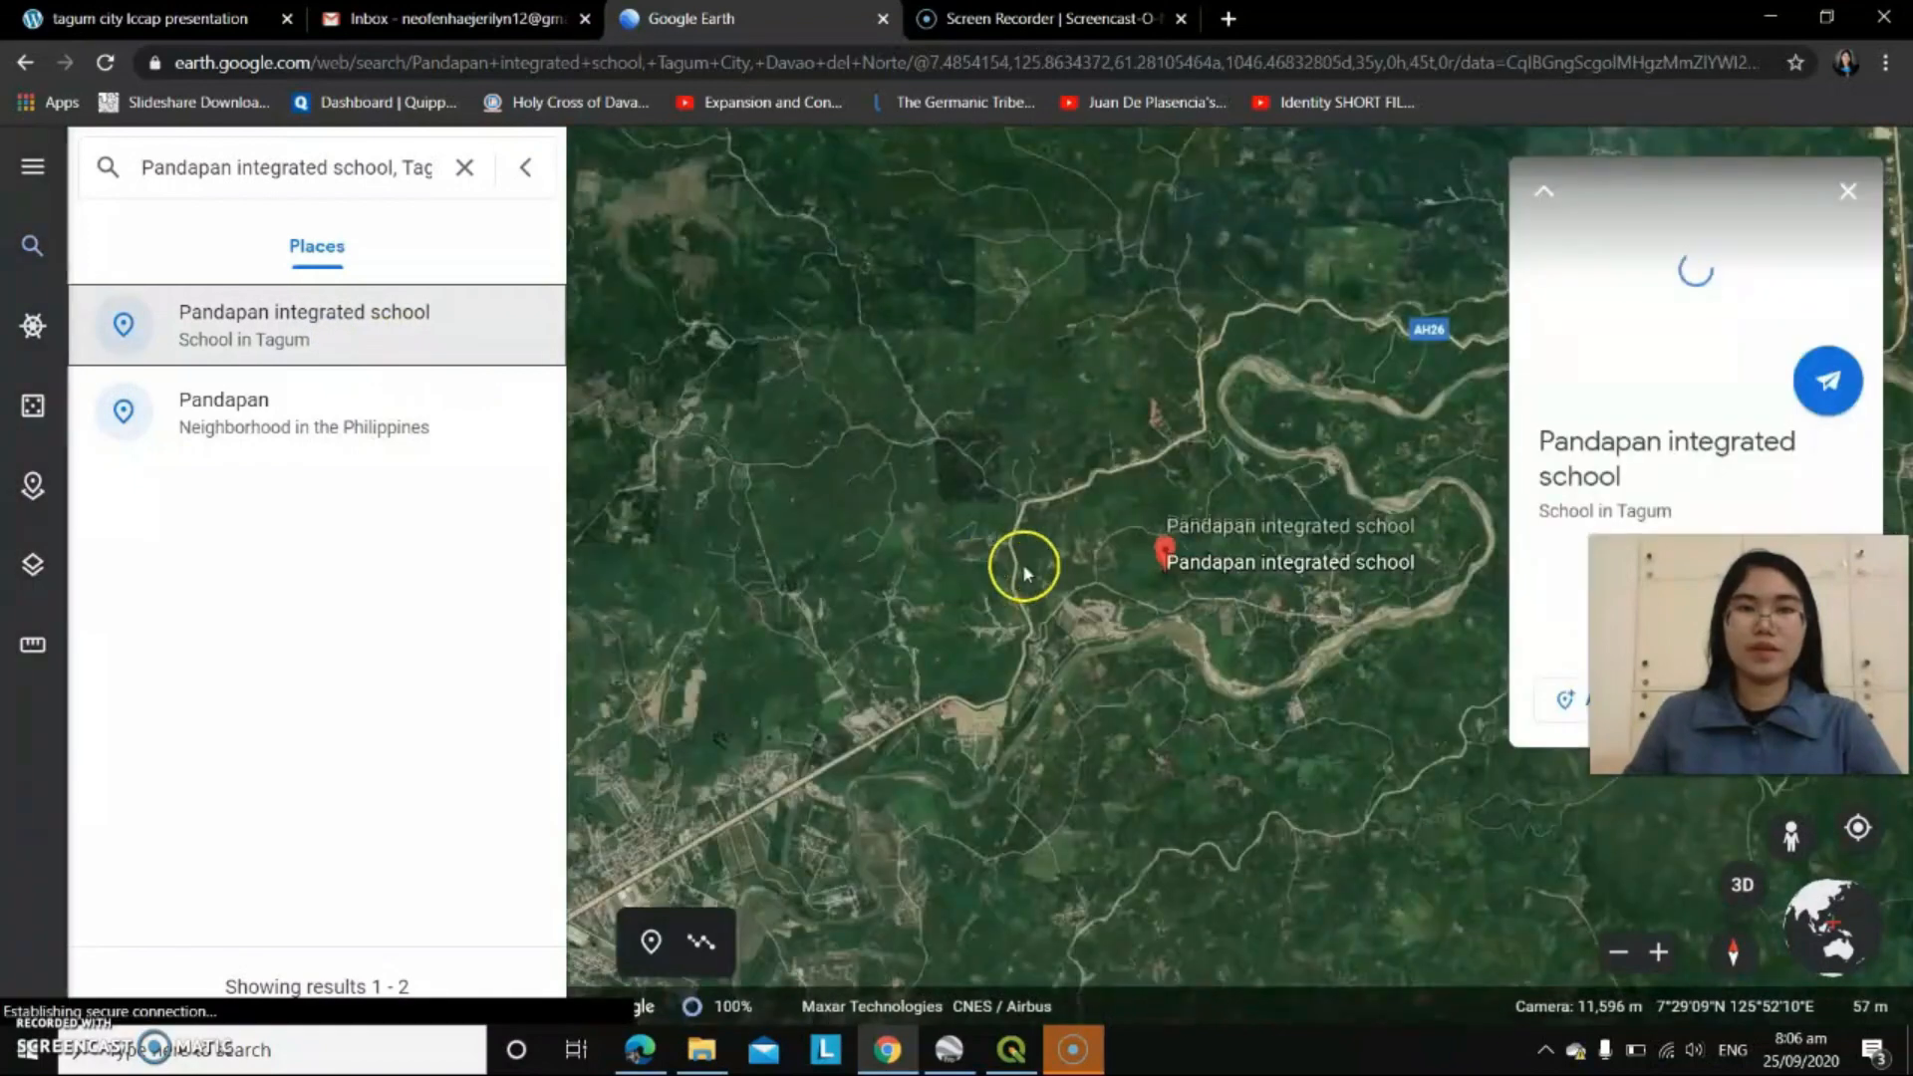
- Examine the surroundings of the Pandapan integrated school marker with the map oriented to north
scroll(1190, 548, up, 5)
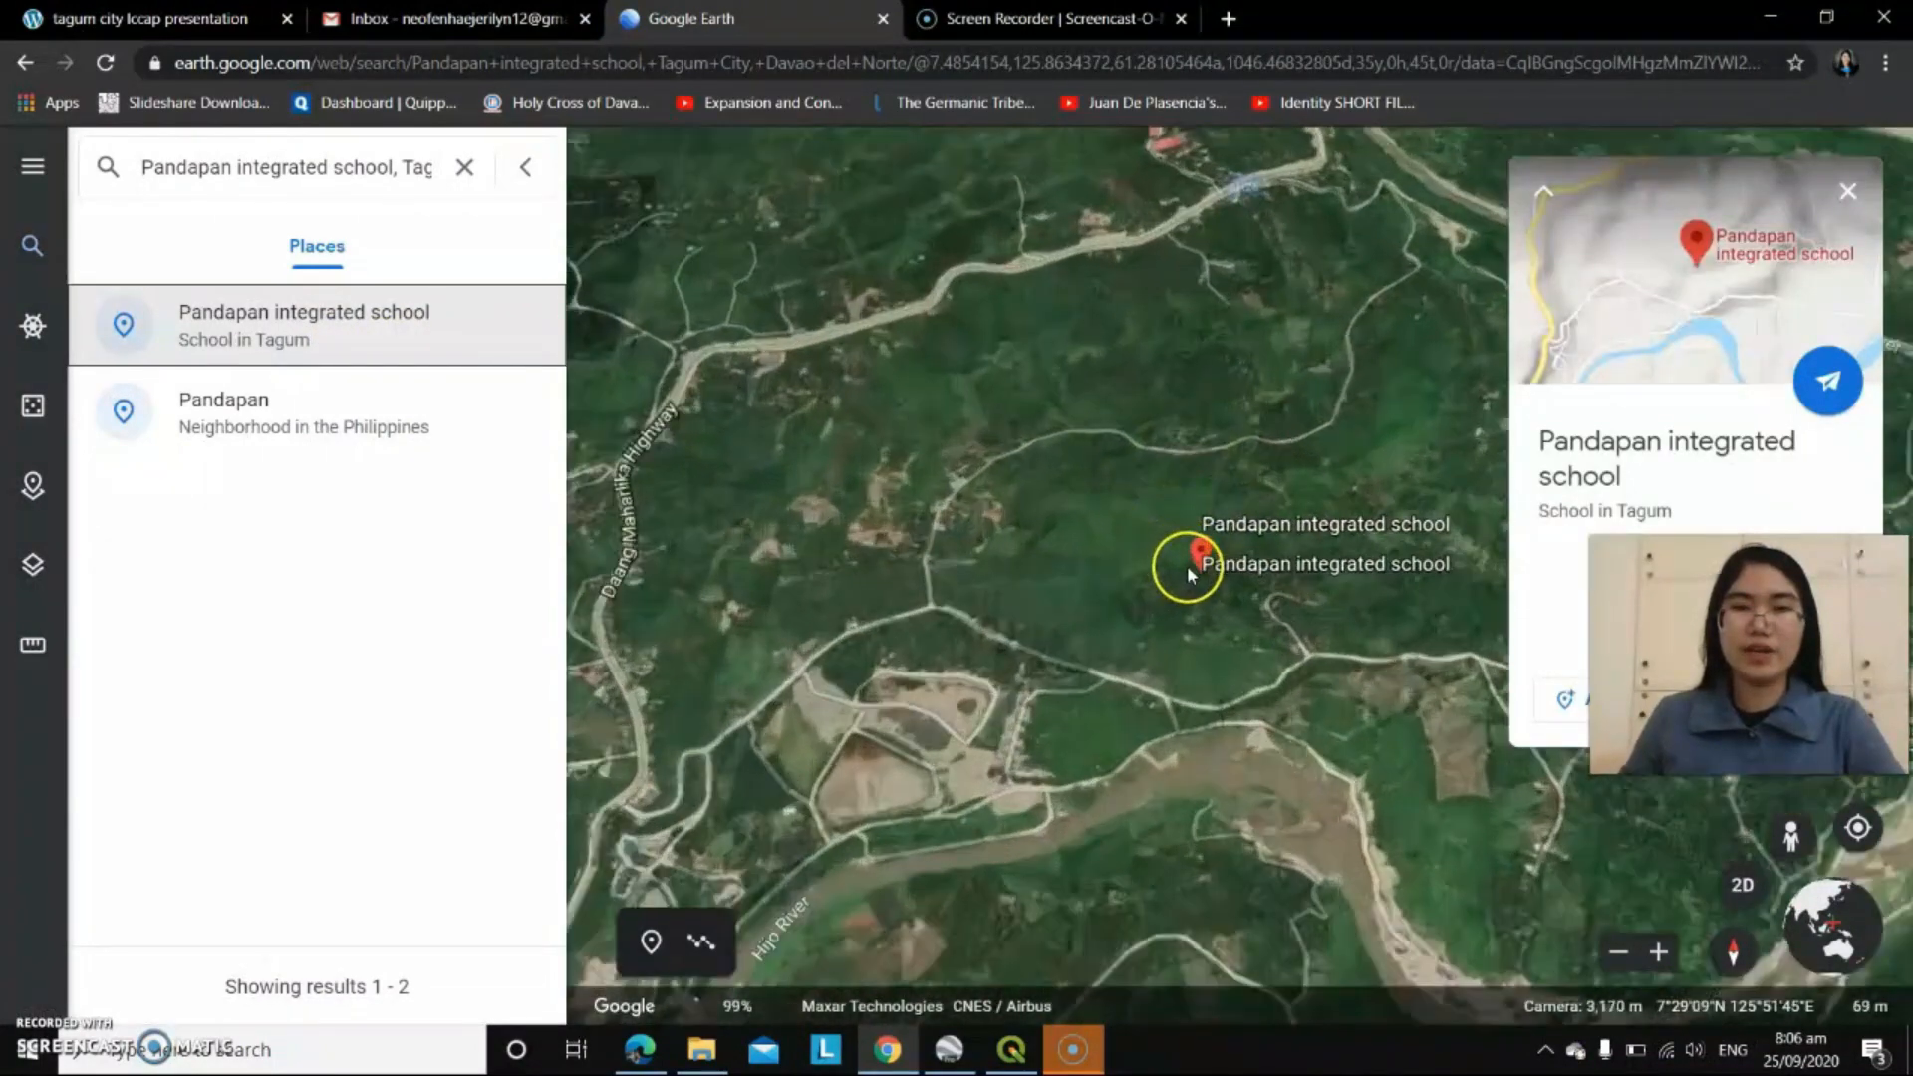
scroll(1222, 588, up, 5)
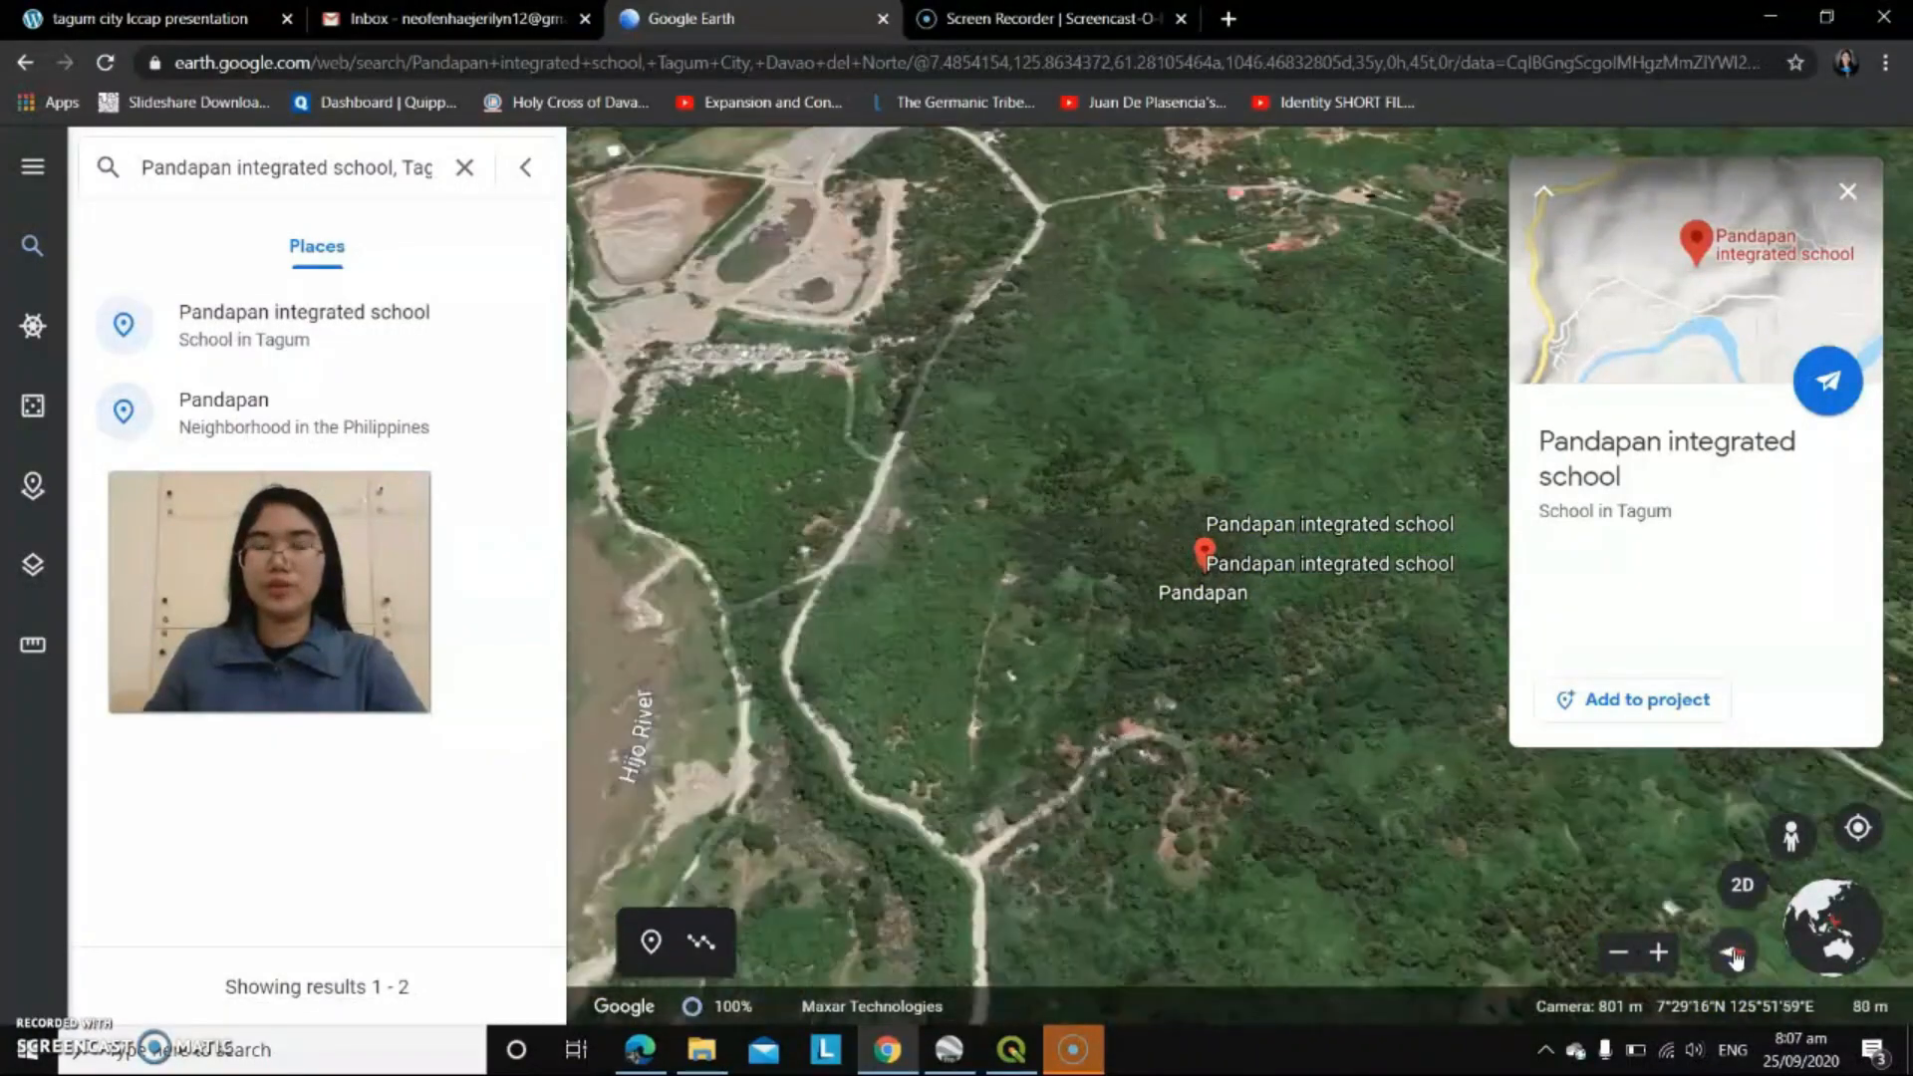
click(1733, 954)
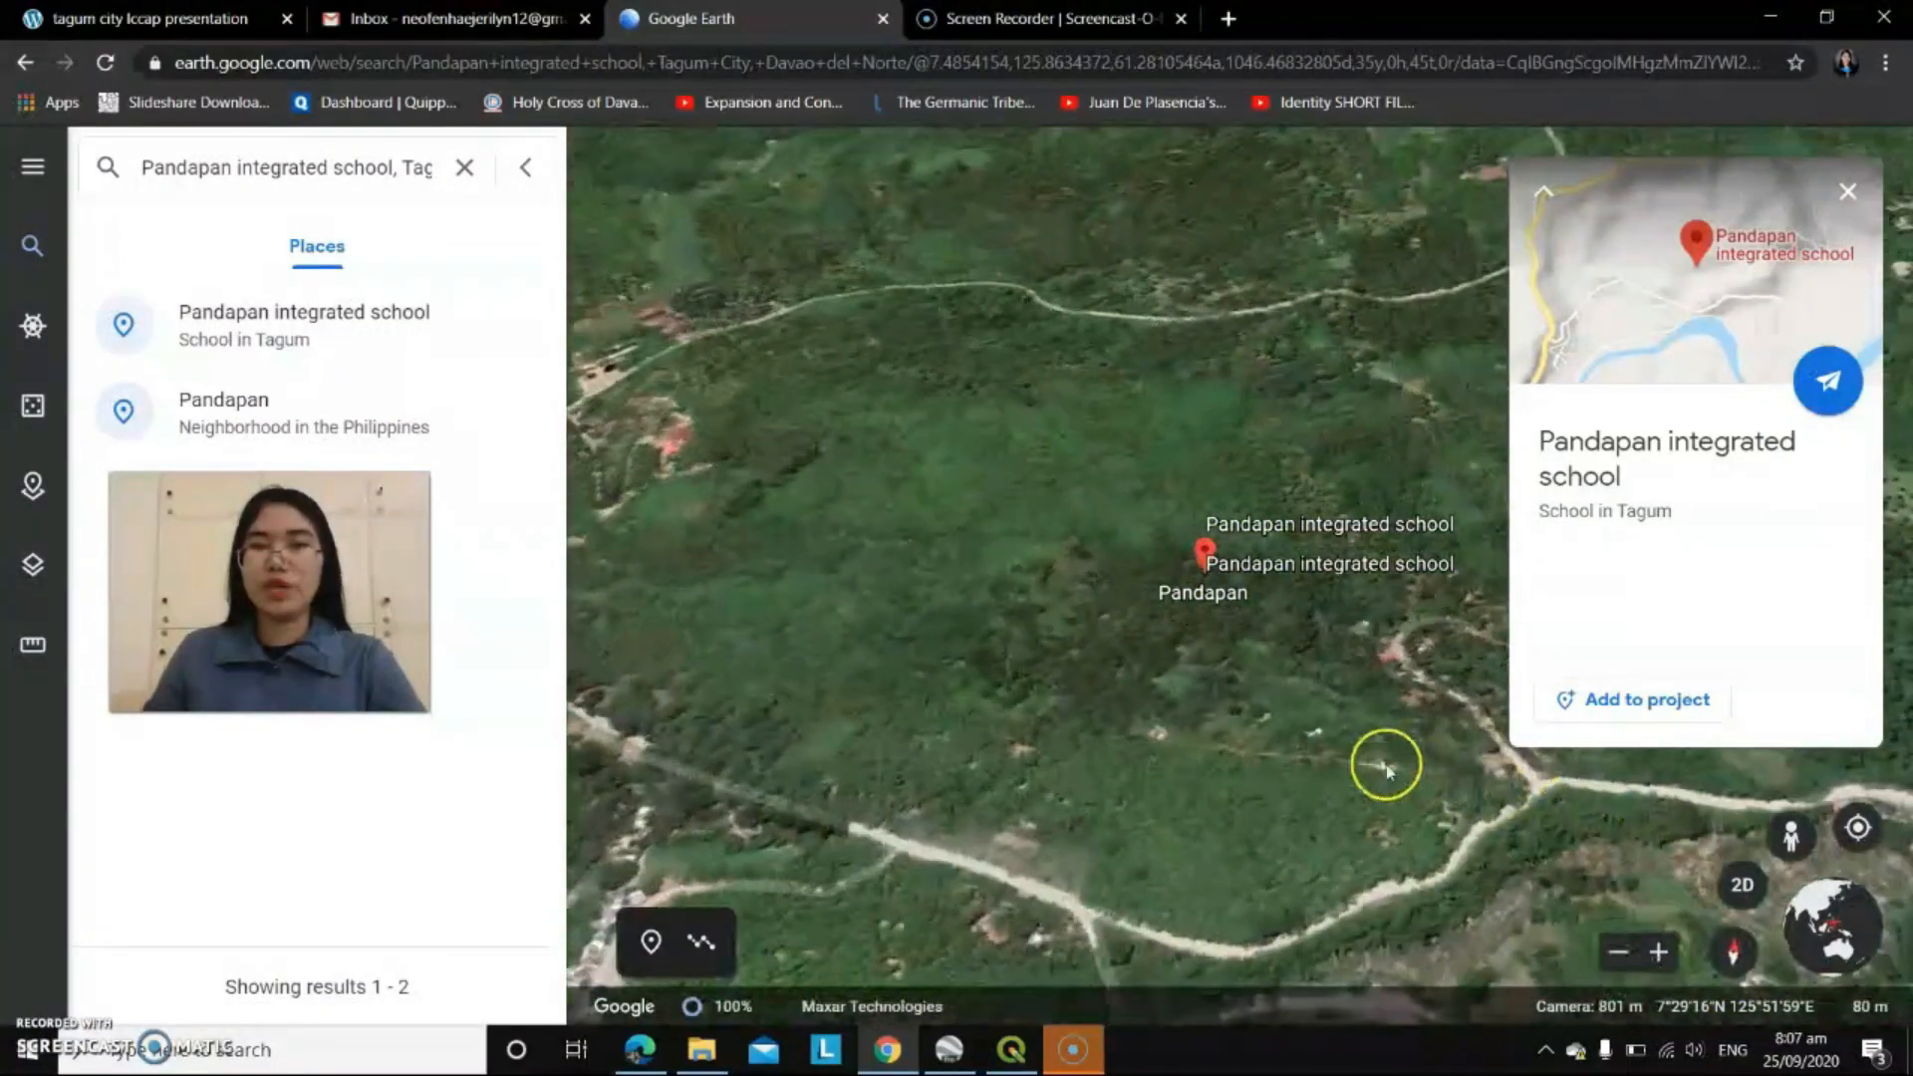
scroll(1269, 735, down, 5)
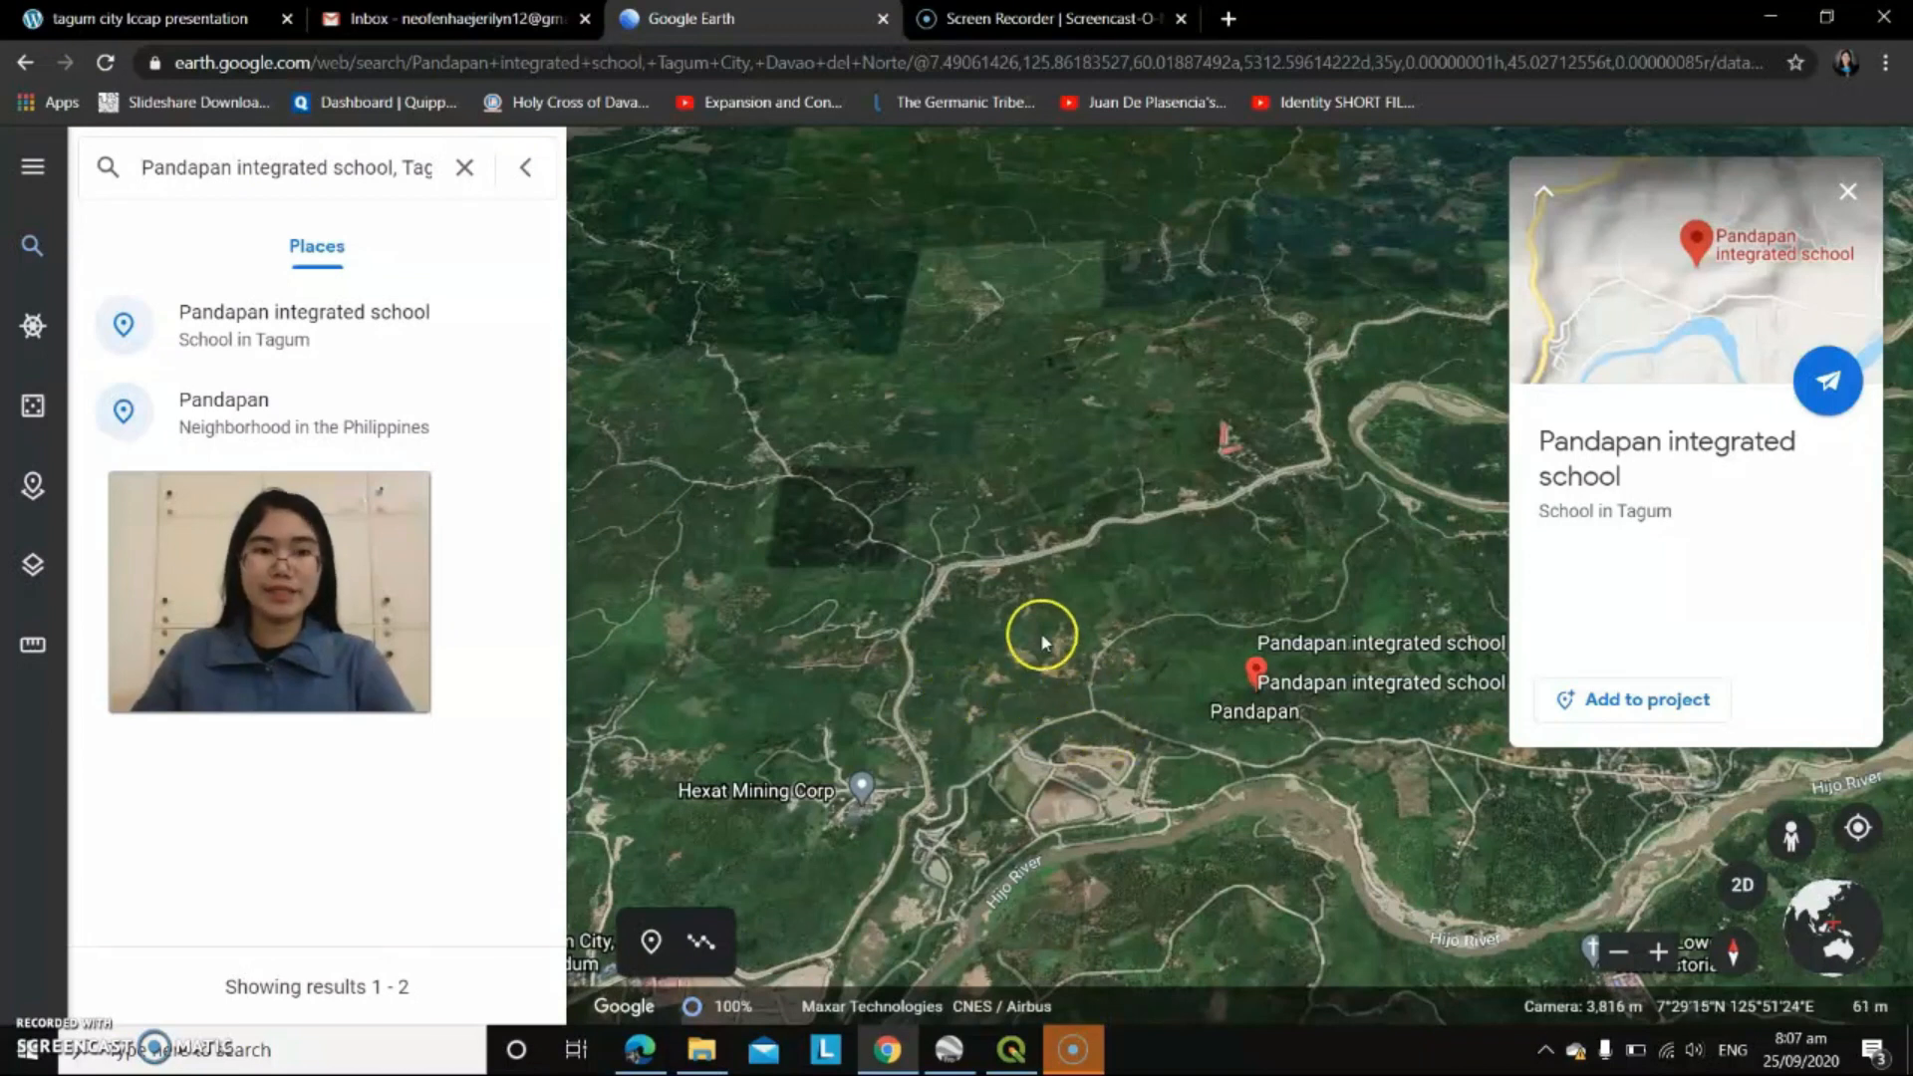
- Switch to Google Earth Pro, then start a new polygon and discard it
click(951, 1056)
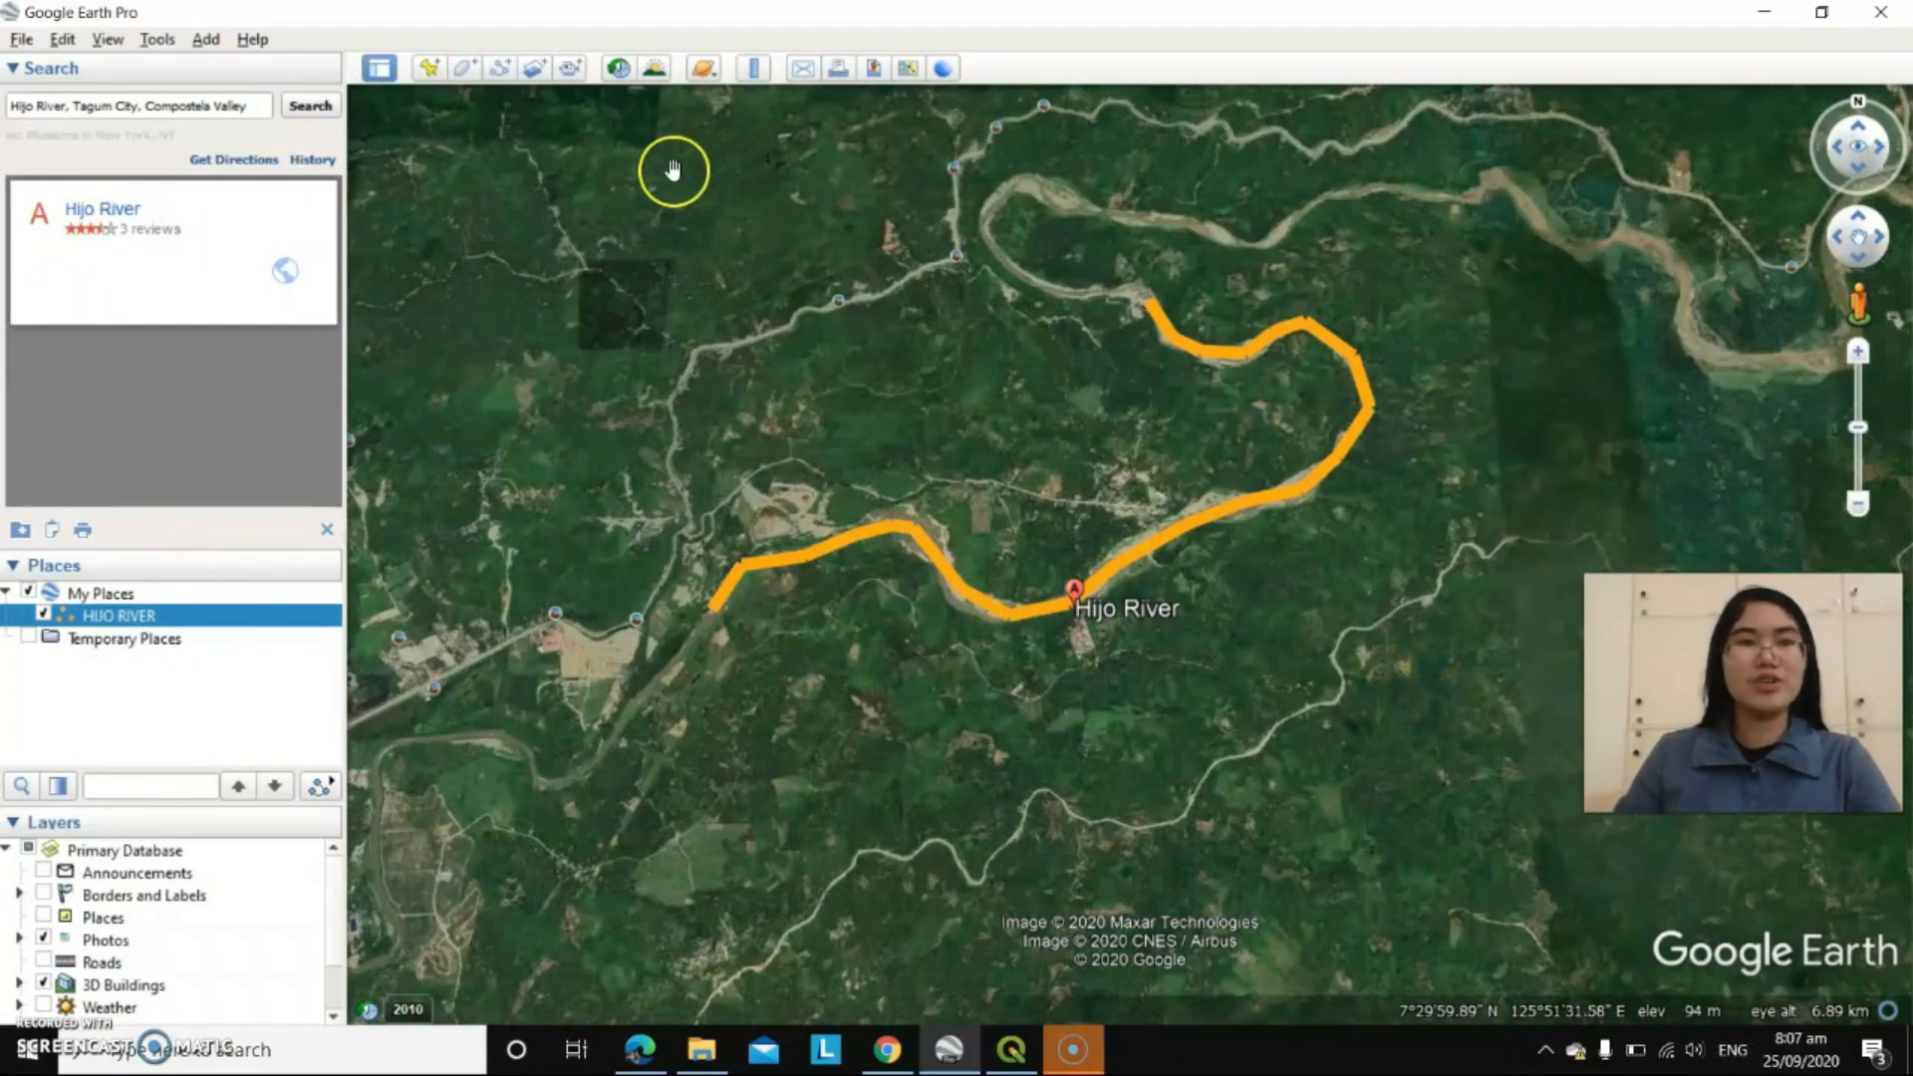
click(464, 70)
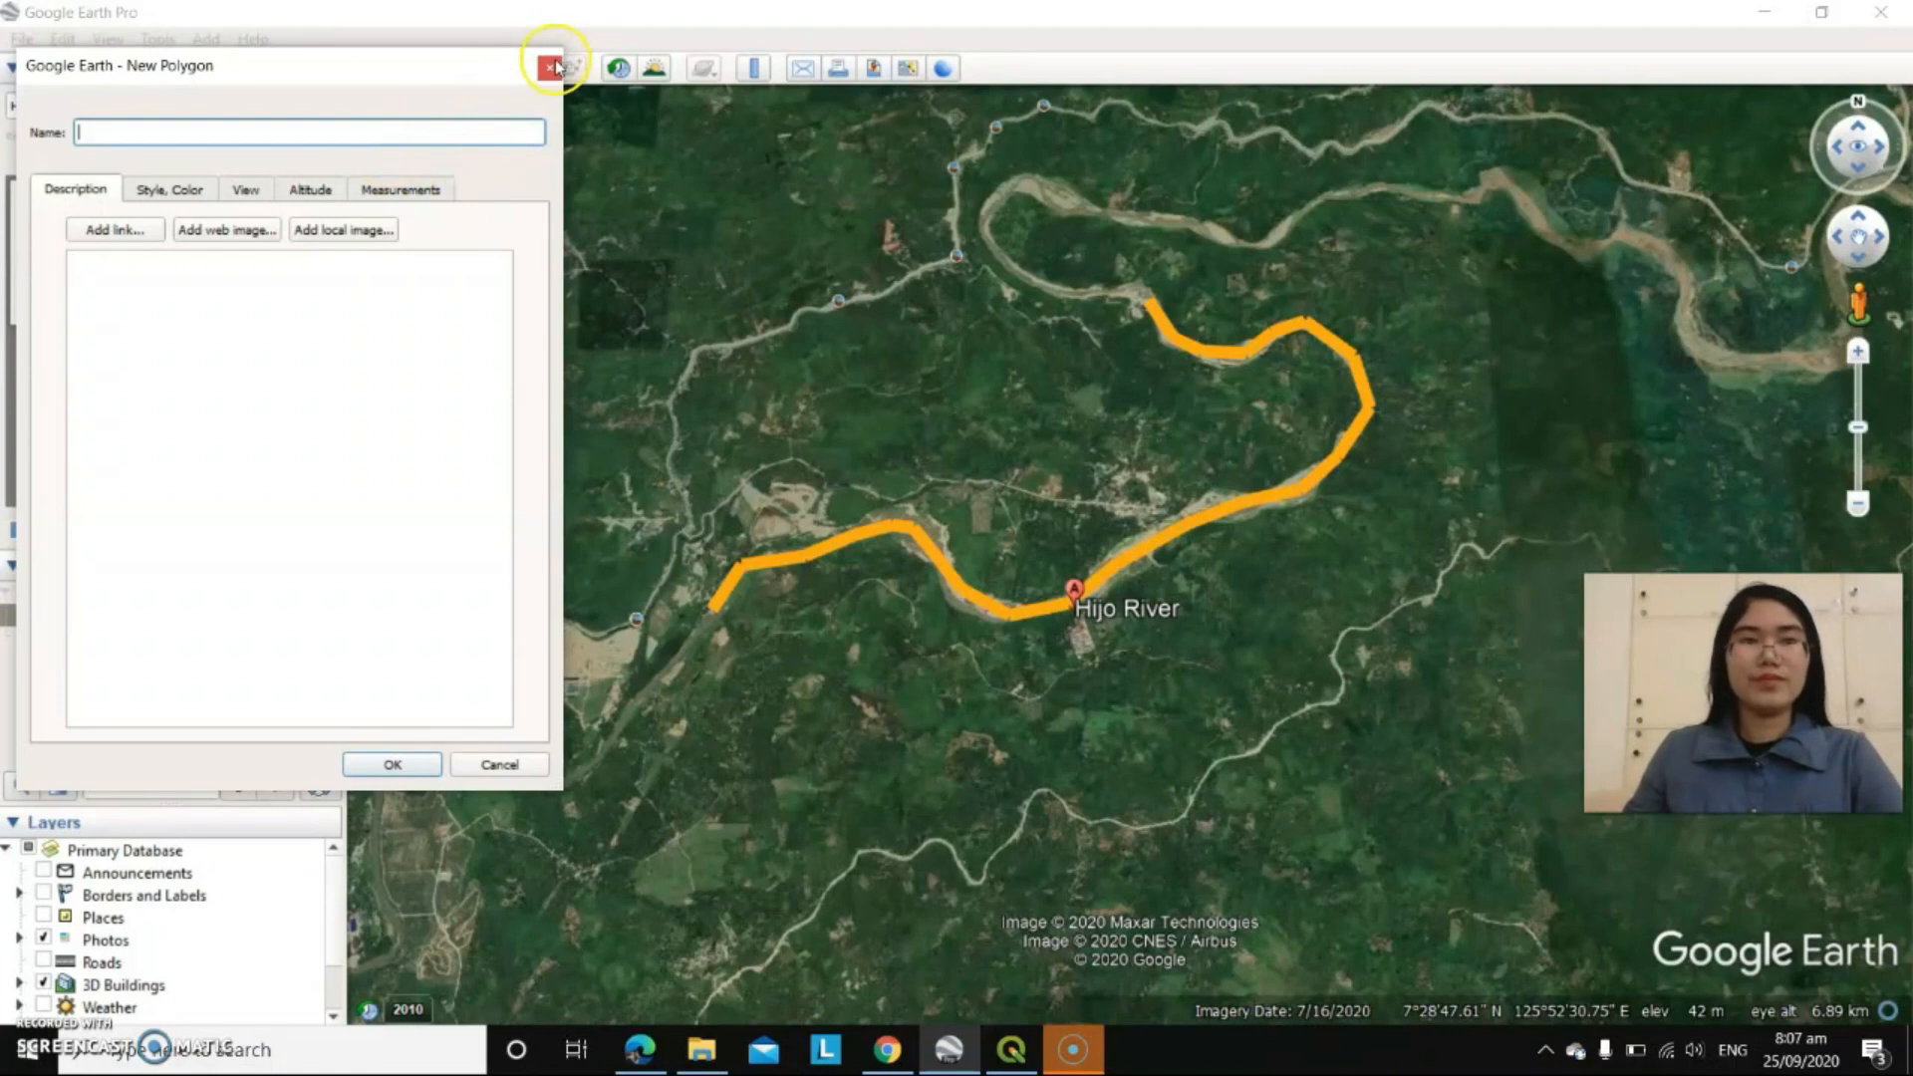
click(553, 66)
- Search for "PANDAPAN ELEM. SCHOOL TAGUM CITY" and examine the traced river between the result marker and the settlement to its east
drag(256, 105, 123, 105)
key(BackSpace)
key(BackSpace)
key(BackSpace)
key(BackSpace)
key(BackSpace)
key(BackSpace)
key(BackSpace)
key(BackSpace)
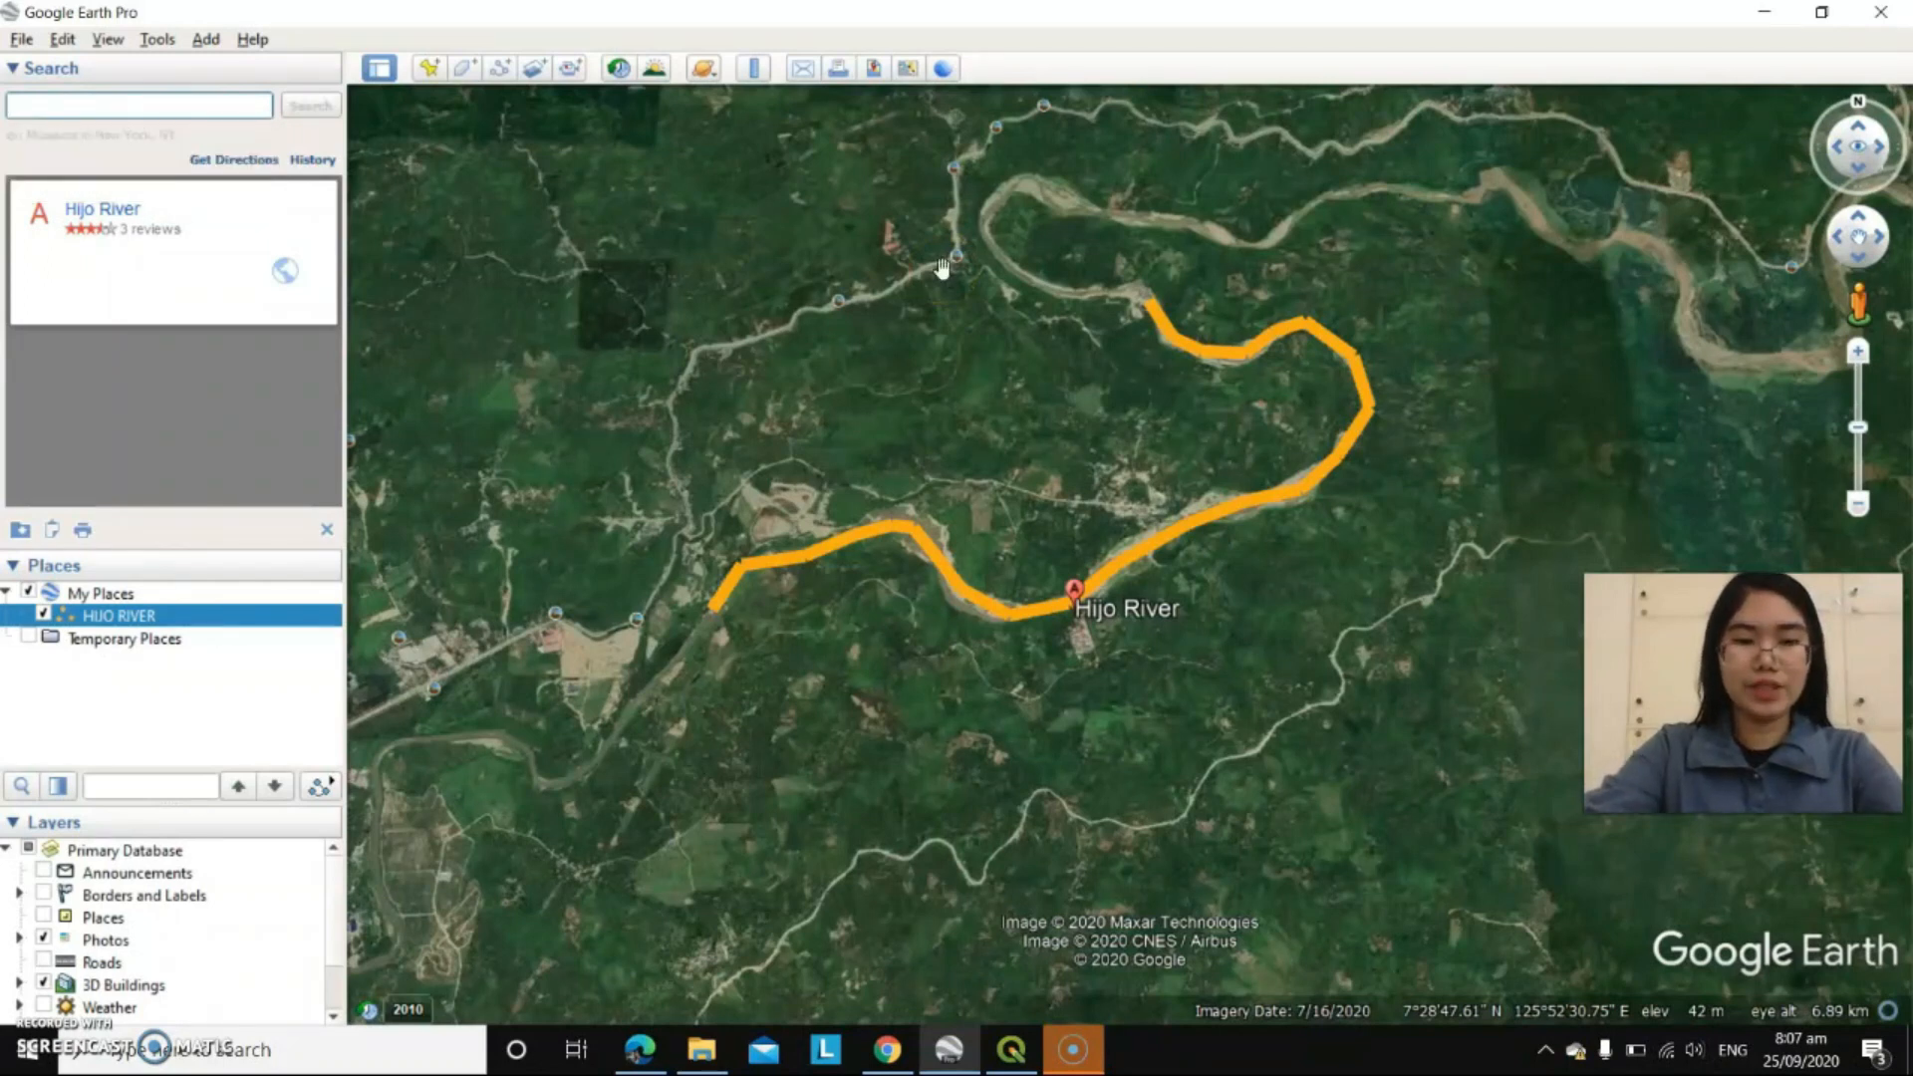
text(PANDAPAN EL)
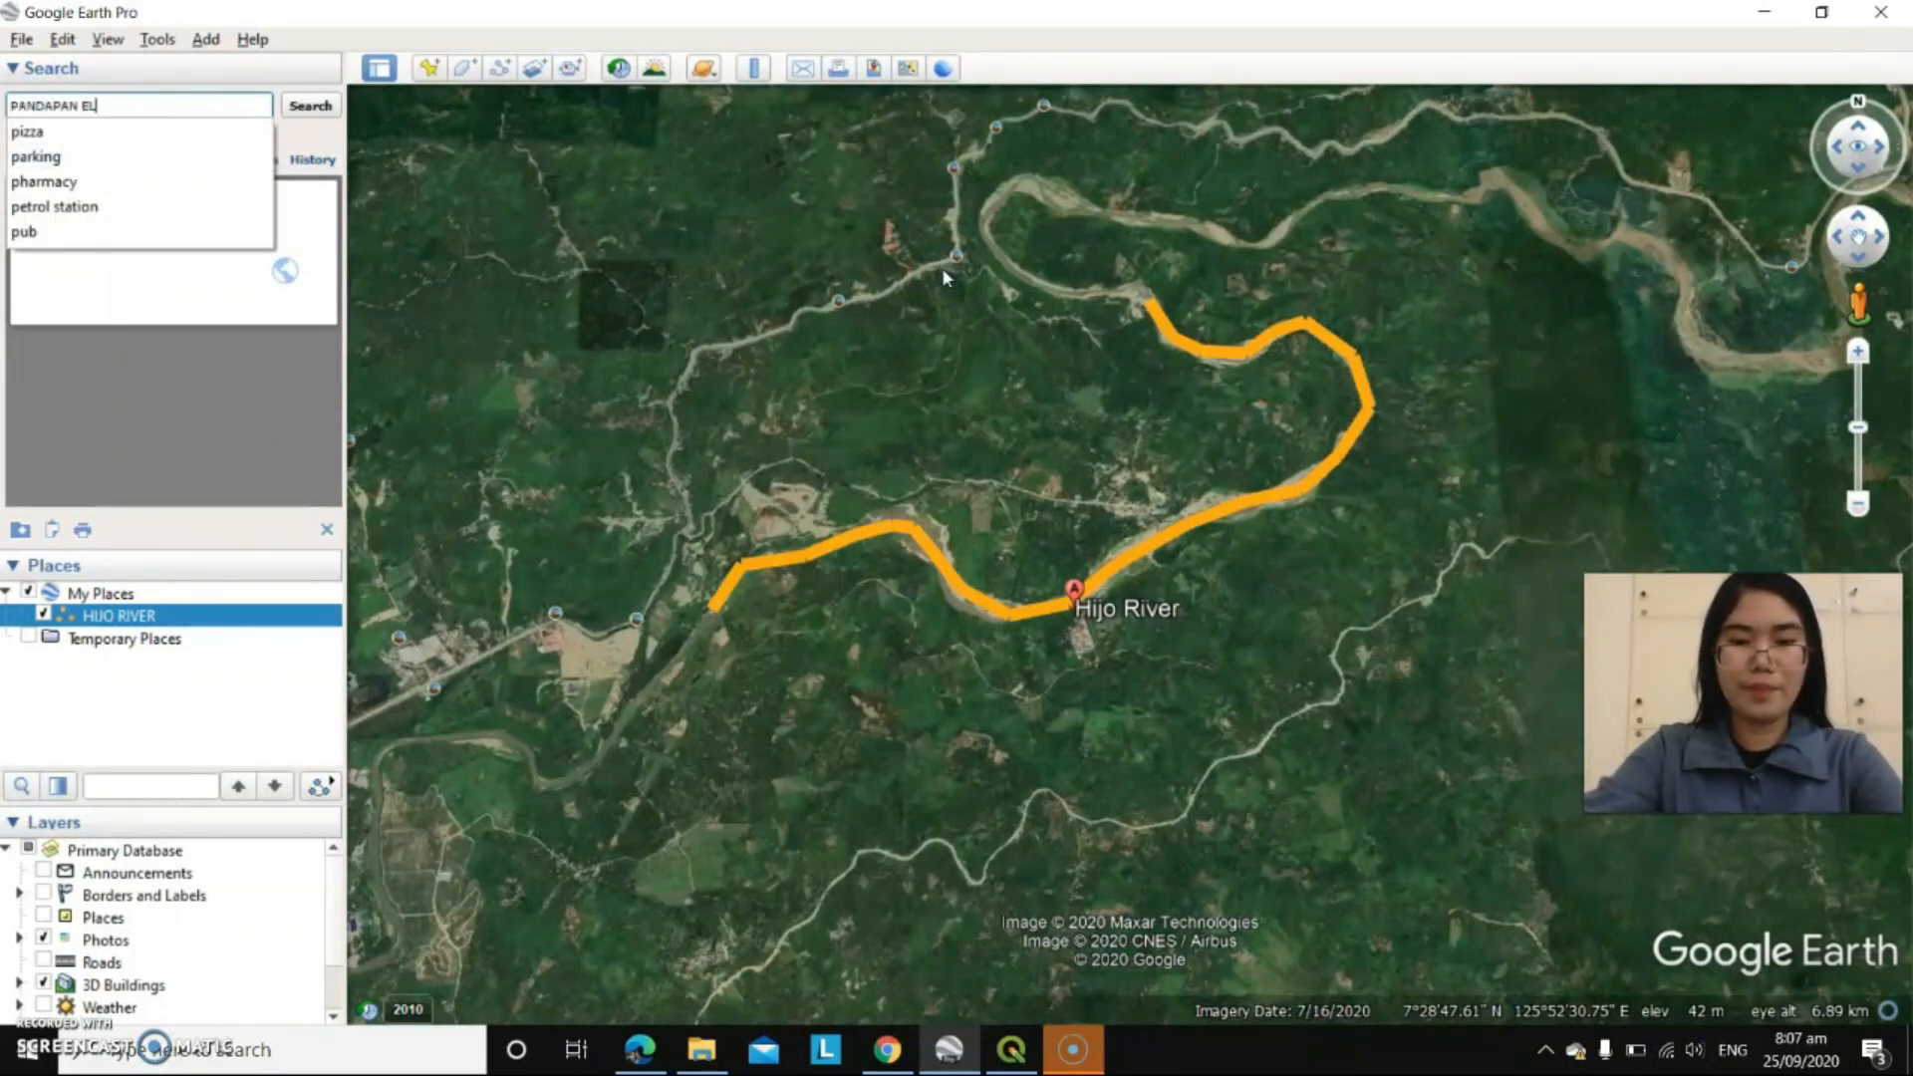
text(EM. SCHOOL TAGUM CITY)
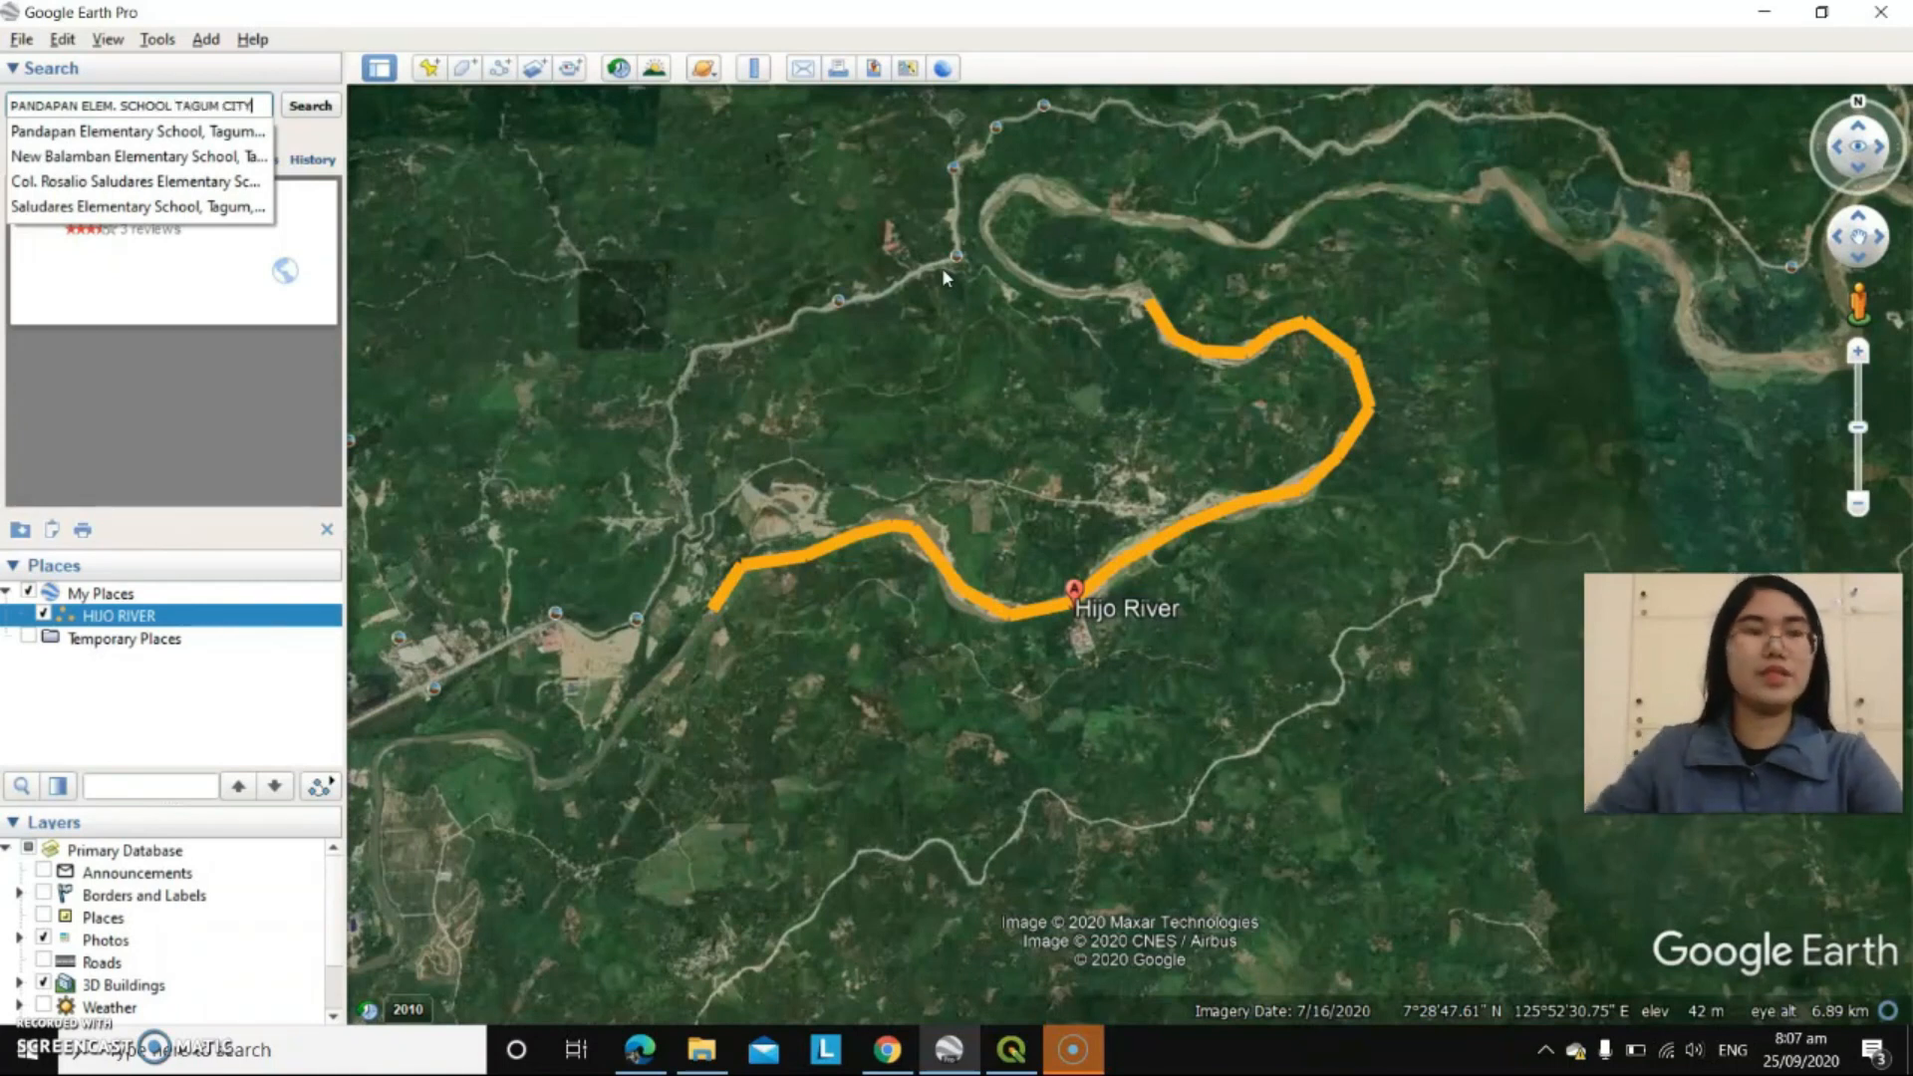
click(261, 93)
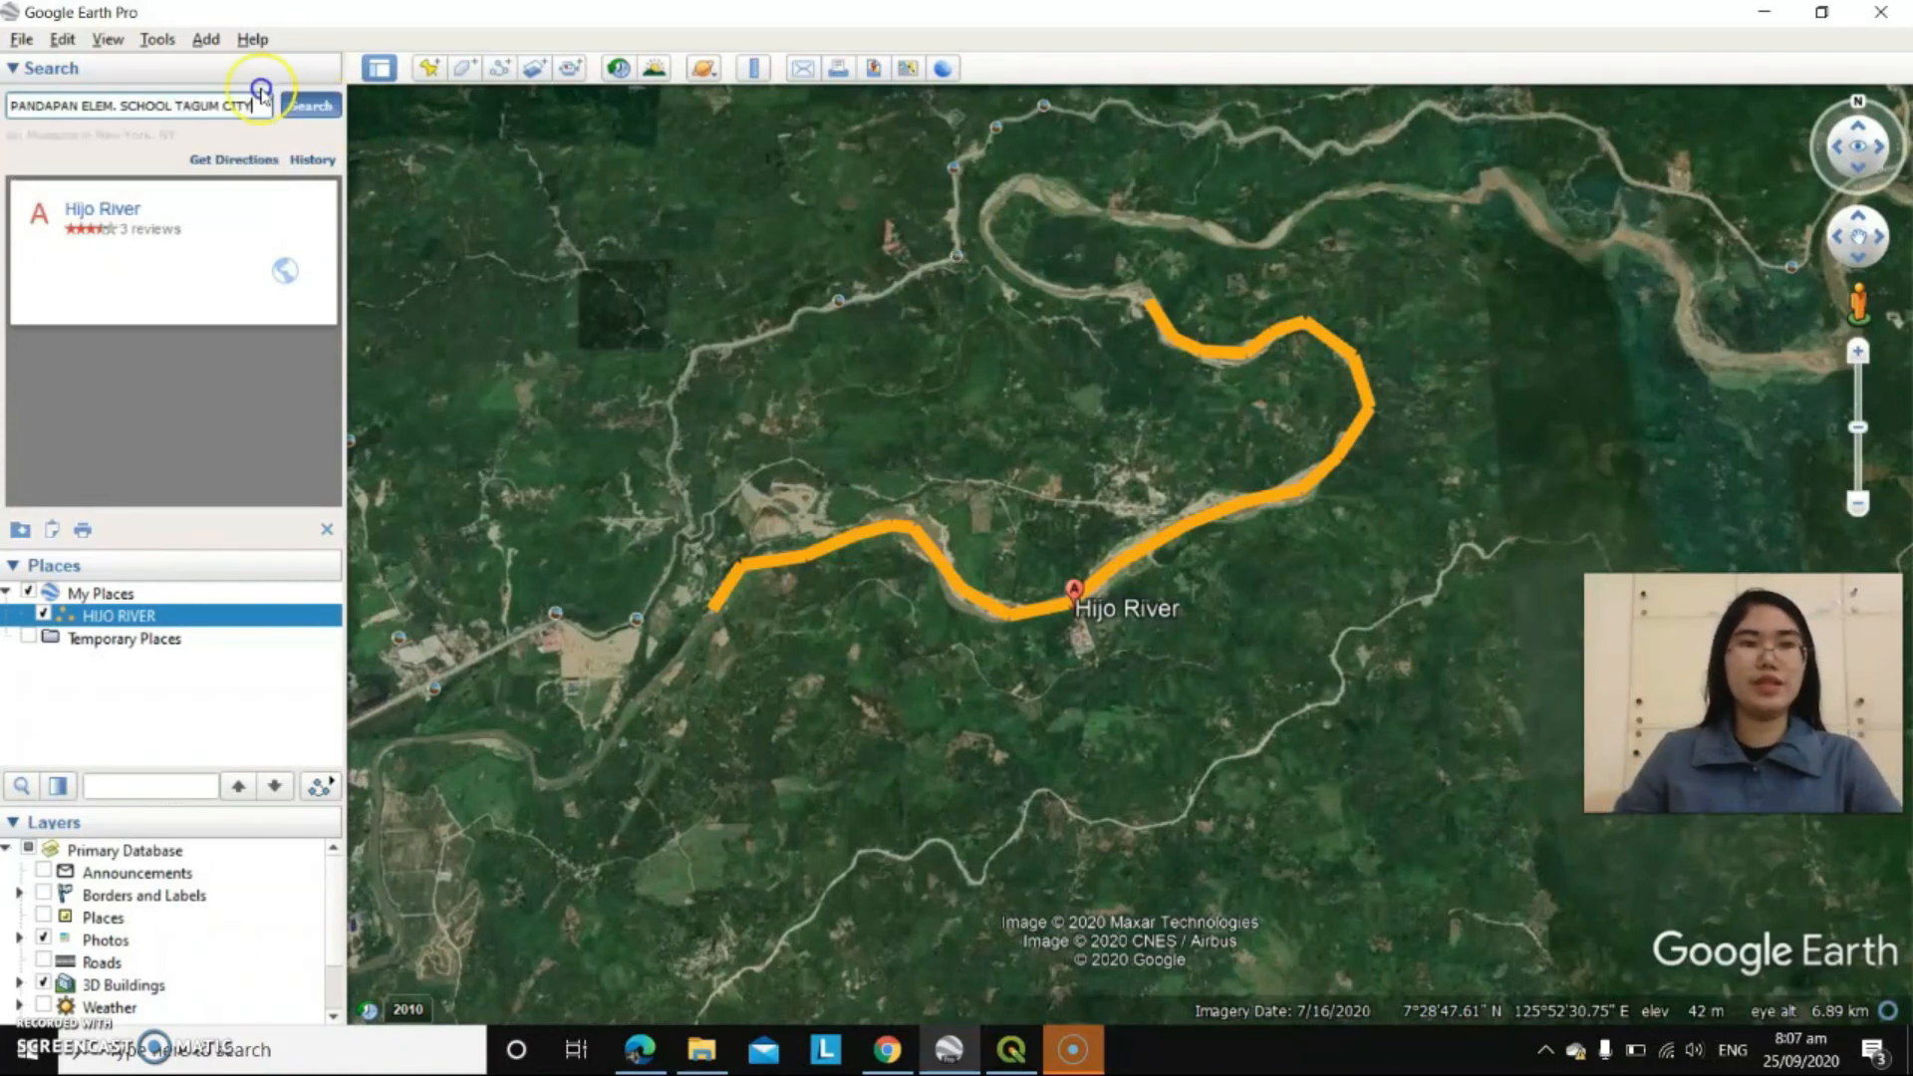
click(318, 107)
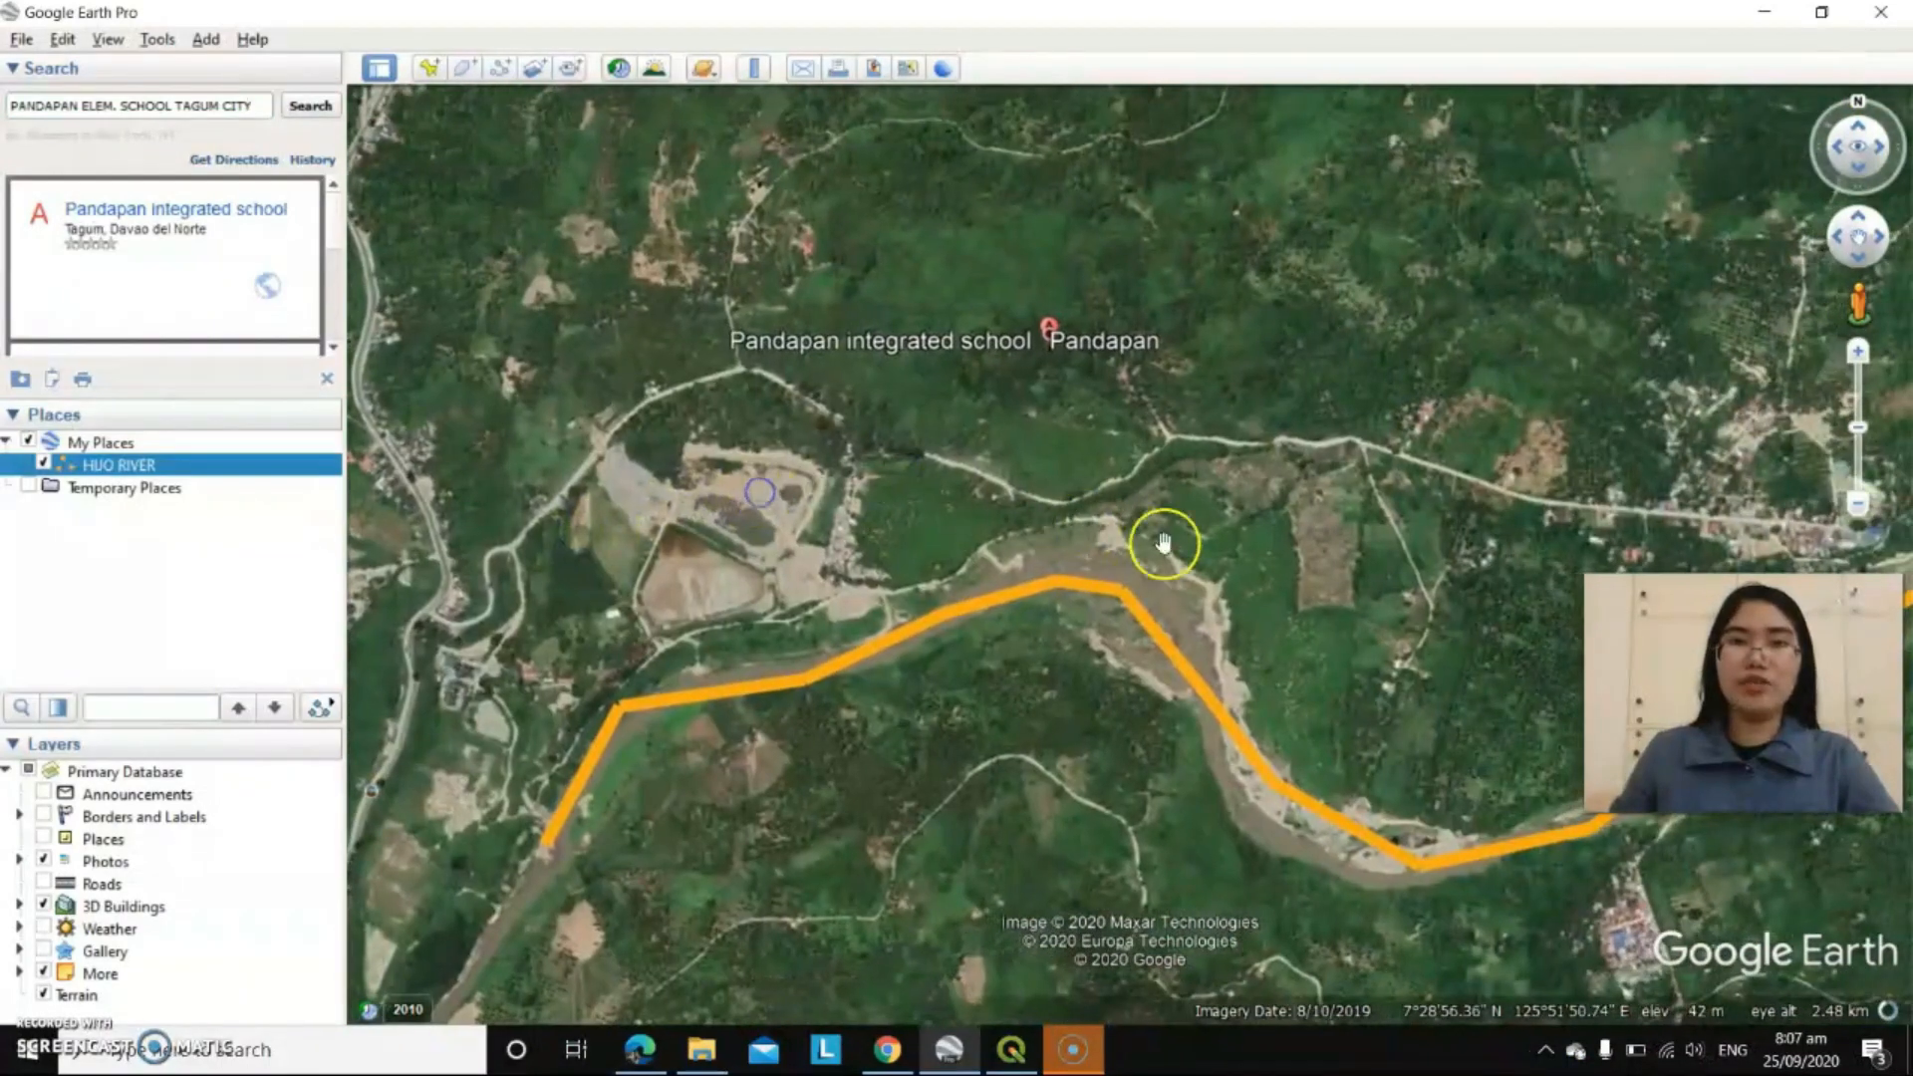
drag(1163, 540, 918, 469)
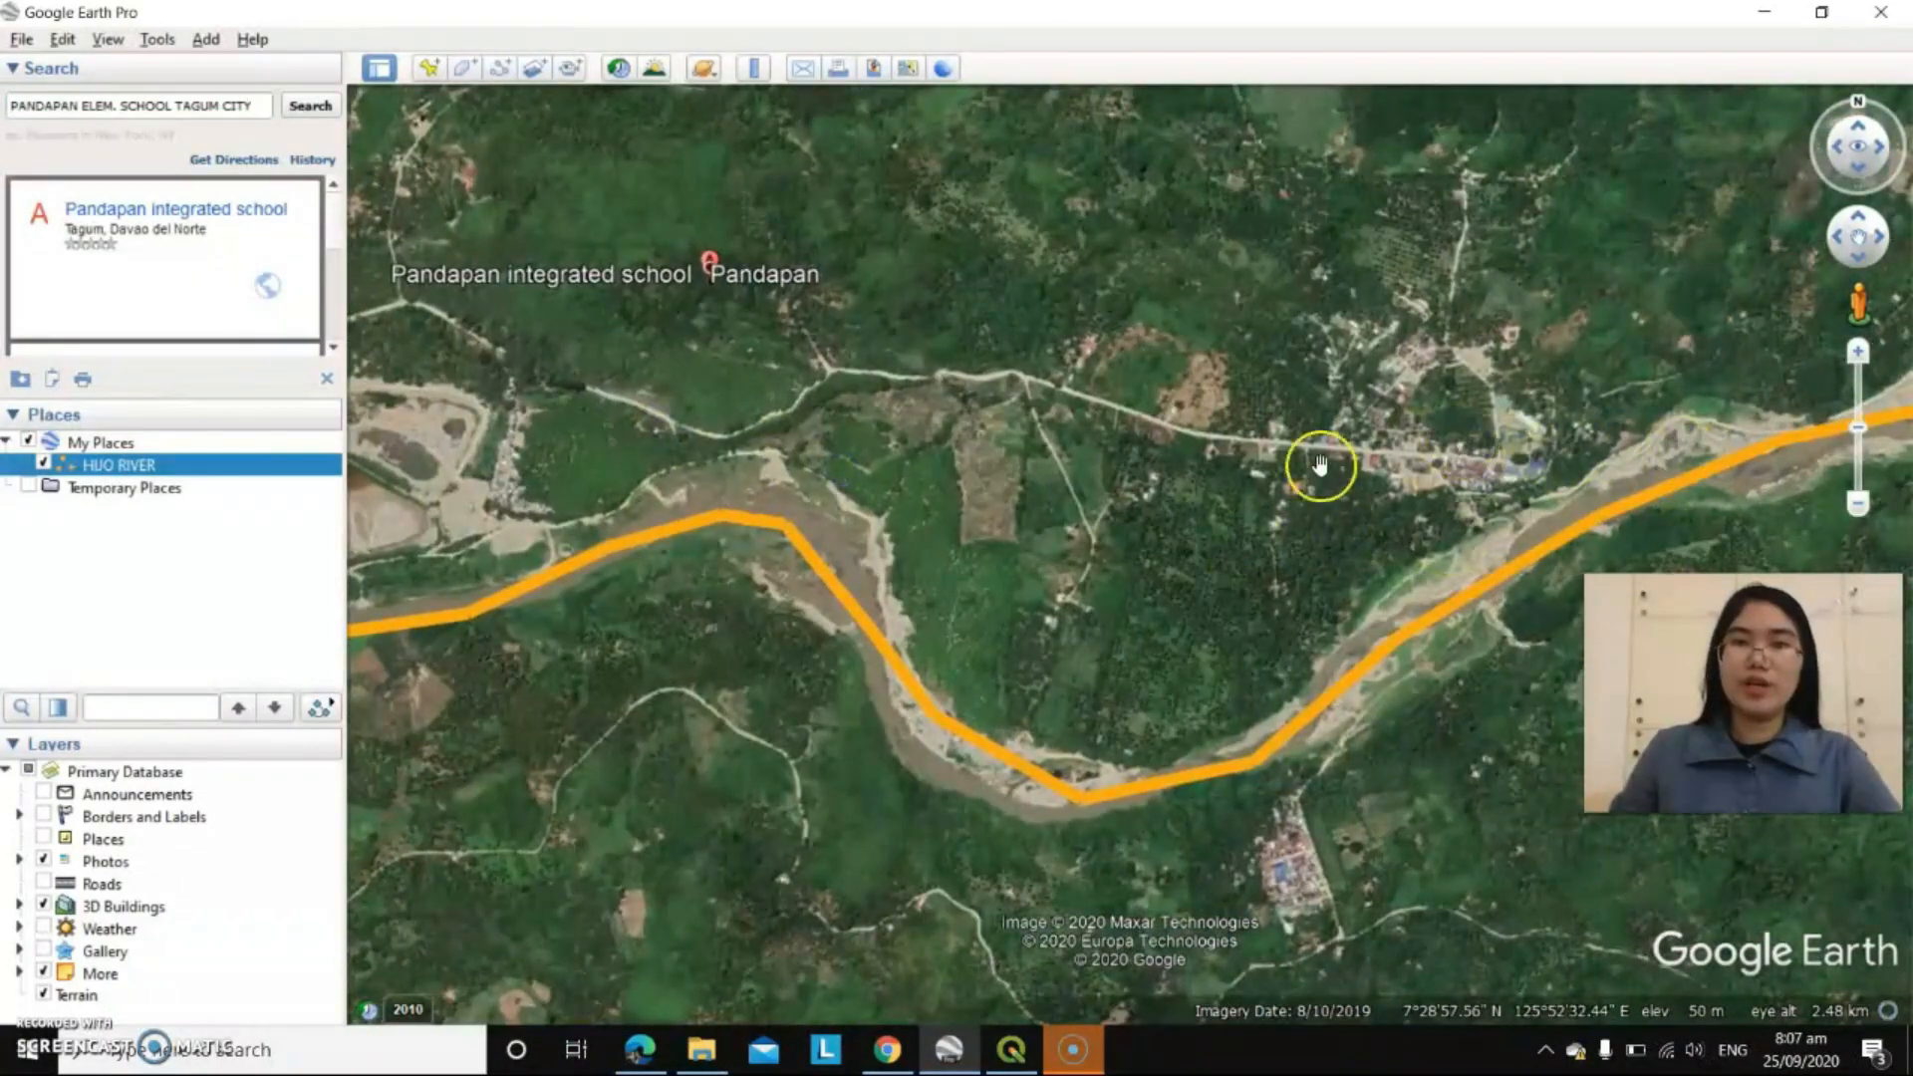
- Switch back to the Google Earth web page in Chrome and examine the riverside settlement around Pandapan Elementary School and the covered court
click(887, 1050)
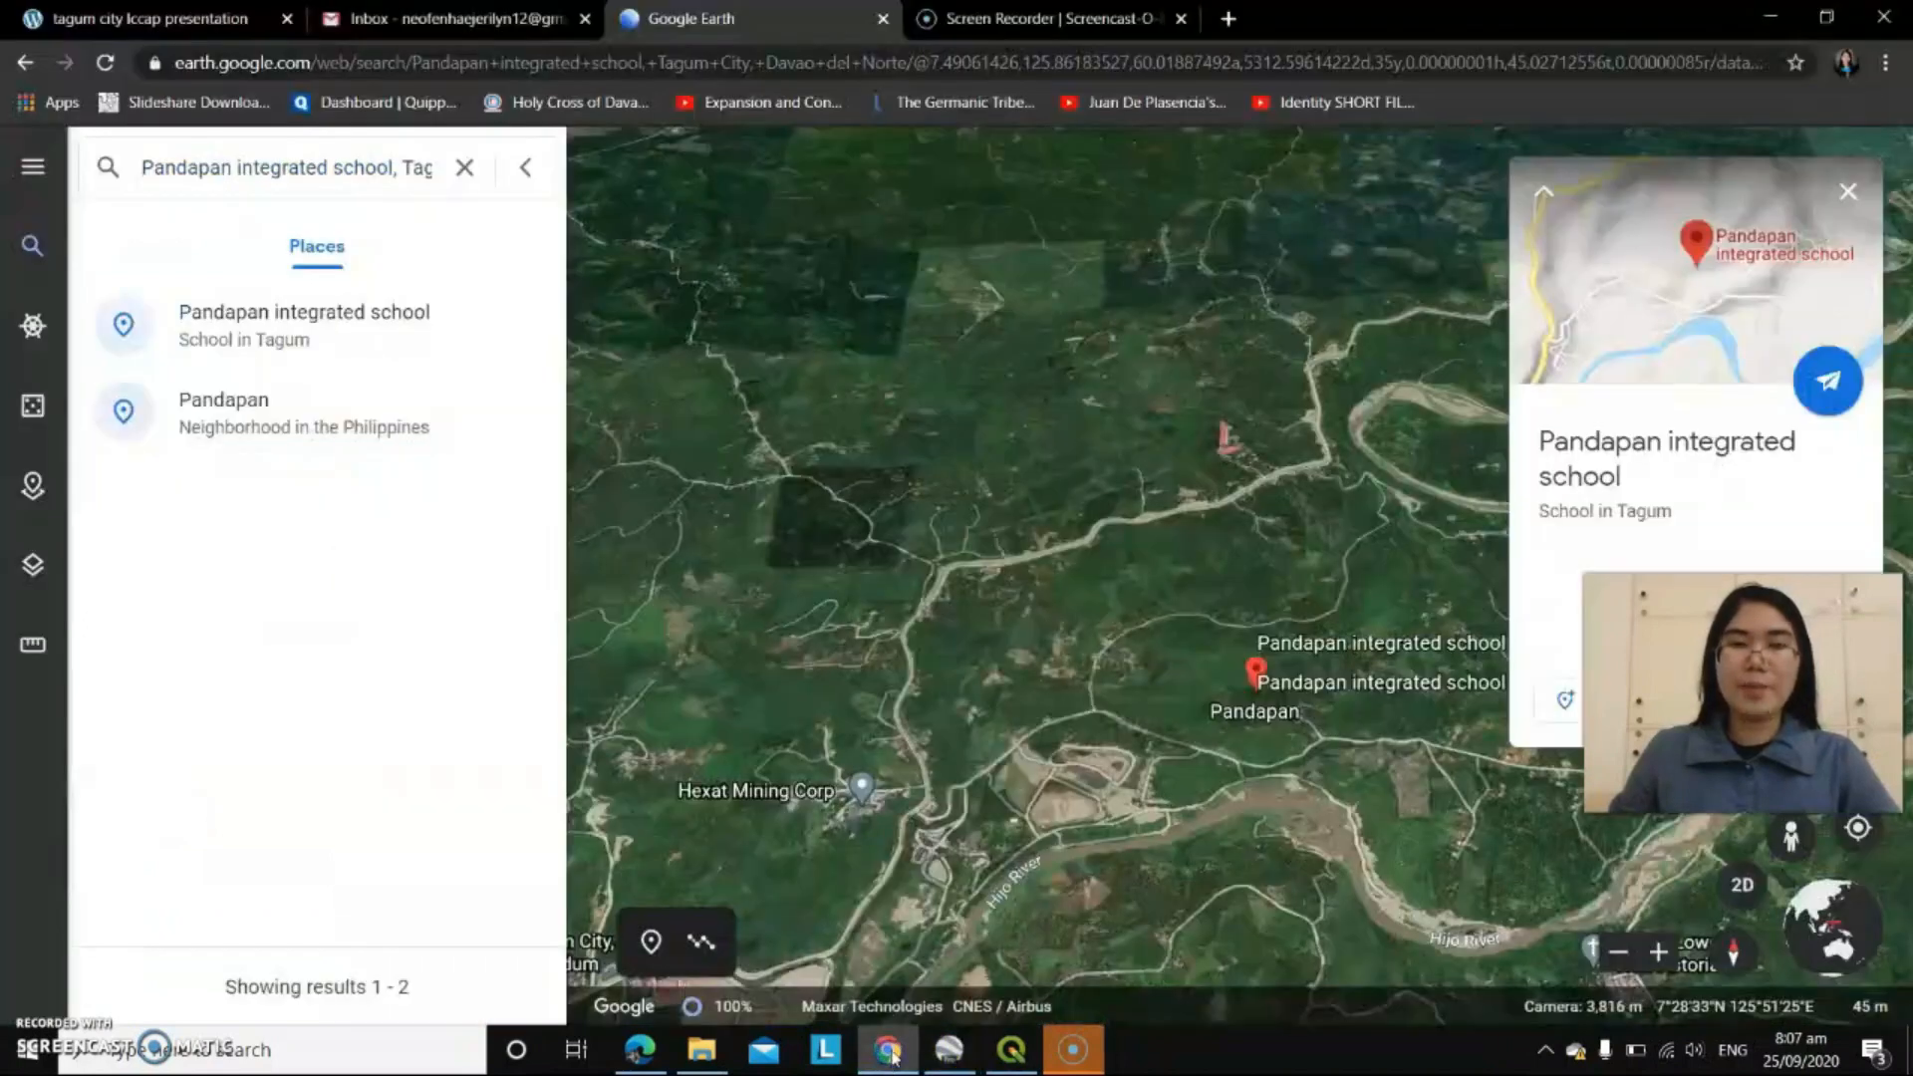
drag(1172, 800, 777, 725)
drag(1699, 782, 1685, 698)
scroll(1096, 638, up, 5)
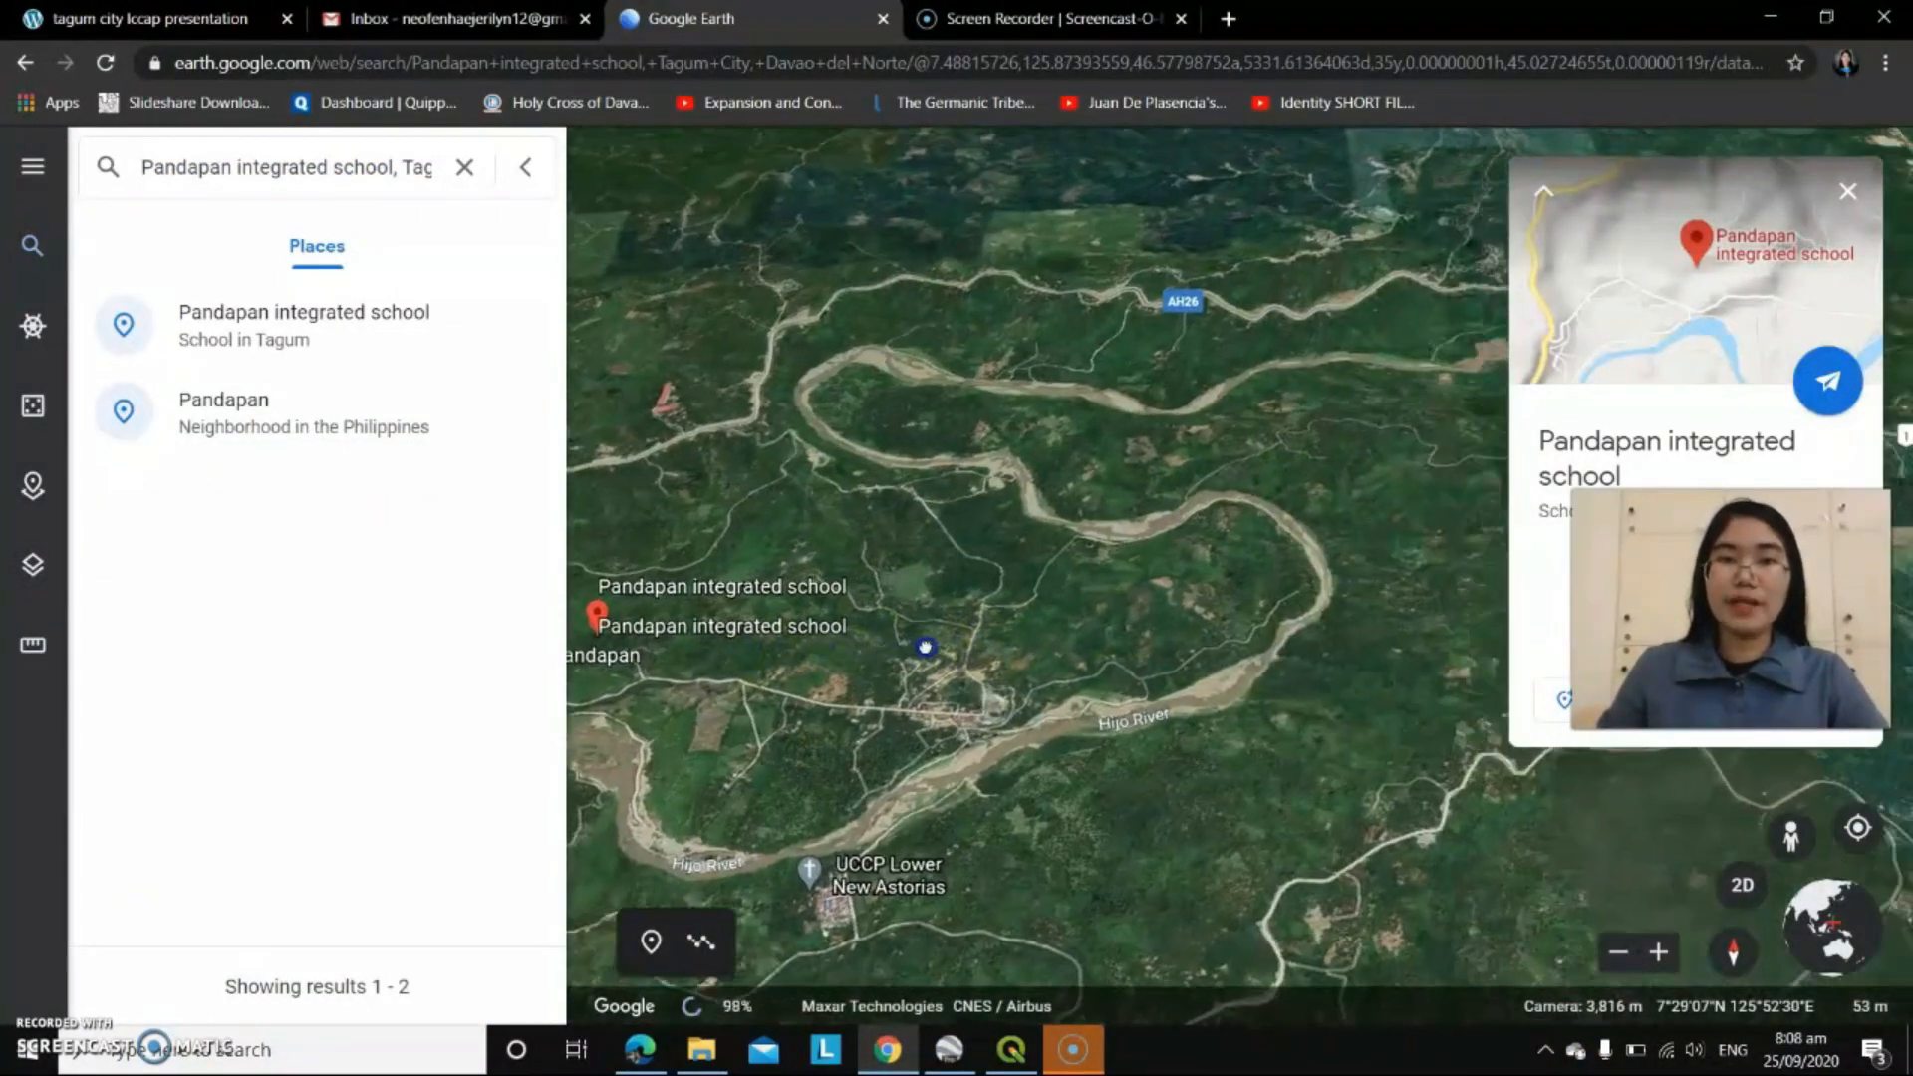
scroll(1088, 732, up, 5)
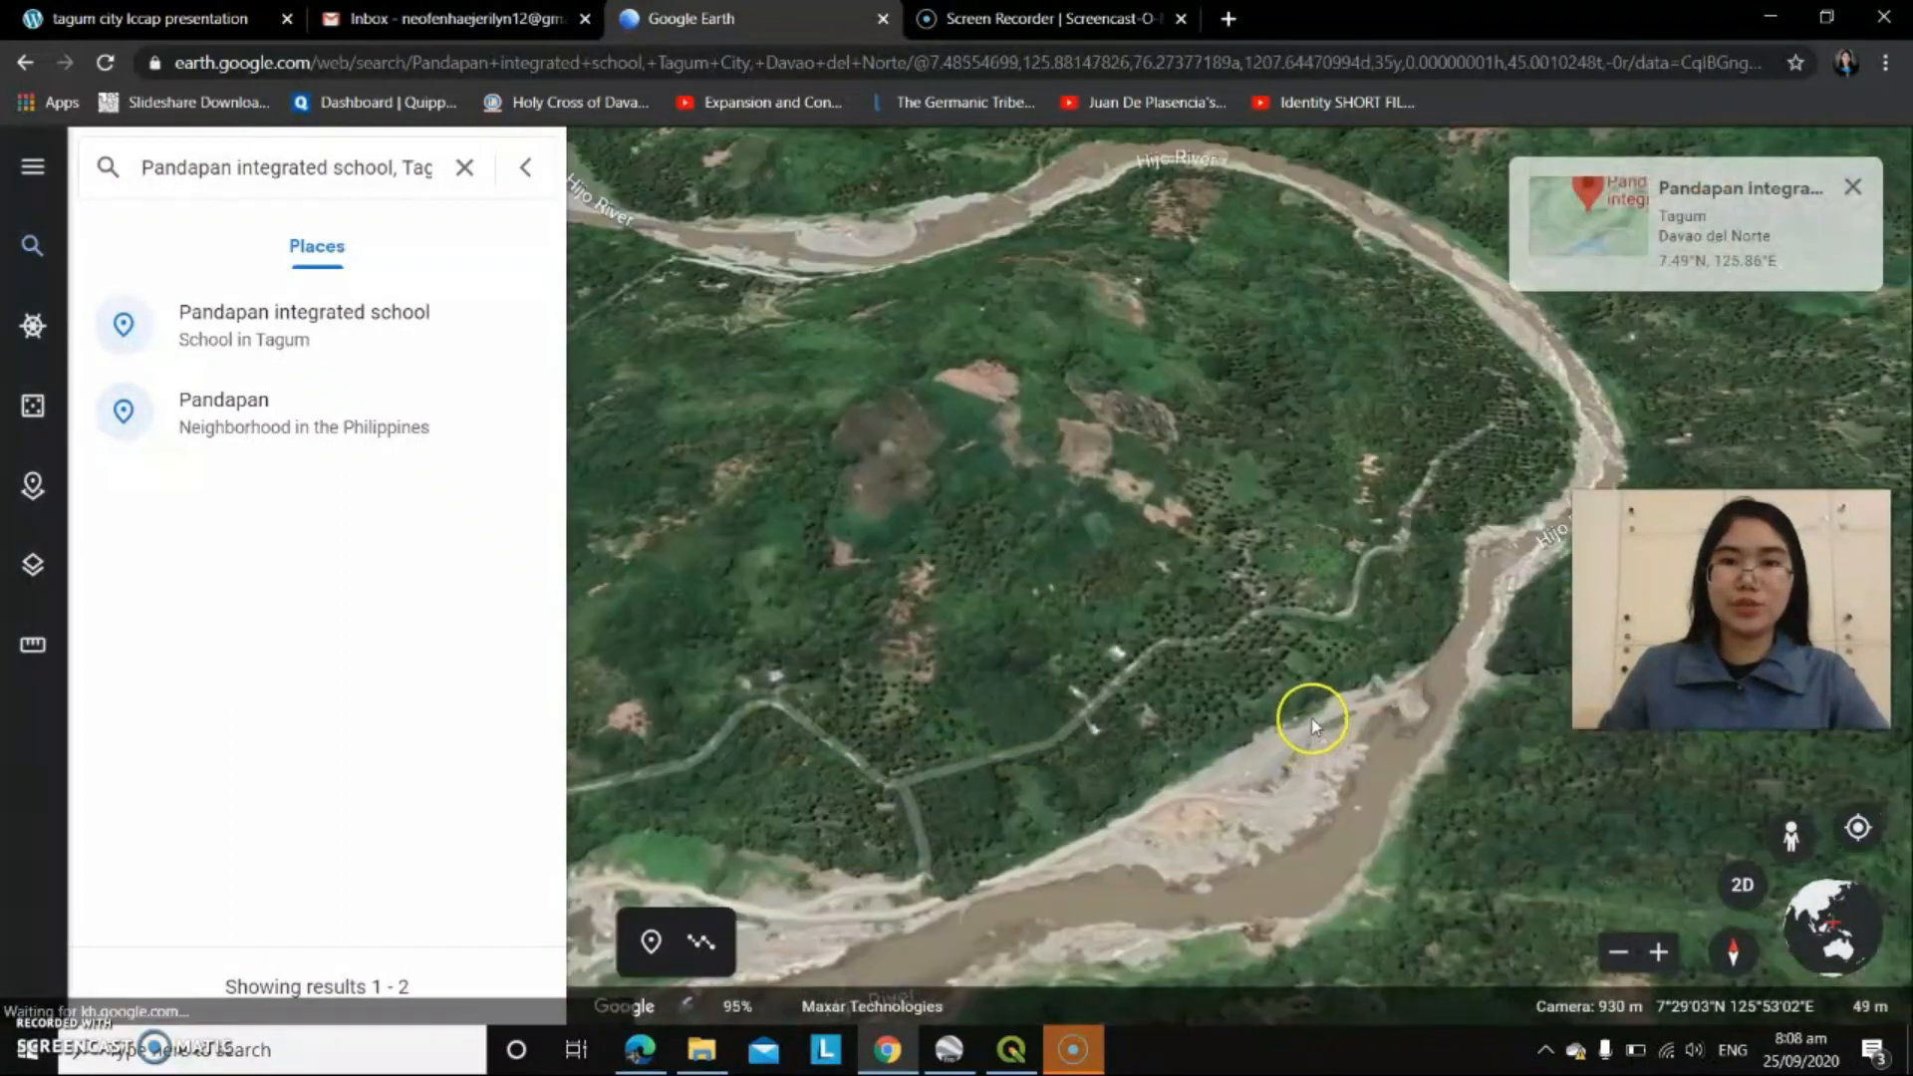
drag(1225, 740, 1418, 480)
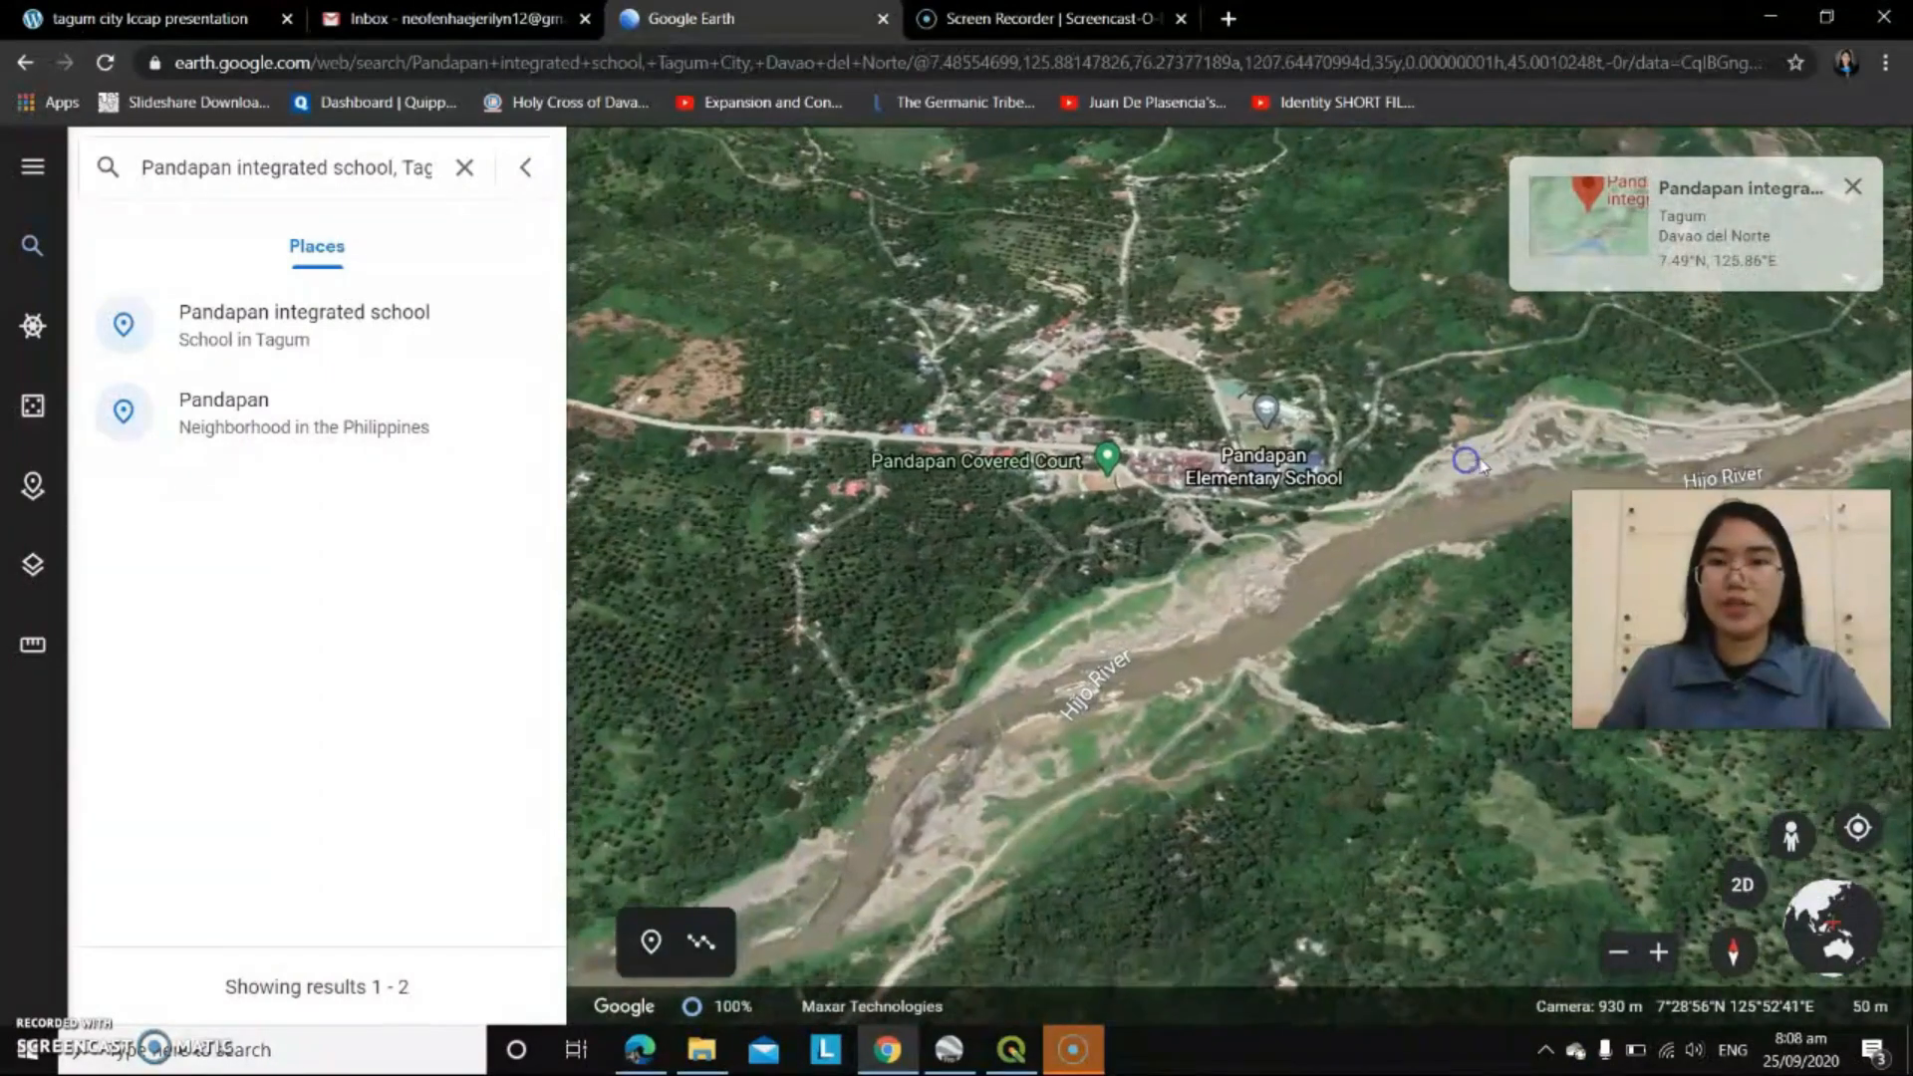
scroll(1311, 477, up, 3)
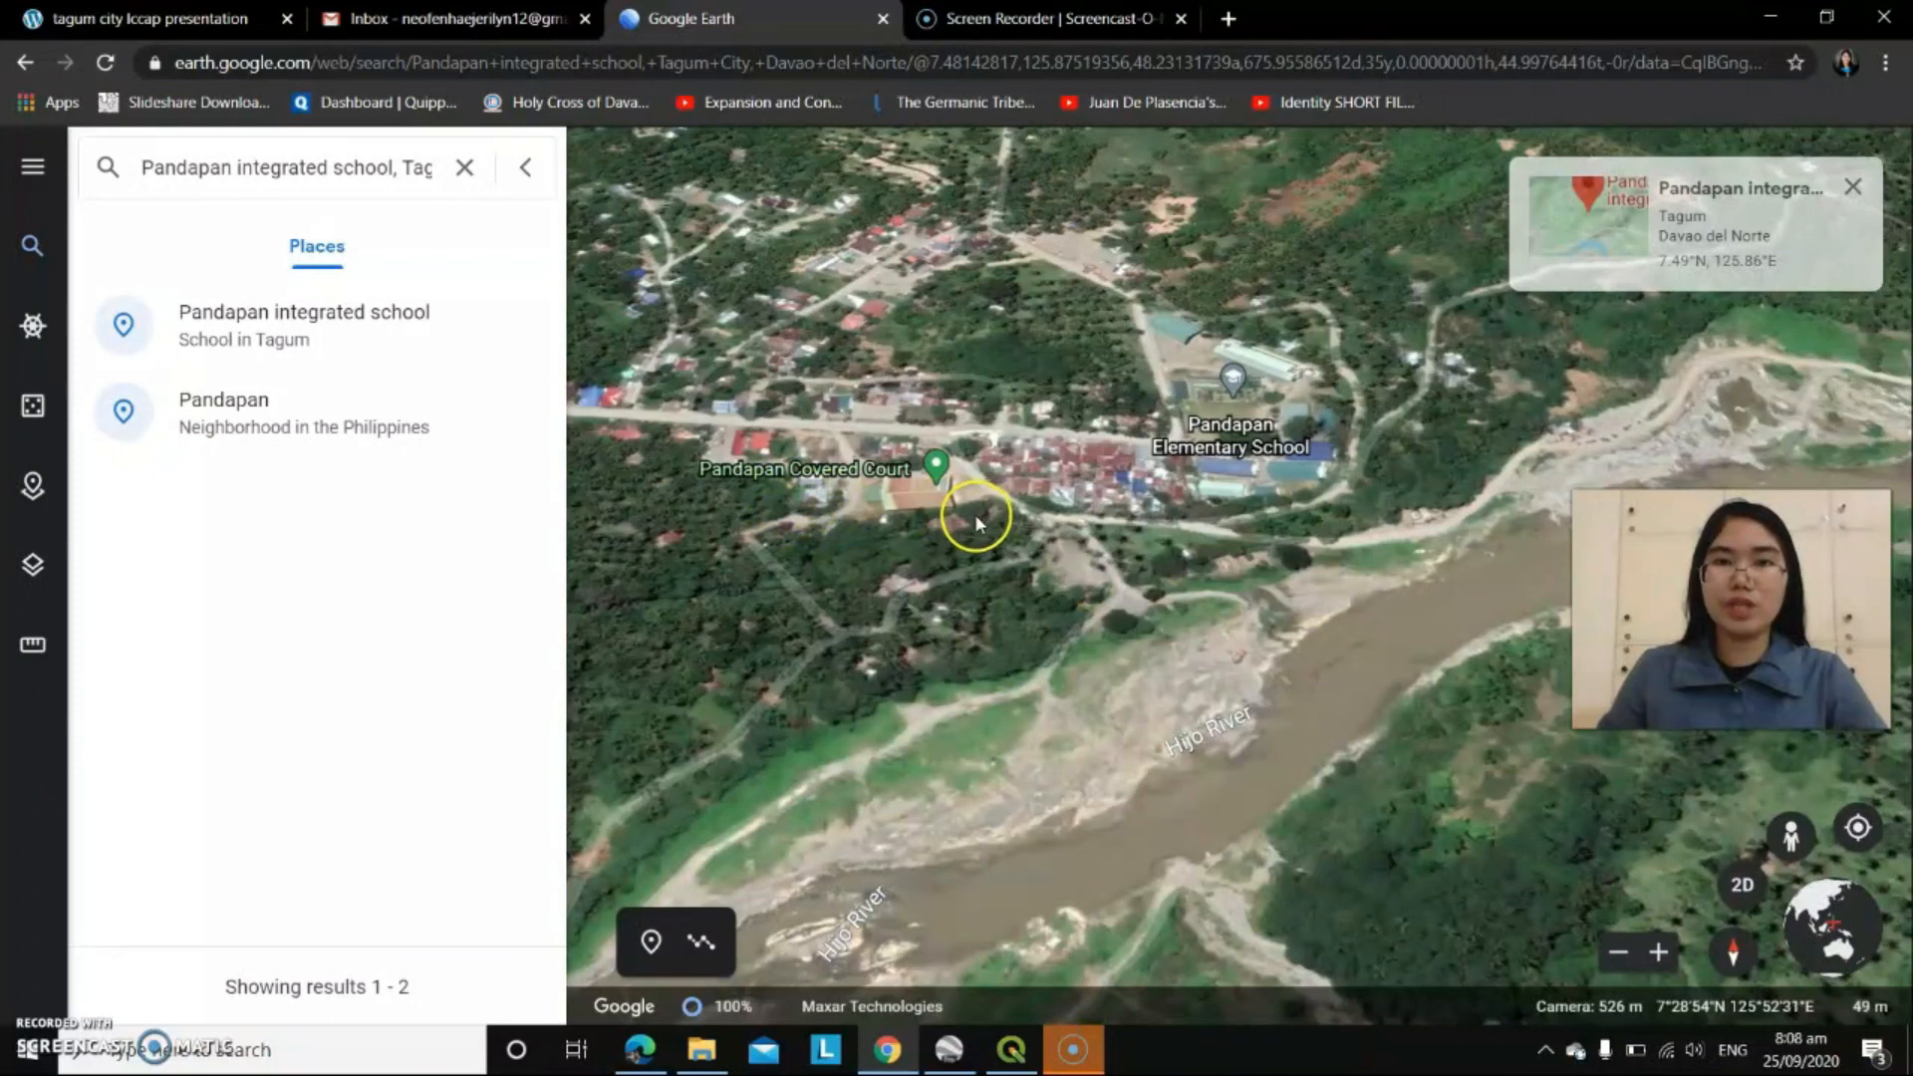
- Compare the locations of the Pandapan integrated school marker, Pandapan Elementary School and UCCP Lower New Astorias along the Hijo River
scroll(974, 514, down, 5)
drag(1078, 494, 1283, 476)
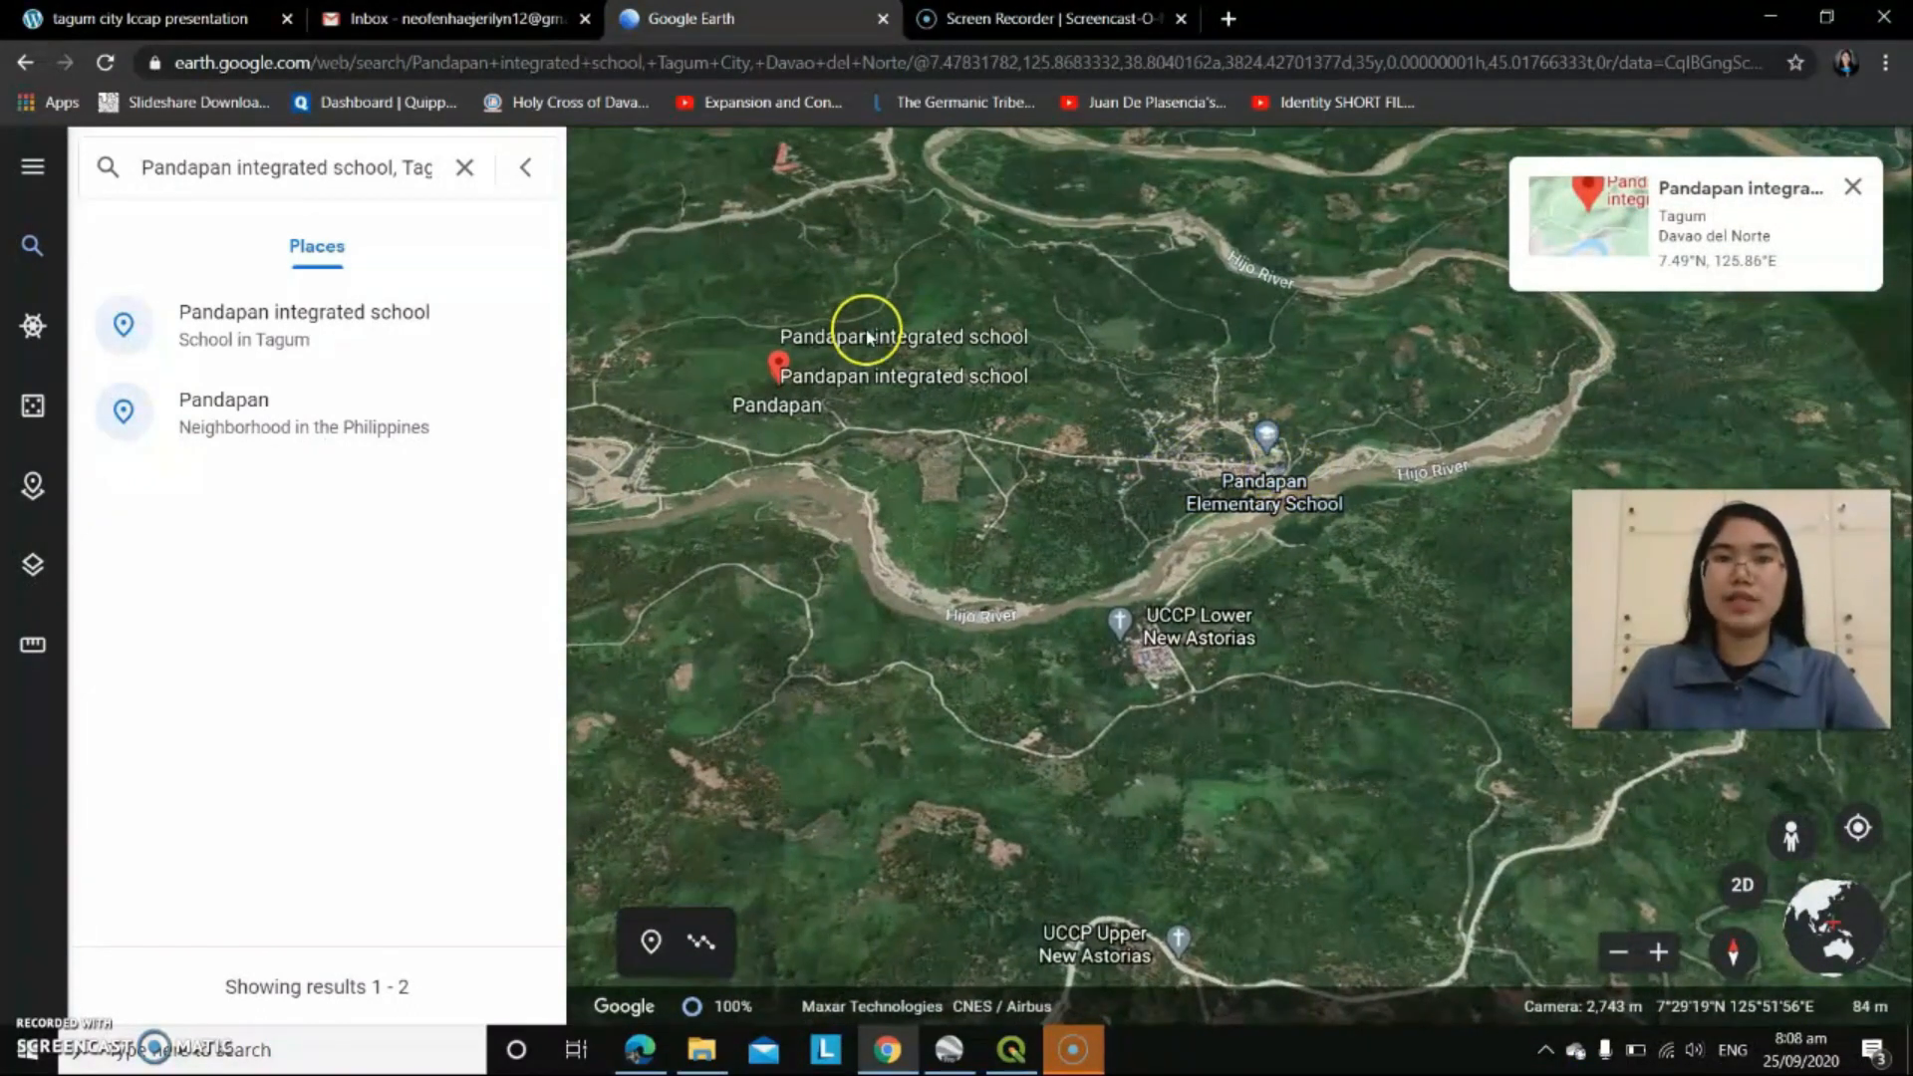
scroll(1207, 626, up, 2)
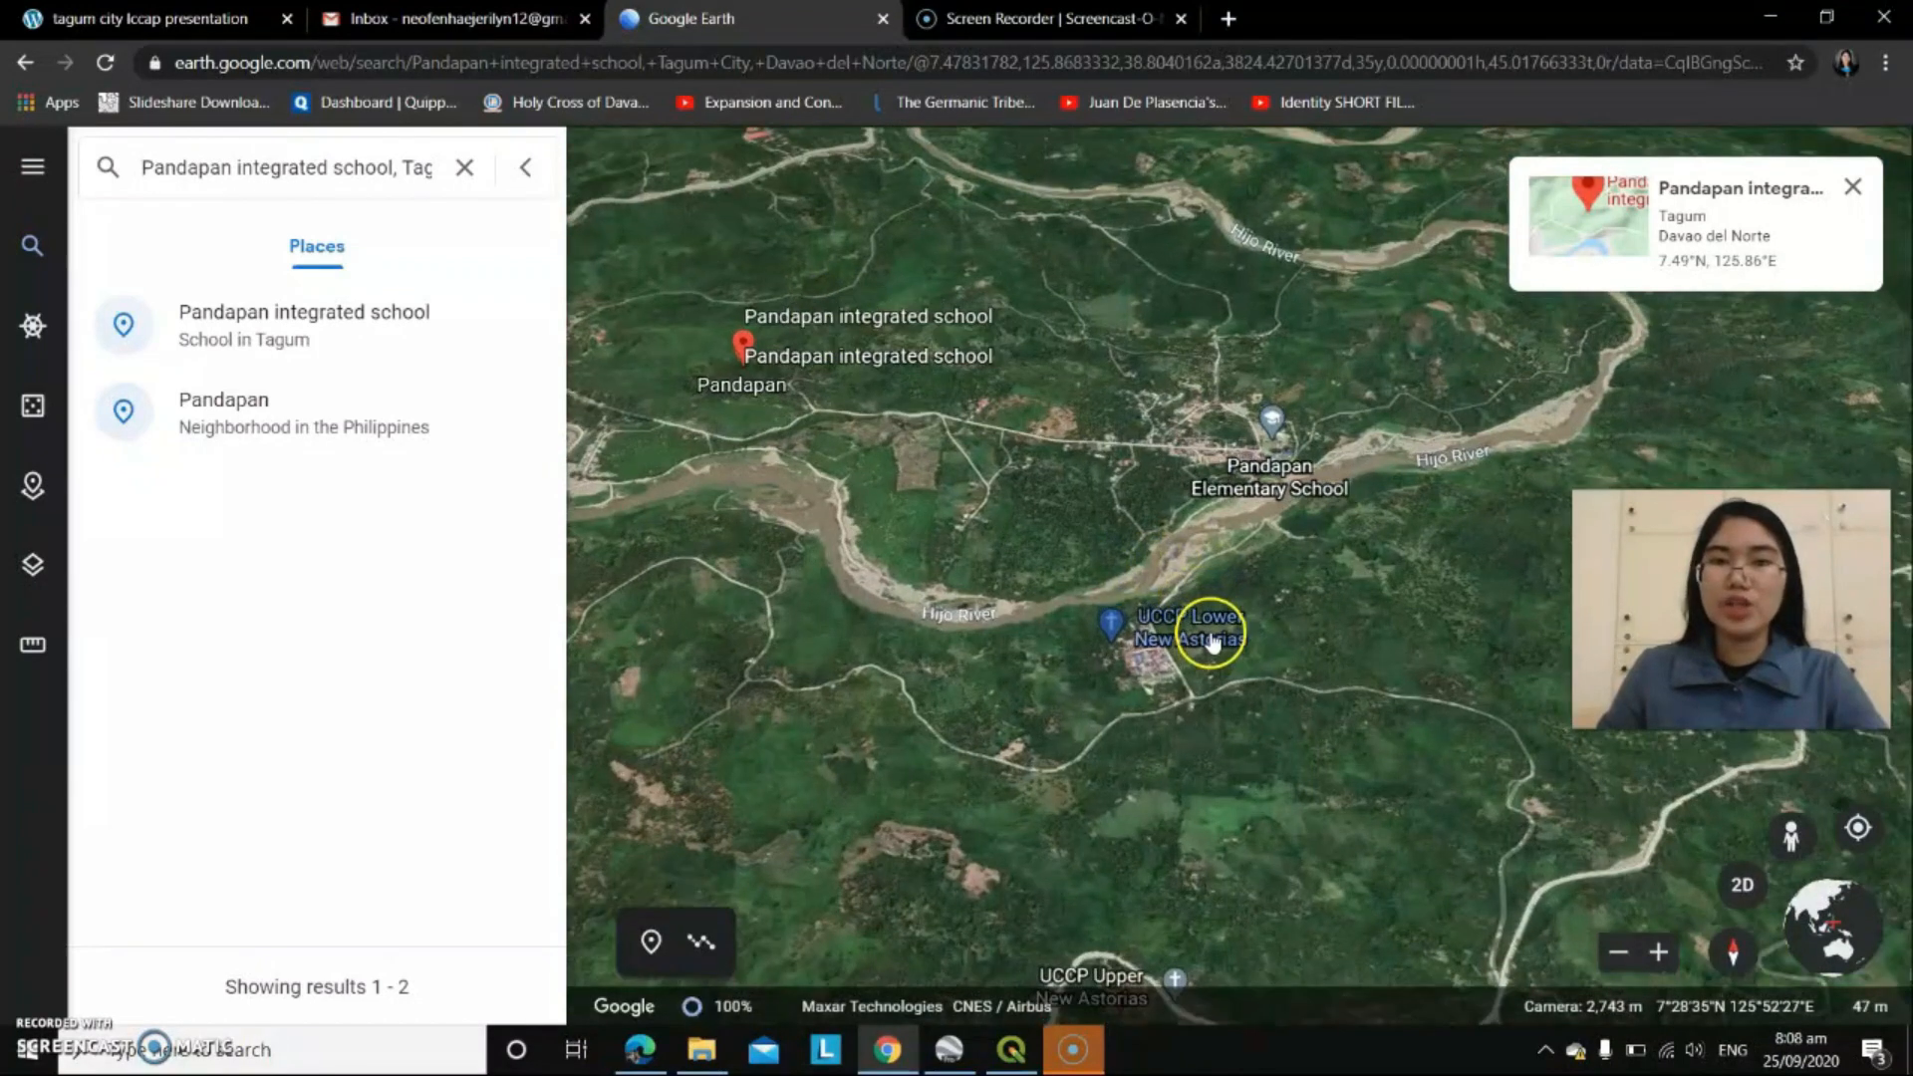
scroll(1128, 670, down, 3)
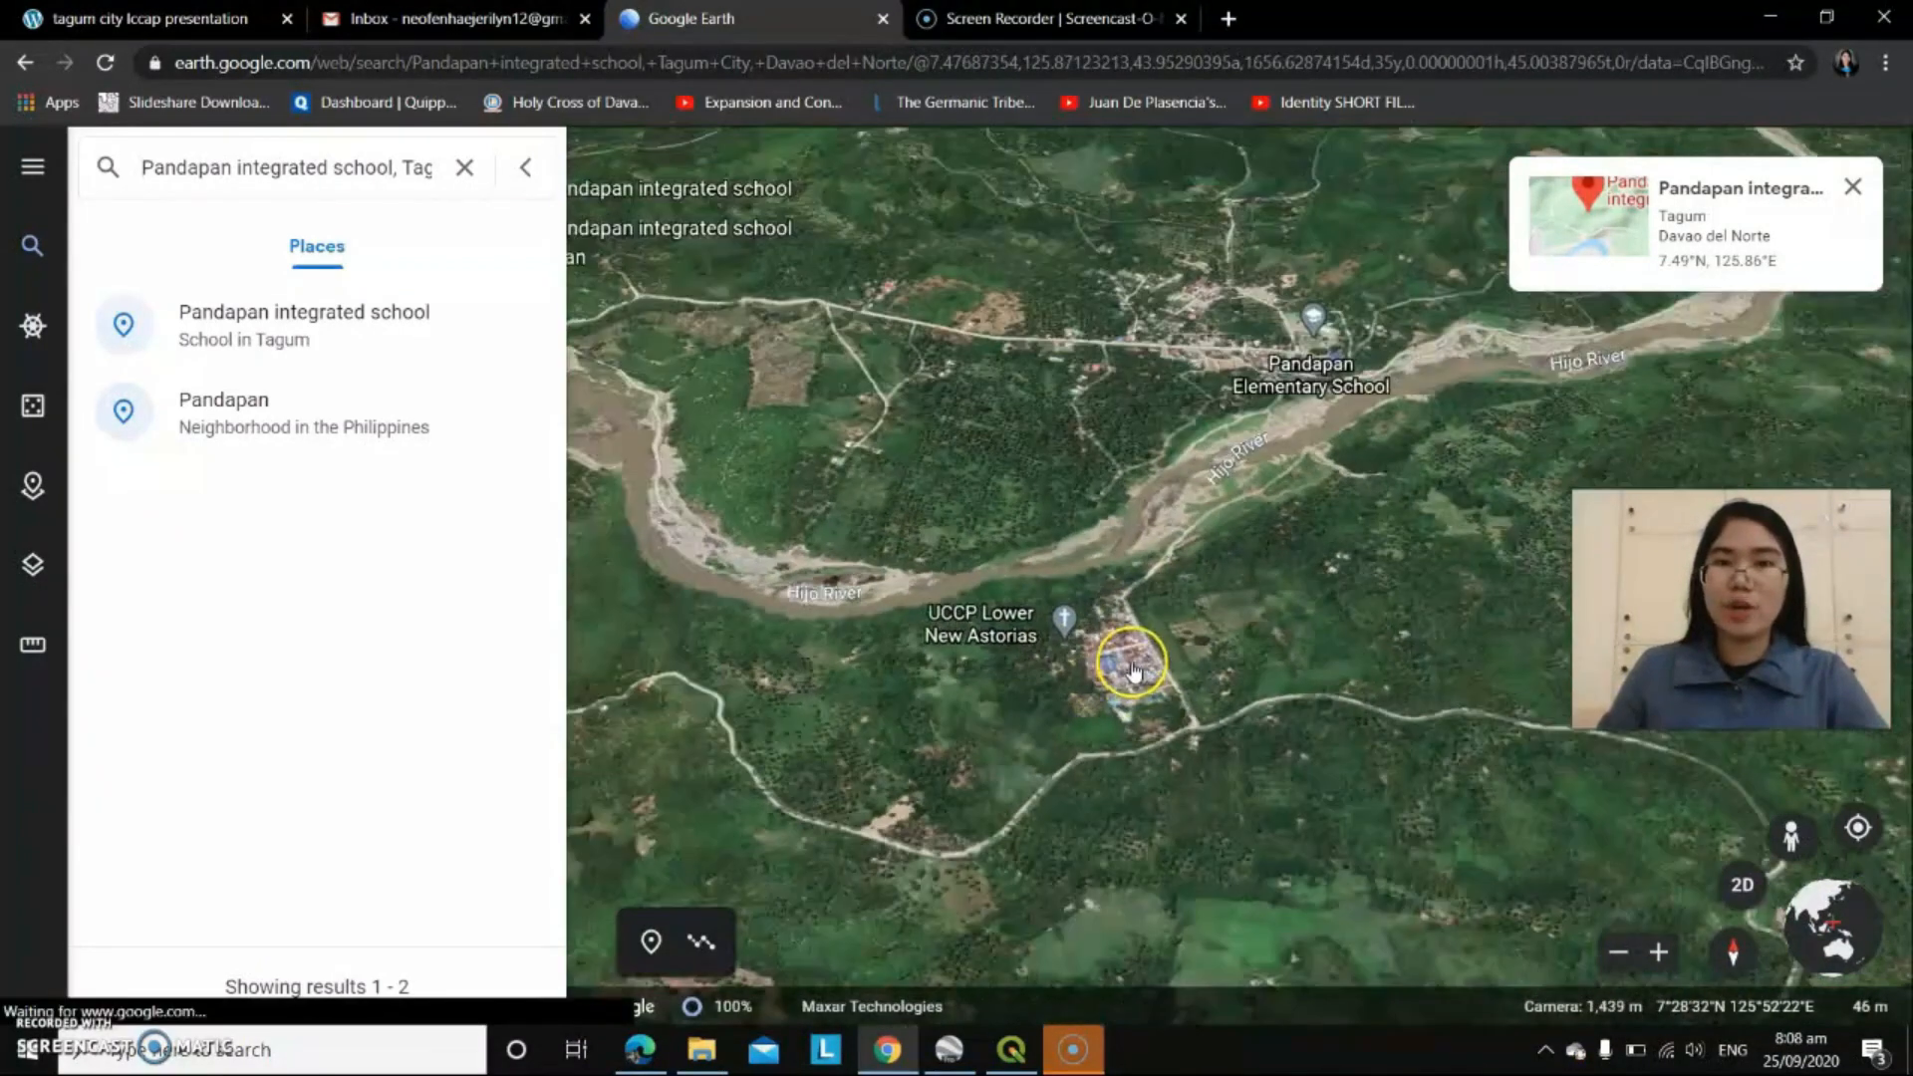
scroll(1121, 700, down, 3)
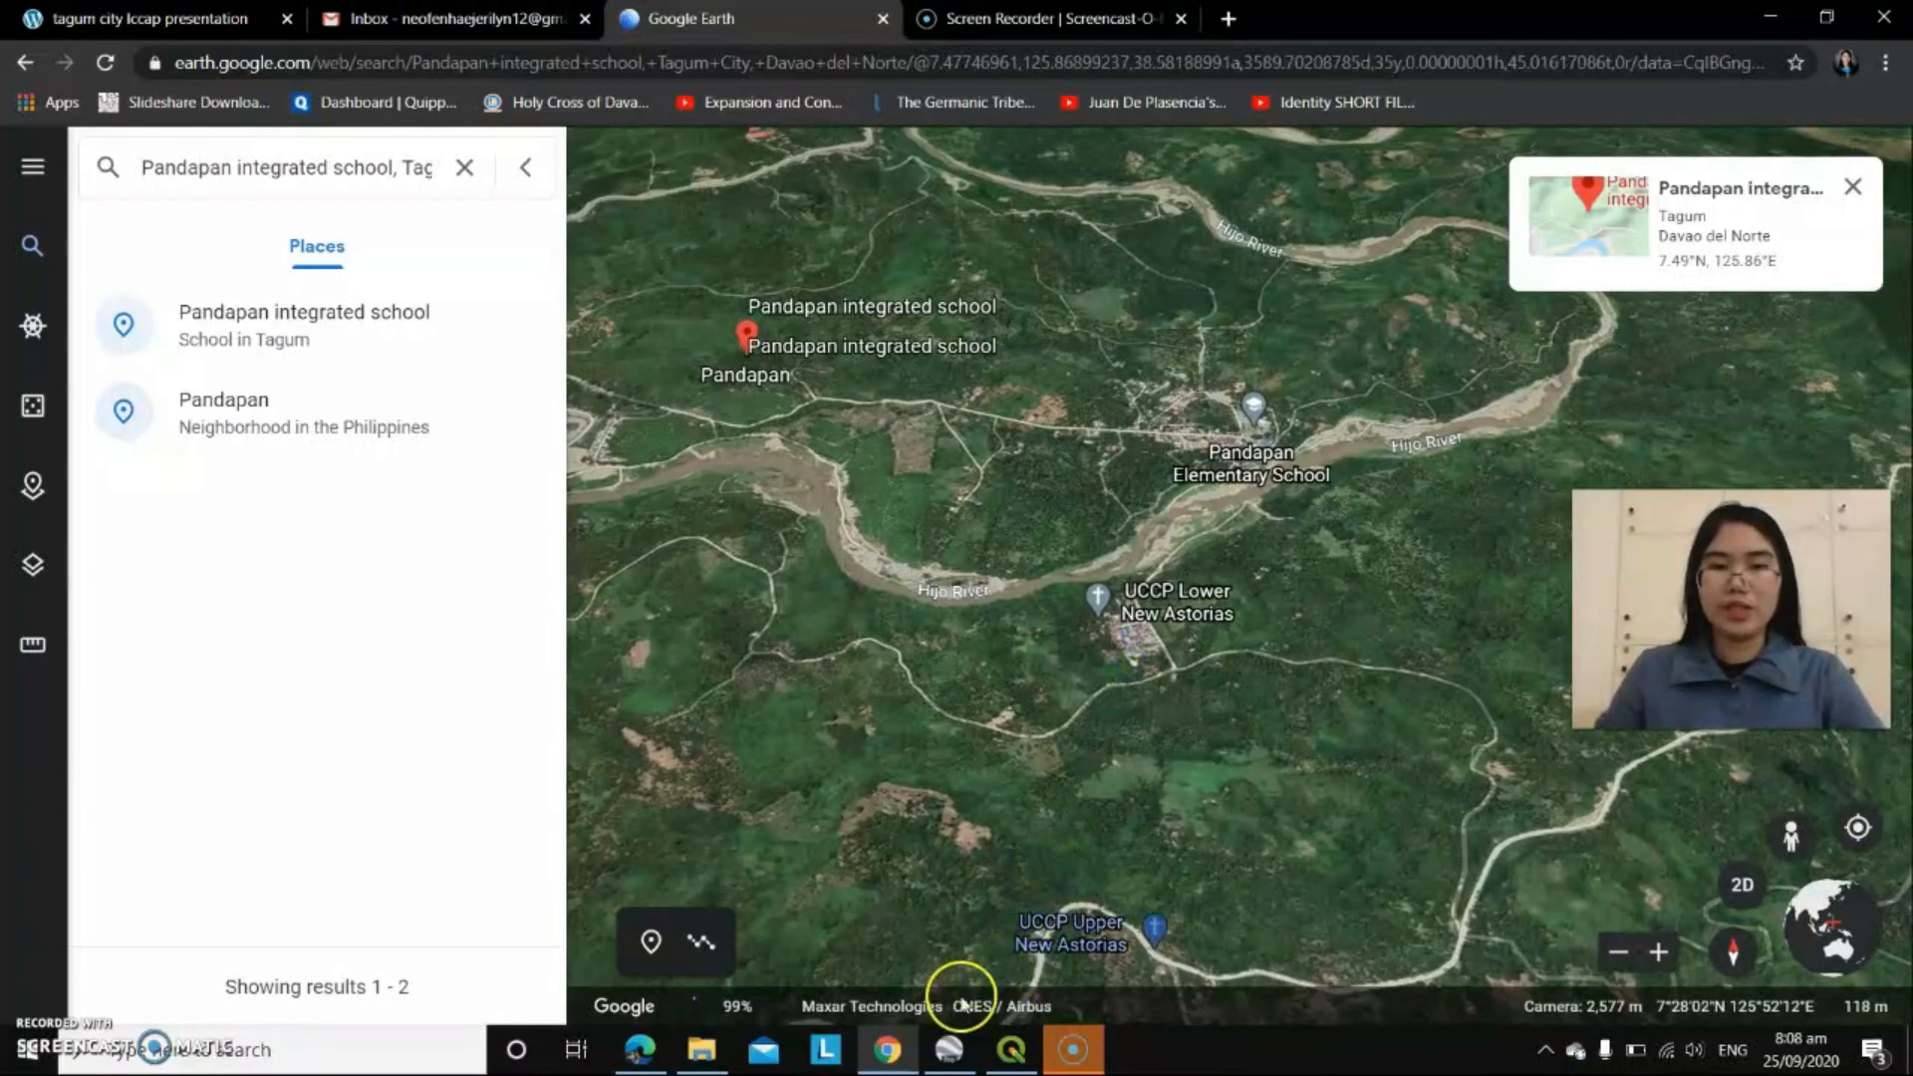
mouse_move(946, 1054)
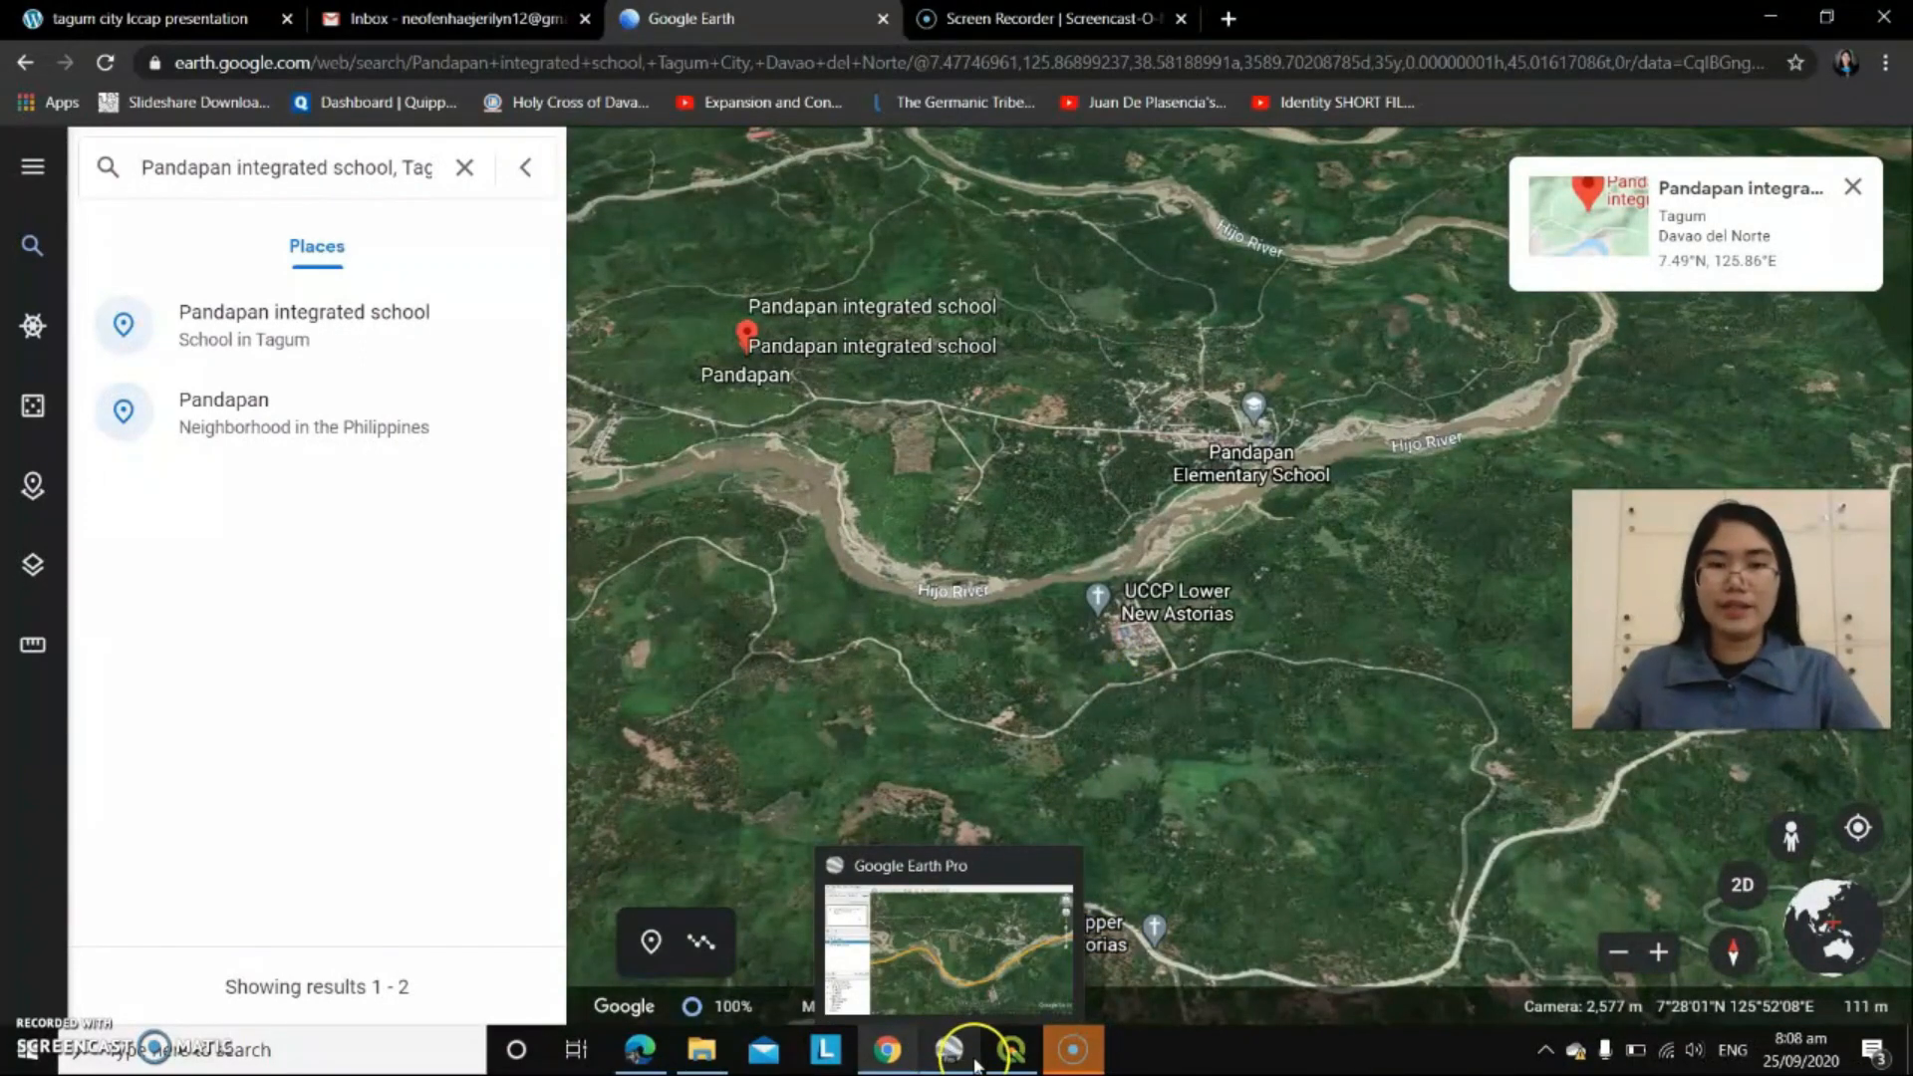
- In Google Earth Pro, start a new polygon named PANDAPAN ELEM. SCHOOL with a light blue (#55aaff) outline of width 5.0
click(971, 1060)
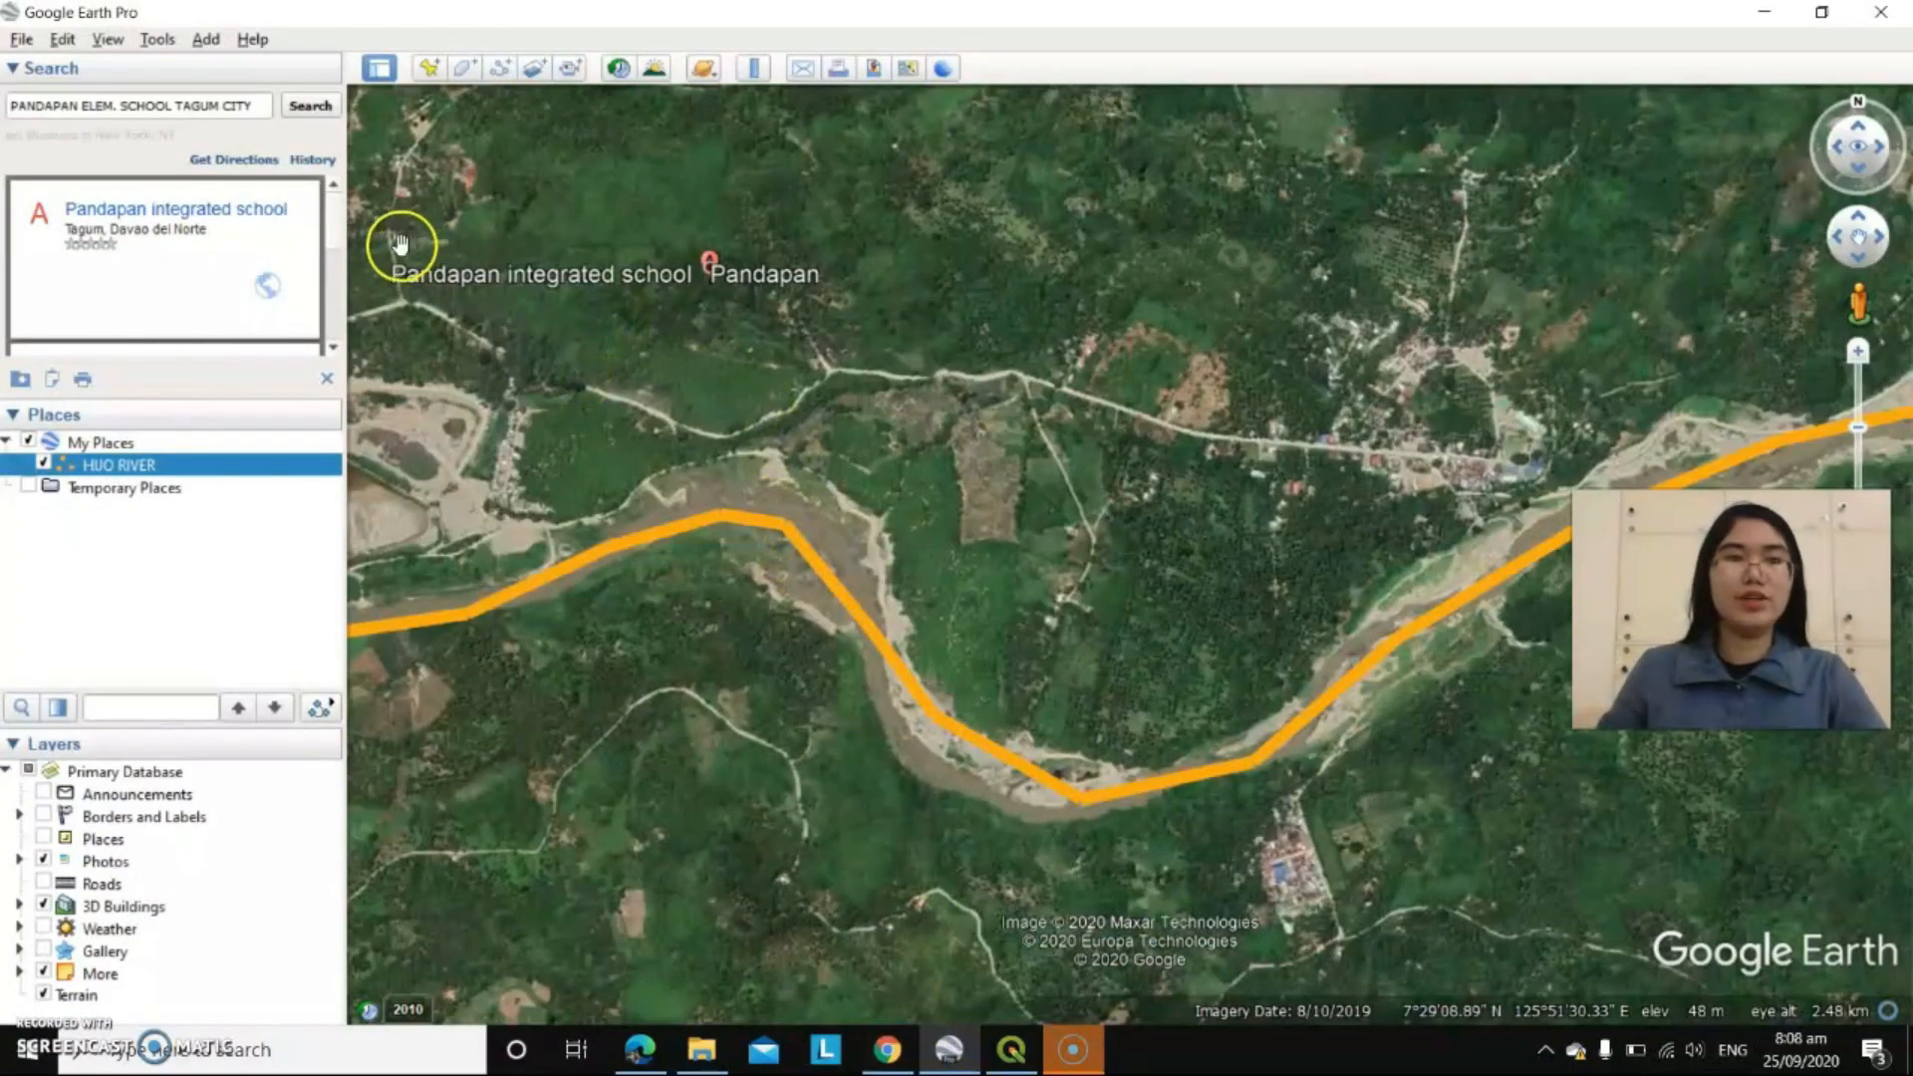
click(466, 72)
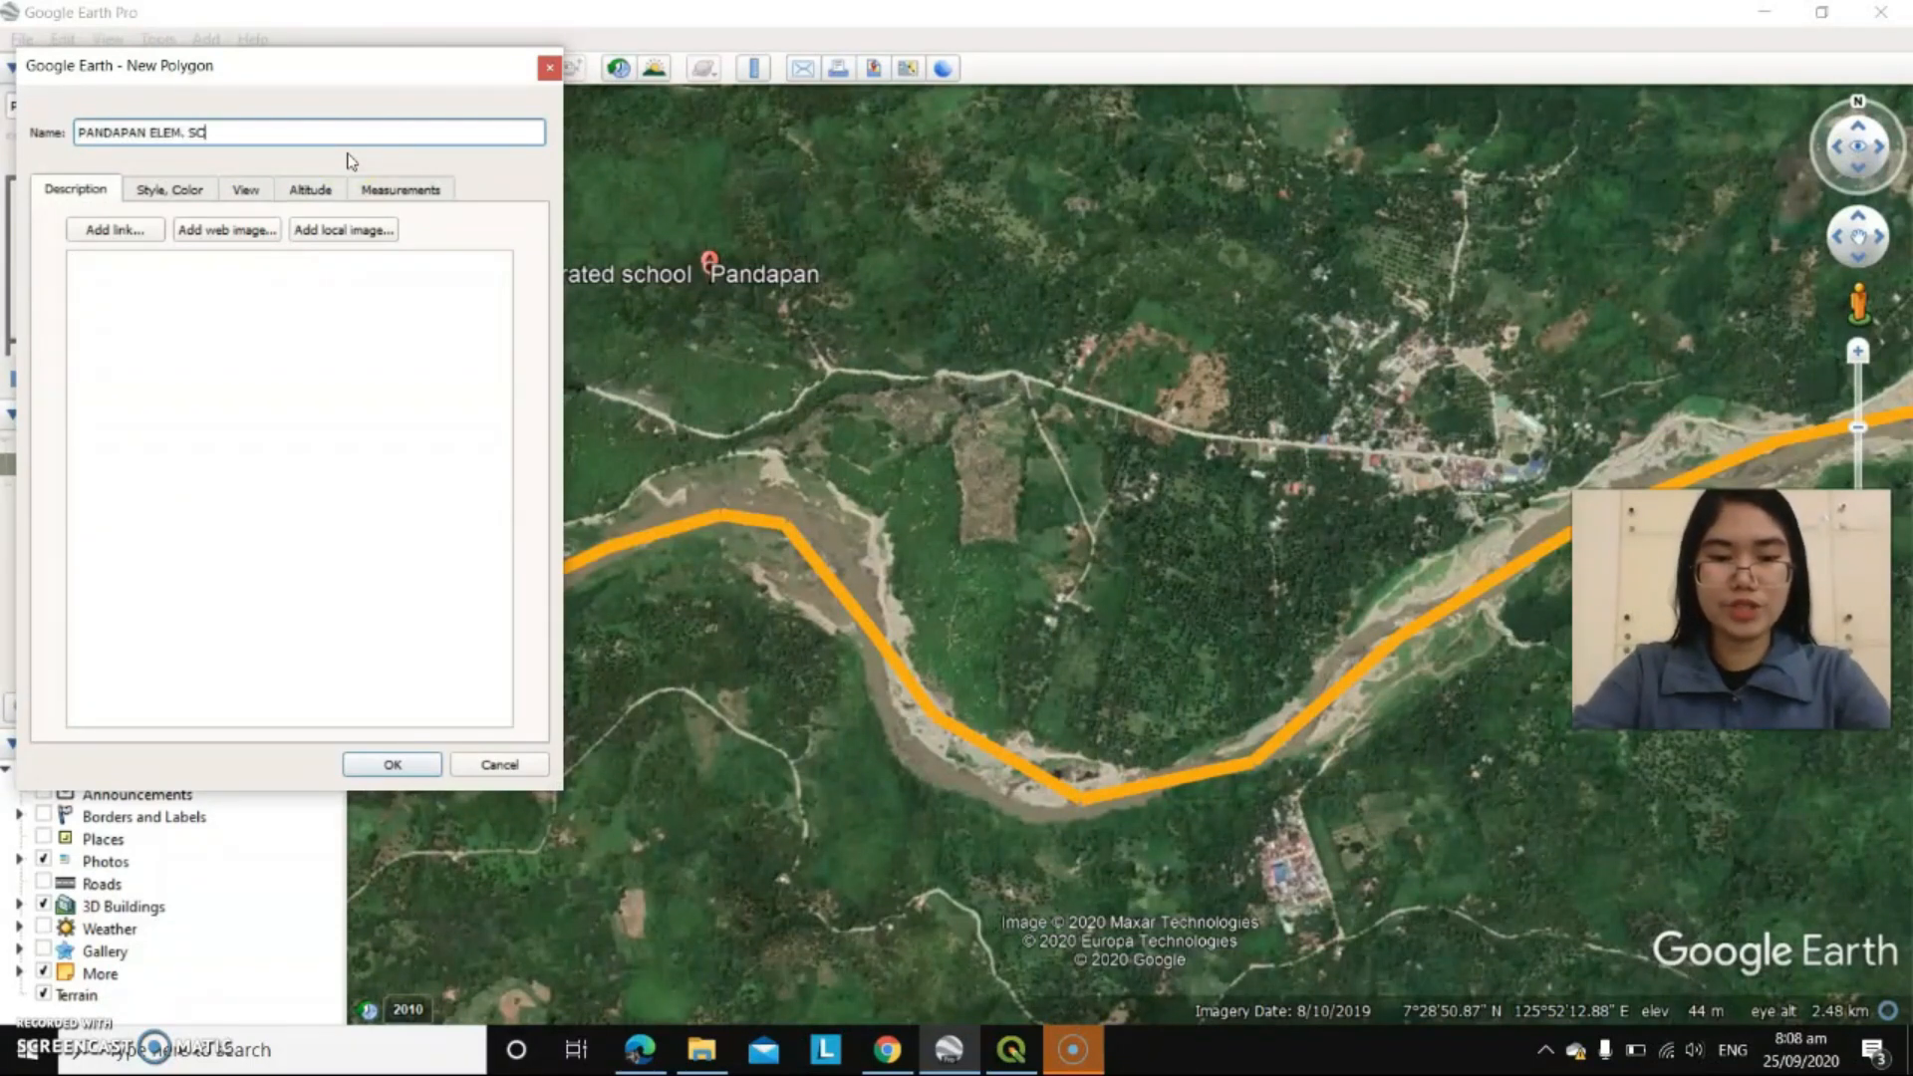
click(194, 193)
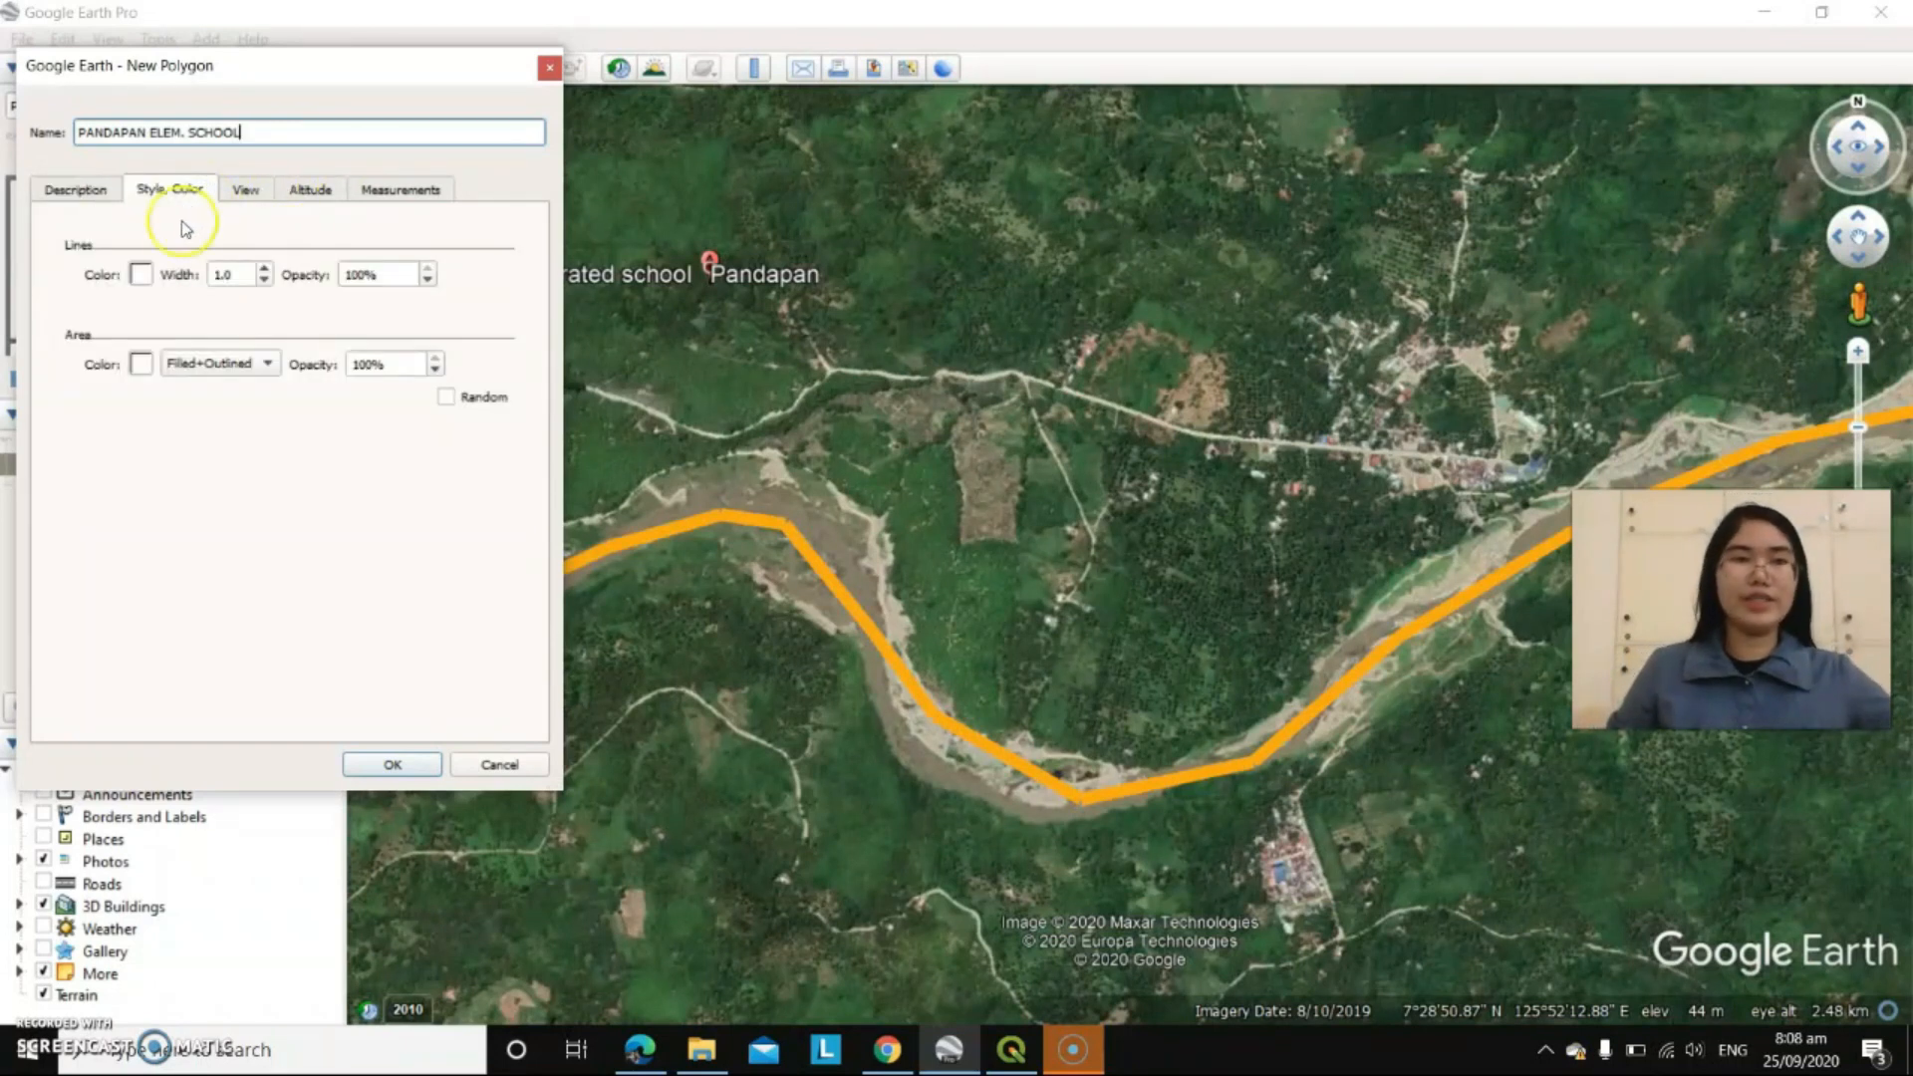
double_click(219, 274)
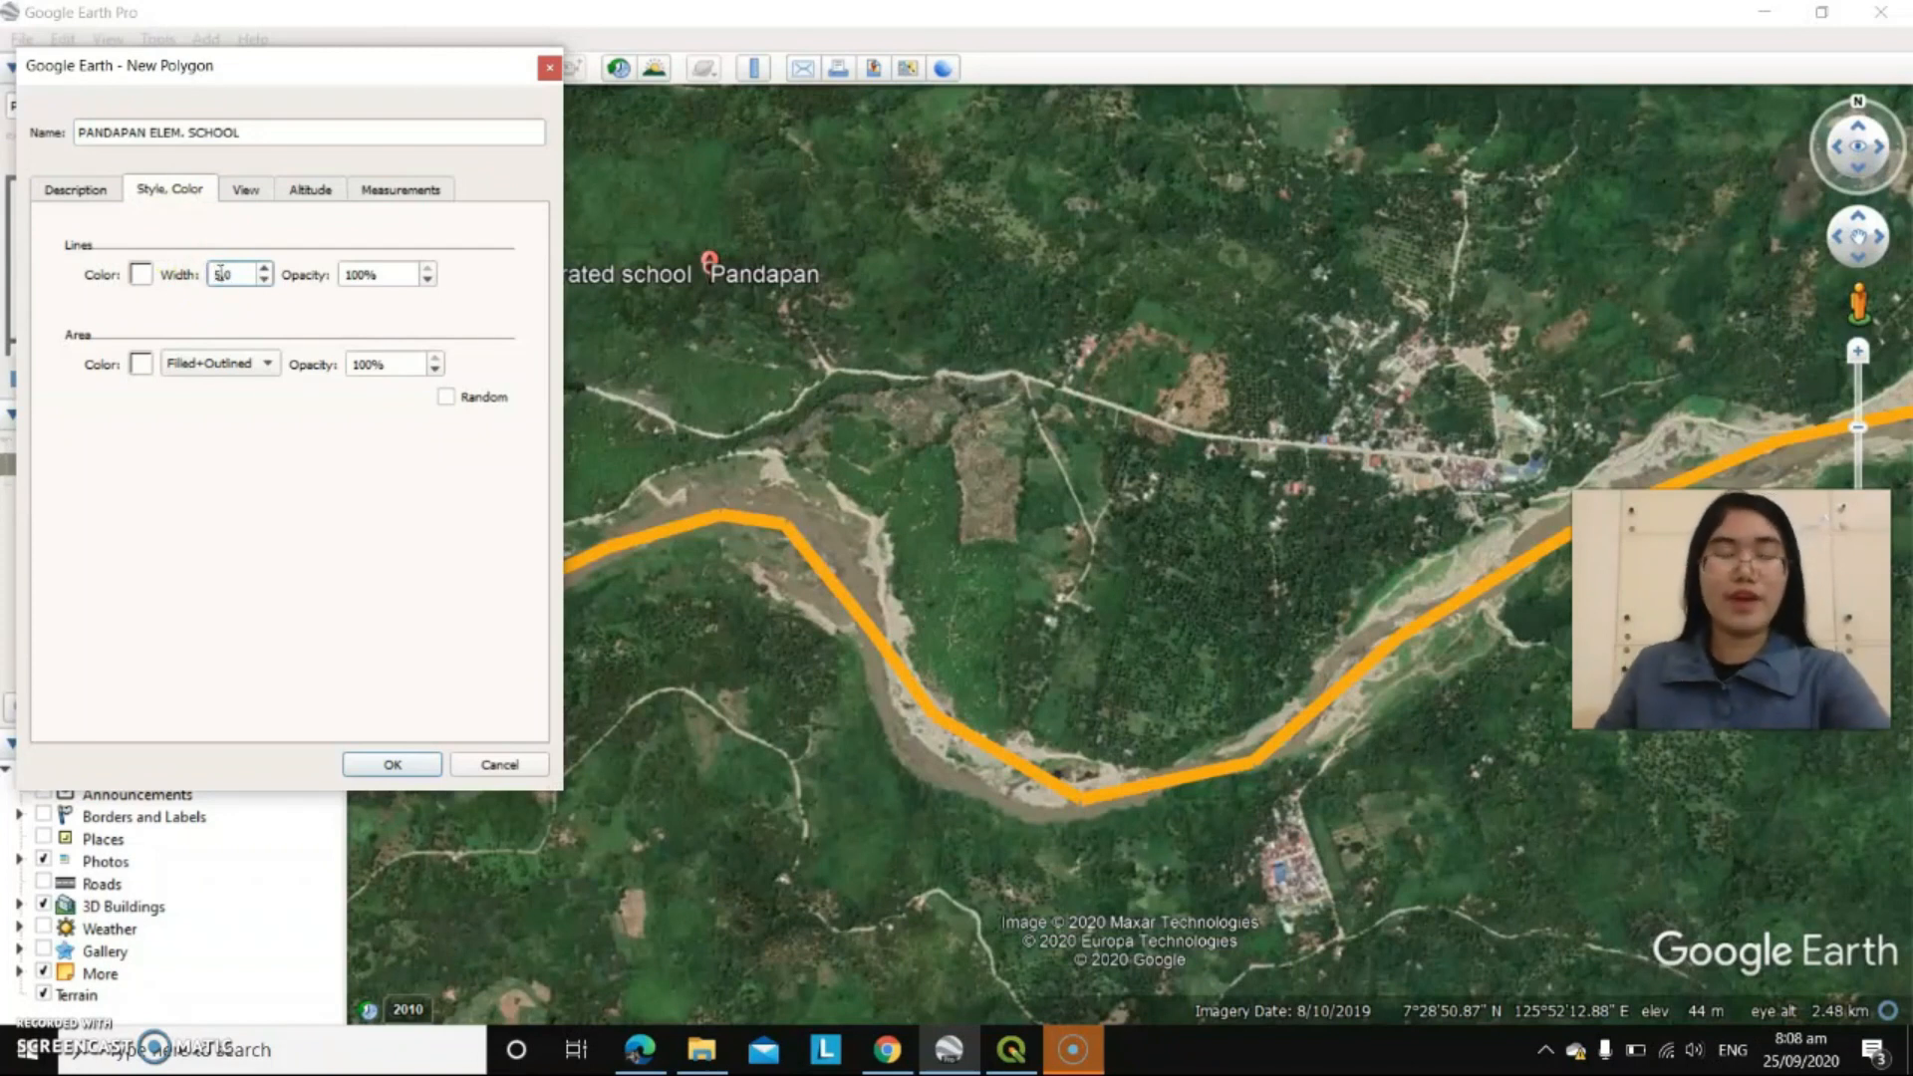
click(139, 275)
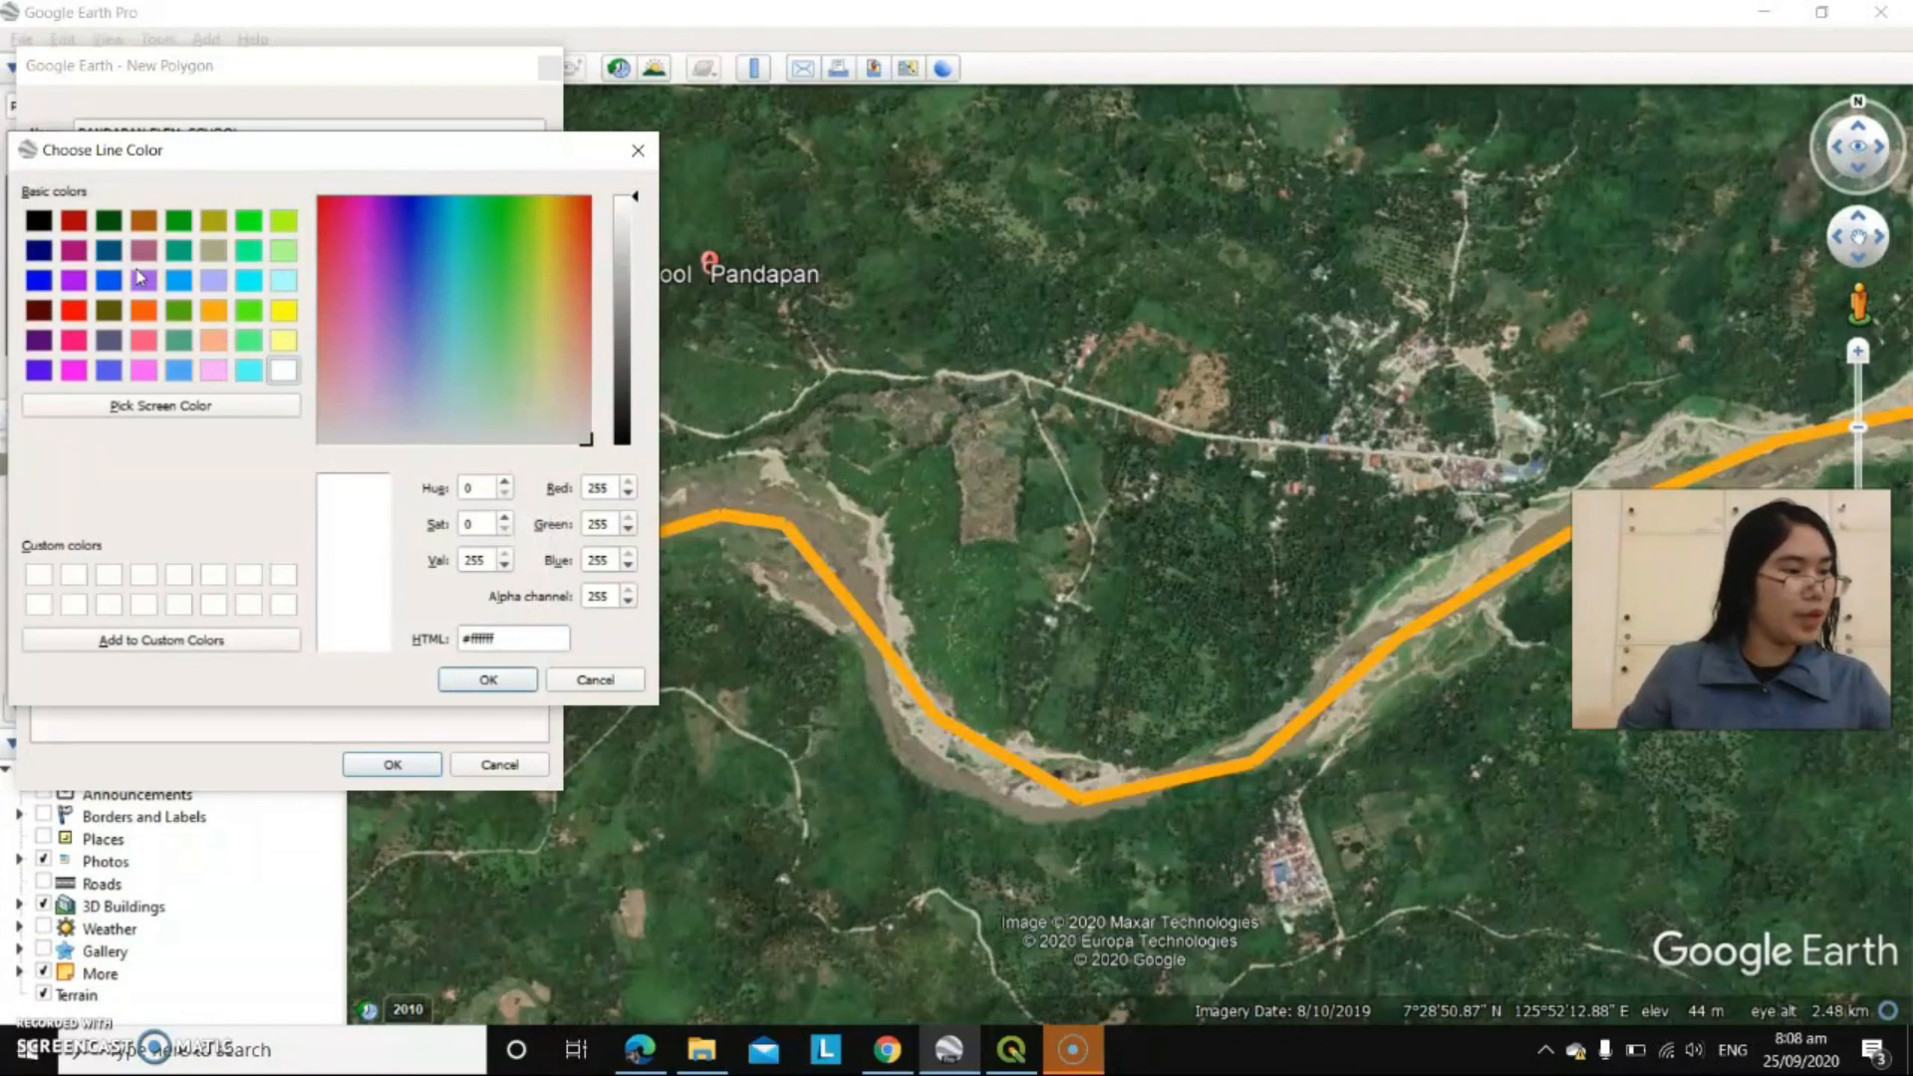
click(180, 371)
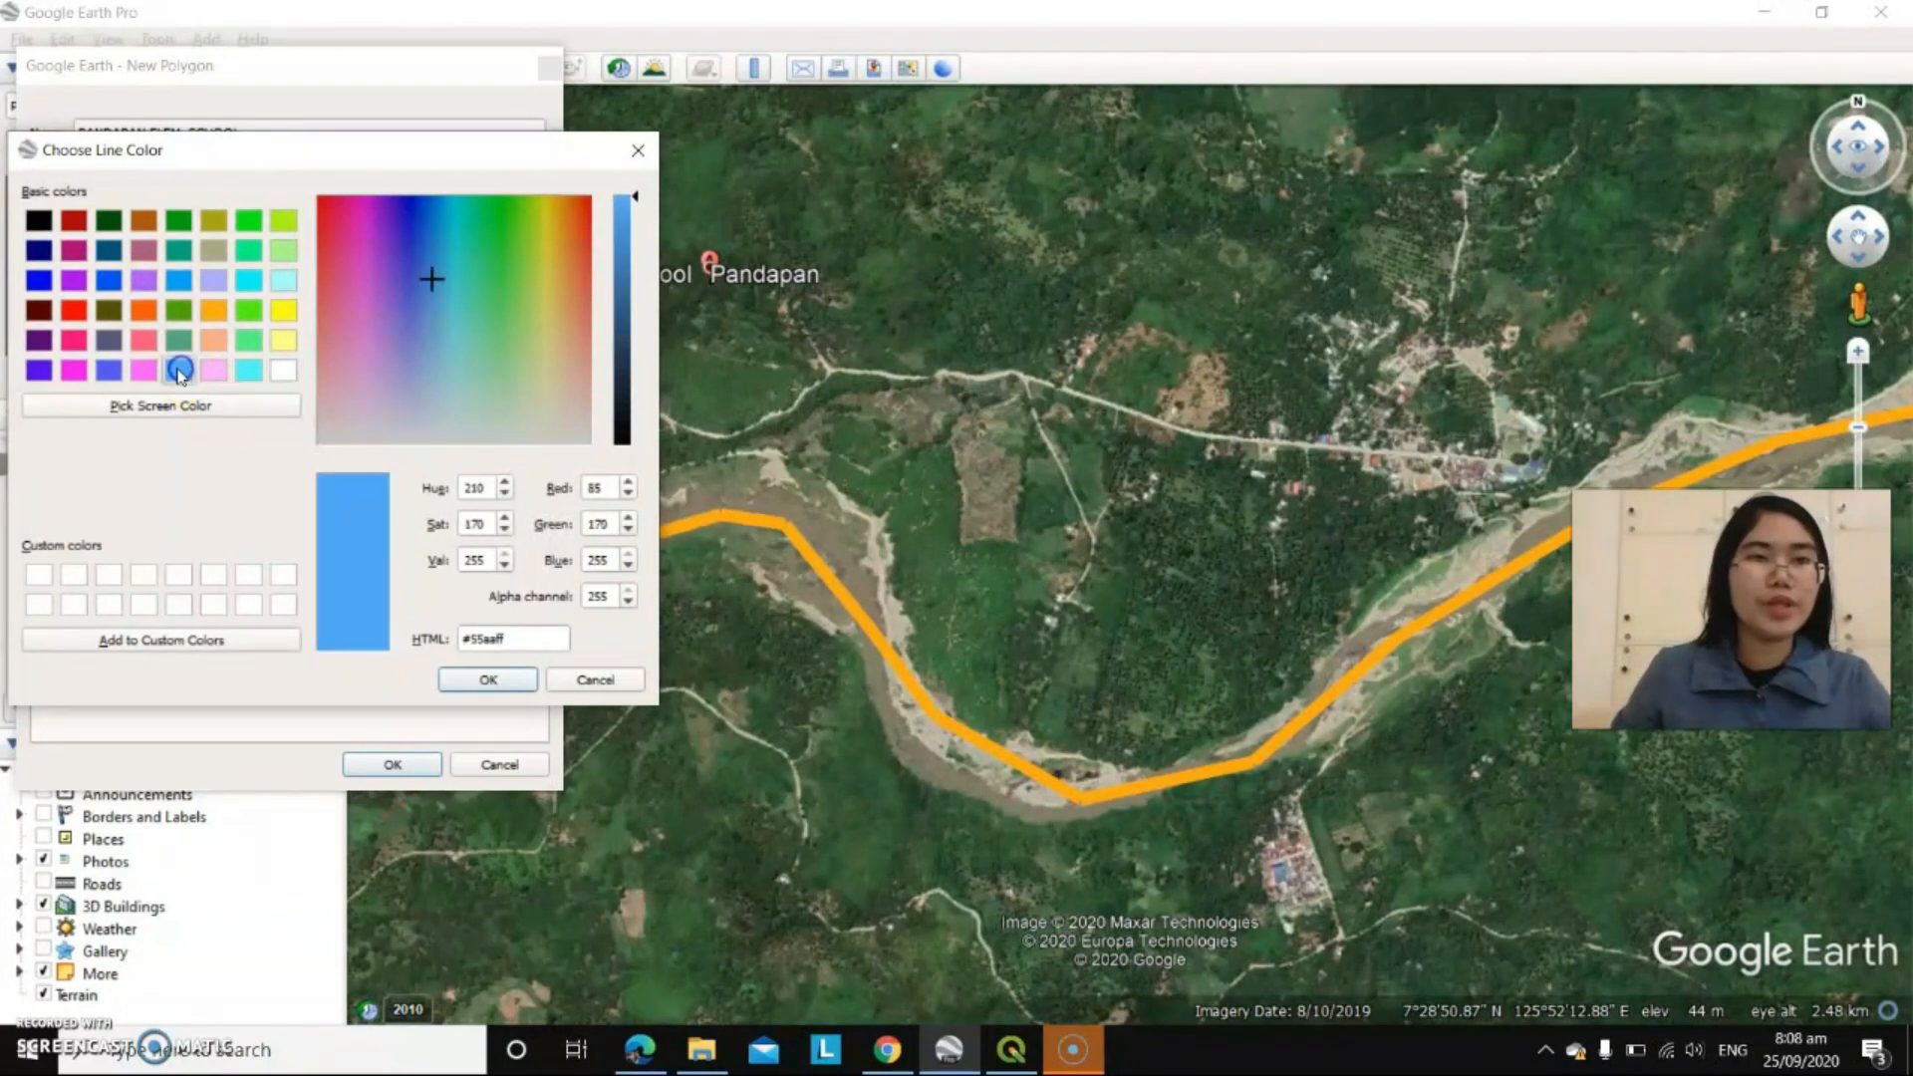
click(488, 682)
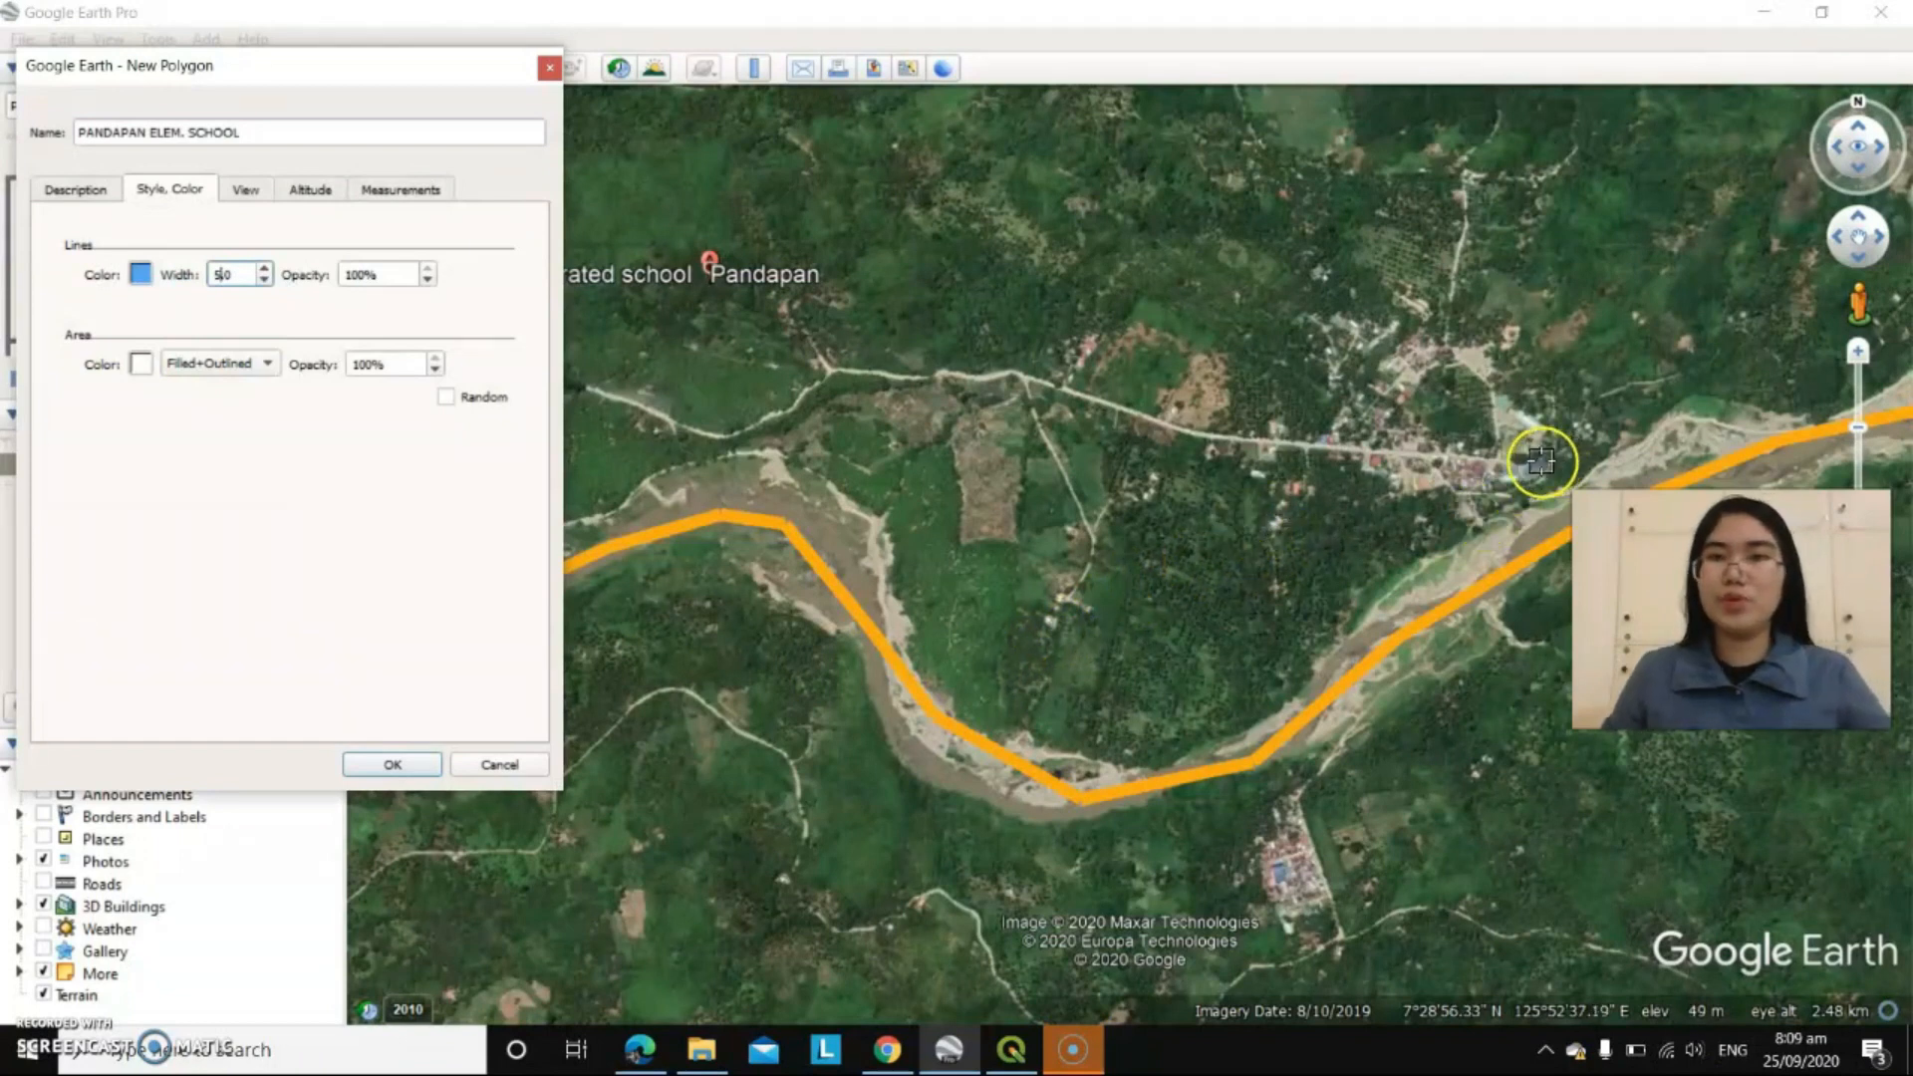
- Outline the school grounds at the eastern end of the Pandapan settlement with a four-cornered polygon and save it
scroll(1513, 466, up, 2)
scroll(1512, 468, up, 1)
scroll(1512, 466, down, 1)
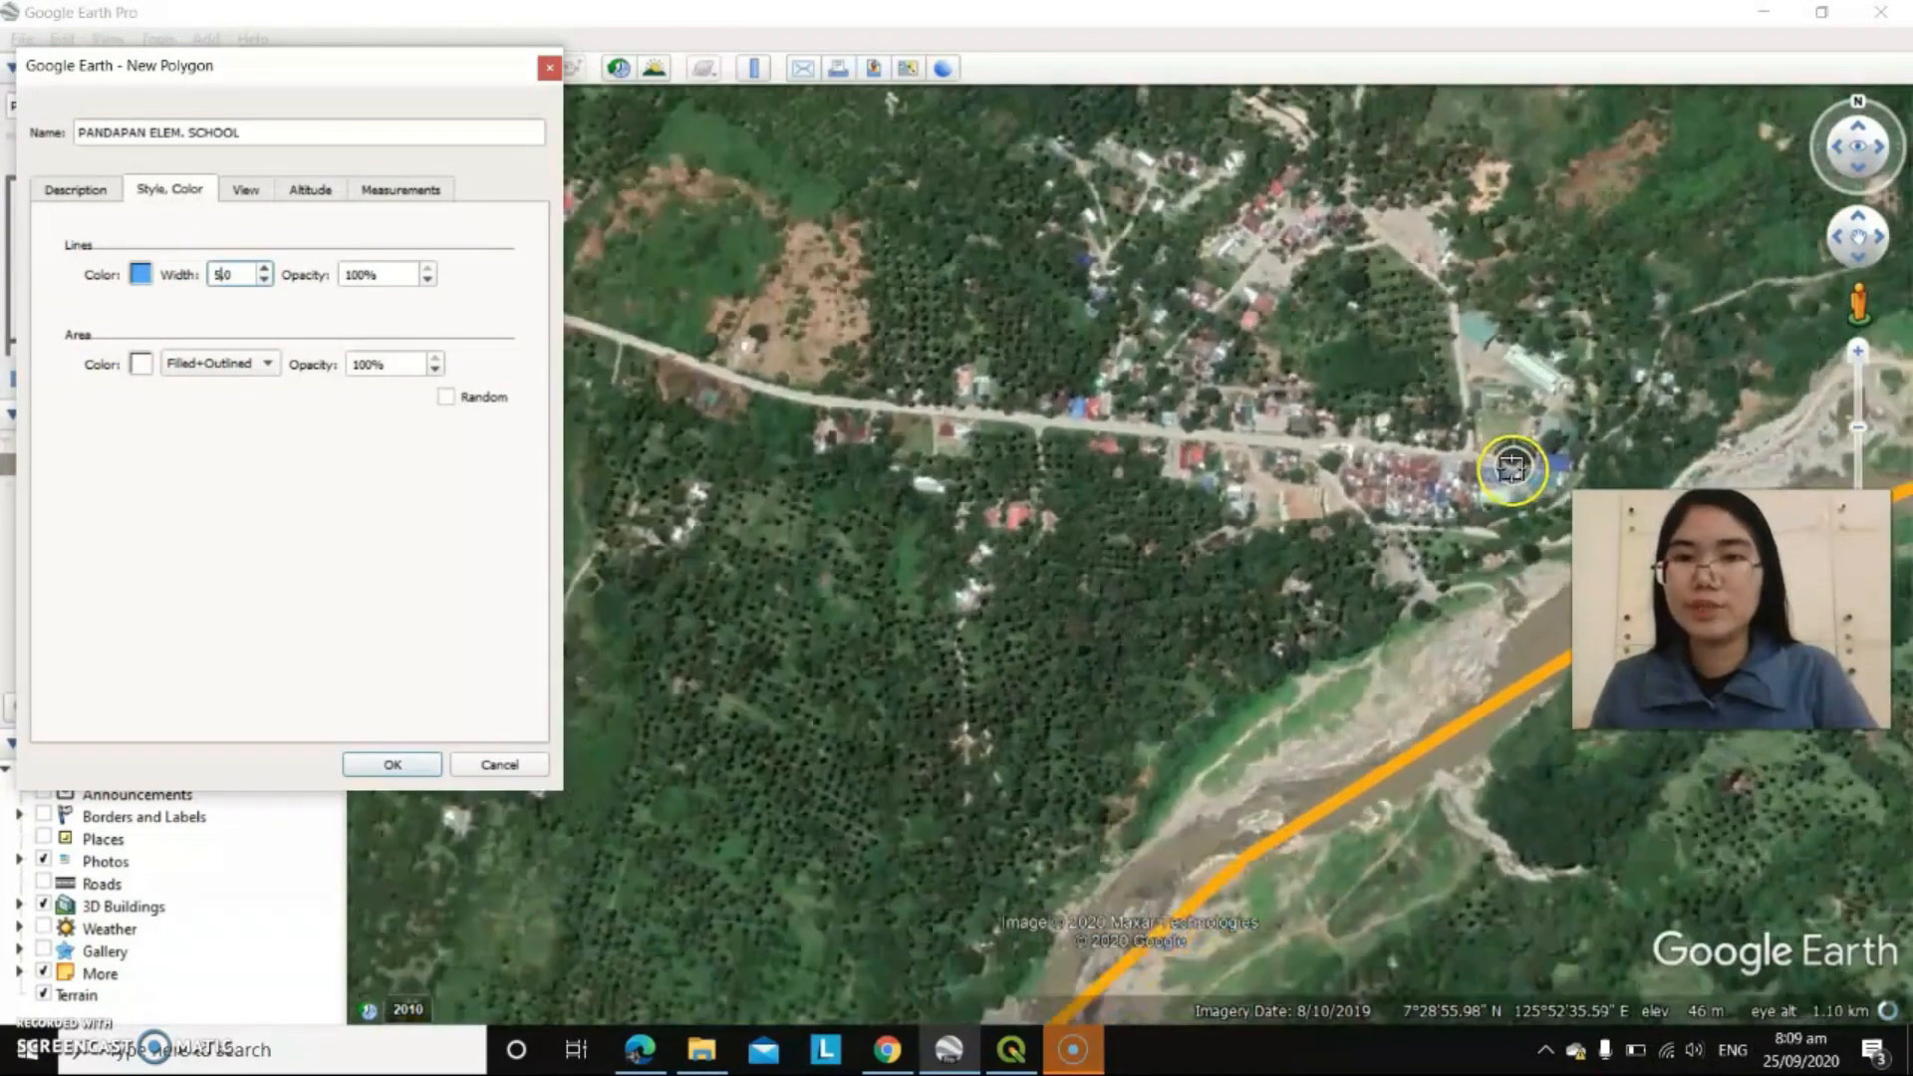
click(1518, 367)
click(1457, 414)
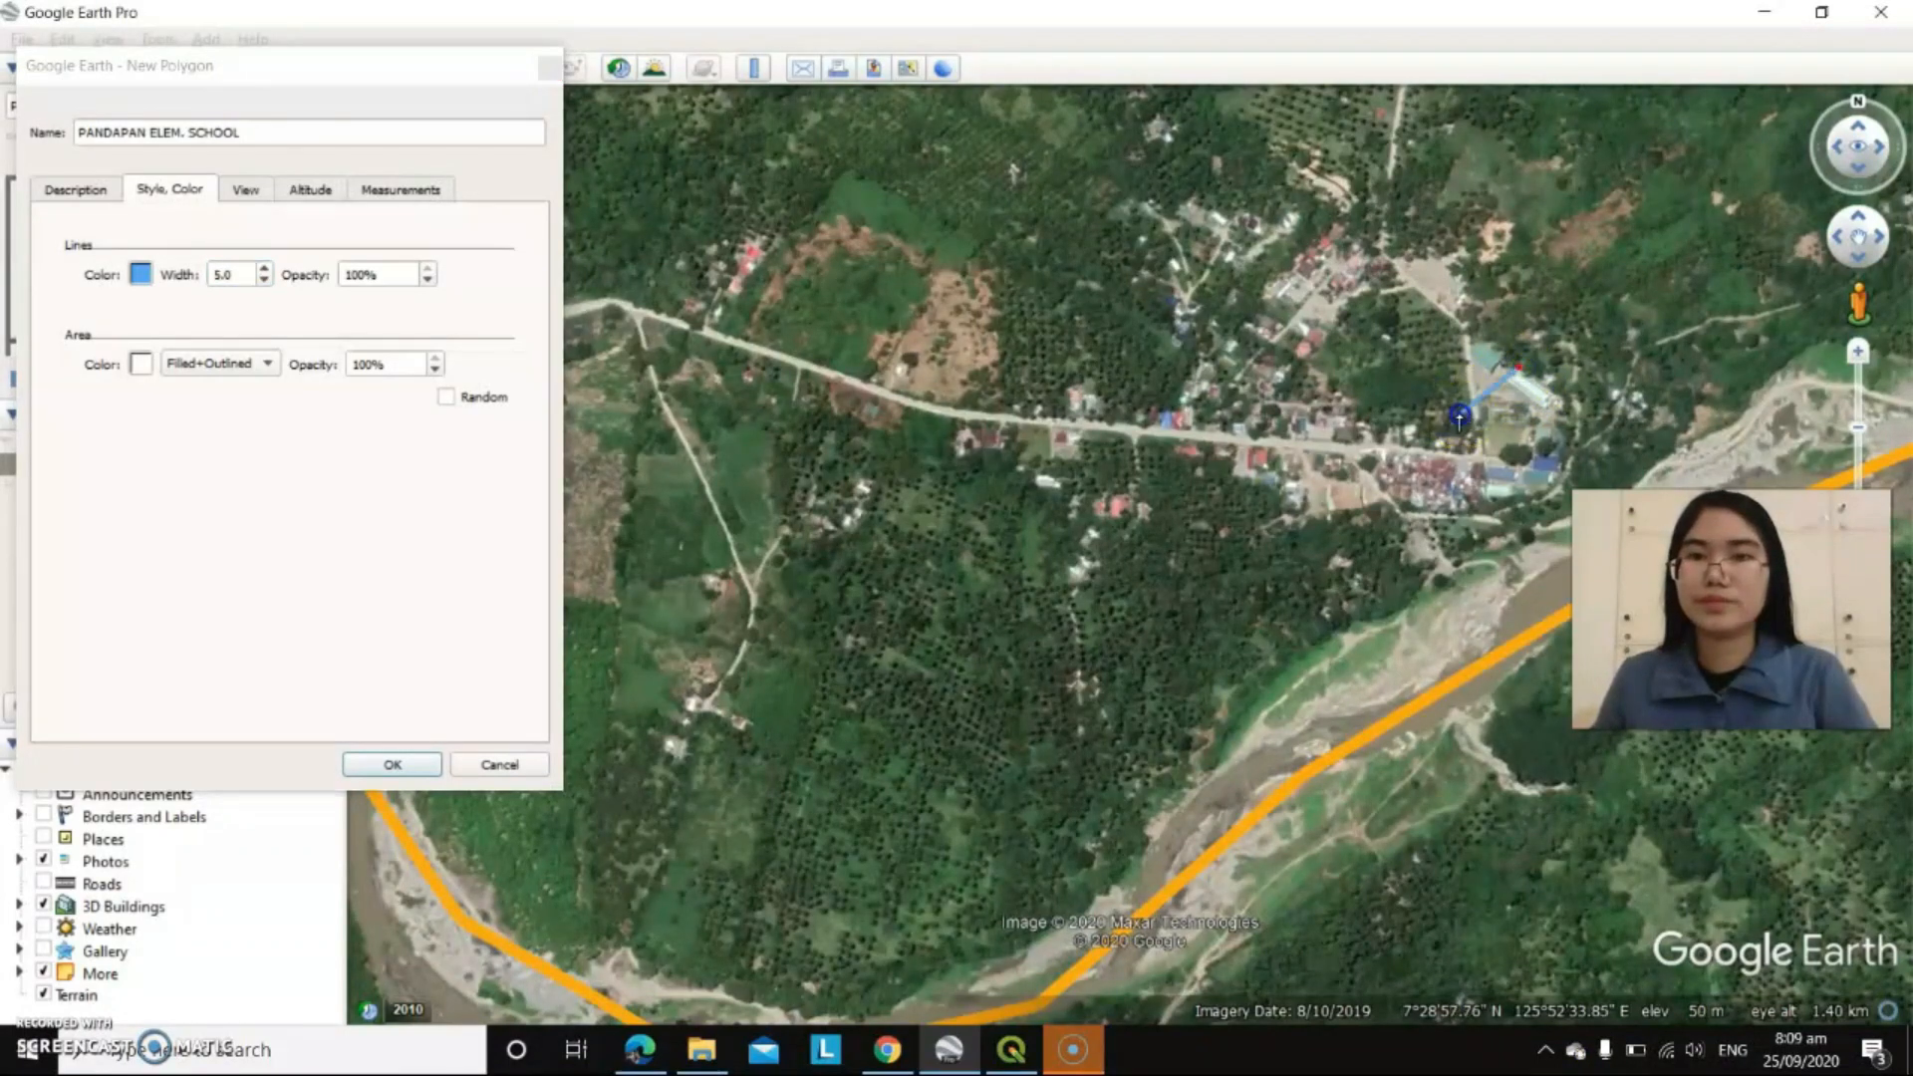
click(1499, 477)
click(1574, 455)
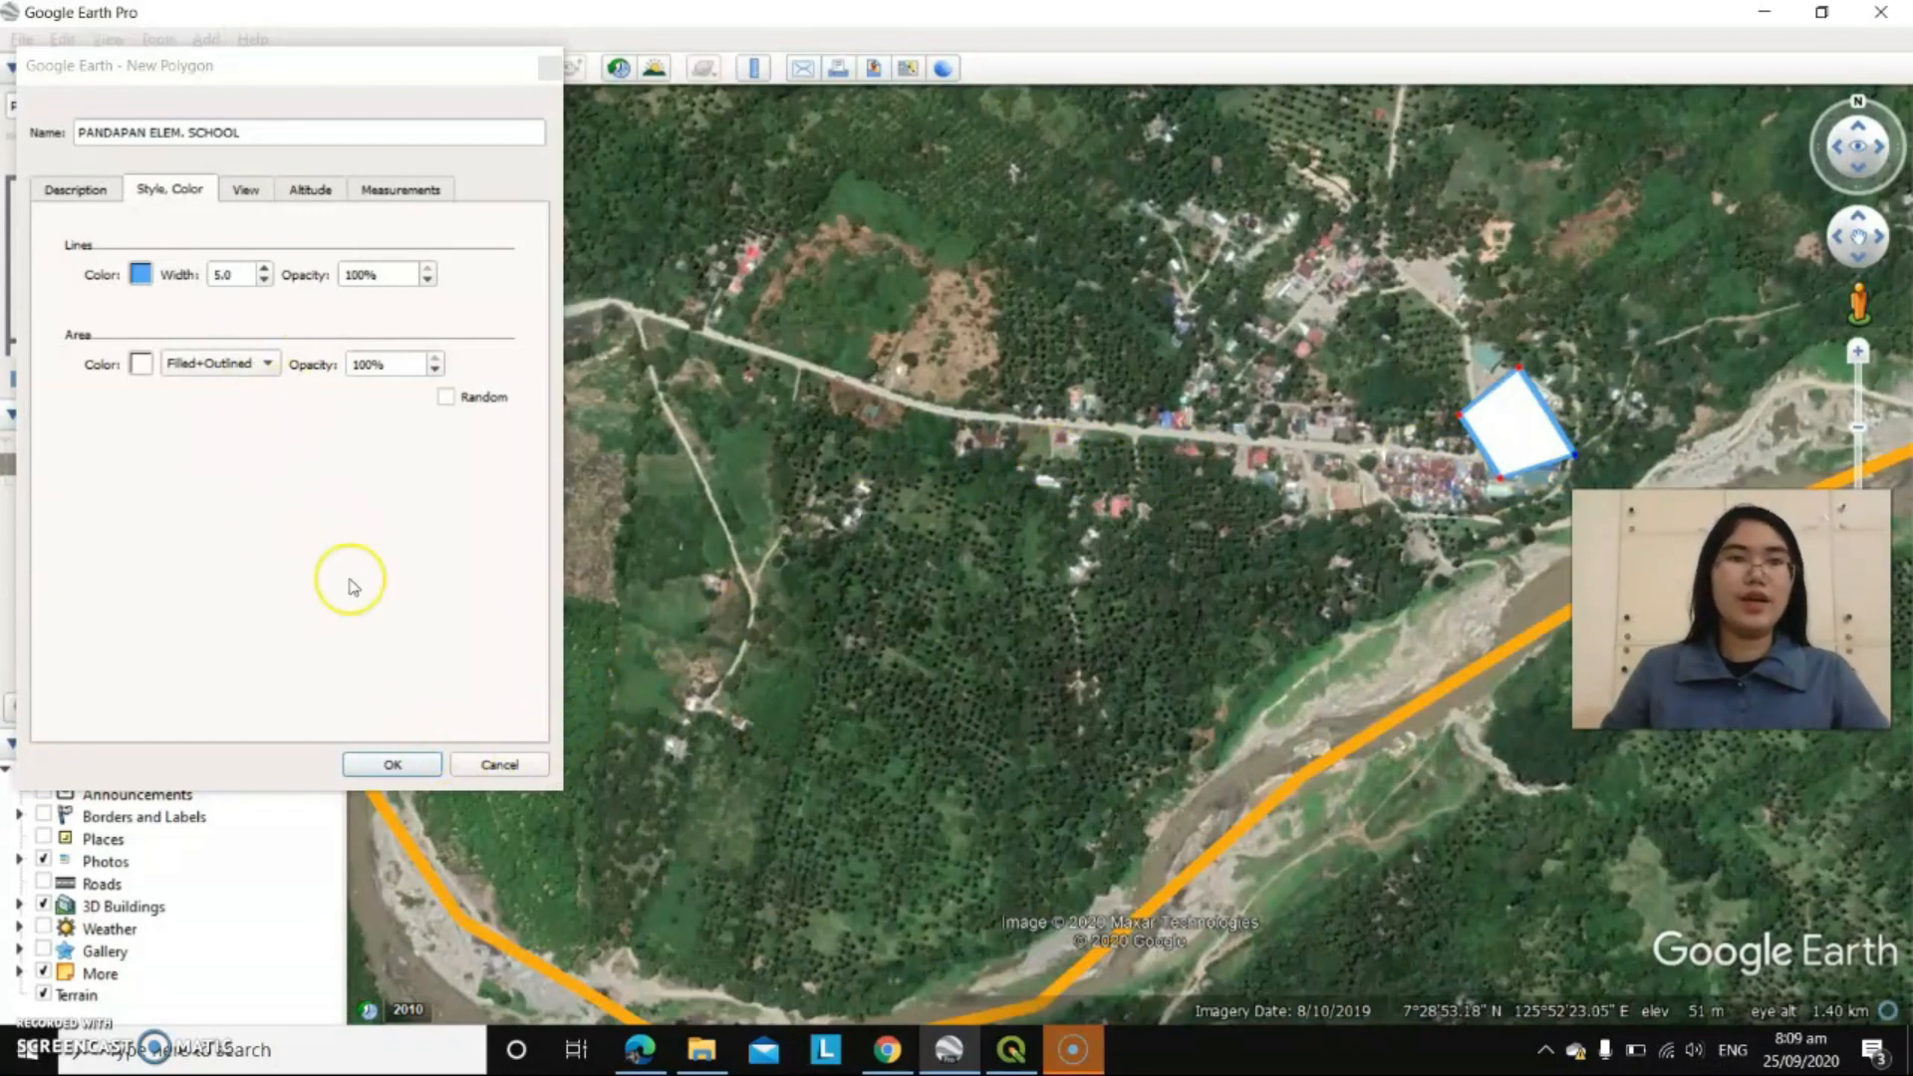
click(393, 765)
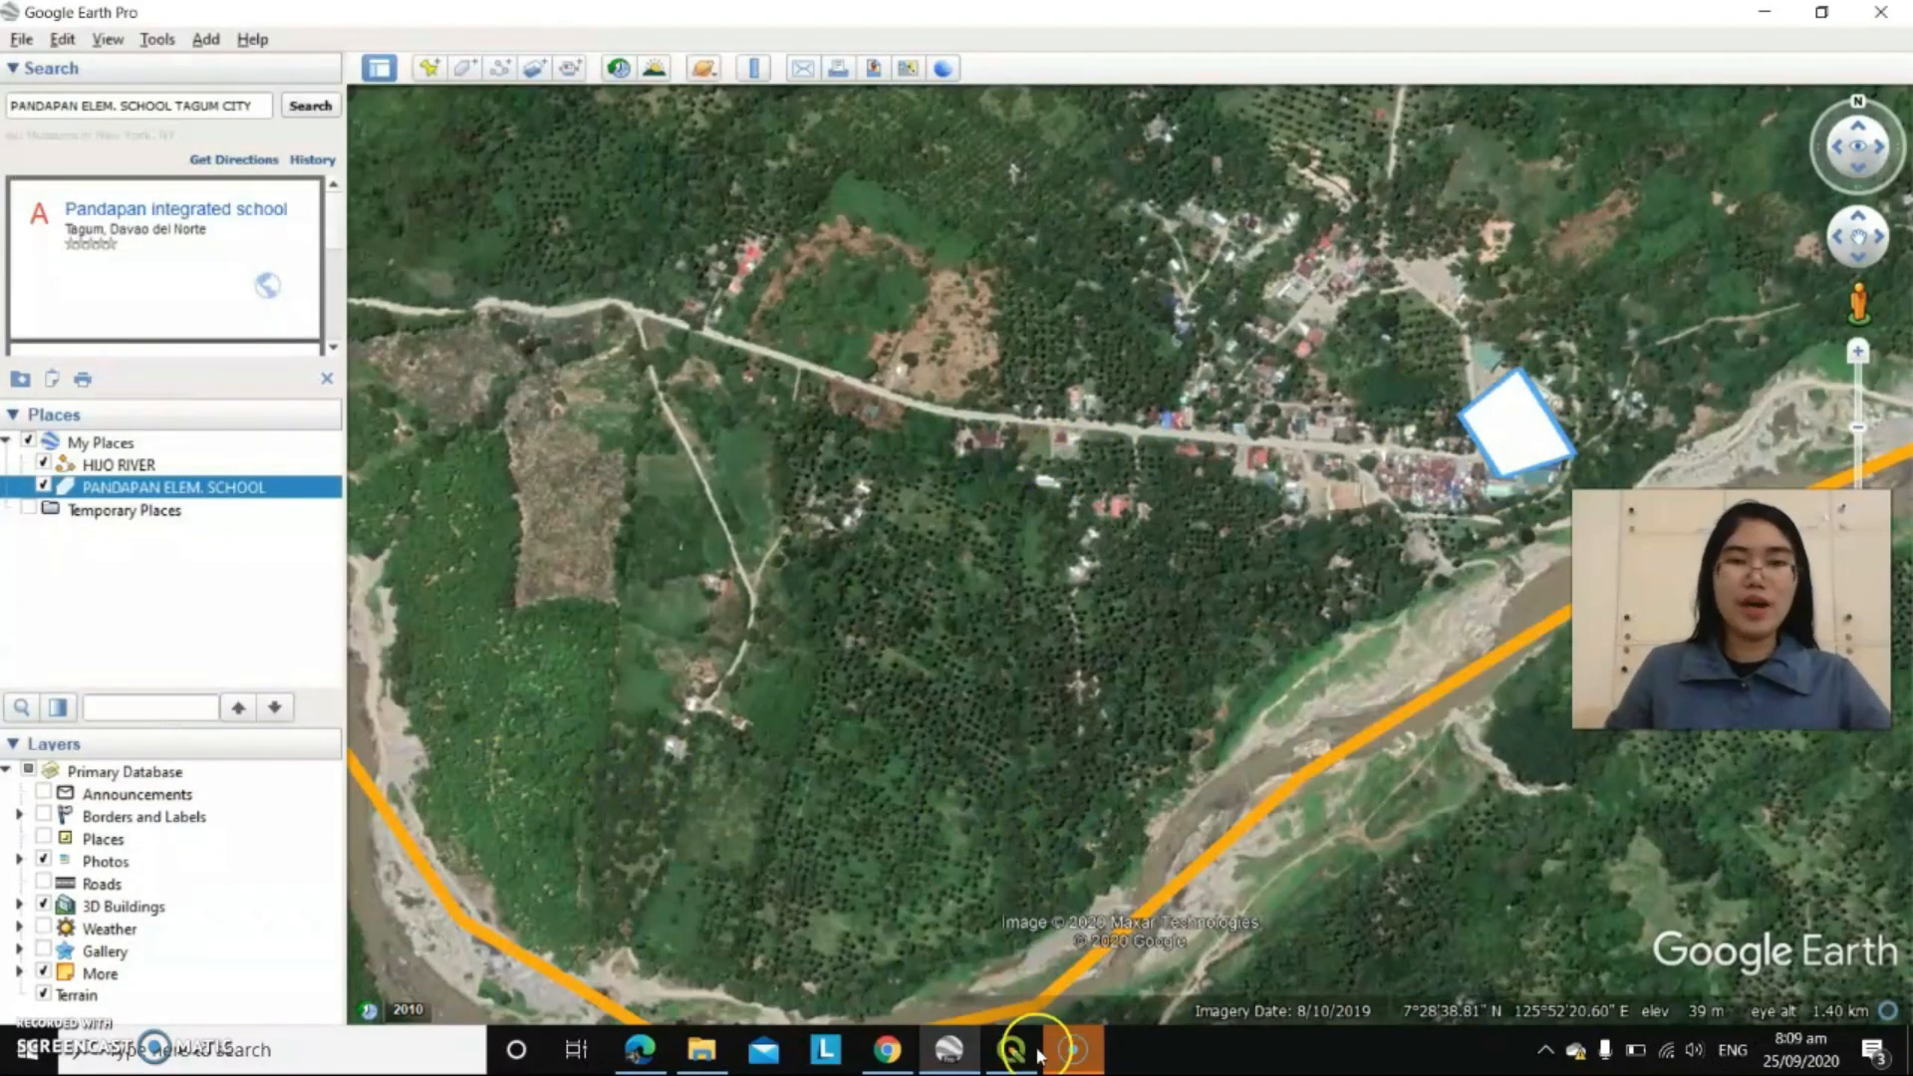
- Switch to the Google Earth web page in Chrome and check where Pandapan Covered Court lies relative to the elementary school and Hijo River
click(885, 1056)
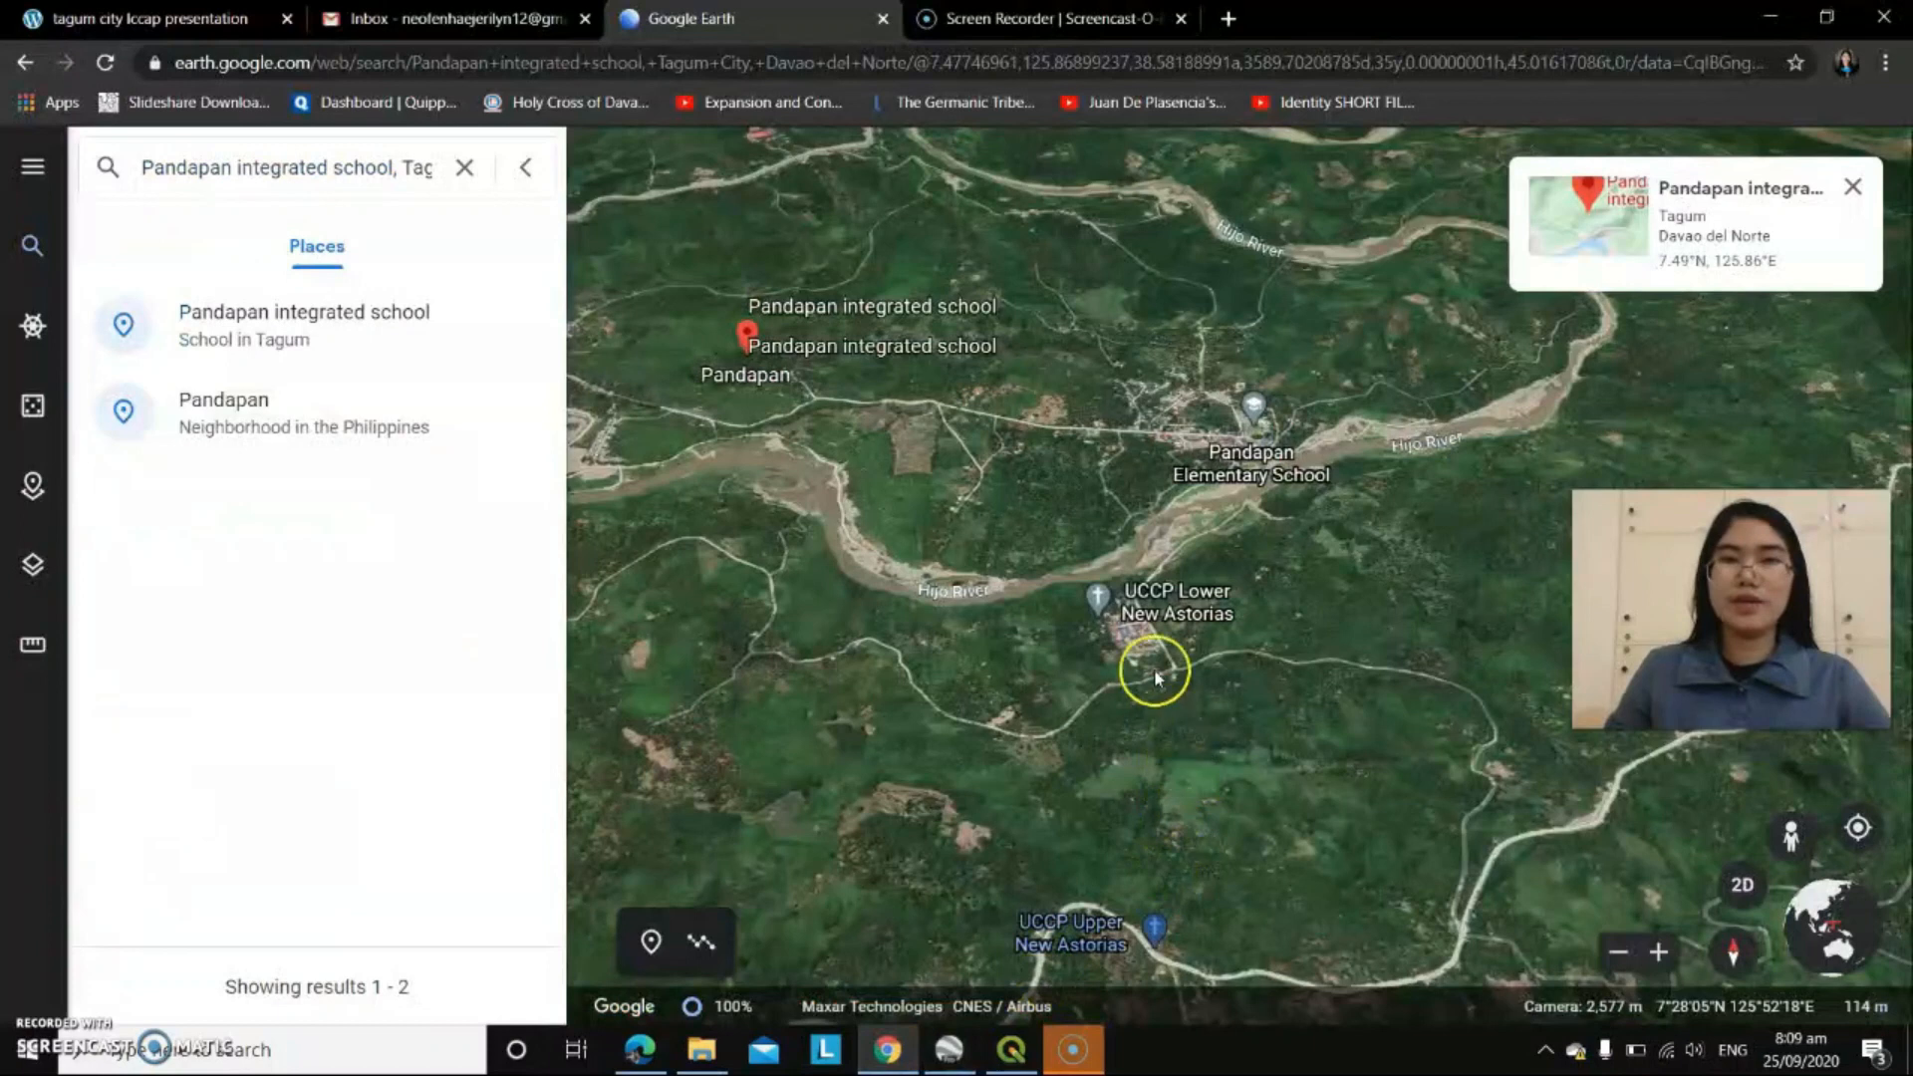
scroll(1191, 495, up, 5)
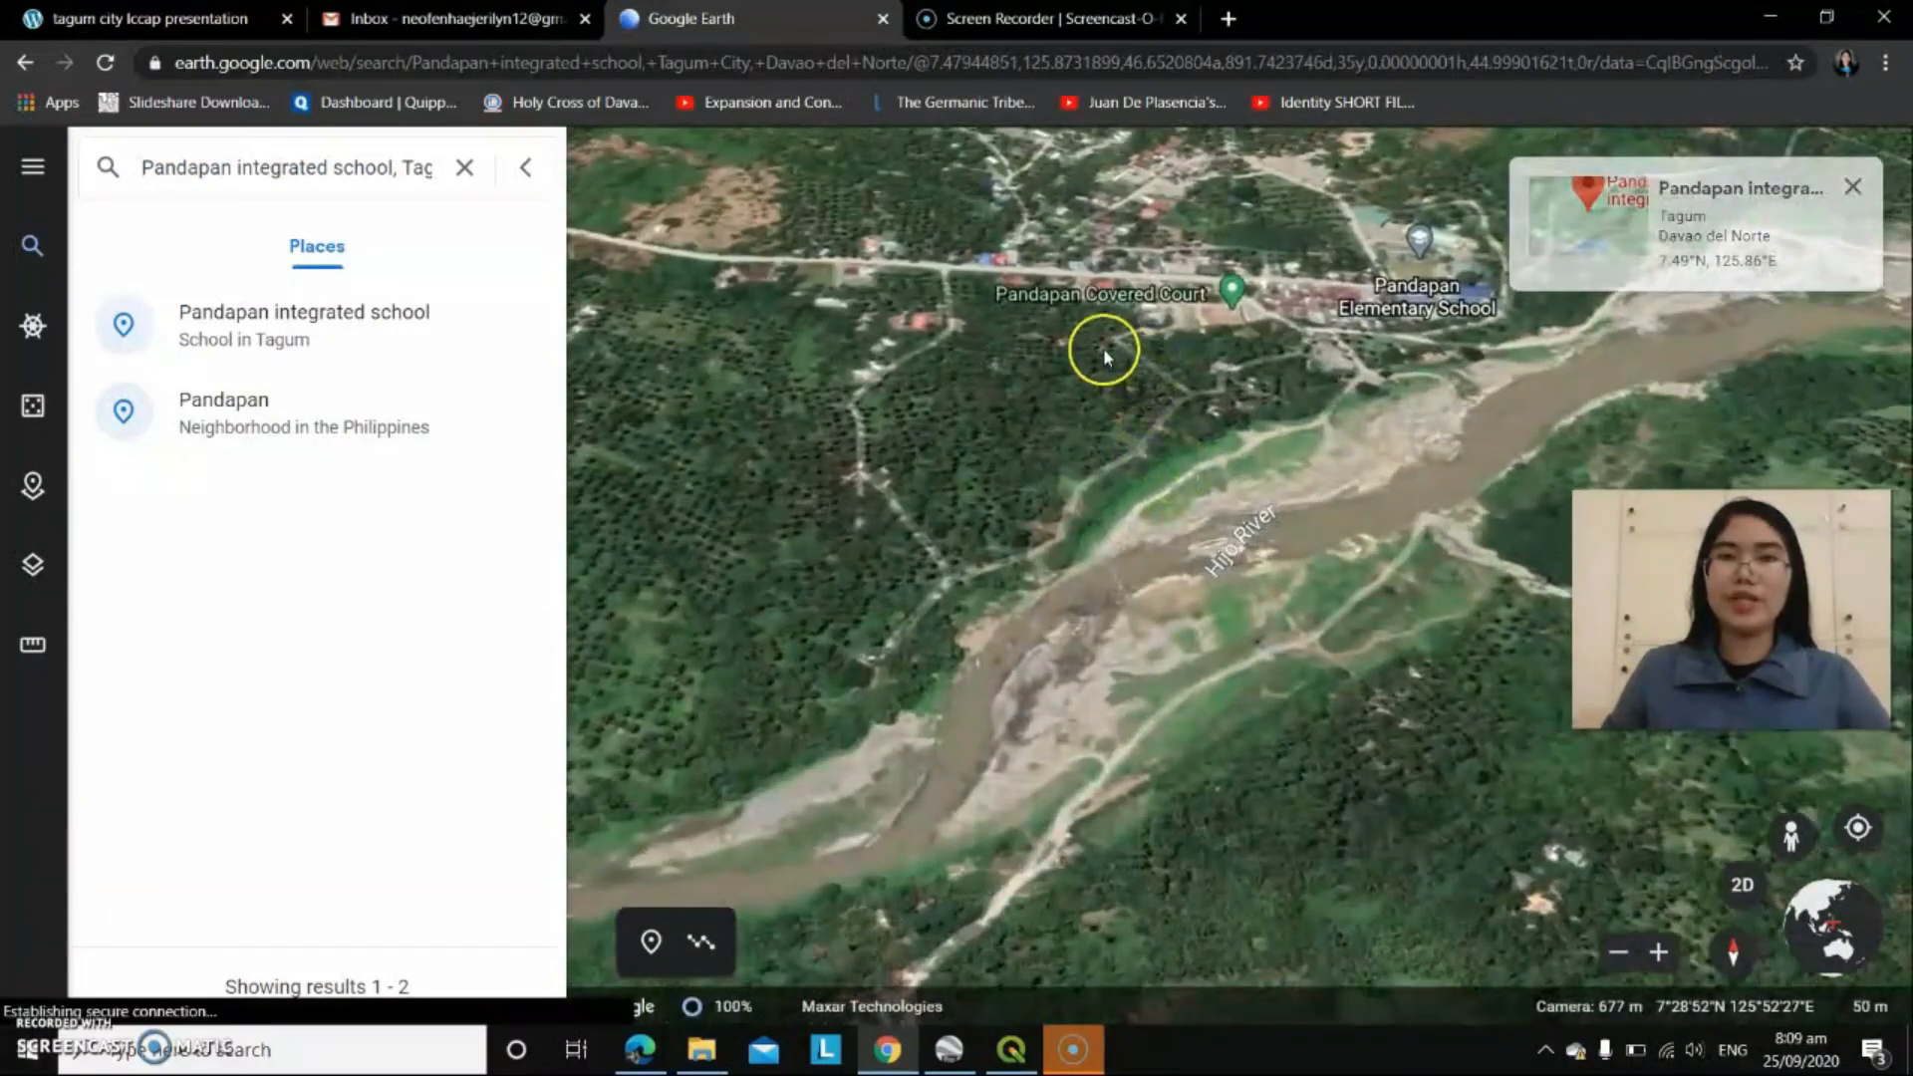
scroll(1287, 561, down, 3)
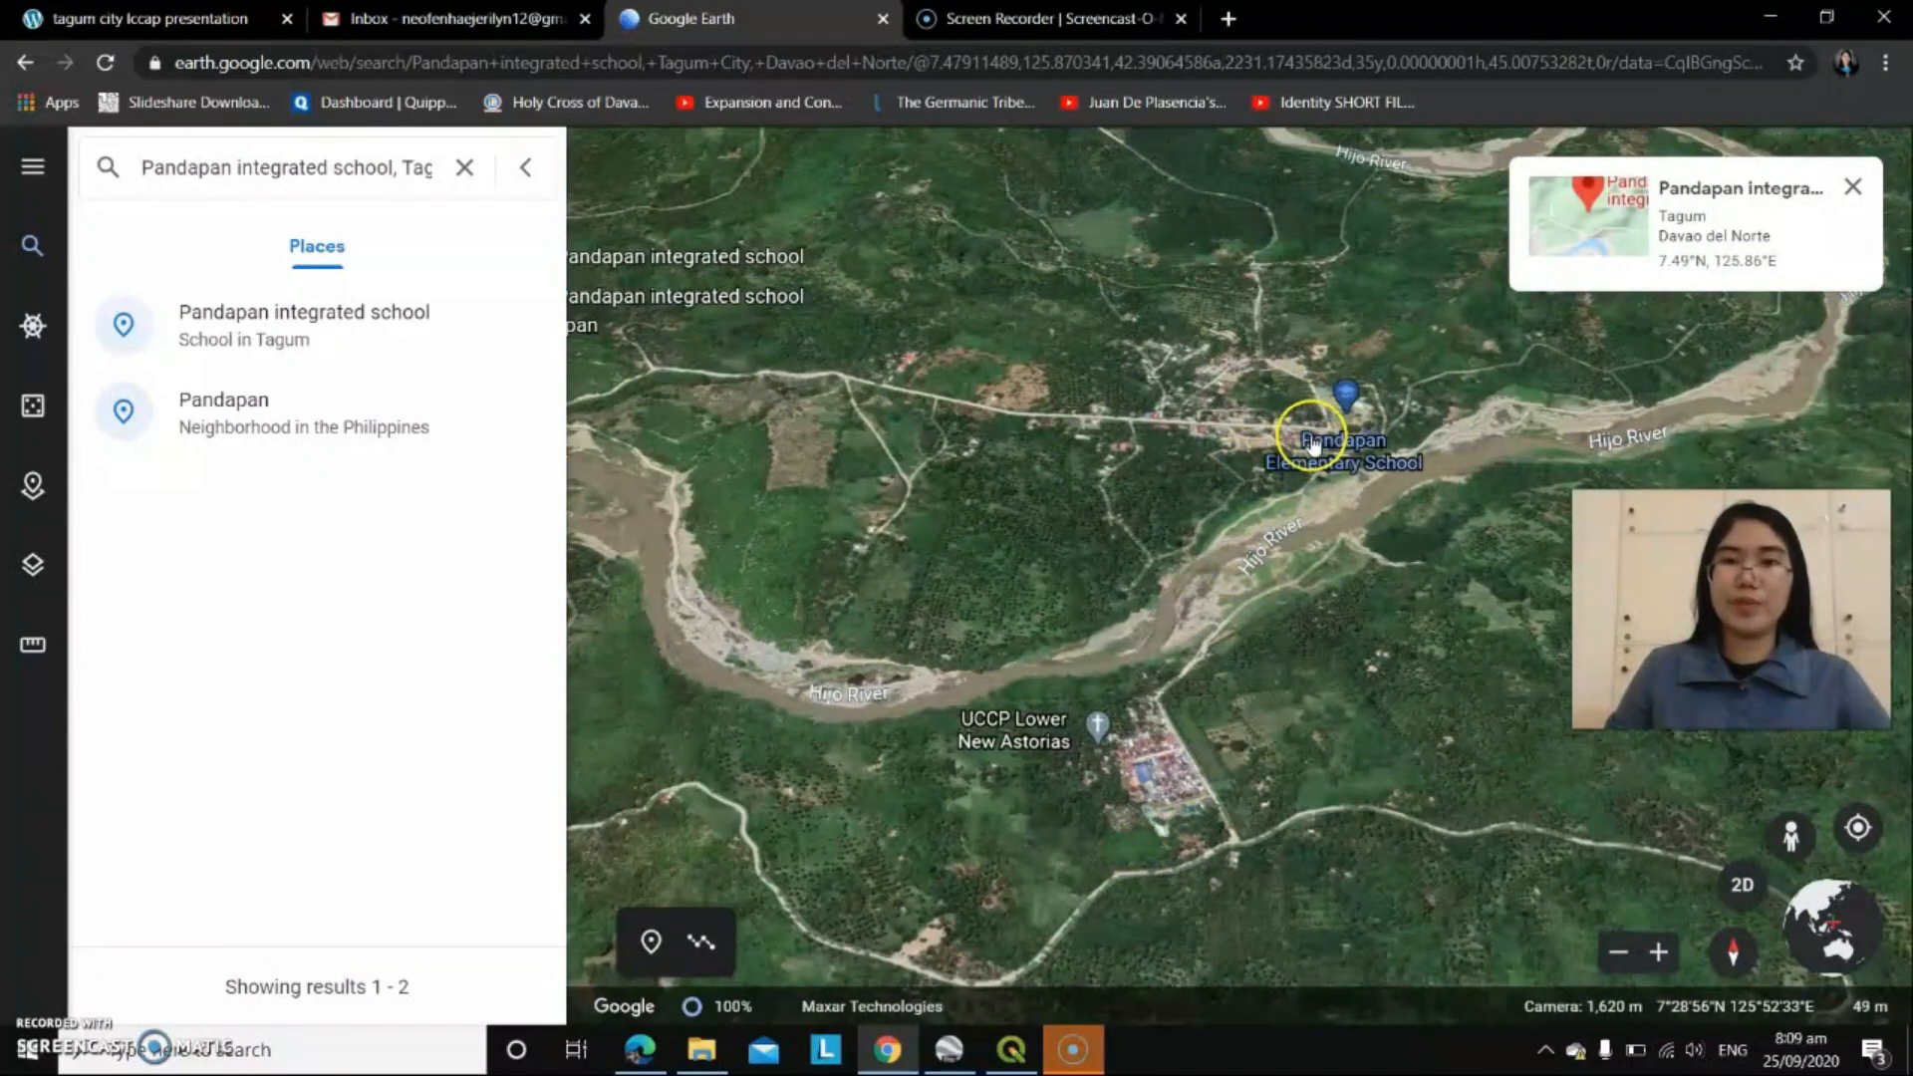
scroll(1181, 617, up, 4)
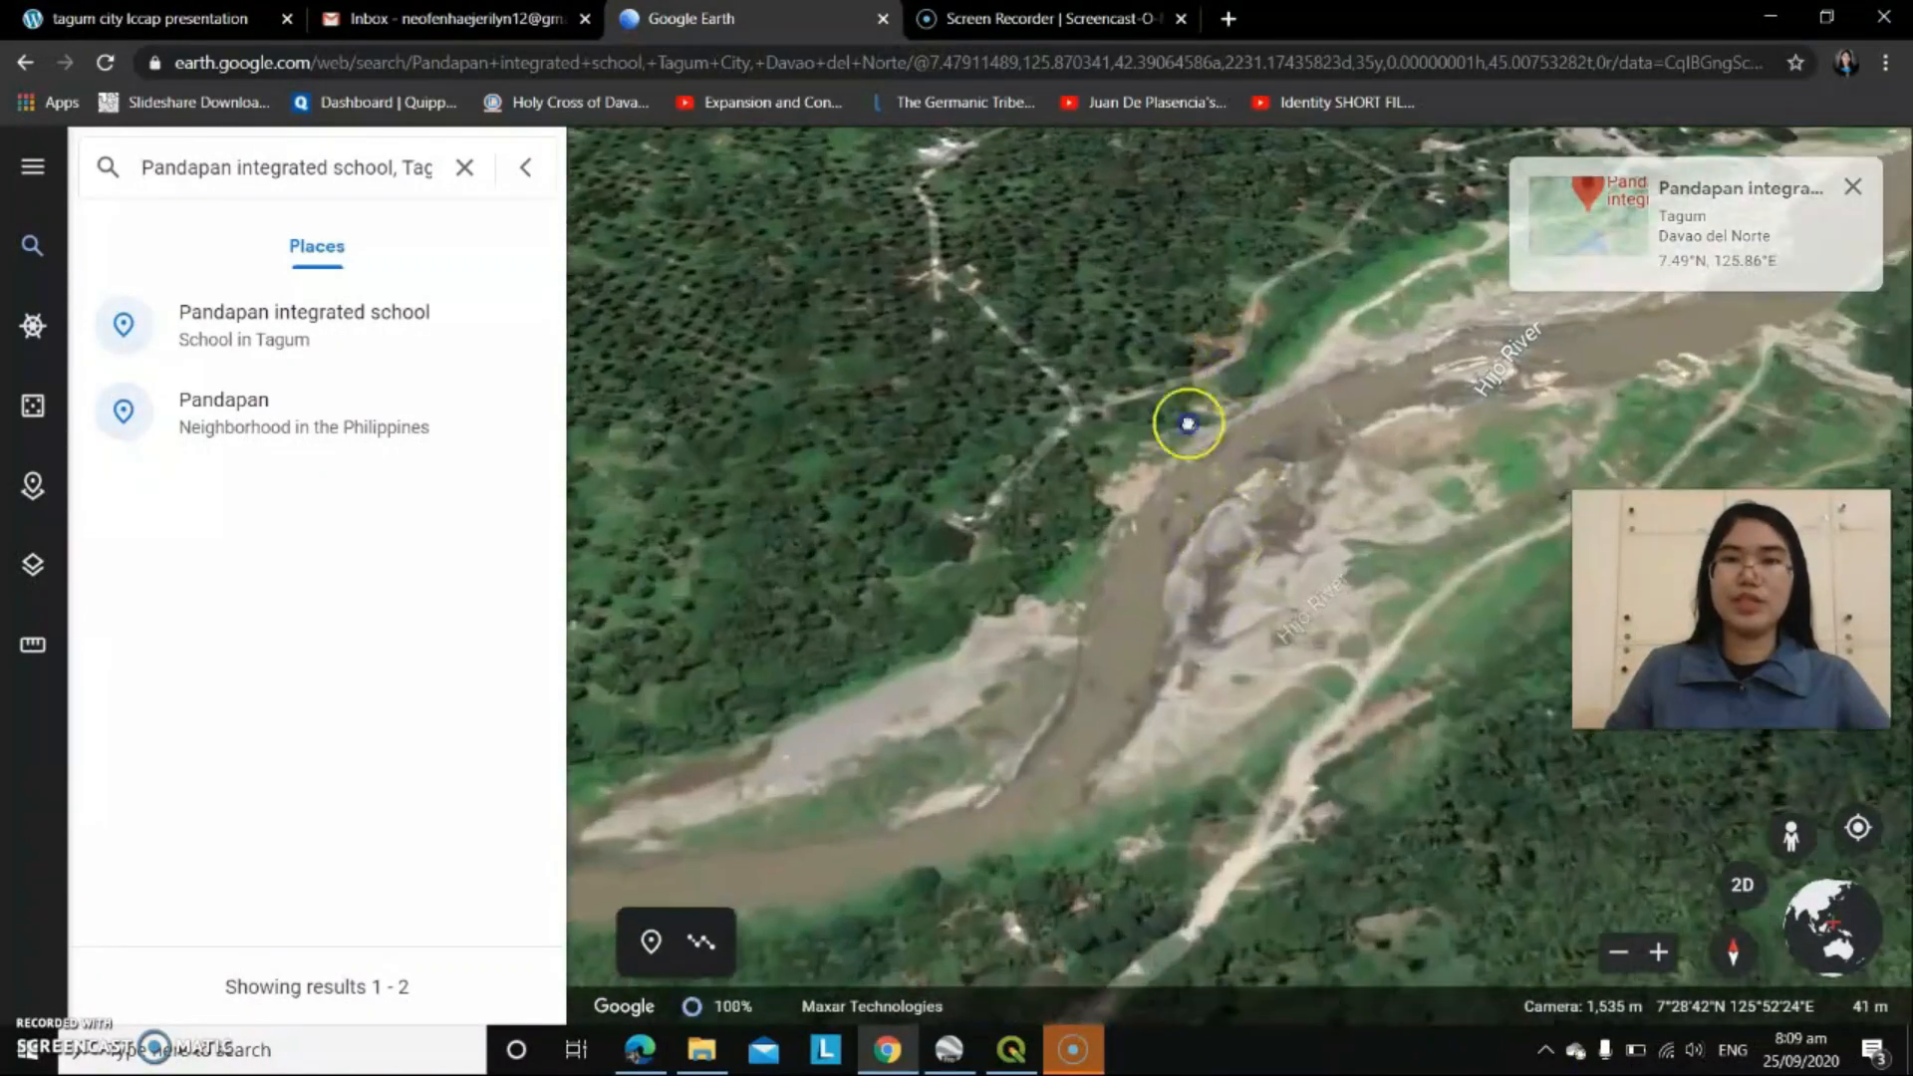
double_click(1188, 423)
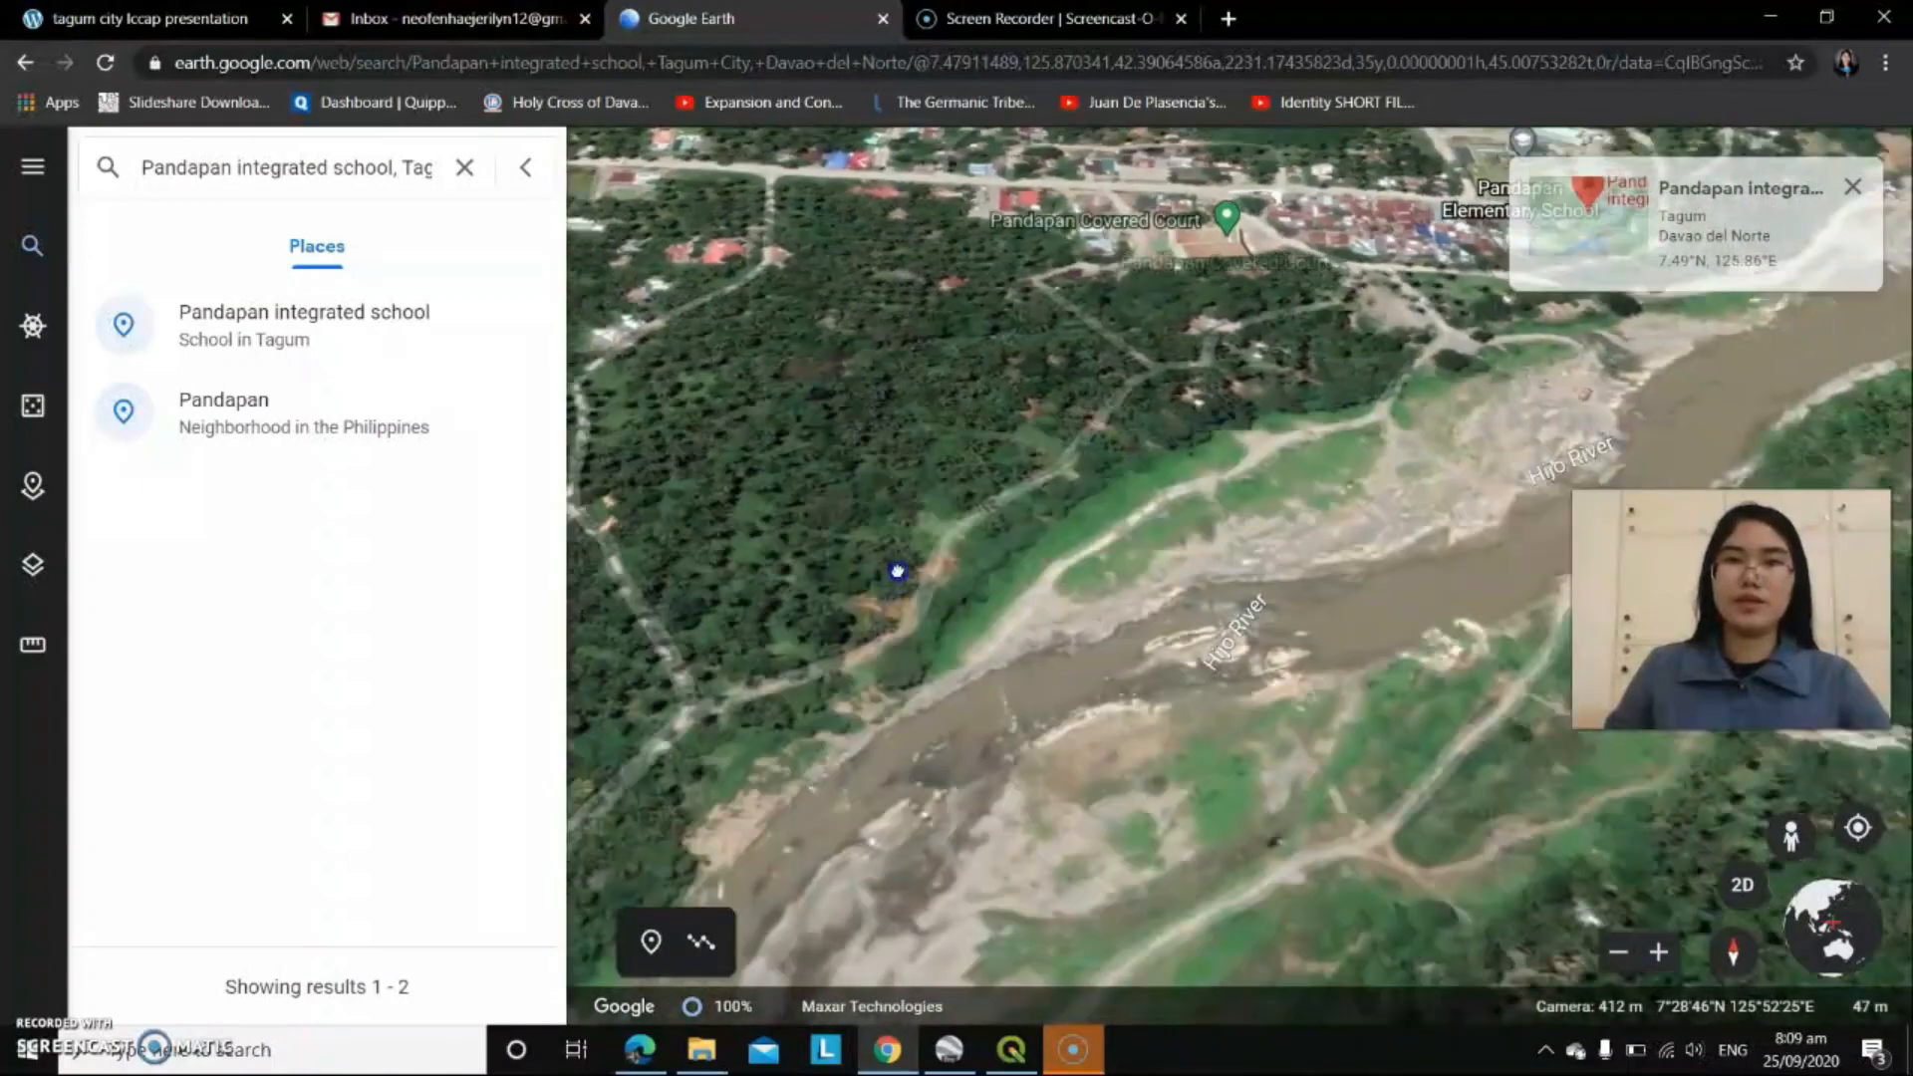
- Switch back to Google Earth Pro and start a new polygon named PANADAPAN COVERED COURT with a magenta (#ff00ff) outline
click(954, 1050)
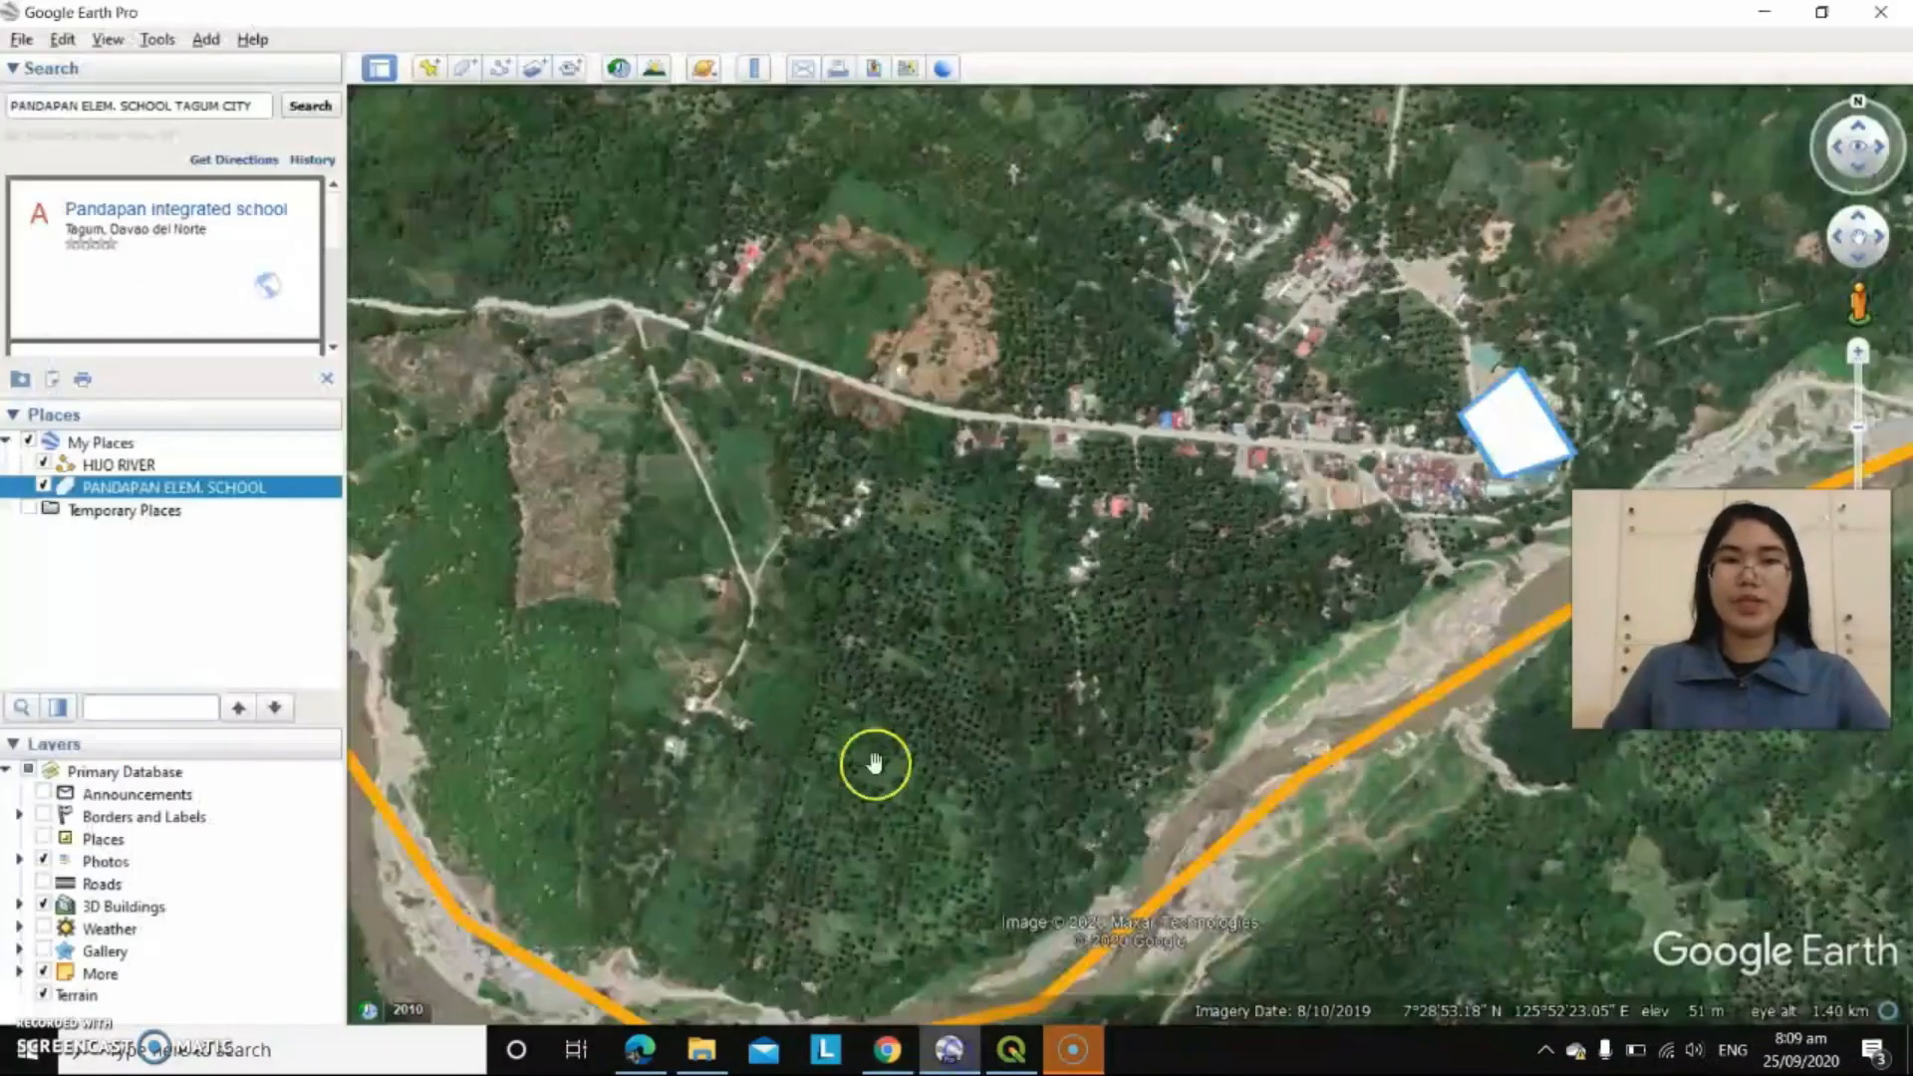
click(464, 70)
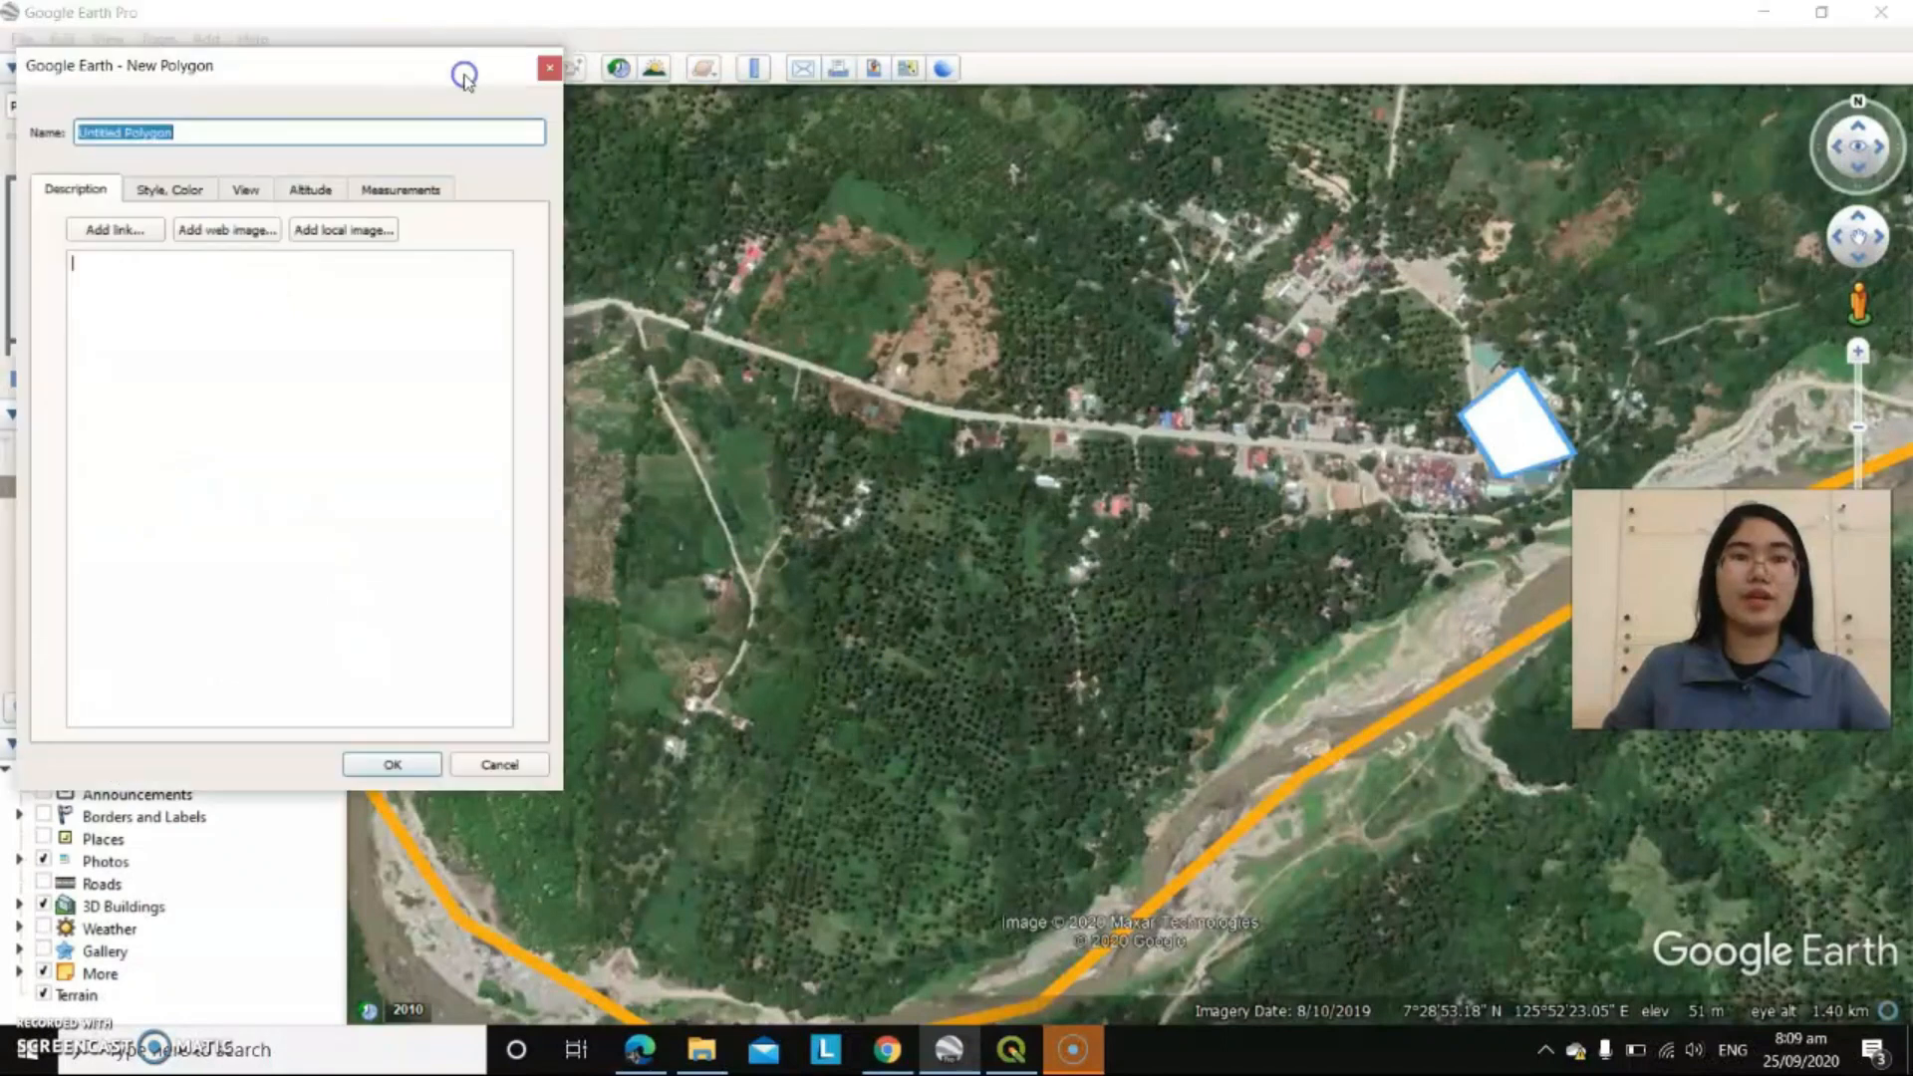
key(BackSpace)
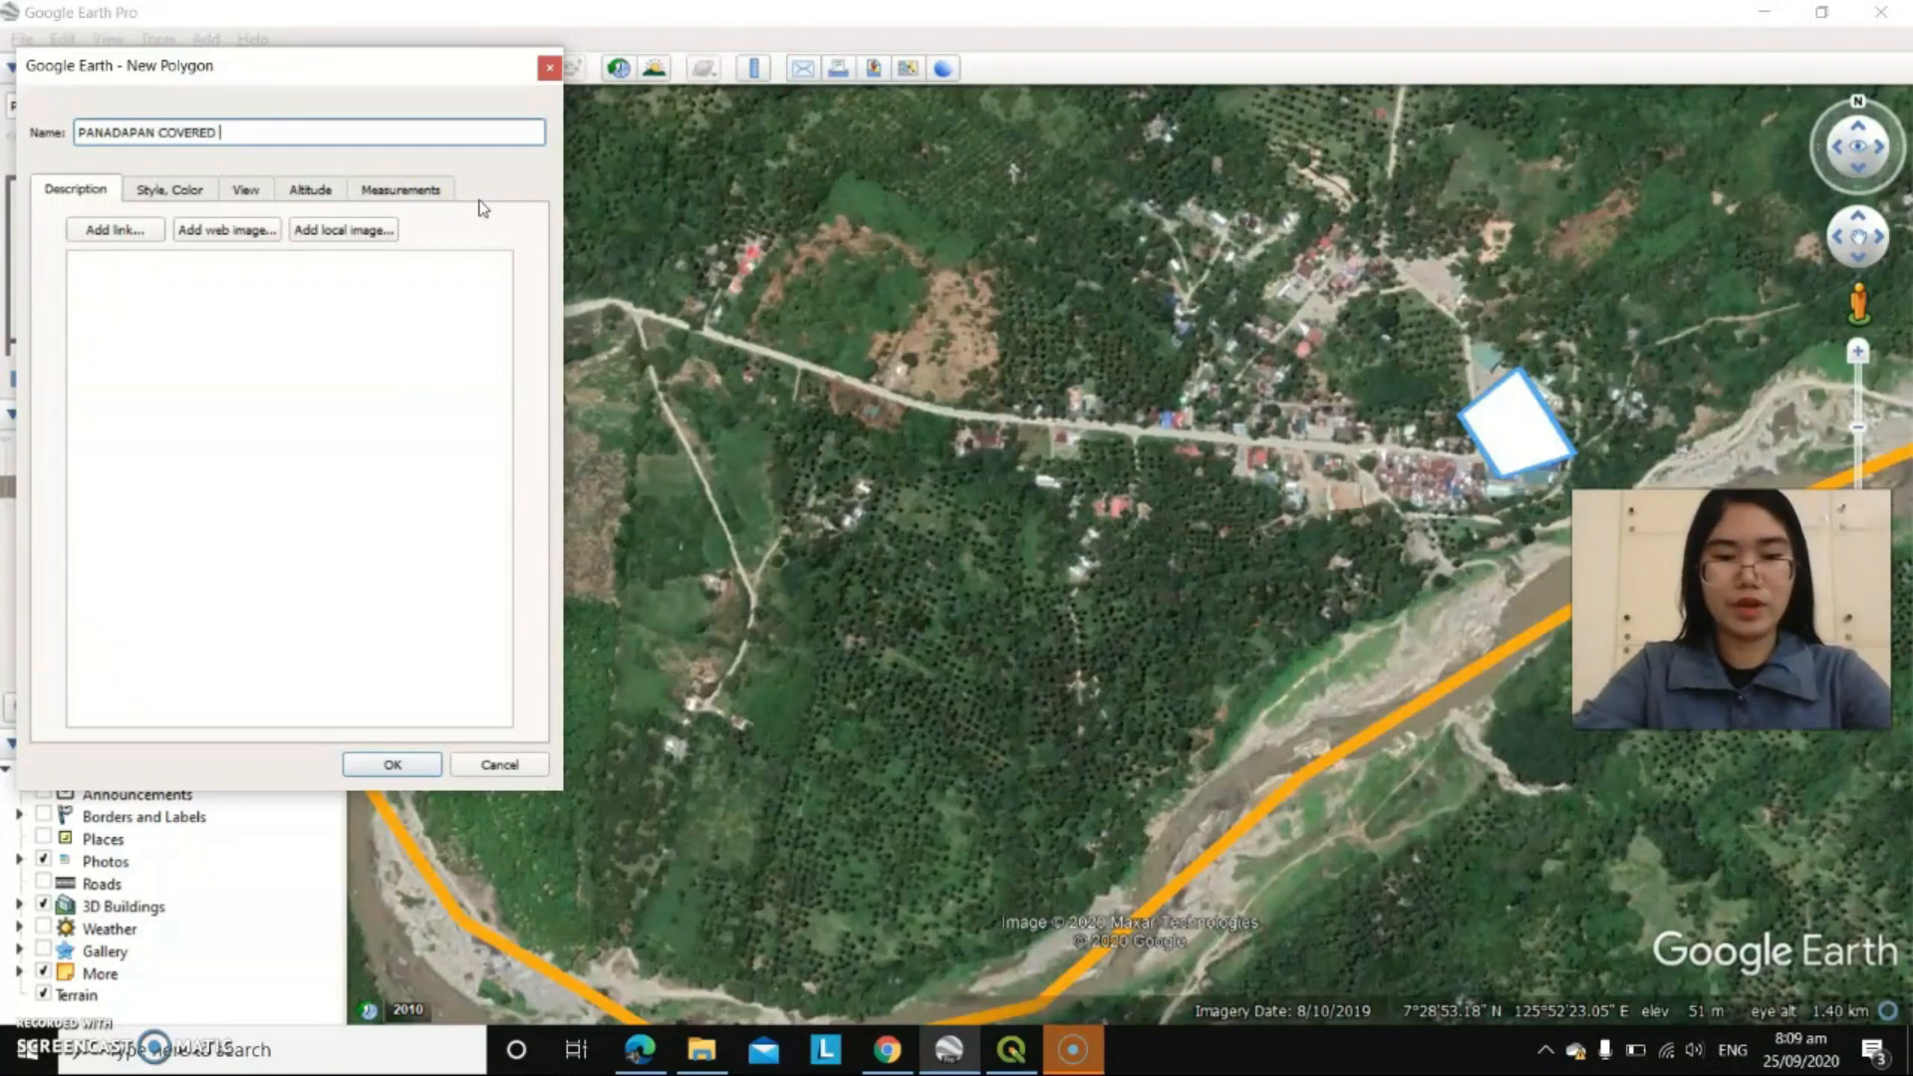
click(184, 189)
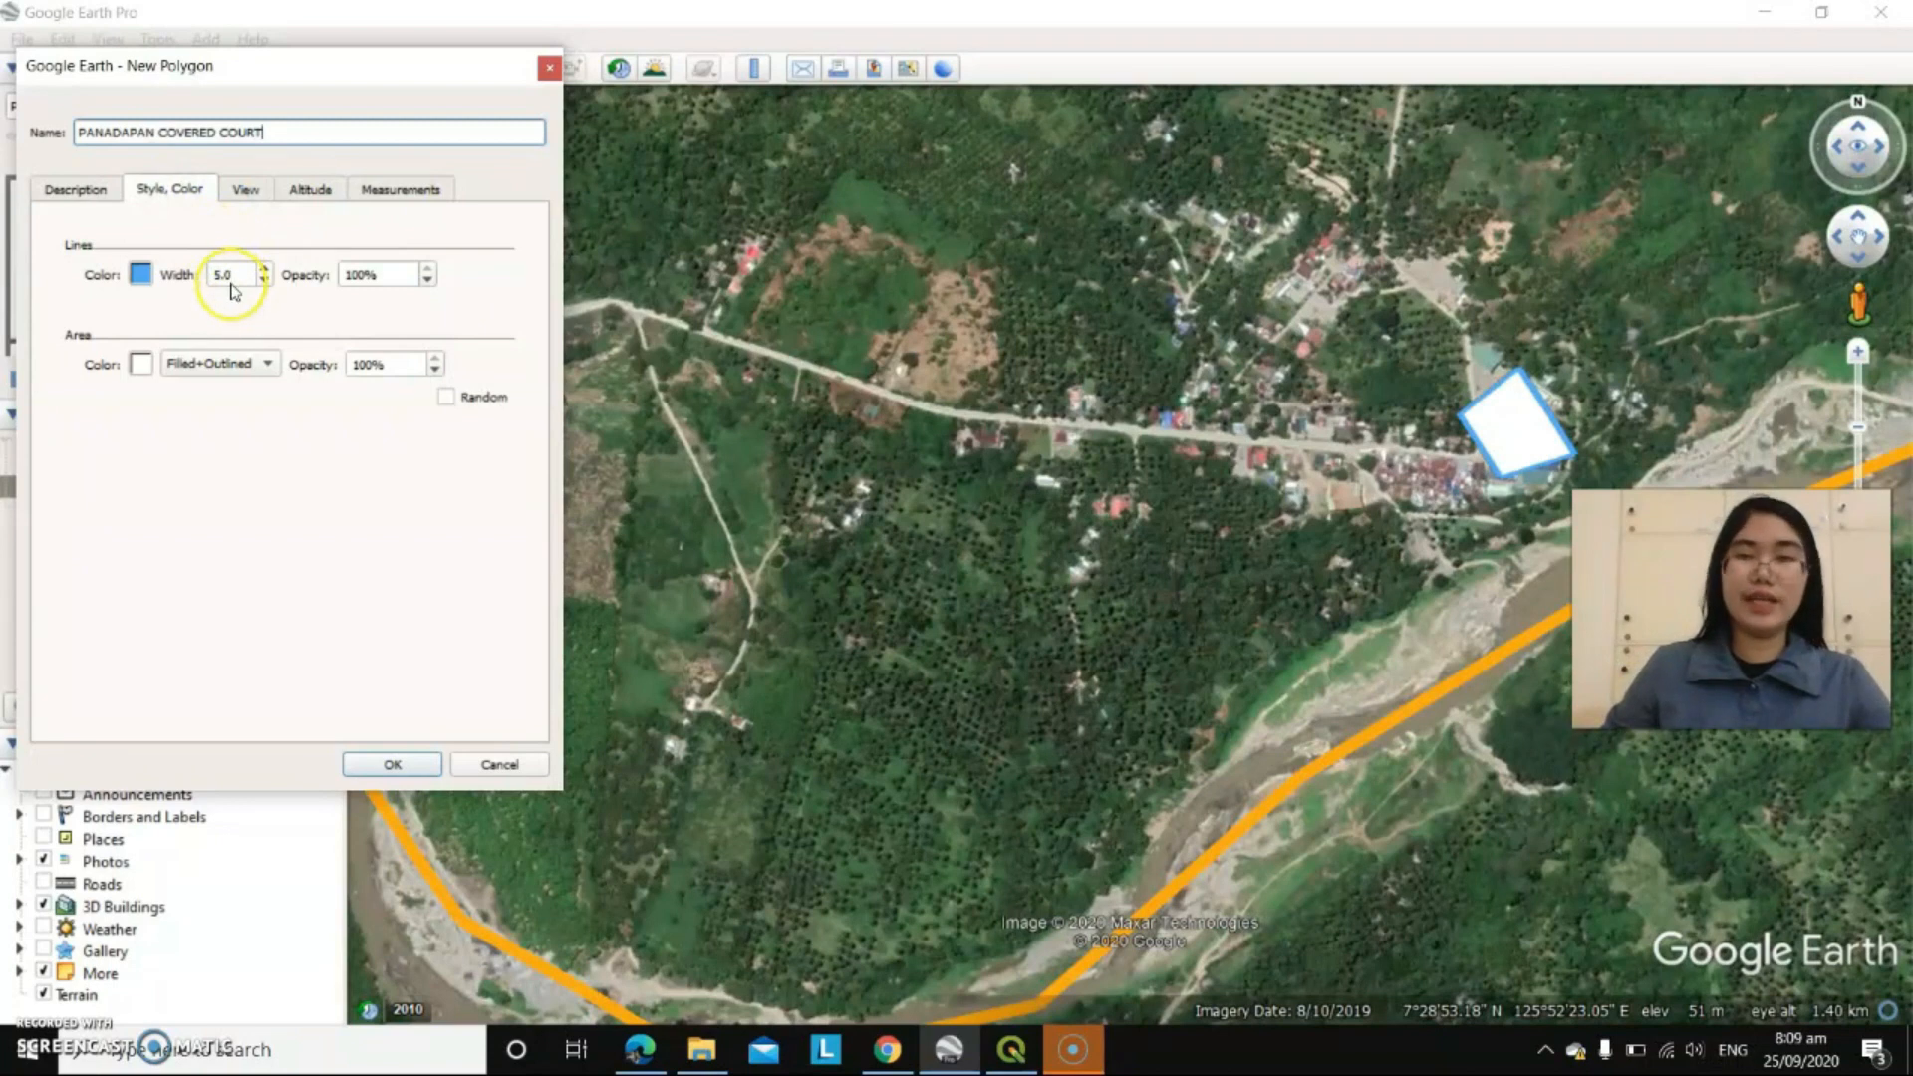
click(142, 281)
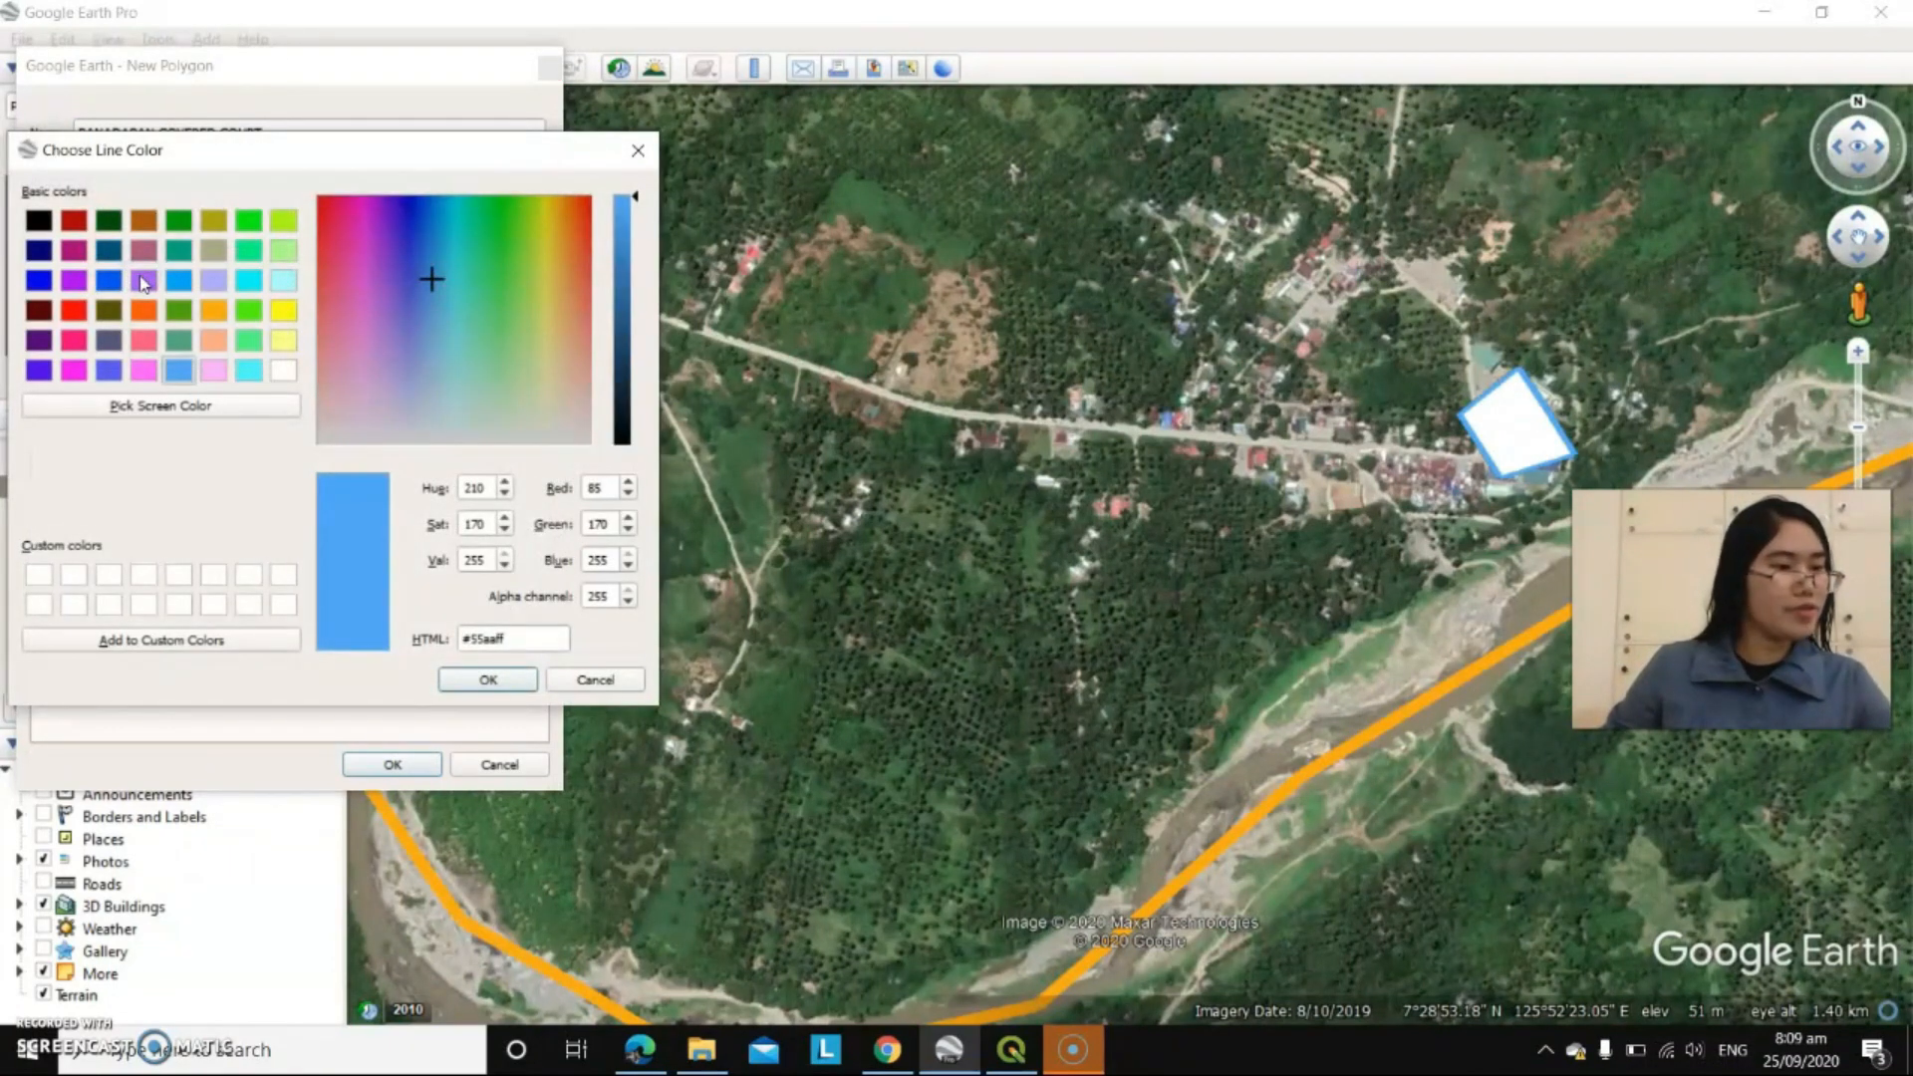
click(75, 370)
click(472, 681)
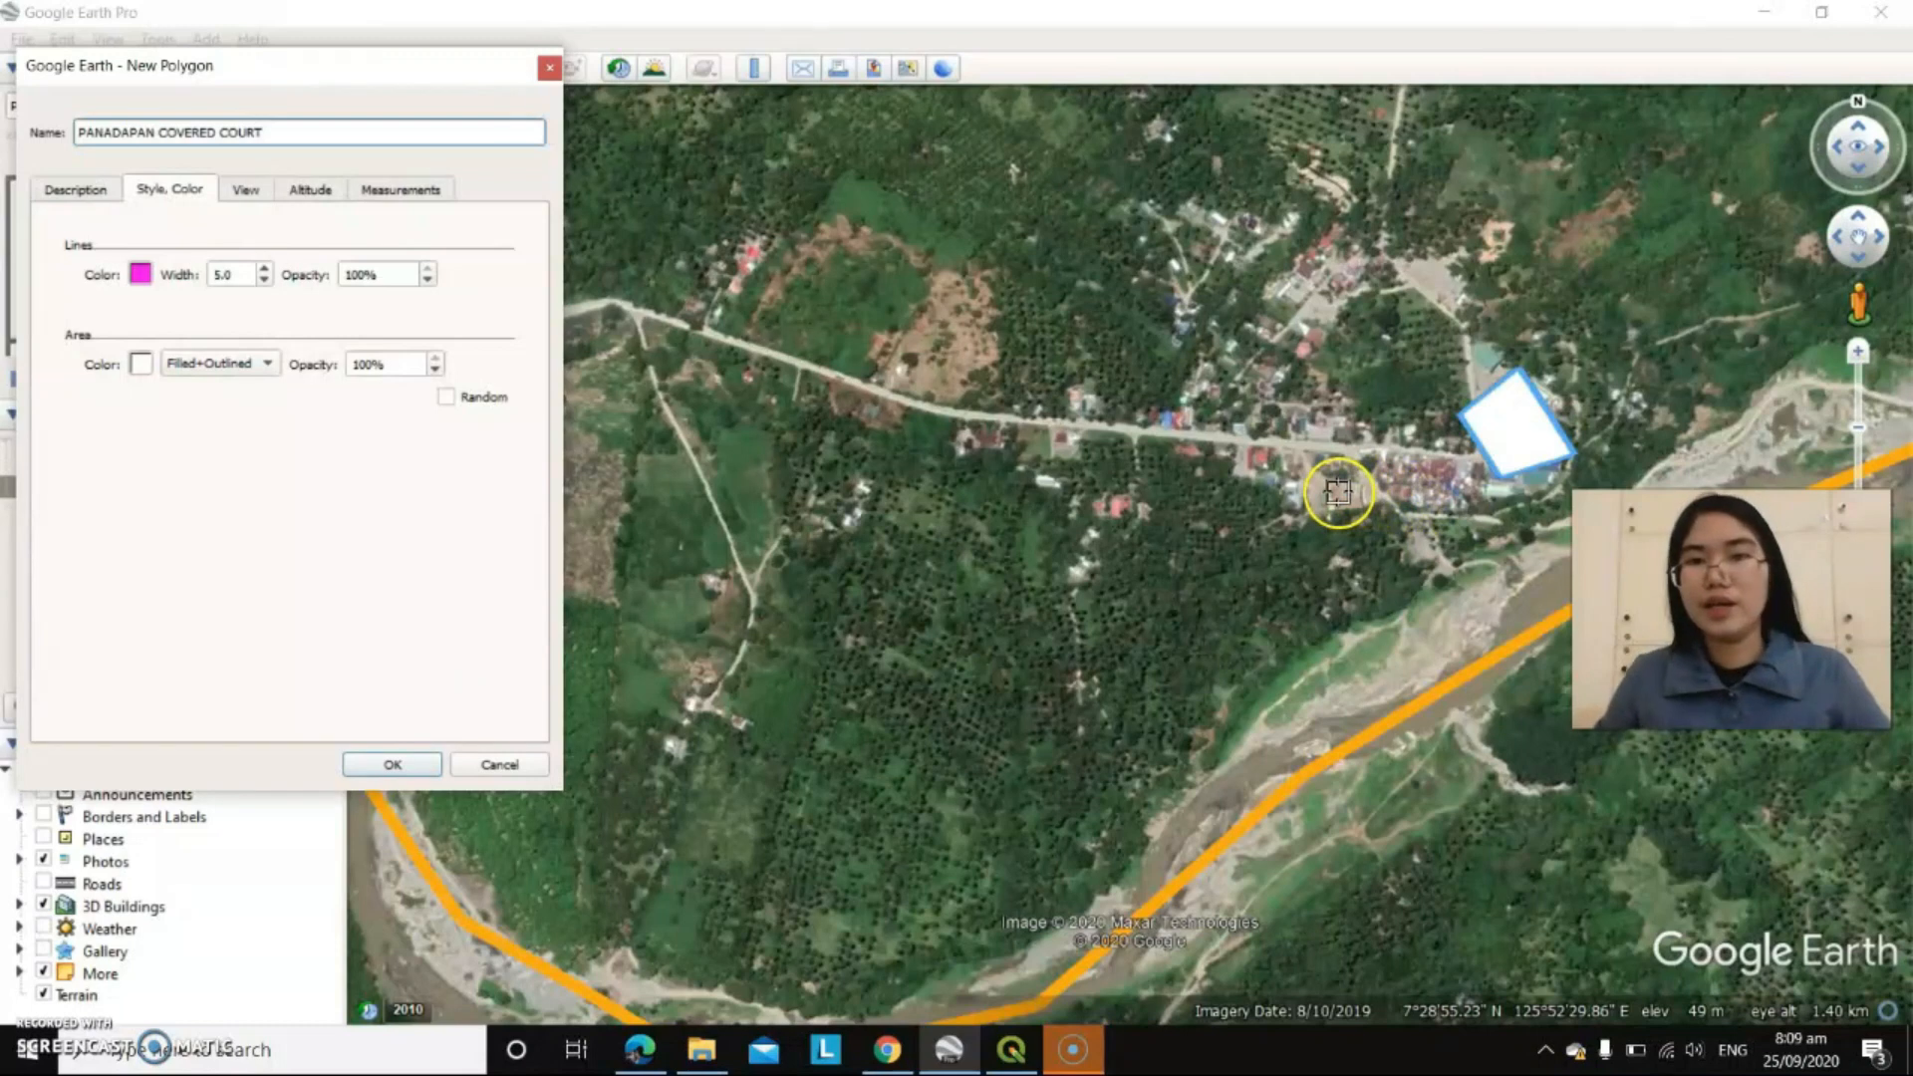
- Outline the covered court area south of the road and west of the school with a four-cornered polygon and save it
click(1303, 487)
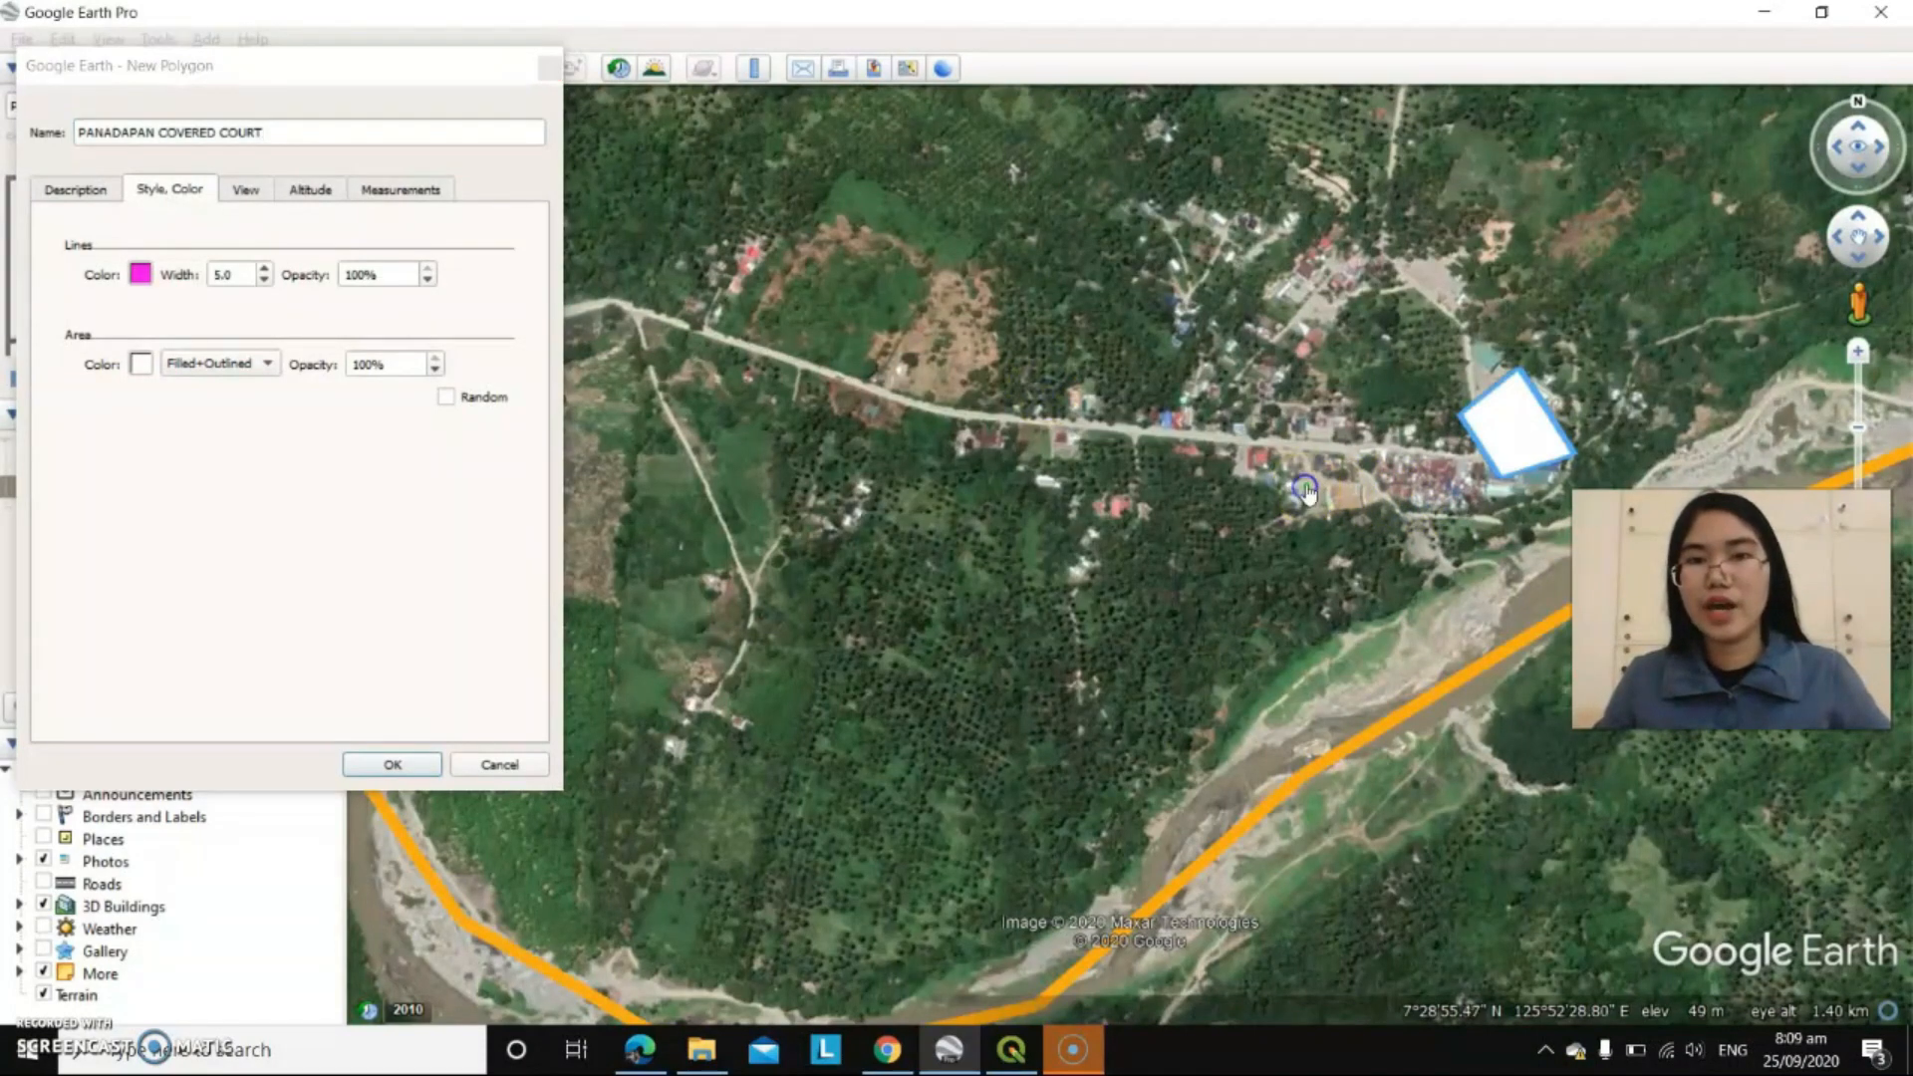
click(1390, 500)
click(1357, 526)
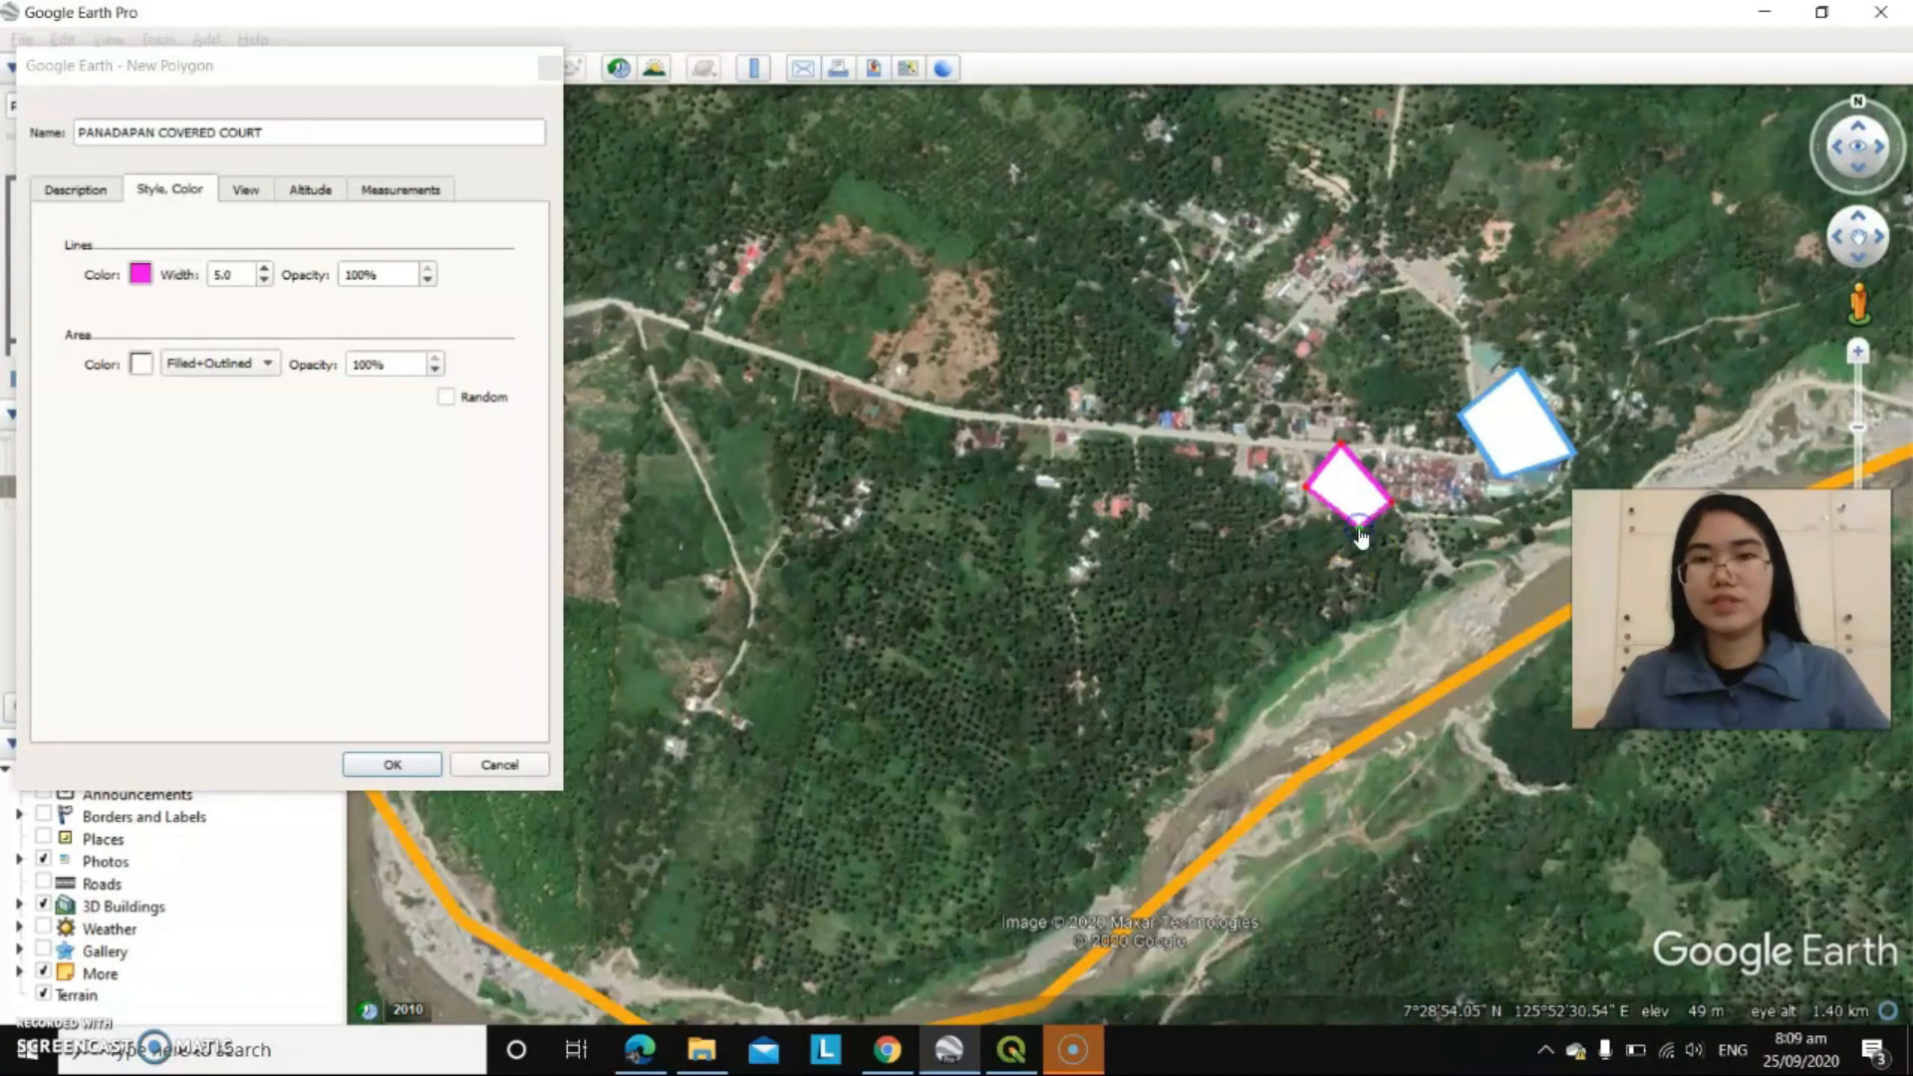
click(413, 769)
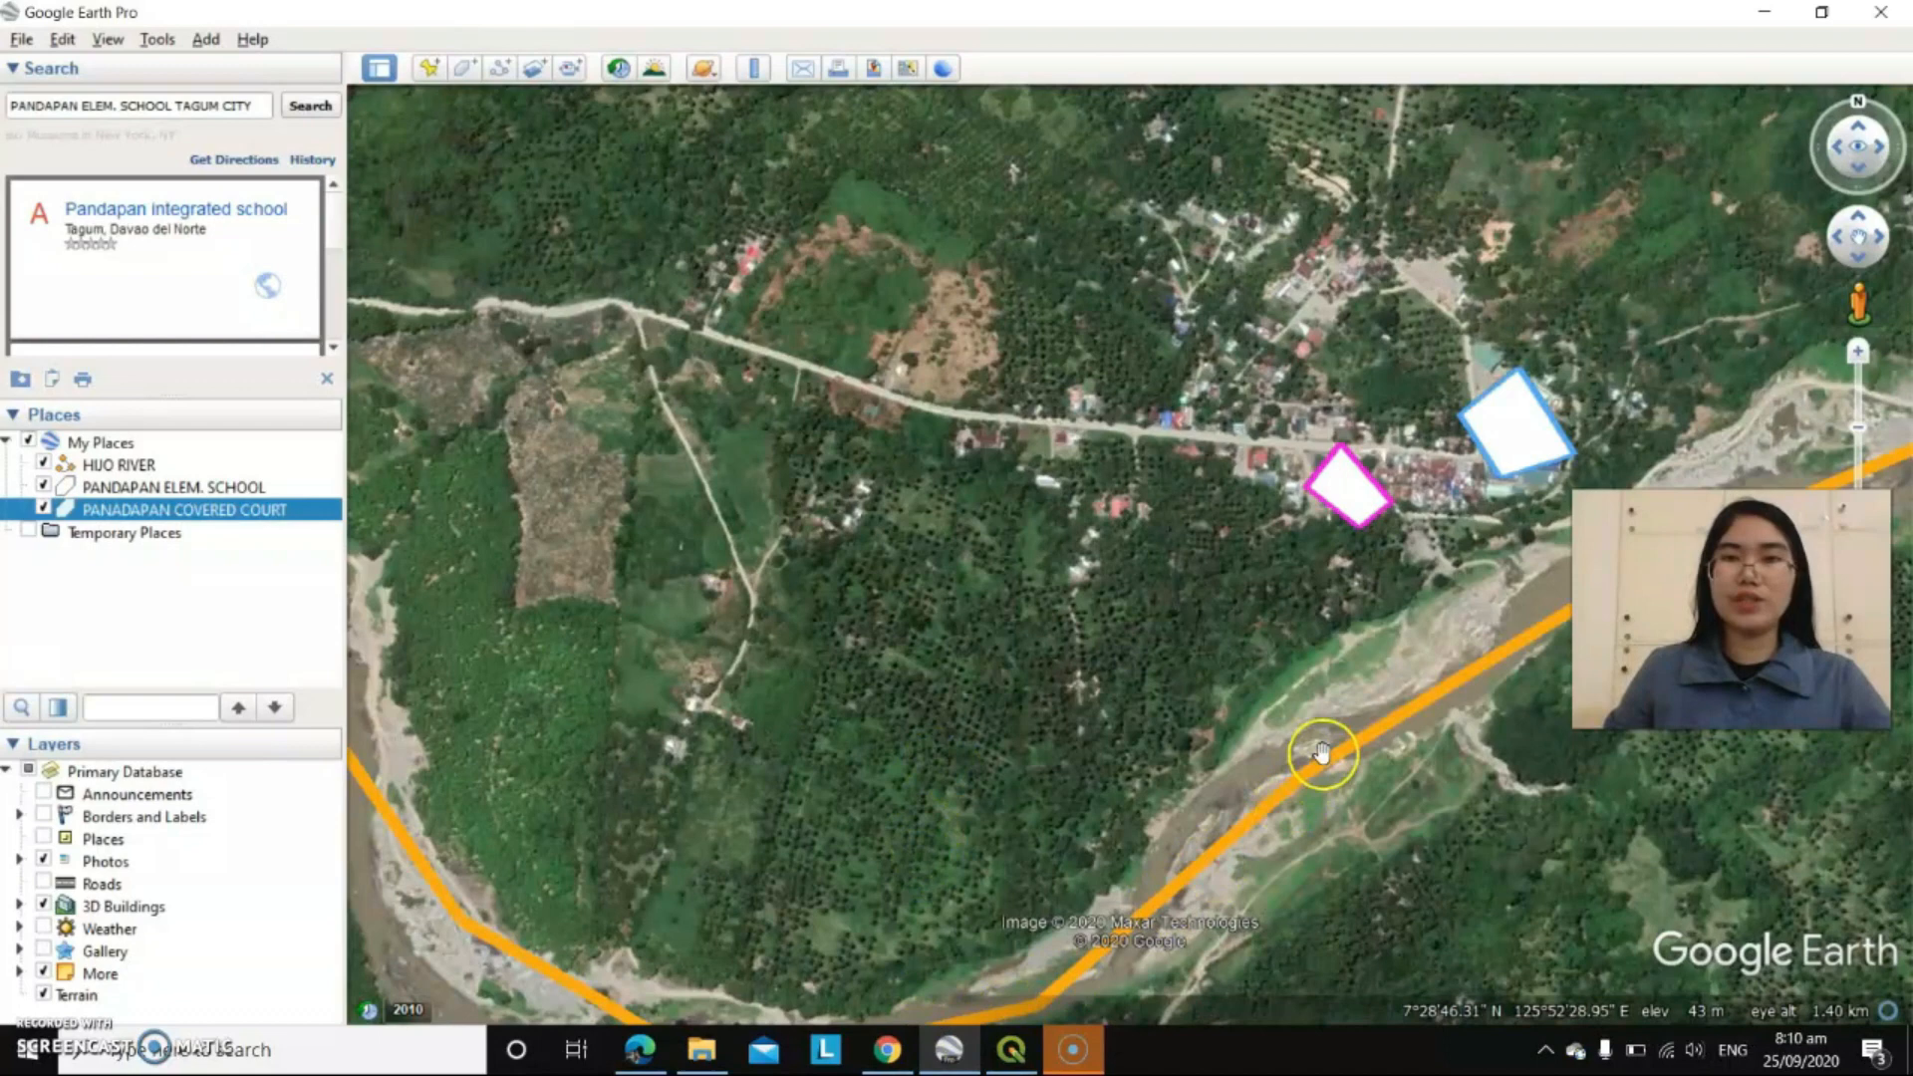
- Examine the houses and riverbank around the school and covered court polygons, including the wider course of the traced river
scroll(1471, 517, up, 3)
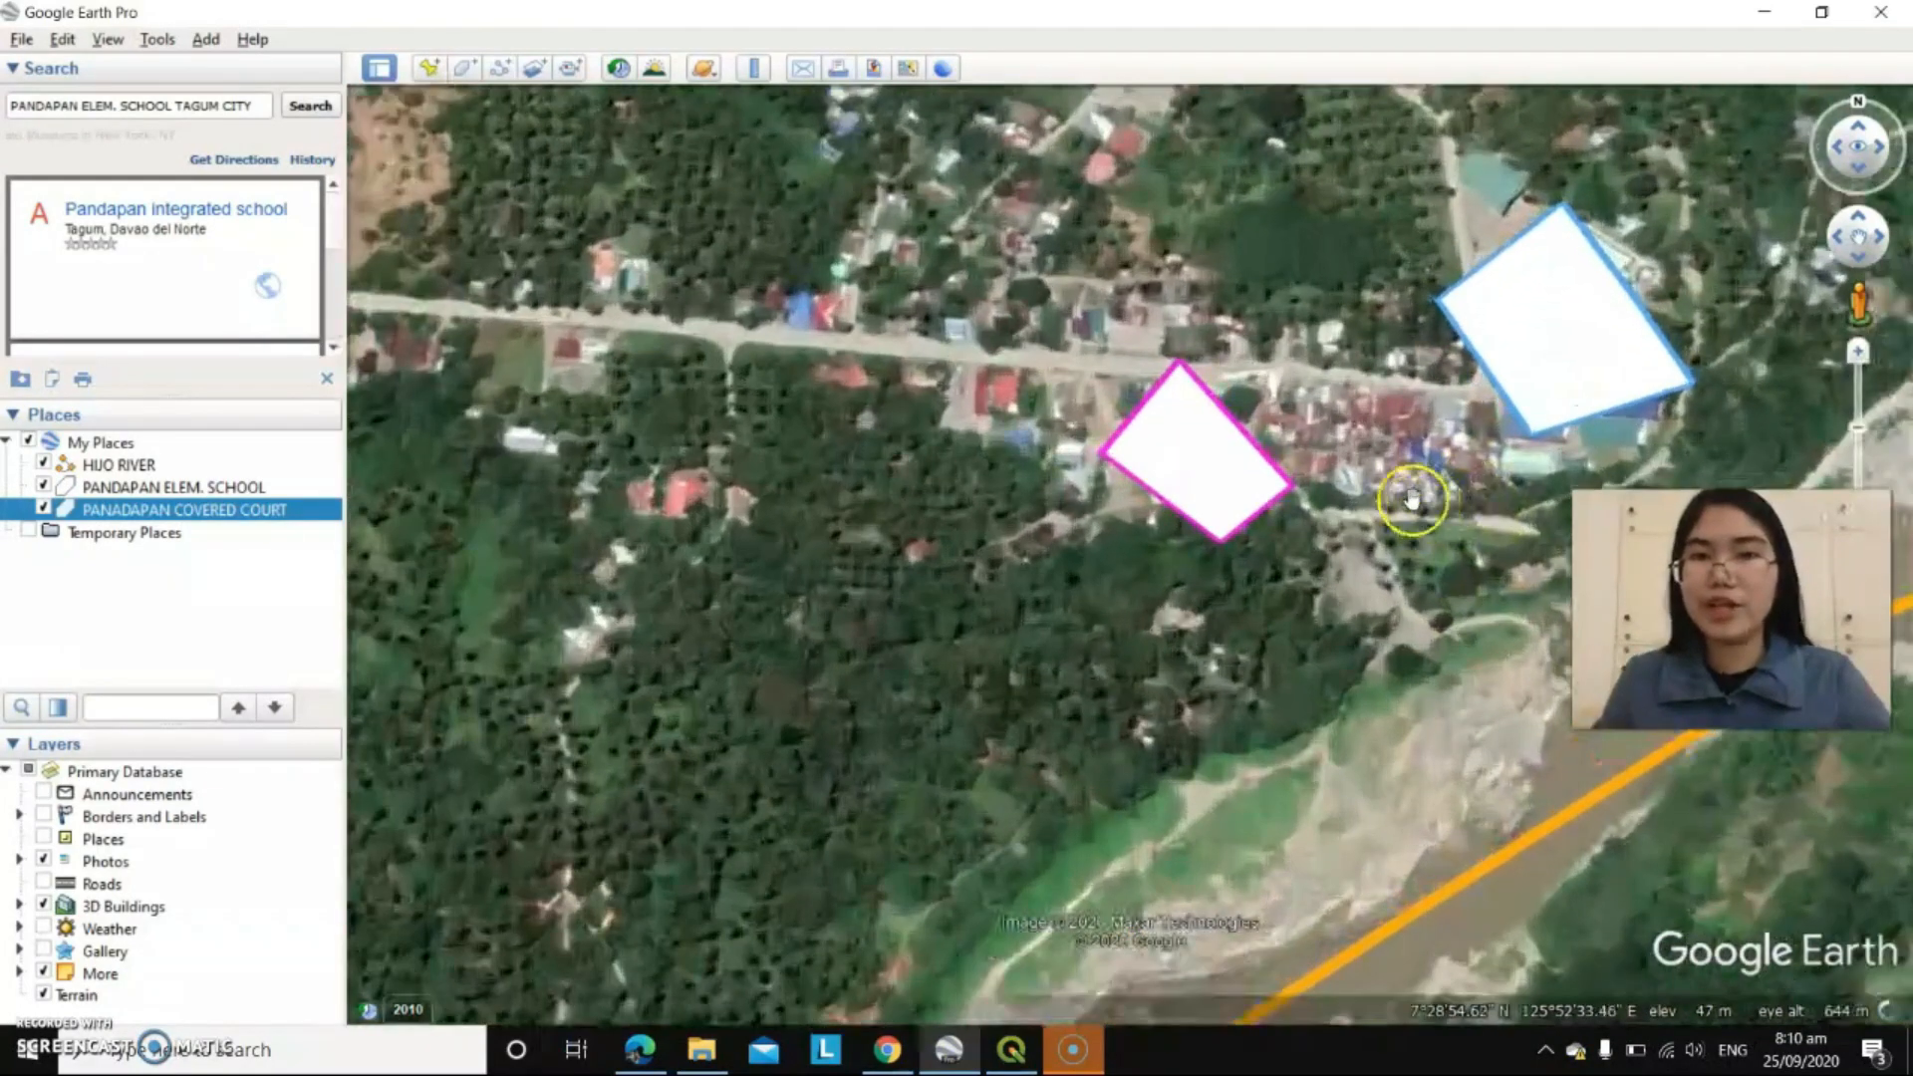
scroll(1421, 560, up, 2)
scroll(1420, 560, down, 2)
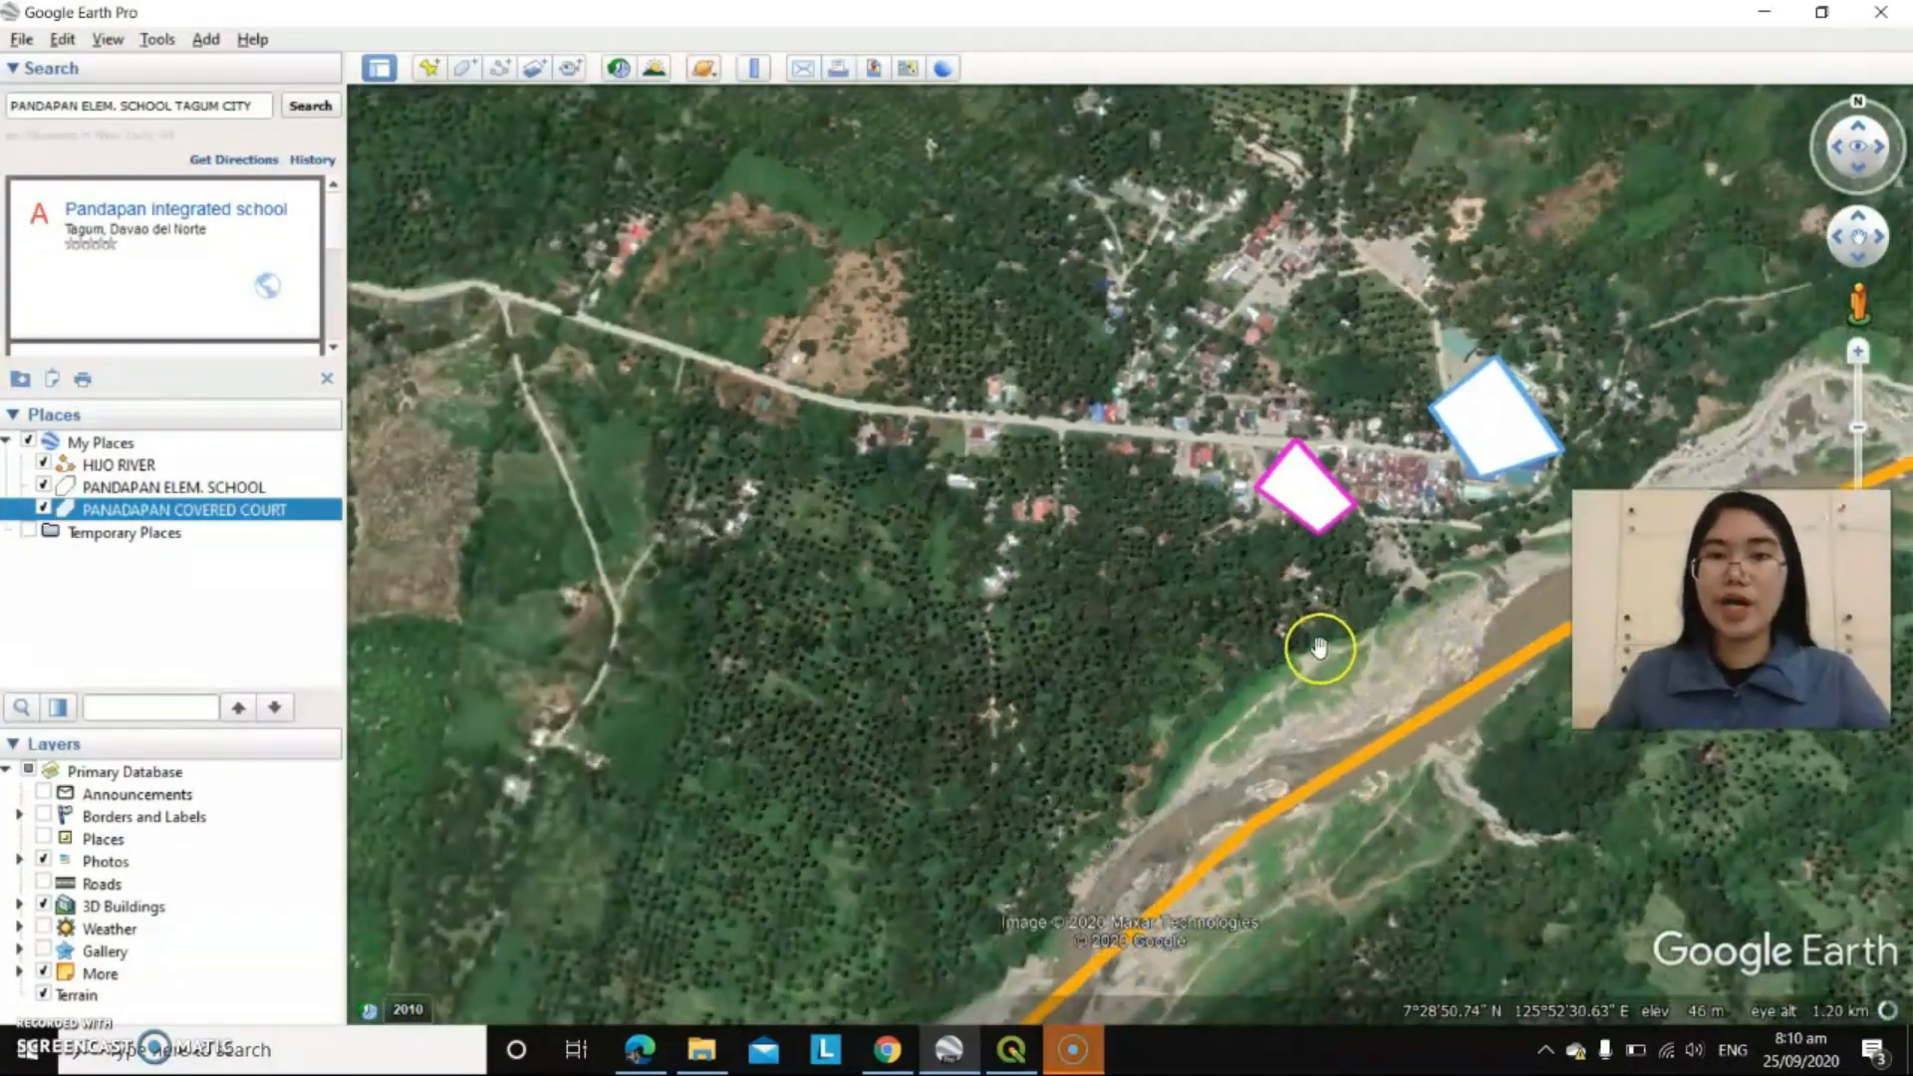
drag(1324, 649, 1064, 580)
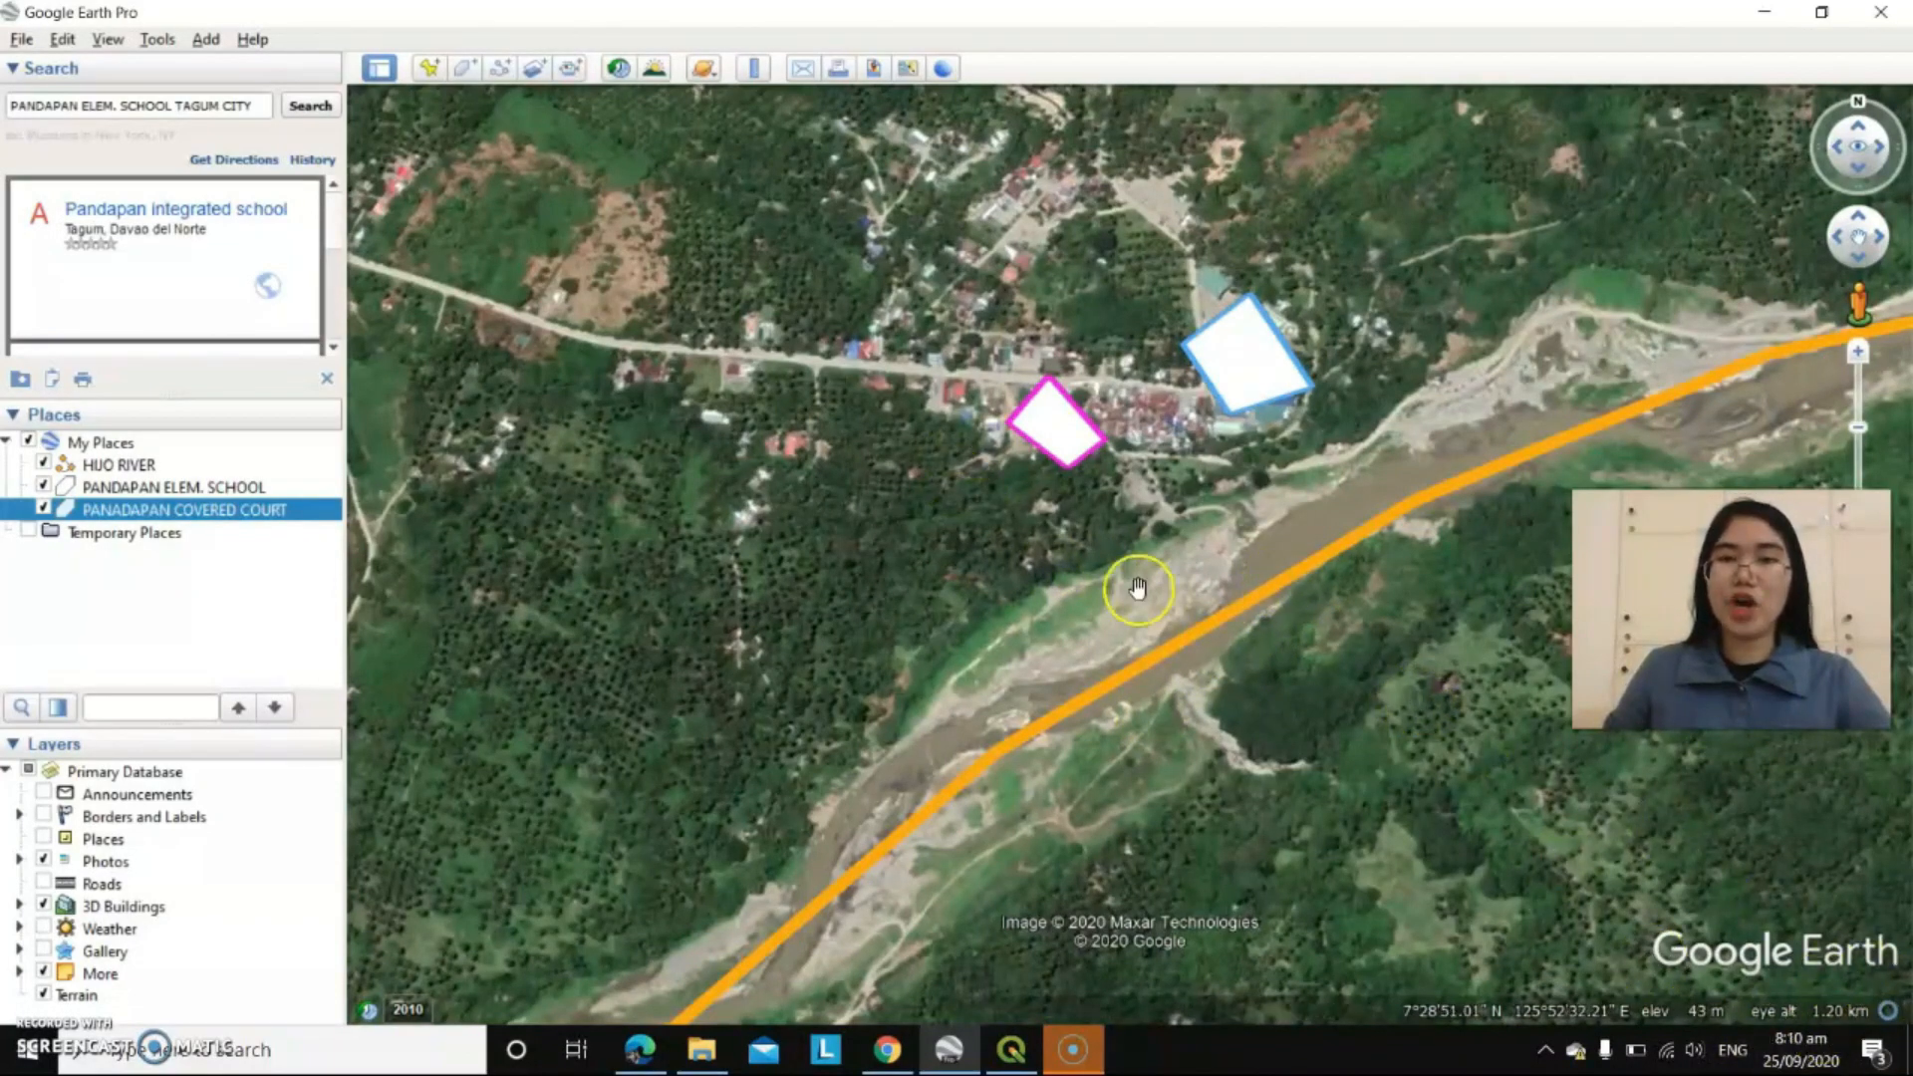
scroll(1096, 543, up, 3)
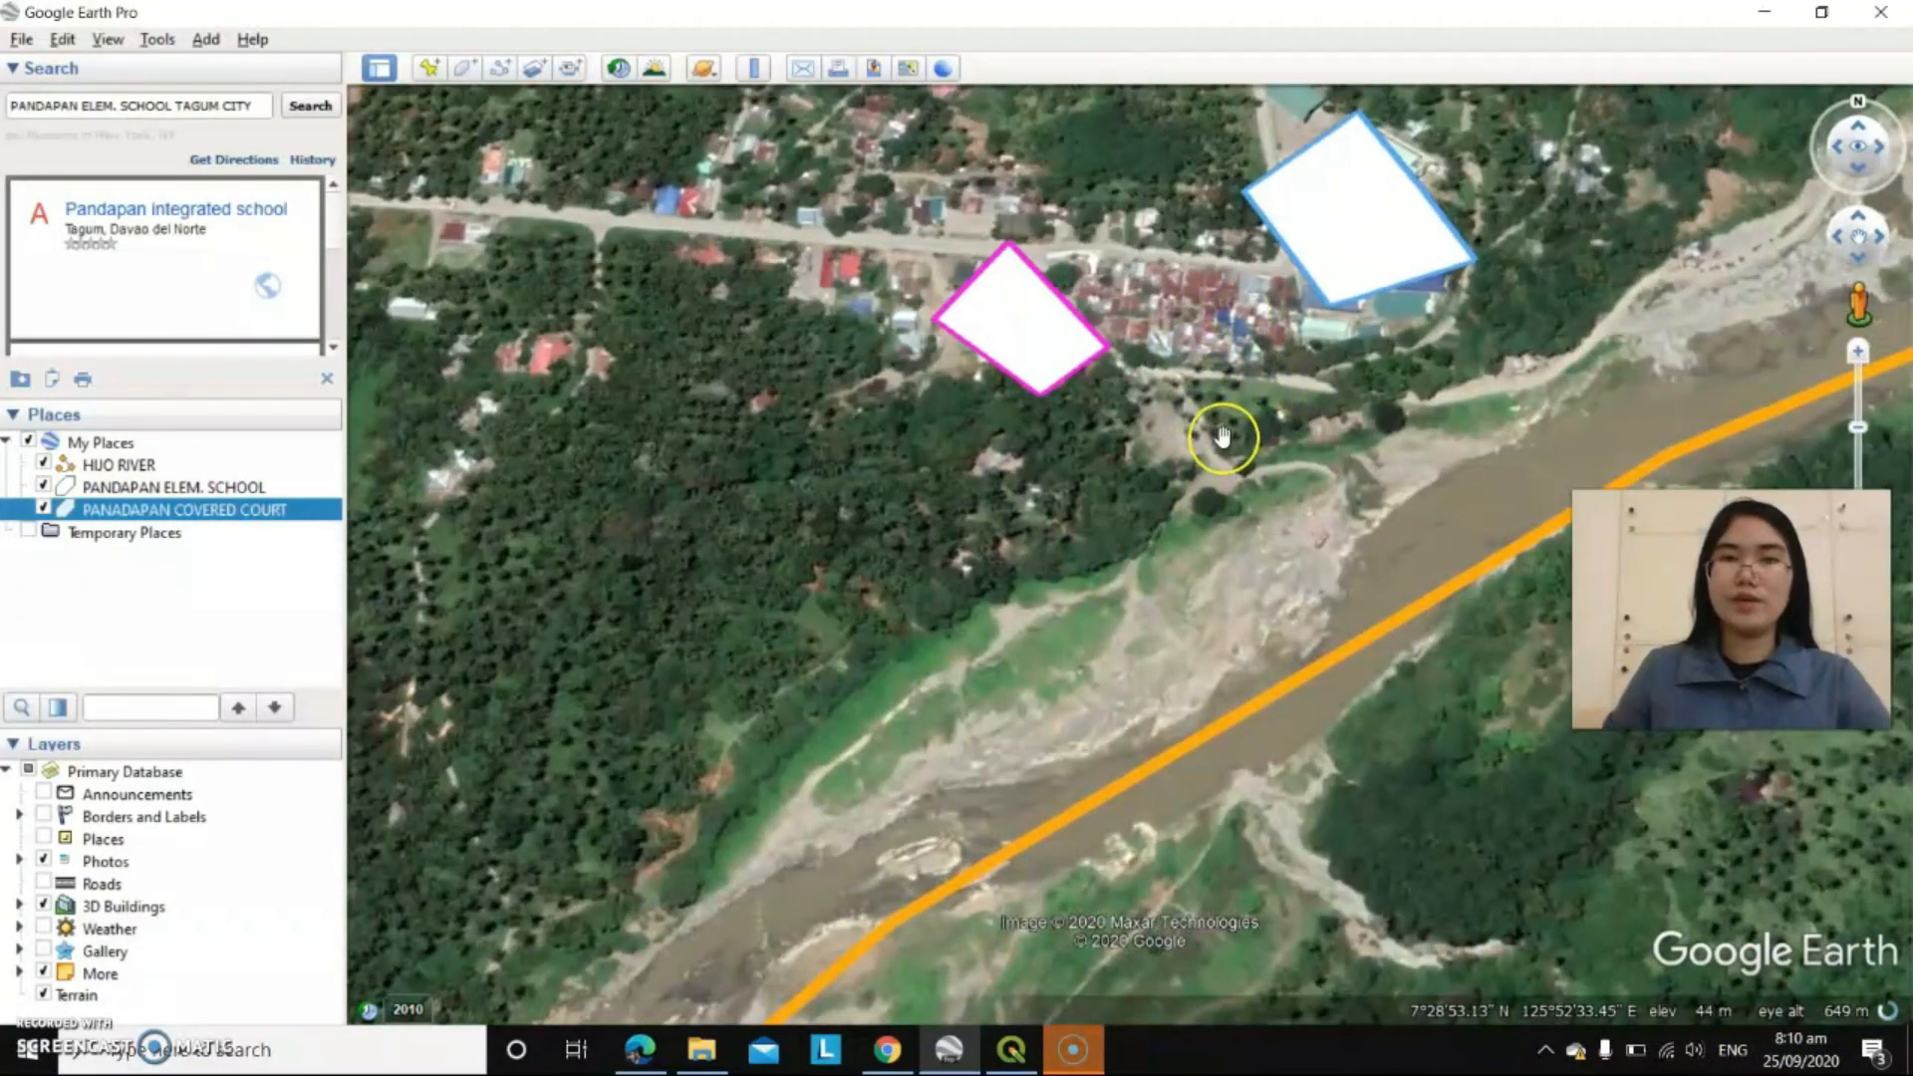
scroll(1225, 429, down, 3)
scroll(1225, 432, down, 1)
scroll(1306, 476, down, 2)
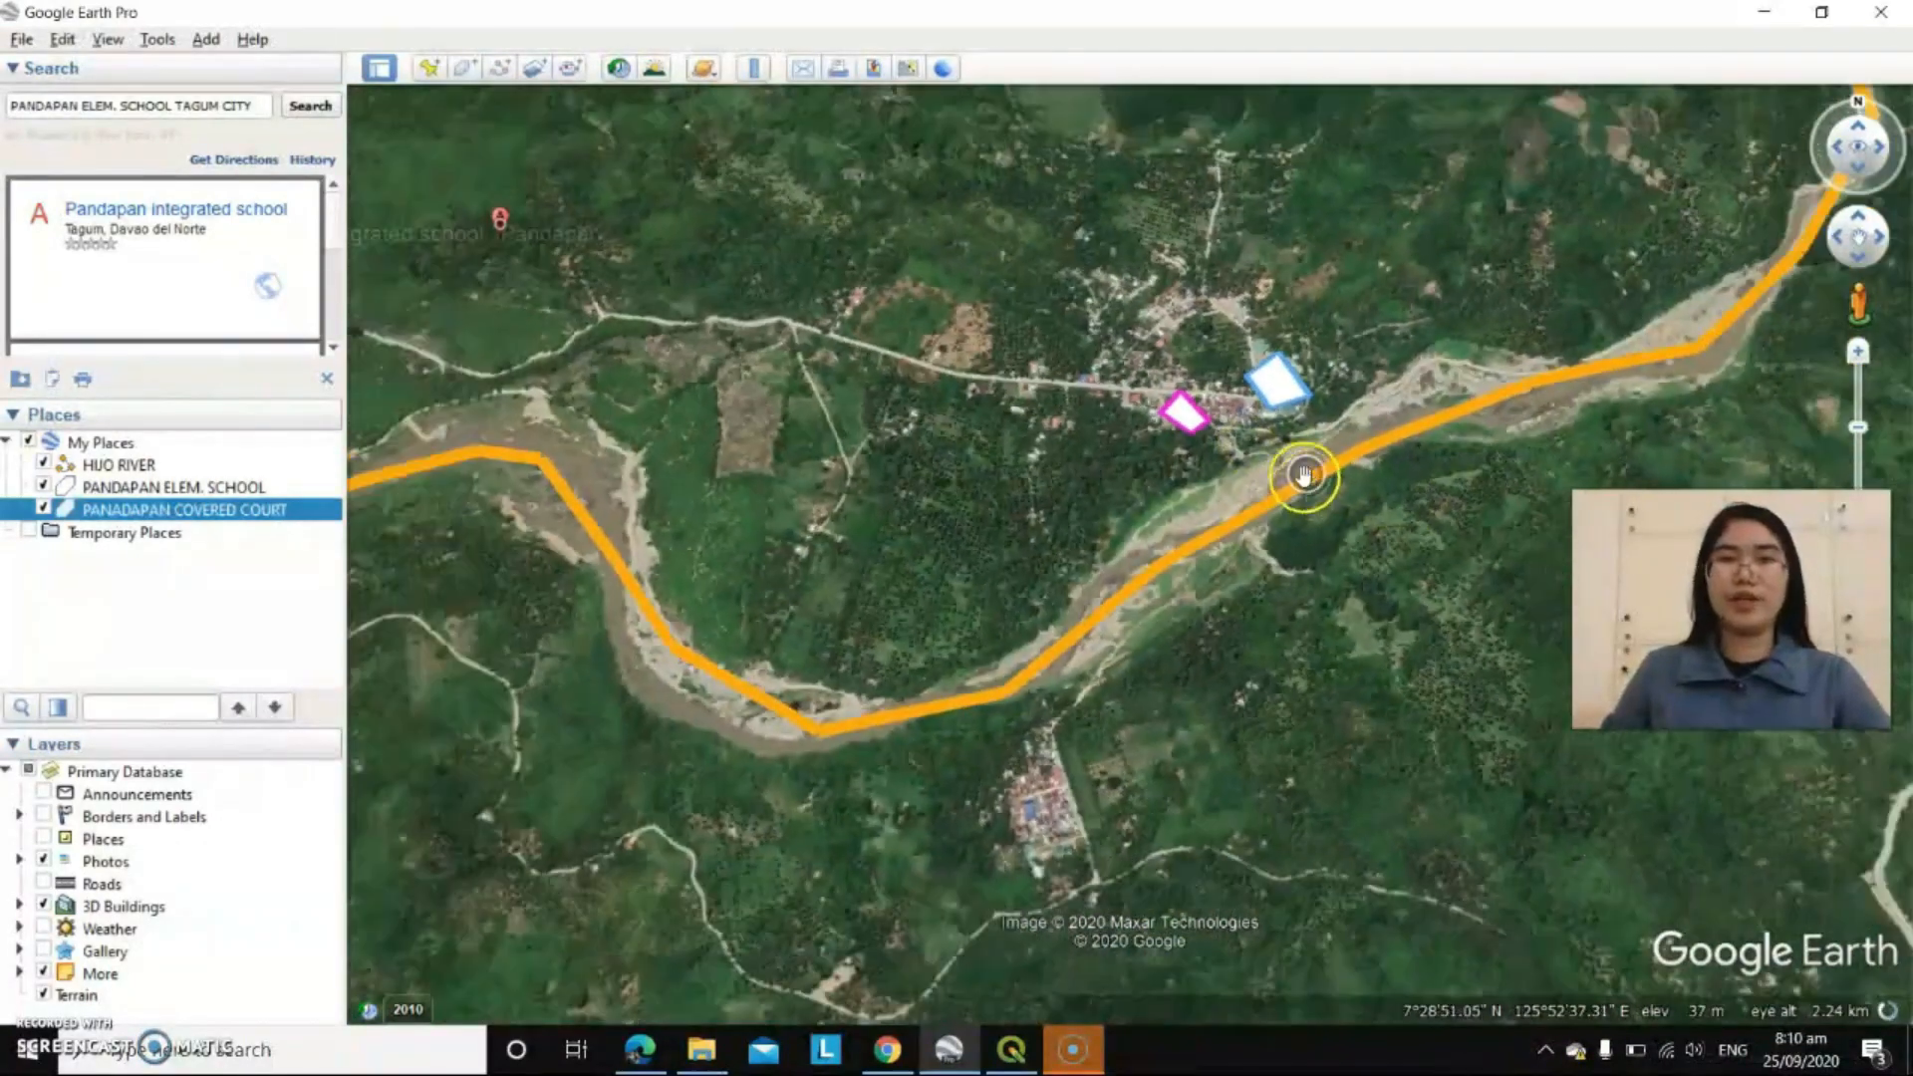
- Start a new polygon named PANDAPAN RESIDENCES and set its outline colour to green (#00aa00)
click(463, 68)
key(BackSpace)
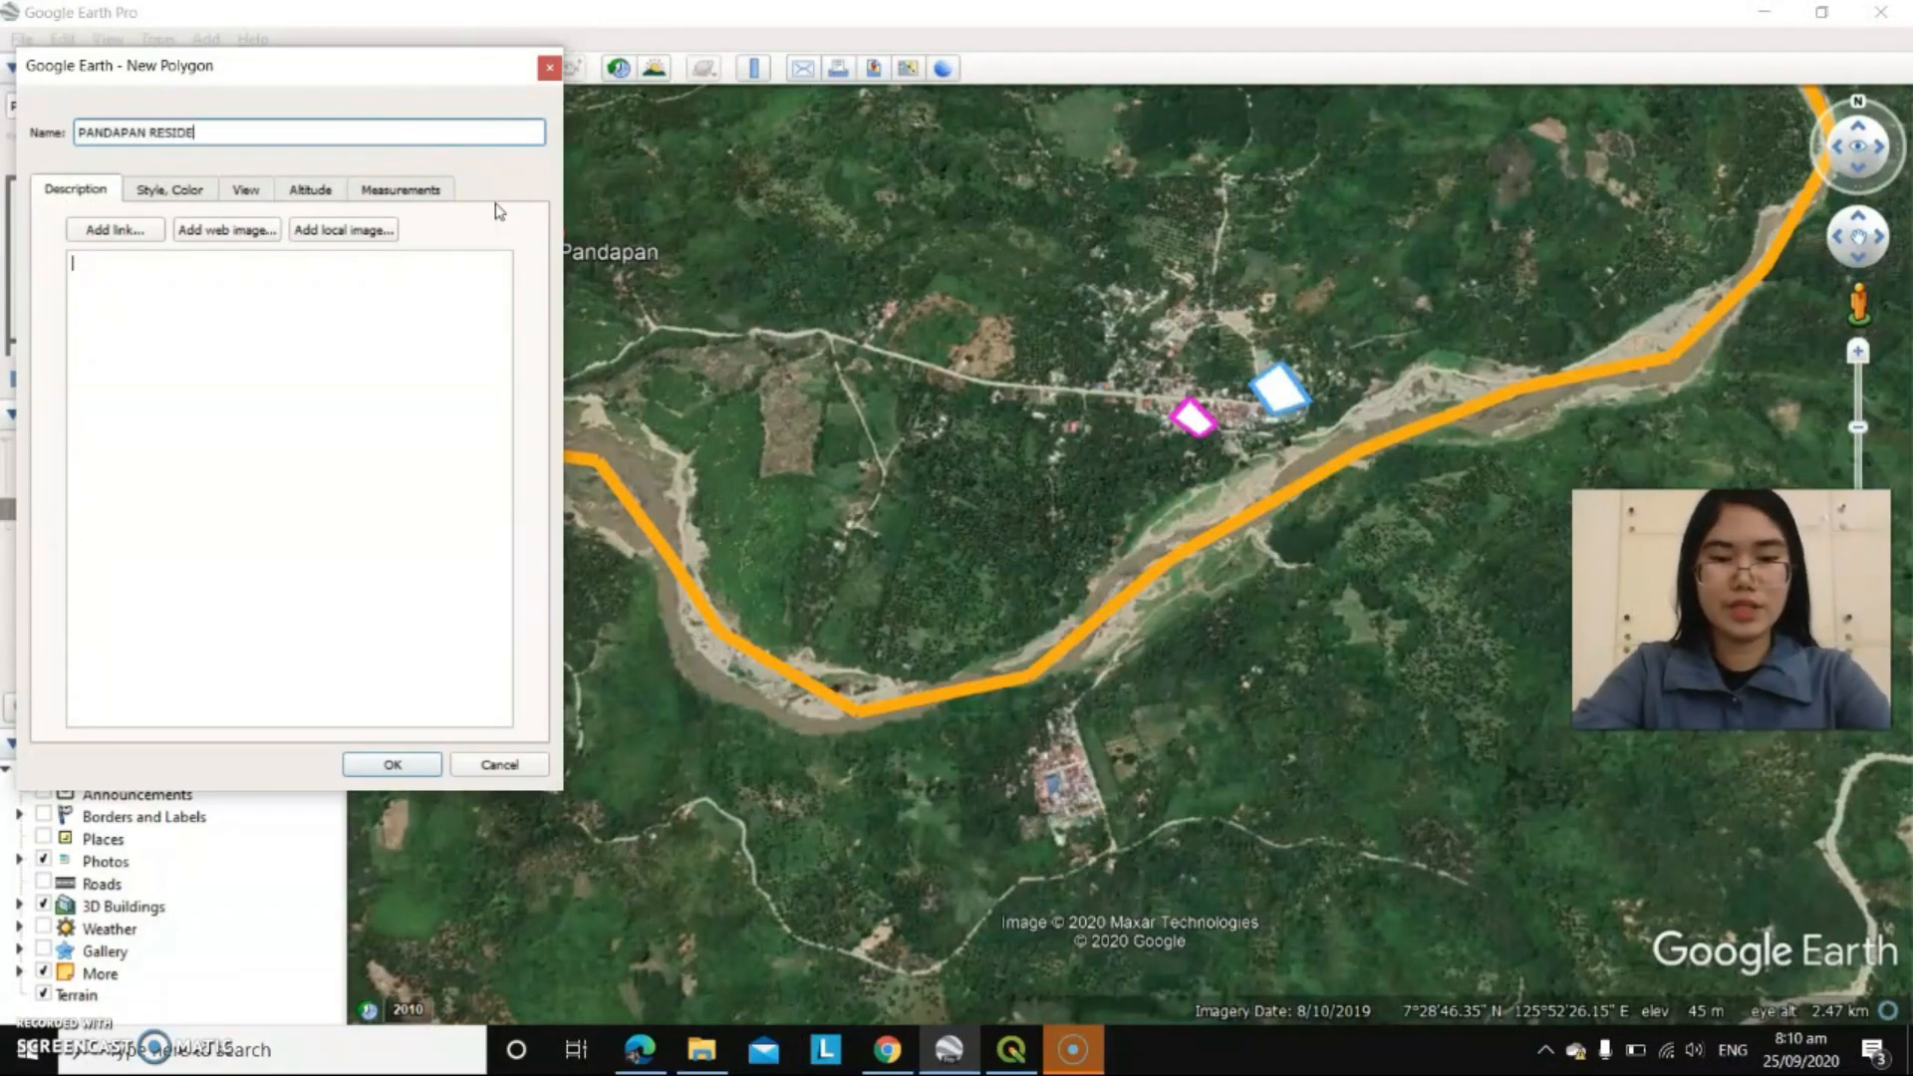
click(166, 193)
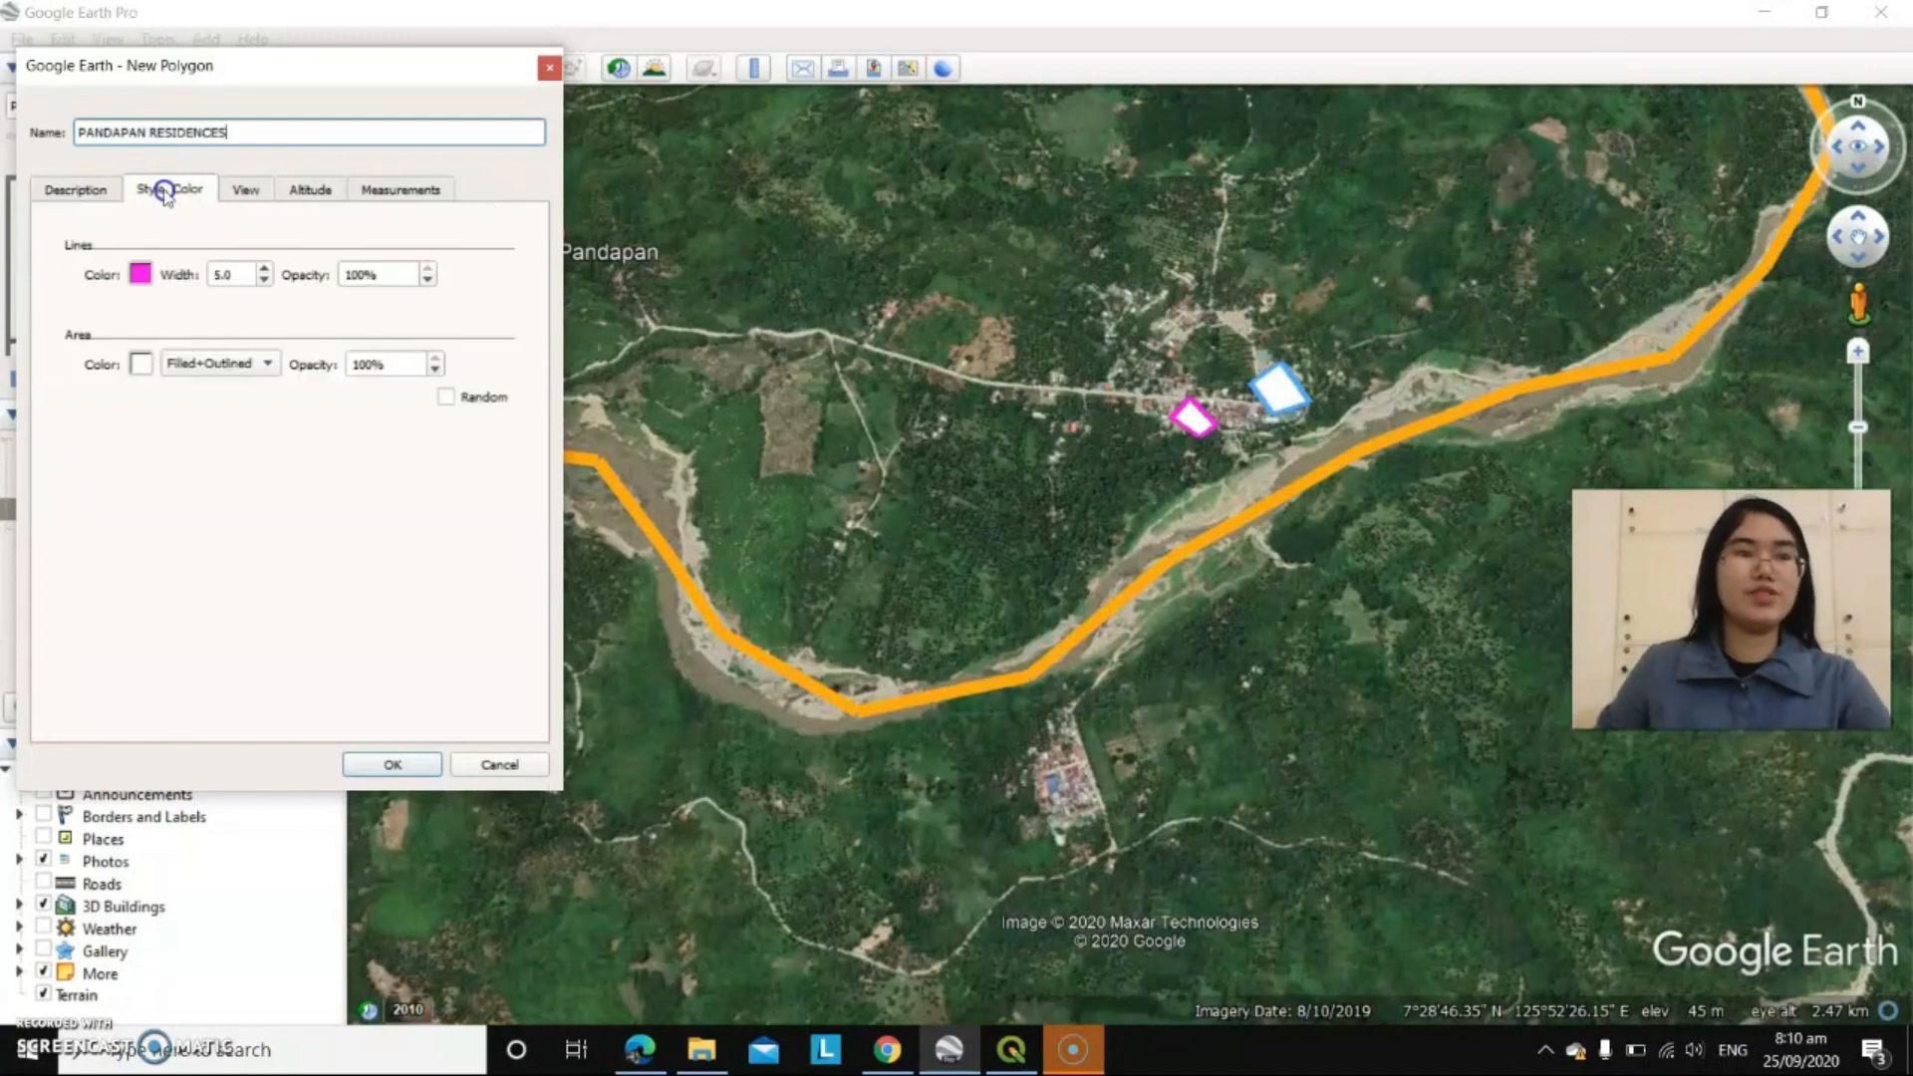
click(147, 276)
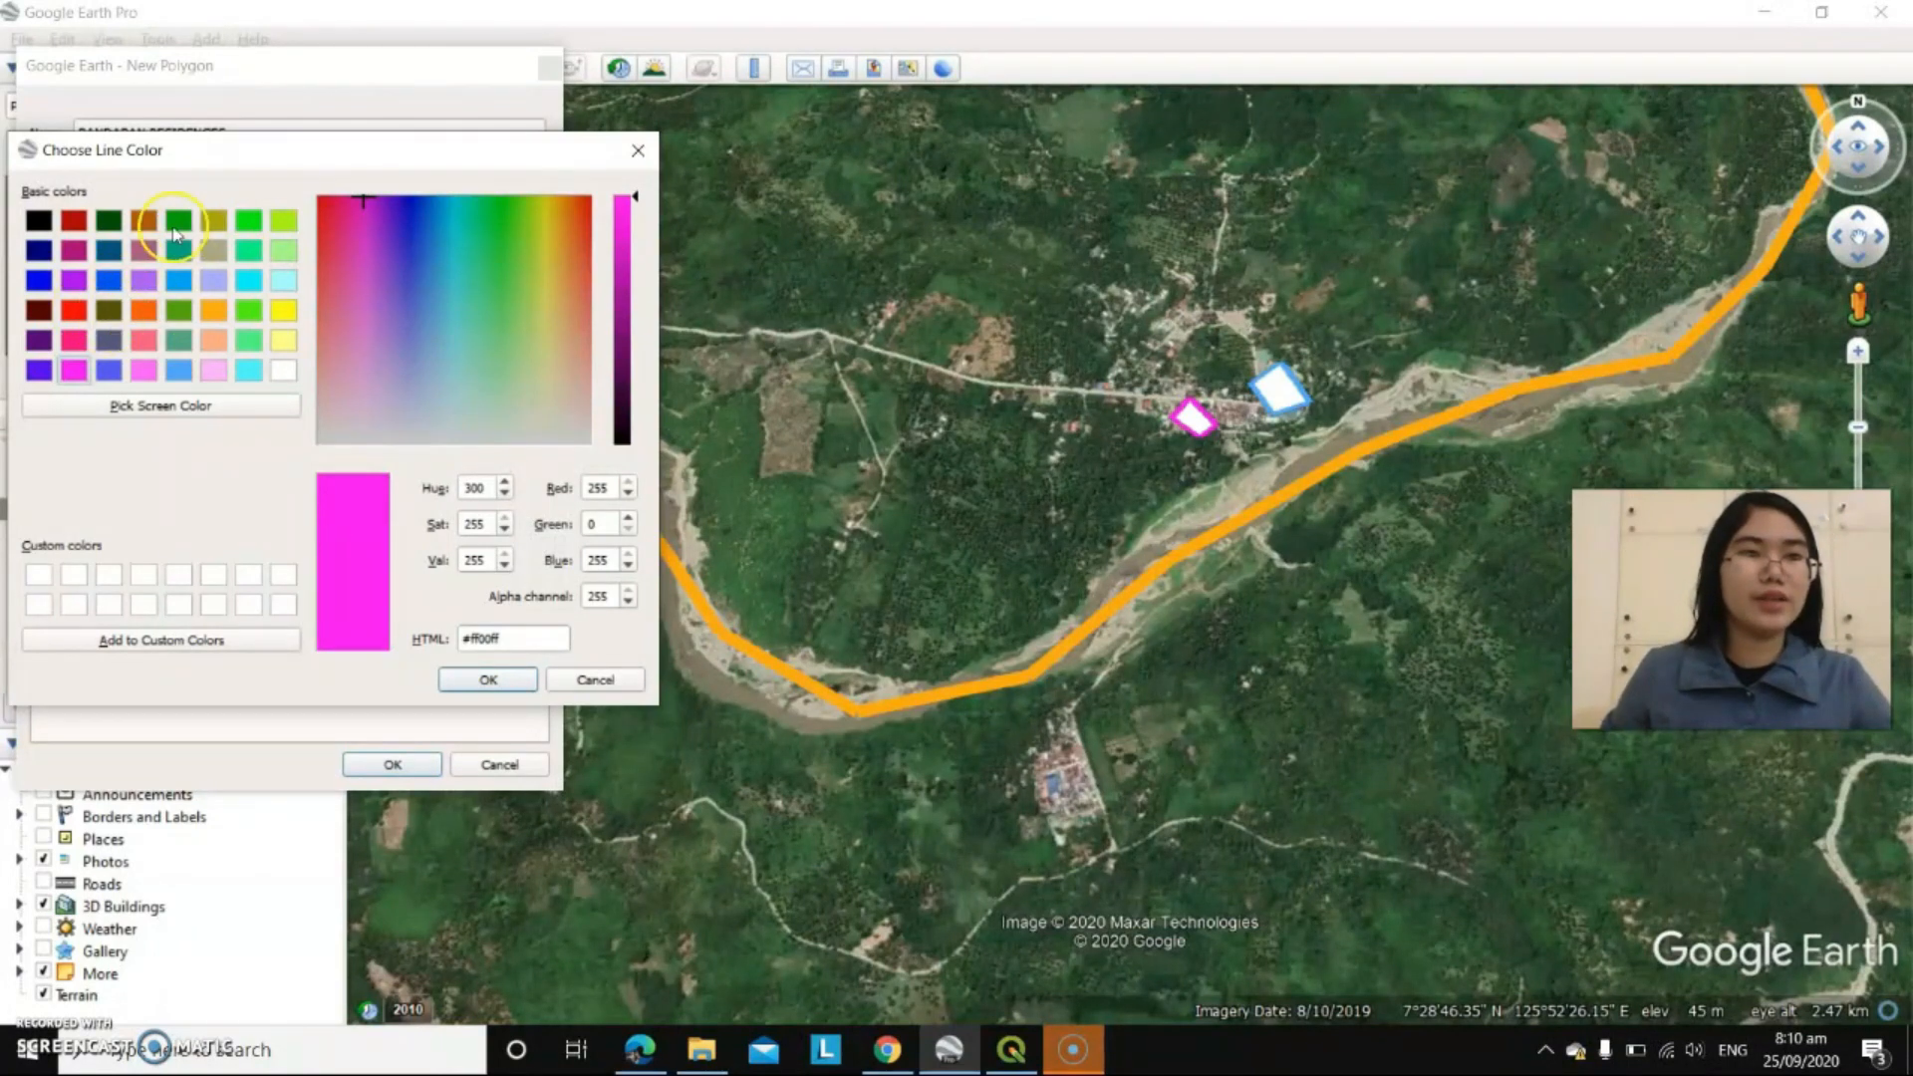
click(177, 222)
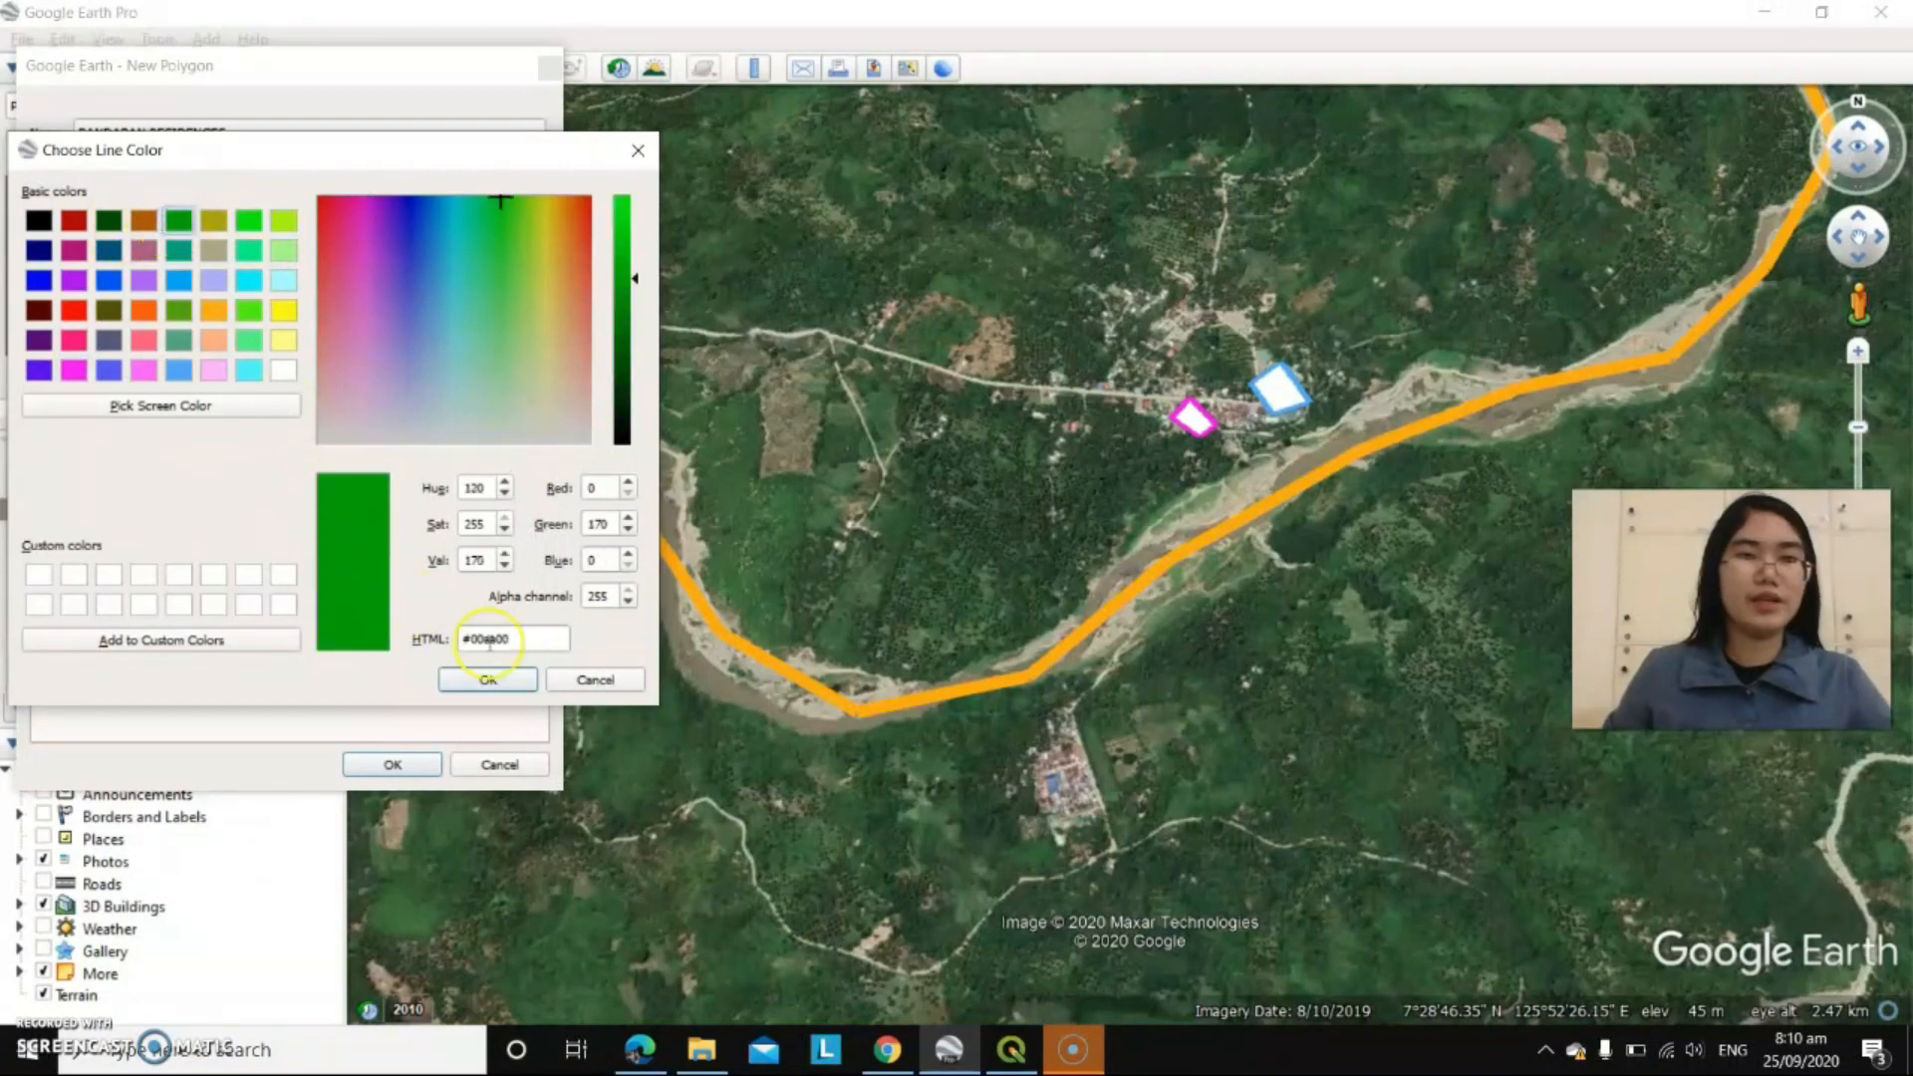
click(488, 681)
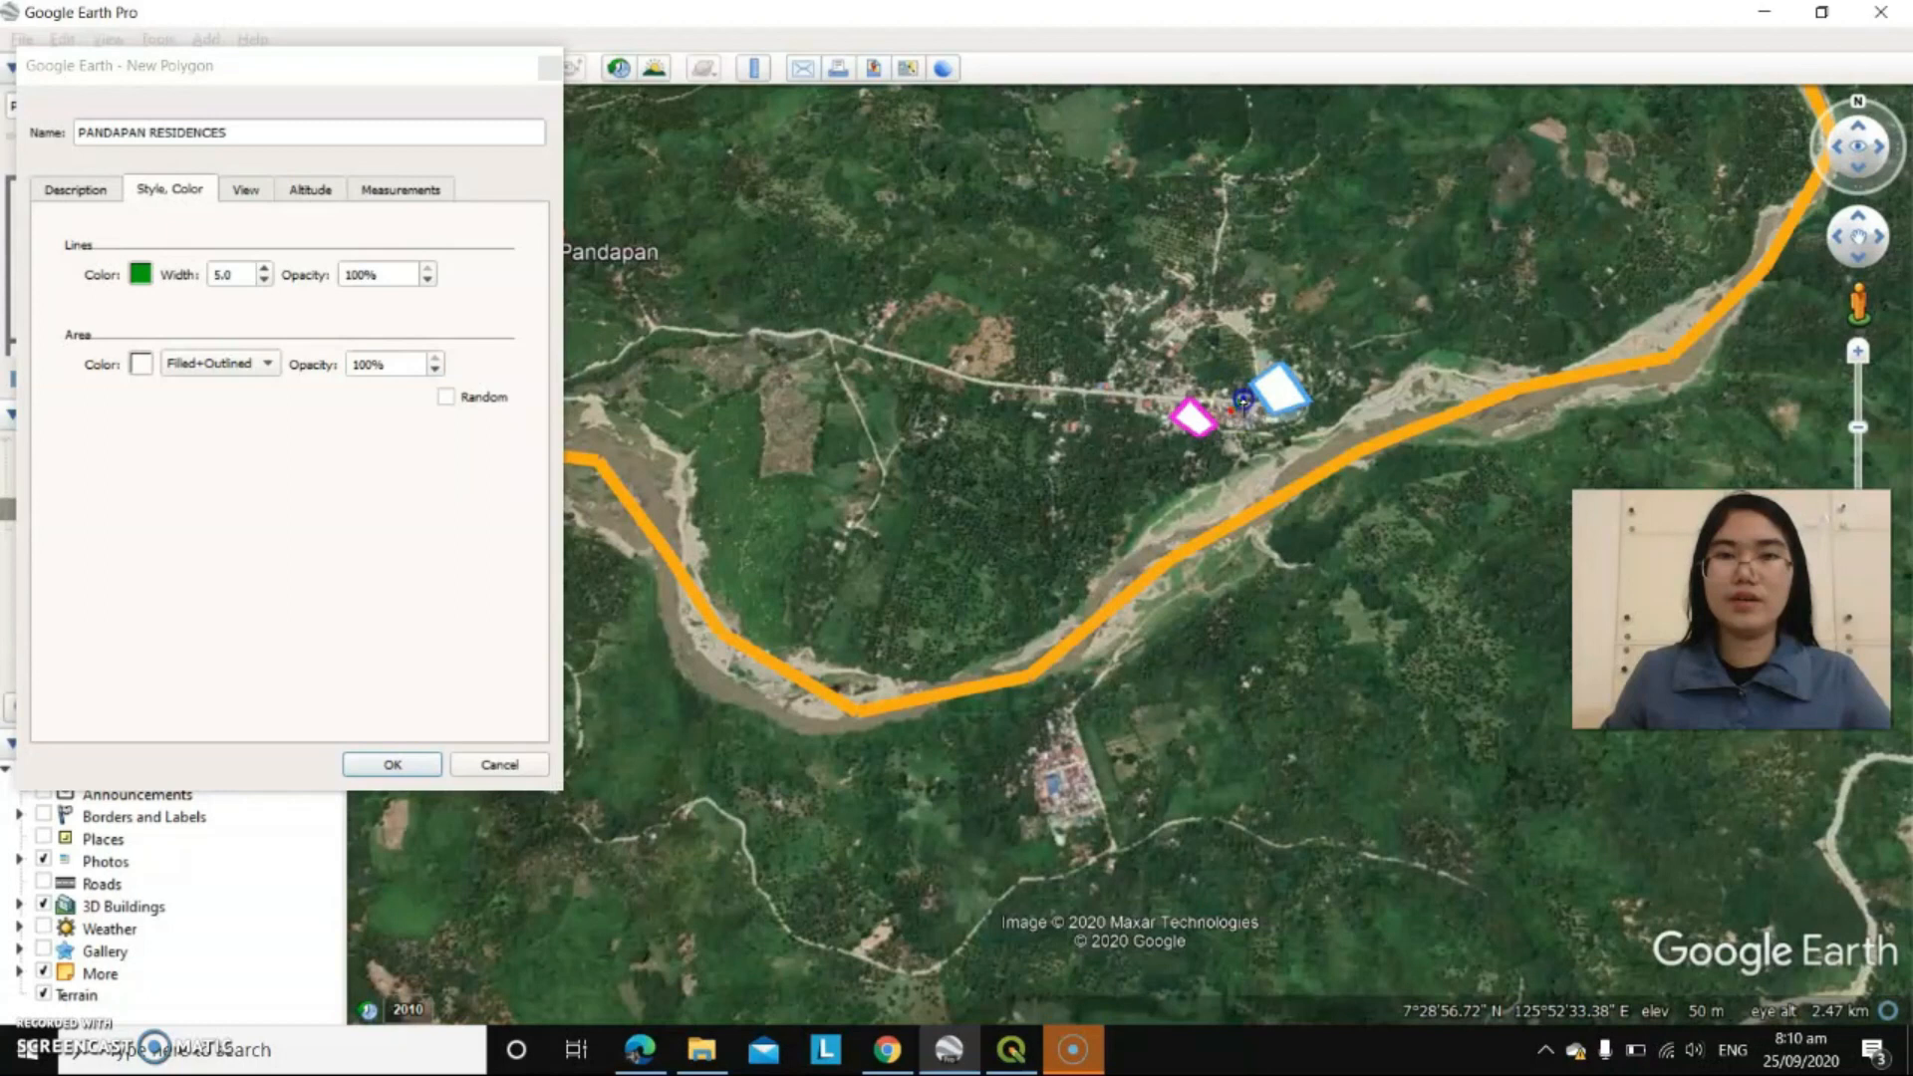
- Finish outlining the residences between the covered court and elementary school polygons, just north of the river, and save the polygon
click(1266, 425)
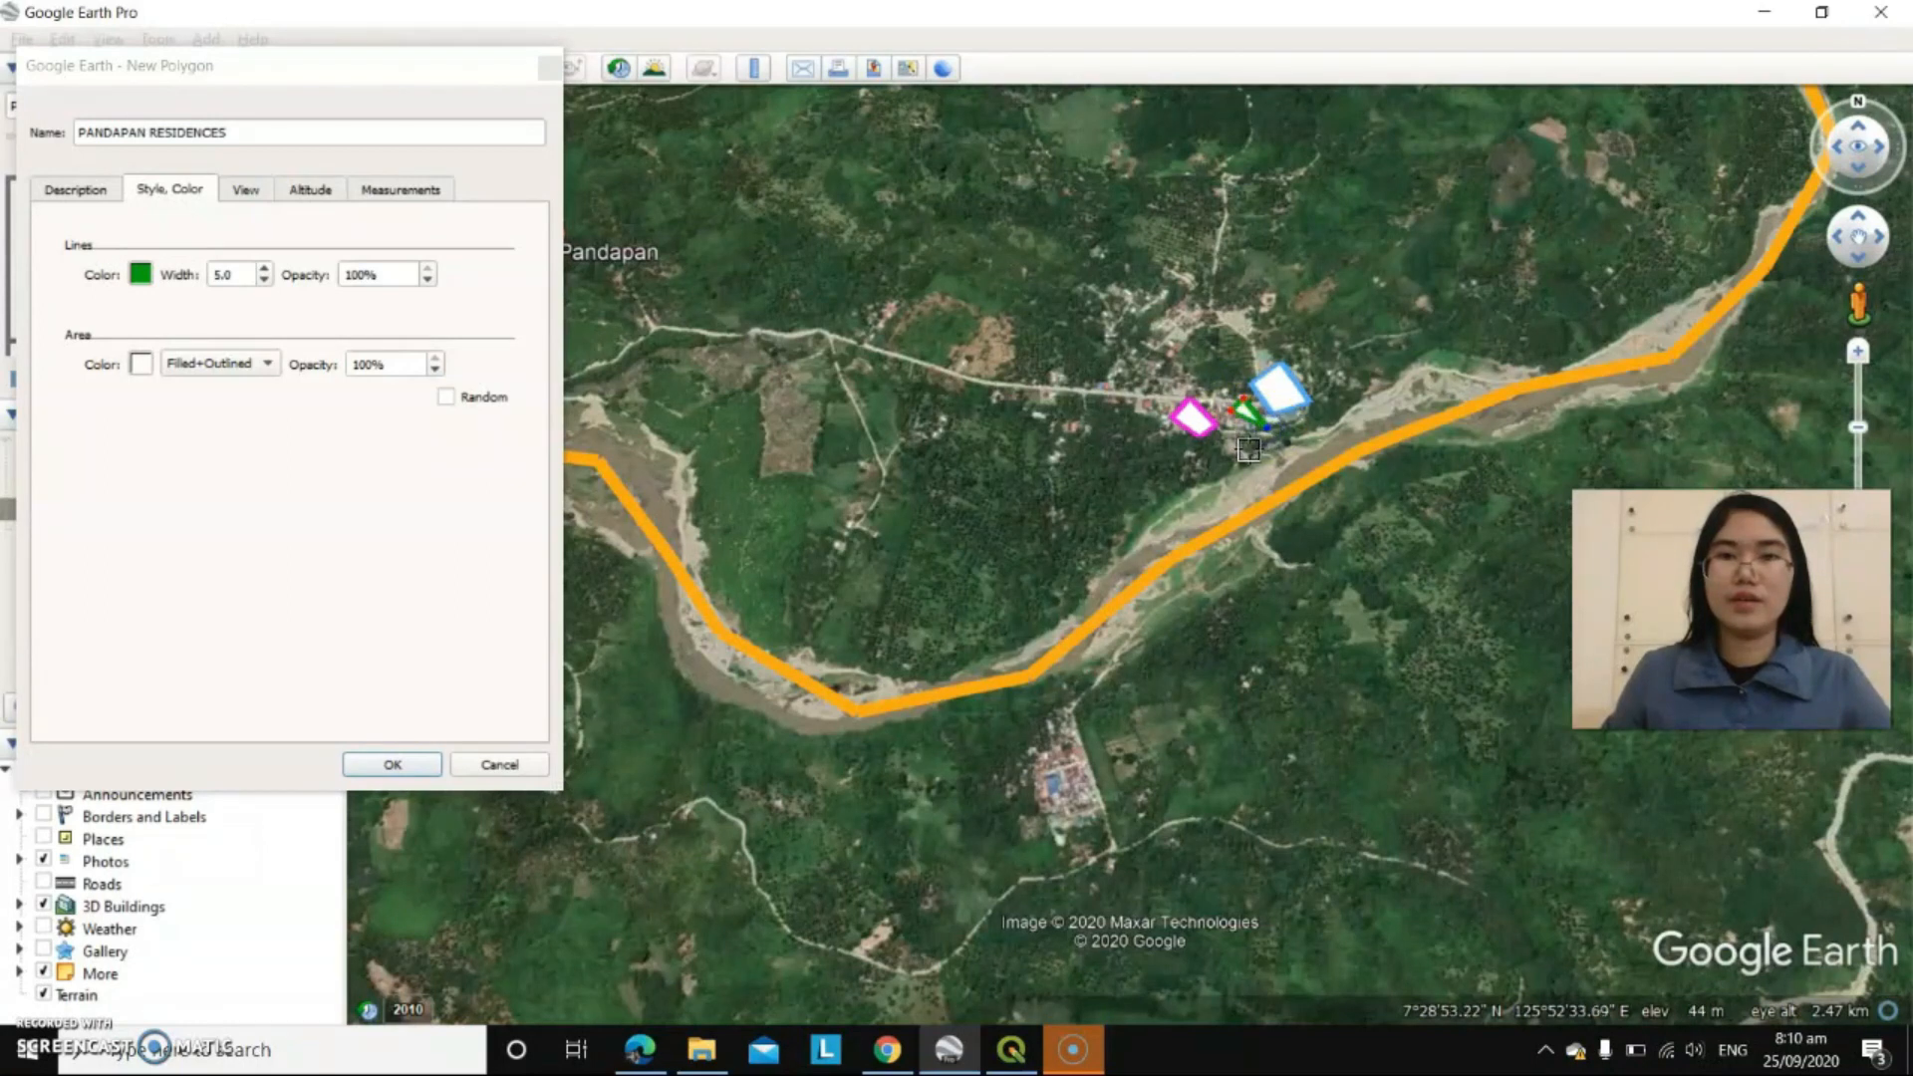
click(1242, 444)
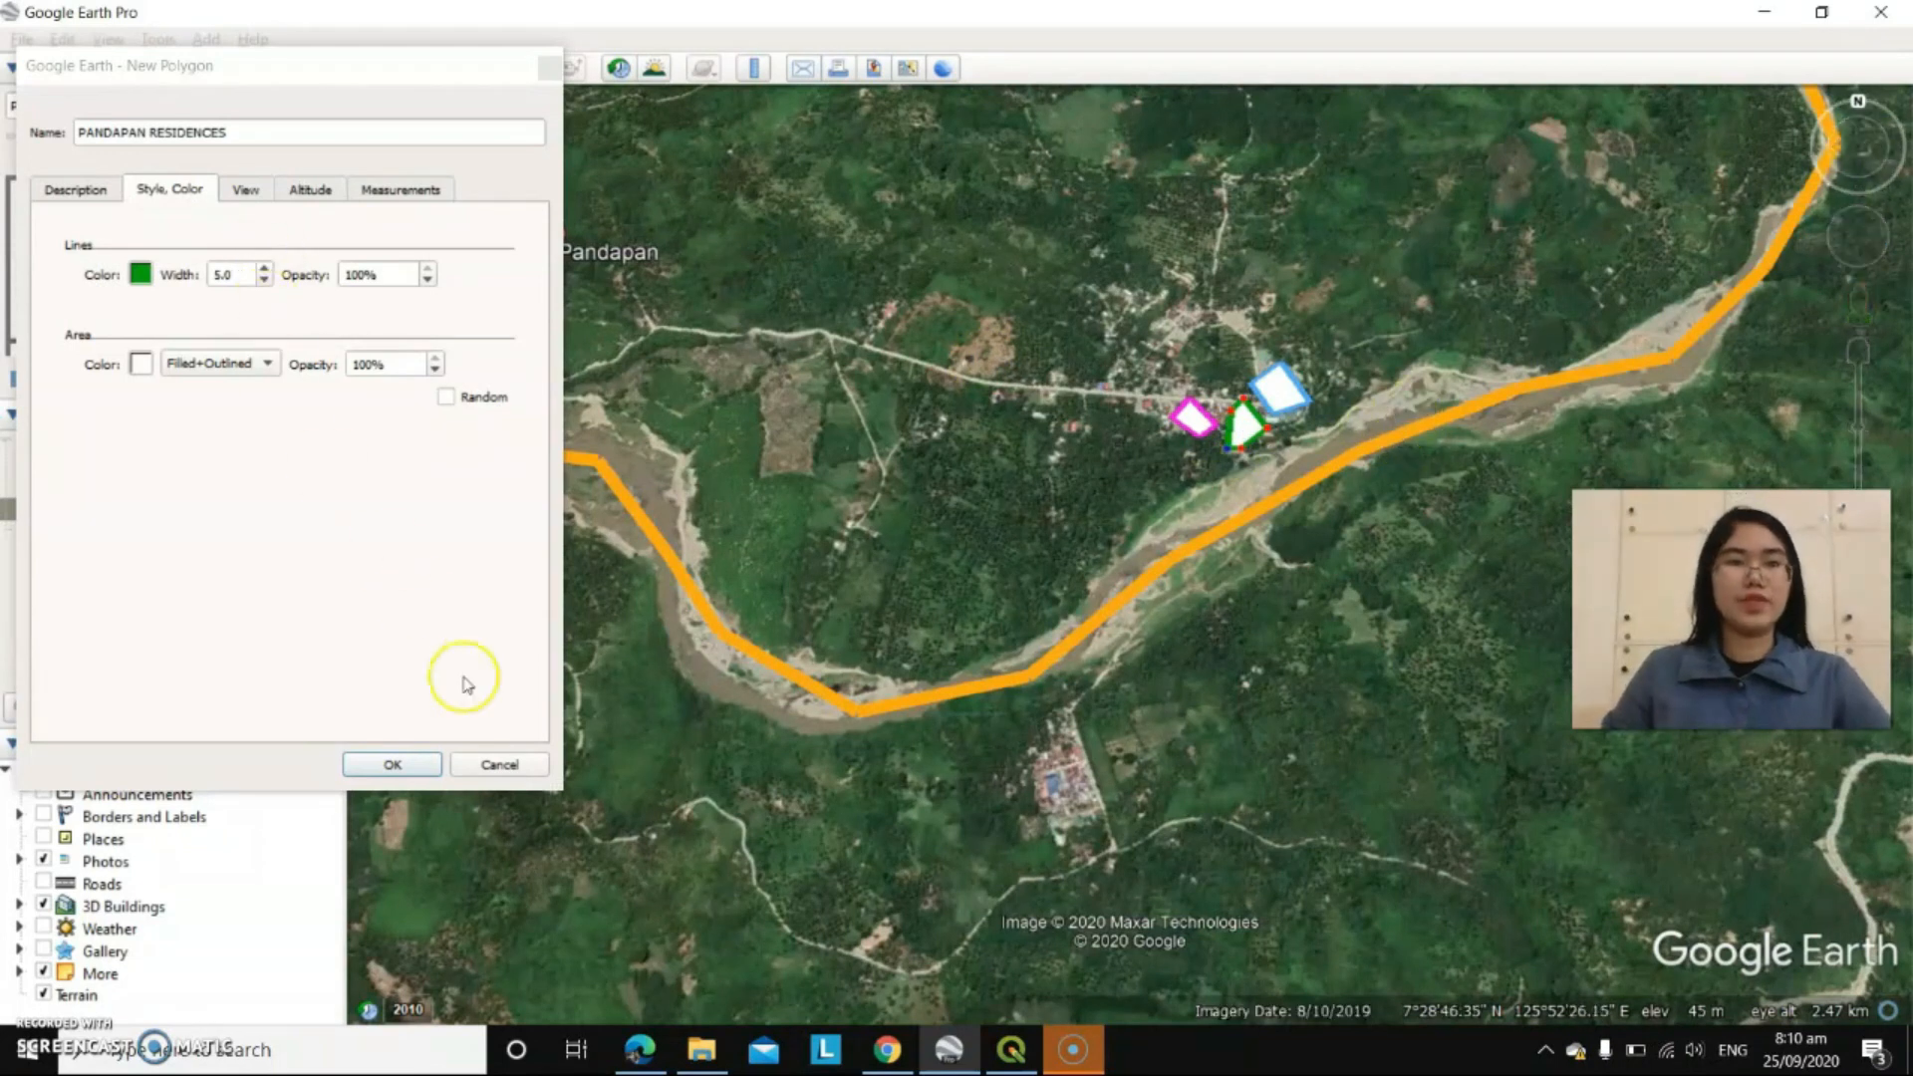
click(412, 765)
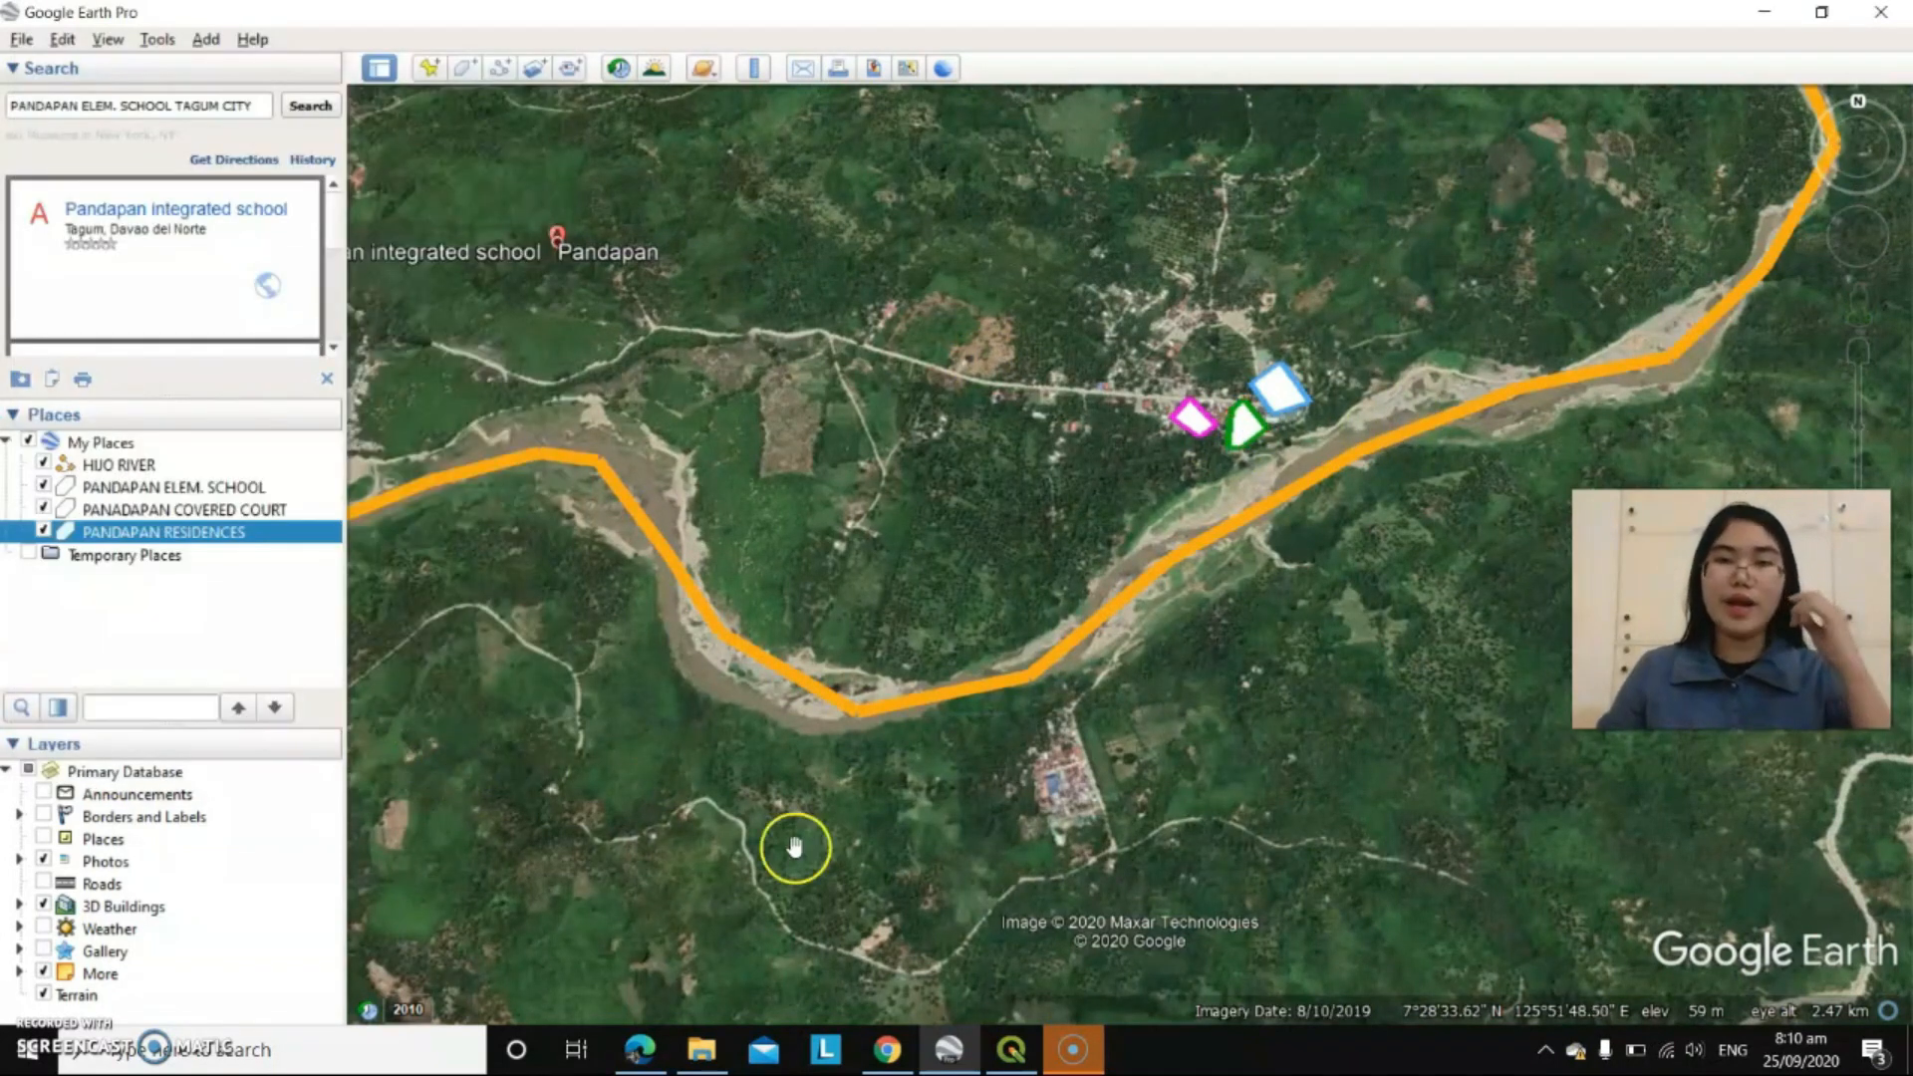
- Start a new polygon named PANADAPAN INTEGRATED SCHOOL and set its outline colour to violet (#5500ff)
mouse_move(529, 299)
mouse_down()
mouse_move(854, 444)
mouse_move(966, 463)
mouse_up()
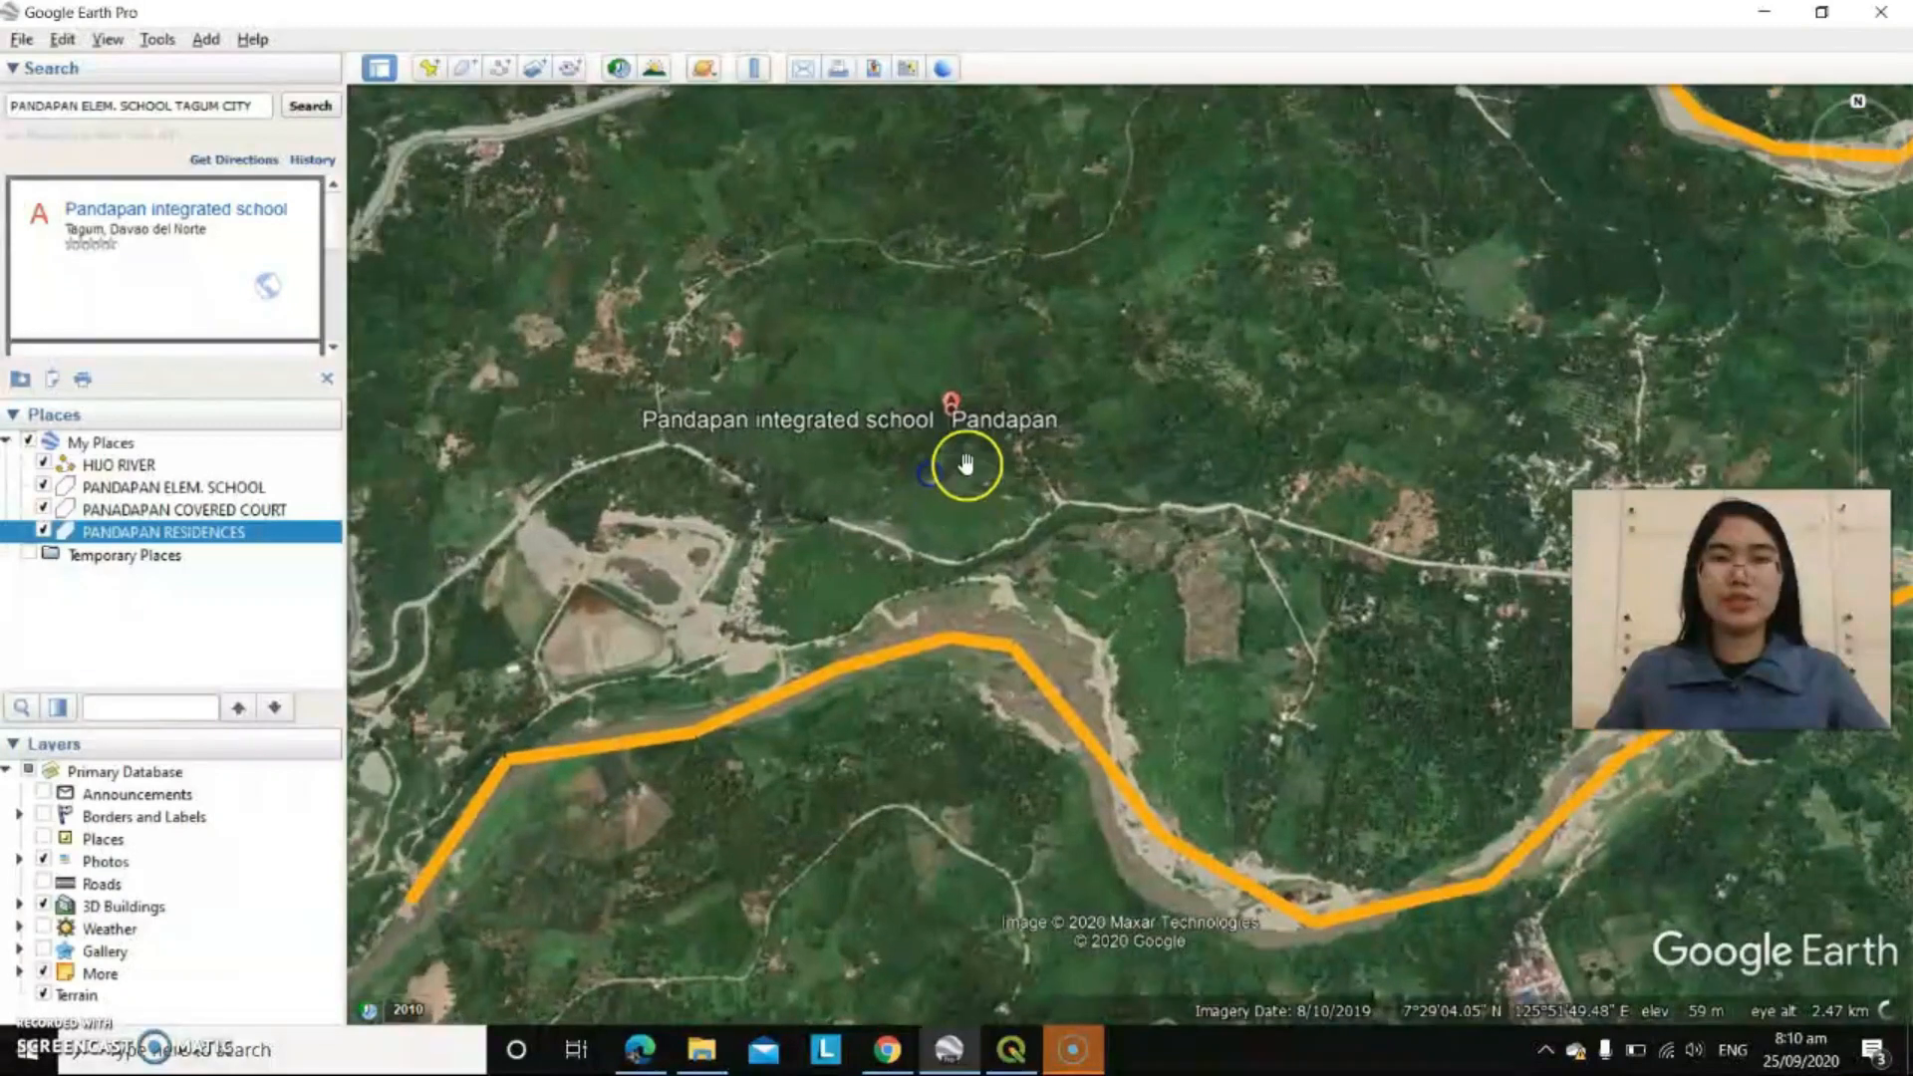
click(479, 78)
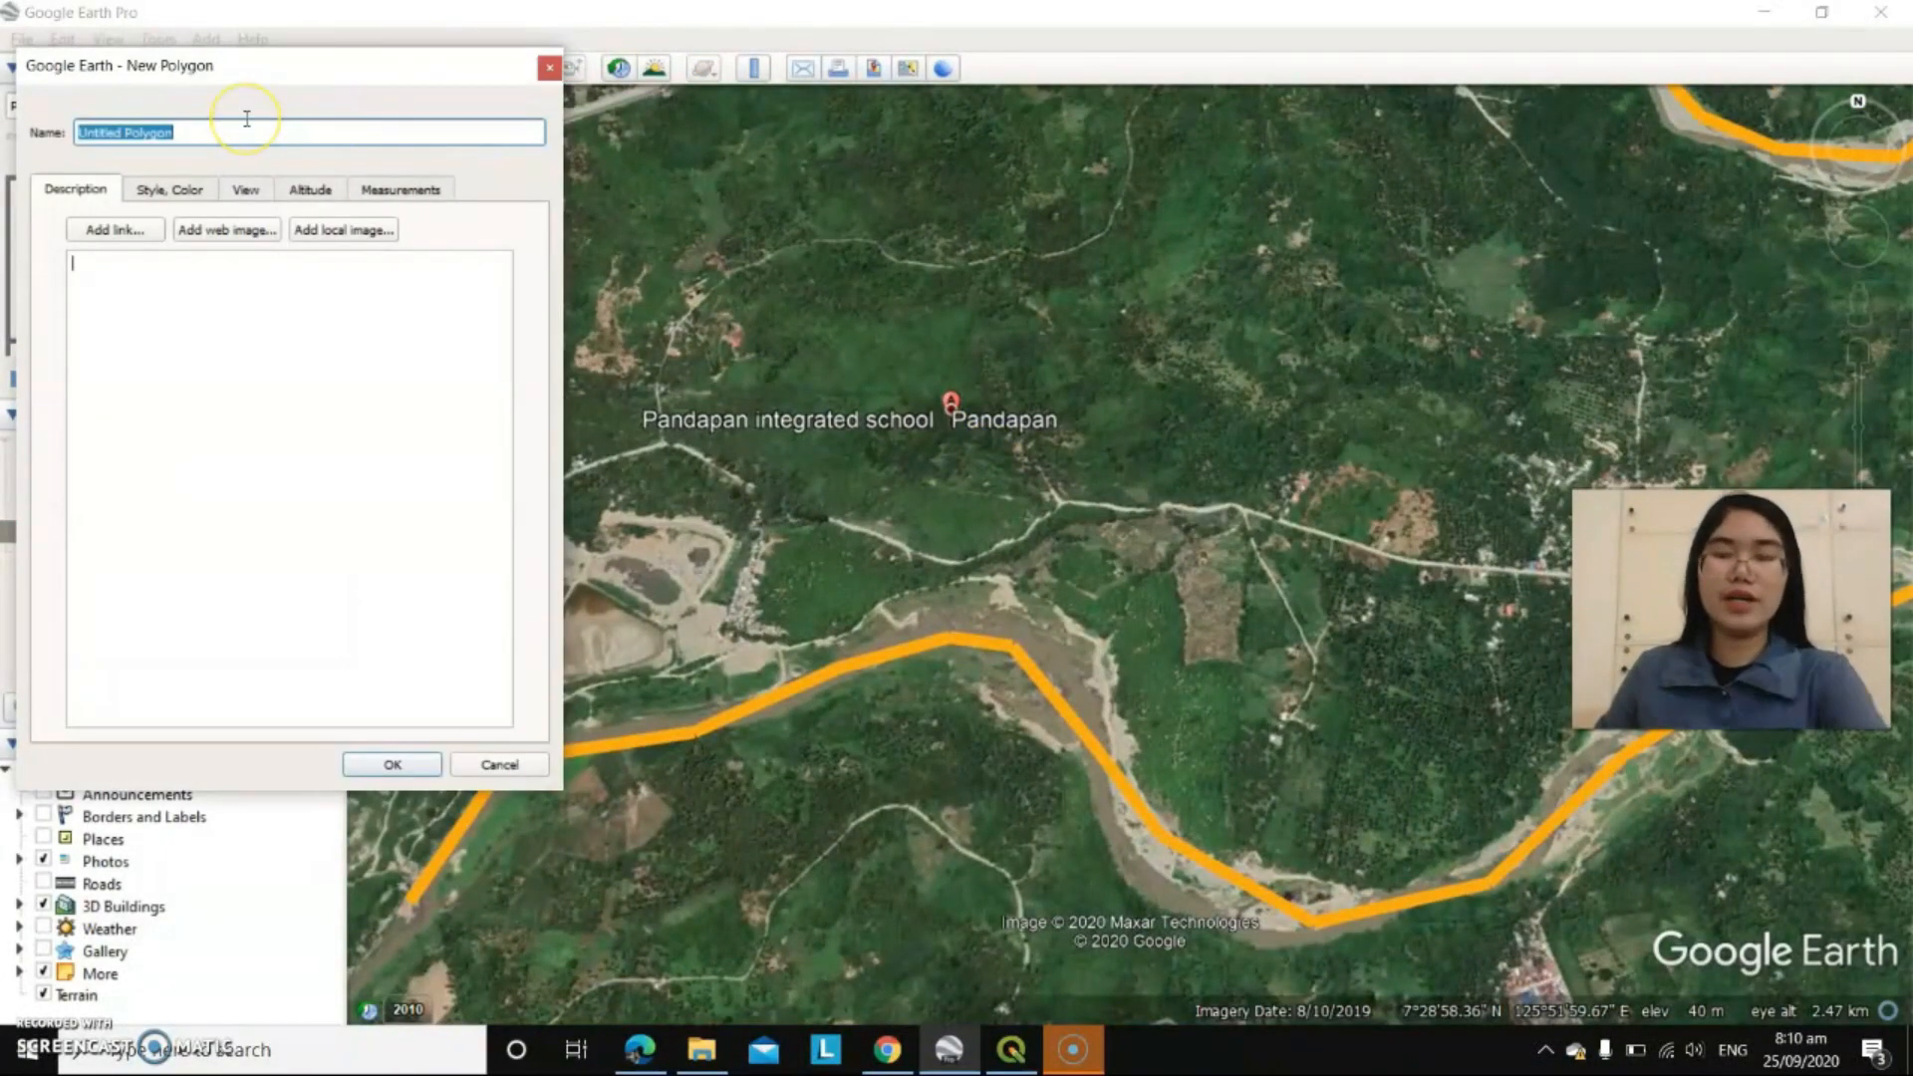
key(BackSpace)
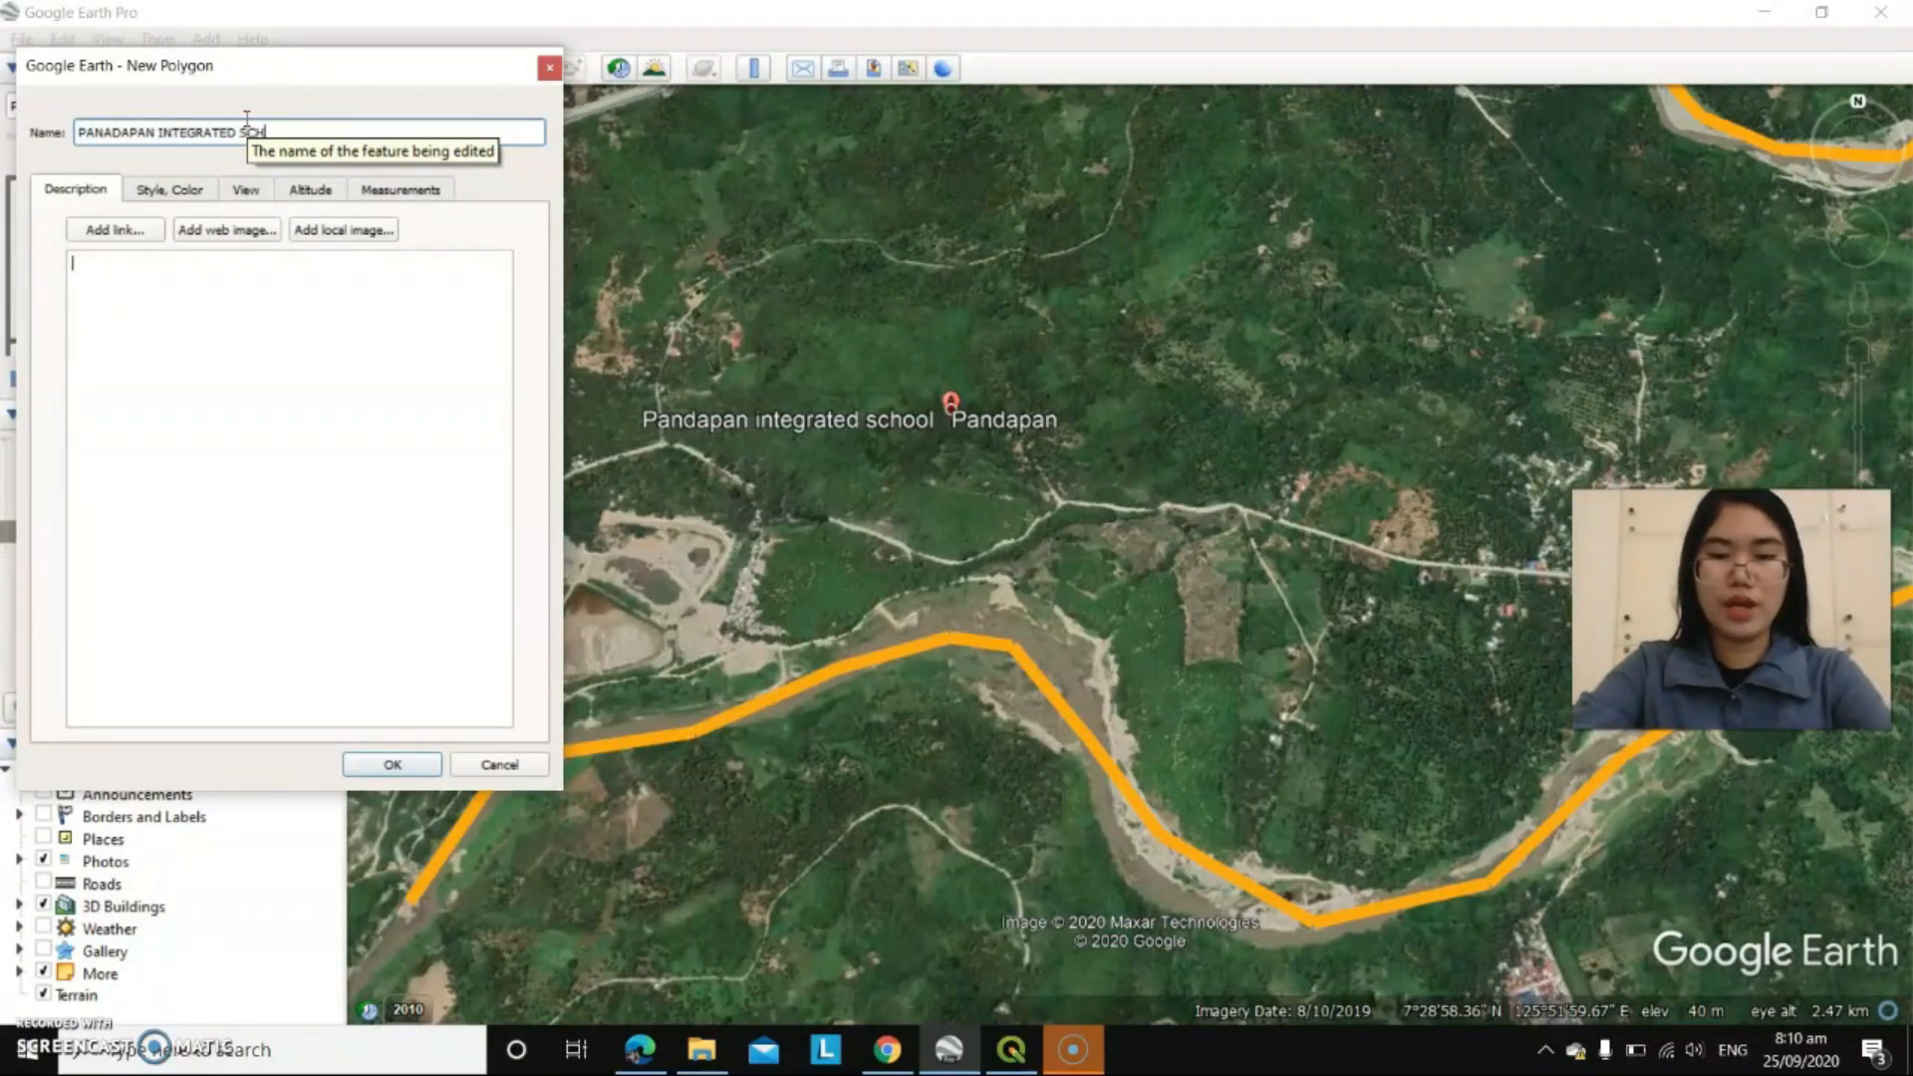
text(PANADAPAN INTEGRATED SCHOOL)
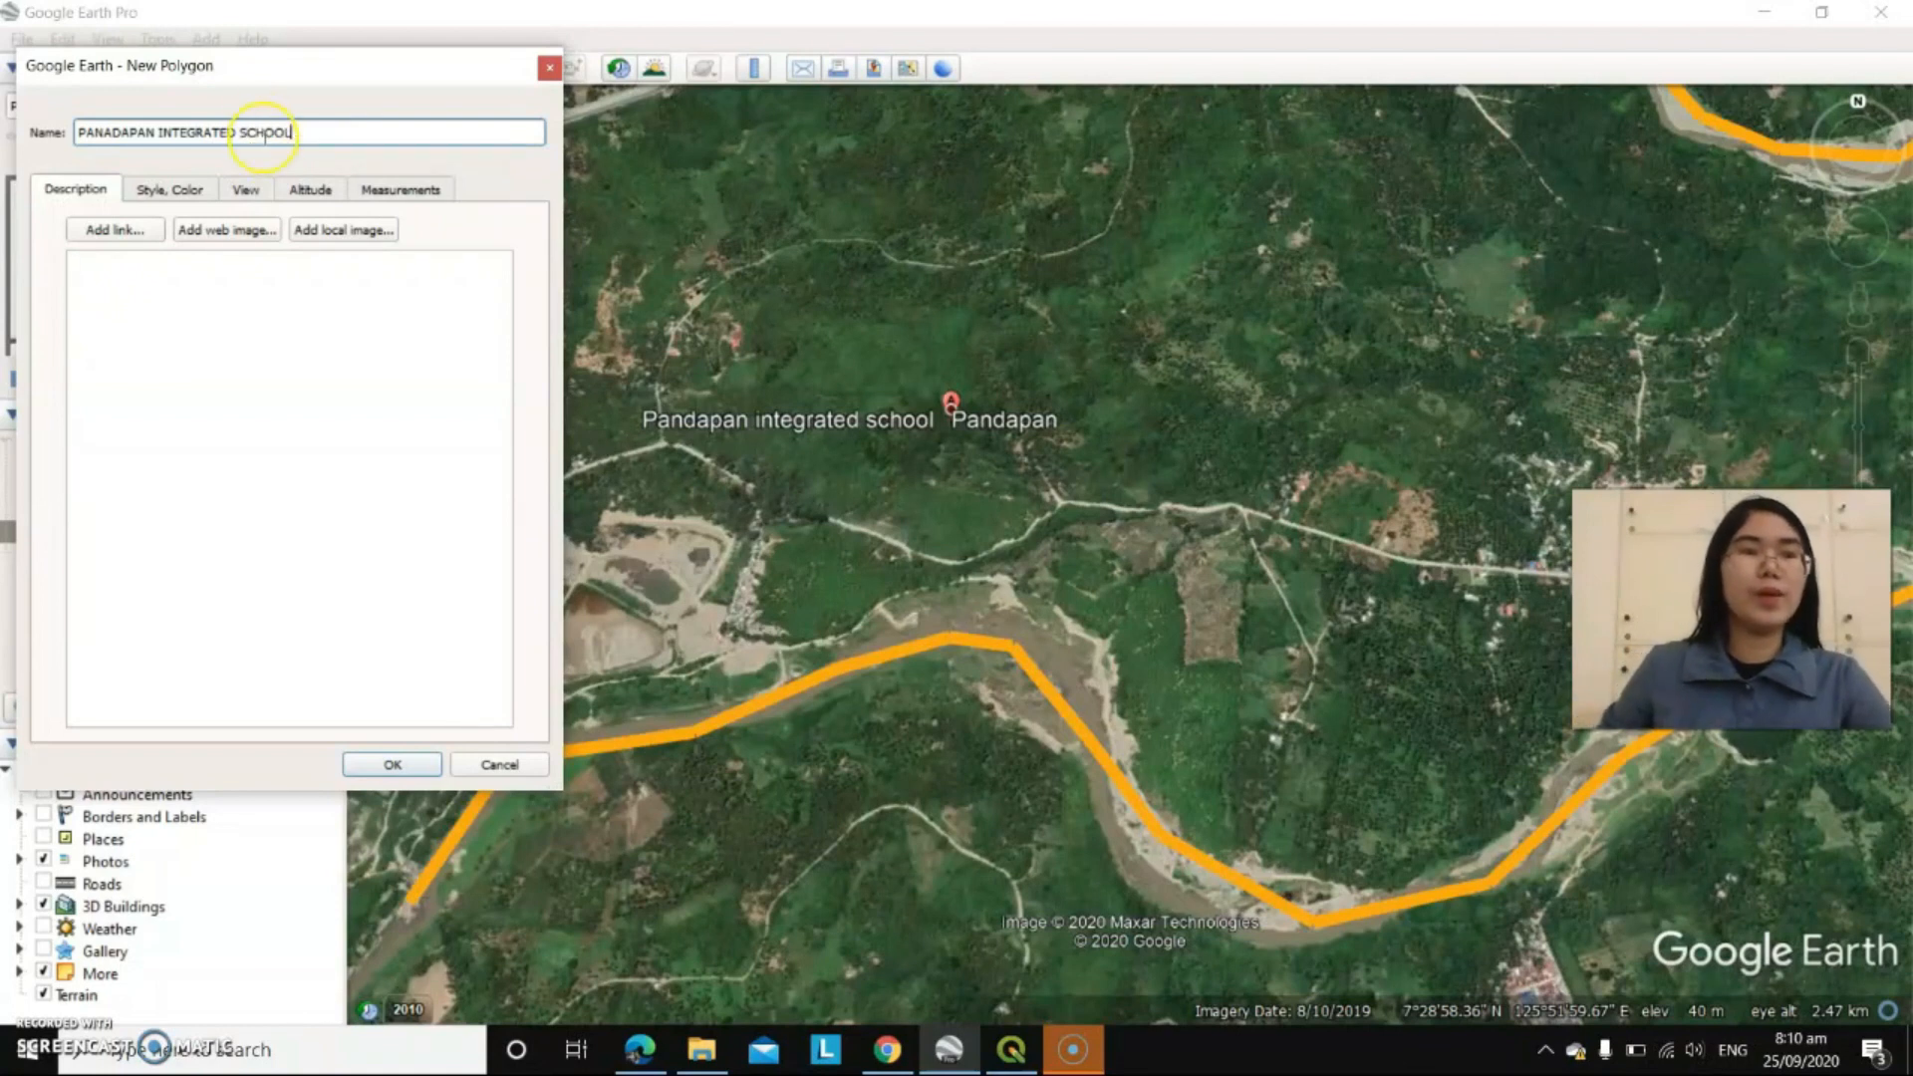
click(156, 189)
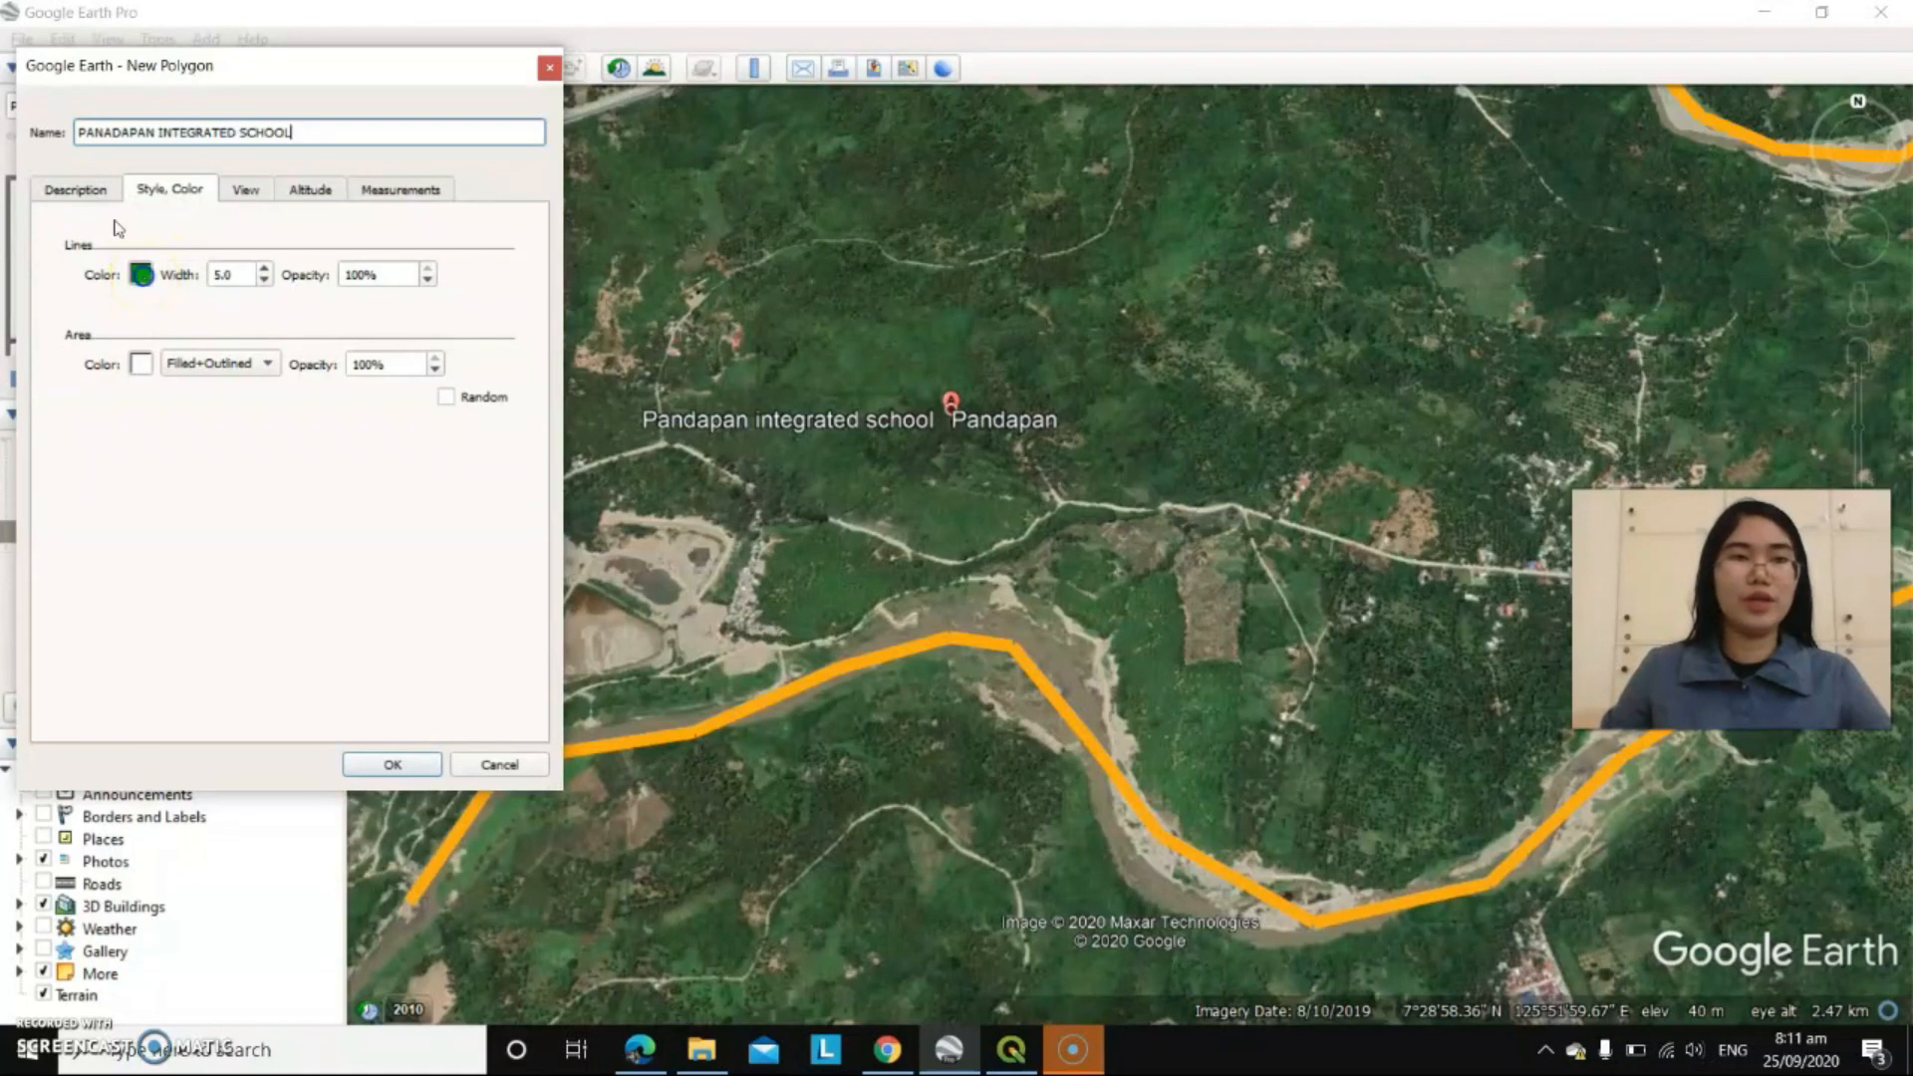
click(141, 274)
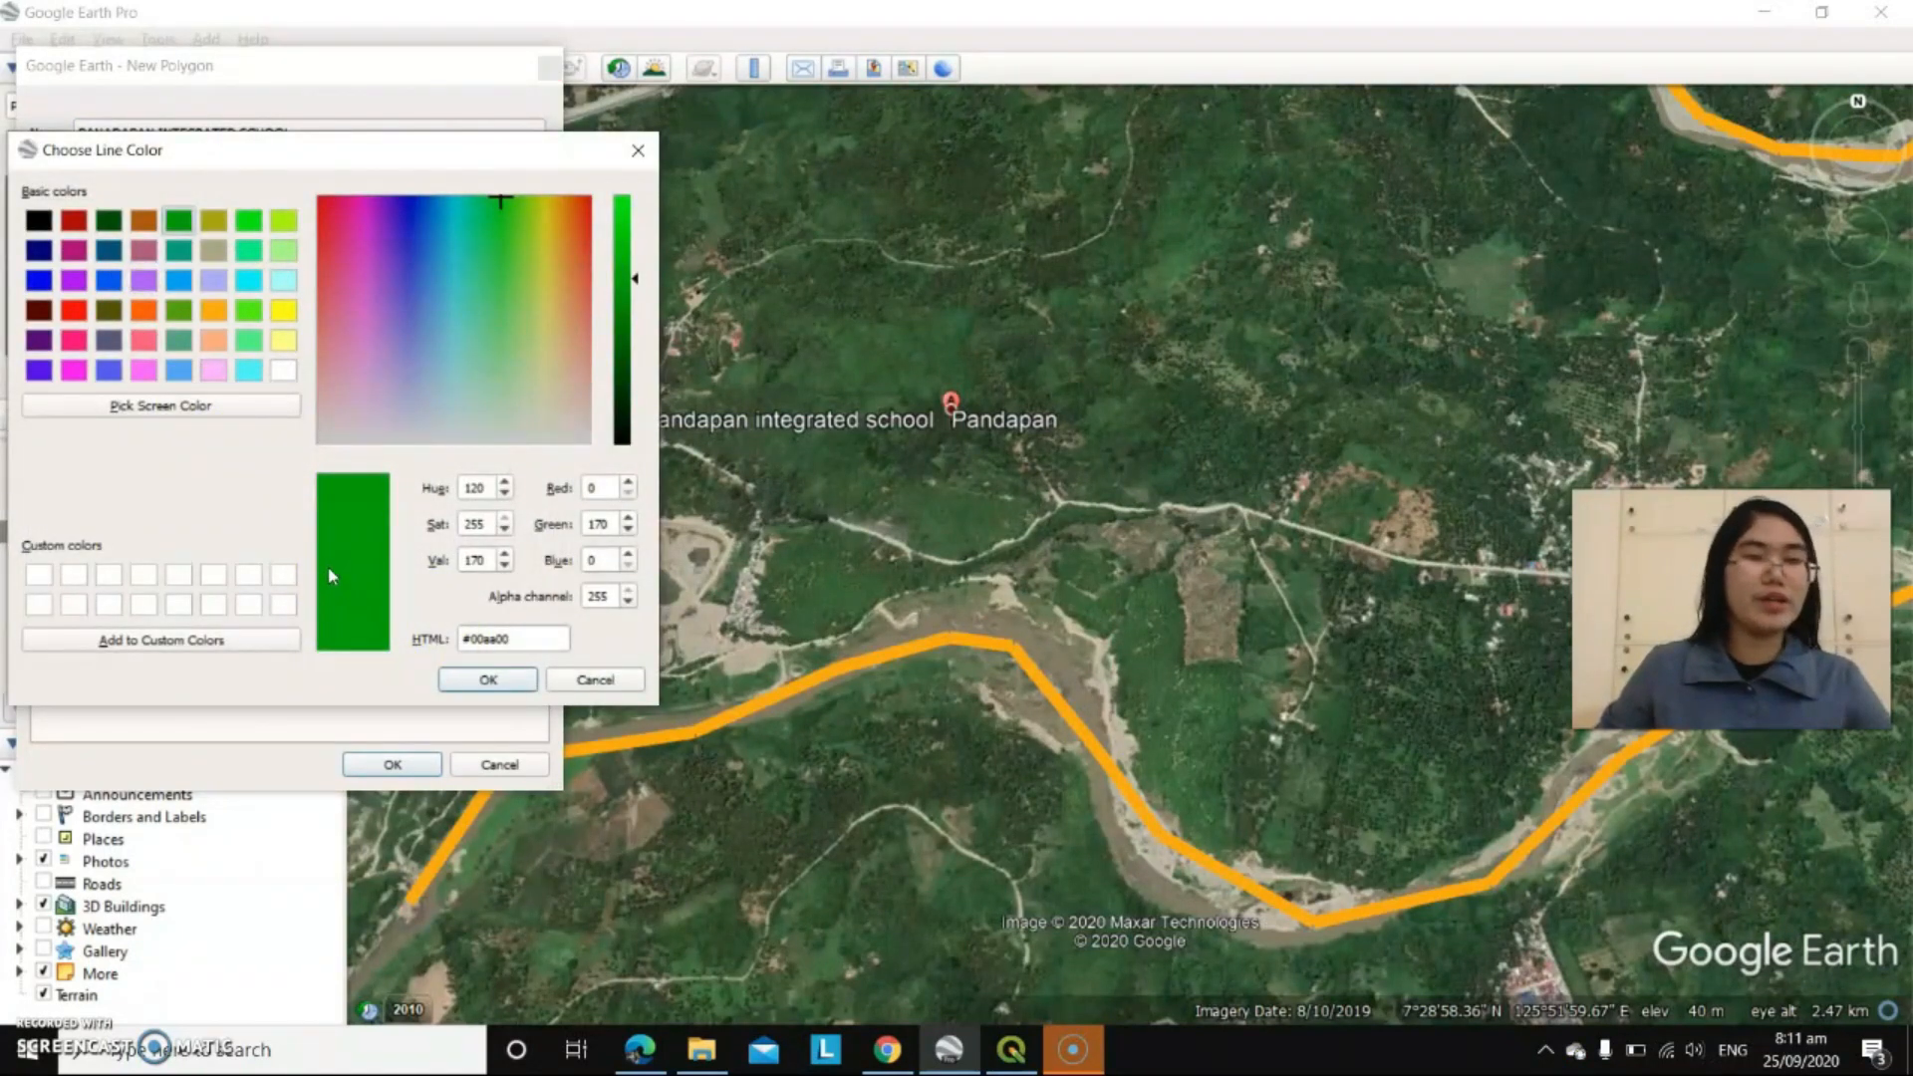
click(38, 370)
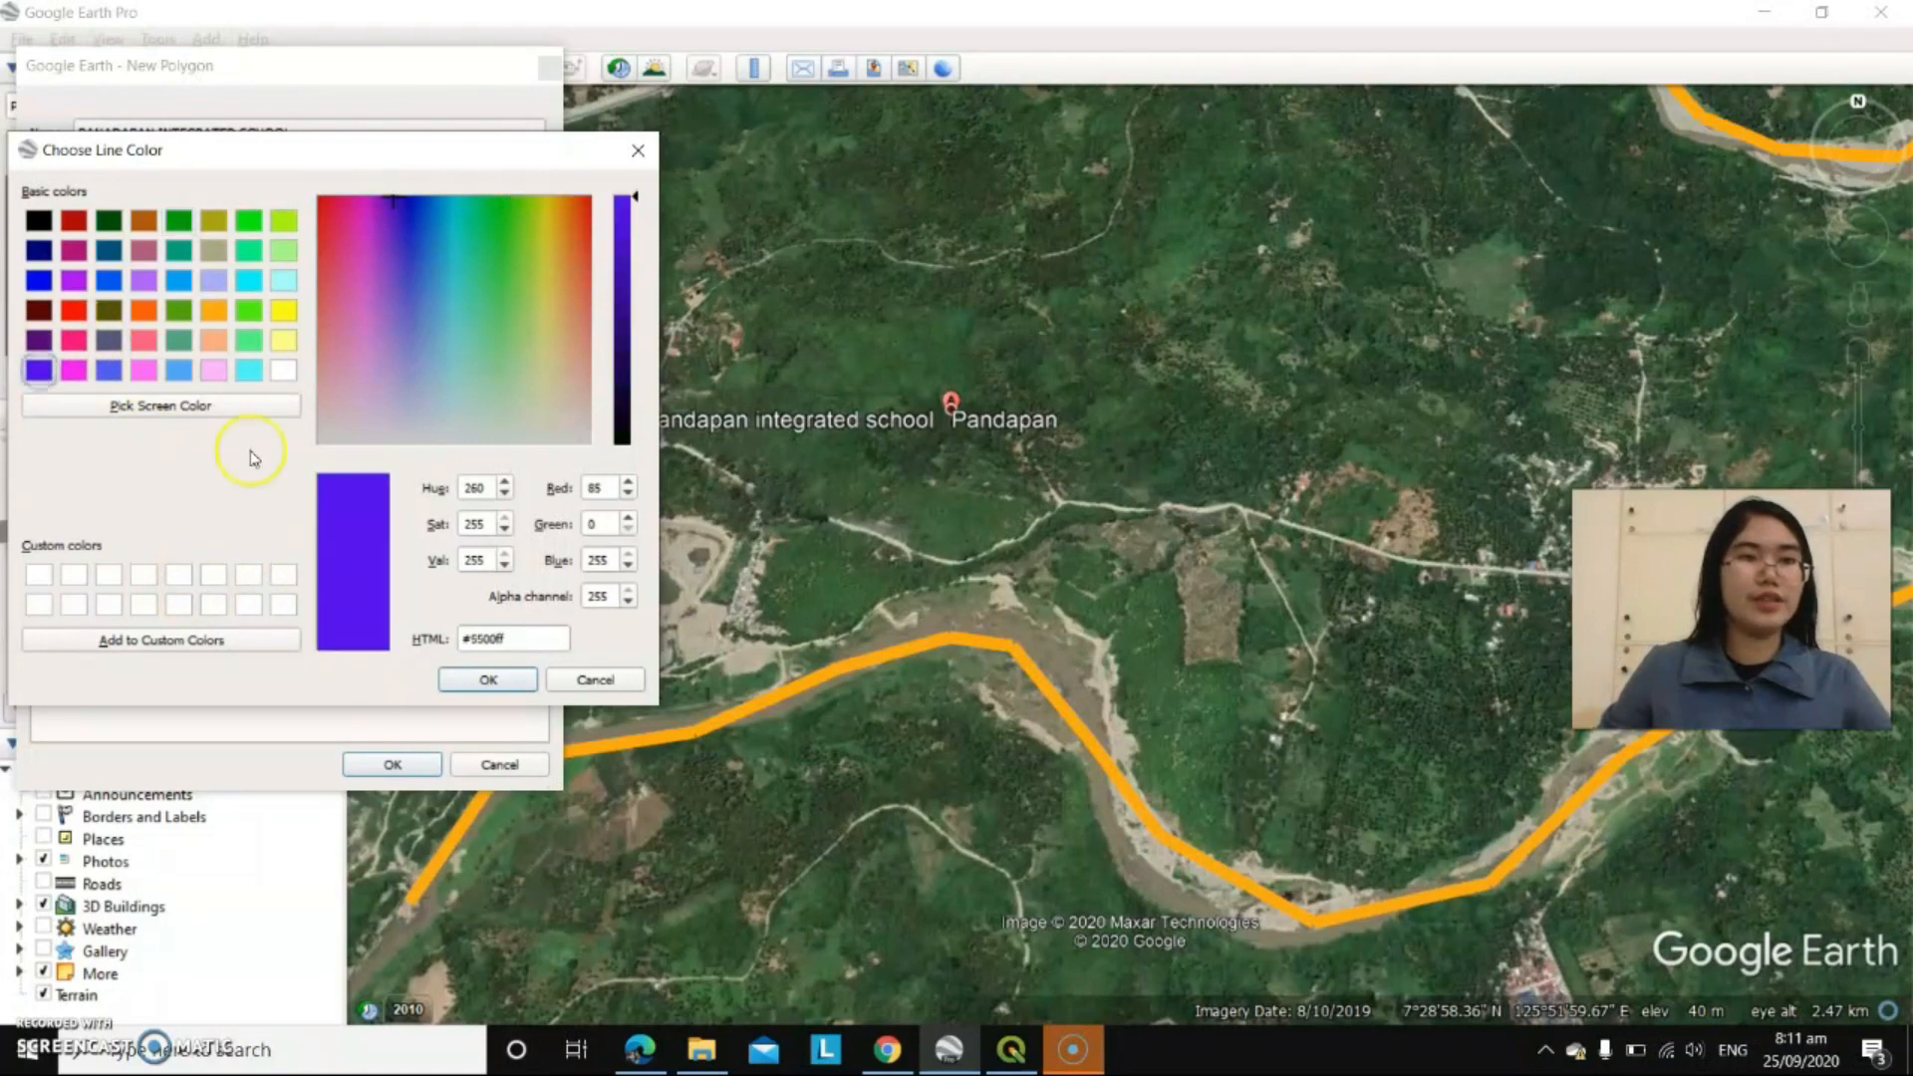
click(489, 680)
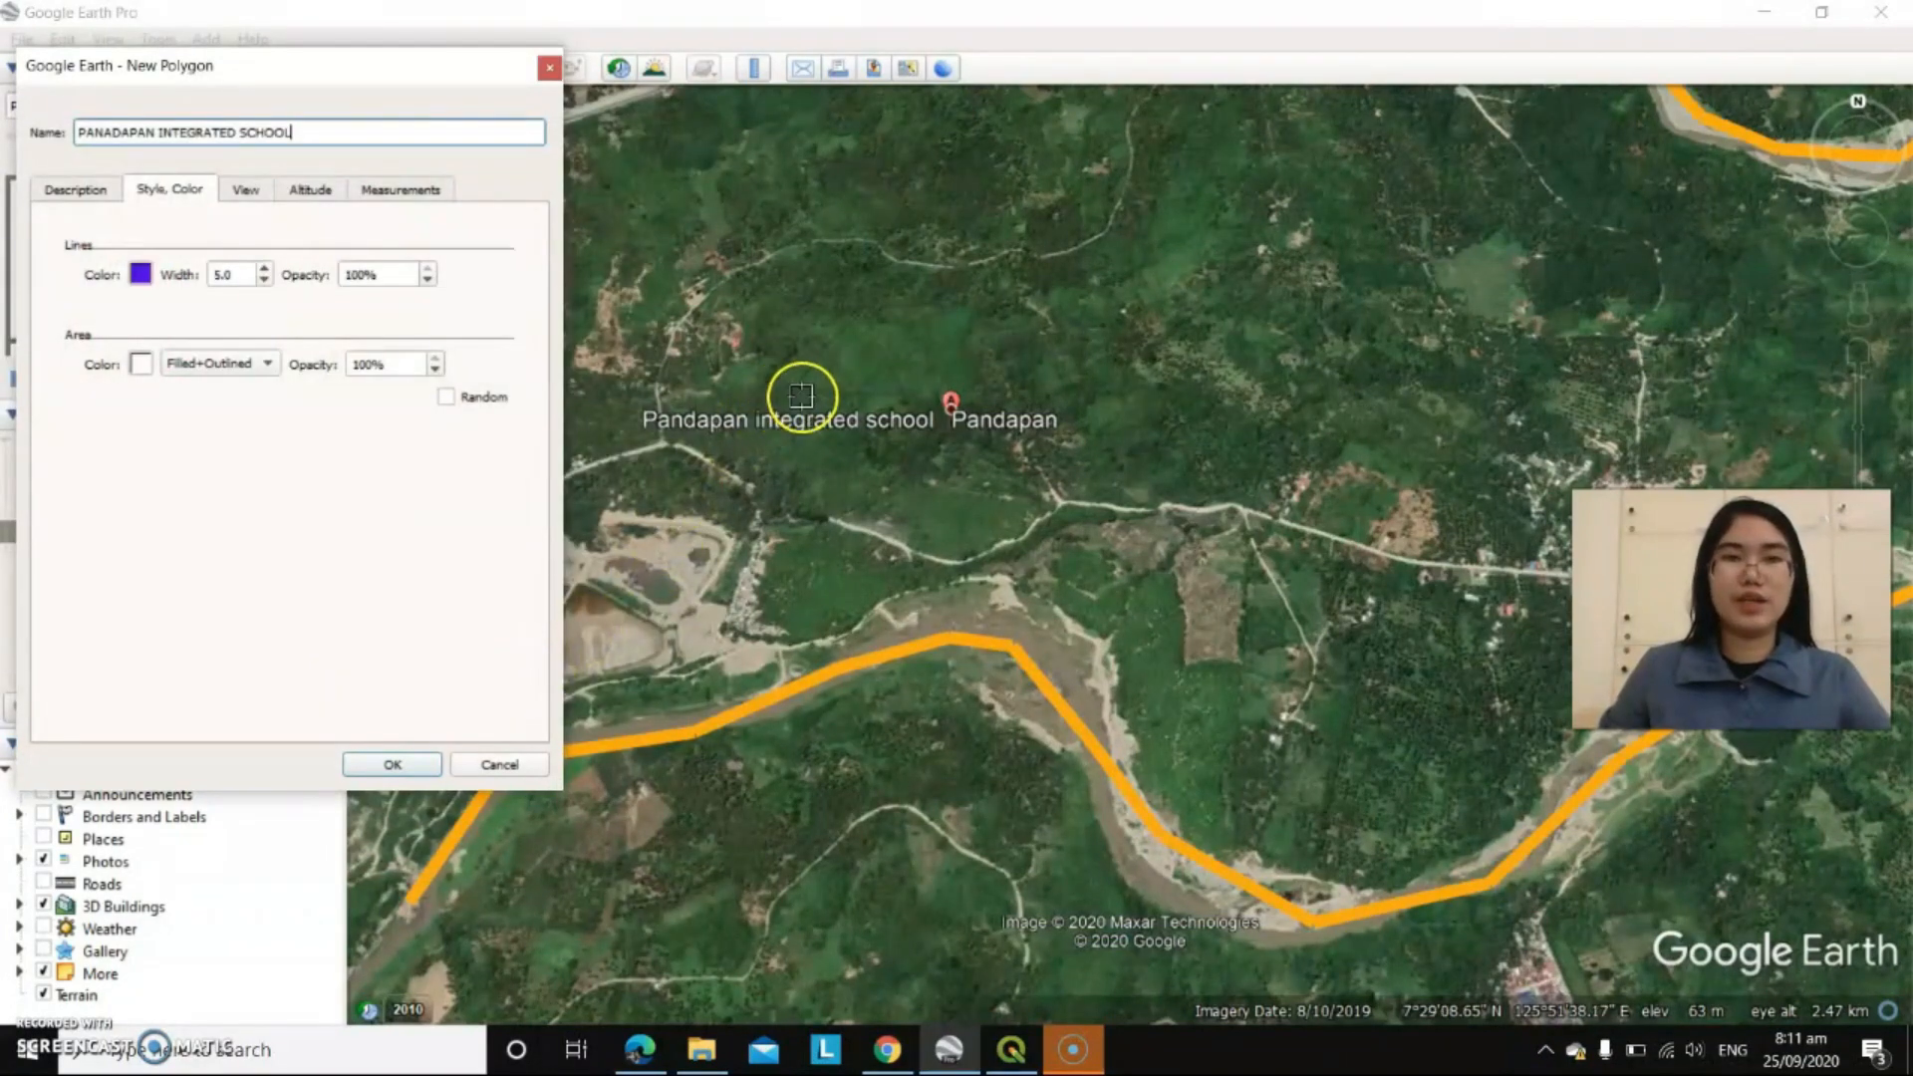
- Outline the area around the Pandapan integrated school marker with a four-cornered polygon reaching south to the road, and save it
click(853, 386)
click(951, 372)
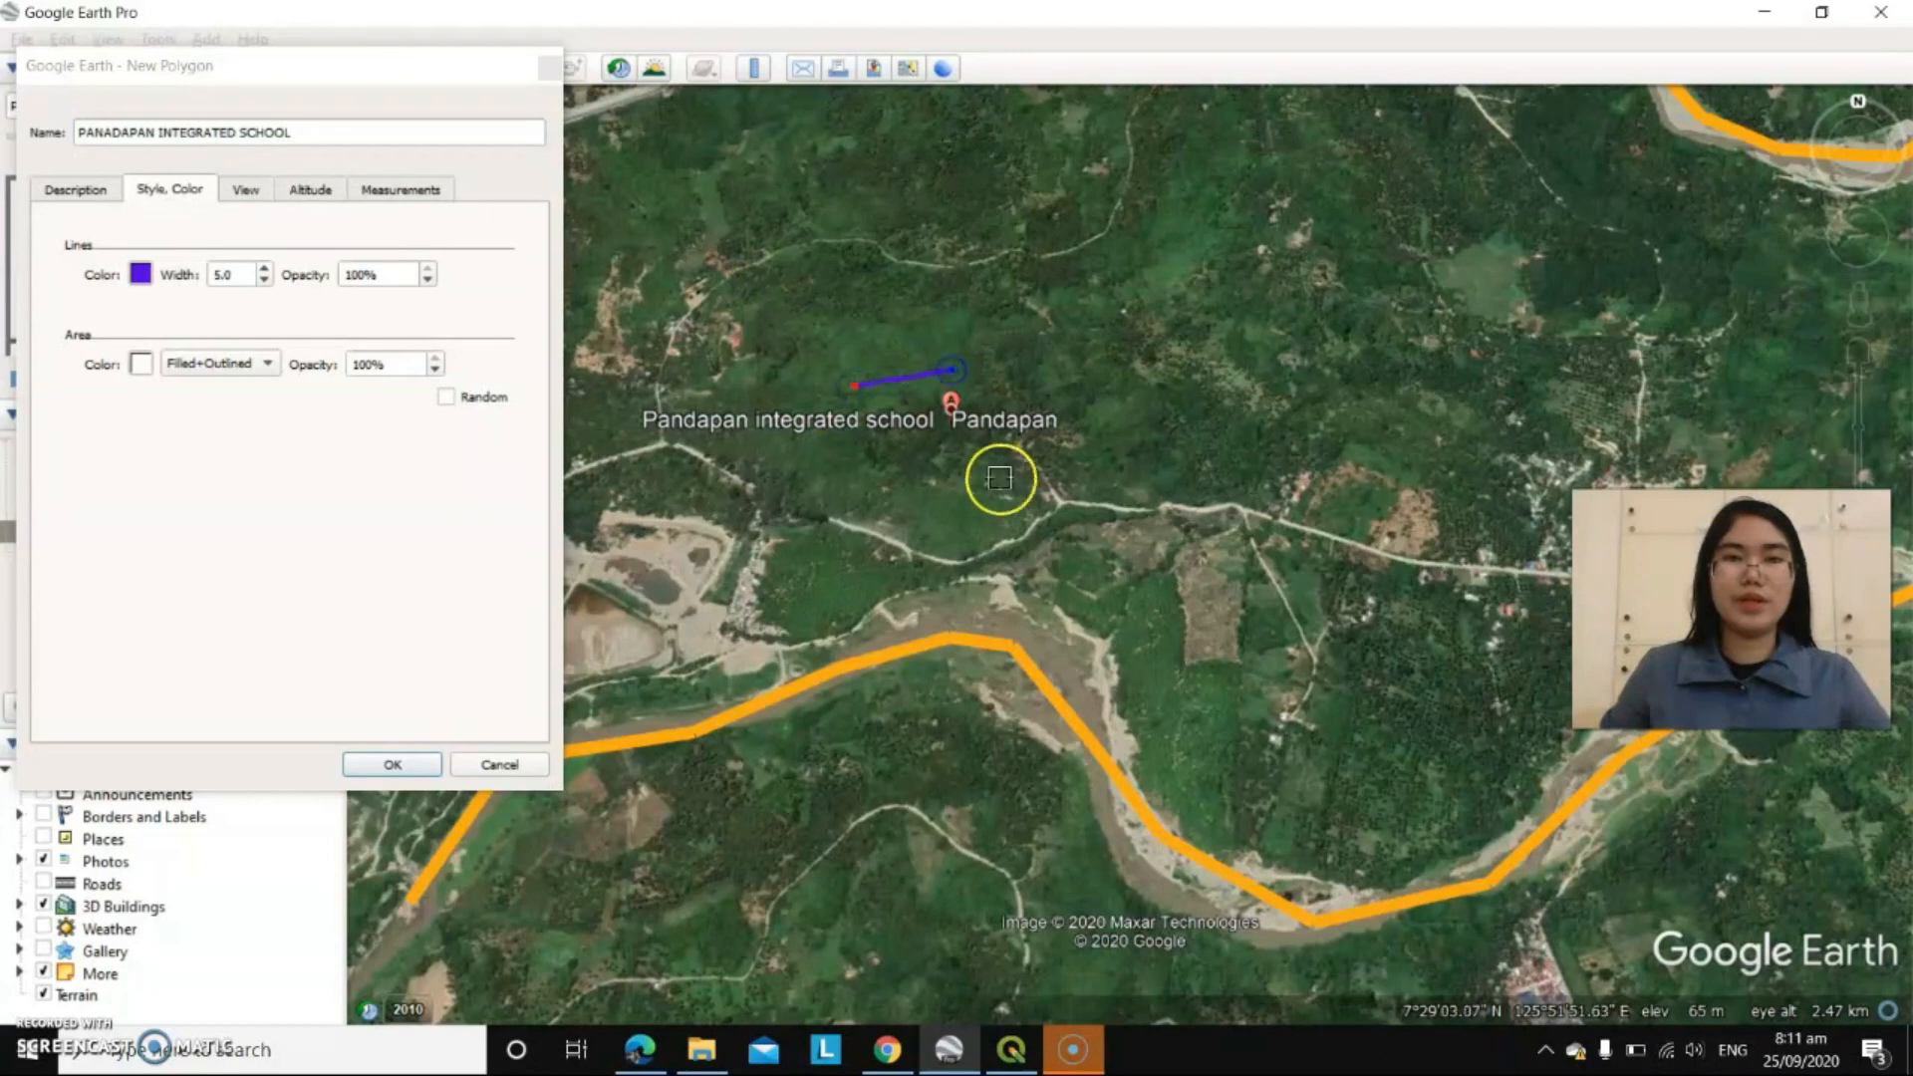
click(1003, 498)
click(910, 559)
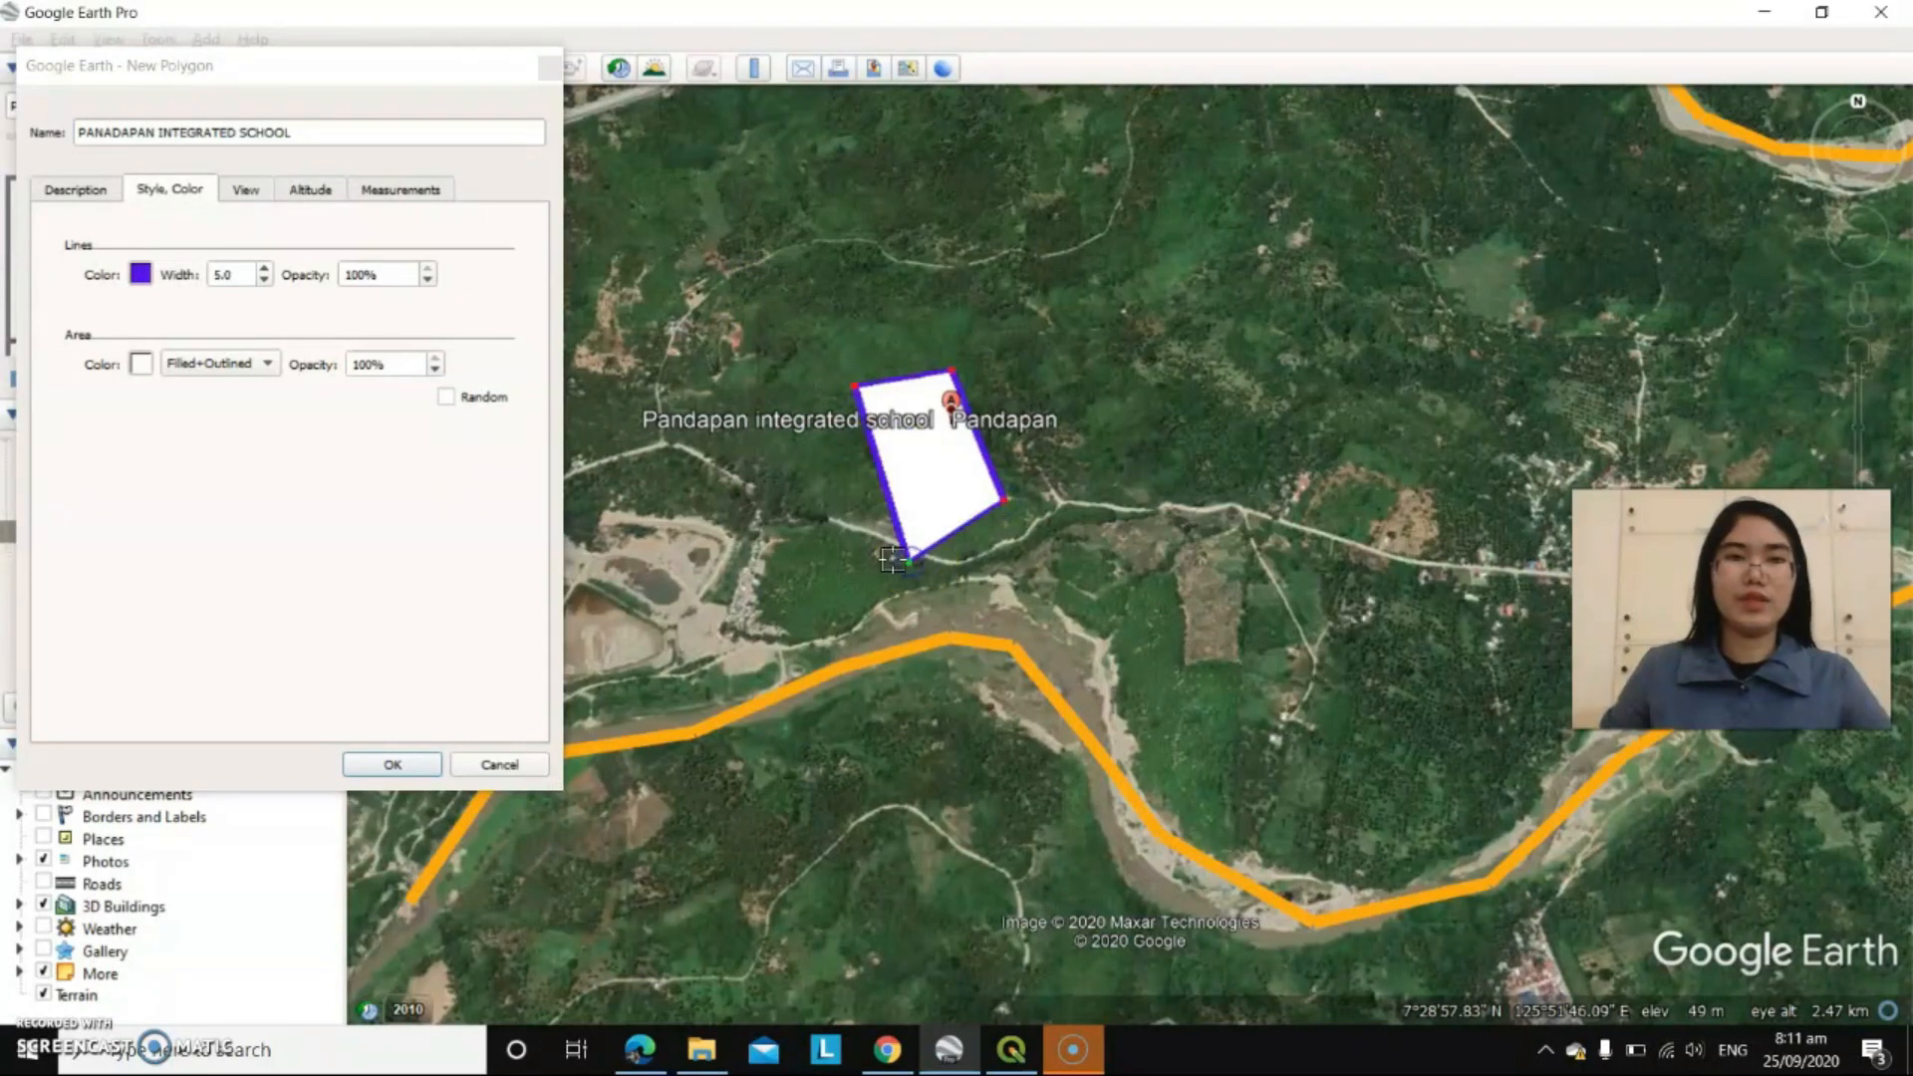
click(392, 764)
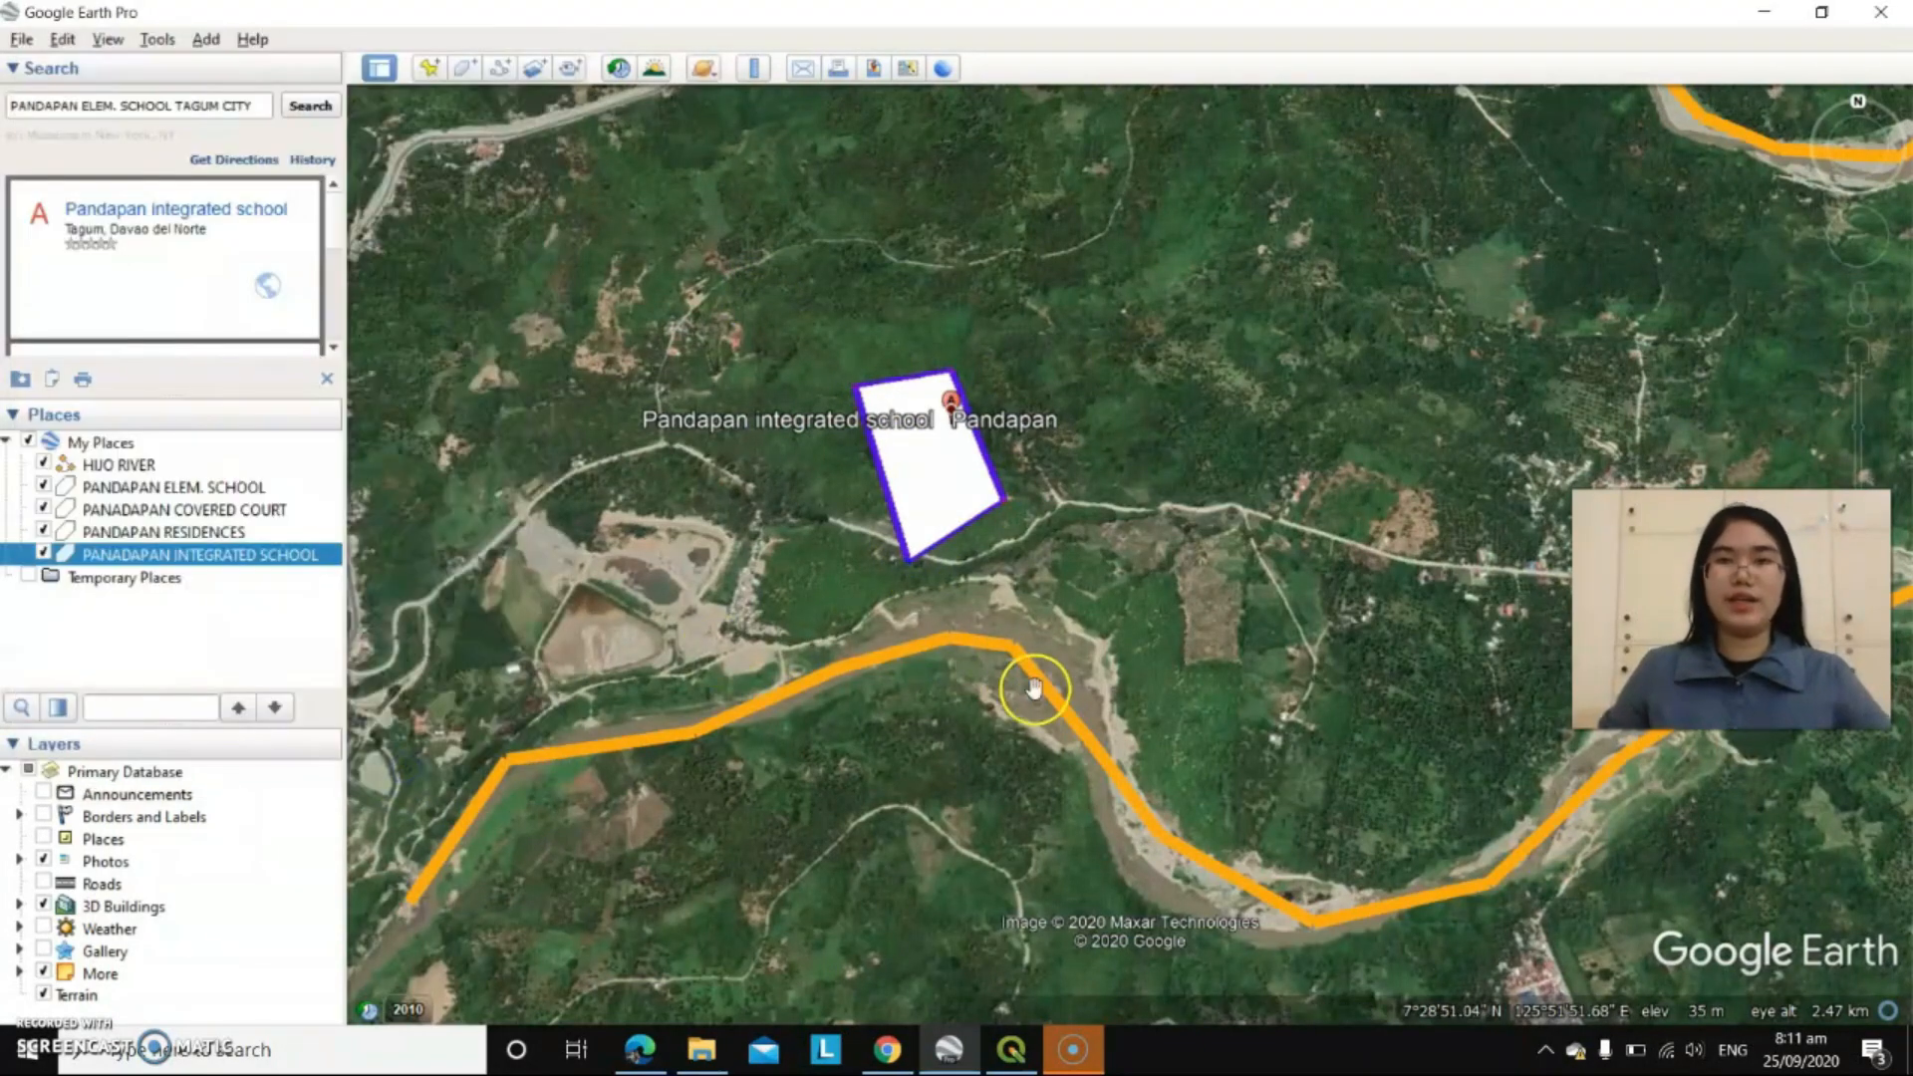
- Examine the settlement south of the river and check its place labels in the browser version of Google Earth
scroll(1264, 640, down, 2)
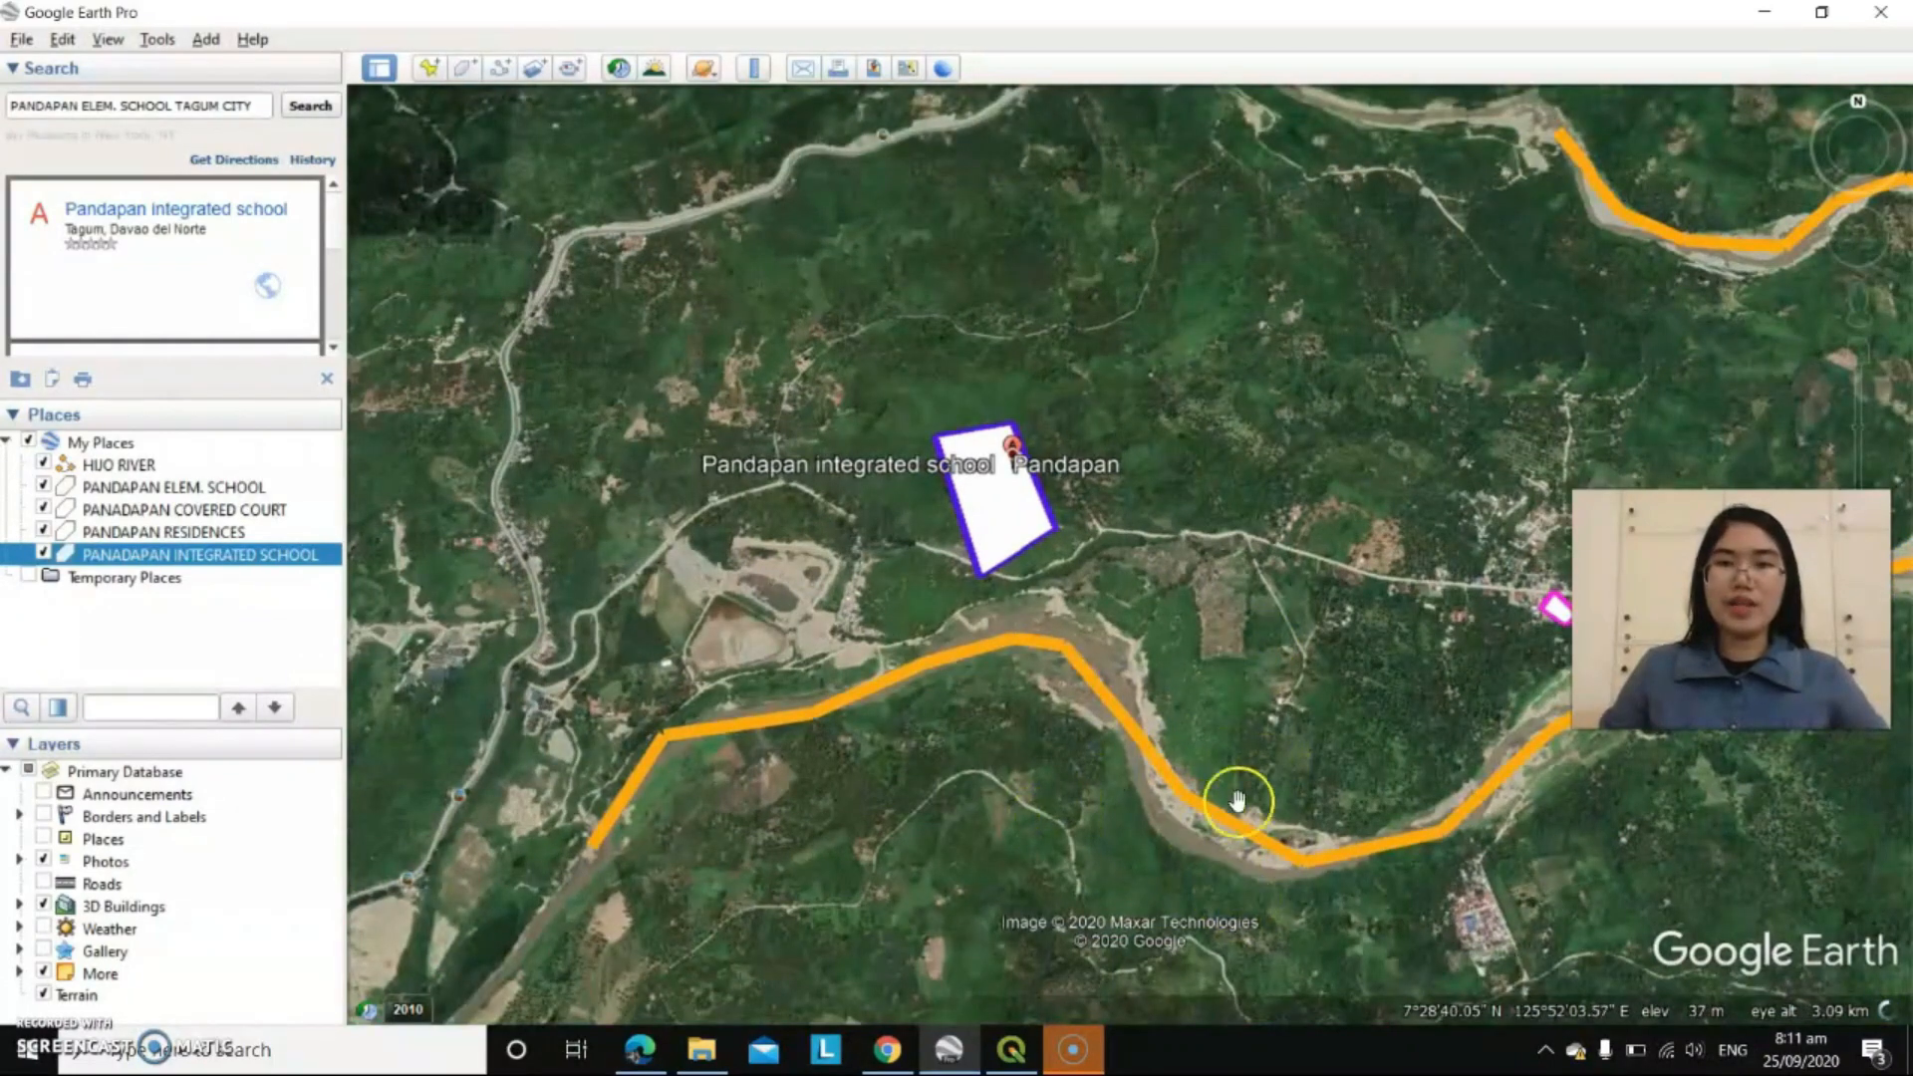
drag(1236, 799, 1152, 675)
scroll(1152, 637, up, 4)
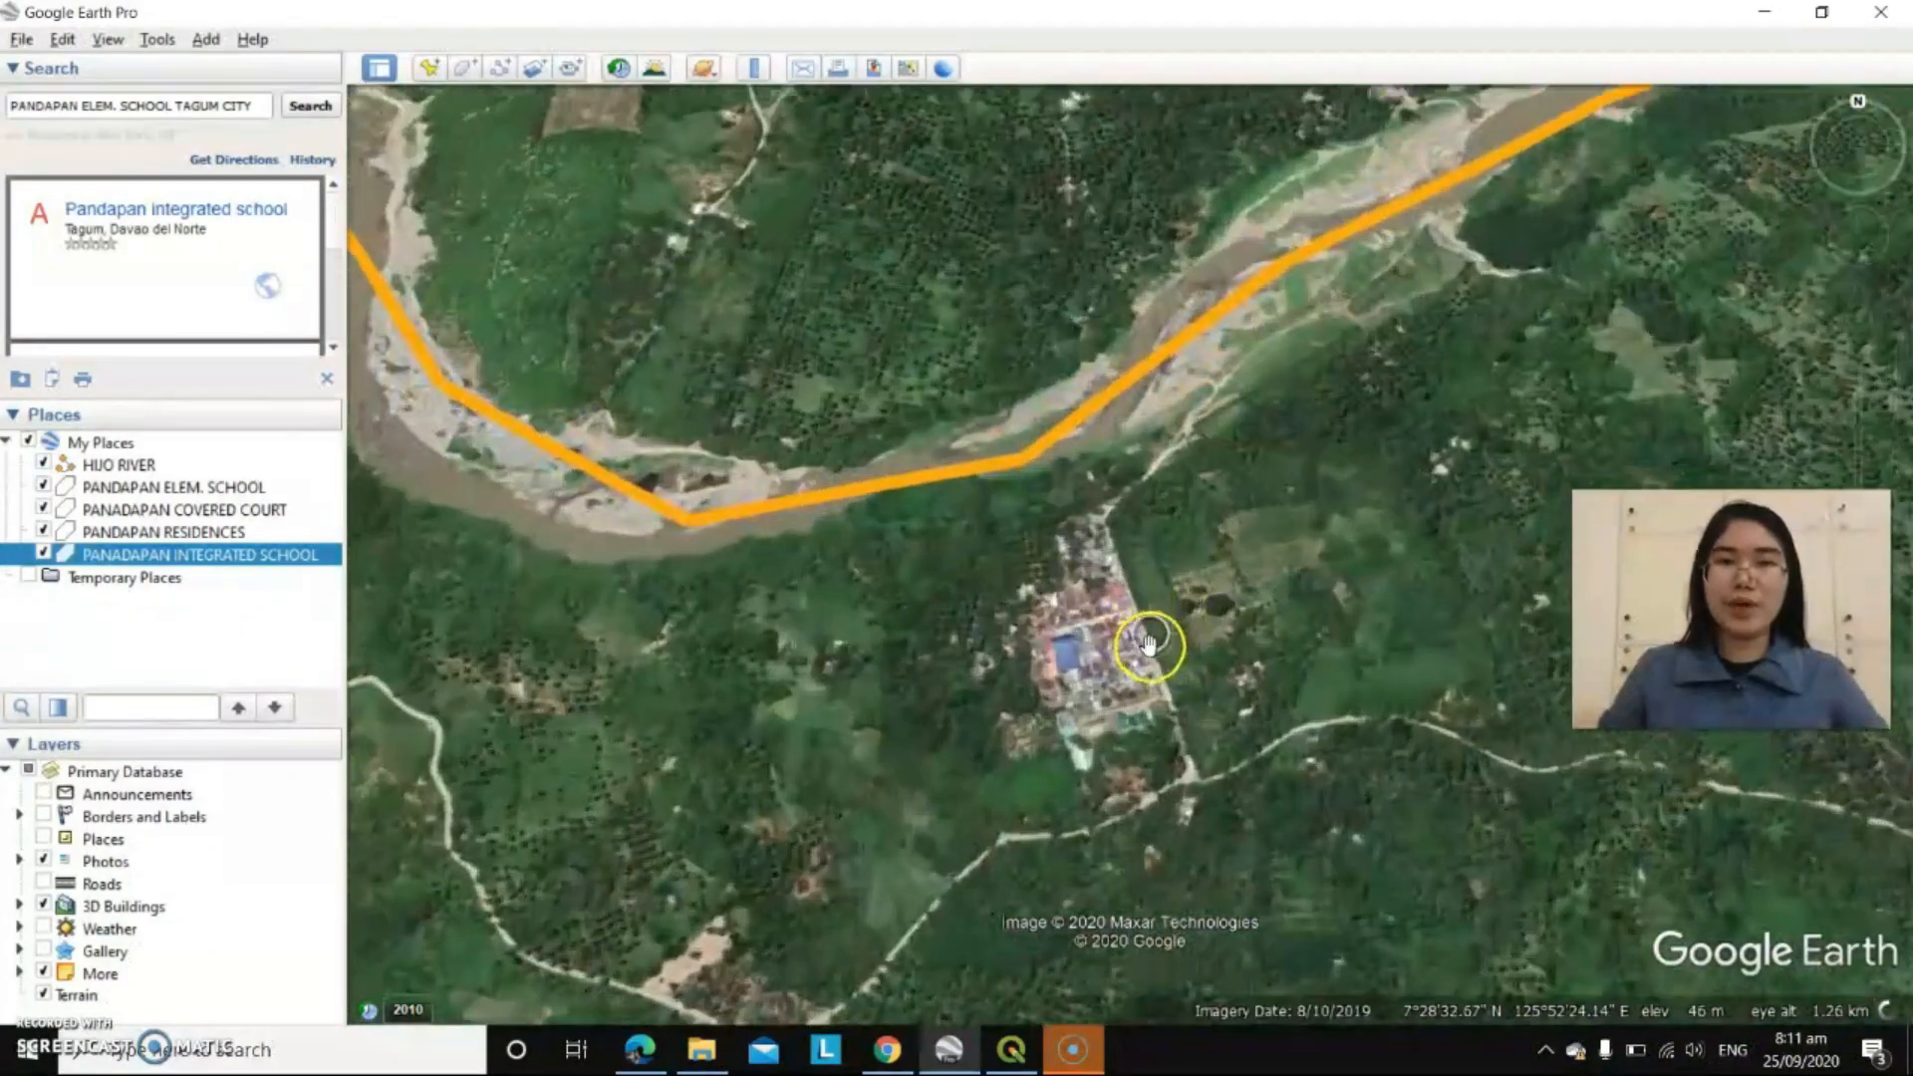
scroll(1149, 642, up, 3)
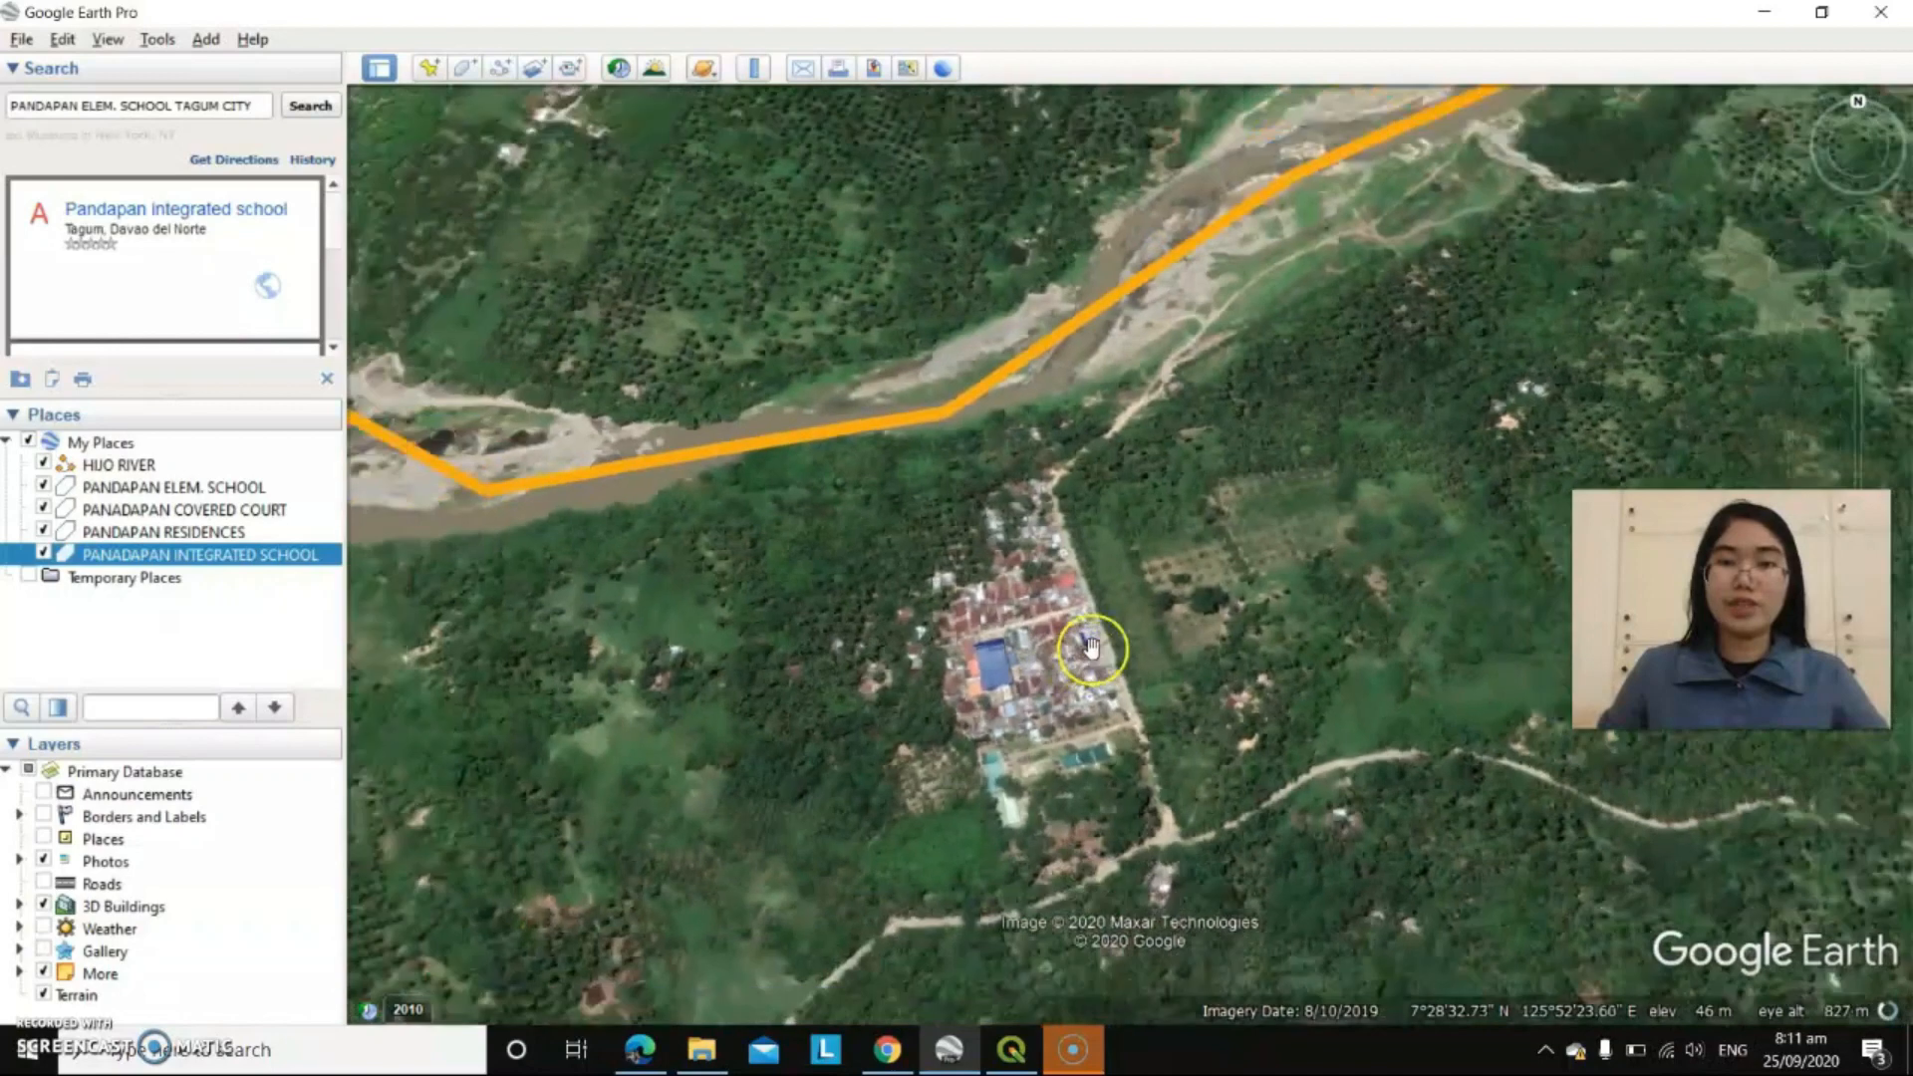
scroll(1090, 648, down, 2)
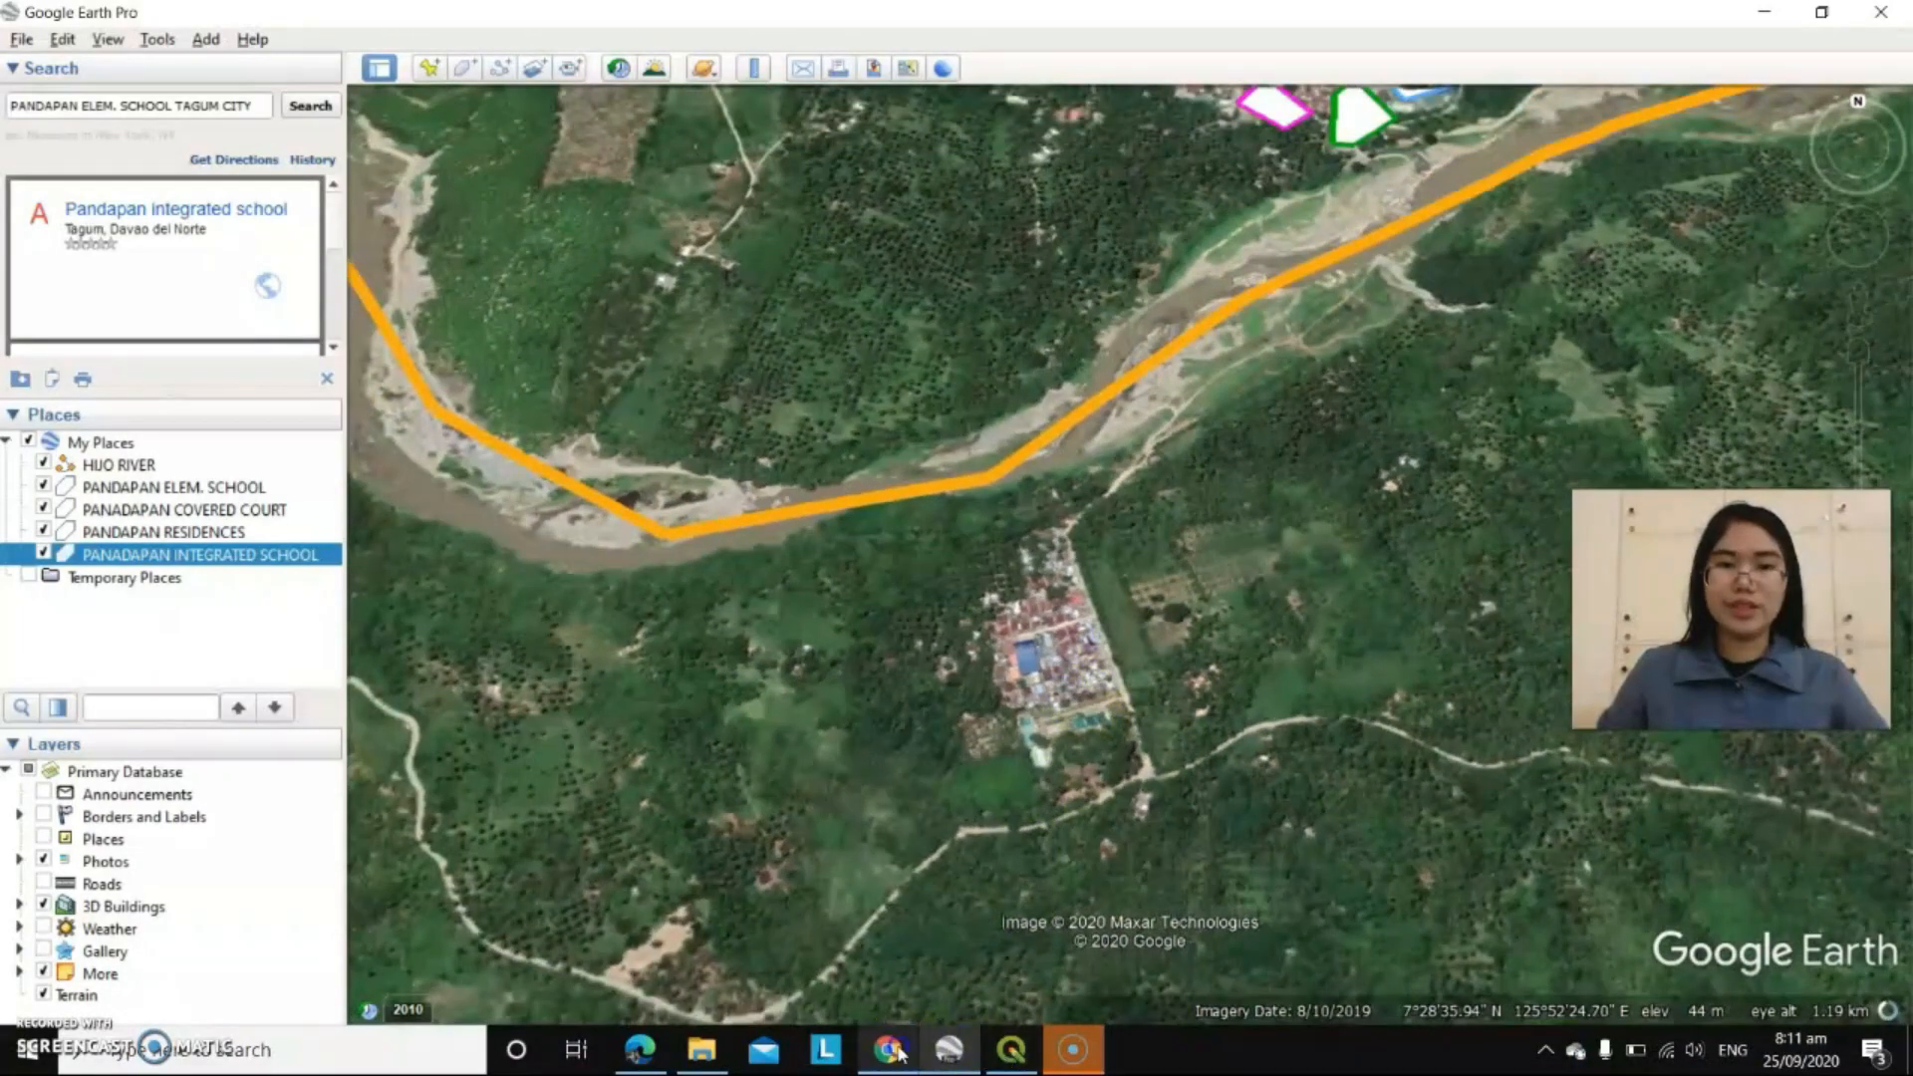
click(889, 1049)
scroll(1105, 623, down, 5)
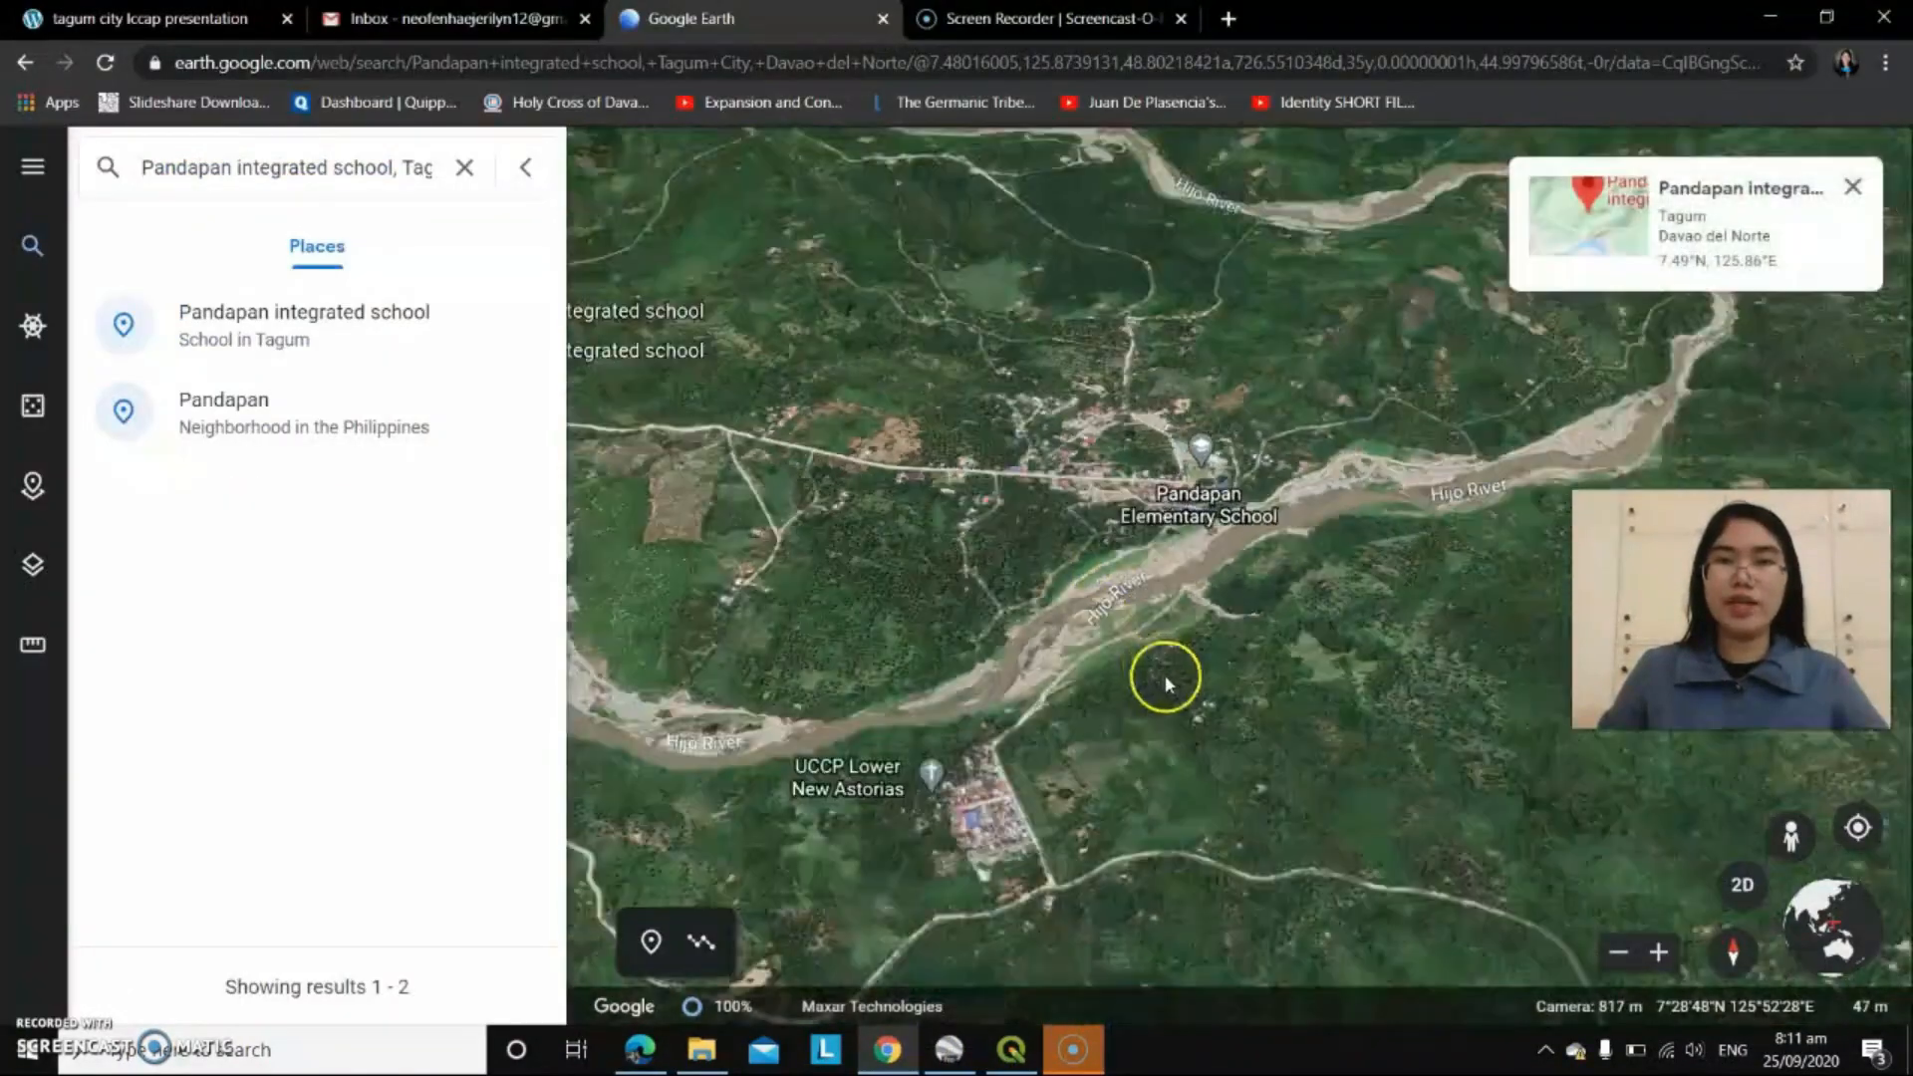
scroll(1100, 739, up, 3)
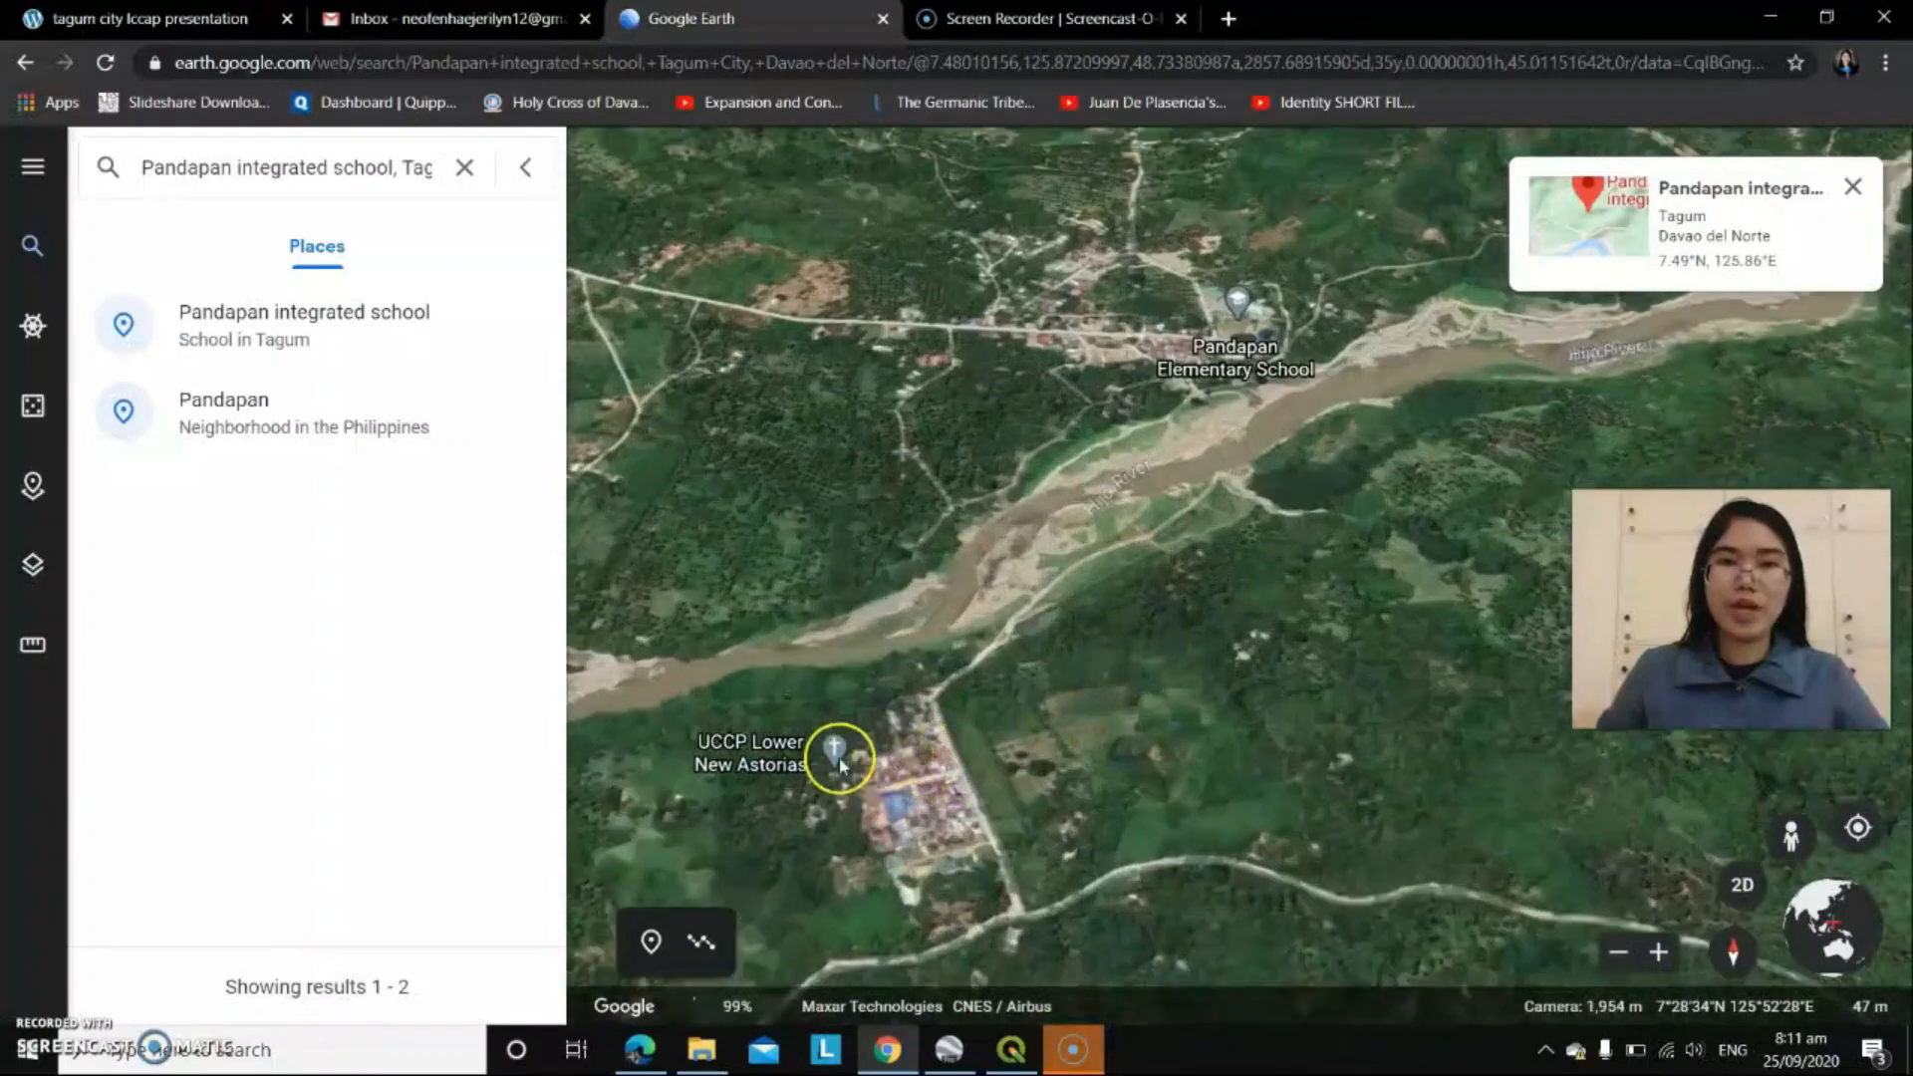
scroll(867, 809, up, 2)
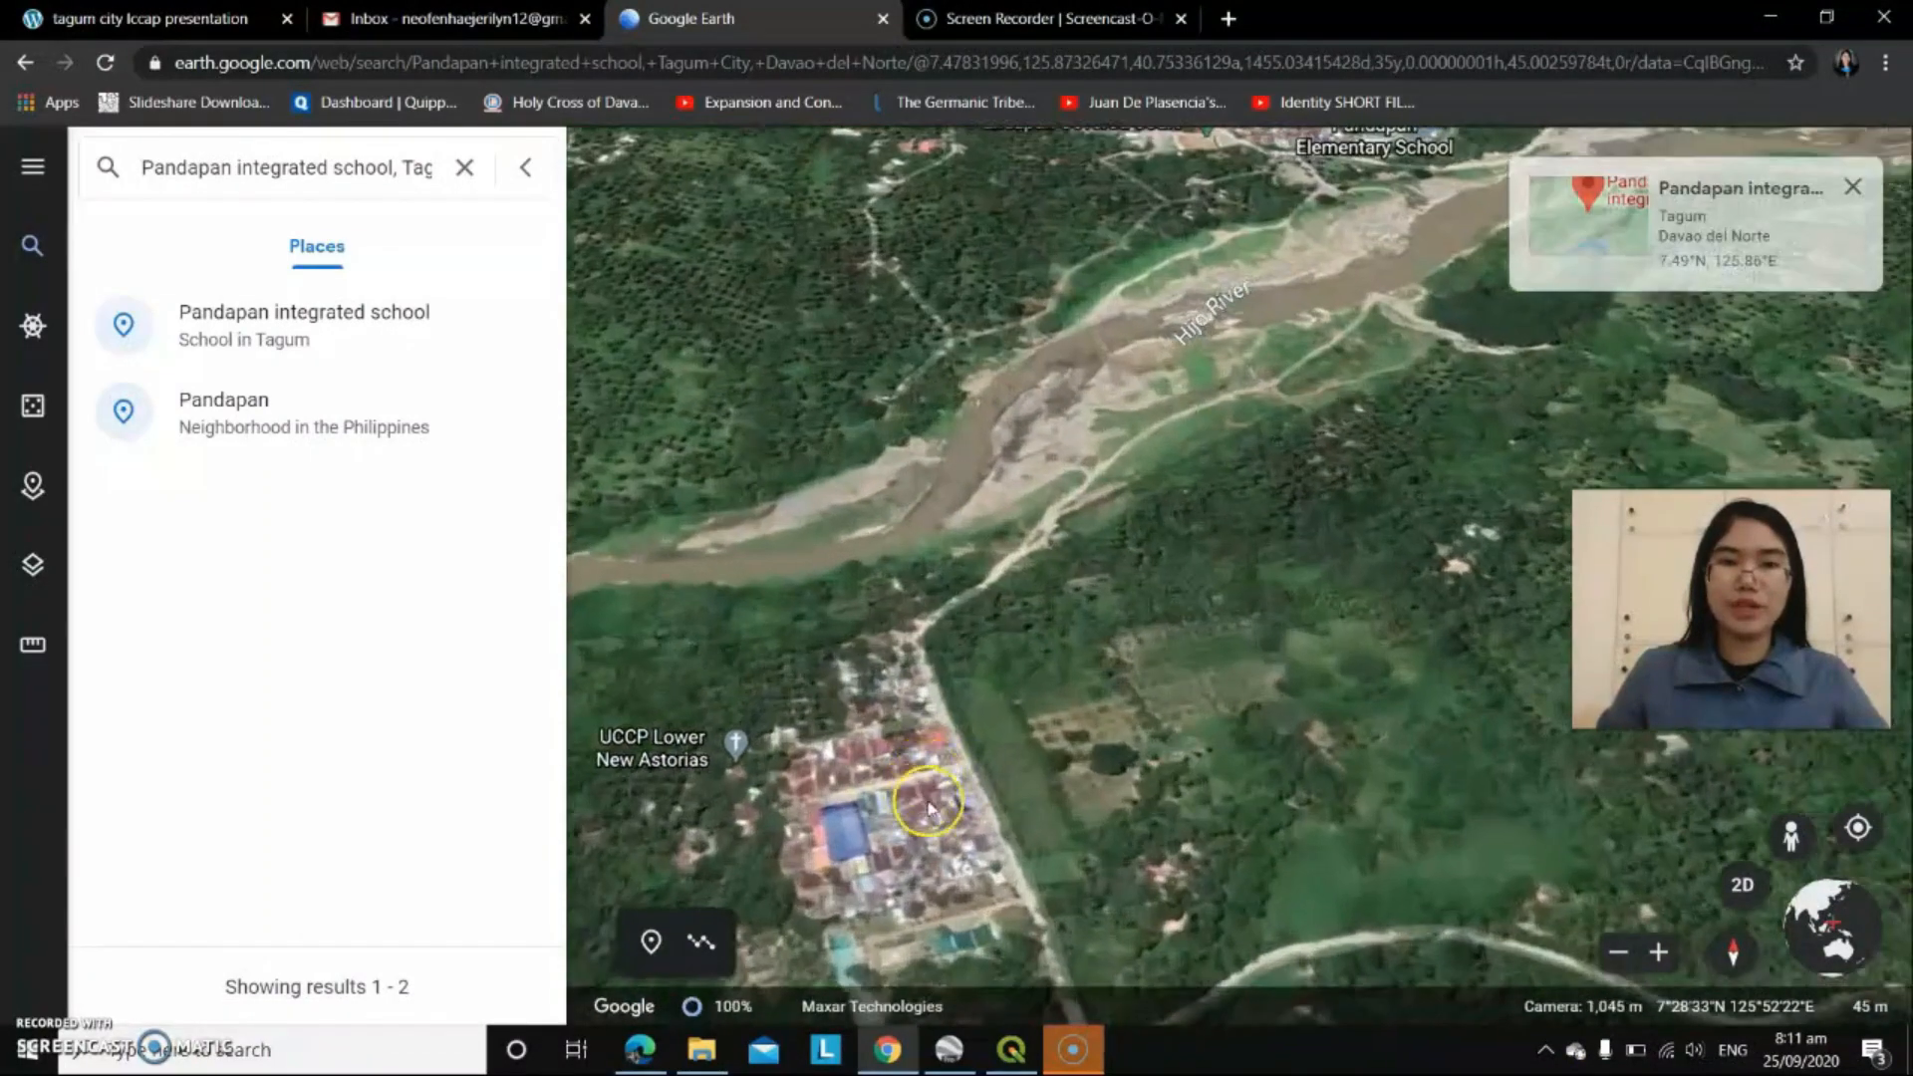
scroll(1019, 901, down, 3)
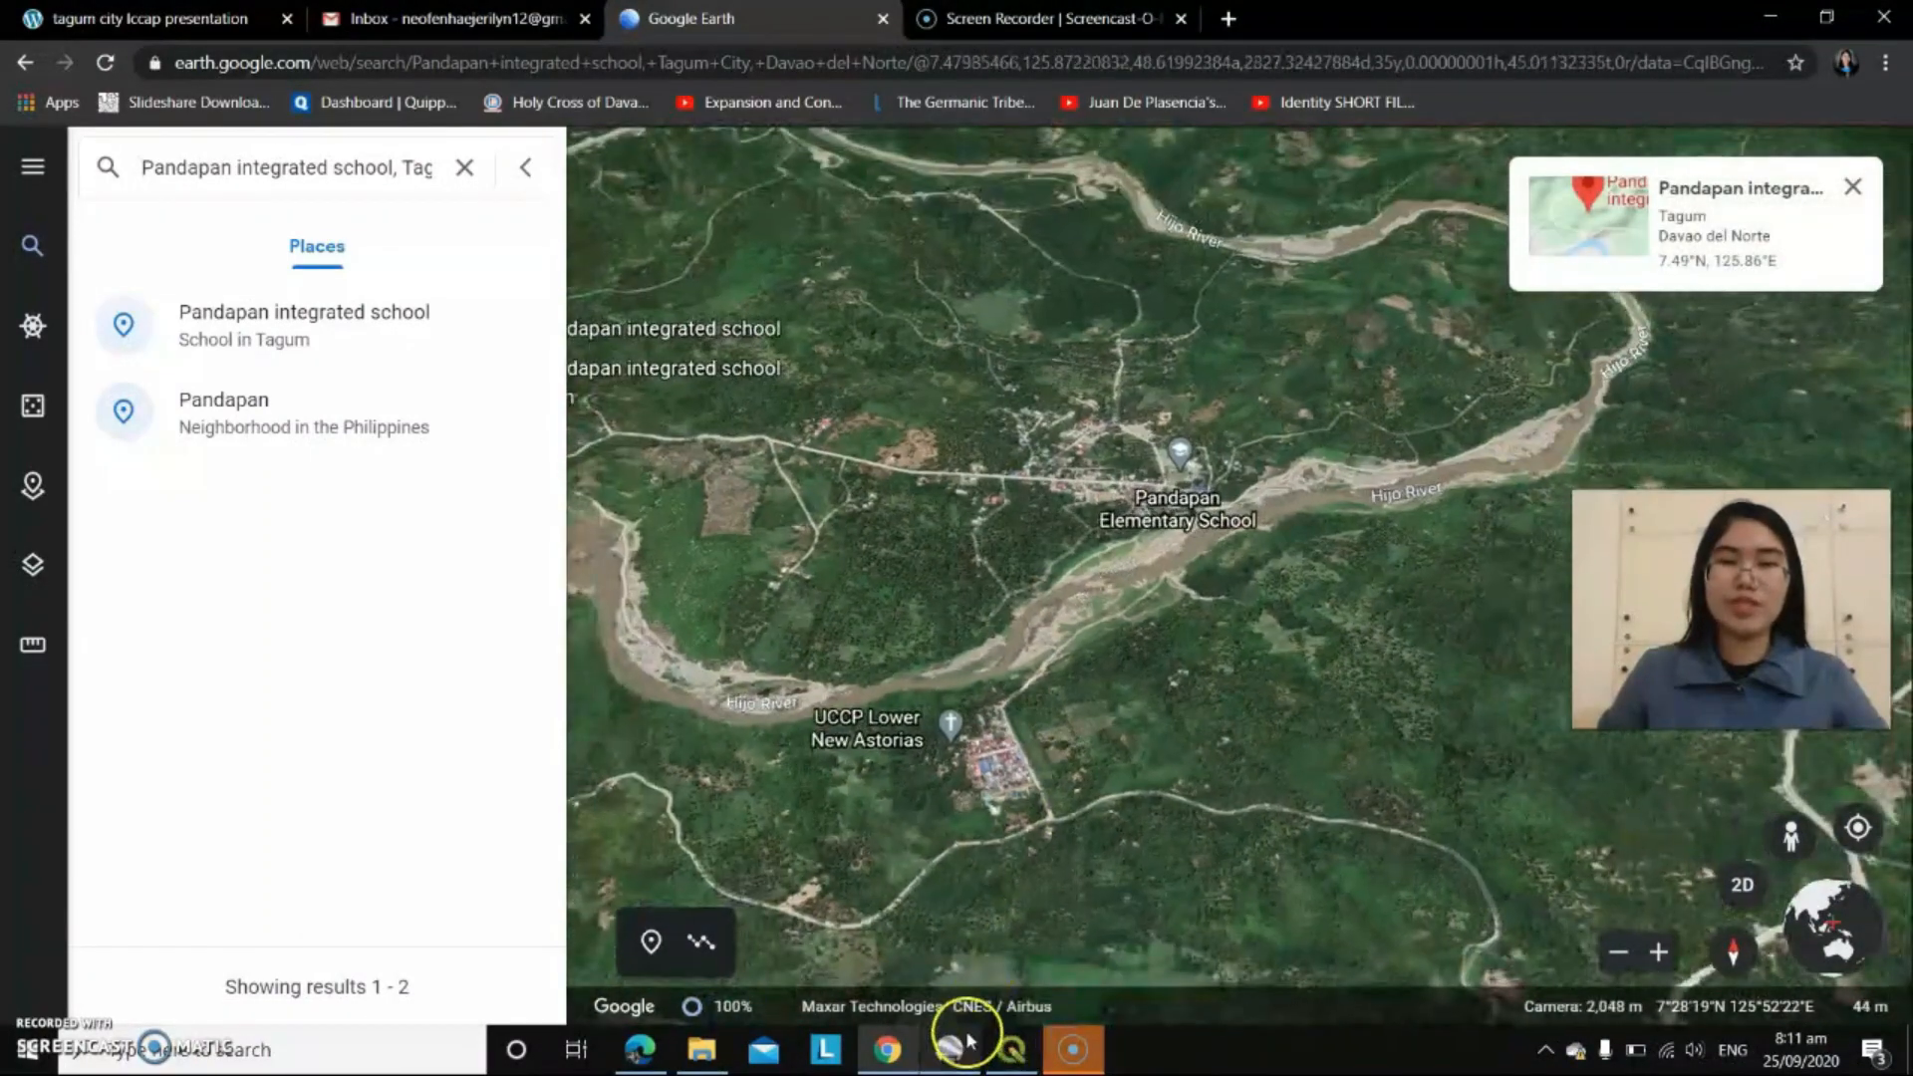
- Switch back to Google Earth Pro and start a new polygon named NEW ASTURIAS RESIDENCES with an orange (#ff5500) outline
click(948, 1048)
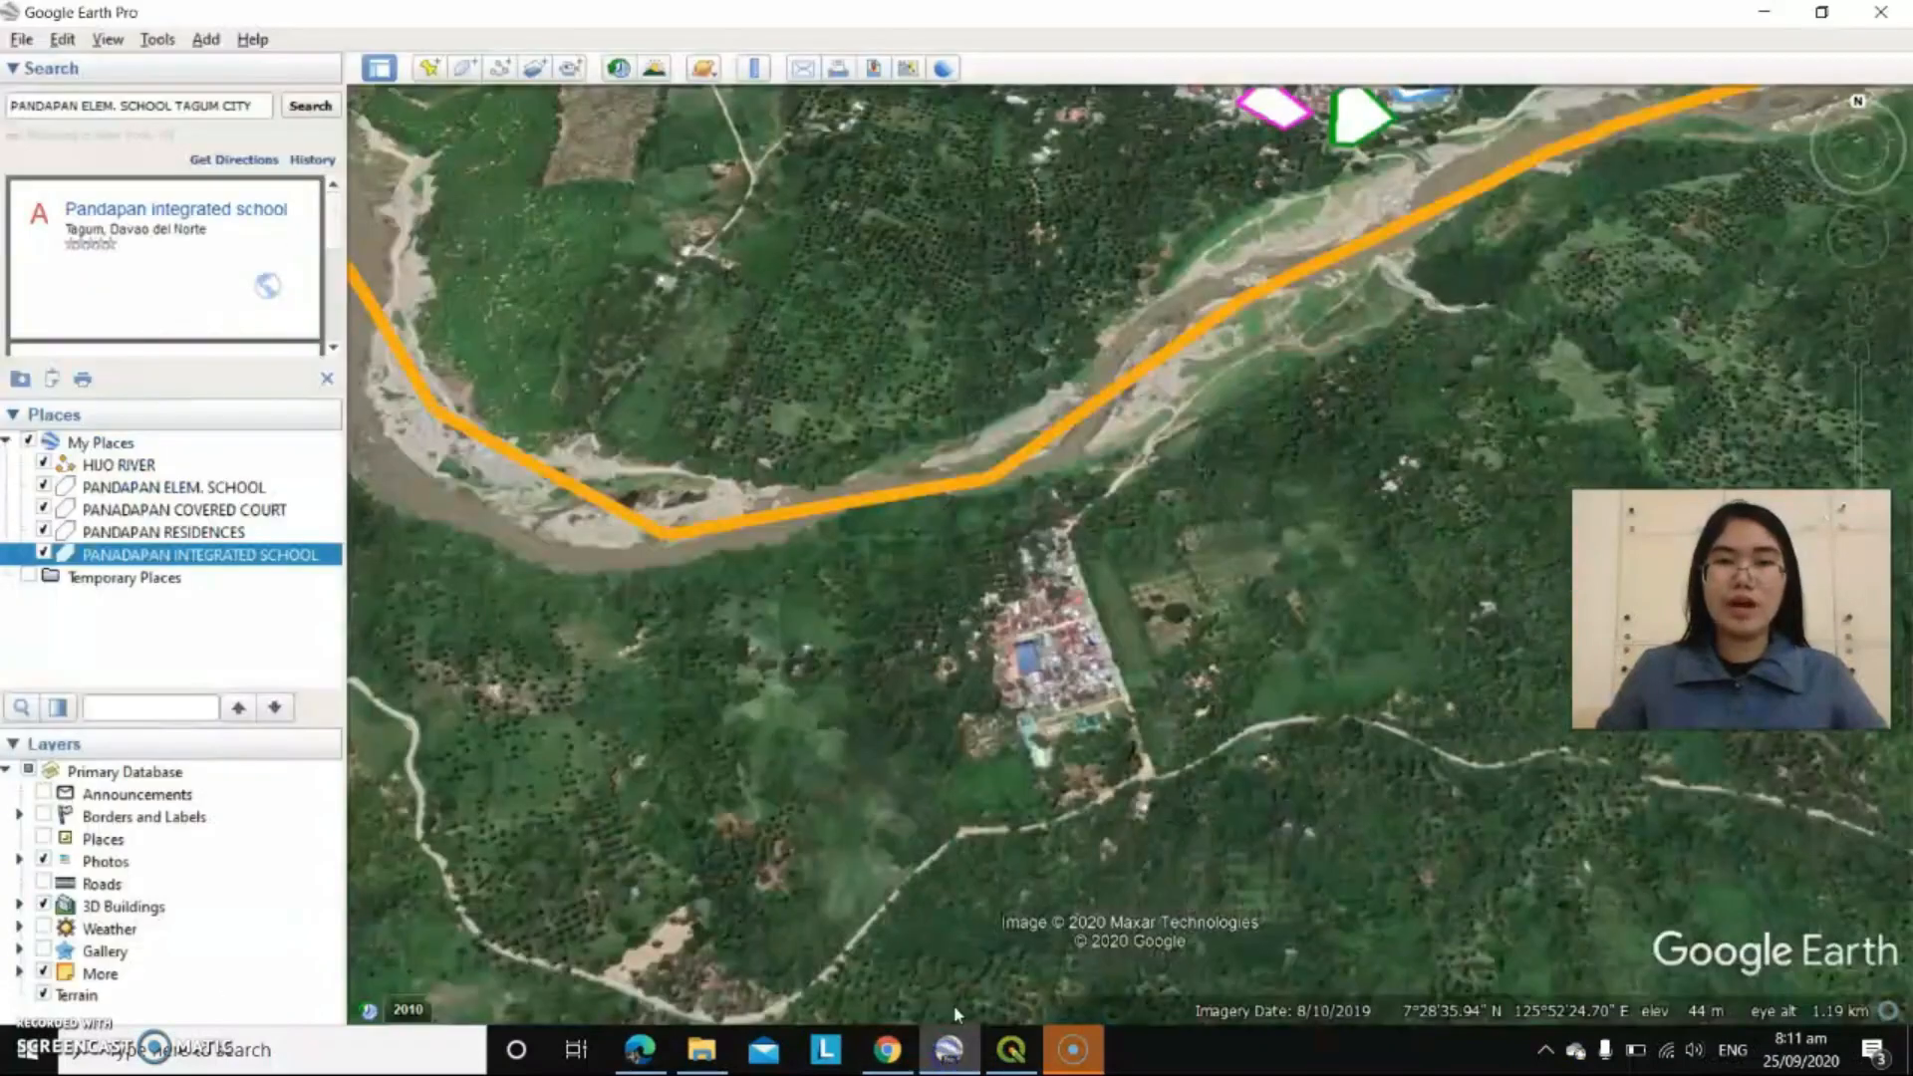
click(468, 70)
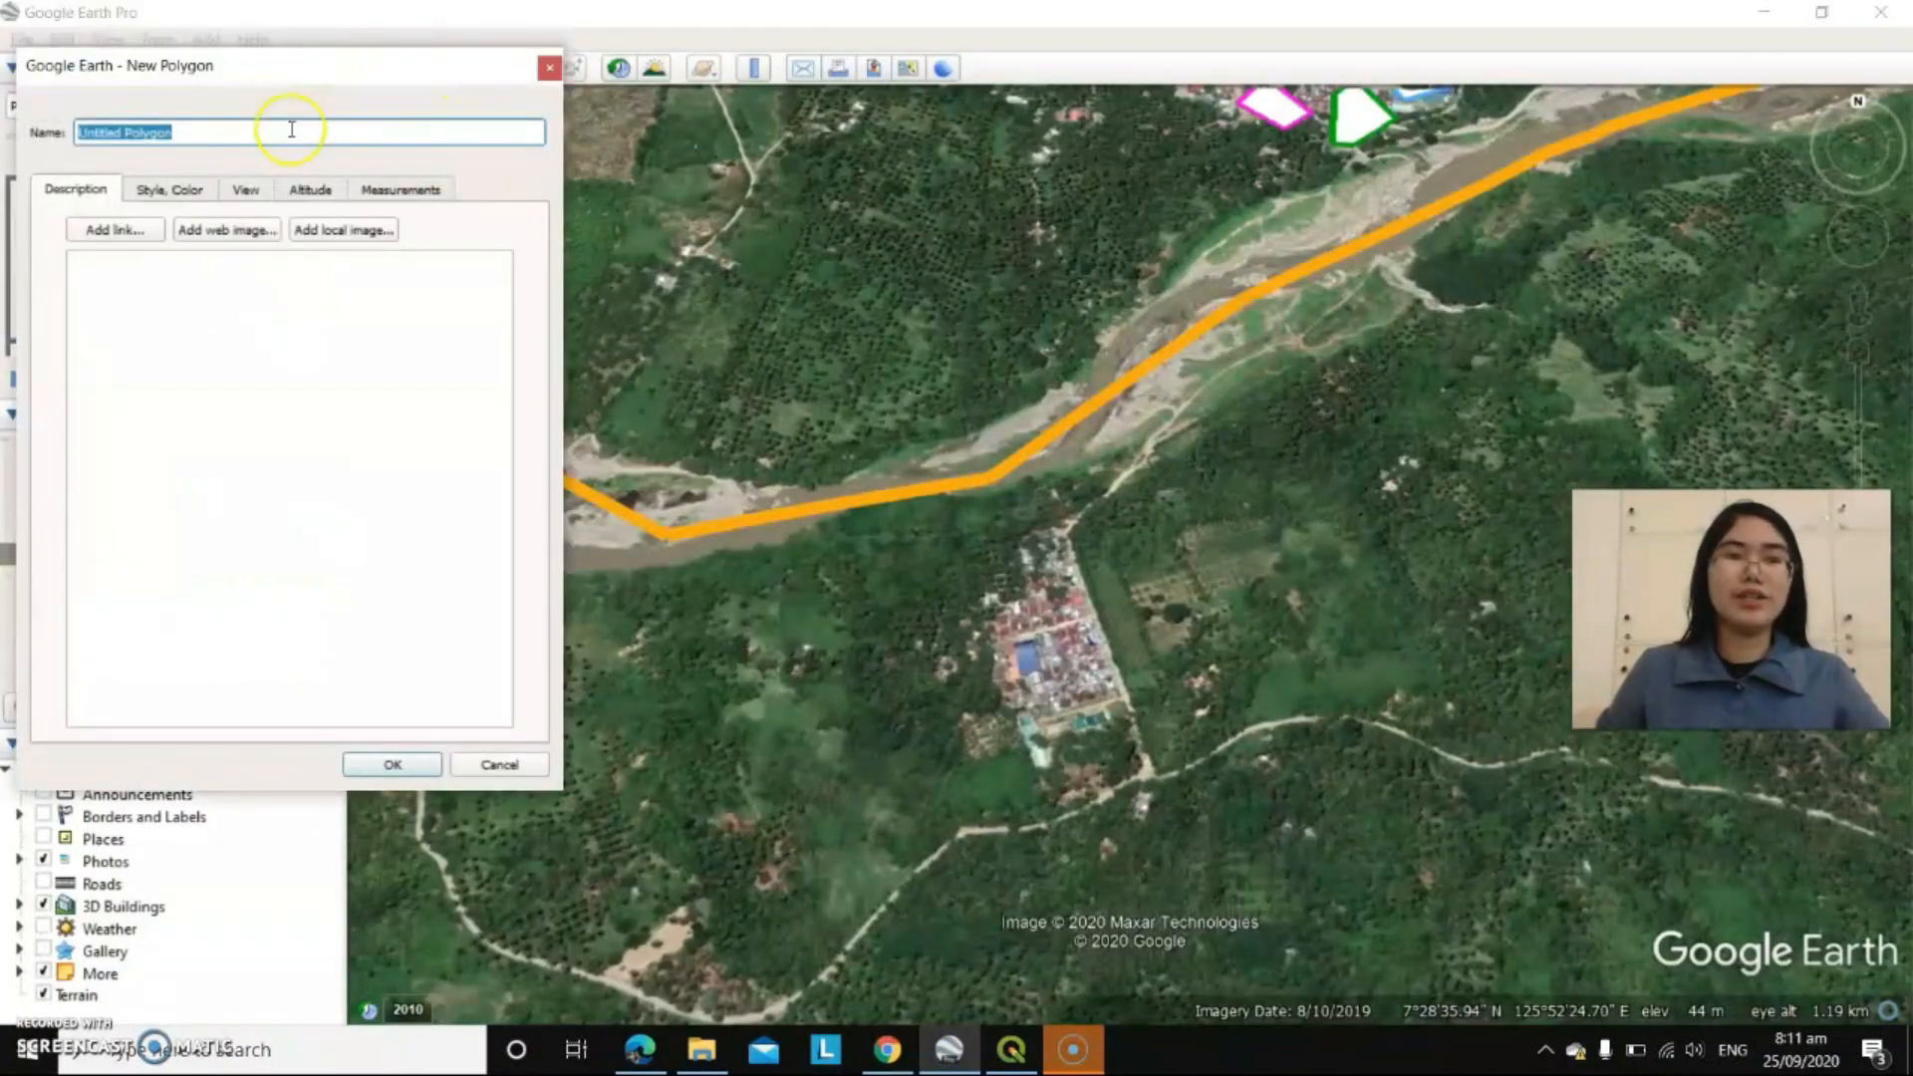
key(BackSpace)
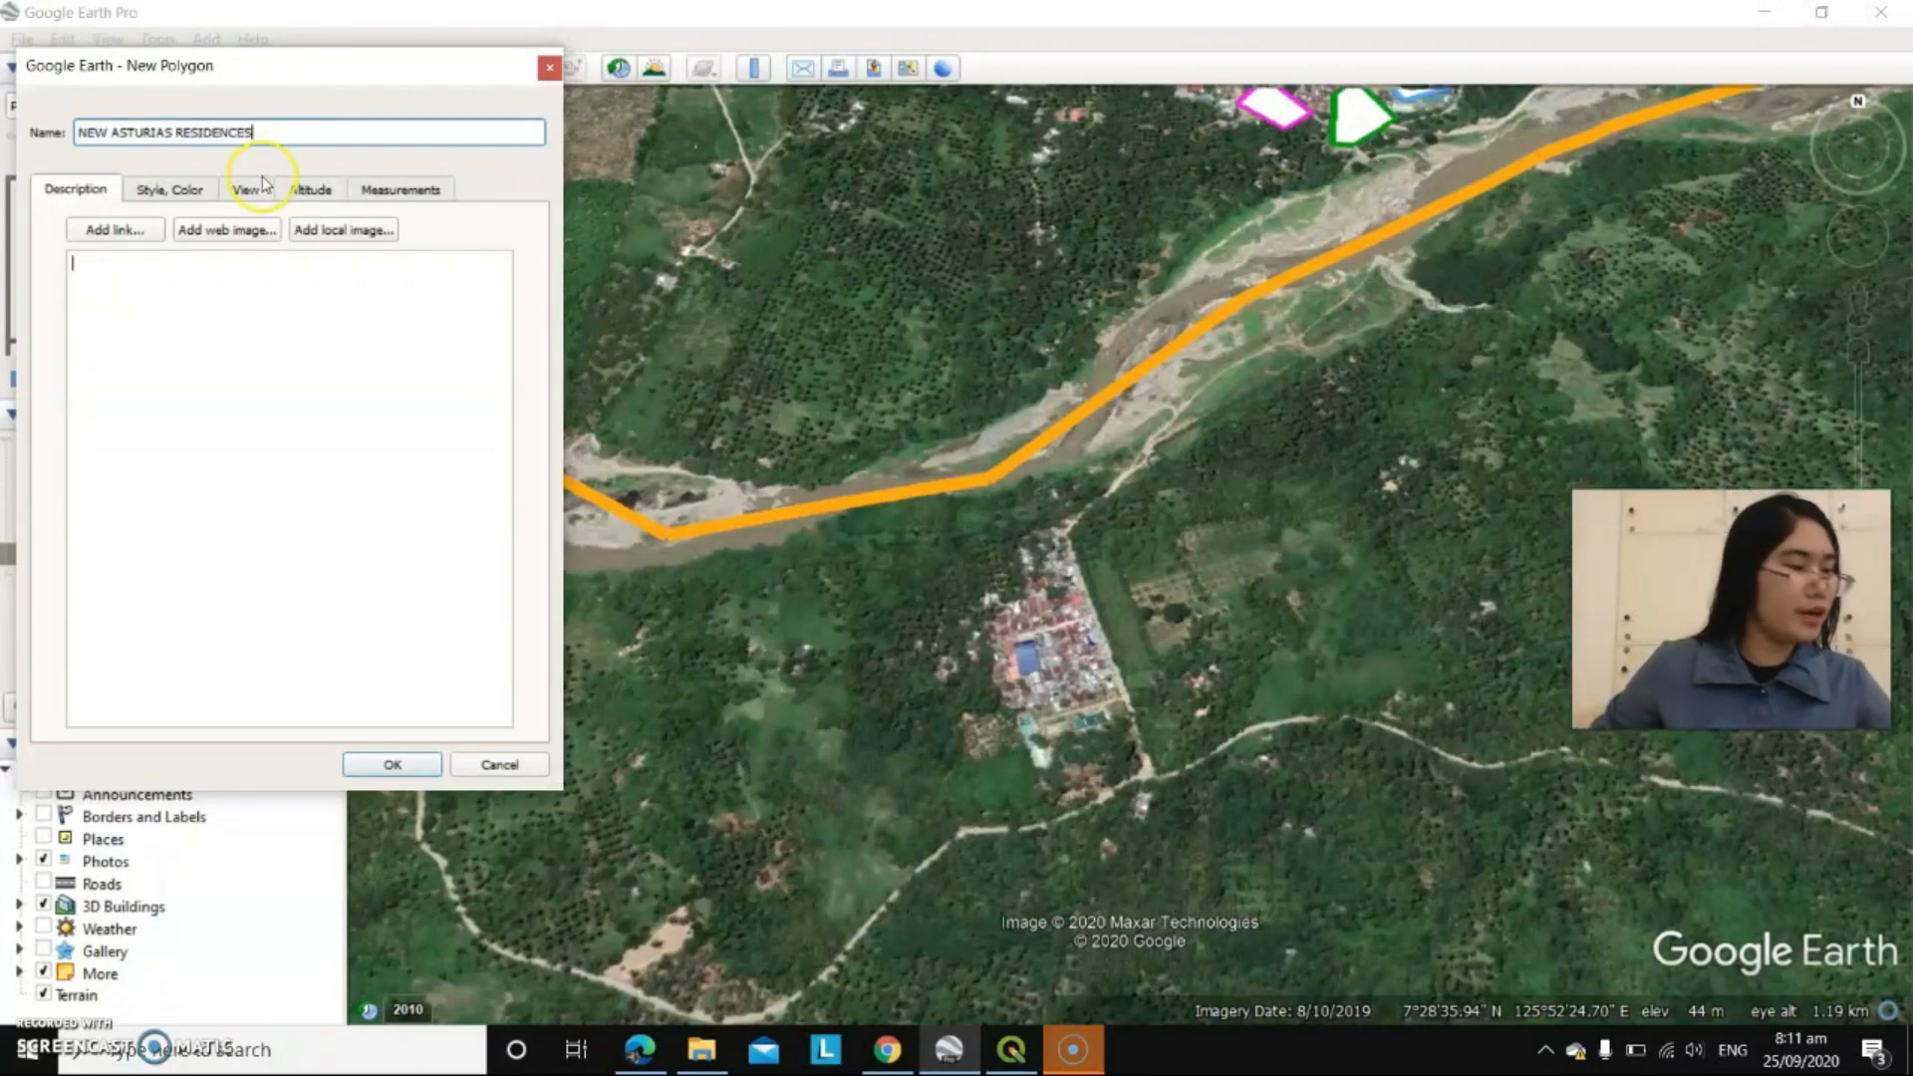
click(186, 194)
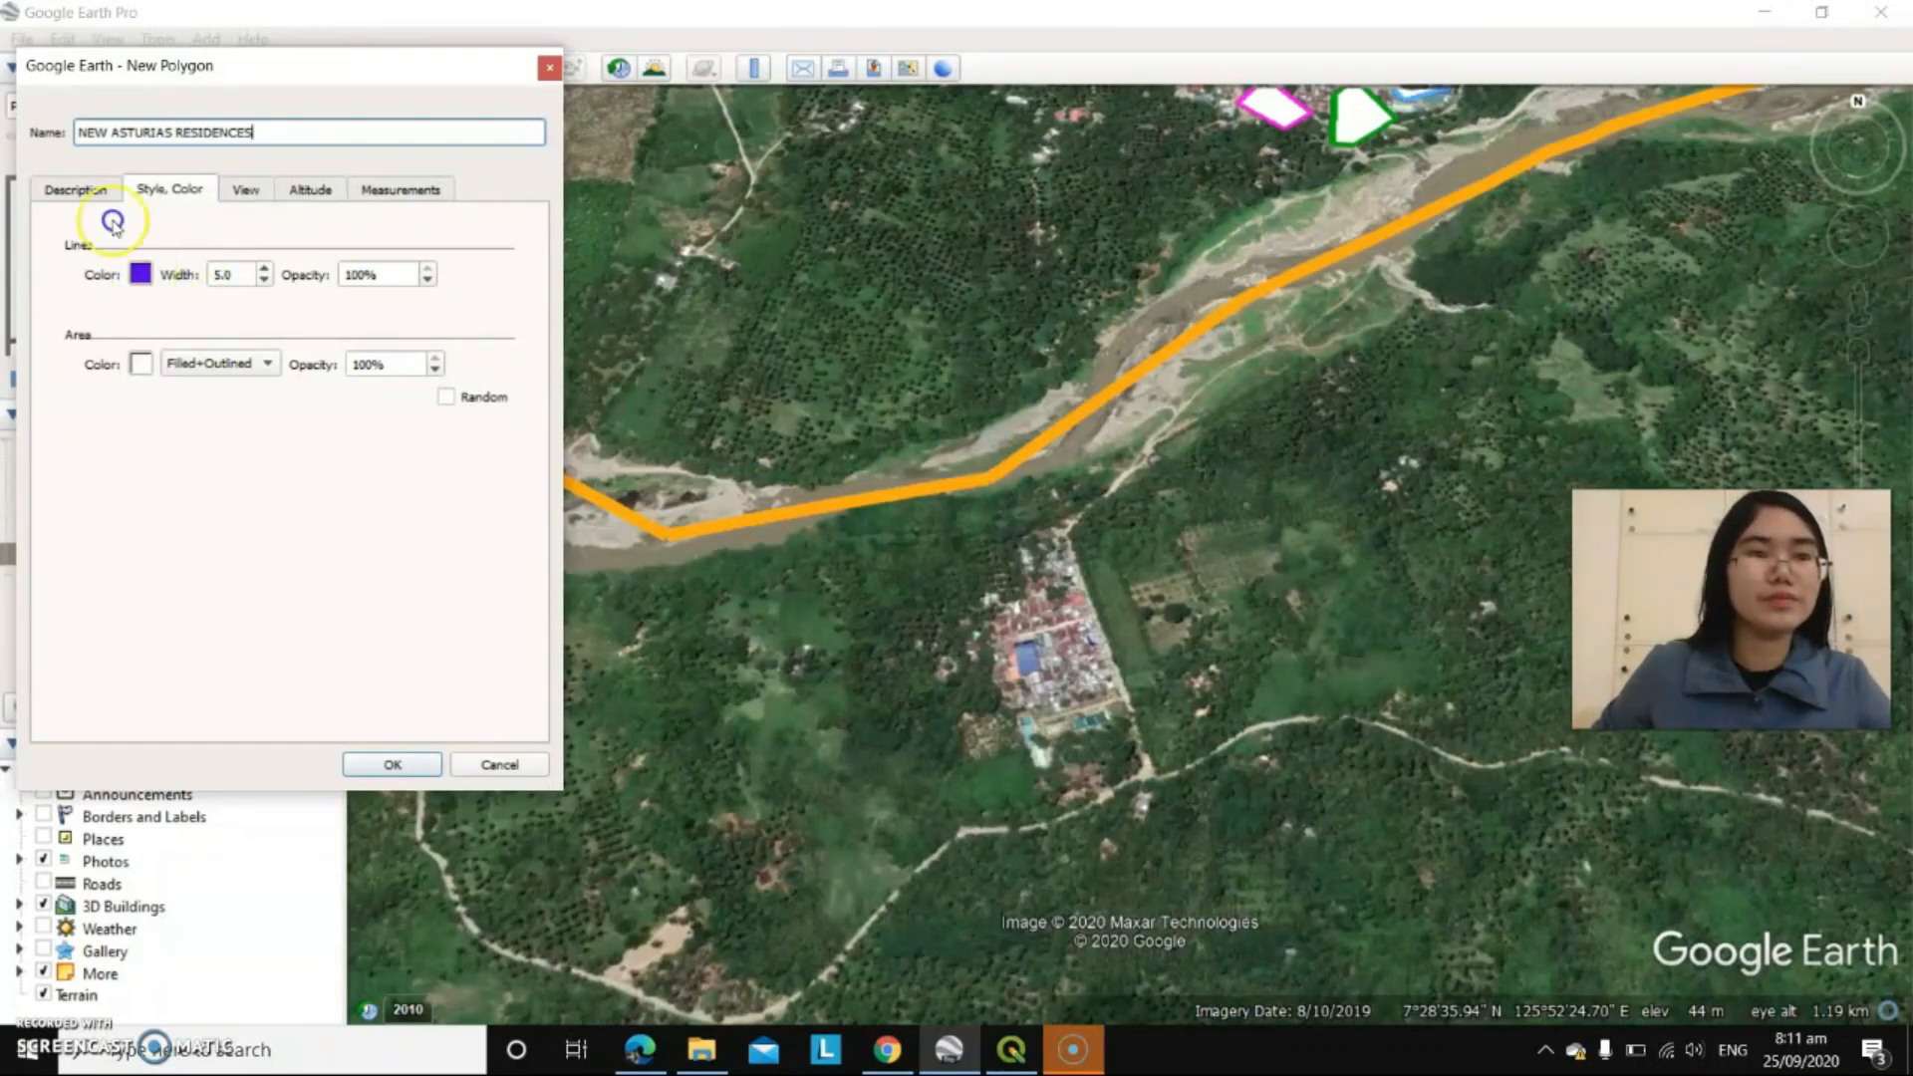
click(145, 311)
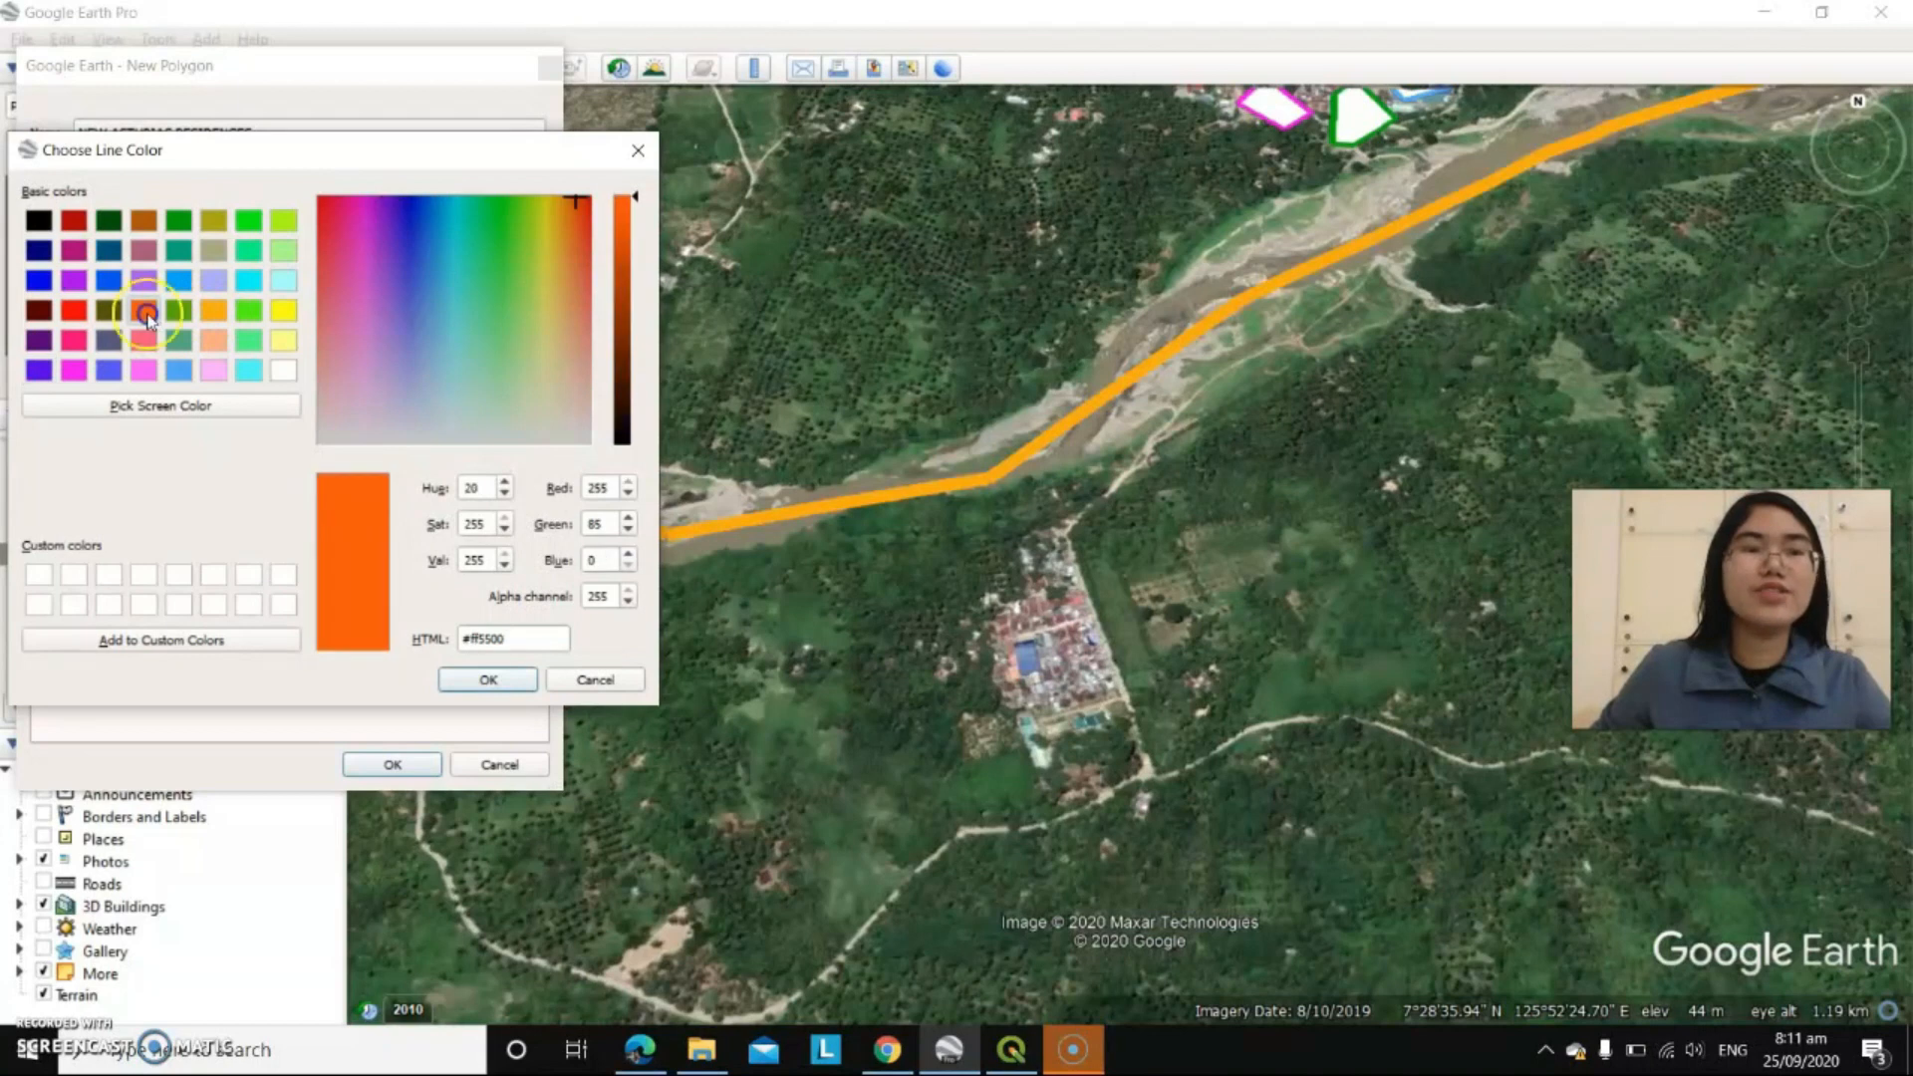
click(488, 680)
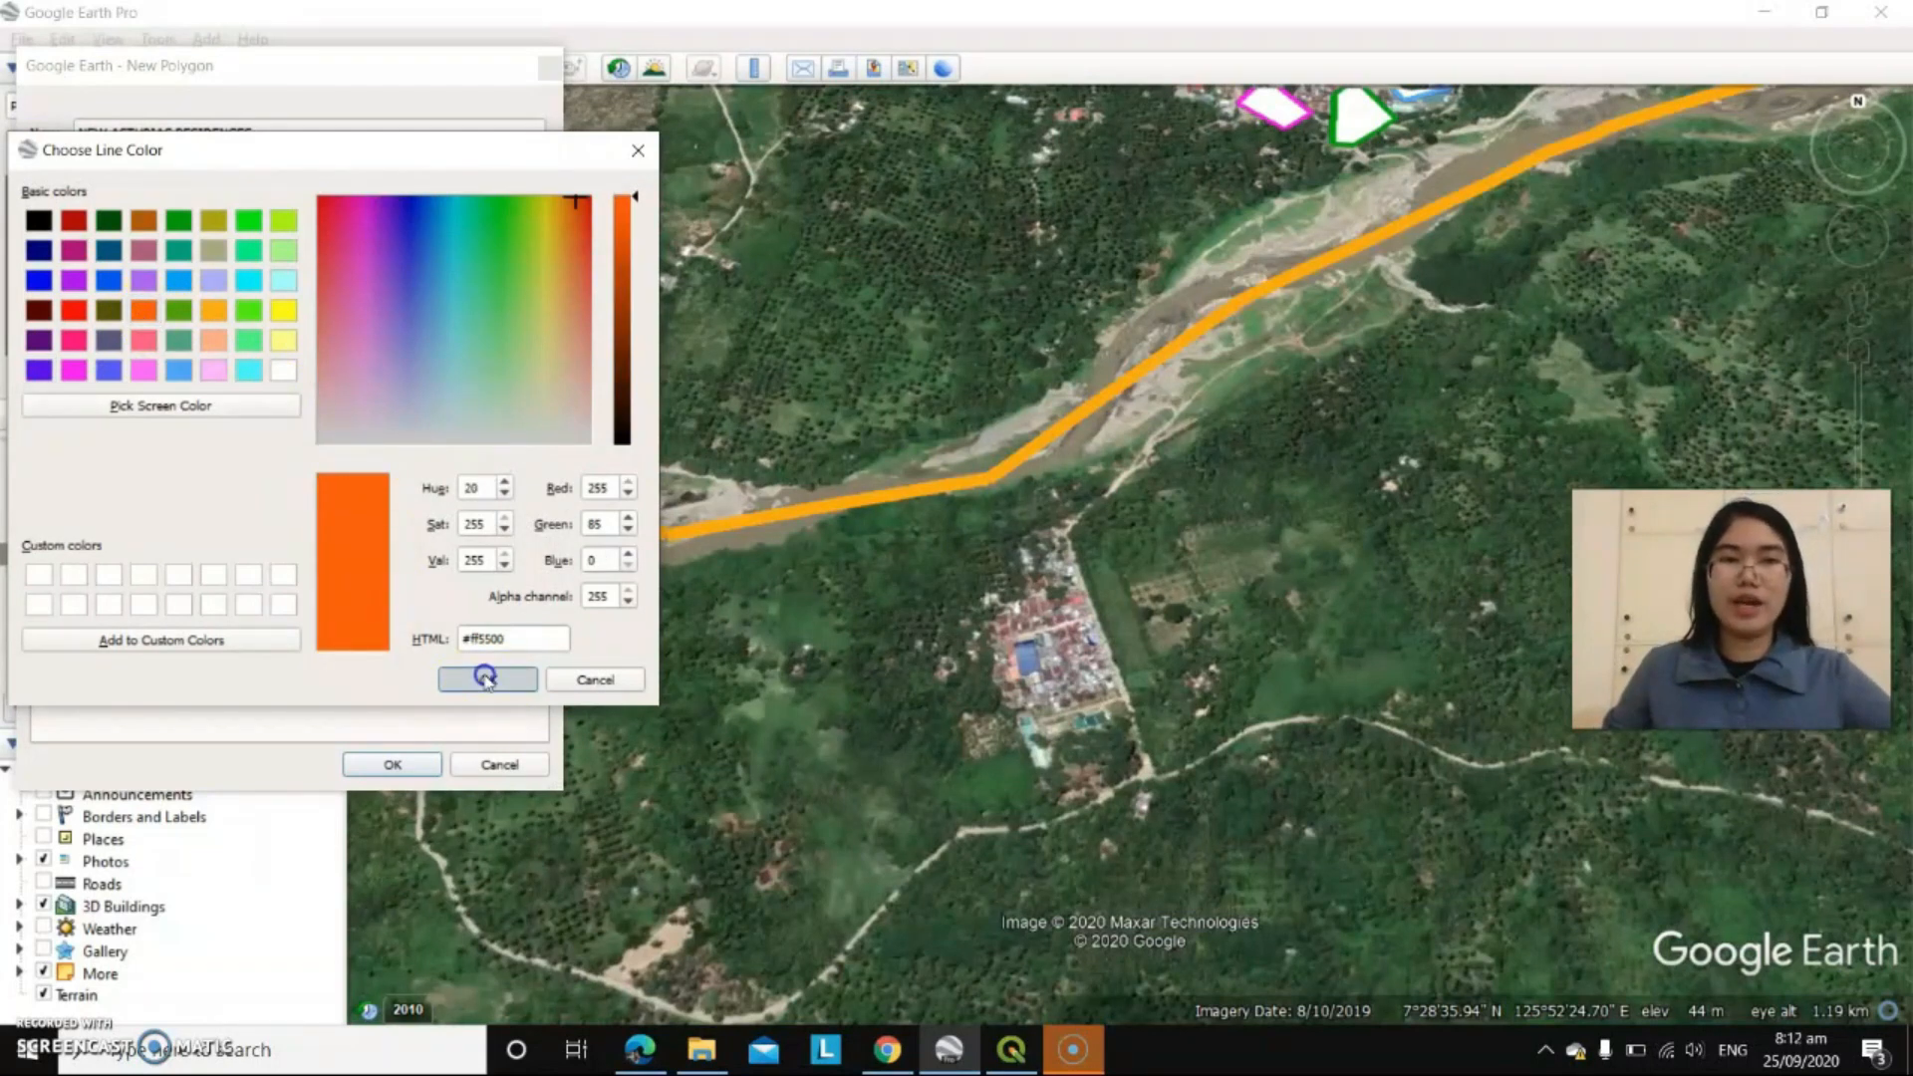
- Outline the settlement south of the river with a four-cornered polygon and save it
click(979, 599)
click(1074, 580)
click(1132, 705)
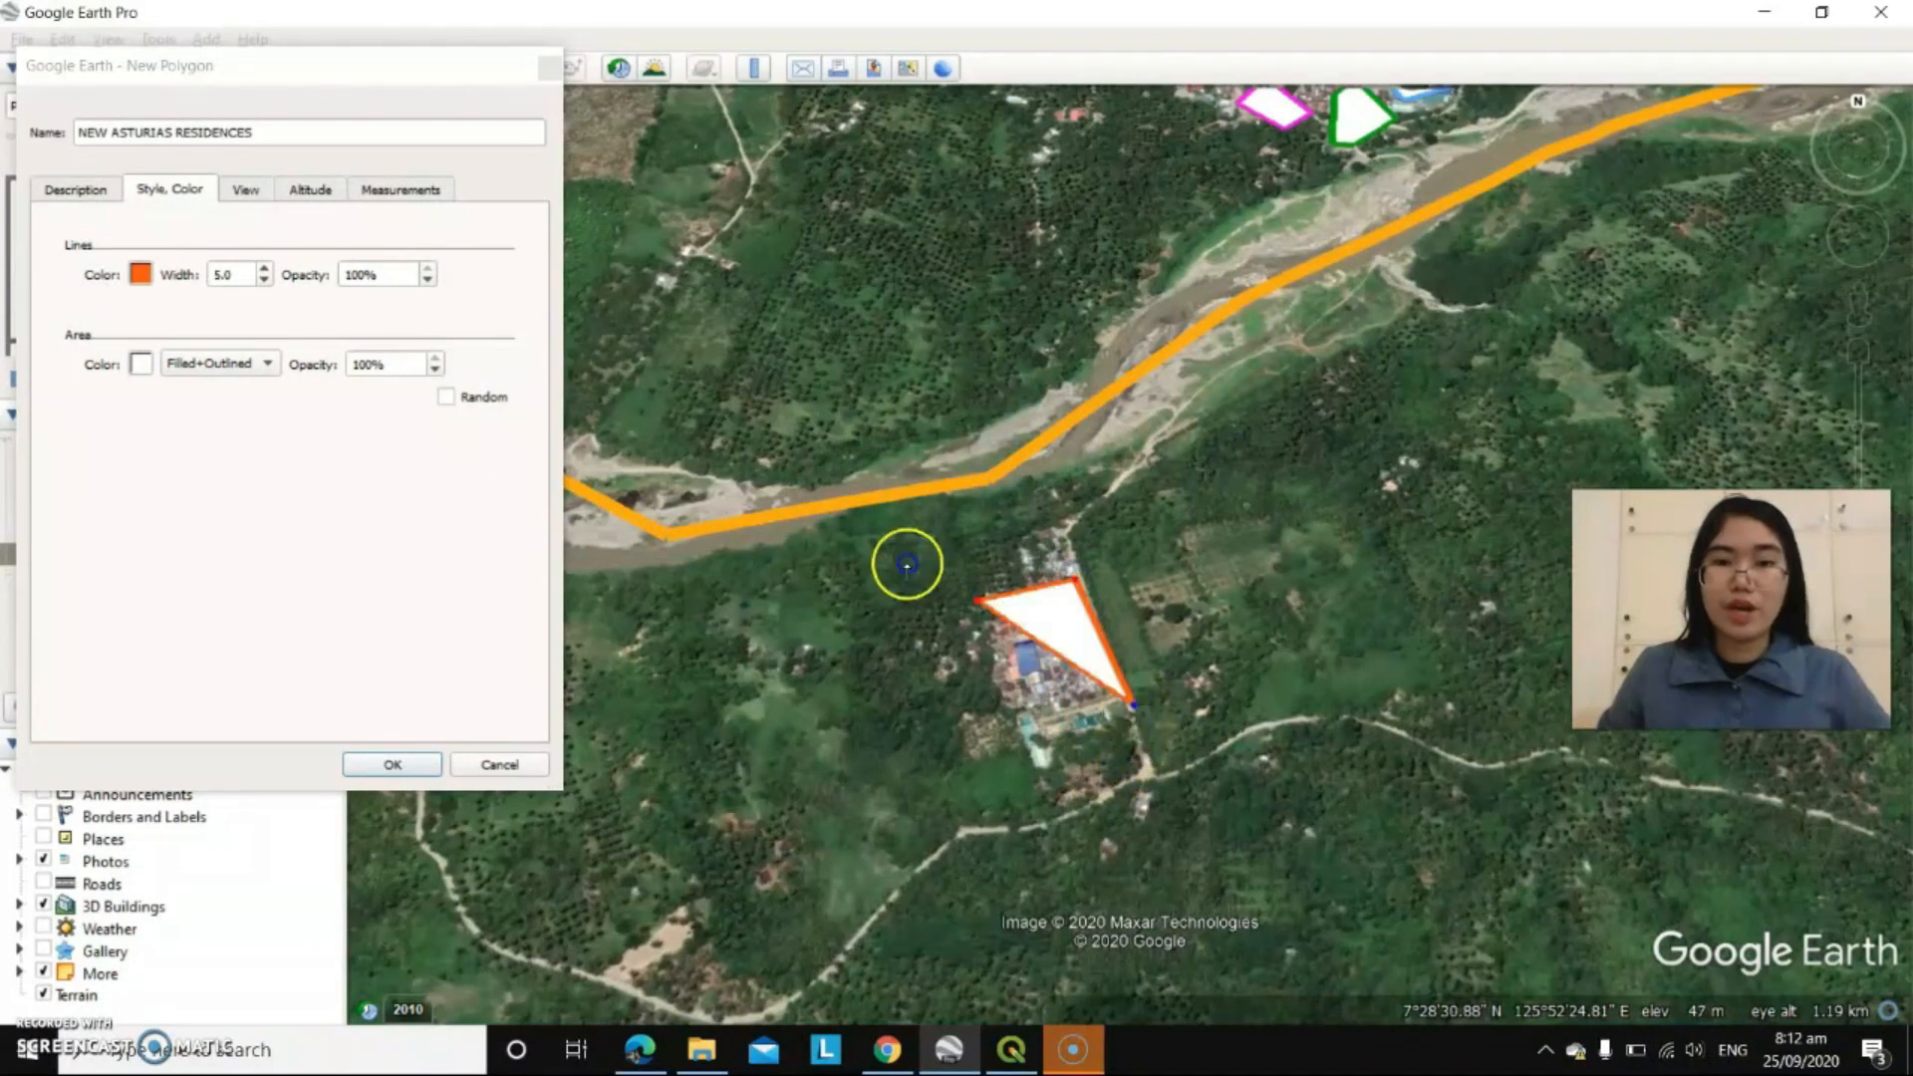
click(1050, 737)
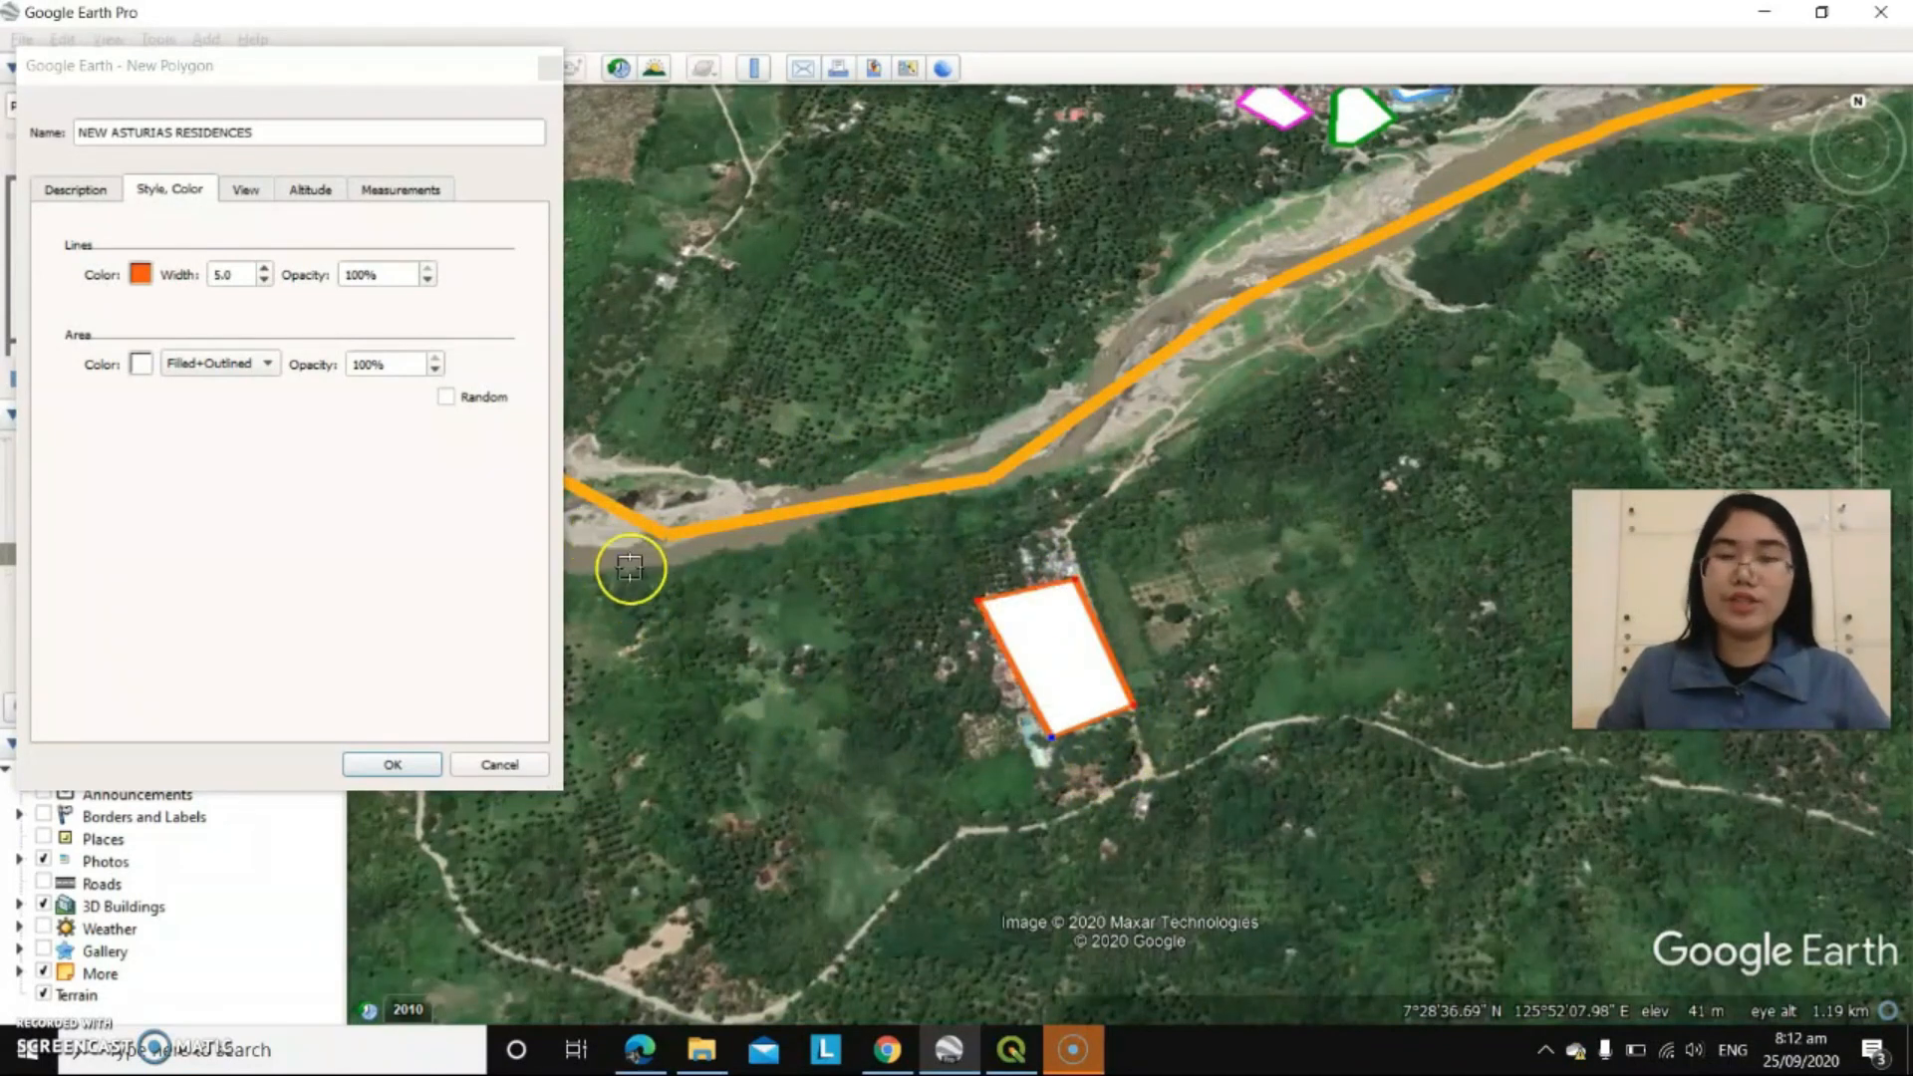
click(411, 764)
- Examine the marked polygons on both sides of the traced river, up close and in a wider overview
scroll(901, 615, down, 3)
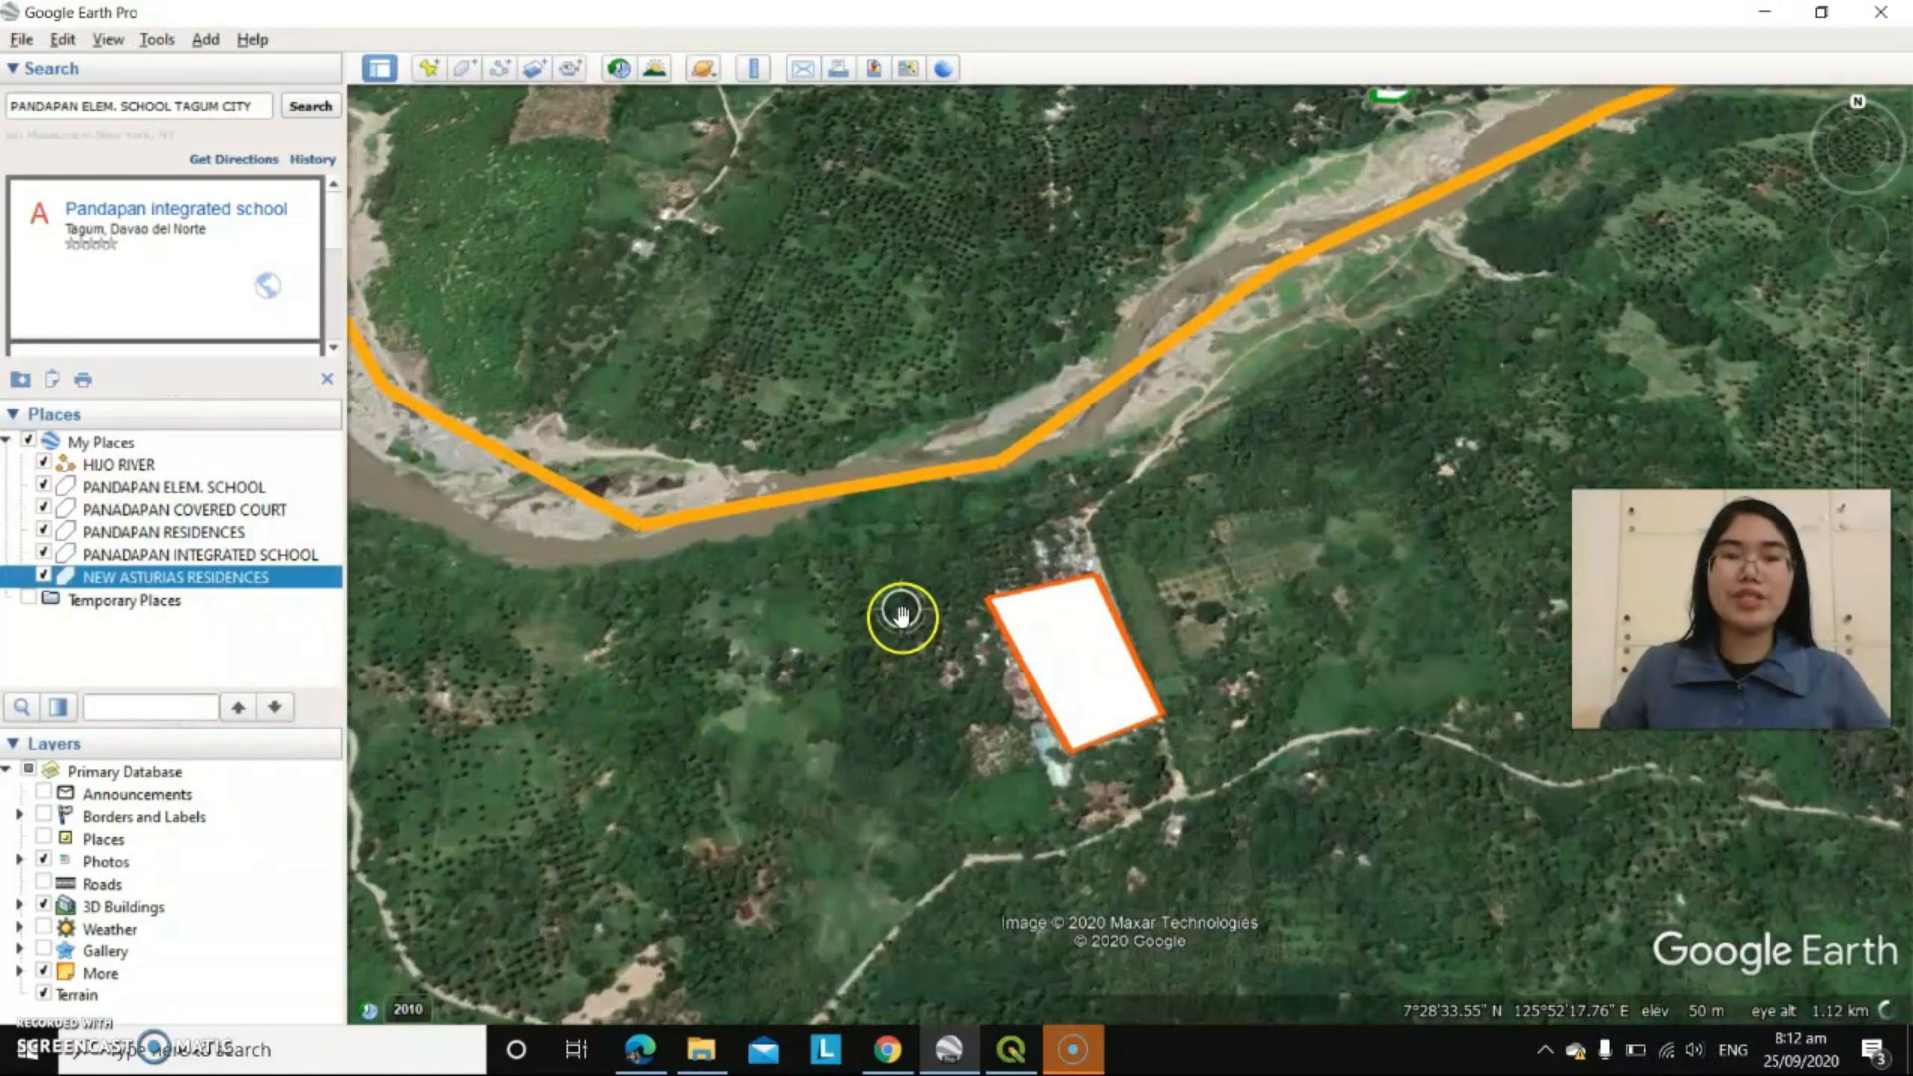
scroll(994, 528, down, 2)
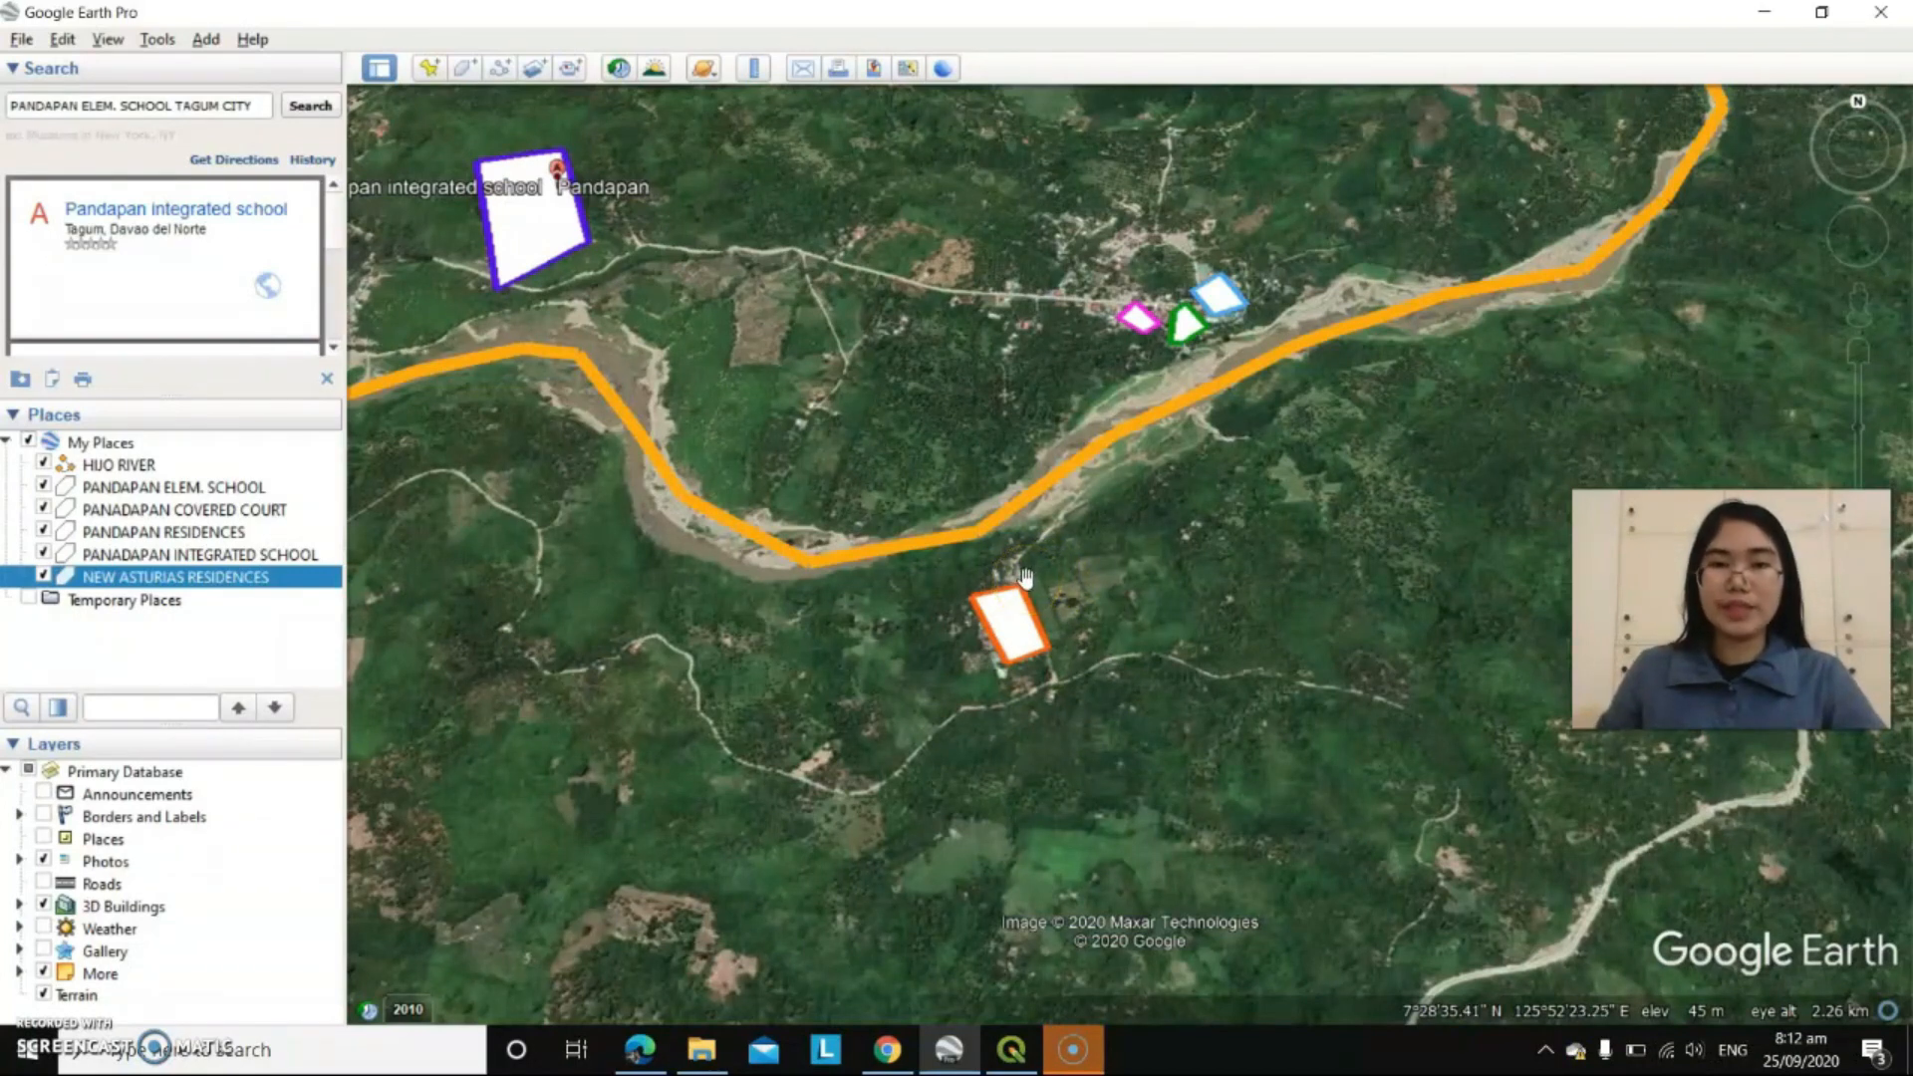
scroll(1135, 469, up, 3)
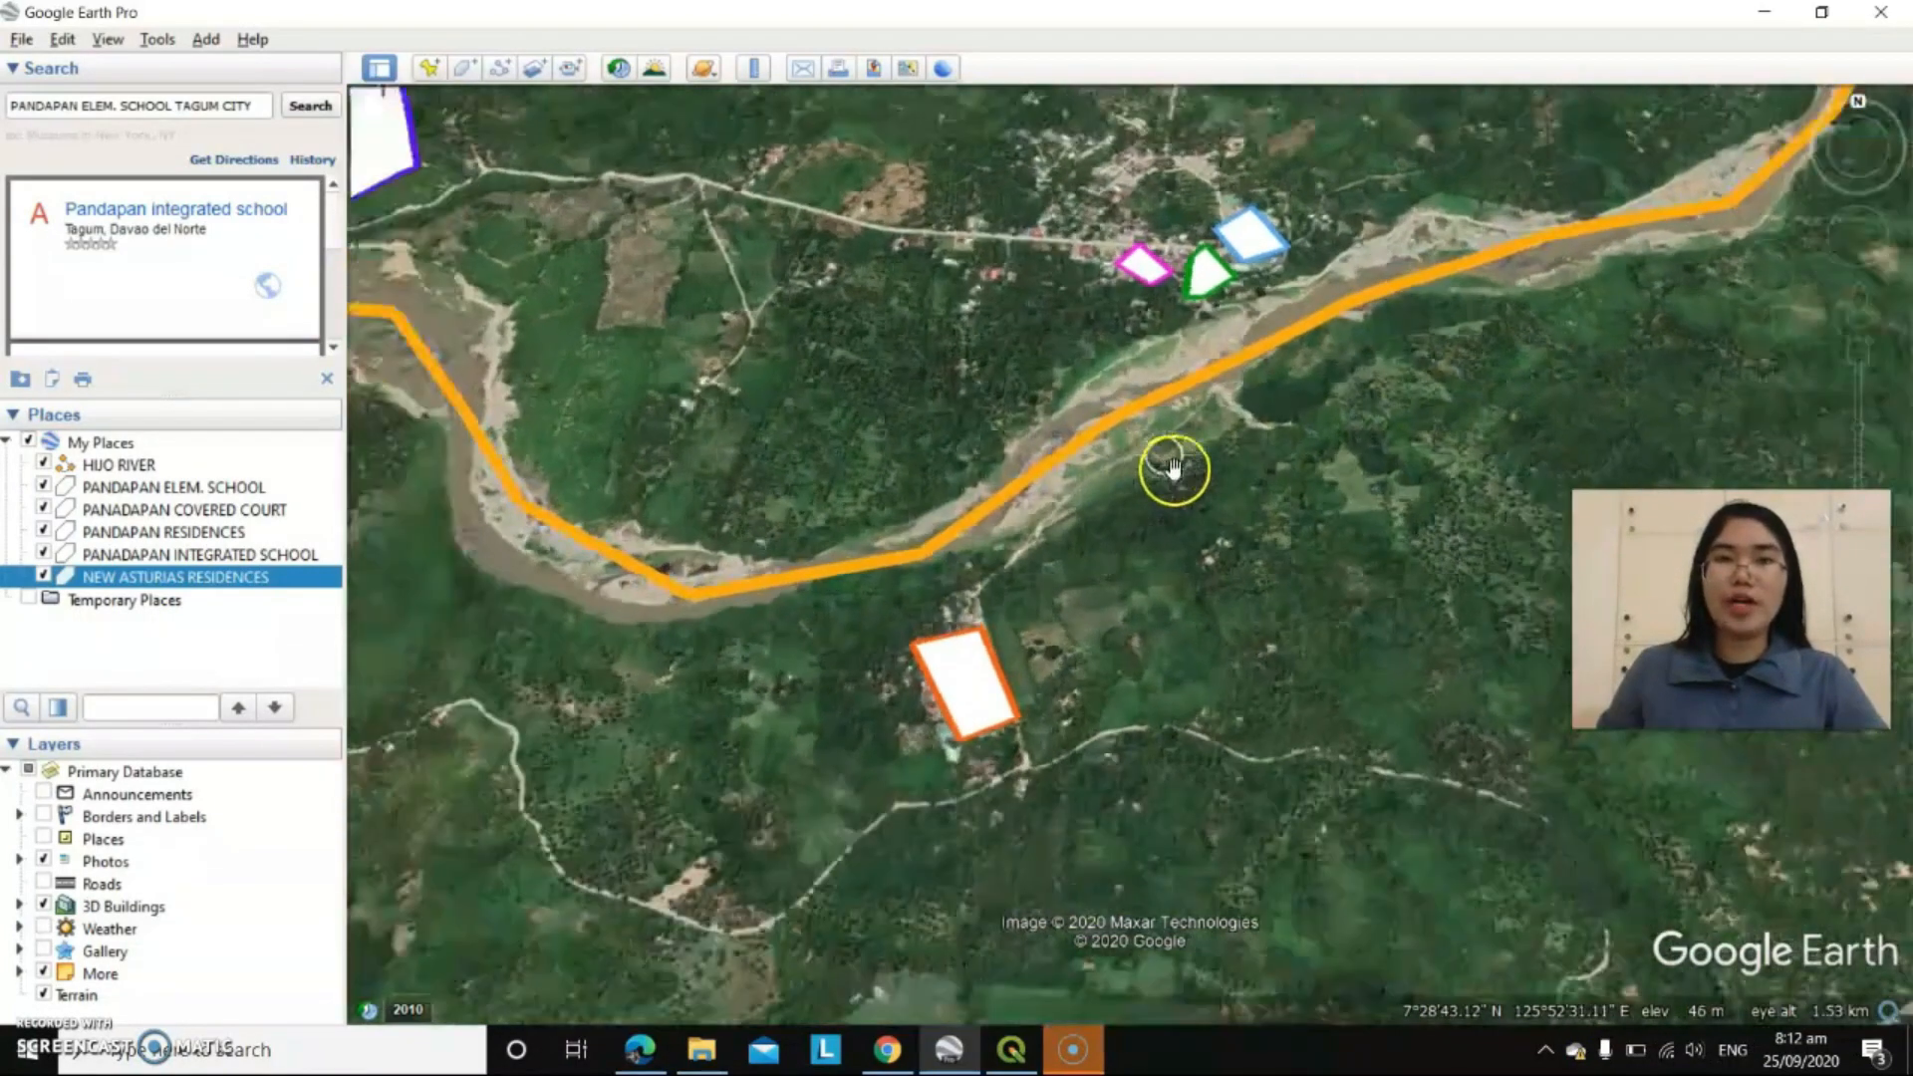
scroll(1192, 458, down, 3)
scroll(1198, 456, down, 3)
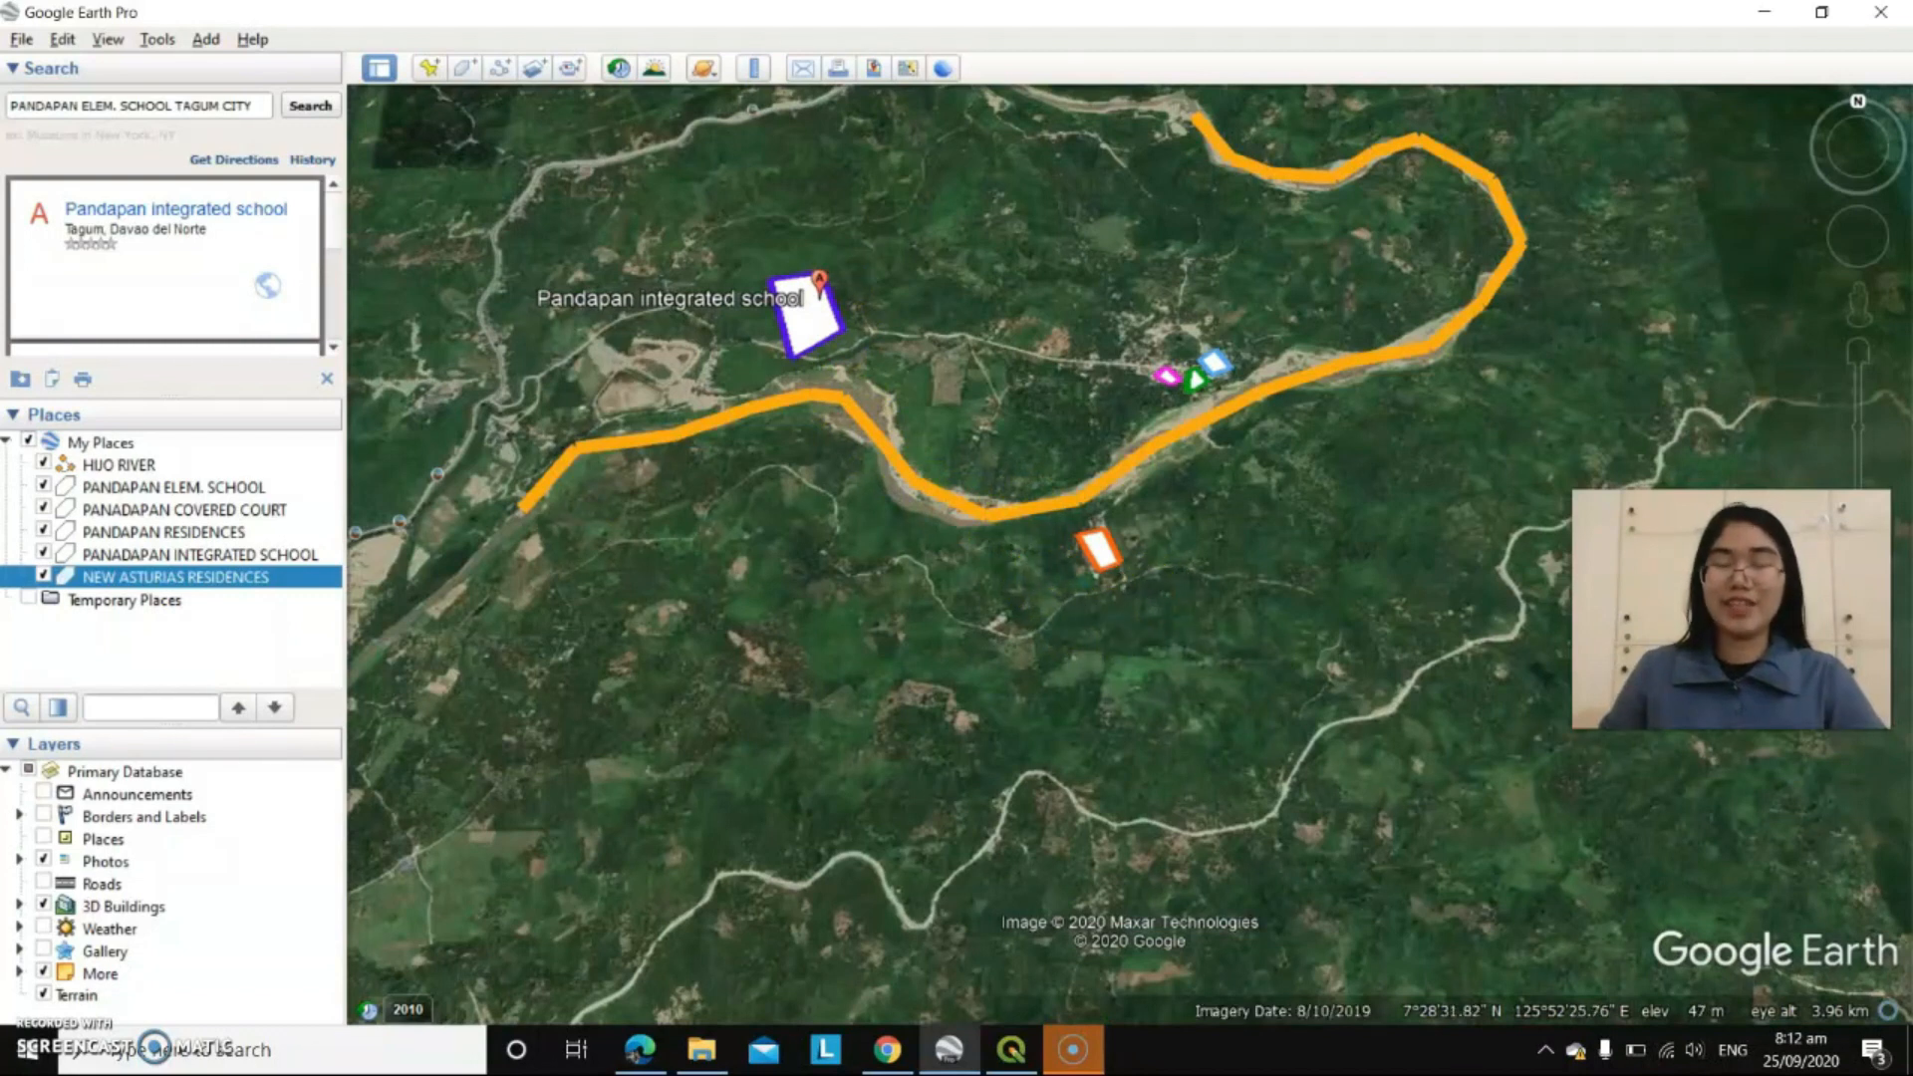
scroll(1113, 434, down, 2)
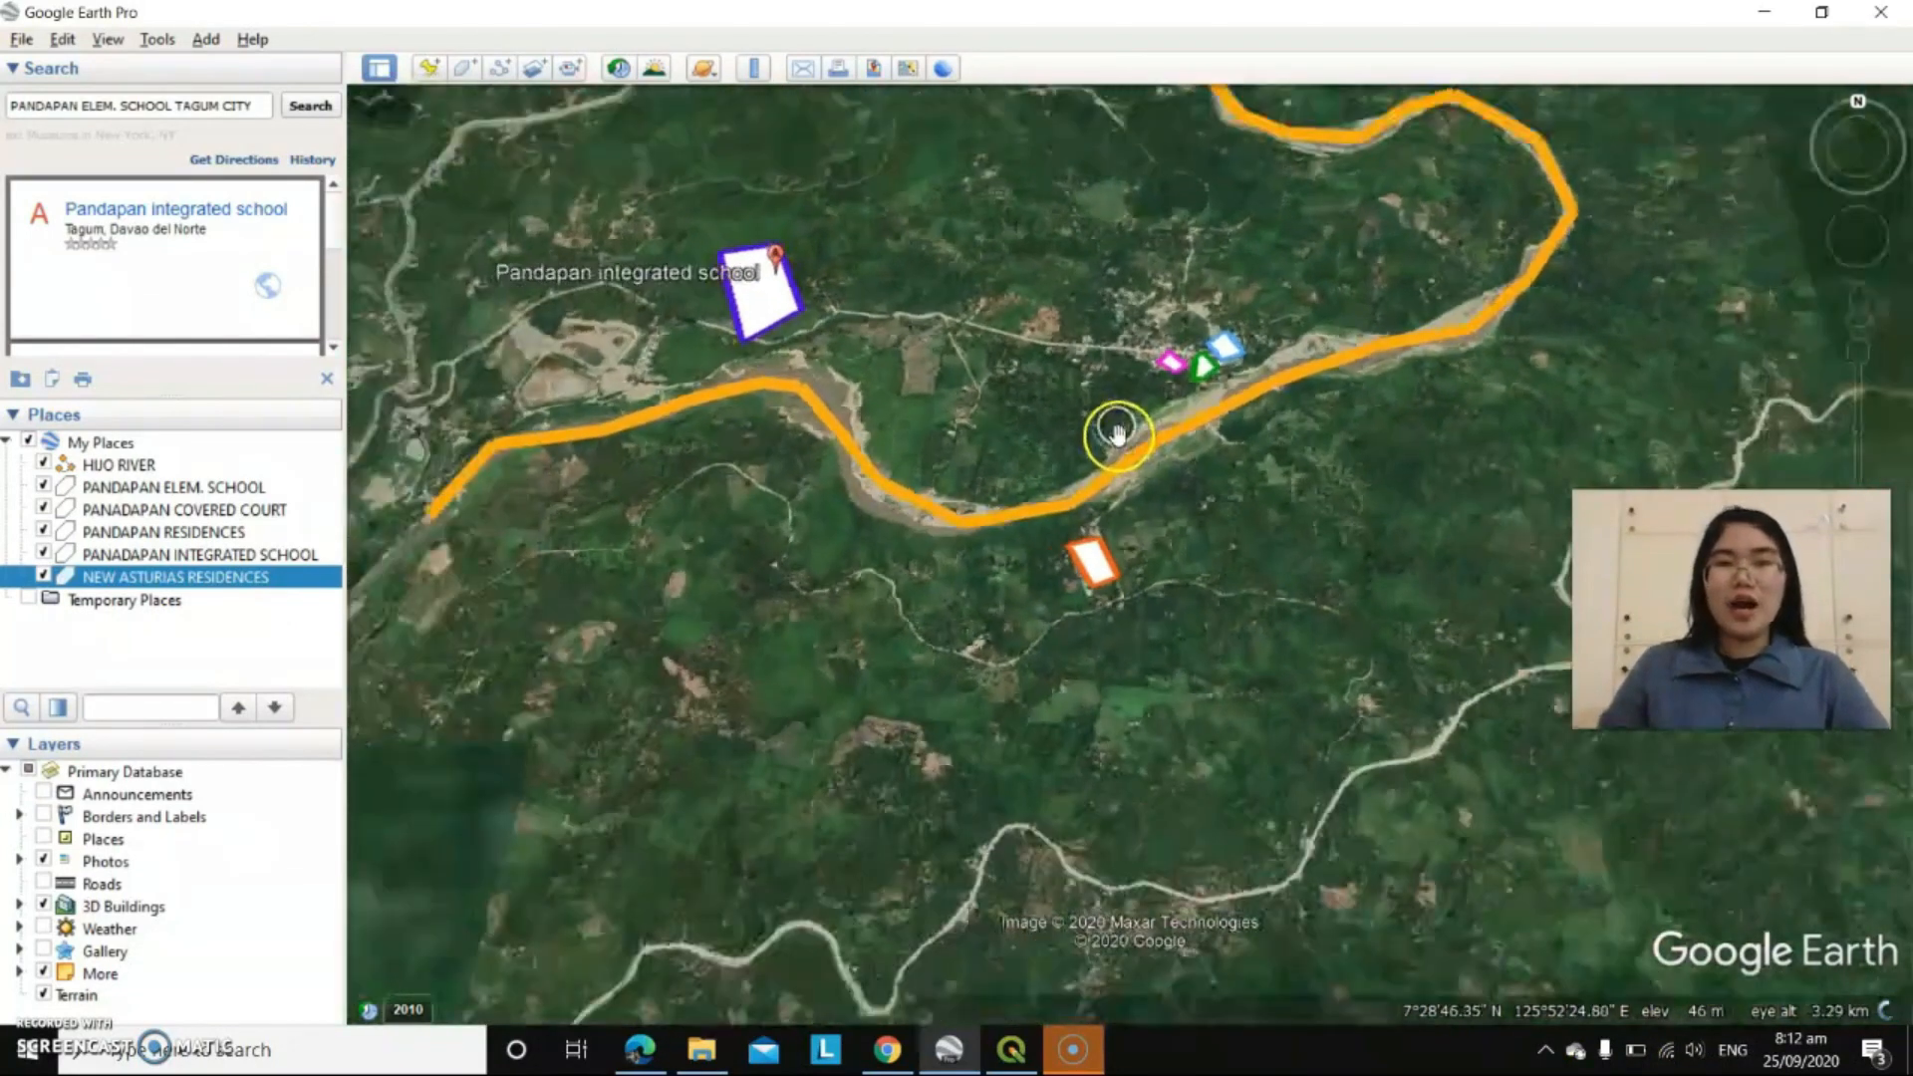
- Save the HIJO RIVER path as a KML file named HIJO RIVER in the Music folder
scroll(760, 415, up, 1)
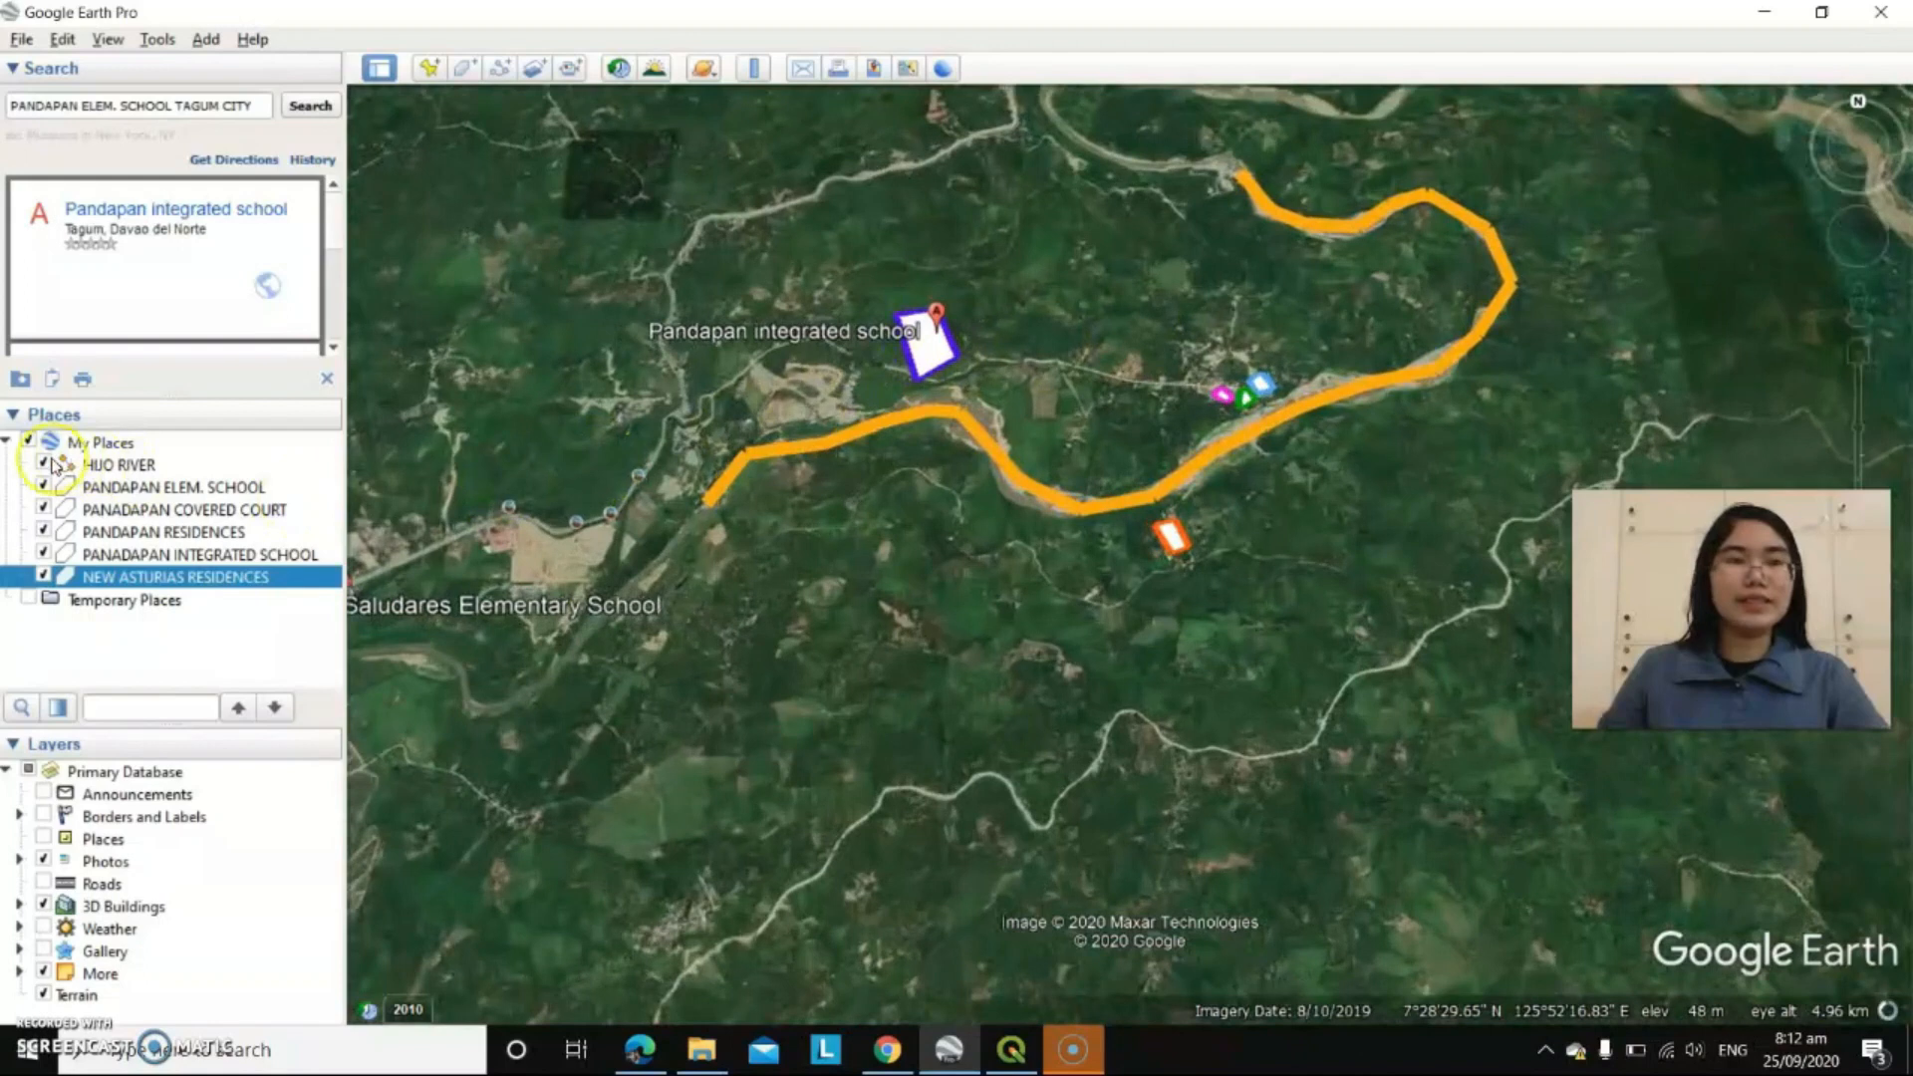
click(122, 466)
right_click(124, 467)
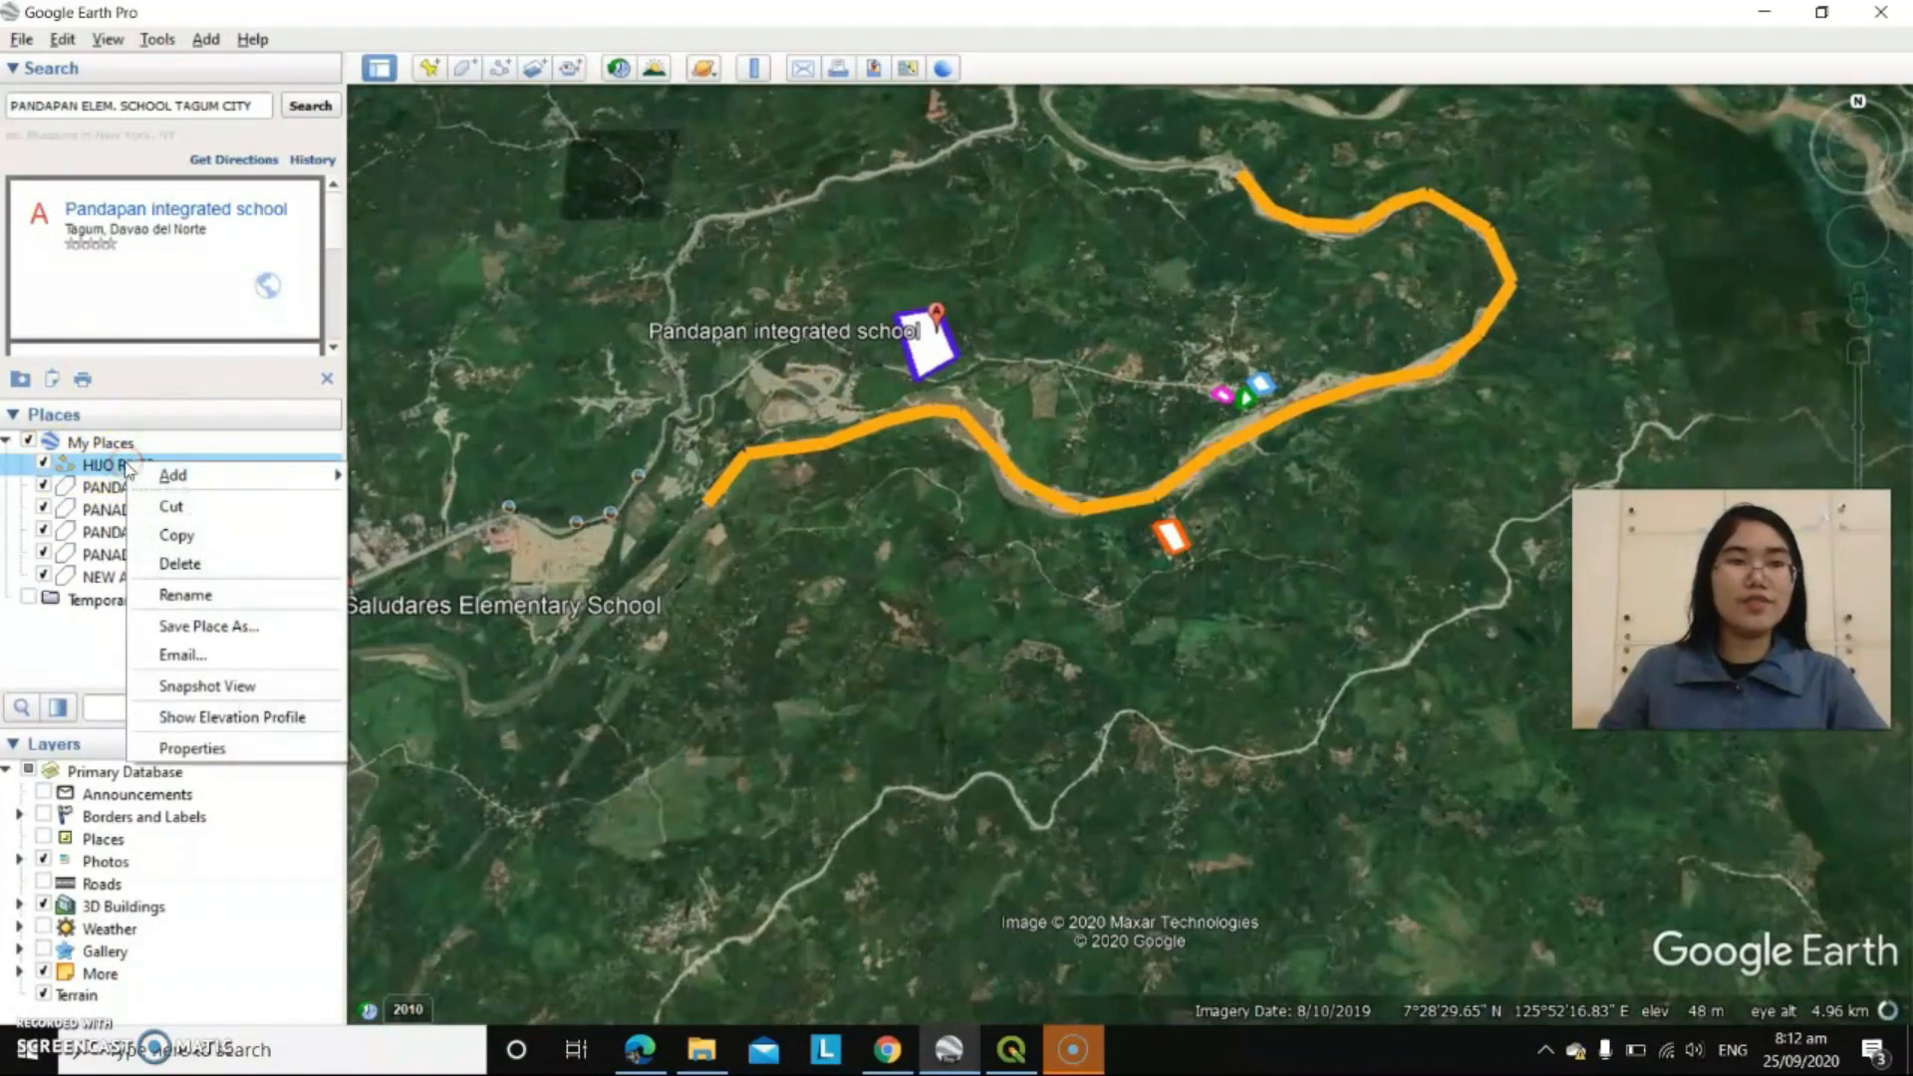
click(241, 639)
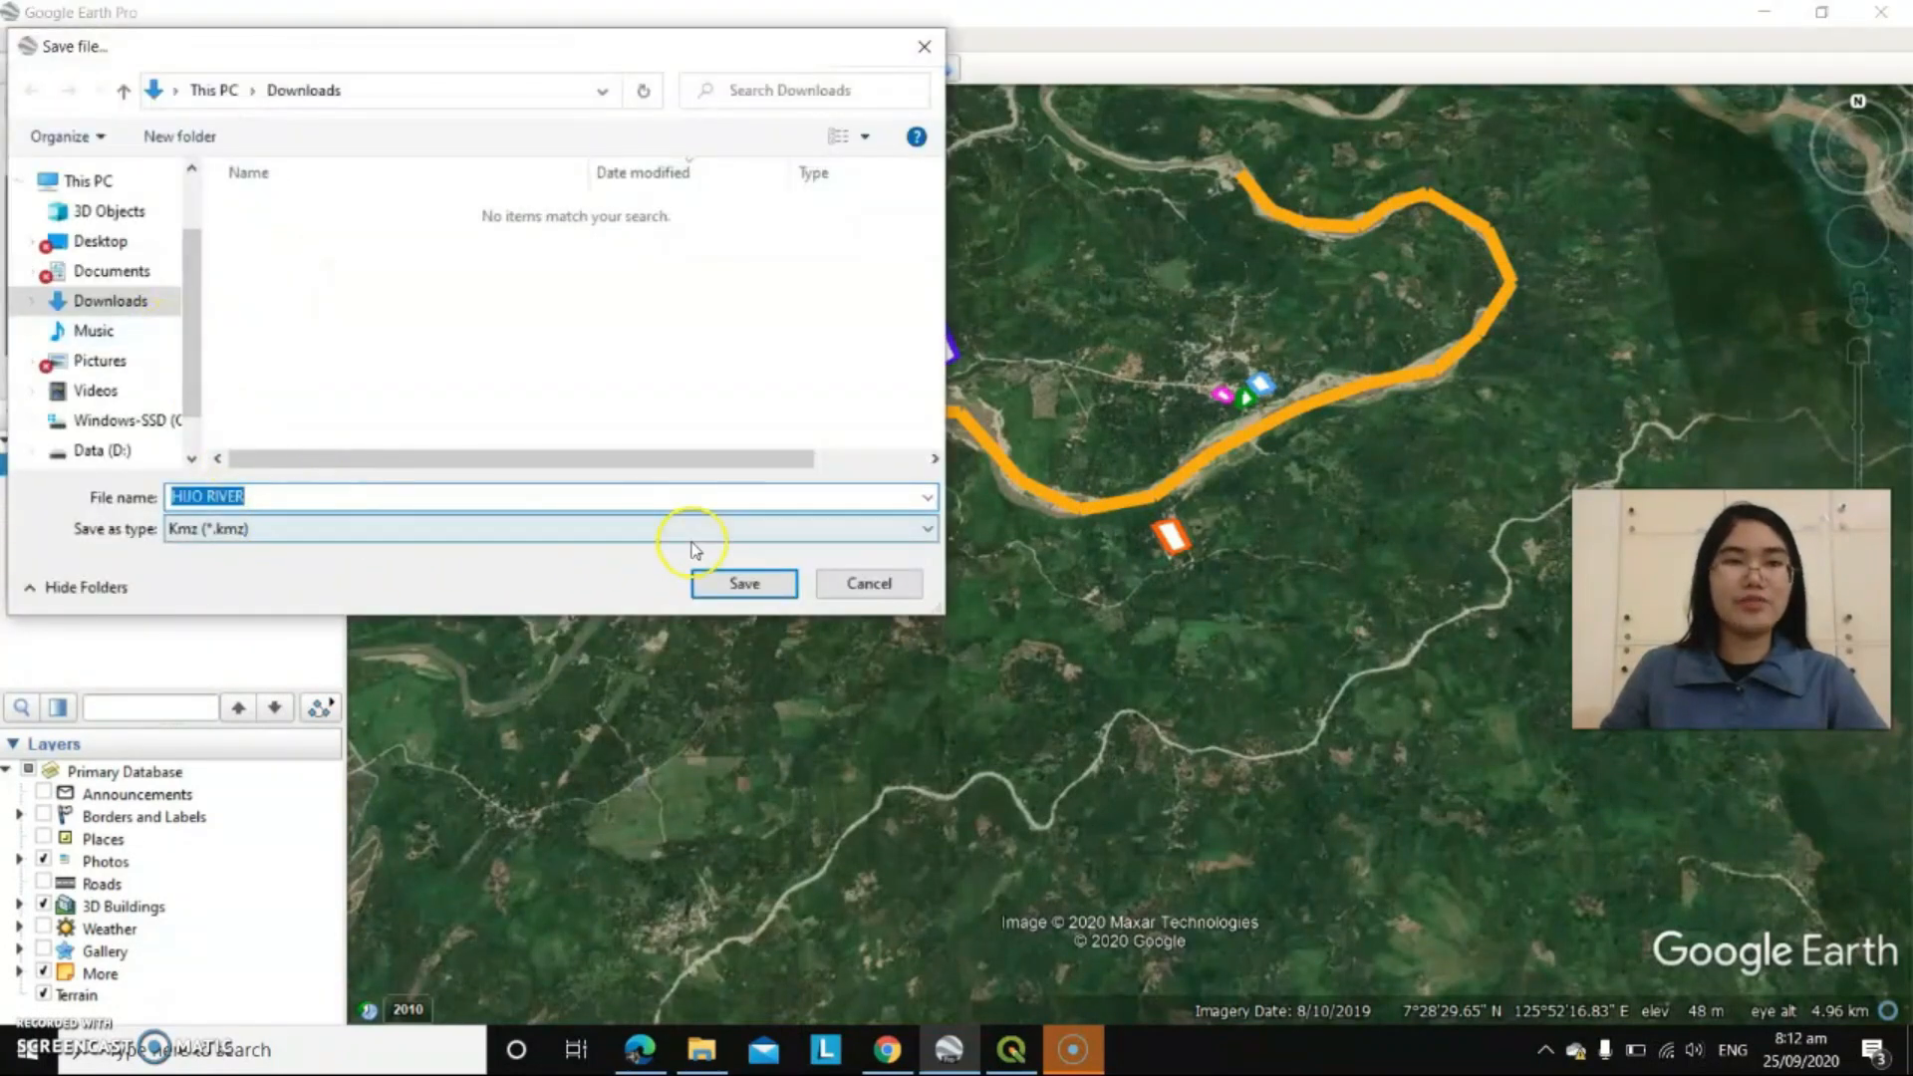
click(869, 528)
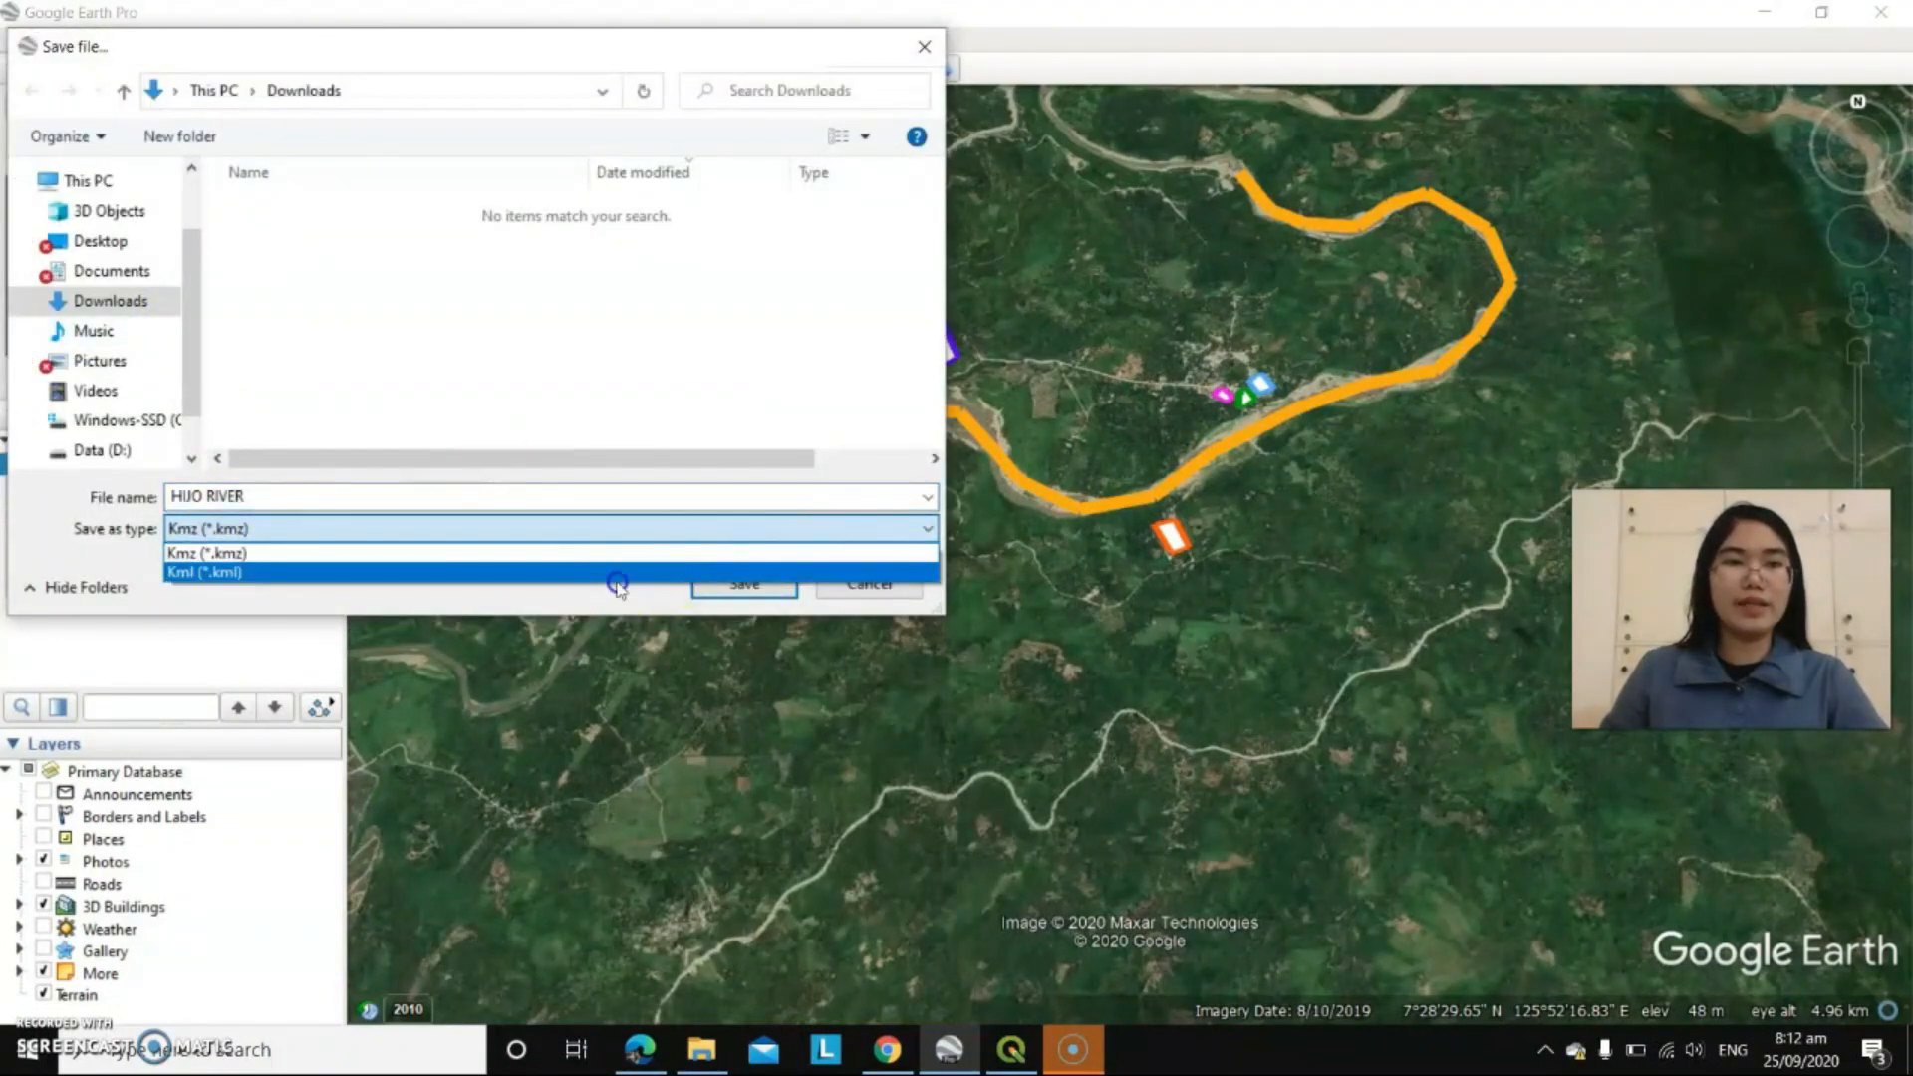
click(453, 573)
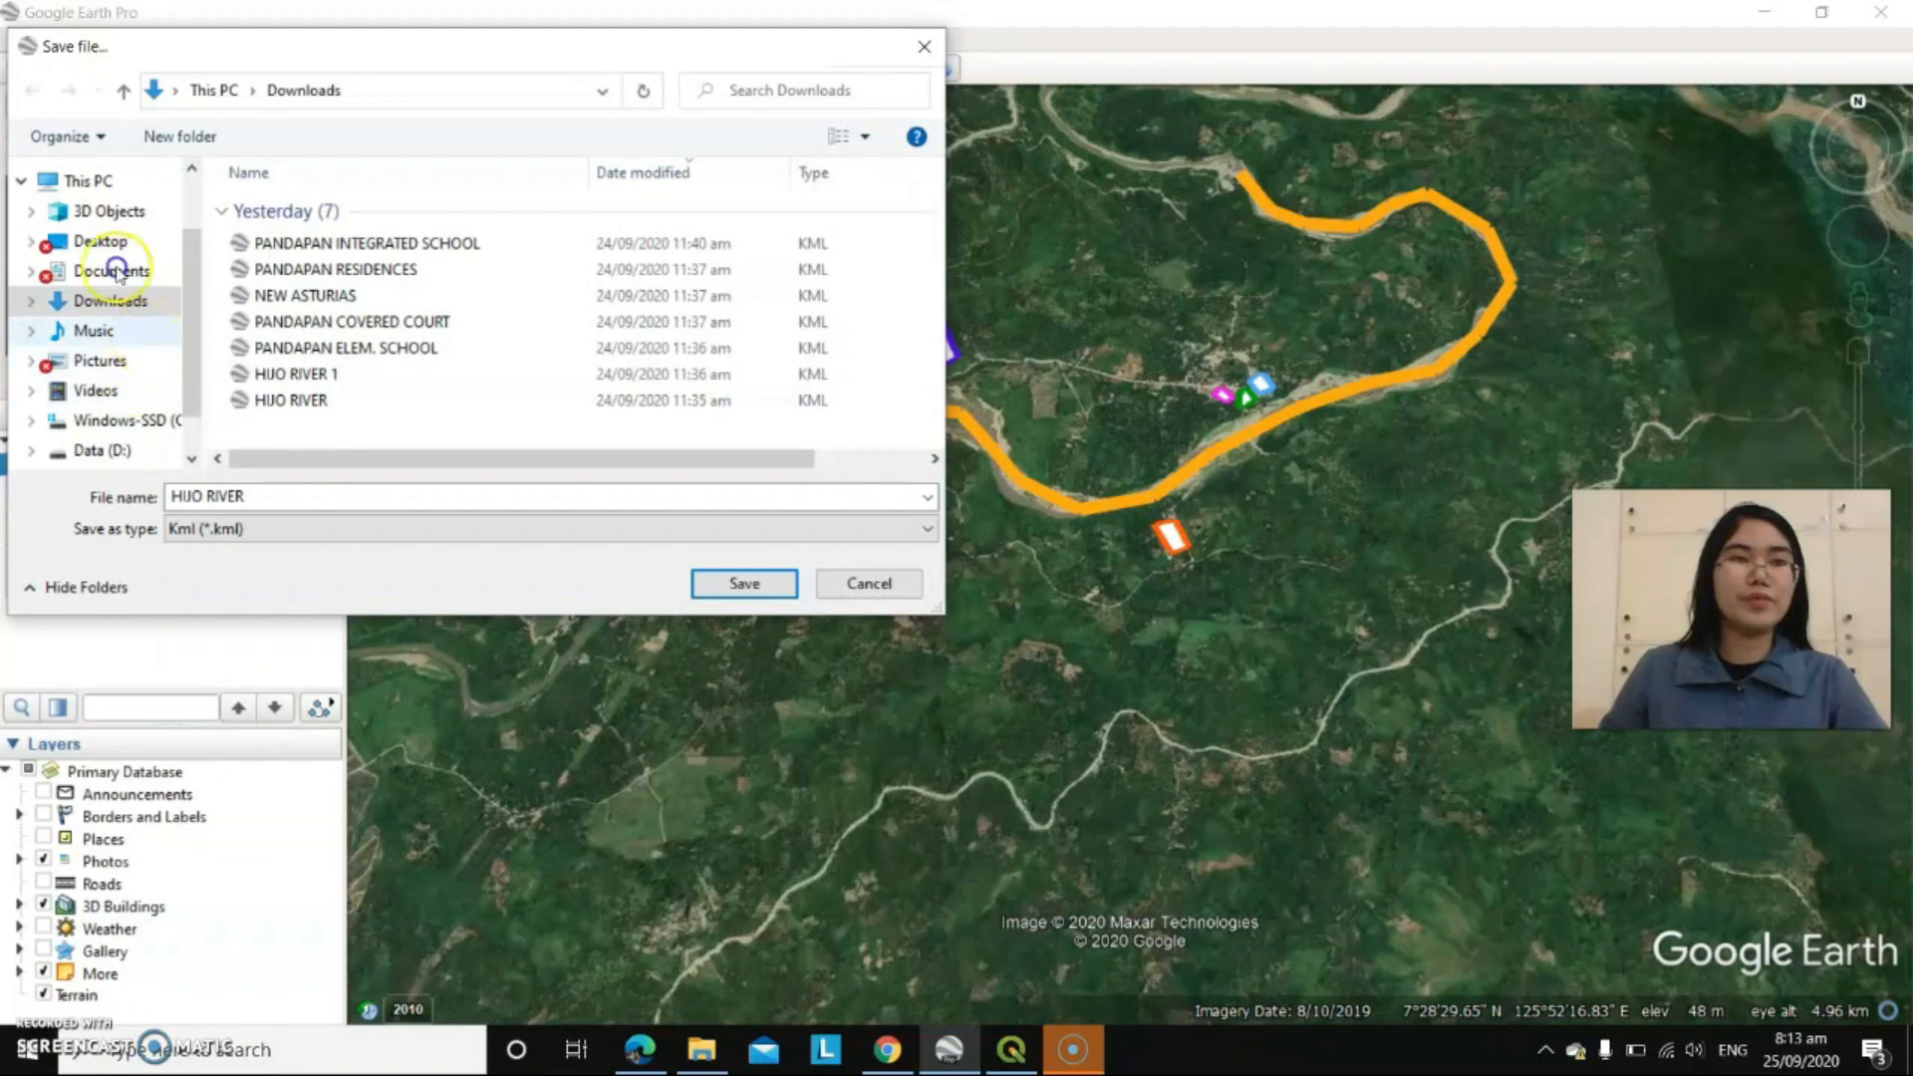
click(146, 335)
click(776, 600)
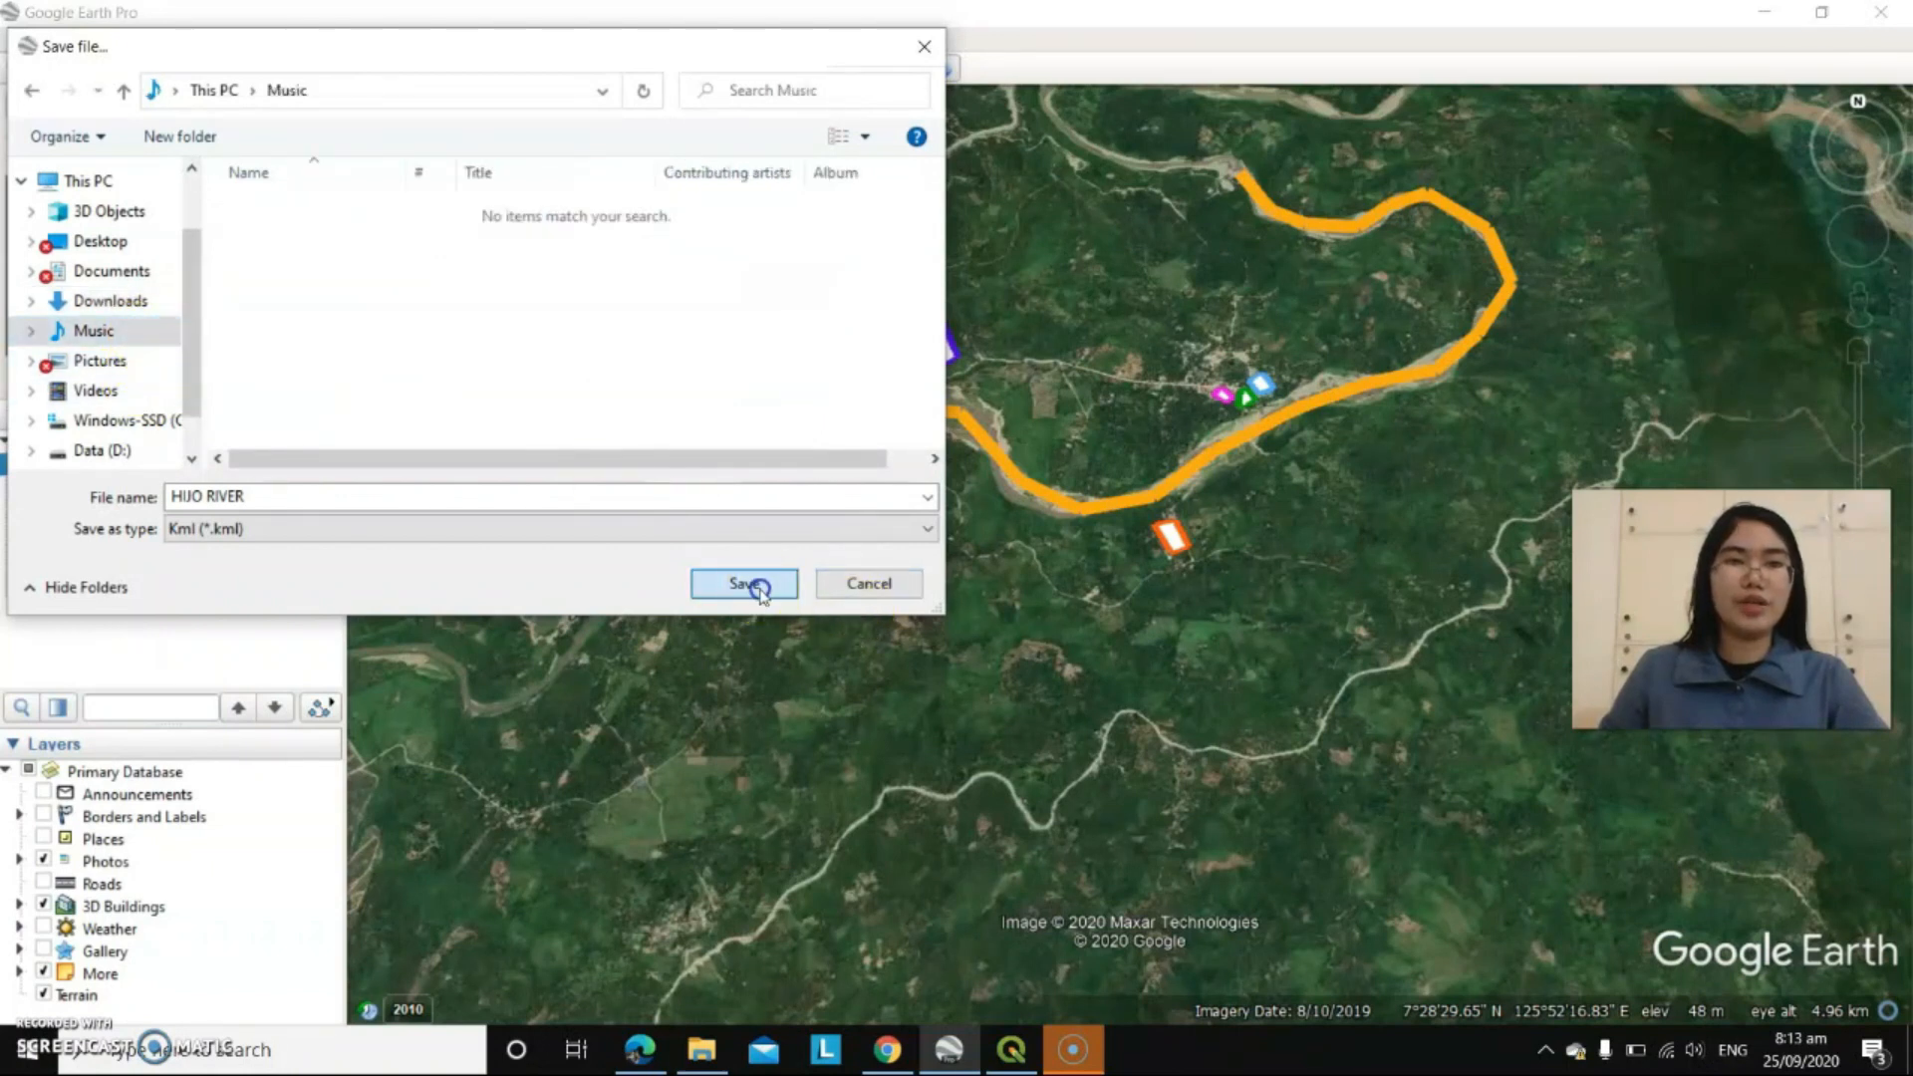
- Save the PANDAPAN ELEM. SCHOOL and PANADAPAN COVERED COURT polygons as separate KML files in the Music folder
click(220, 488)
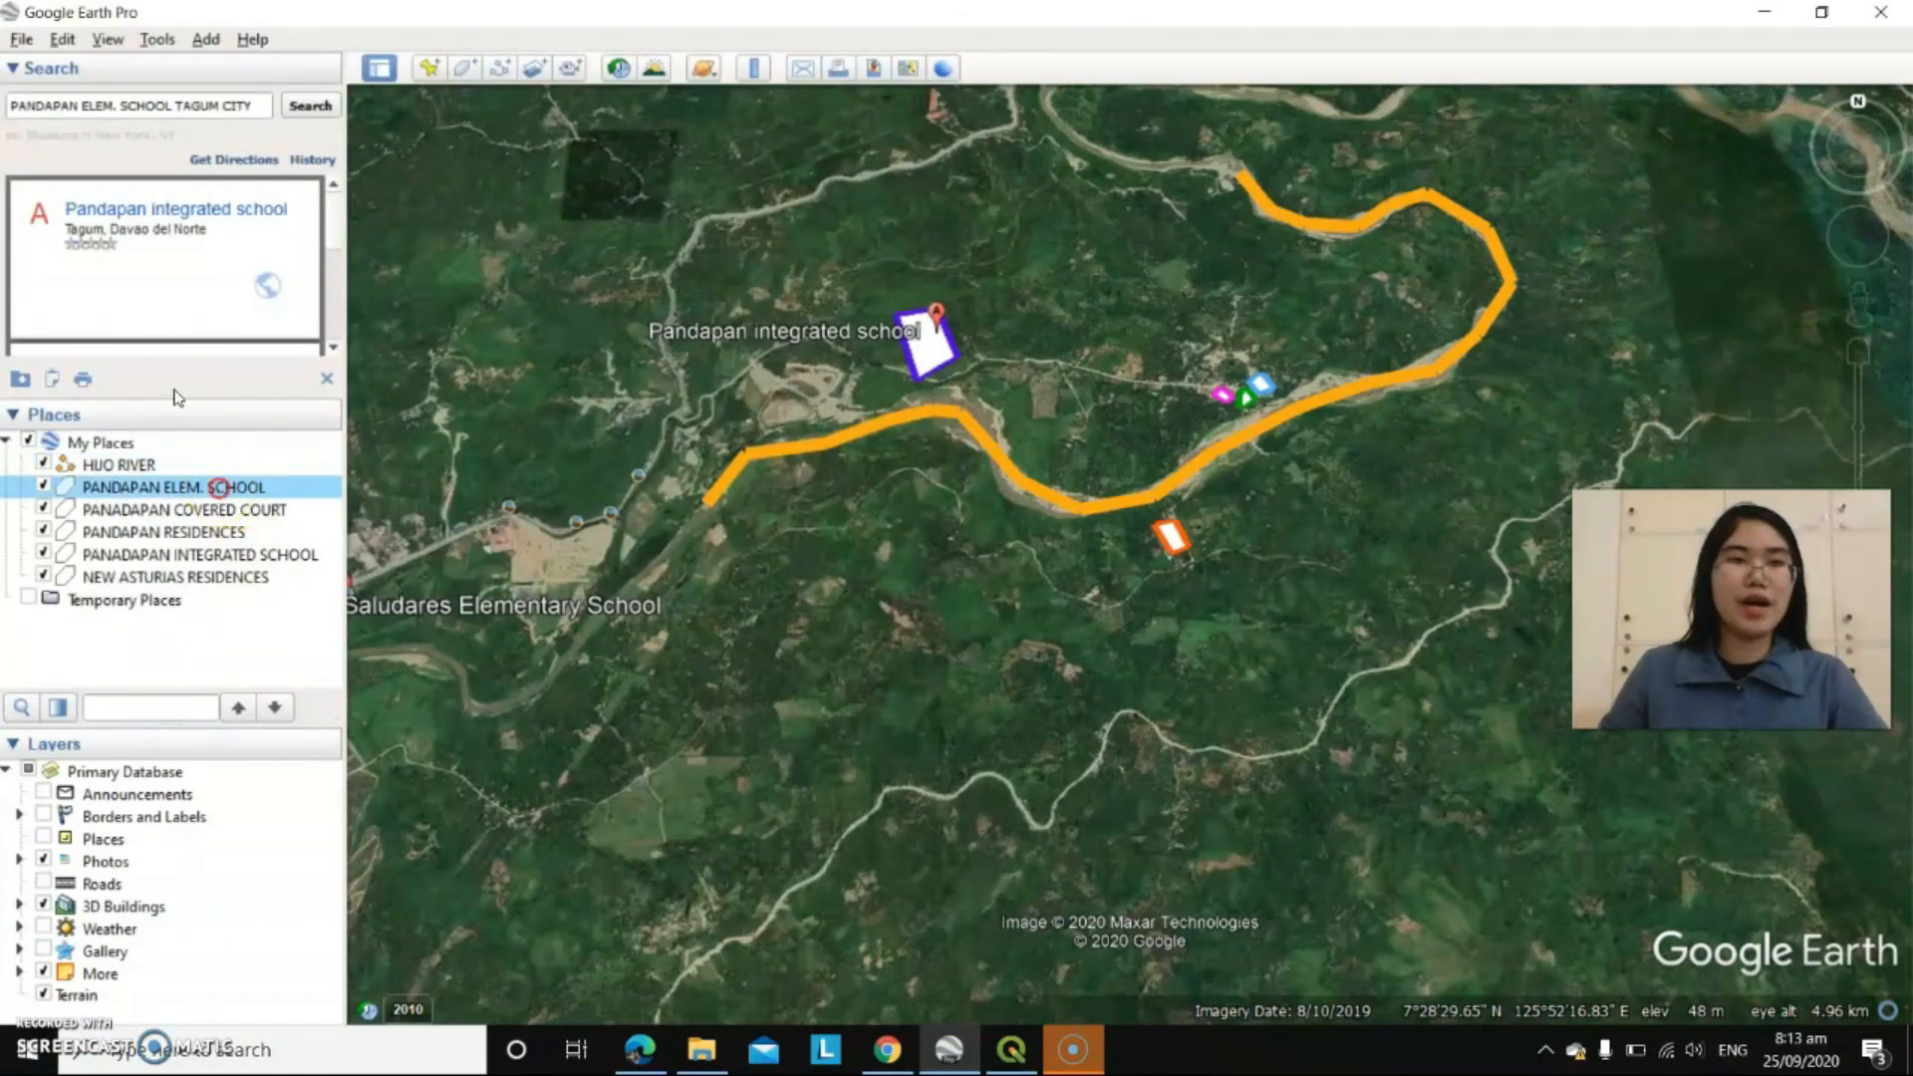
right_click(227, 489)
click(317, 643)
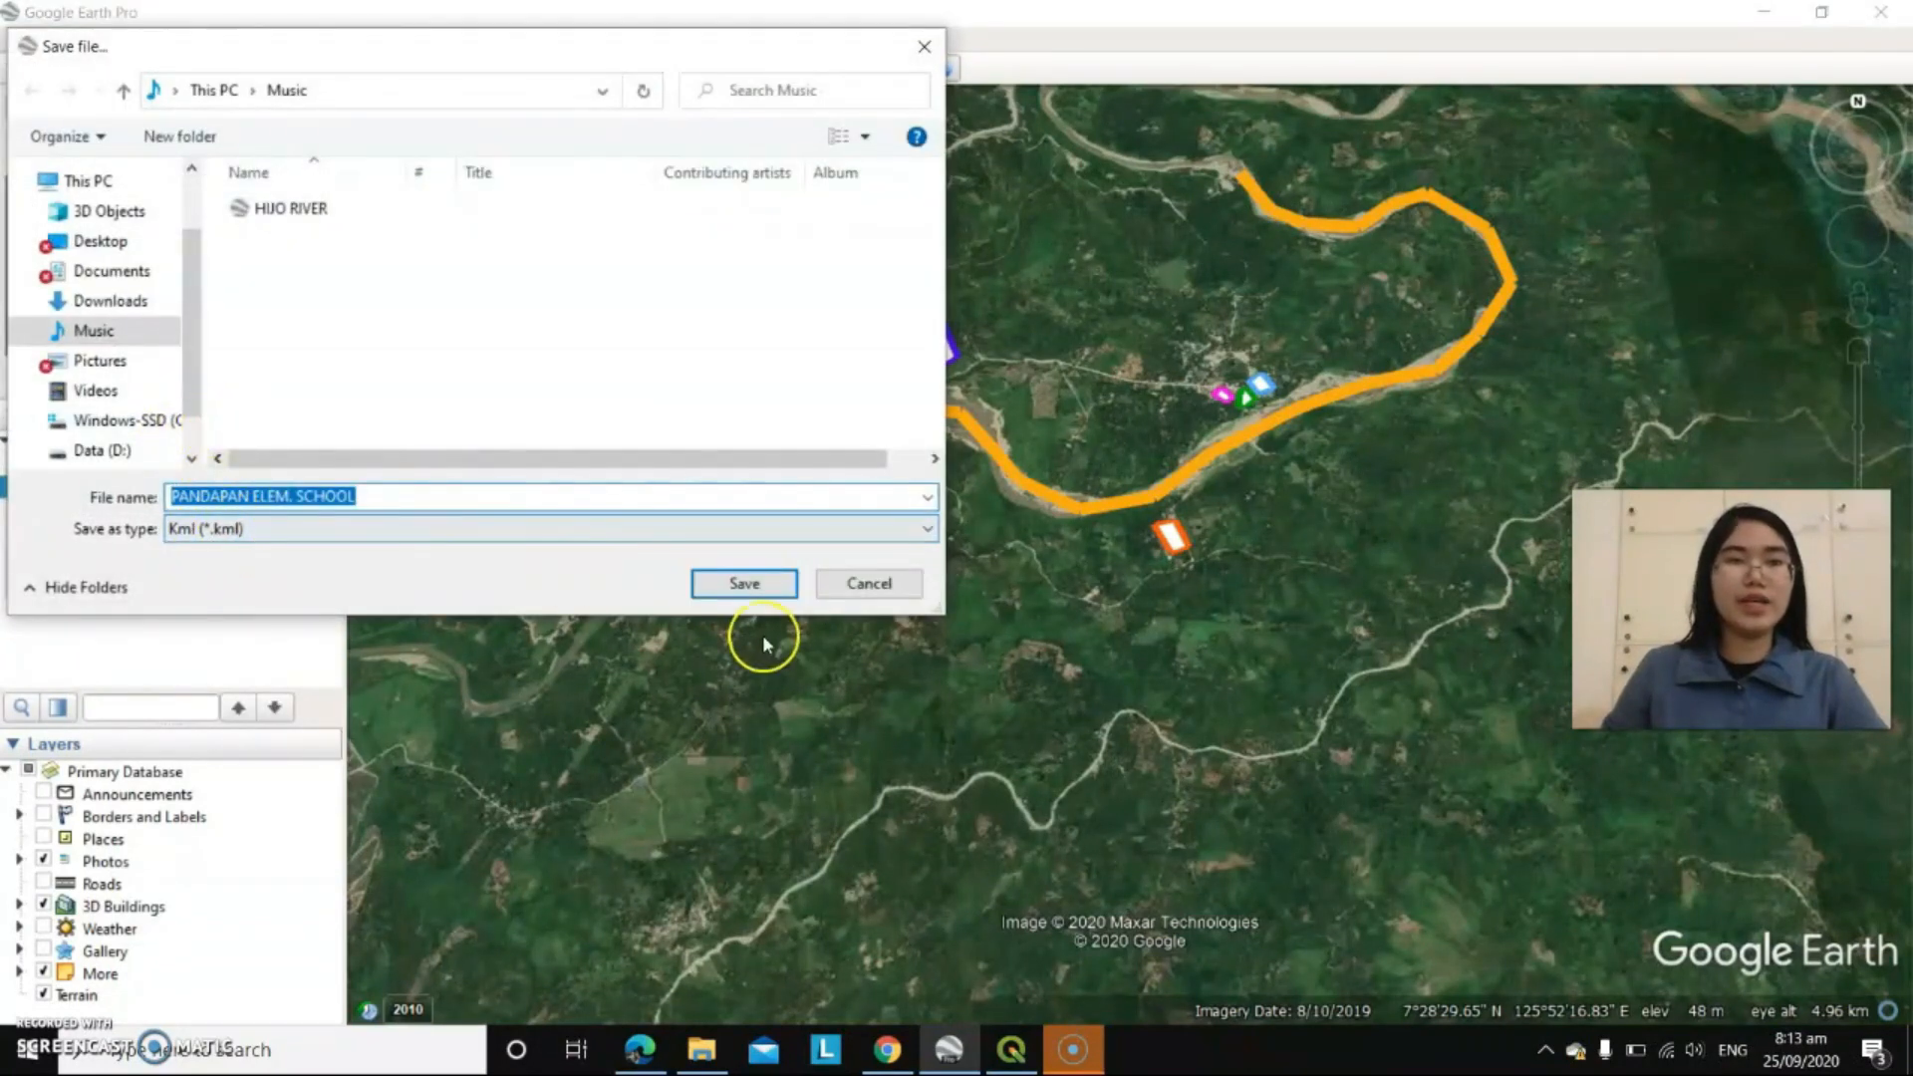
click(745, 584)
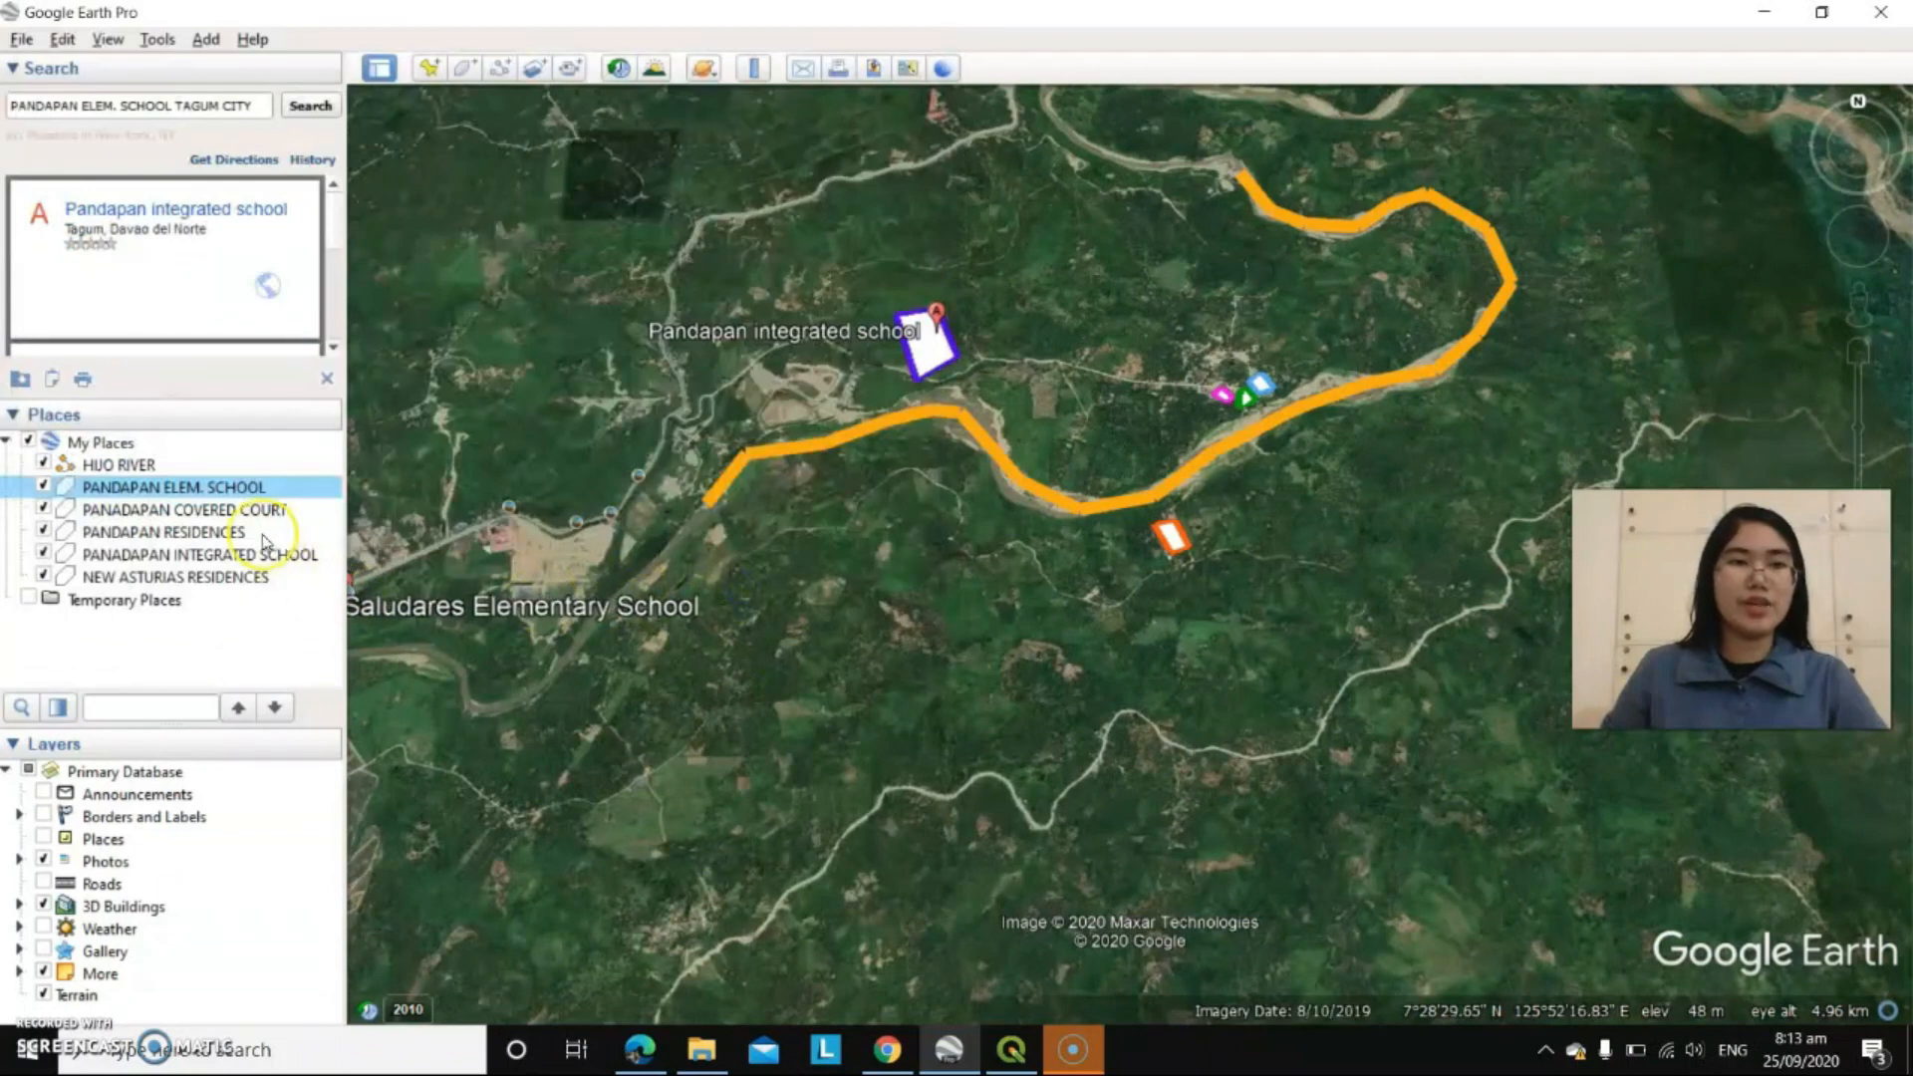
right_click(239, 515)
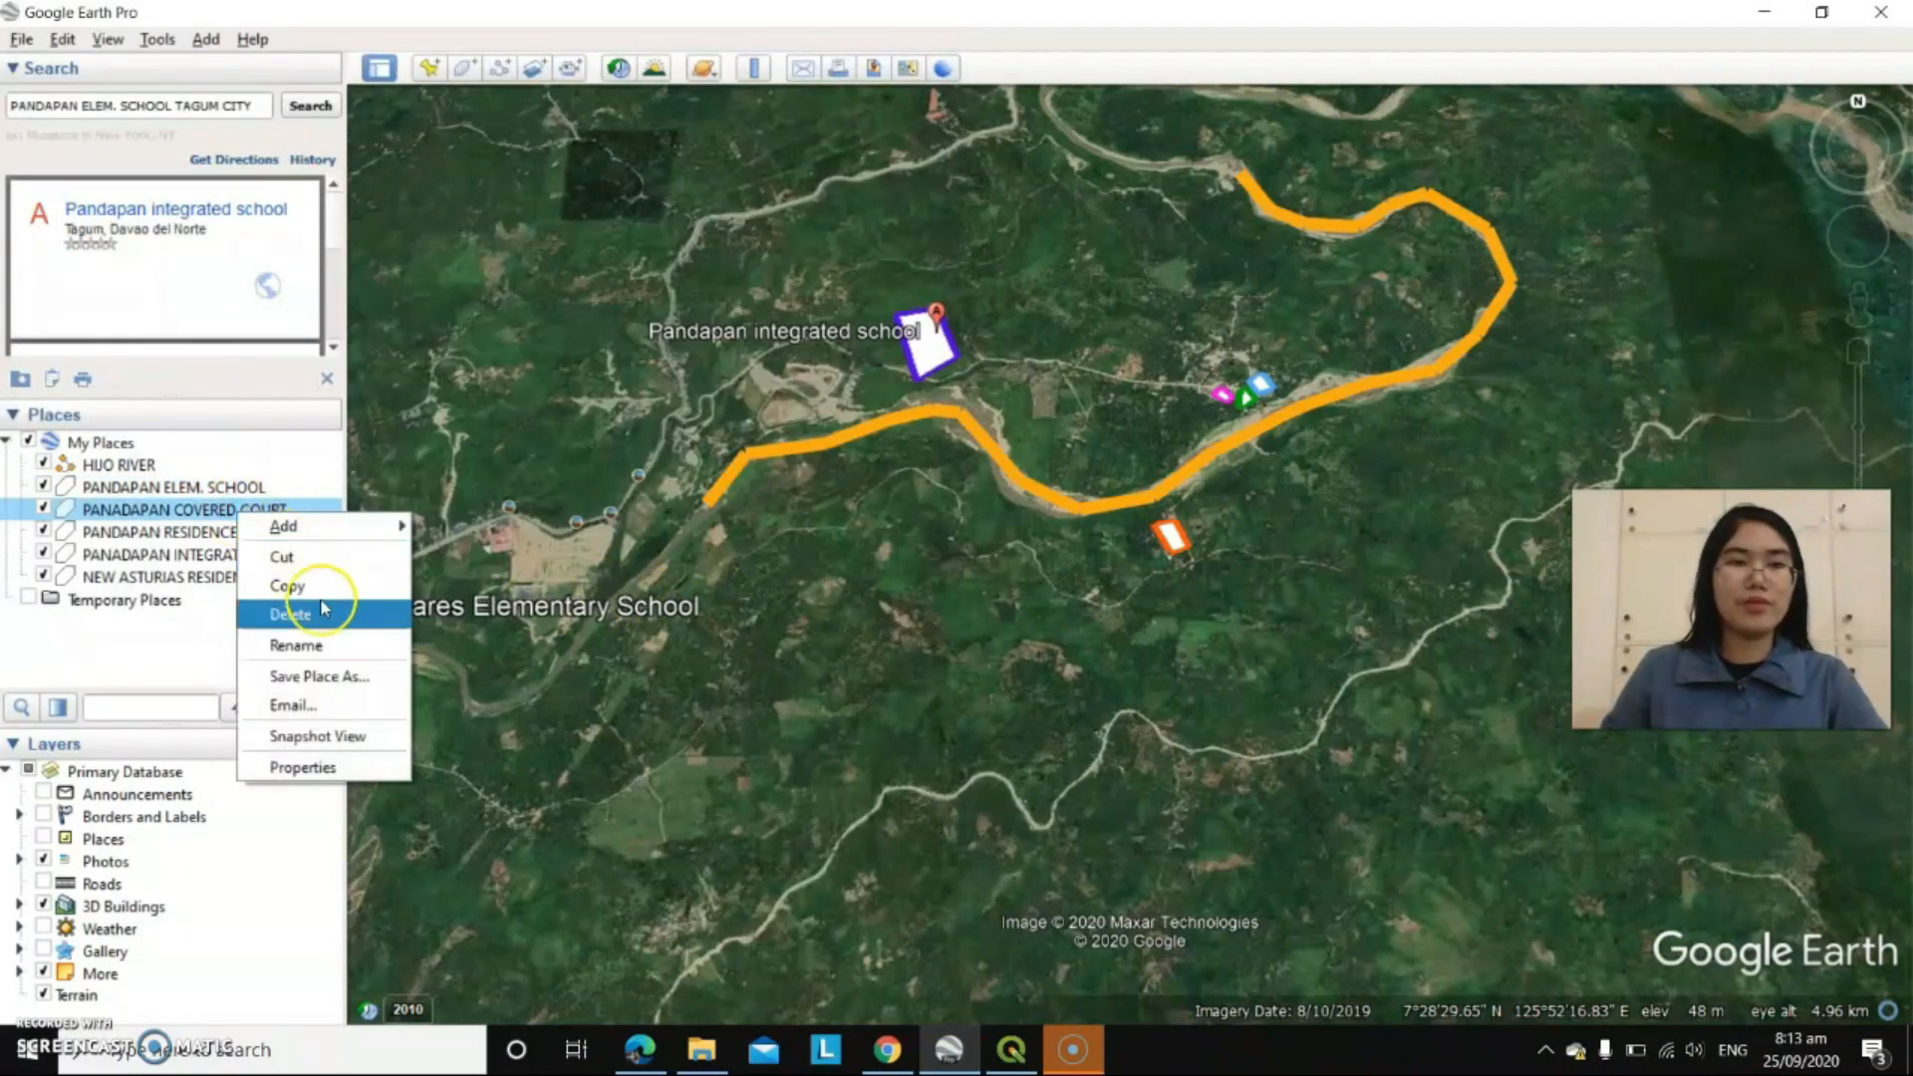
click(344, 674)
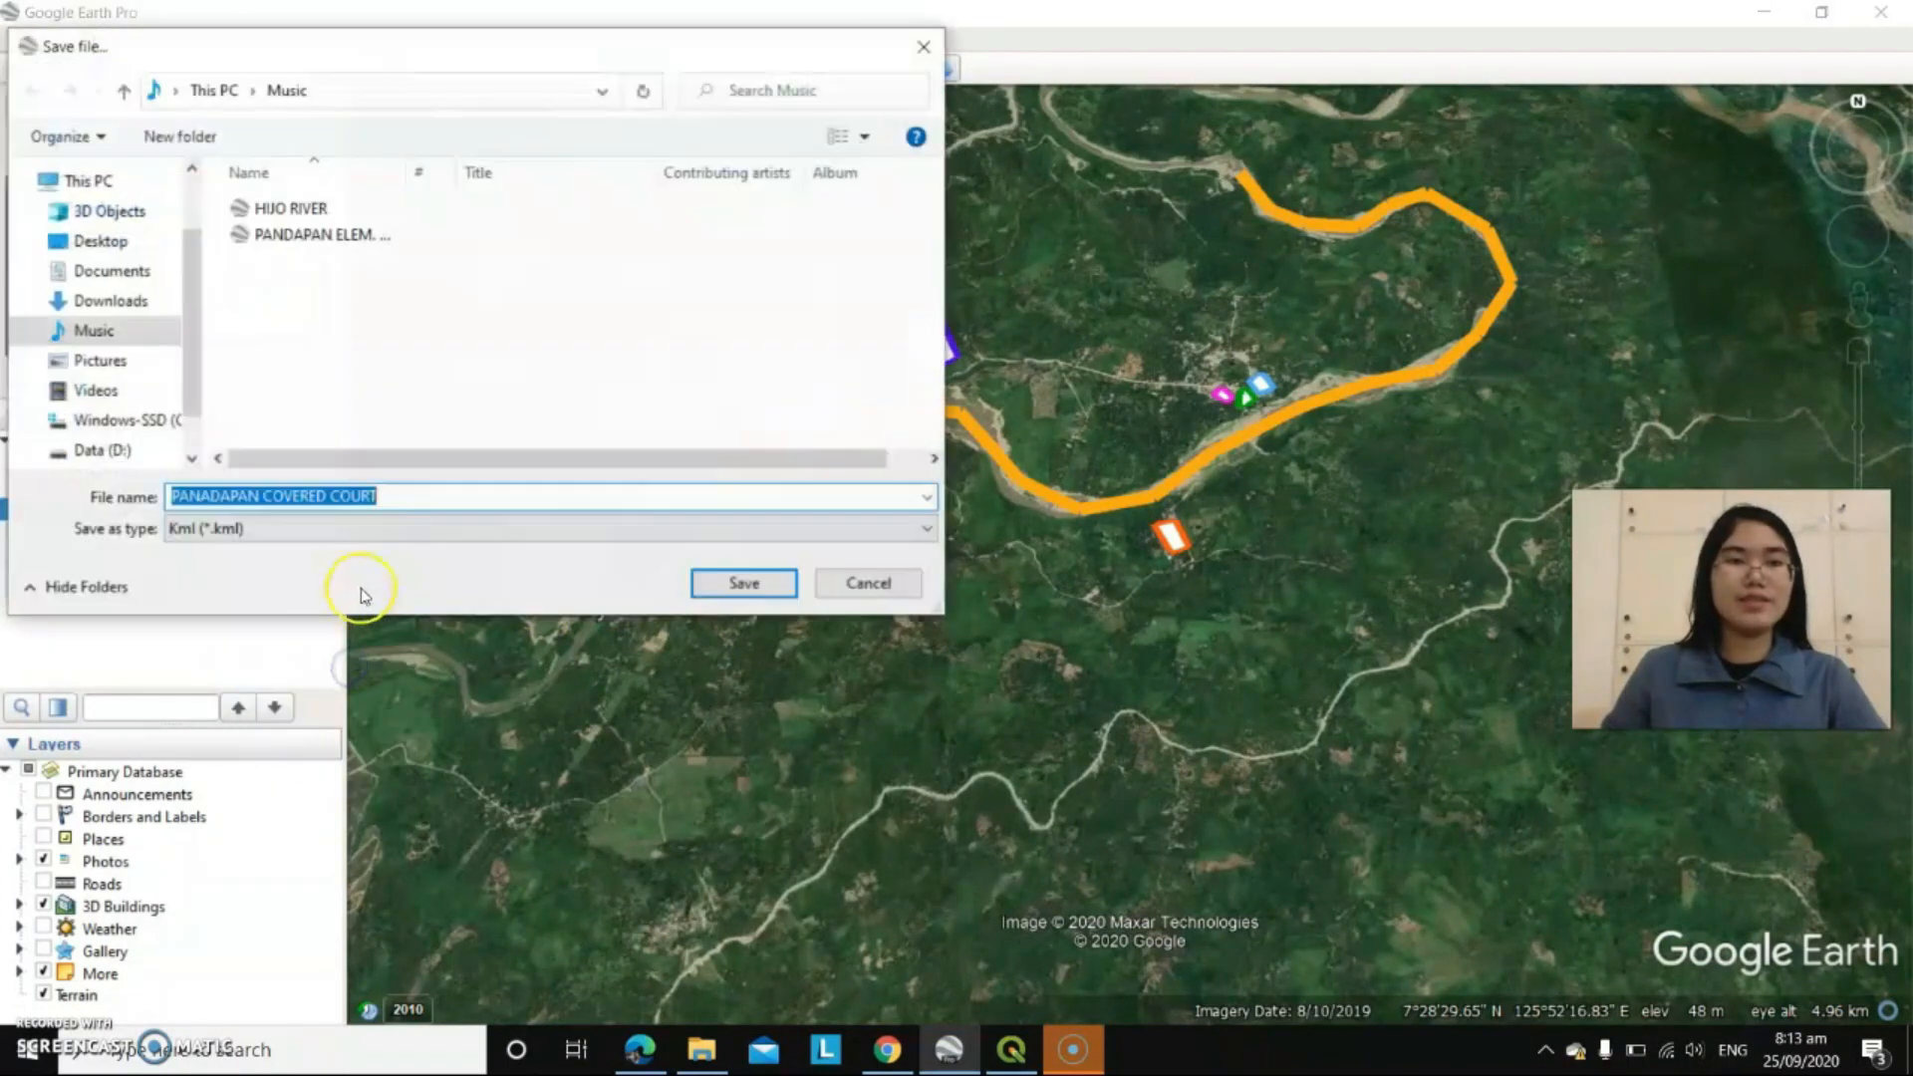
click(728, 592)
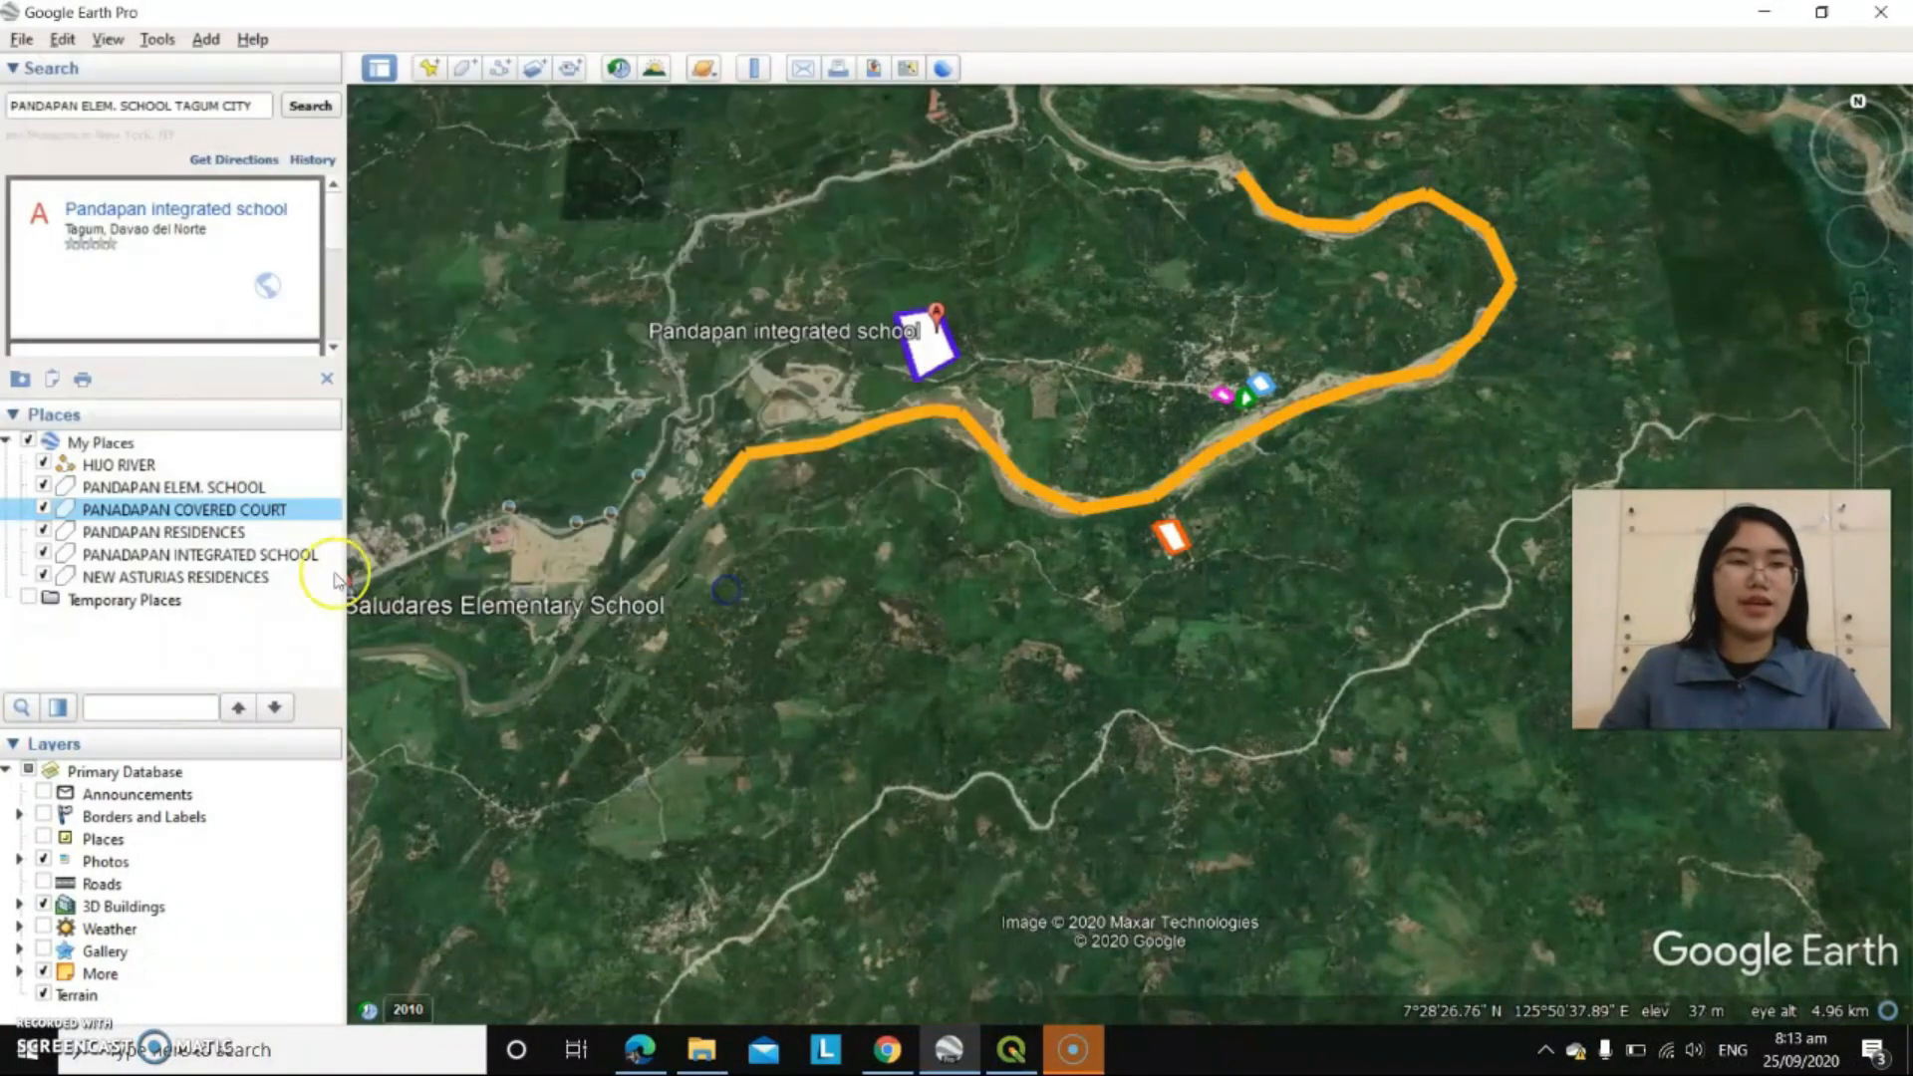
- Save the PANDAPAN RESIDENCES and PANADAPAN INTEGRATED SCHOOL polygons as separate KML files in the Music folder
click(219, 534)
right_click(219, 534)
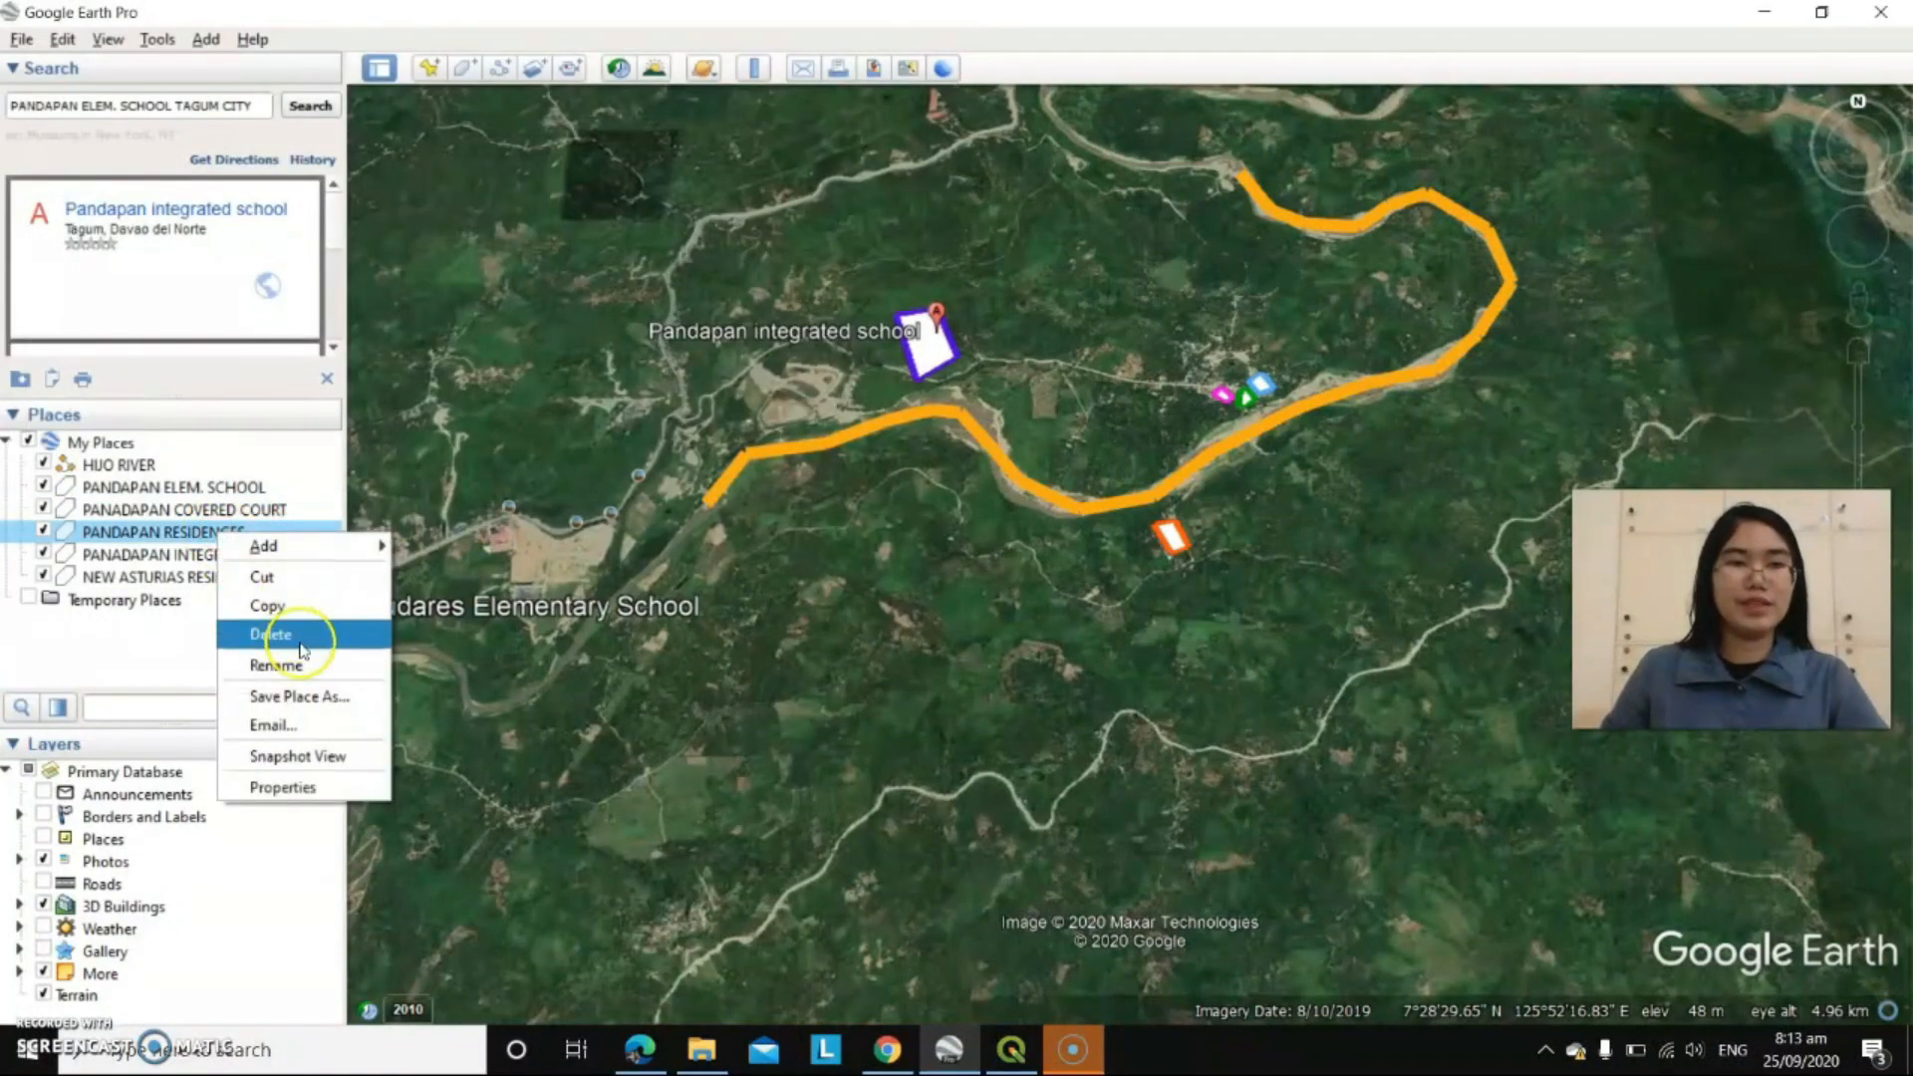
click(299, 695)
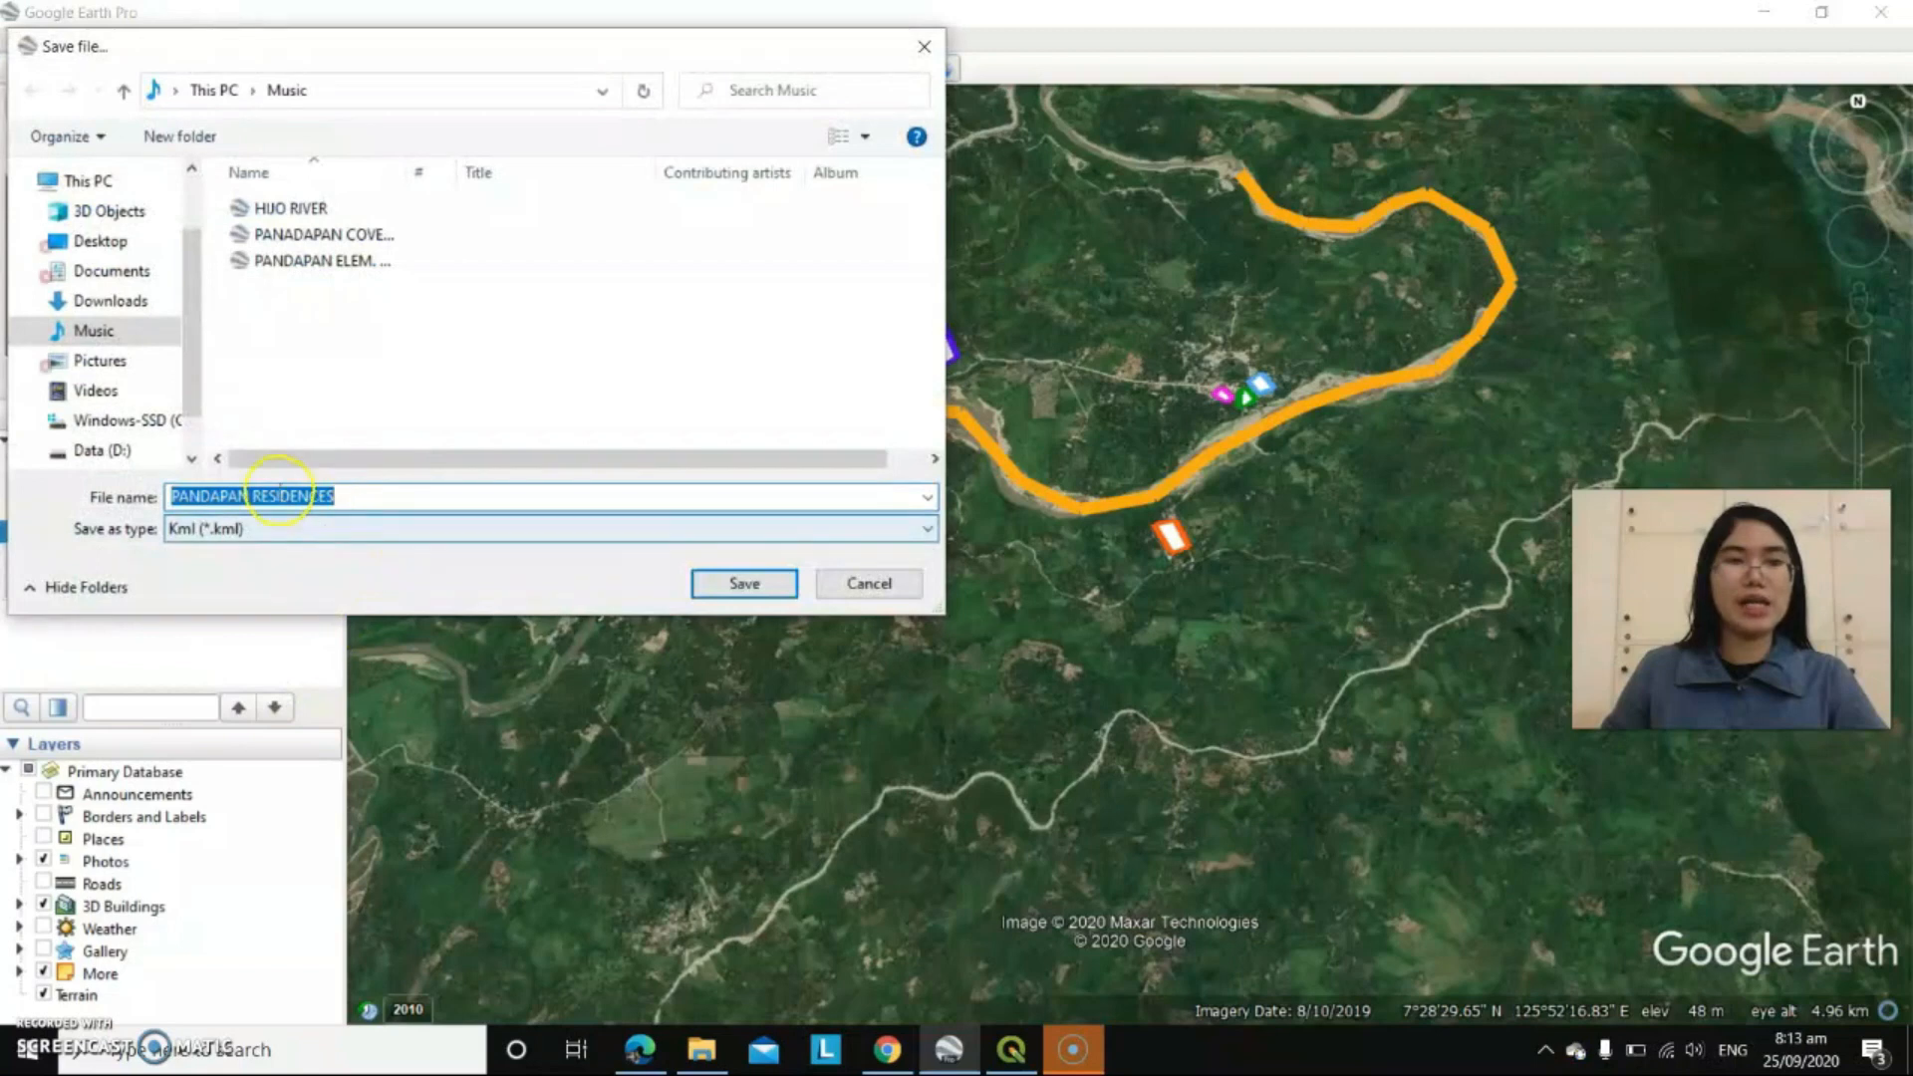
click(784, 595)
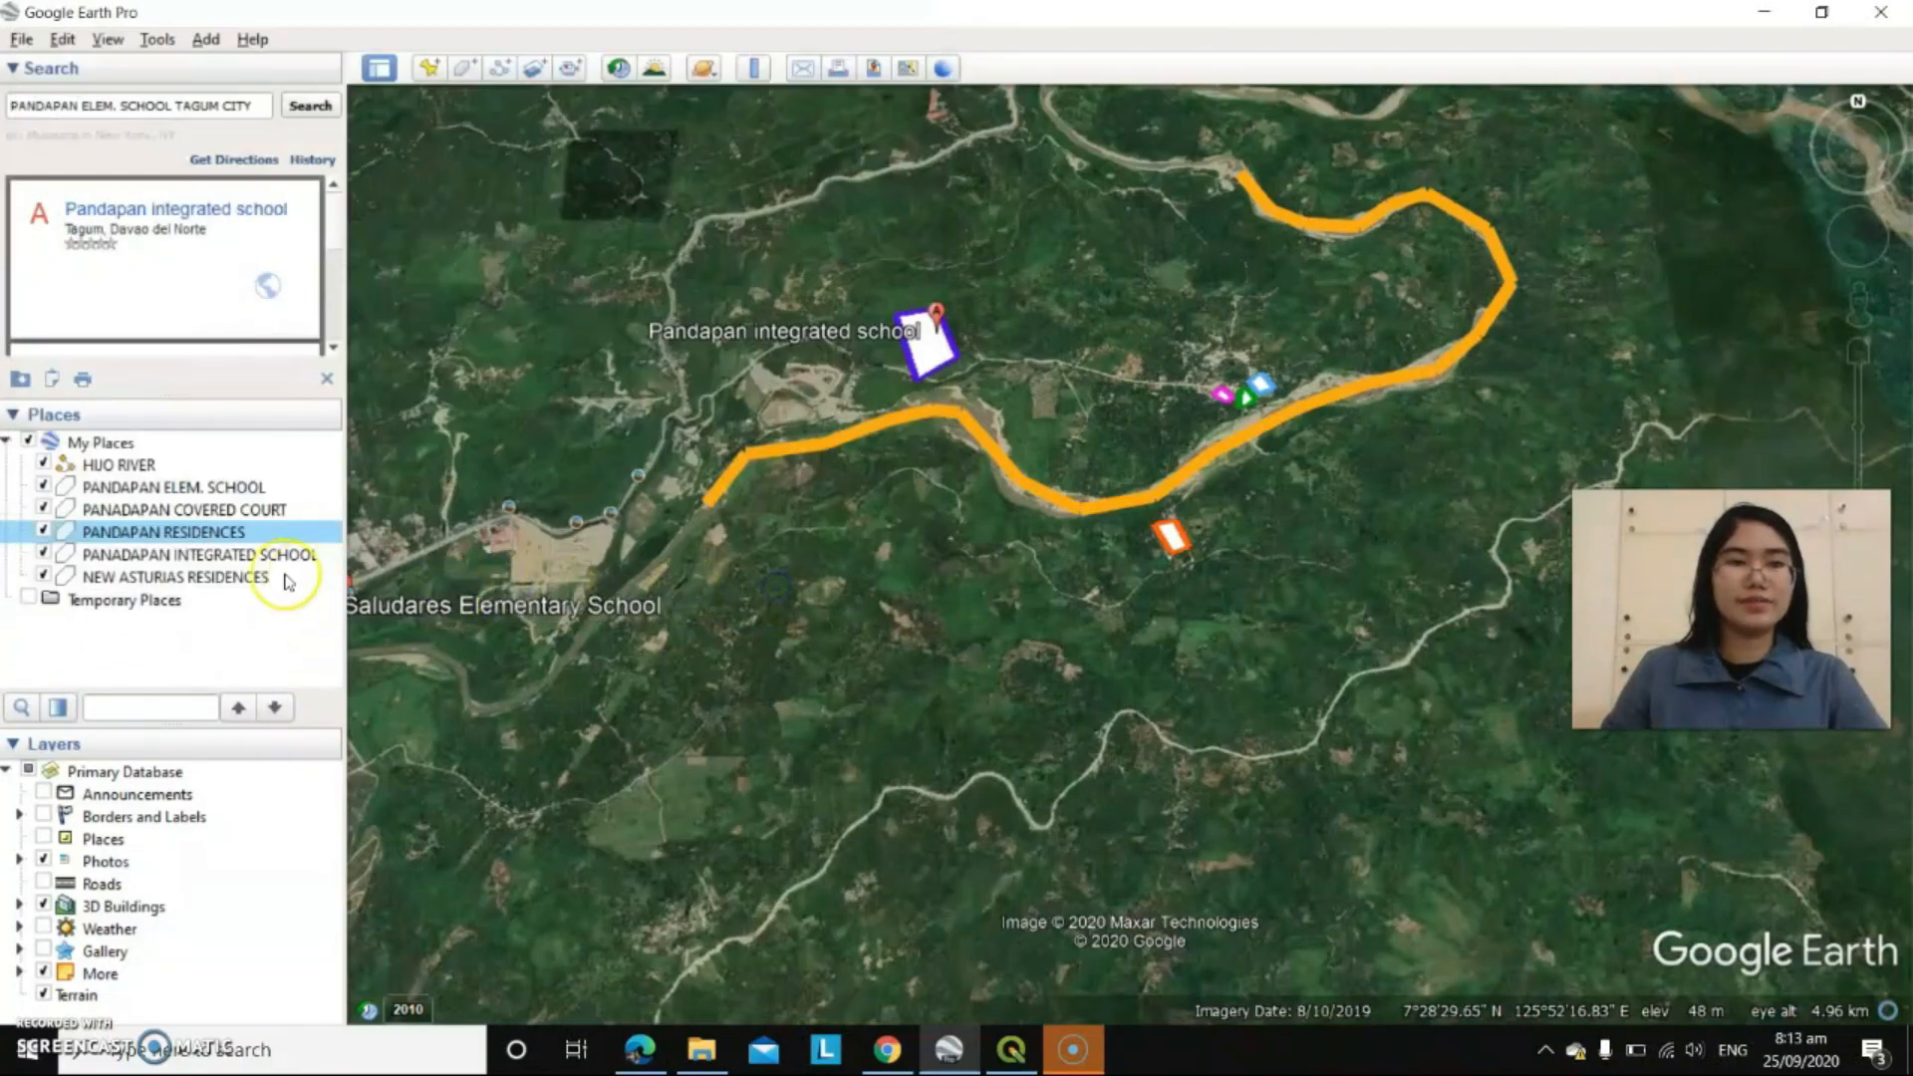
right_click(217, 555)
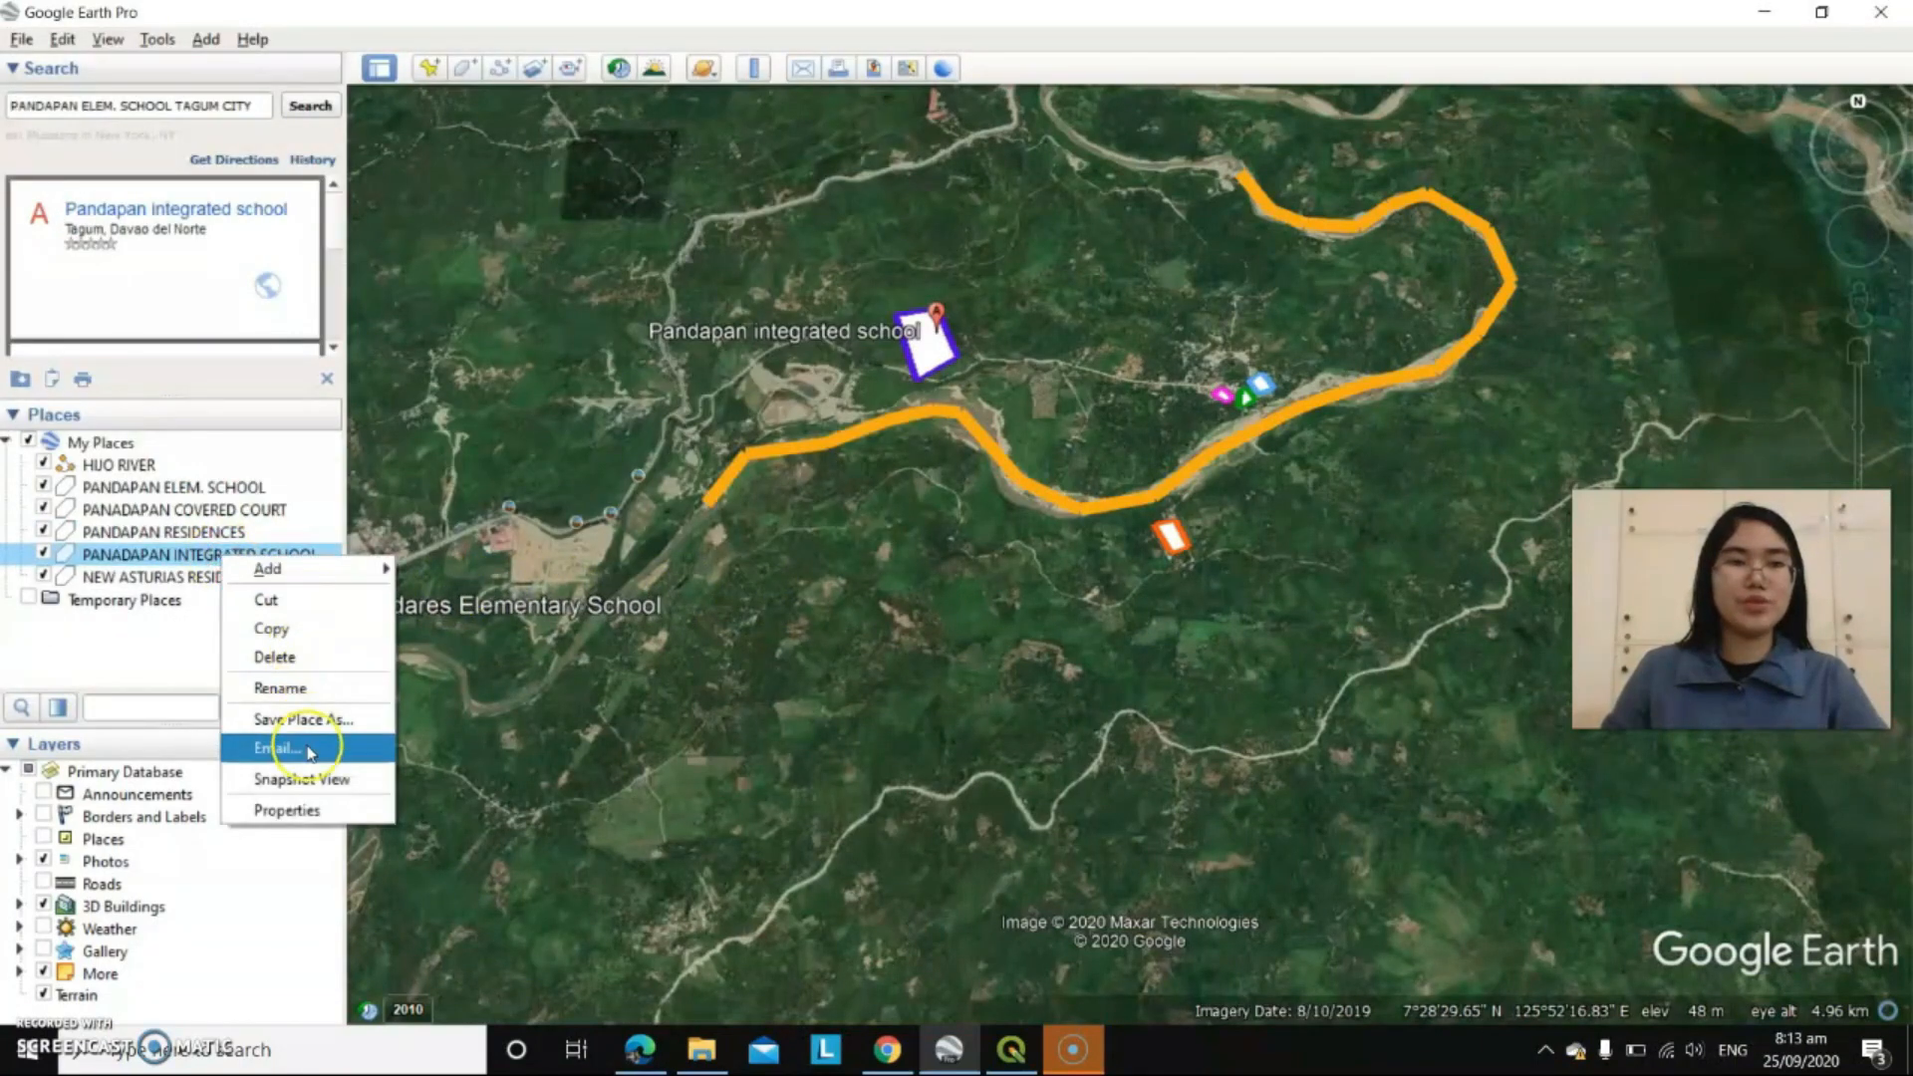
click(317, 721)
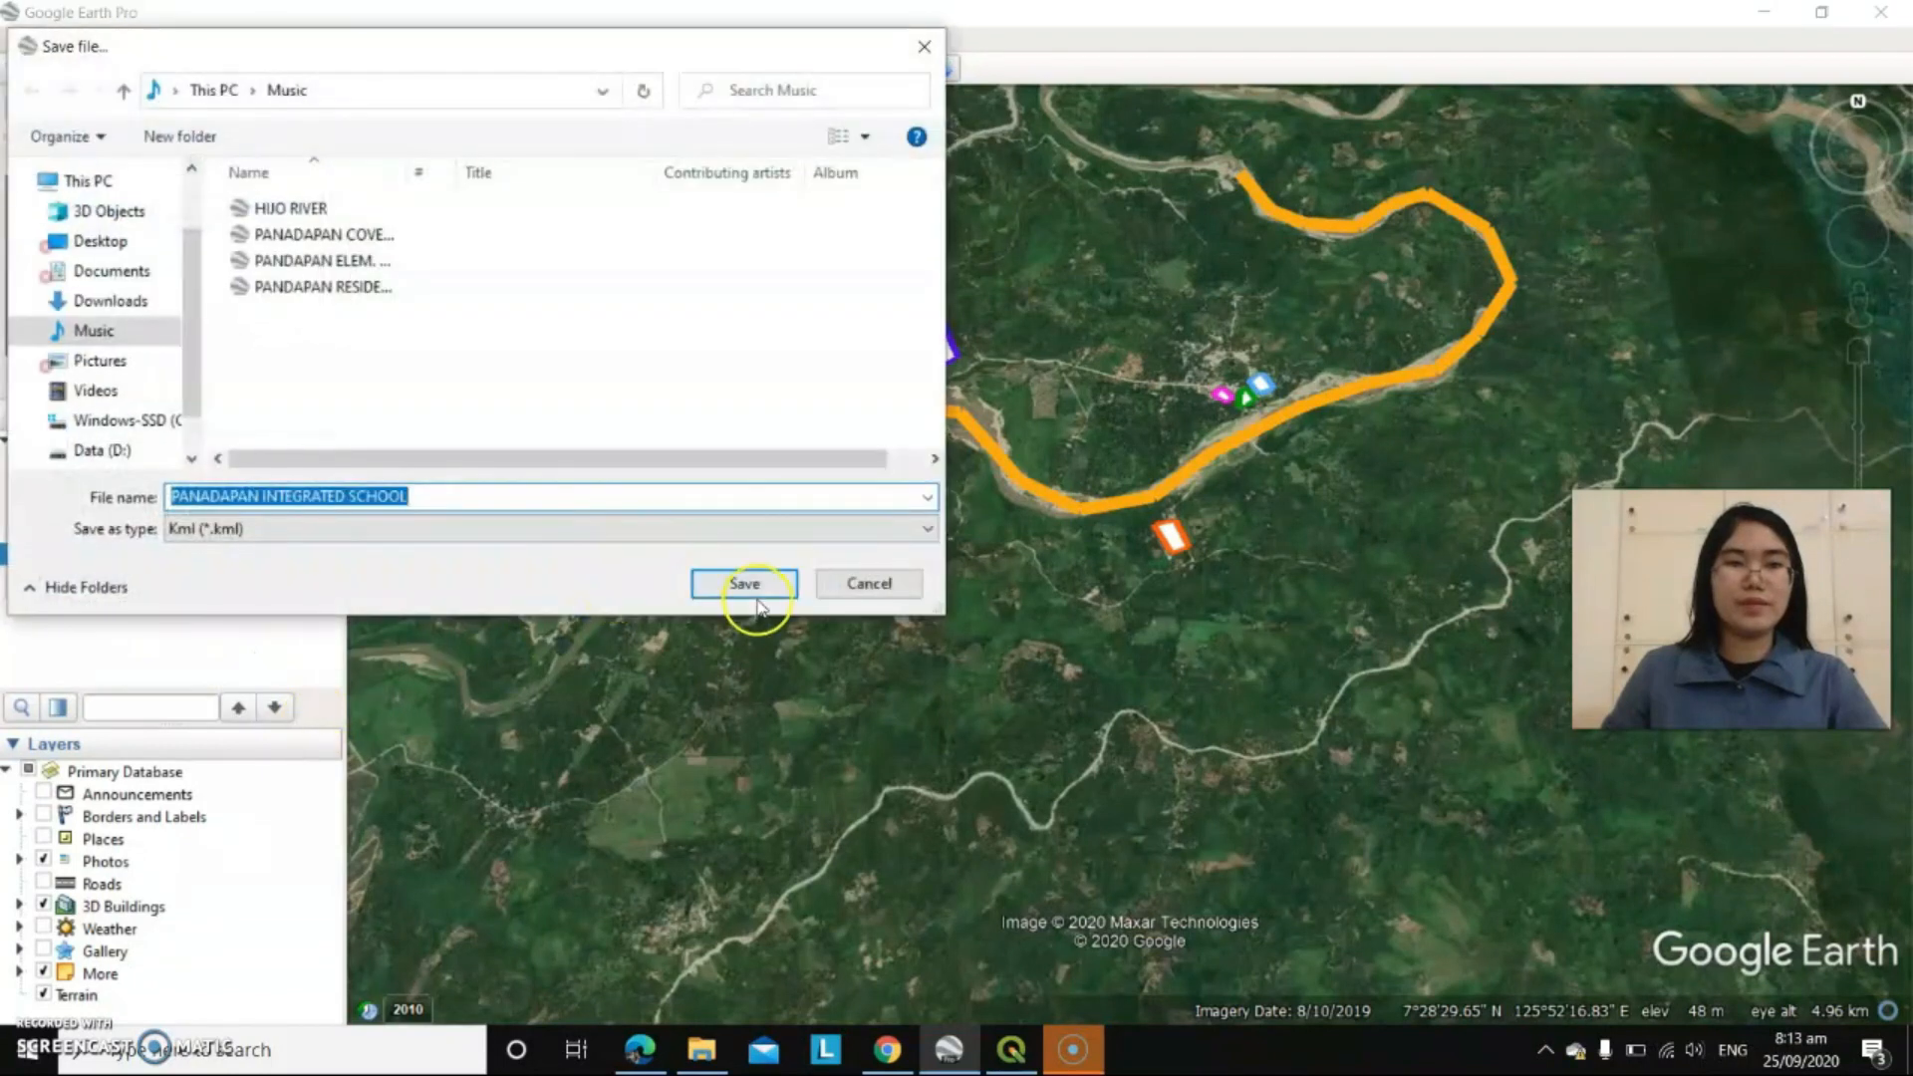
click(748, 585)
- Save the NEW ASTURIAS RESIDENCES polygon as a KML file in the Music folder
click(240, 578)
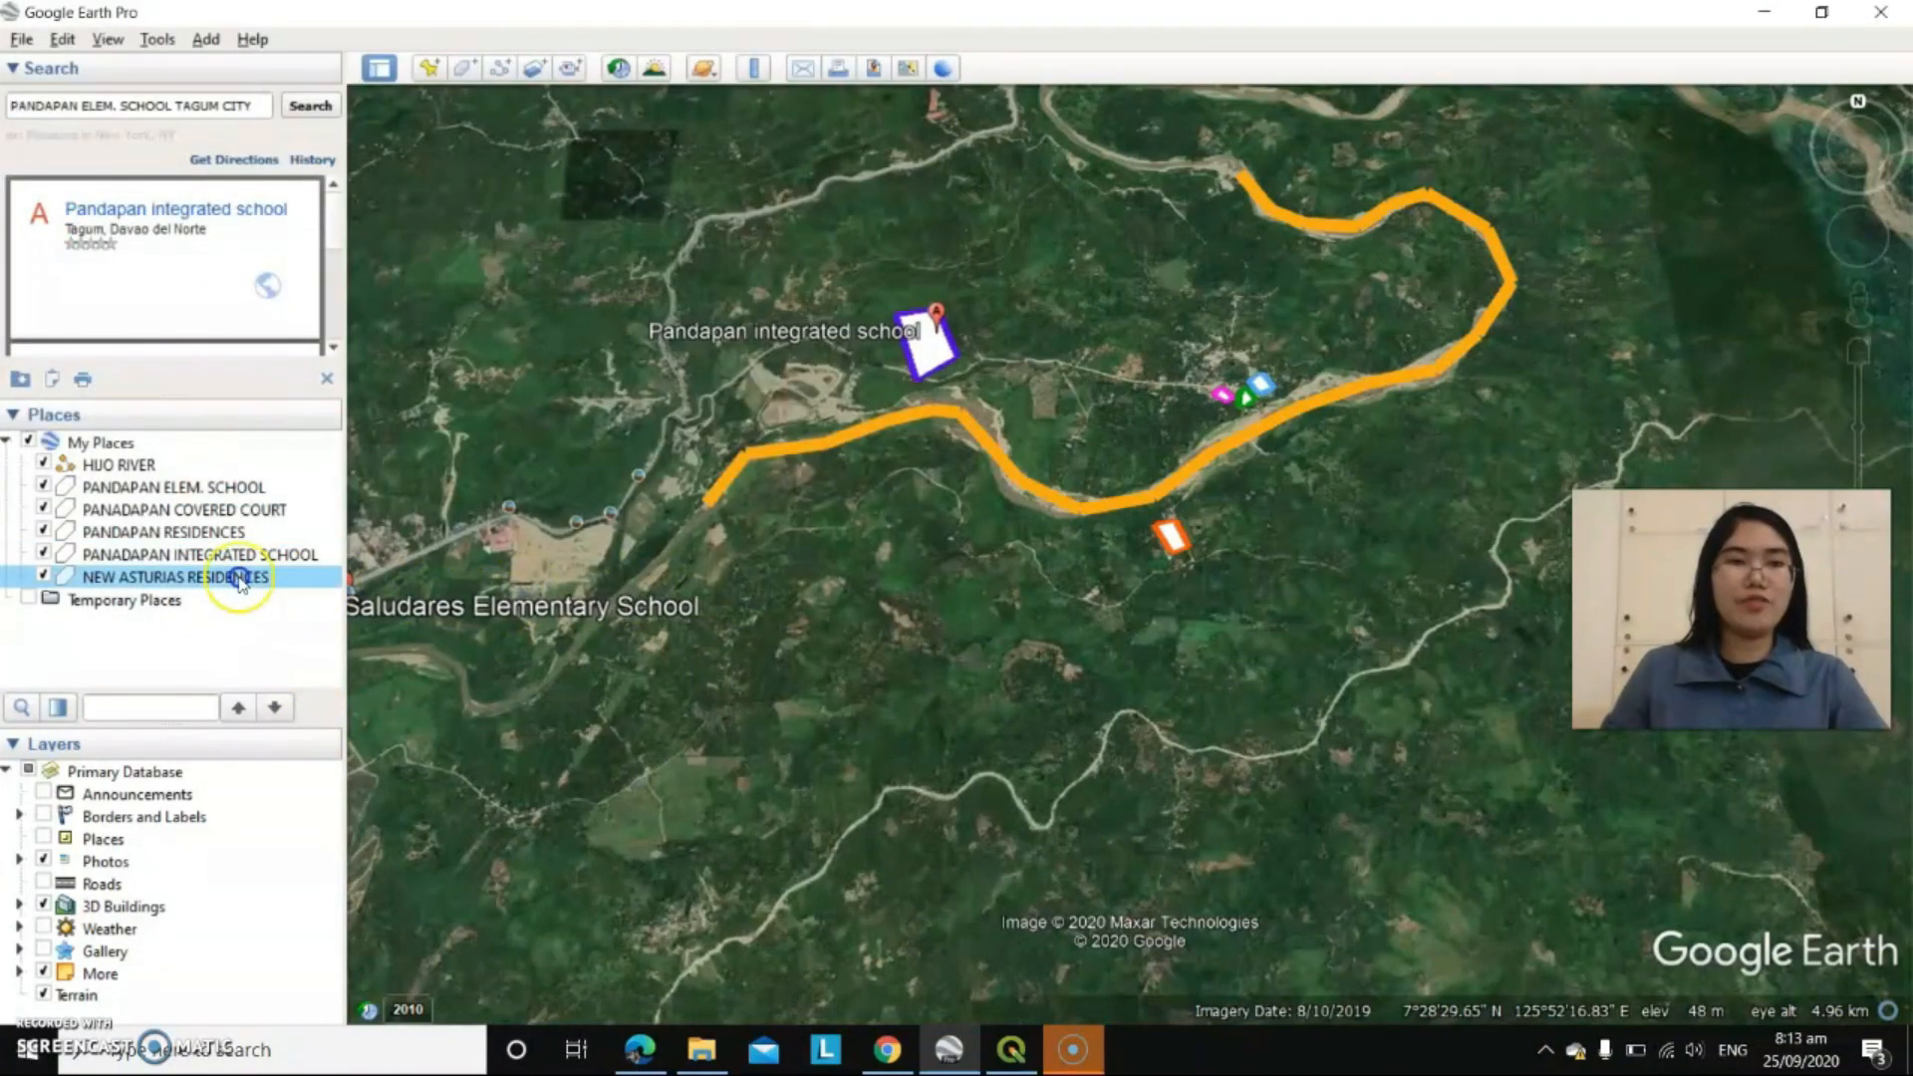
right_click(240, 577)
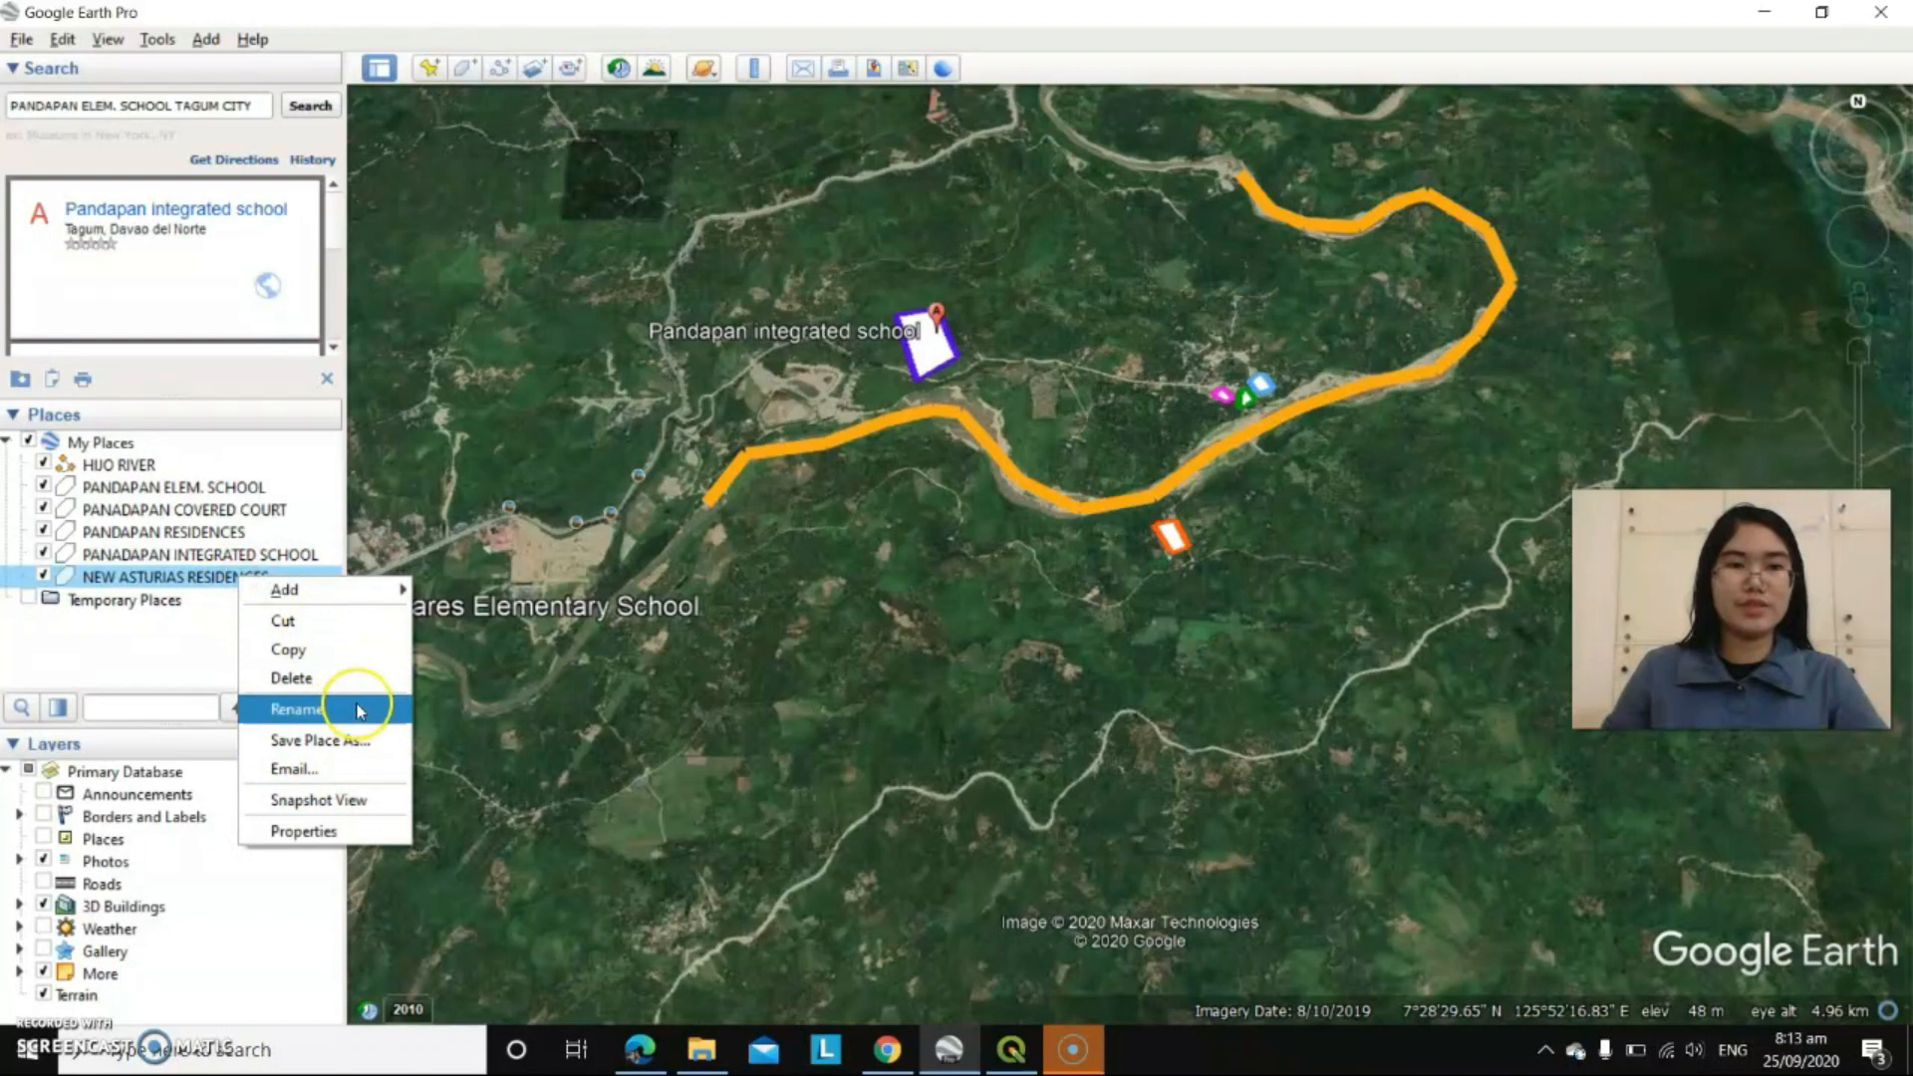
click(348, 740)
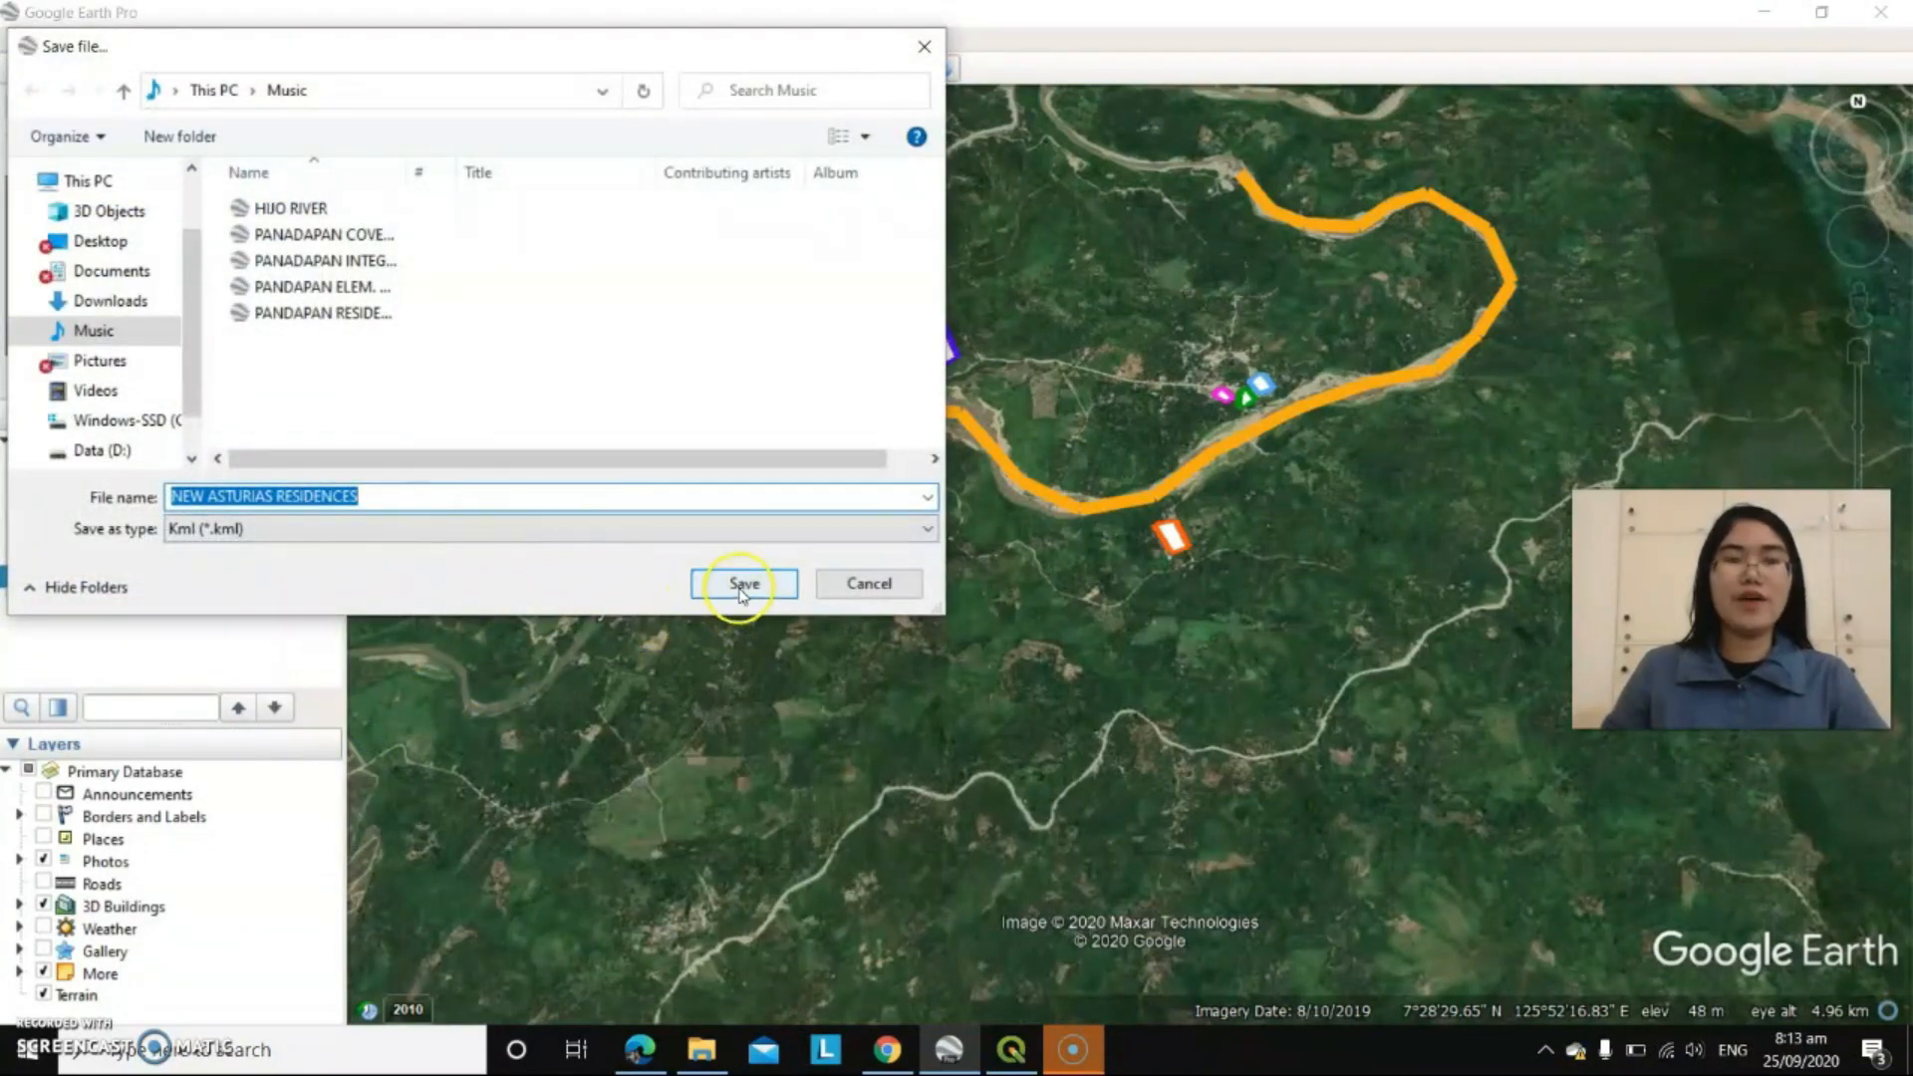
click(737, 585)
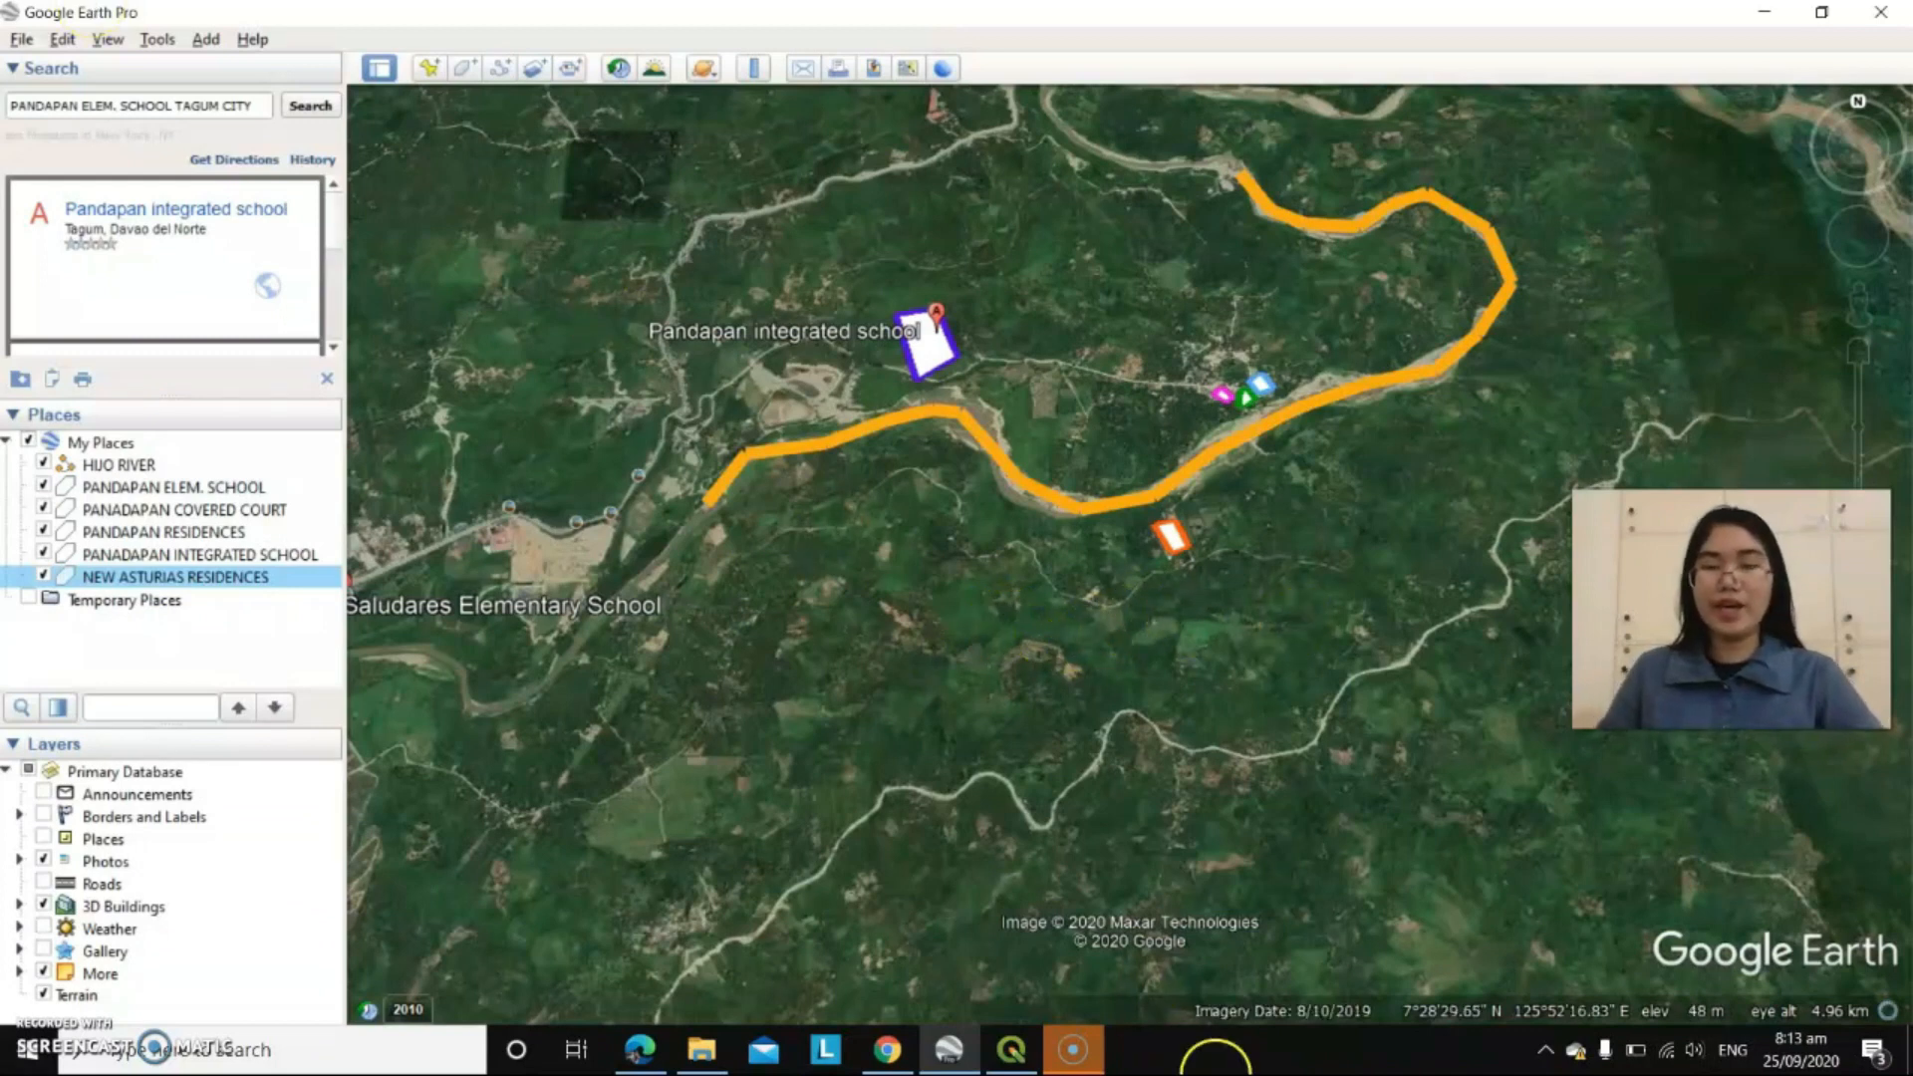
- Switch to QGIS and create a new empty project in EPSG:4326 - WGS 84
click(1011, 1051)
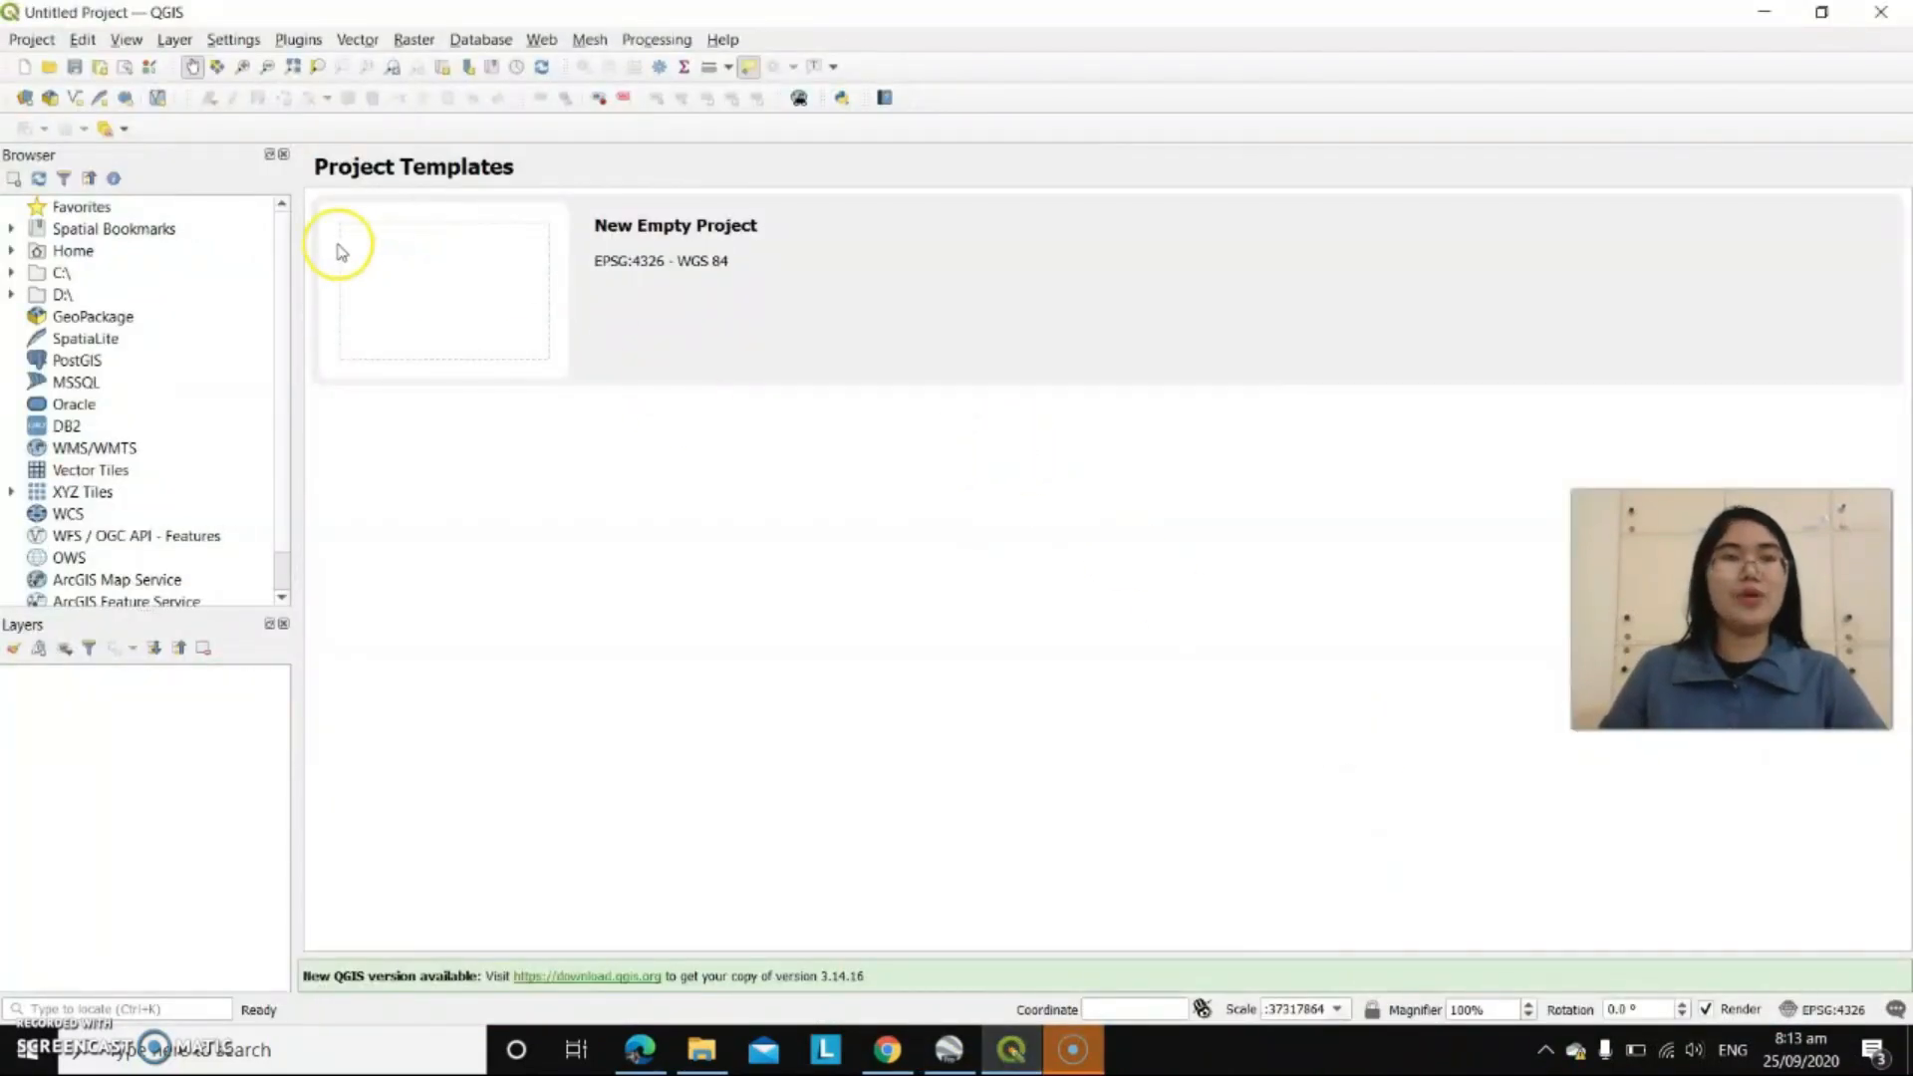
click(22, 40)
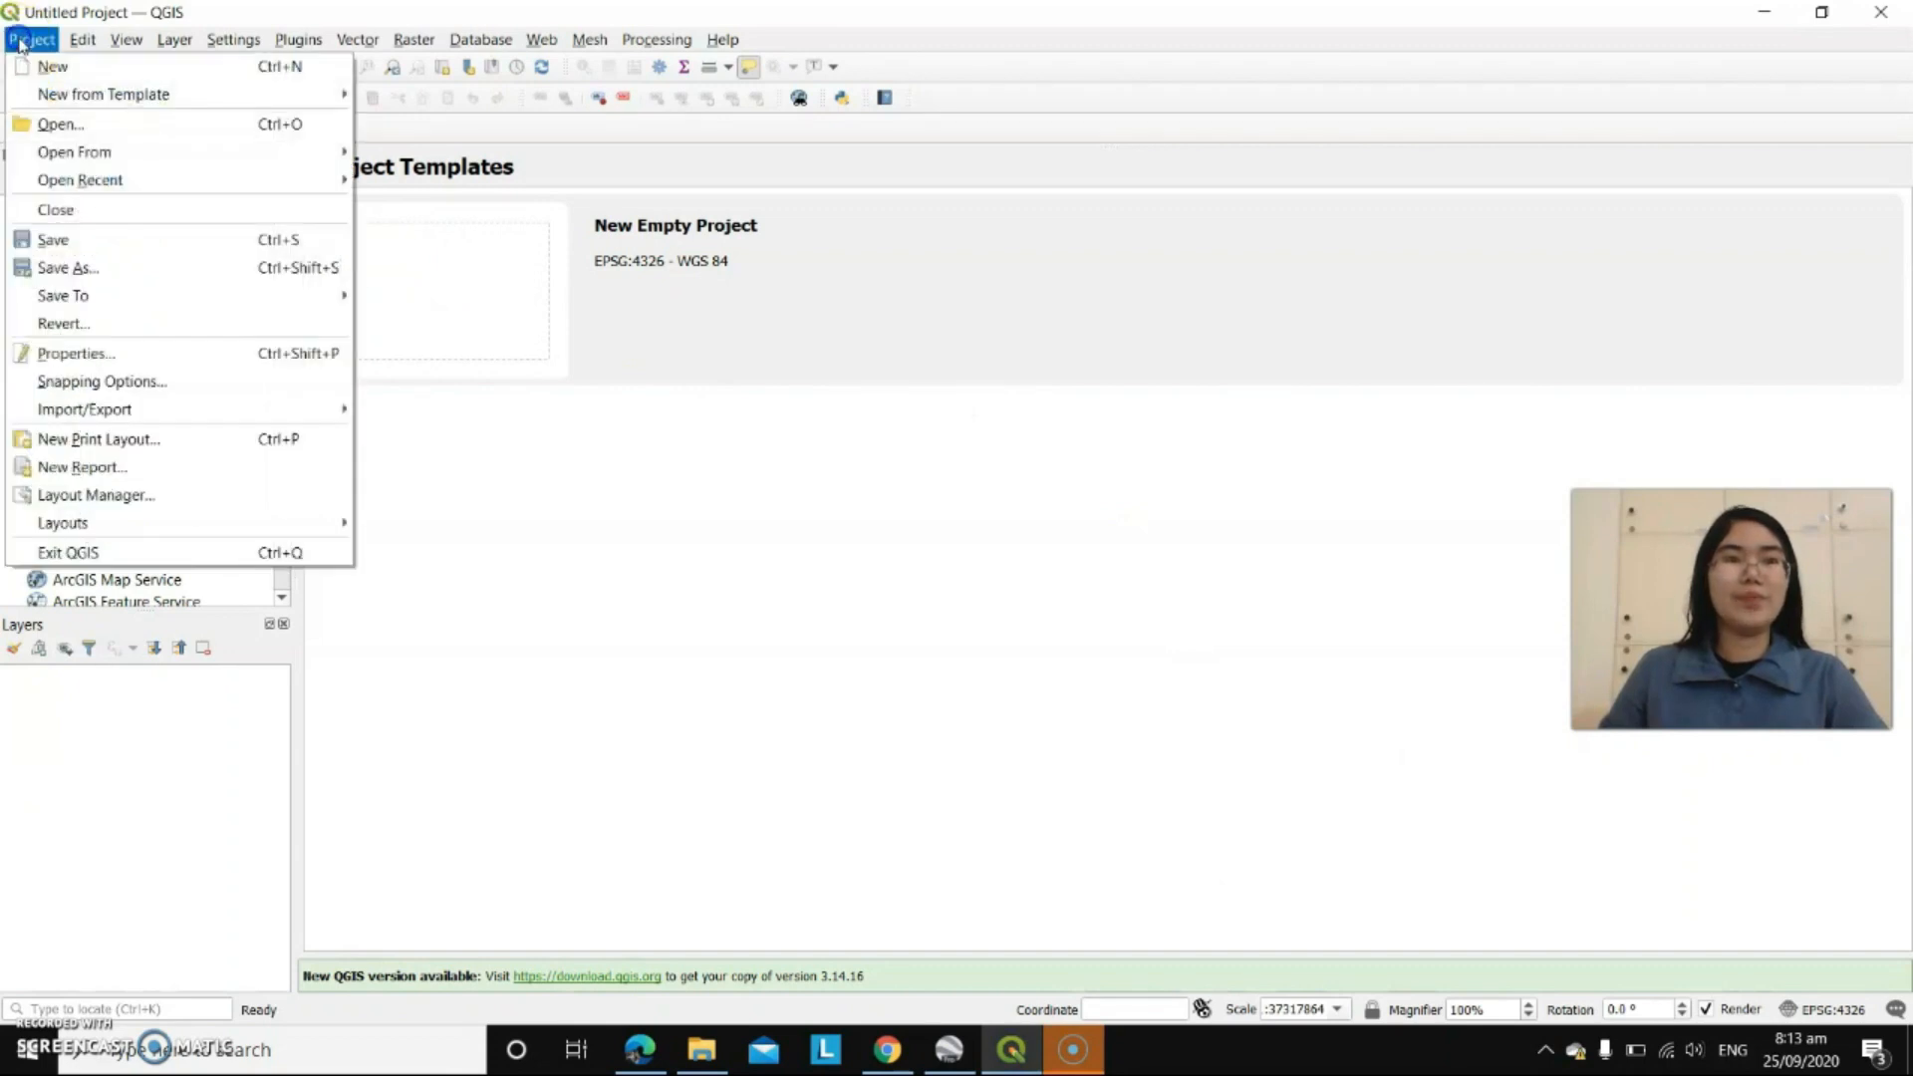
double_click(495, 296)
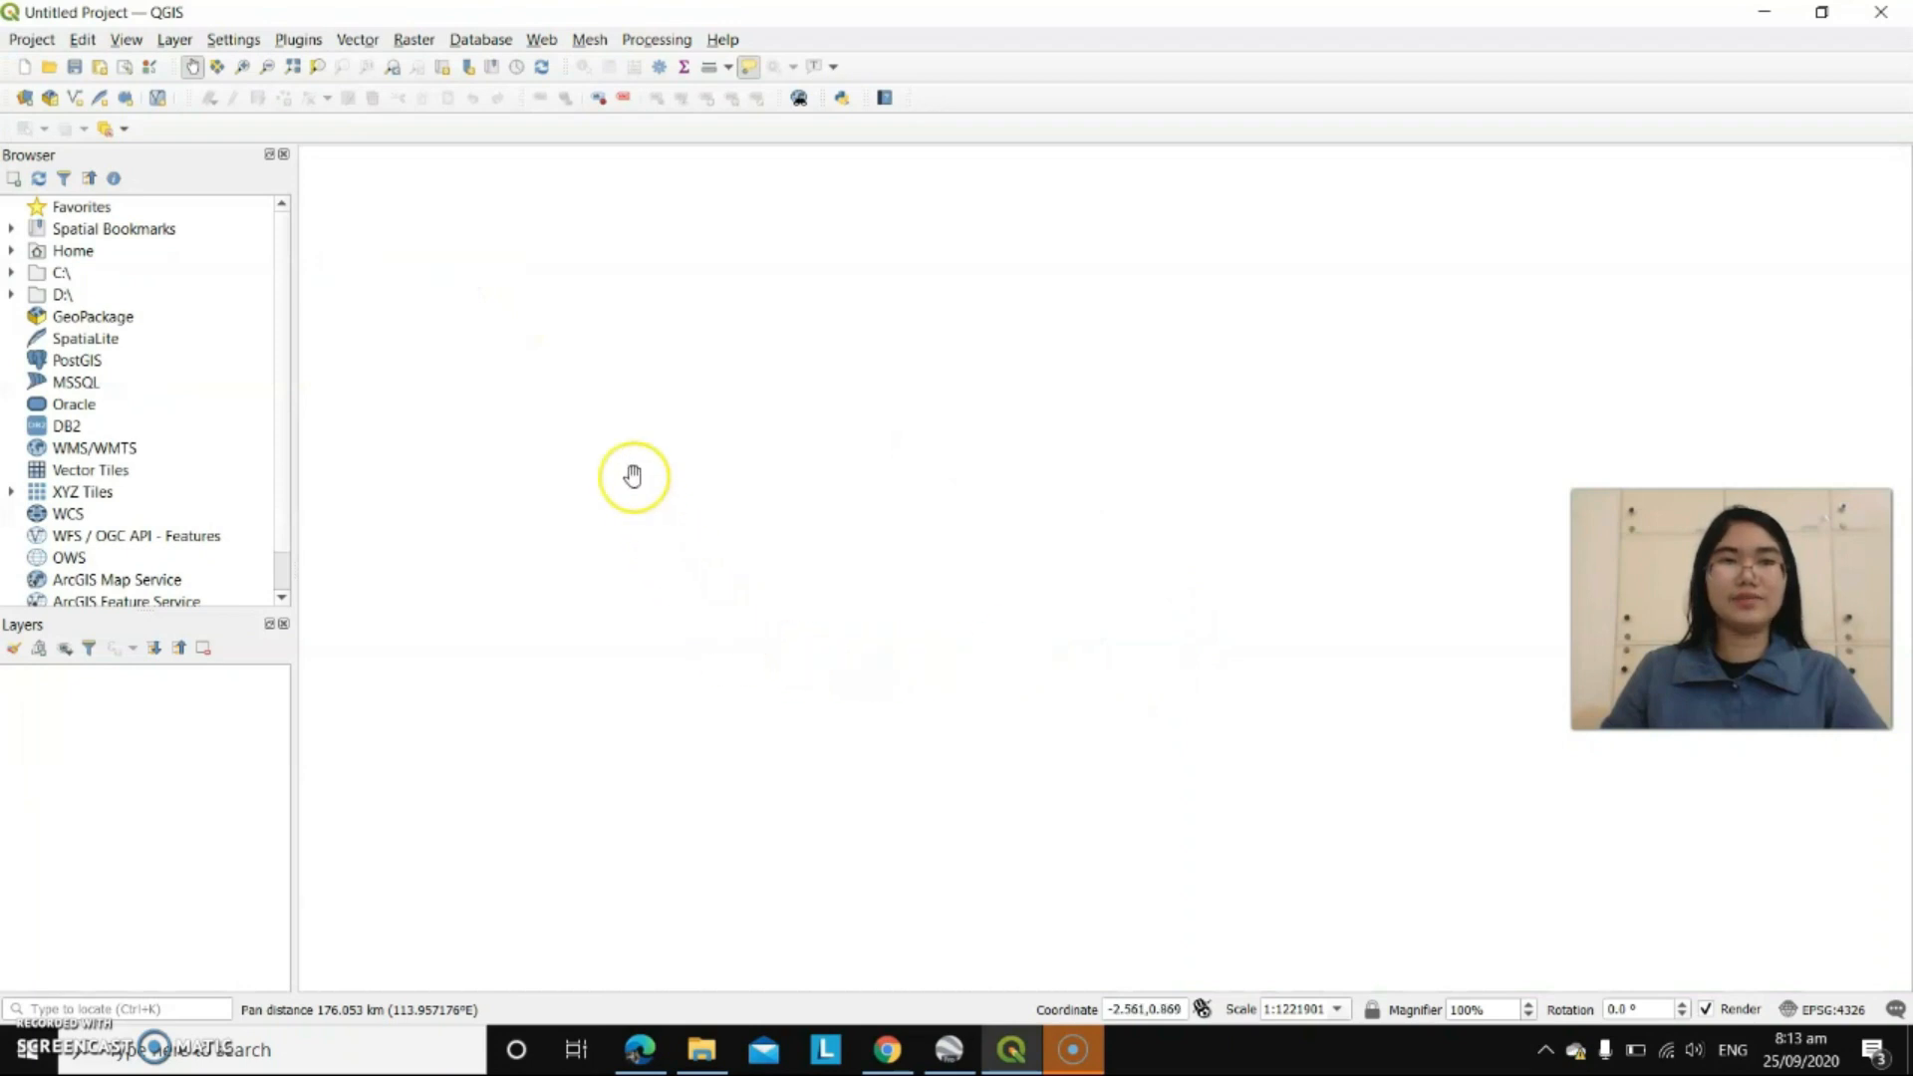
- Add HIJO RIVER.kml from the Music folder to the project as a vector layer
click(172, 40)
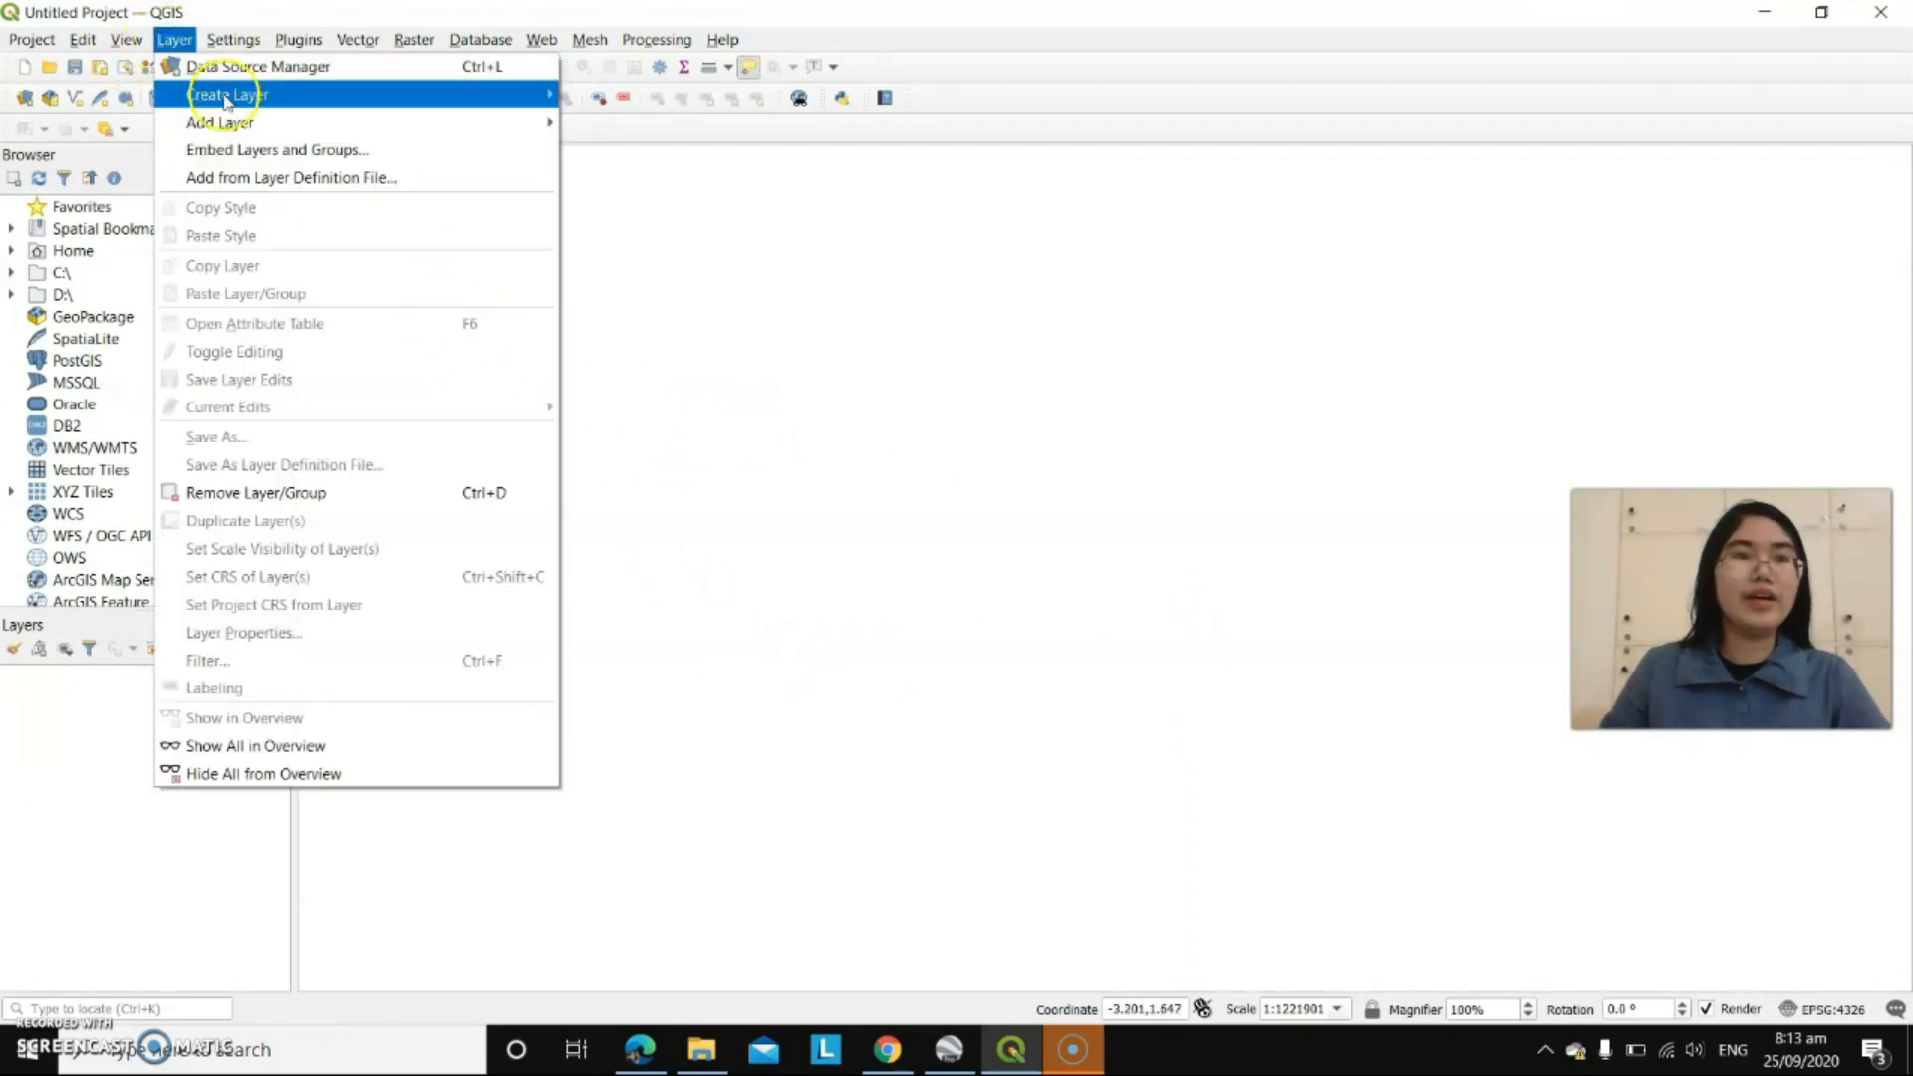
mouse_move(229, 122)
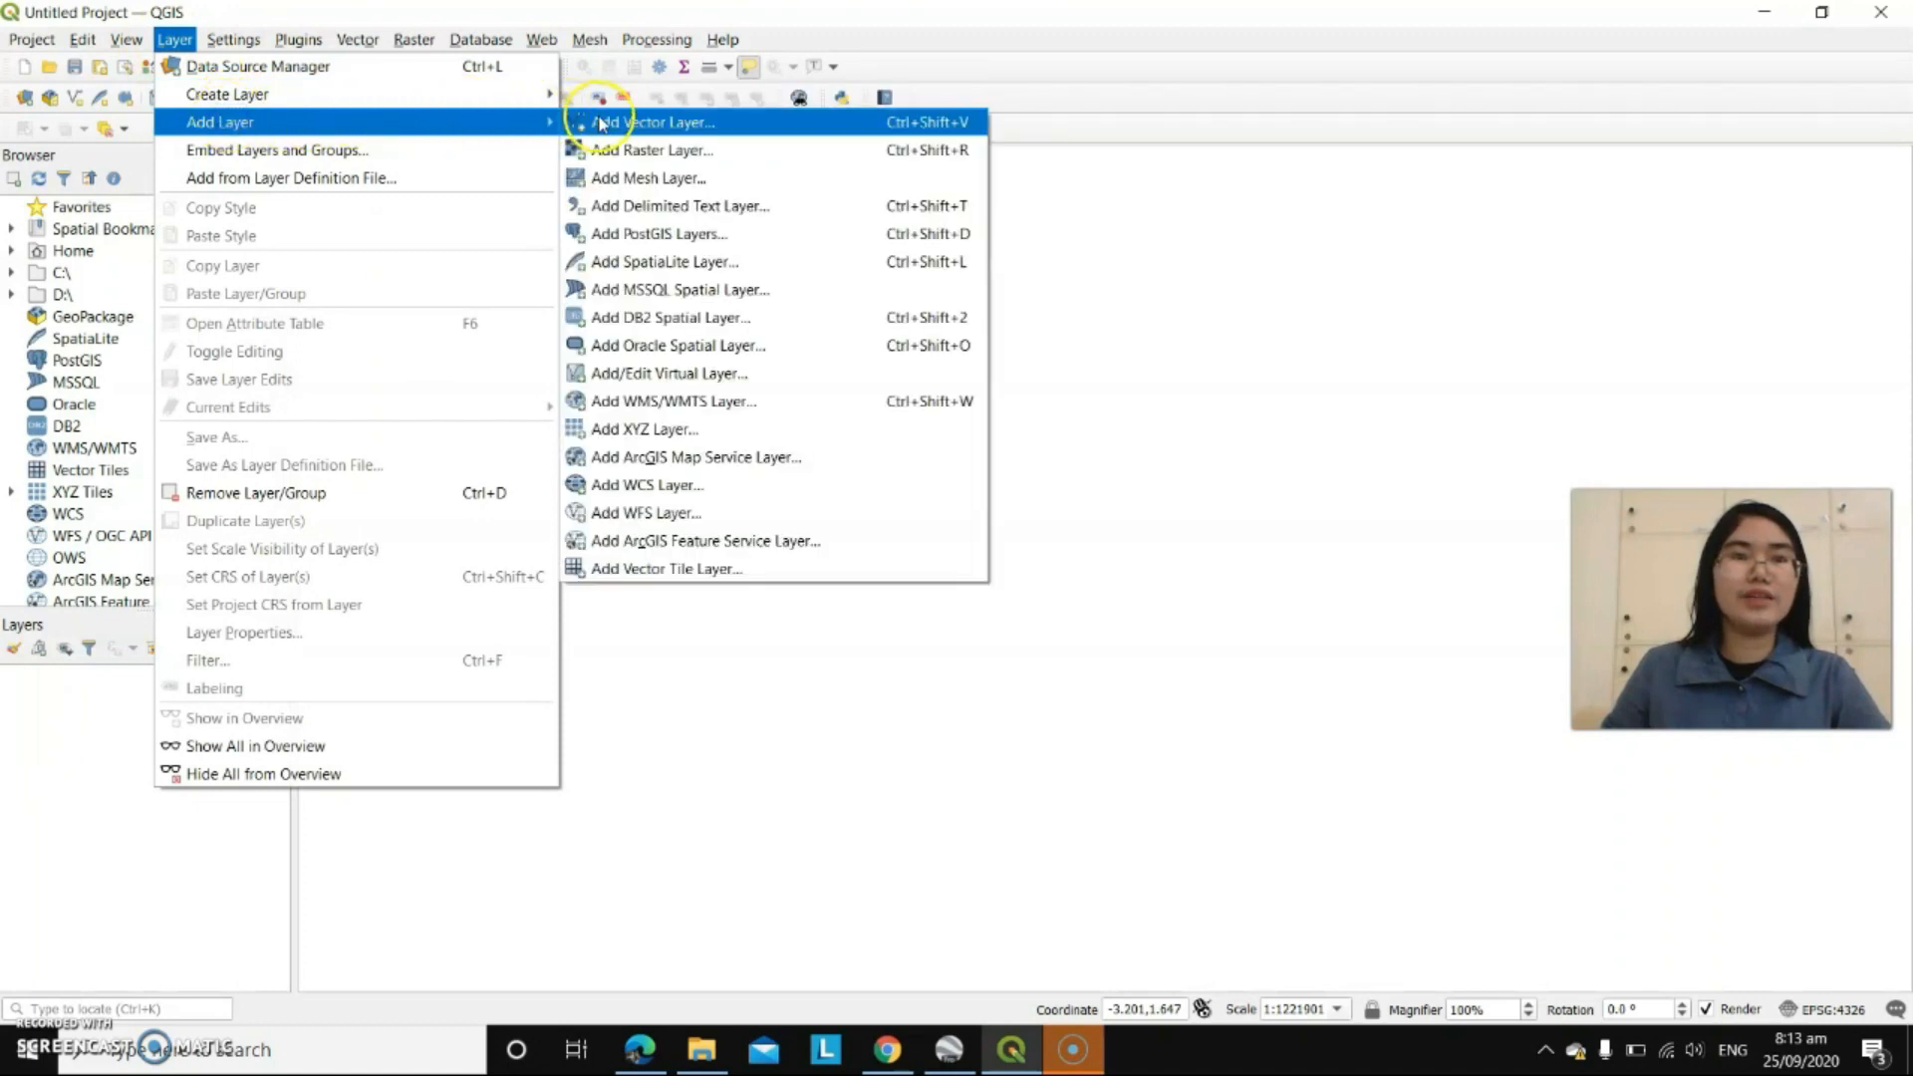
click(615, 123)
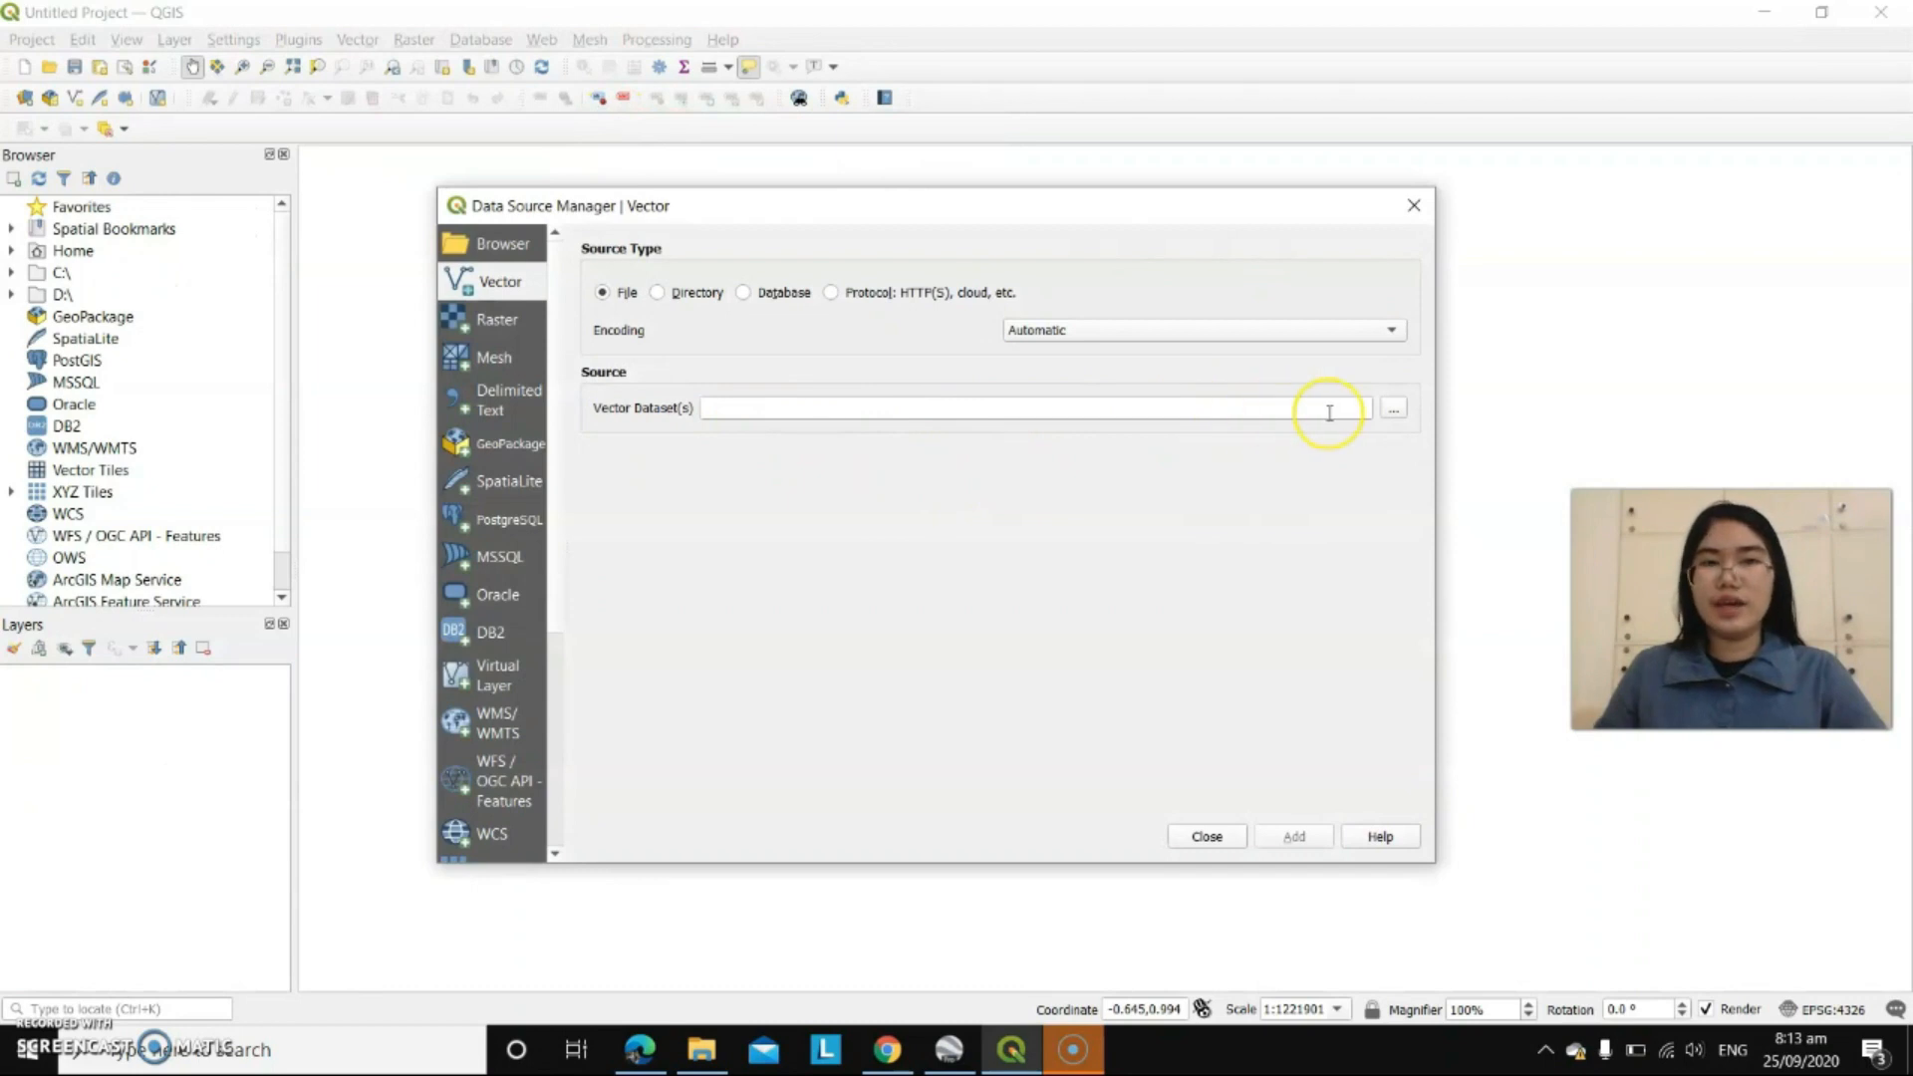
click(1395, 416)
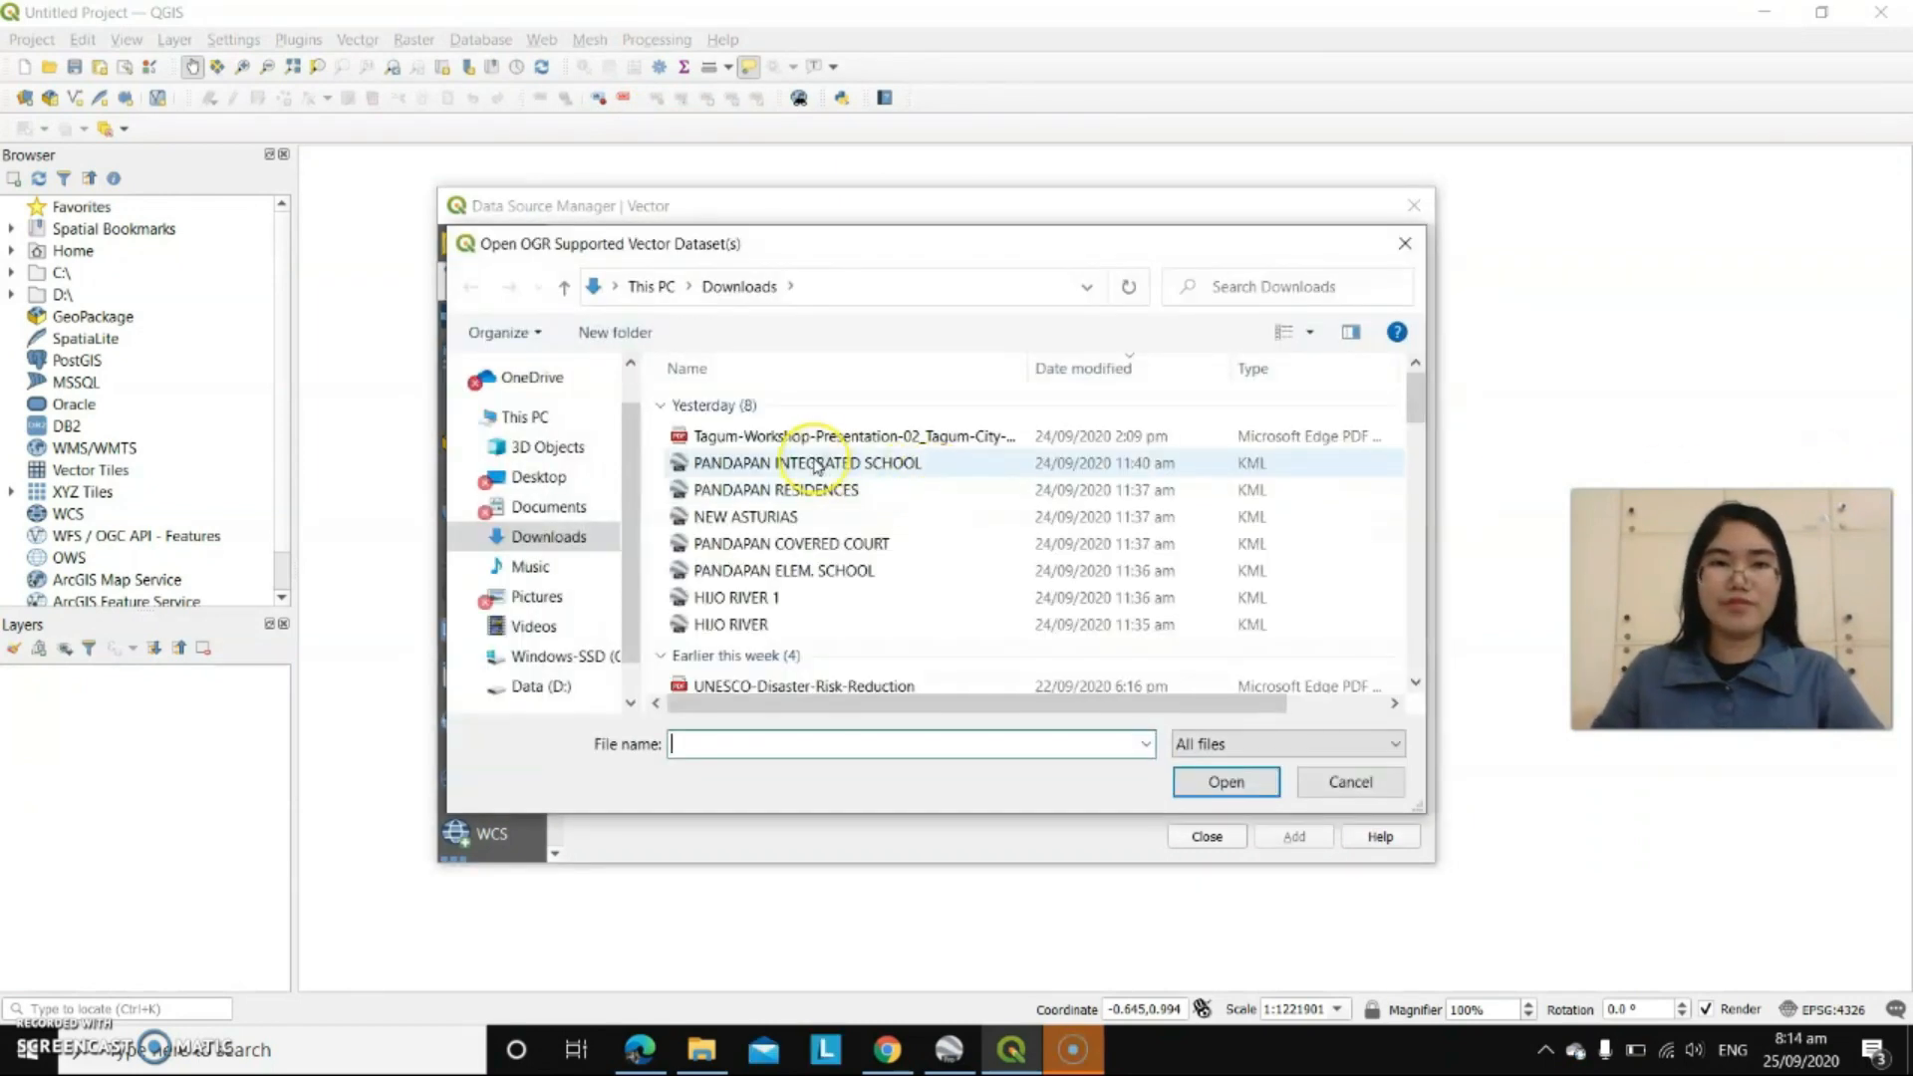
click(562, 569)
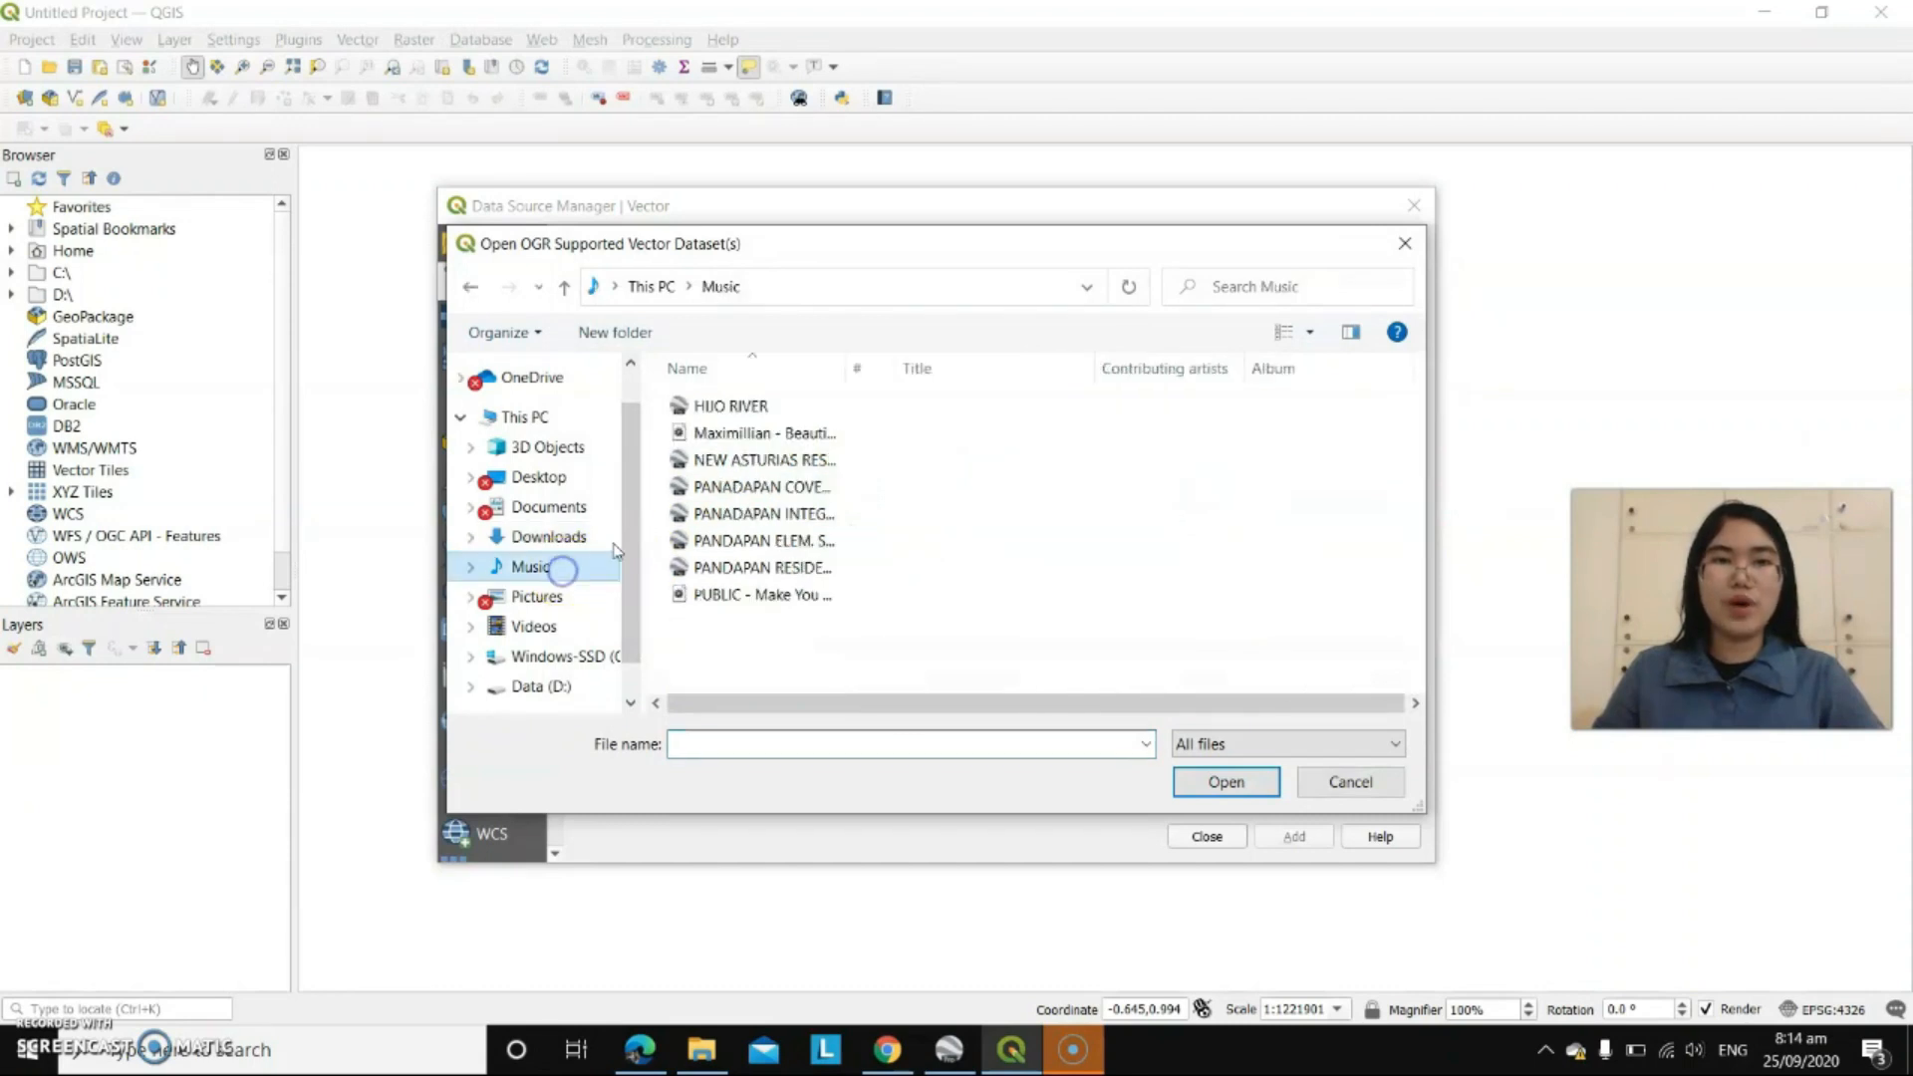
click(754, 465)
click(754, 469)
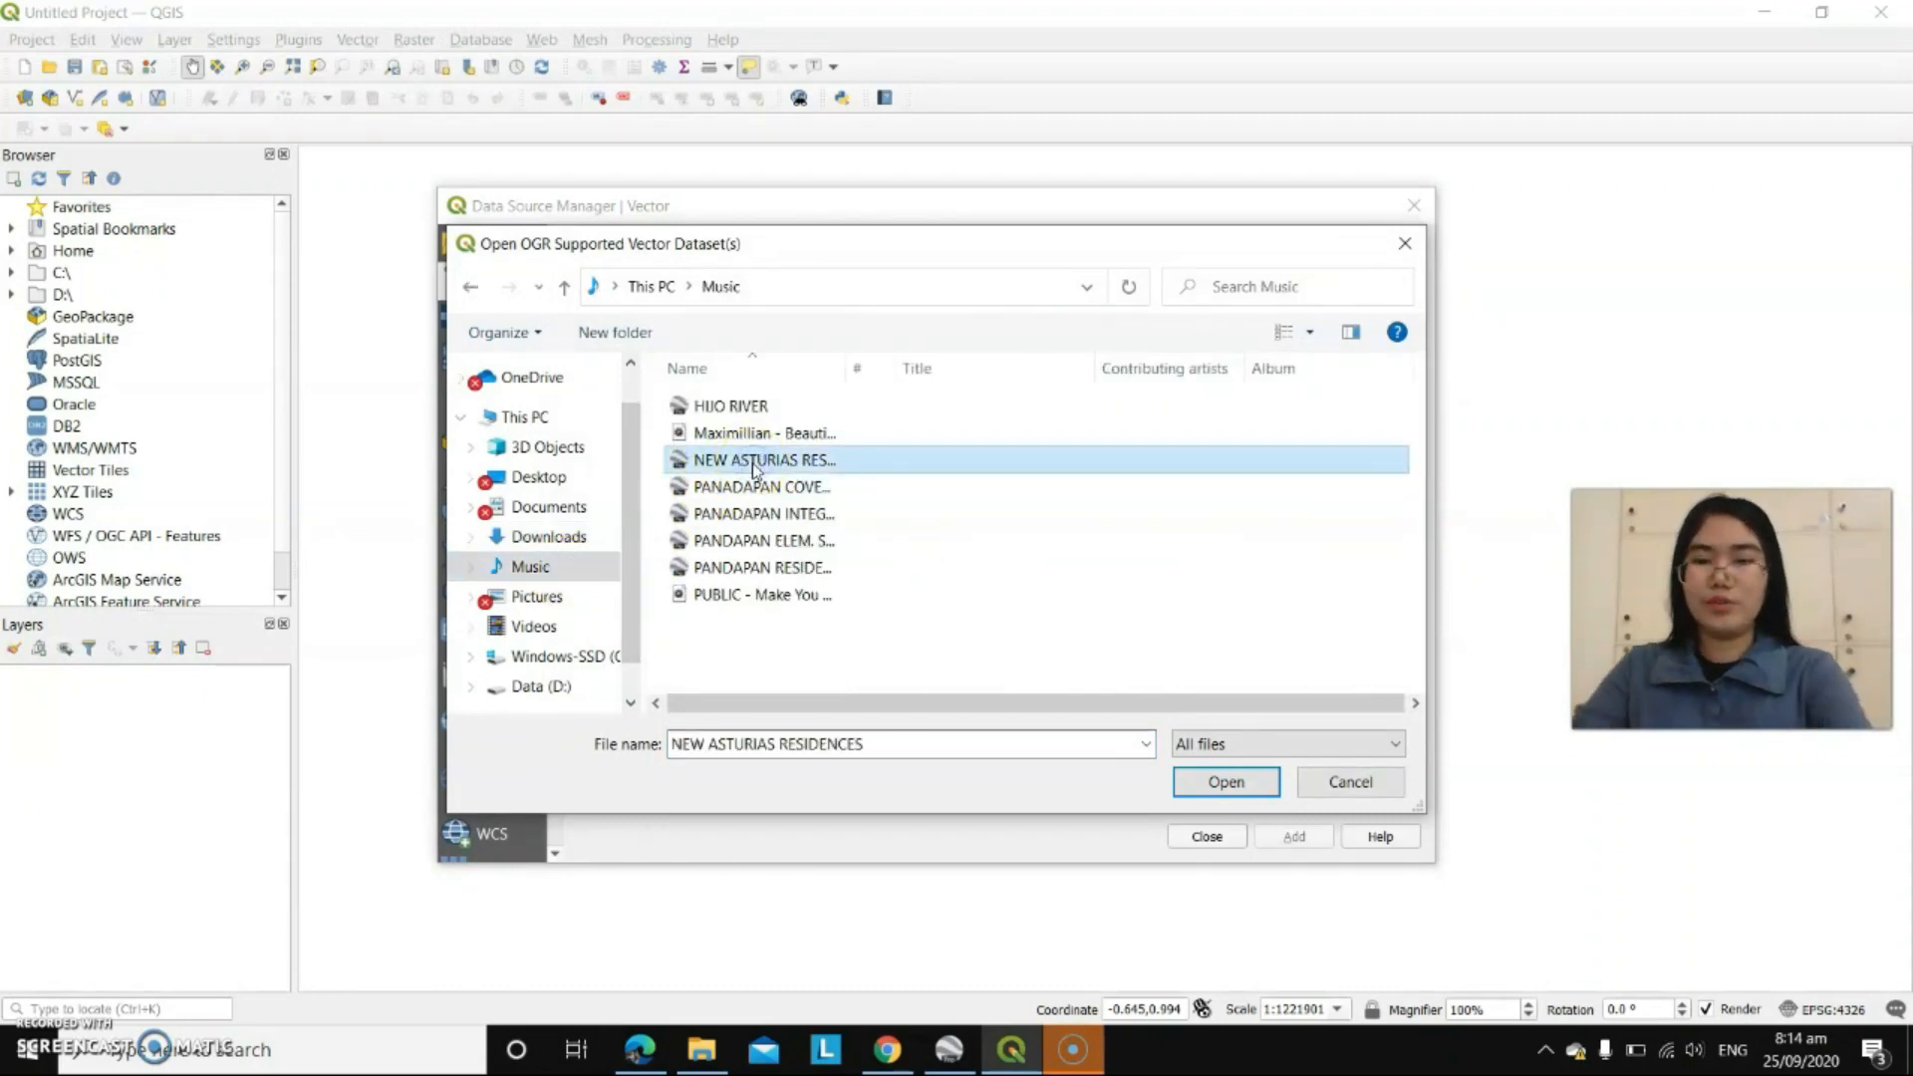
click(781, 405)
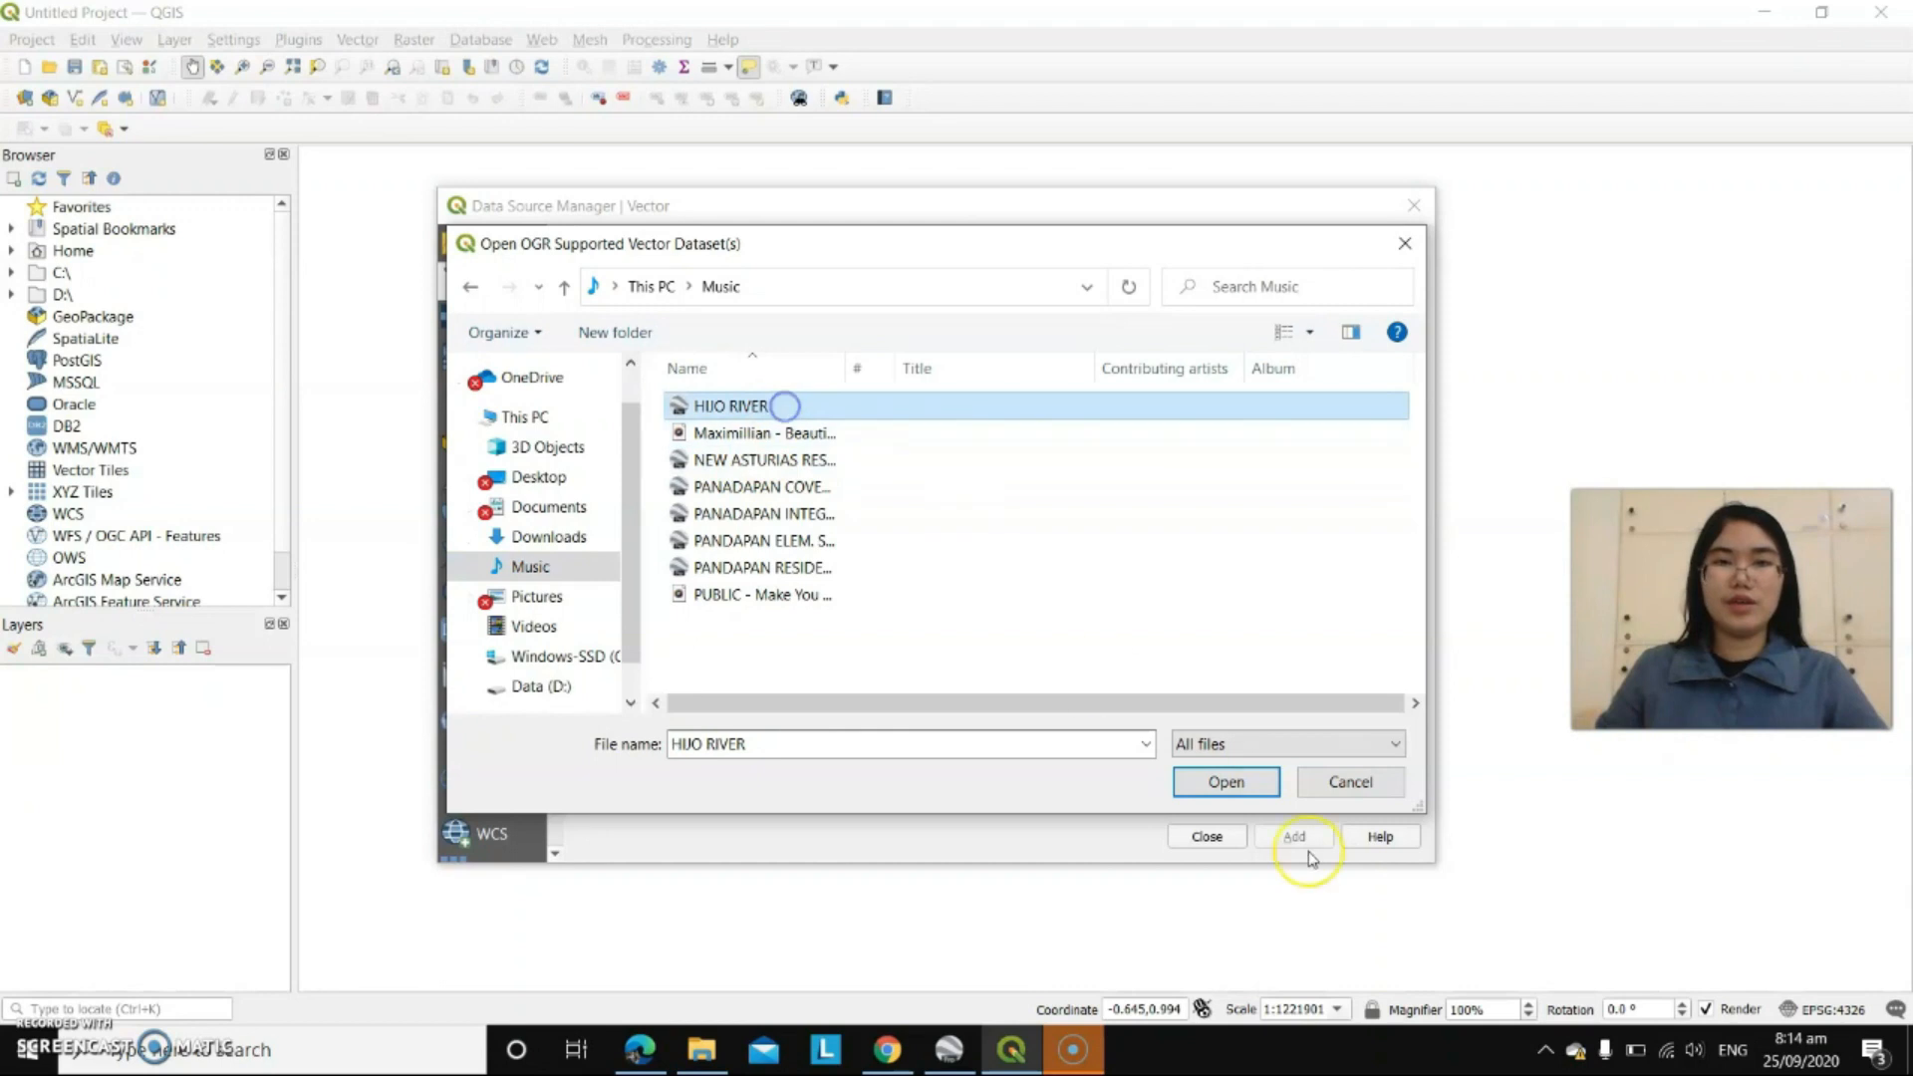
click(1248, 785)
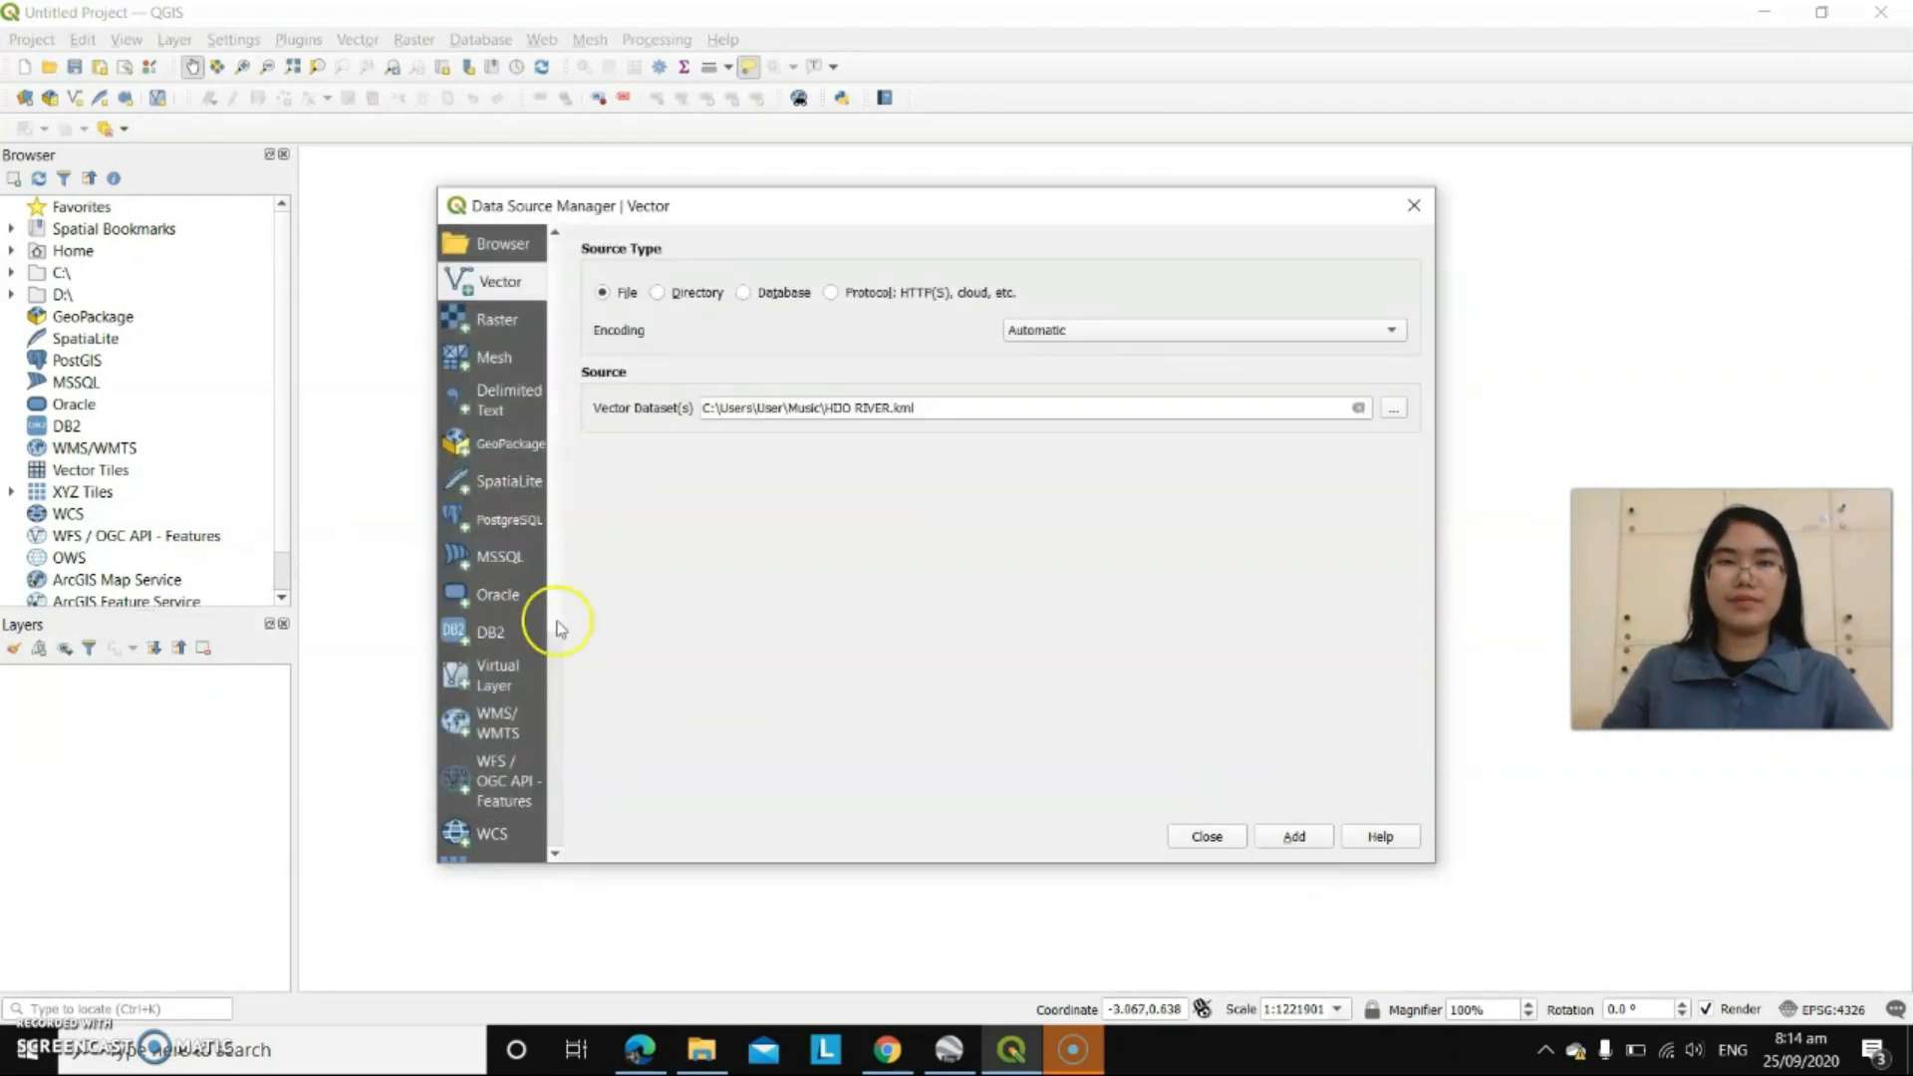
click(1275, 836)
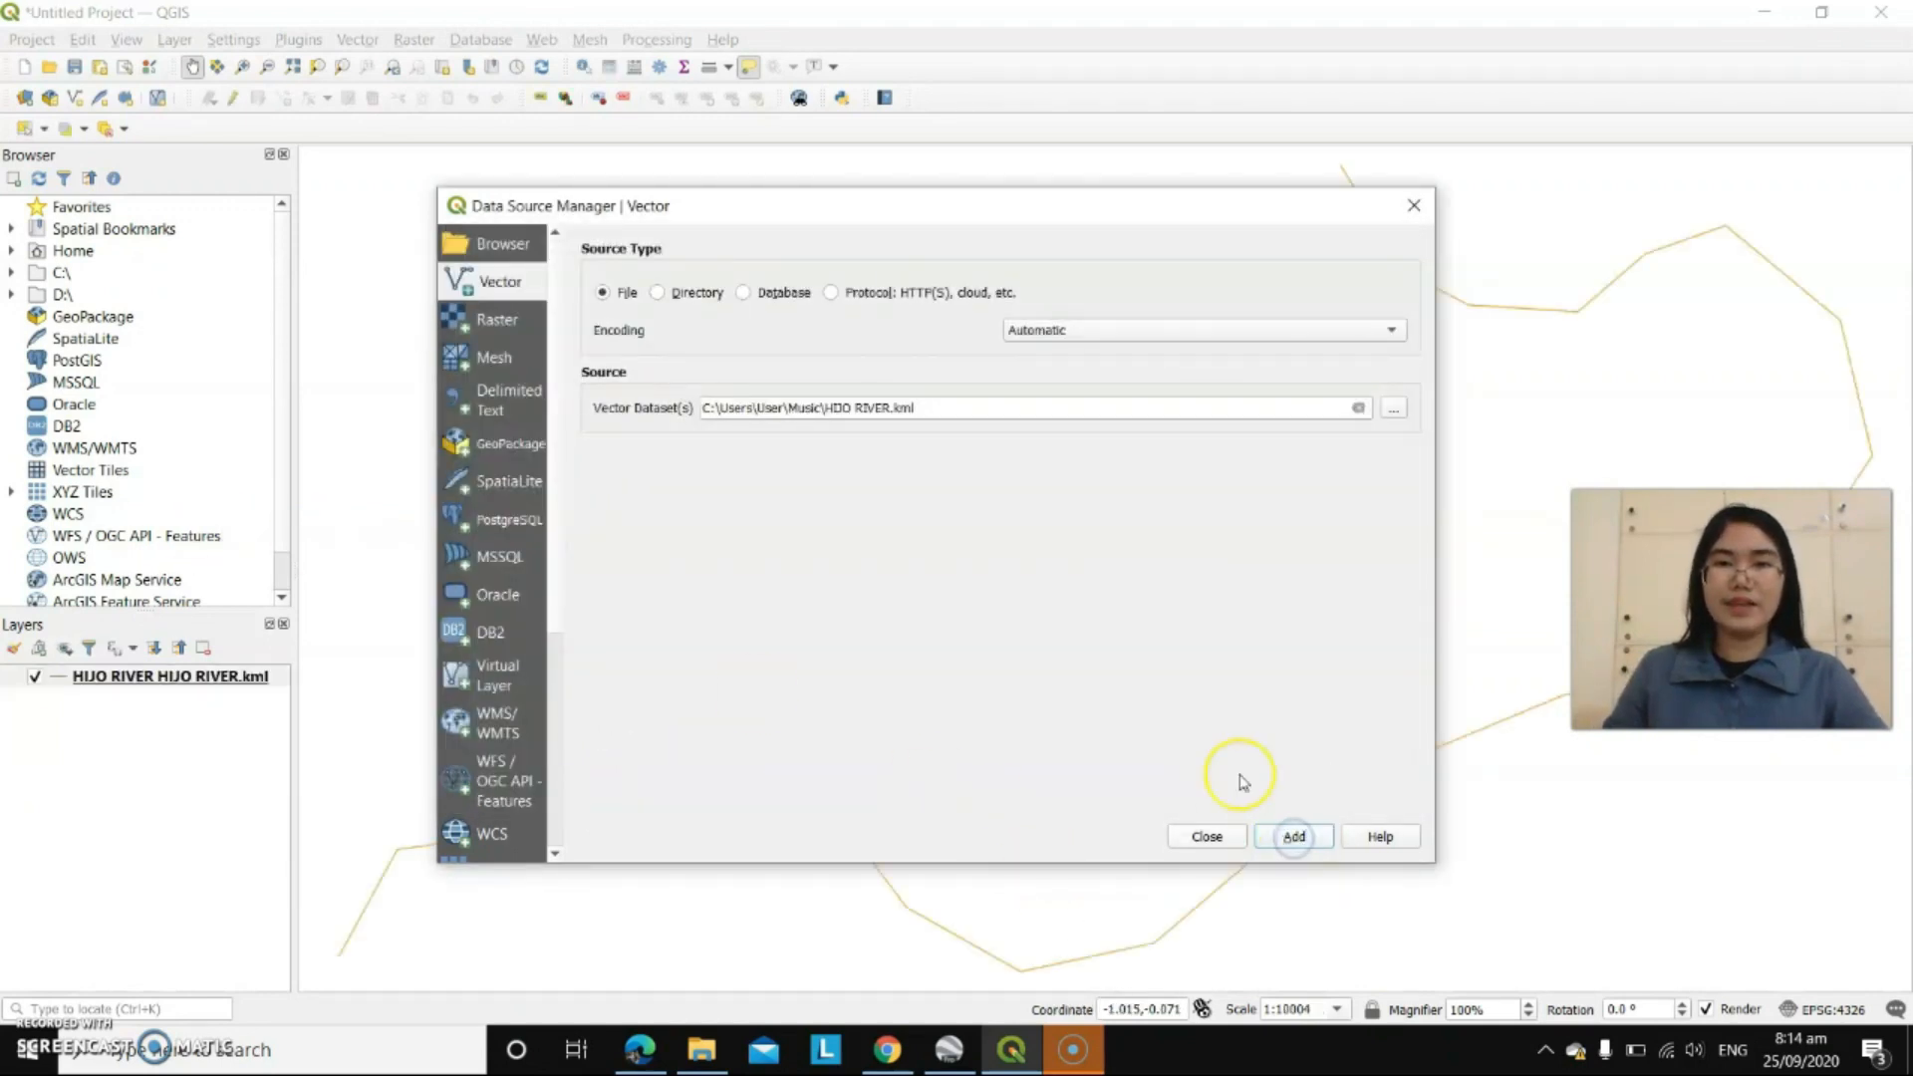
- Add the NEW ASTURIAS RESIDENCES KML and the four covered court, integrated school, elementary school and PANDAPAN RESIDENCES KMLs from the Music folder as vector layers
click(1403, 417)
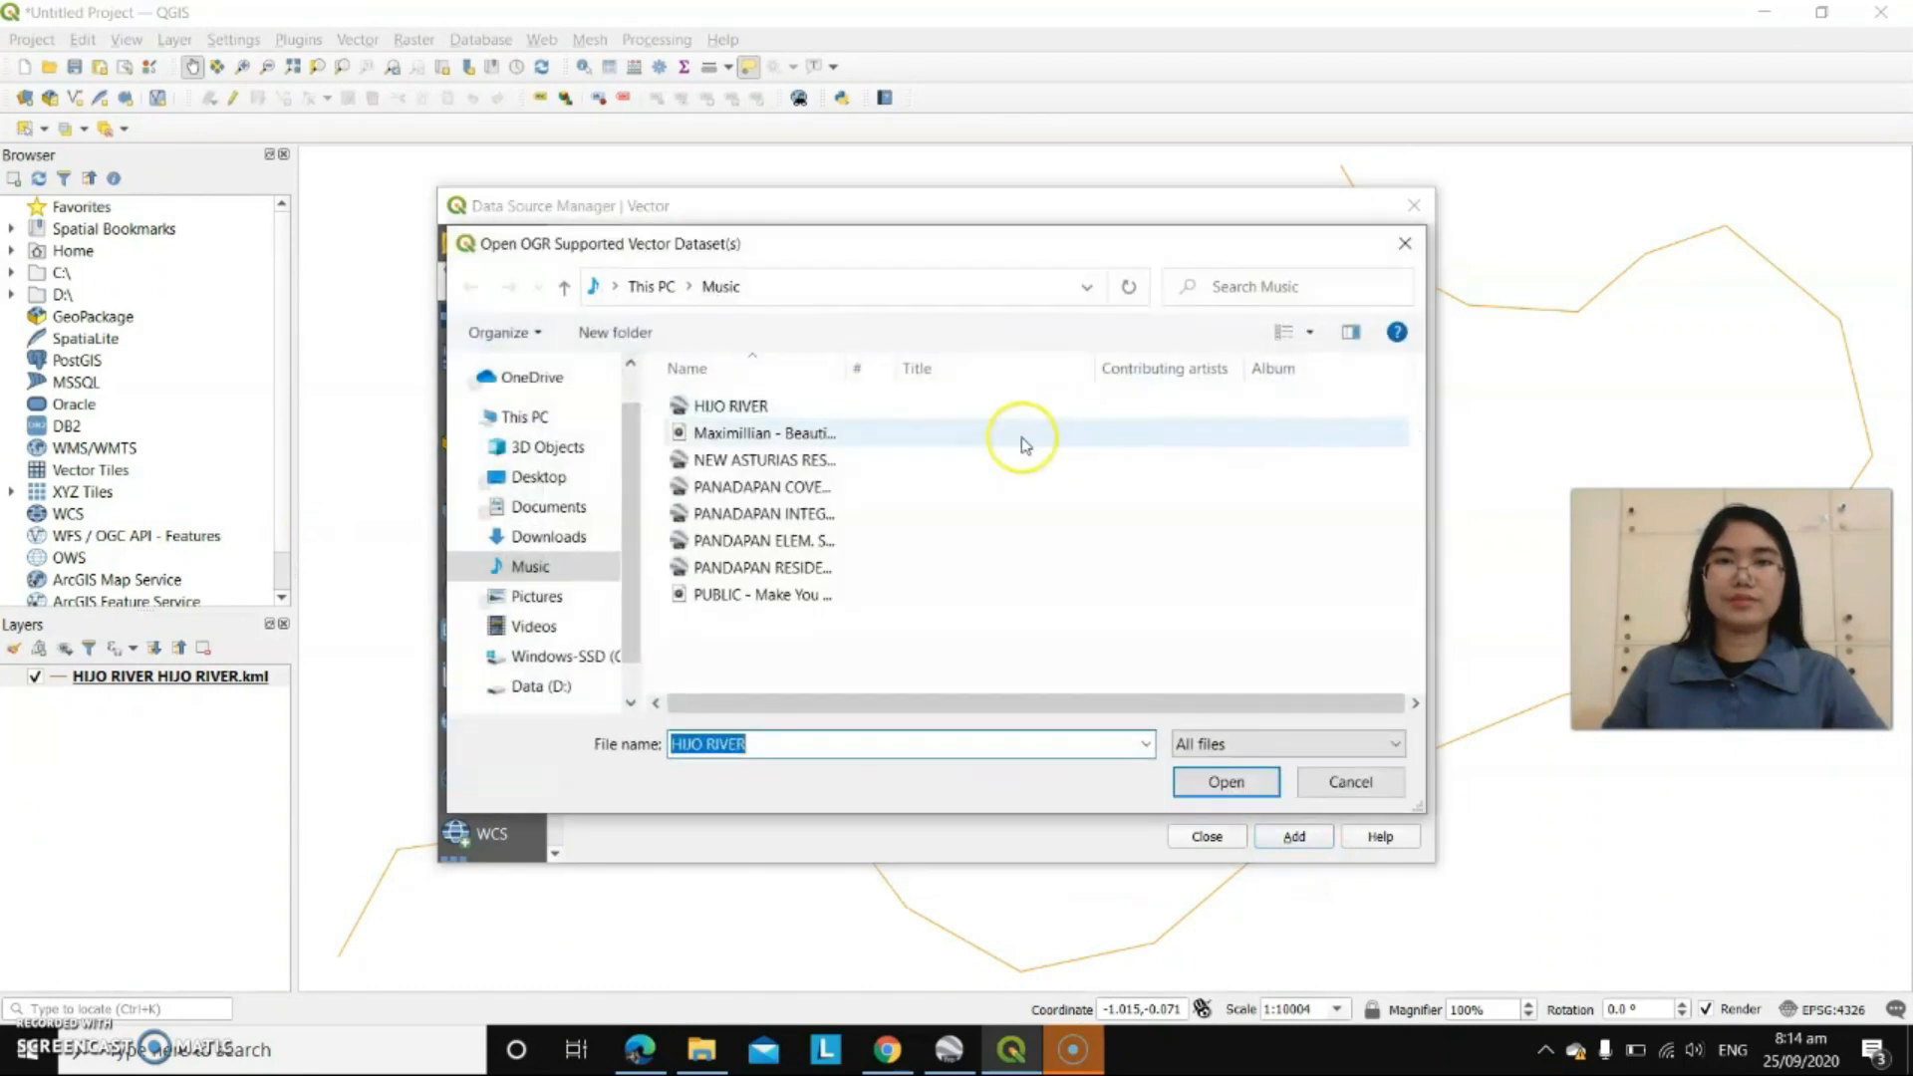
click(819, 473)
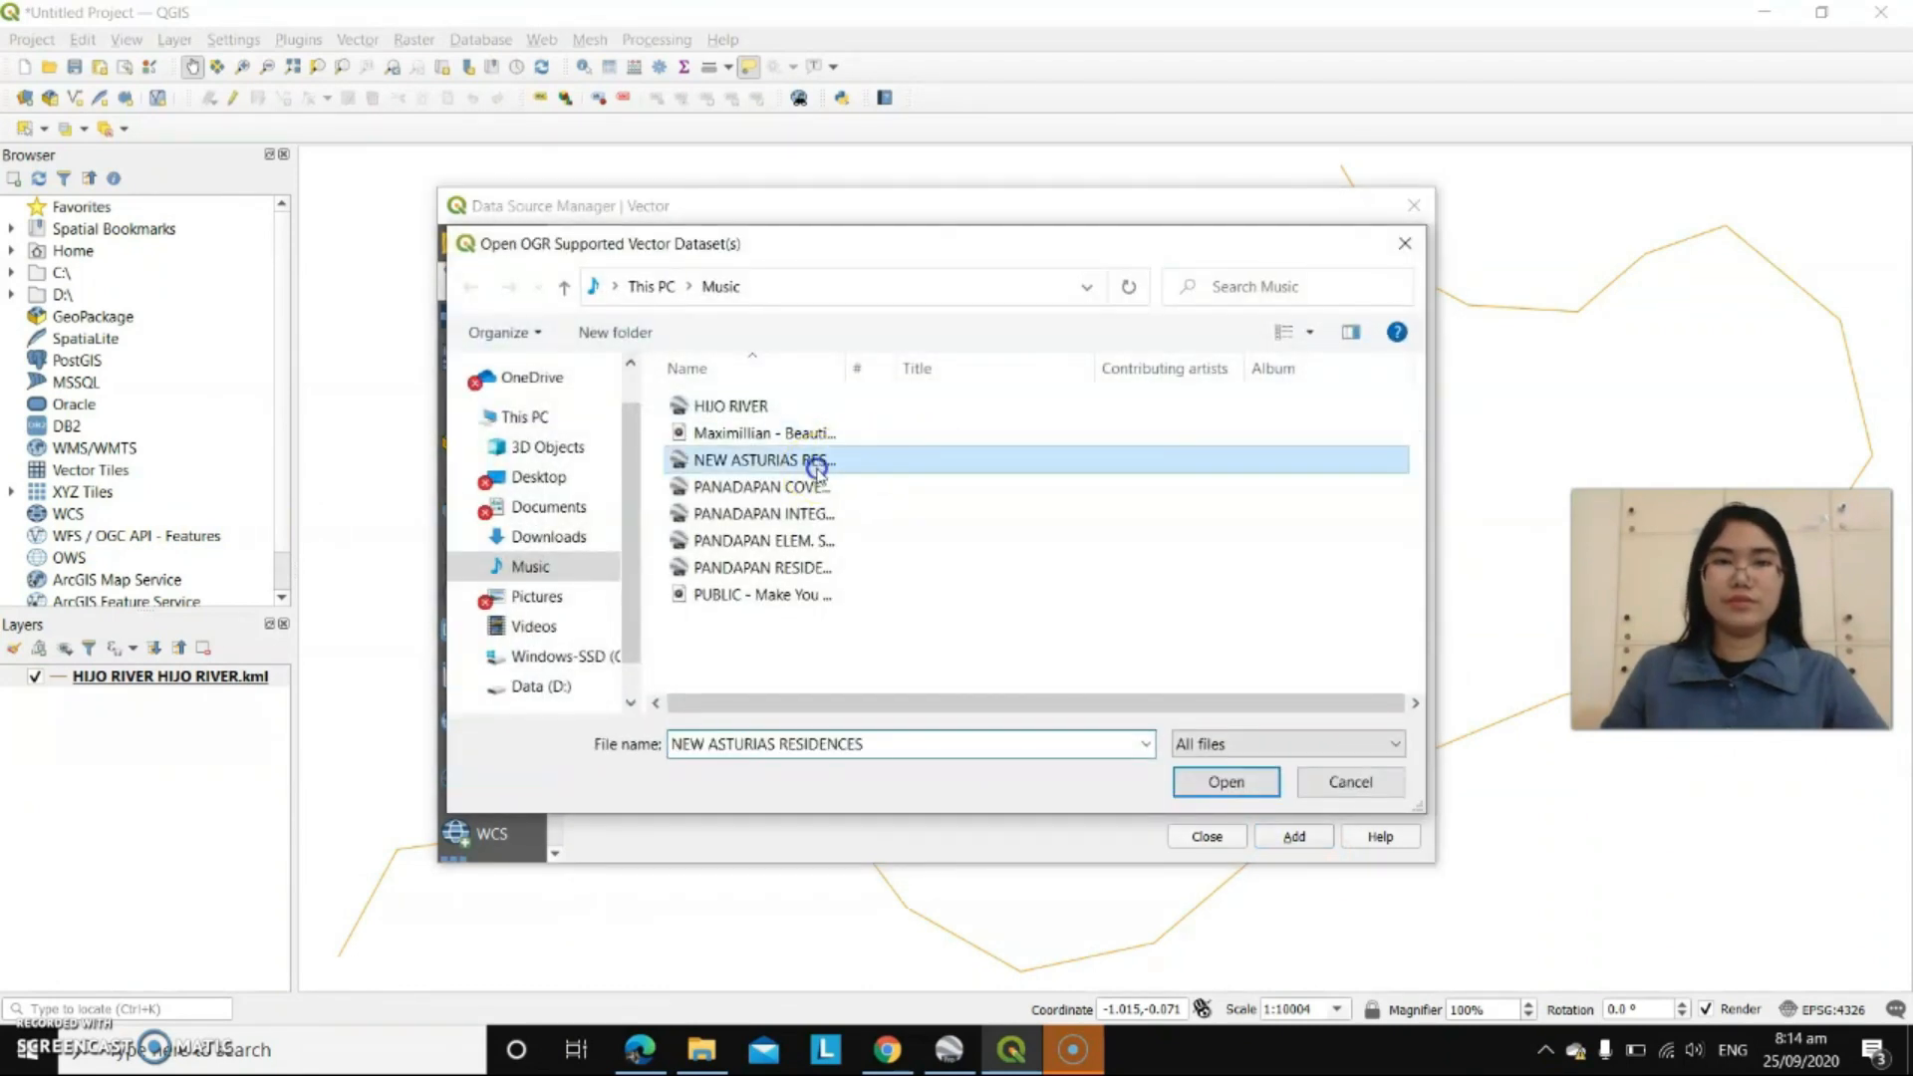
key(shift+Down)
key(shift+Down)
key(shift+Down)
key(shift+Down)
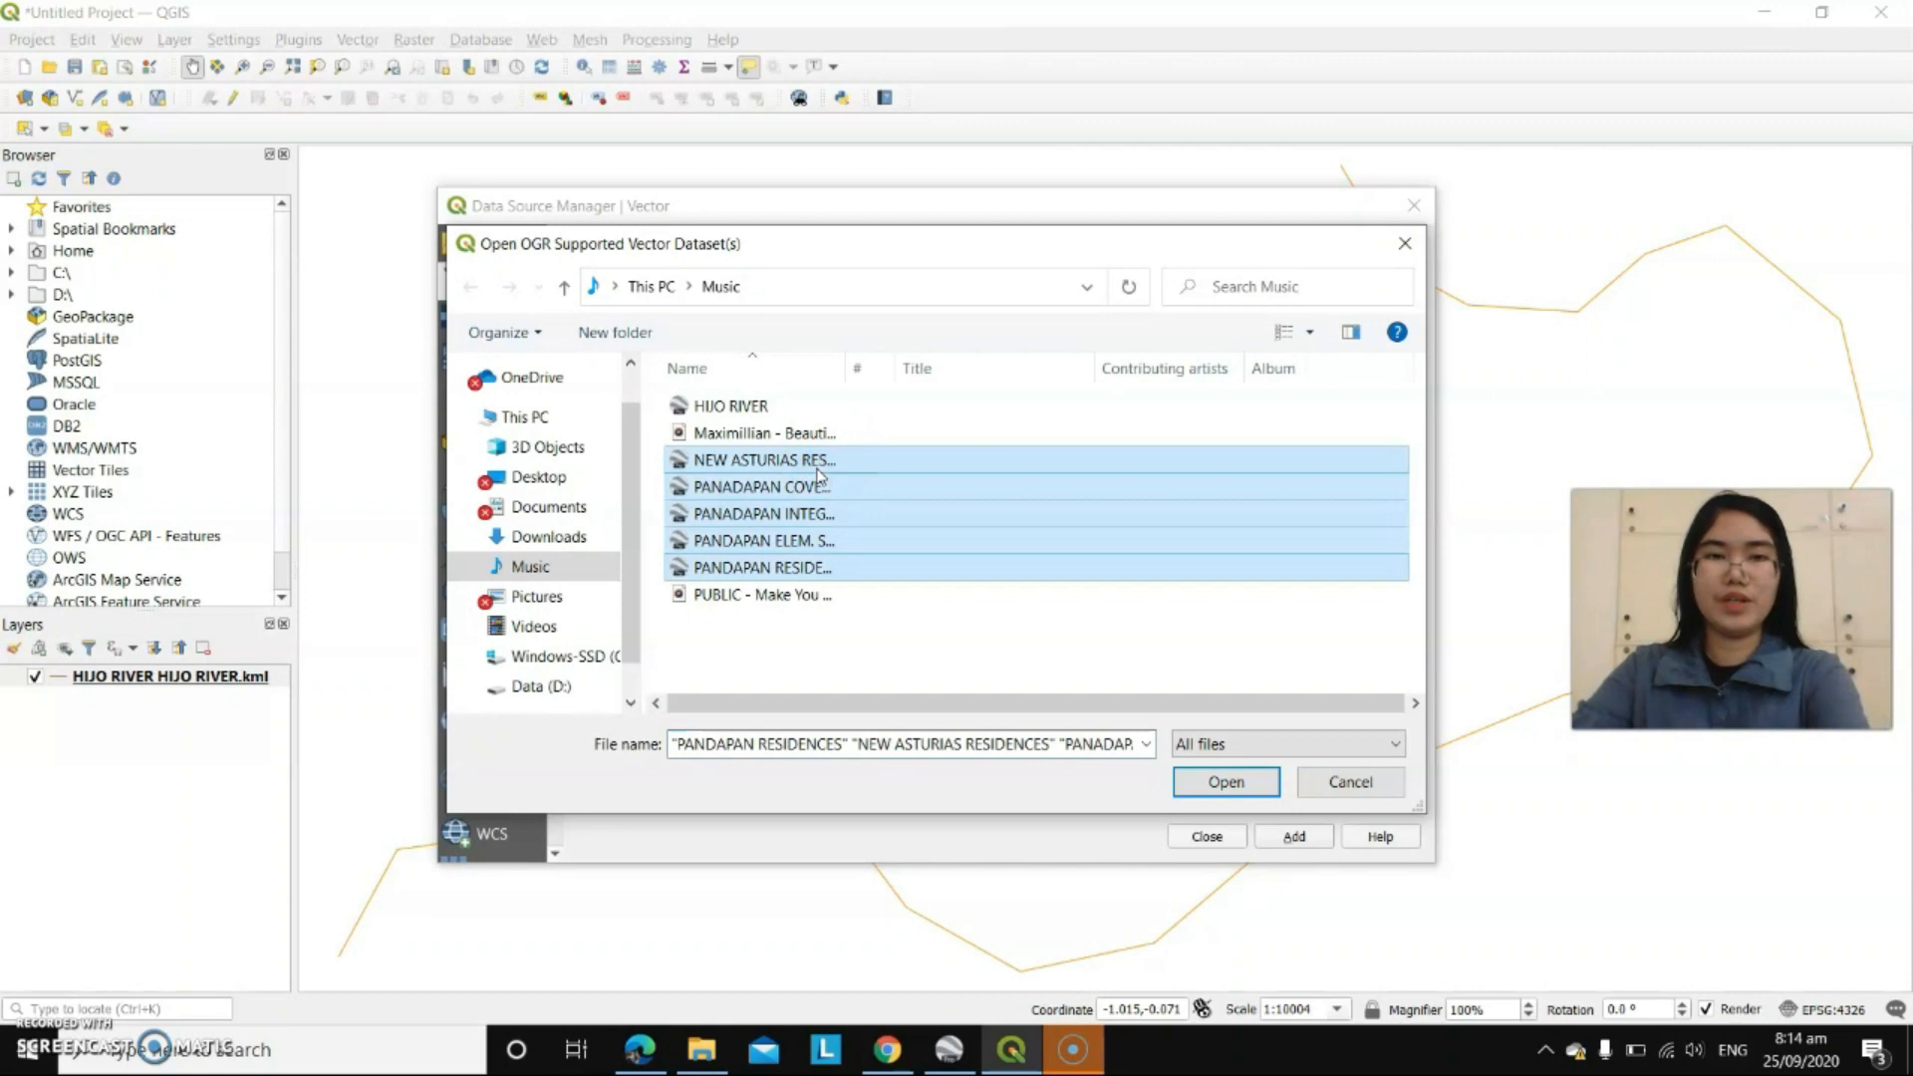
click(1220, 779)
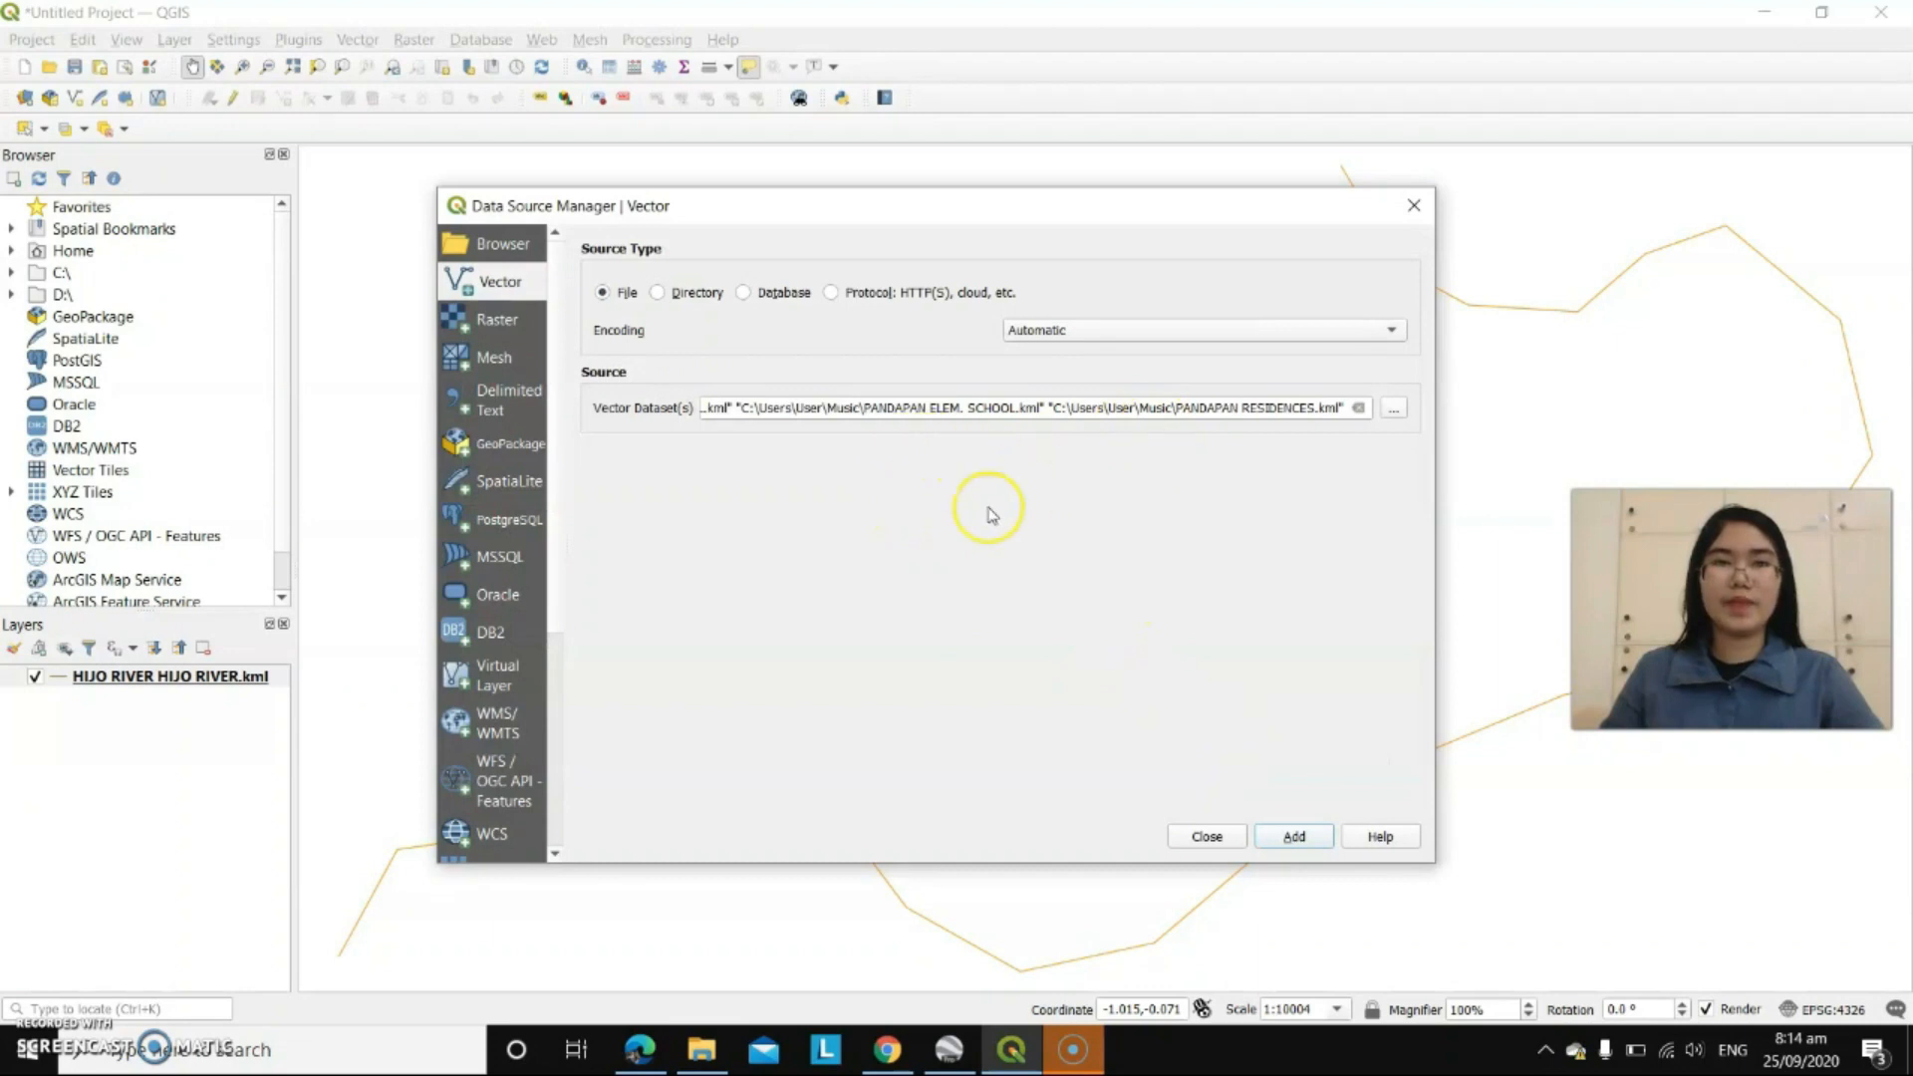
click(1295, 836)
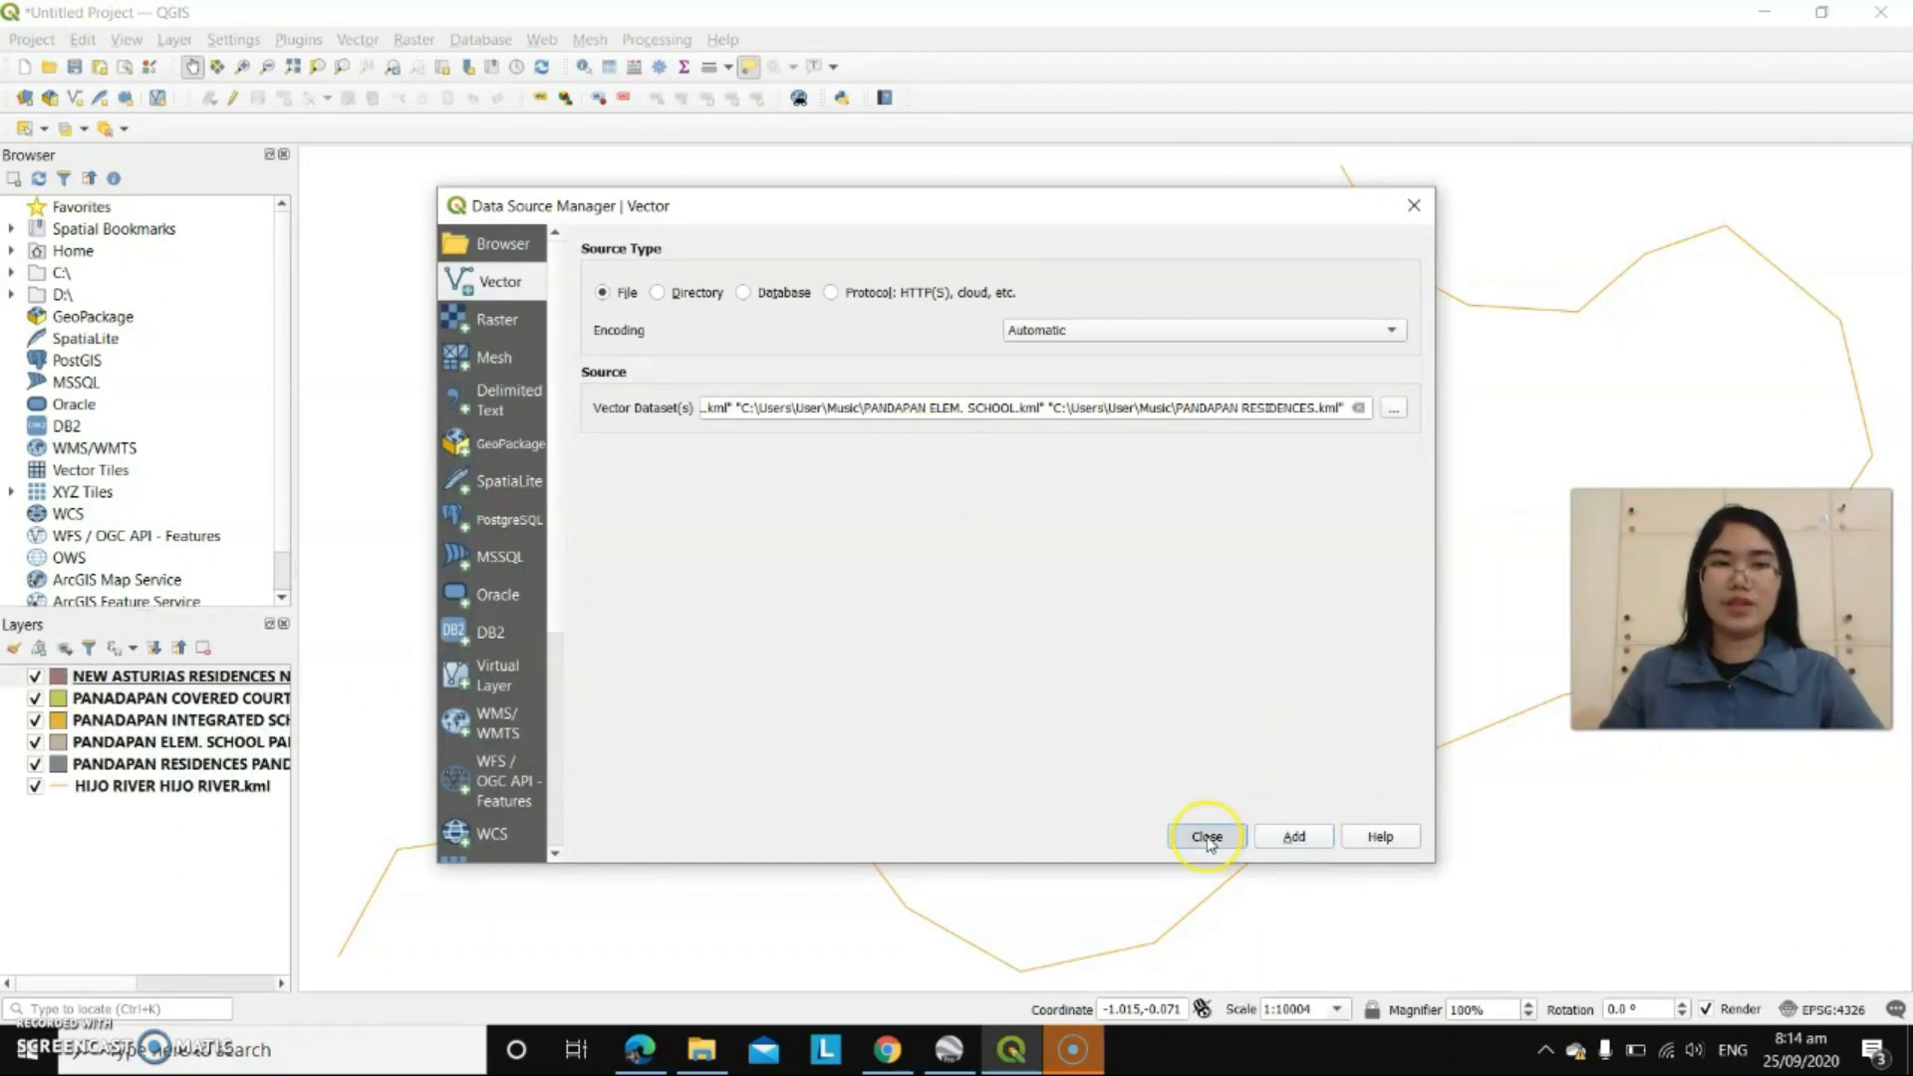
click(1206, 835)
- Turn on Single Labels using the Name field for the NEW ASTURIAS RESIDENCES layer
scroll(1200, 762, down, 3)
scroll(1195, 757, up, 2)
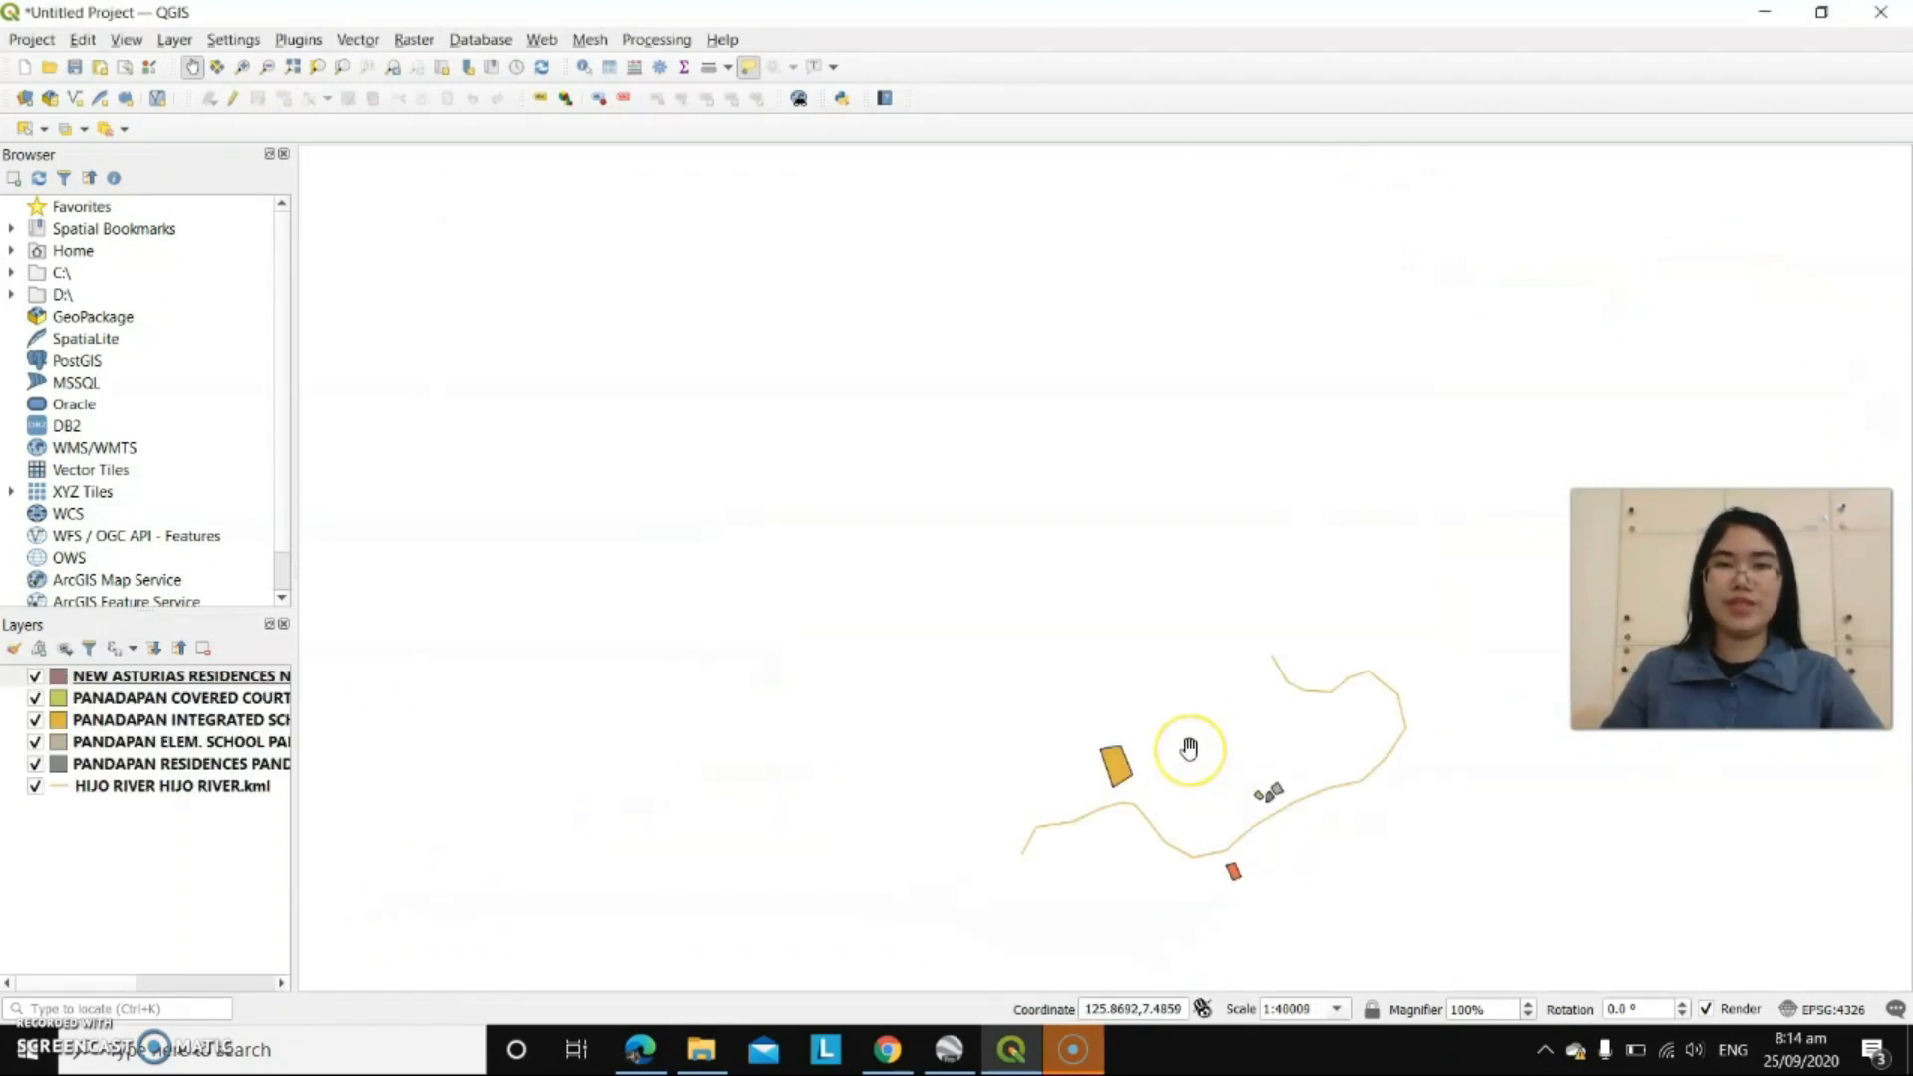
drag(1215, 755, 1037, 499)
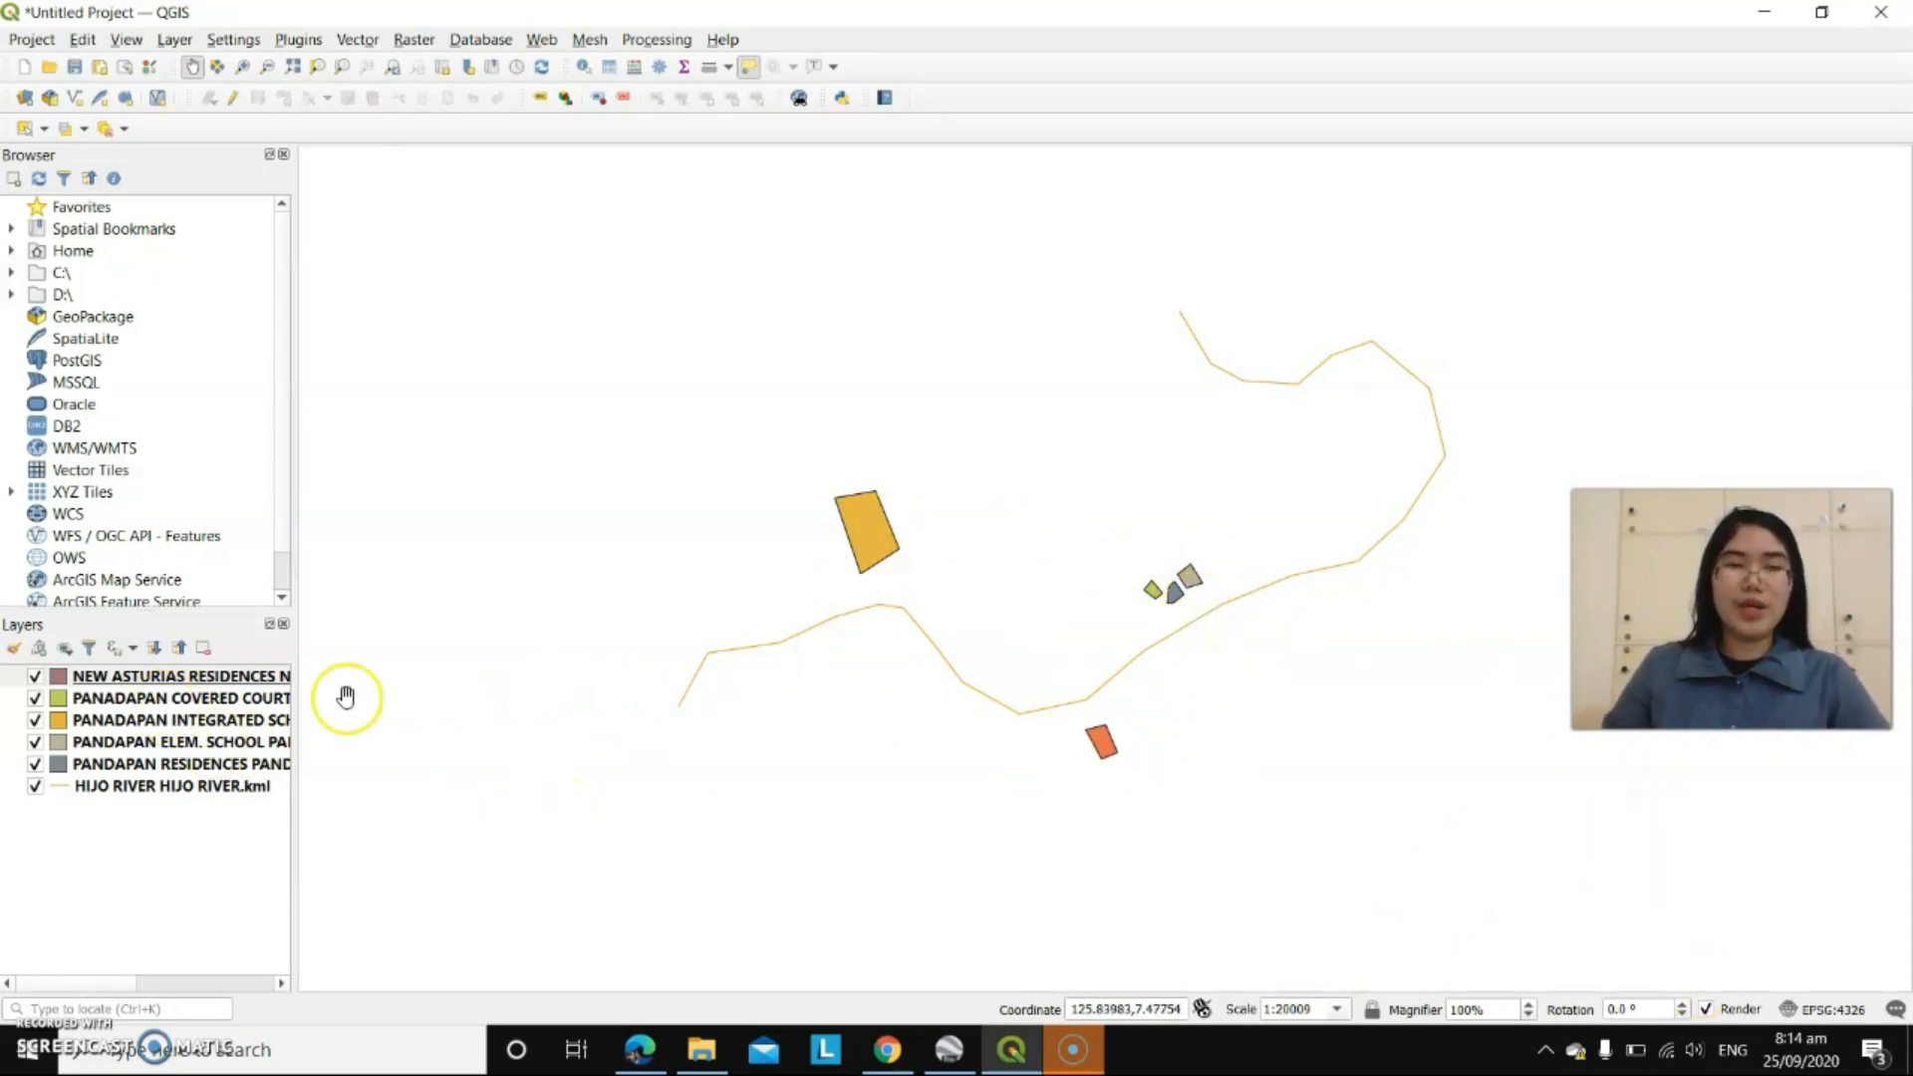
click(131, 678)
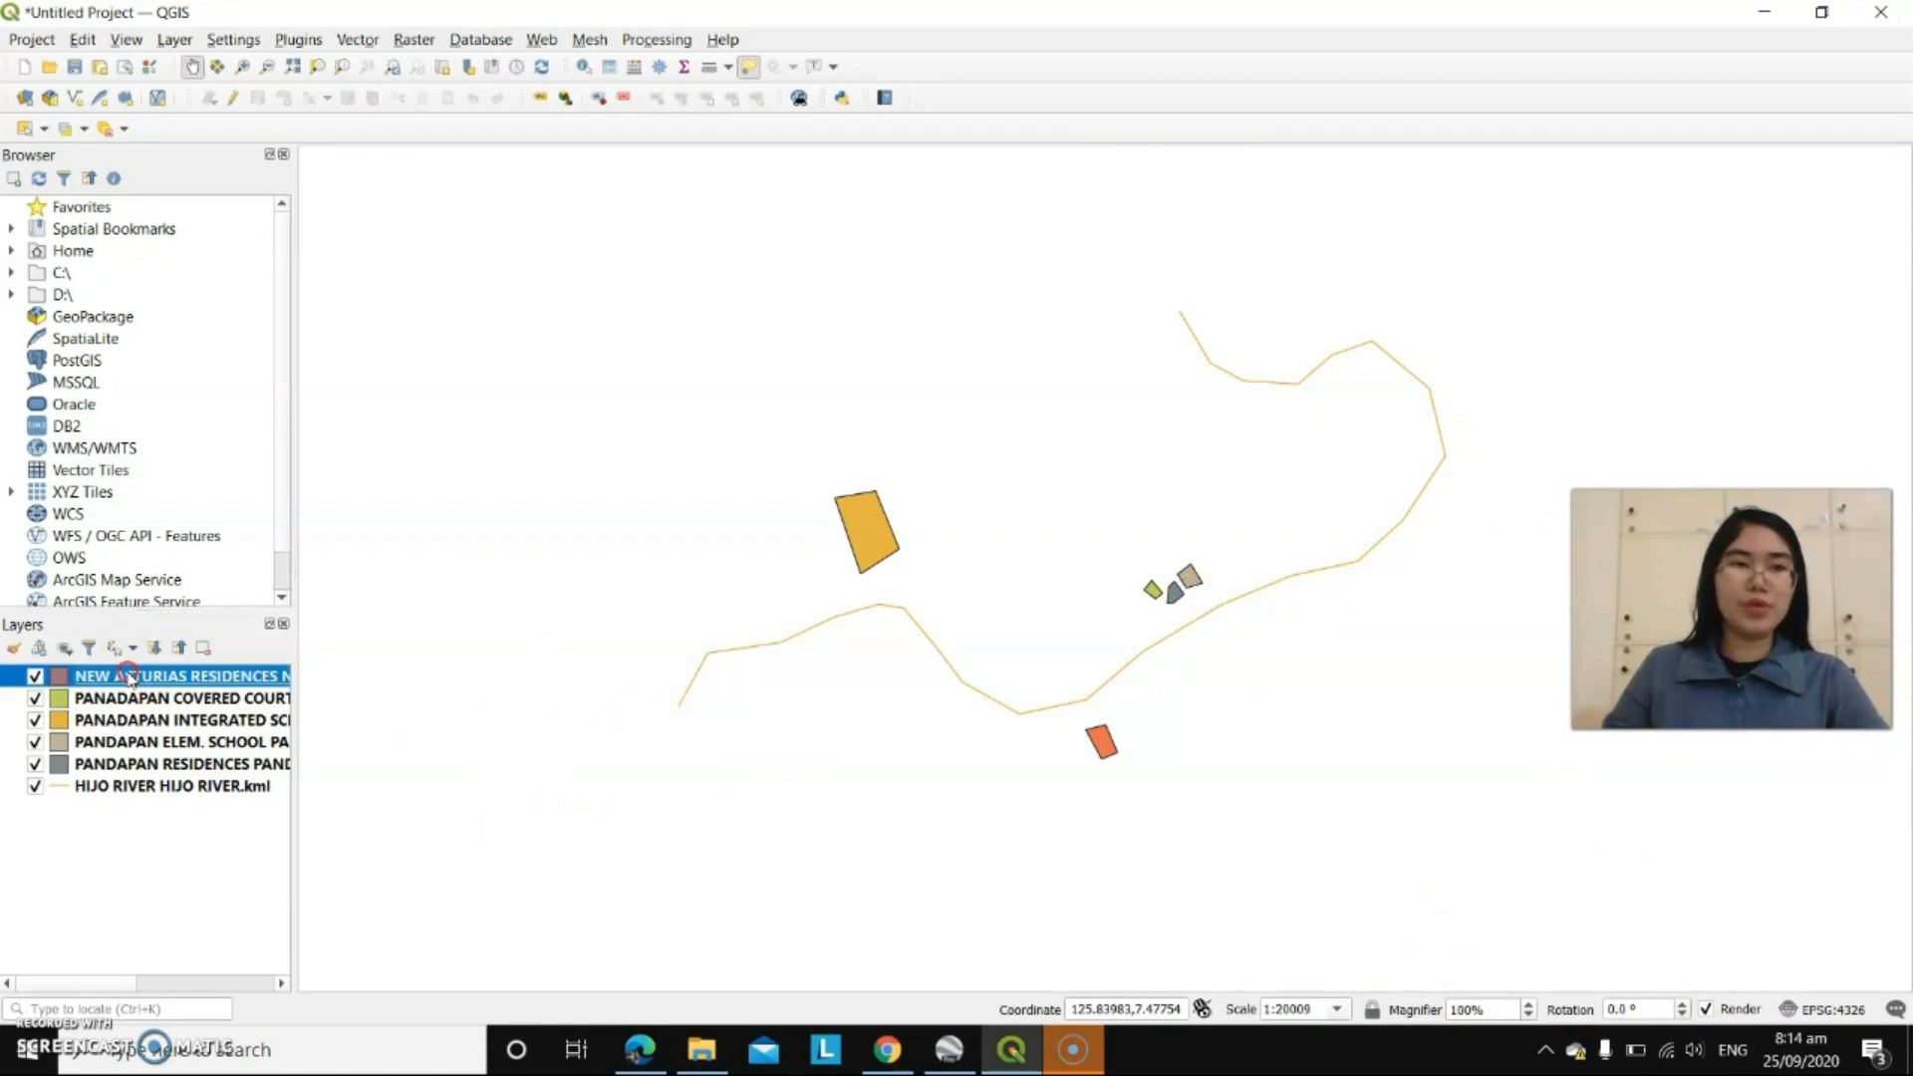
right_click(139, 677)
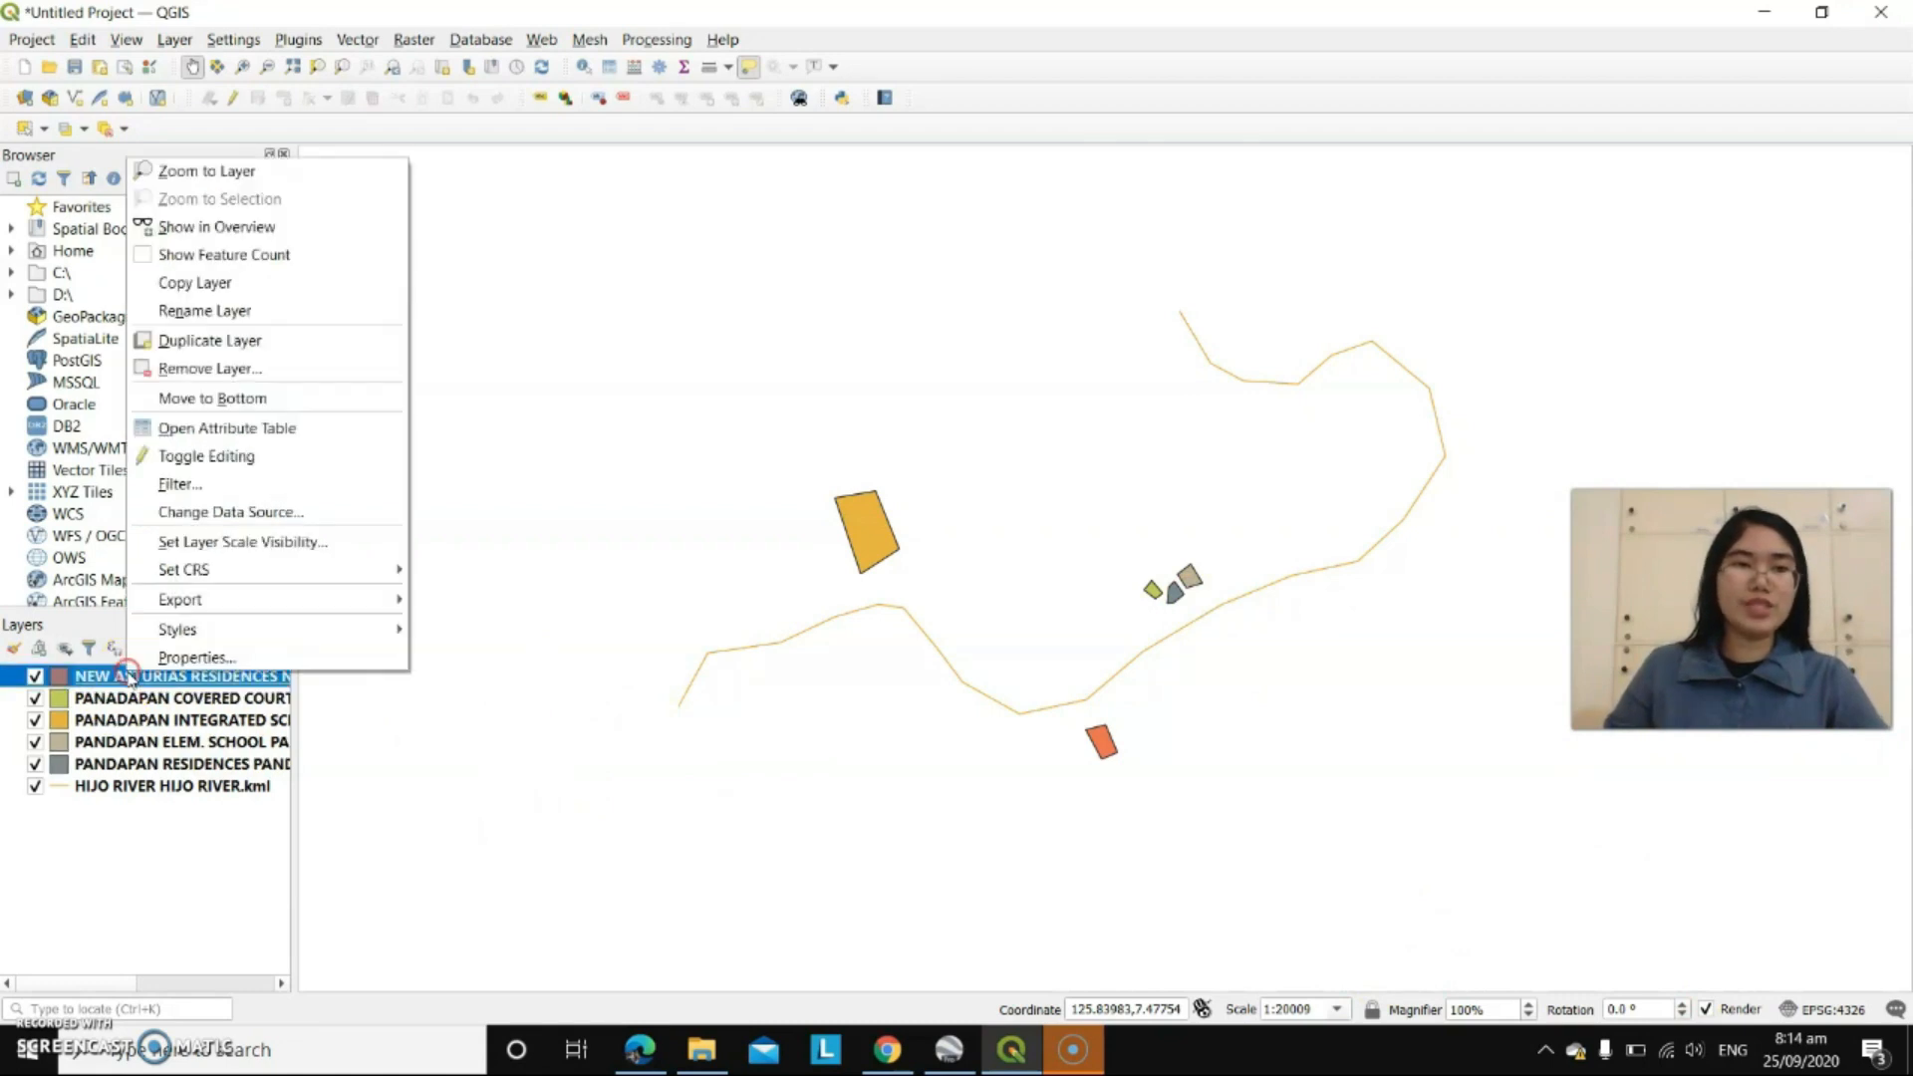
click(177, 659)
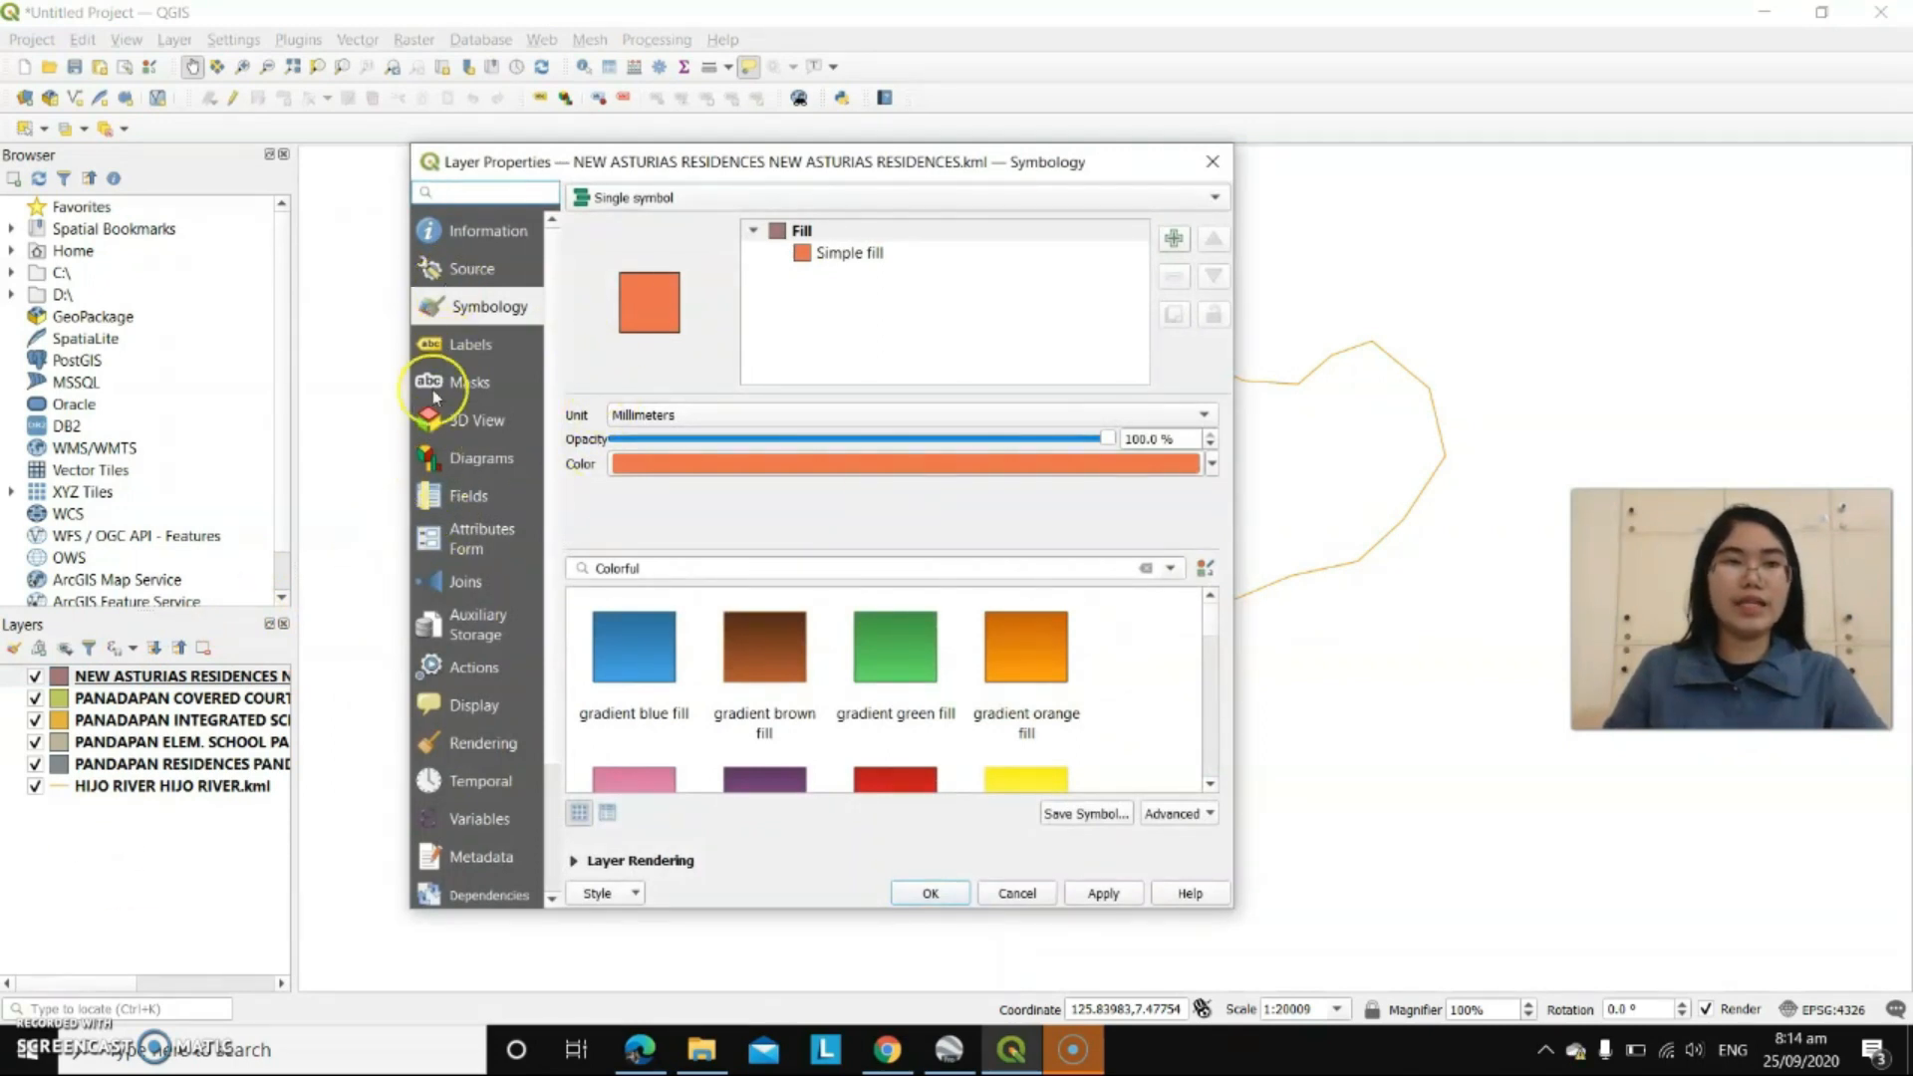
click(460, 346)
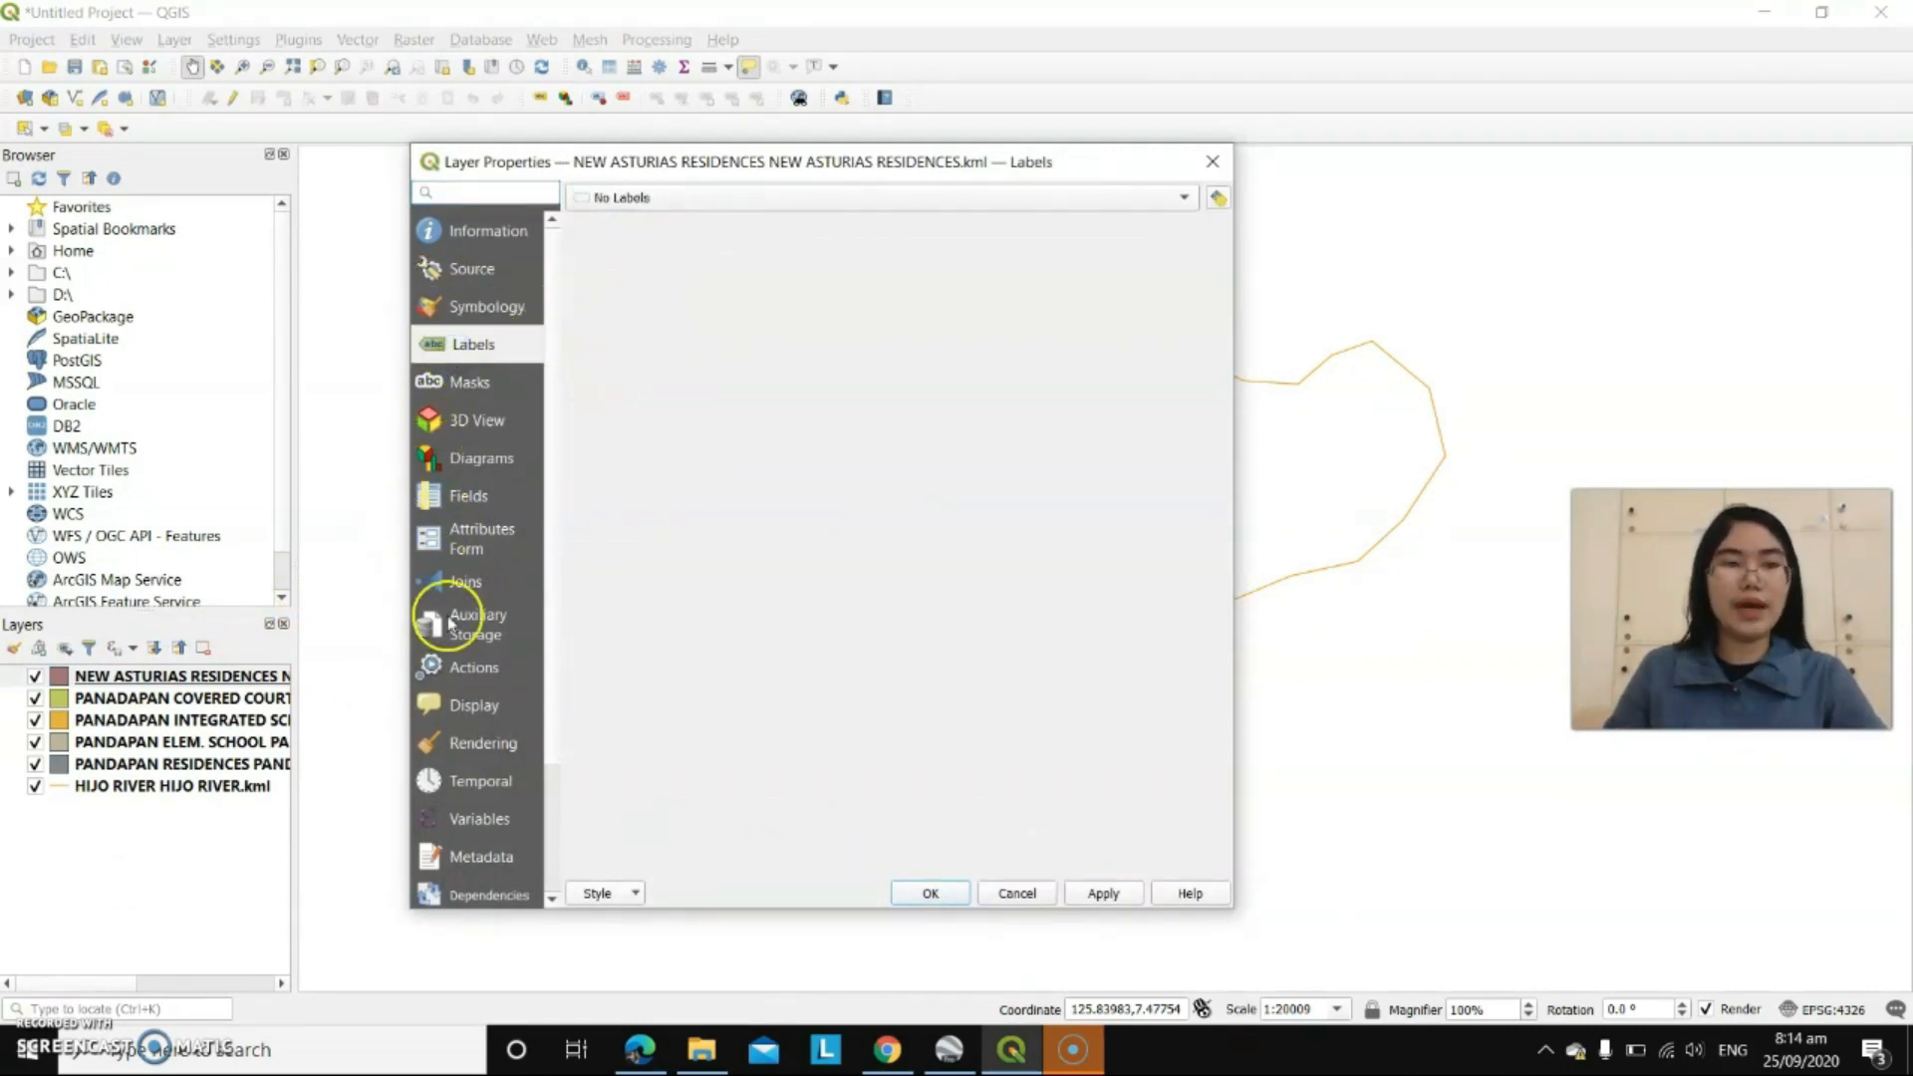
click(605, 200)
click(623, 221)
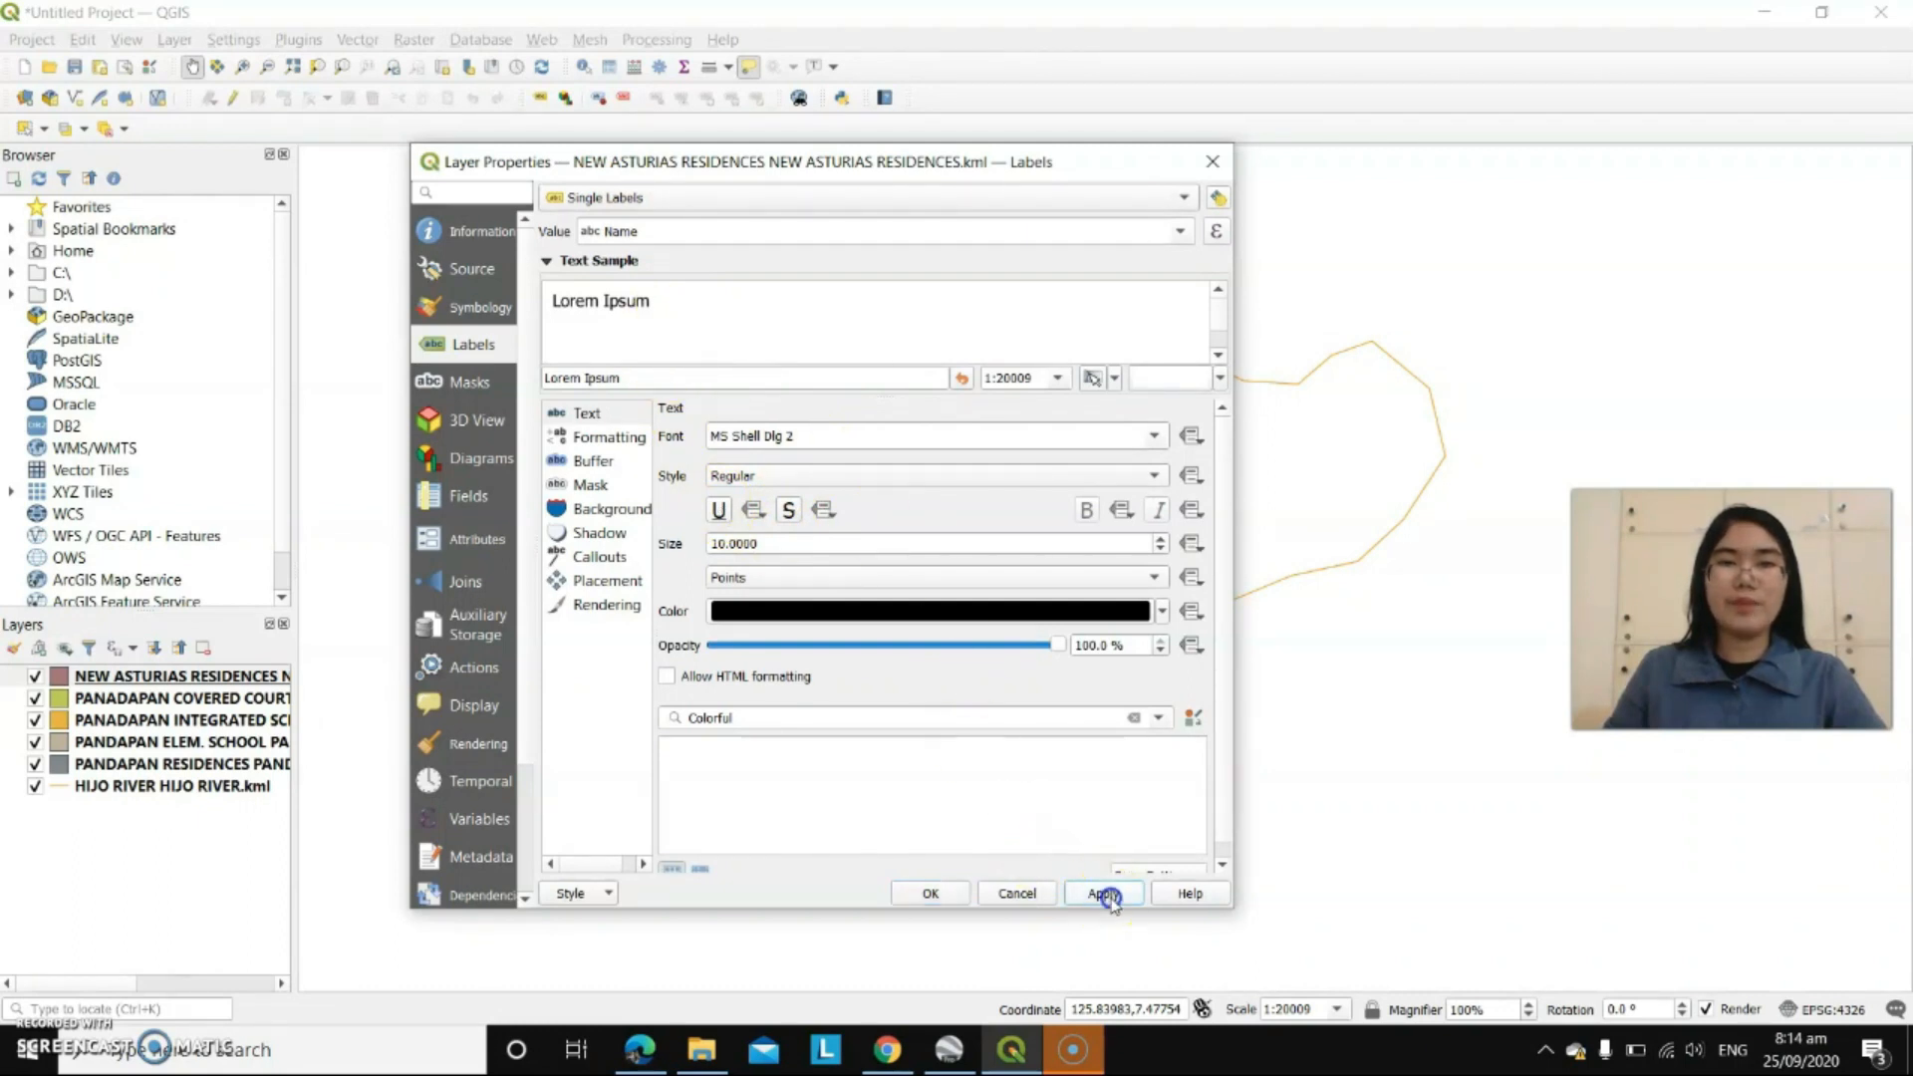
click(930, 893)
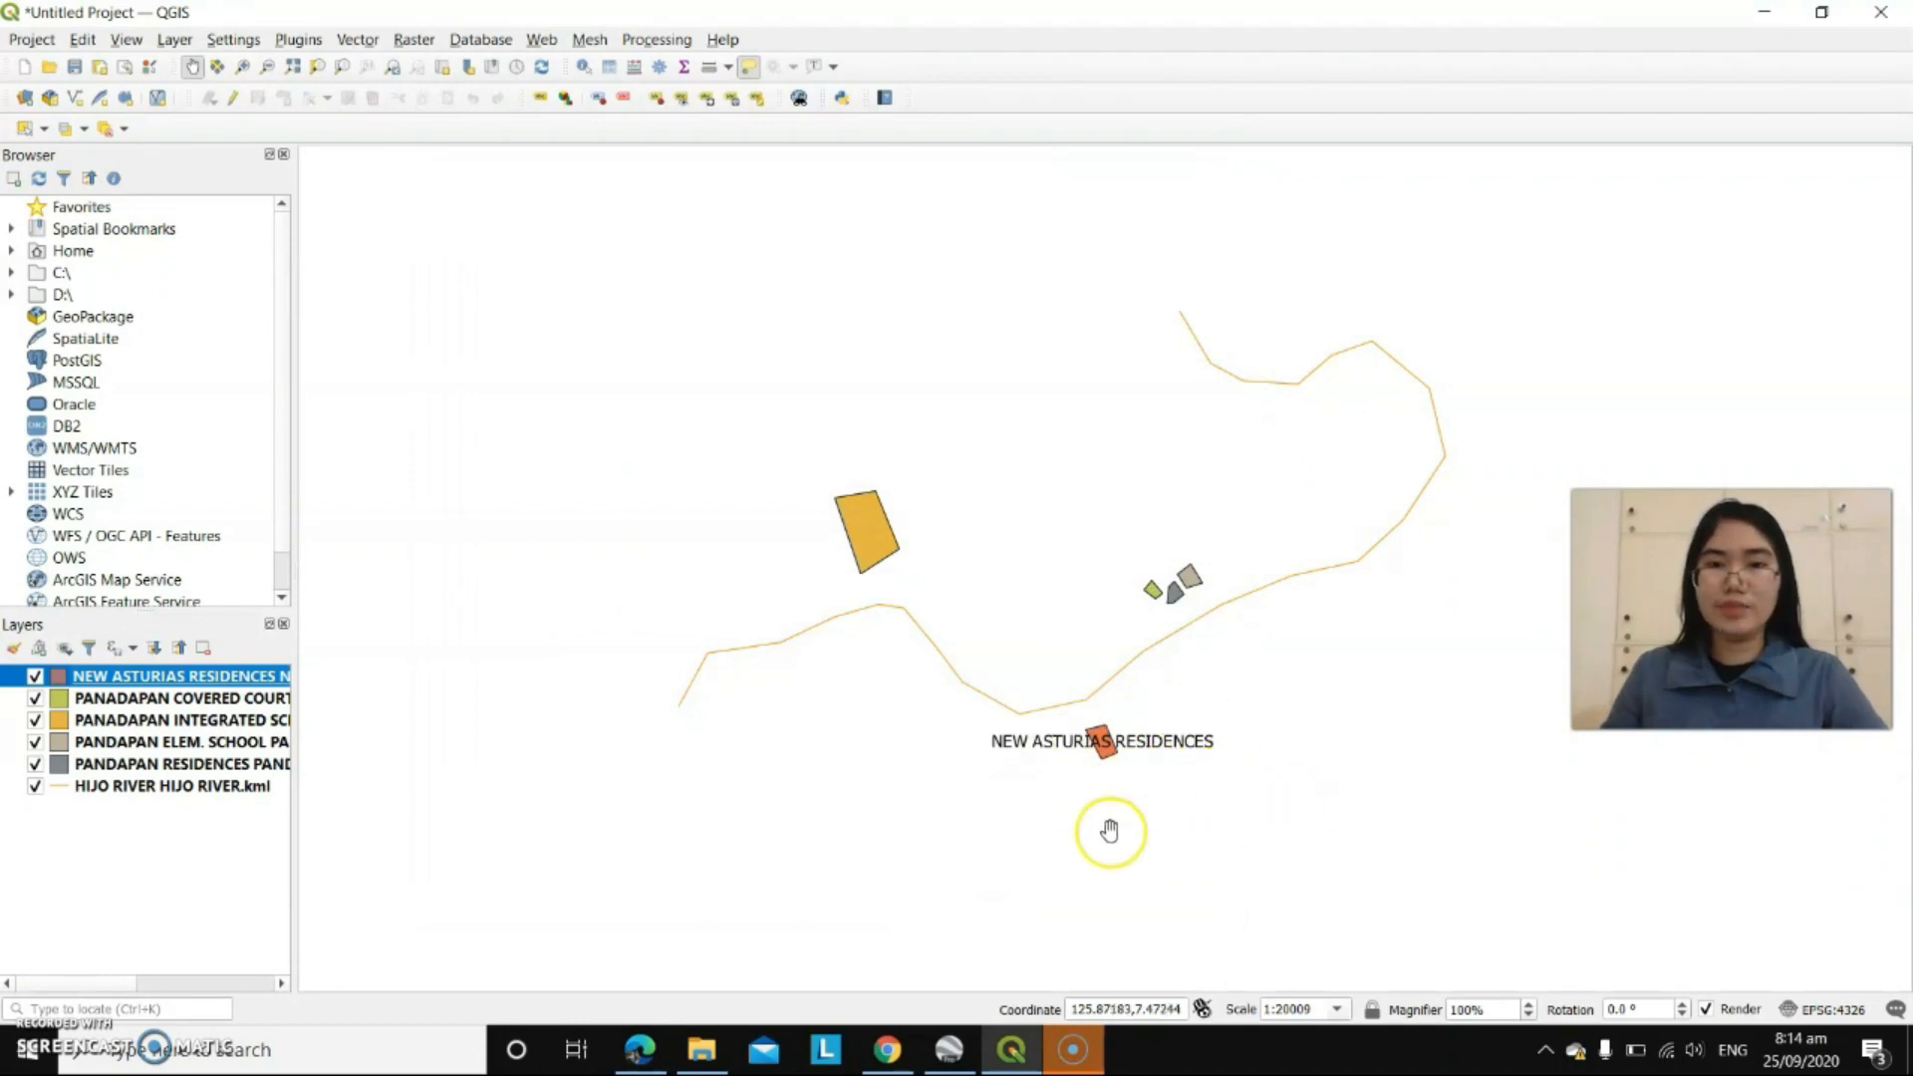
- Turn on Single Labels using the Name field for the covered court layer
click(143, 696)
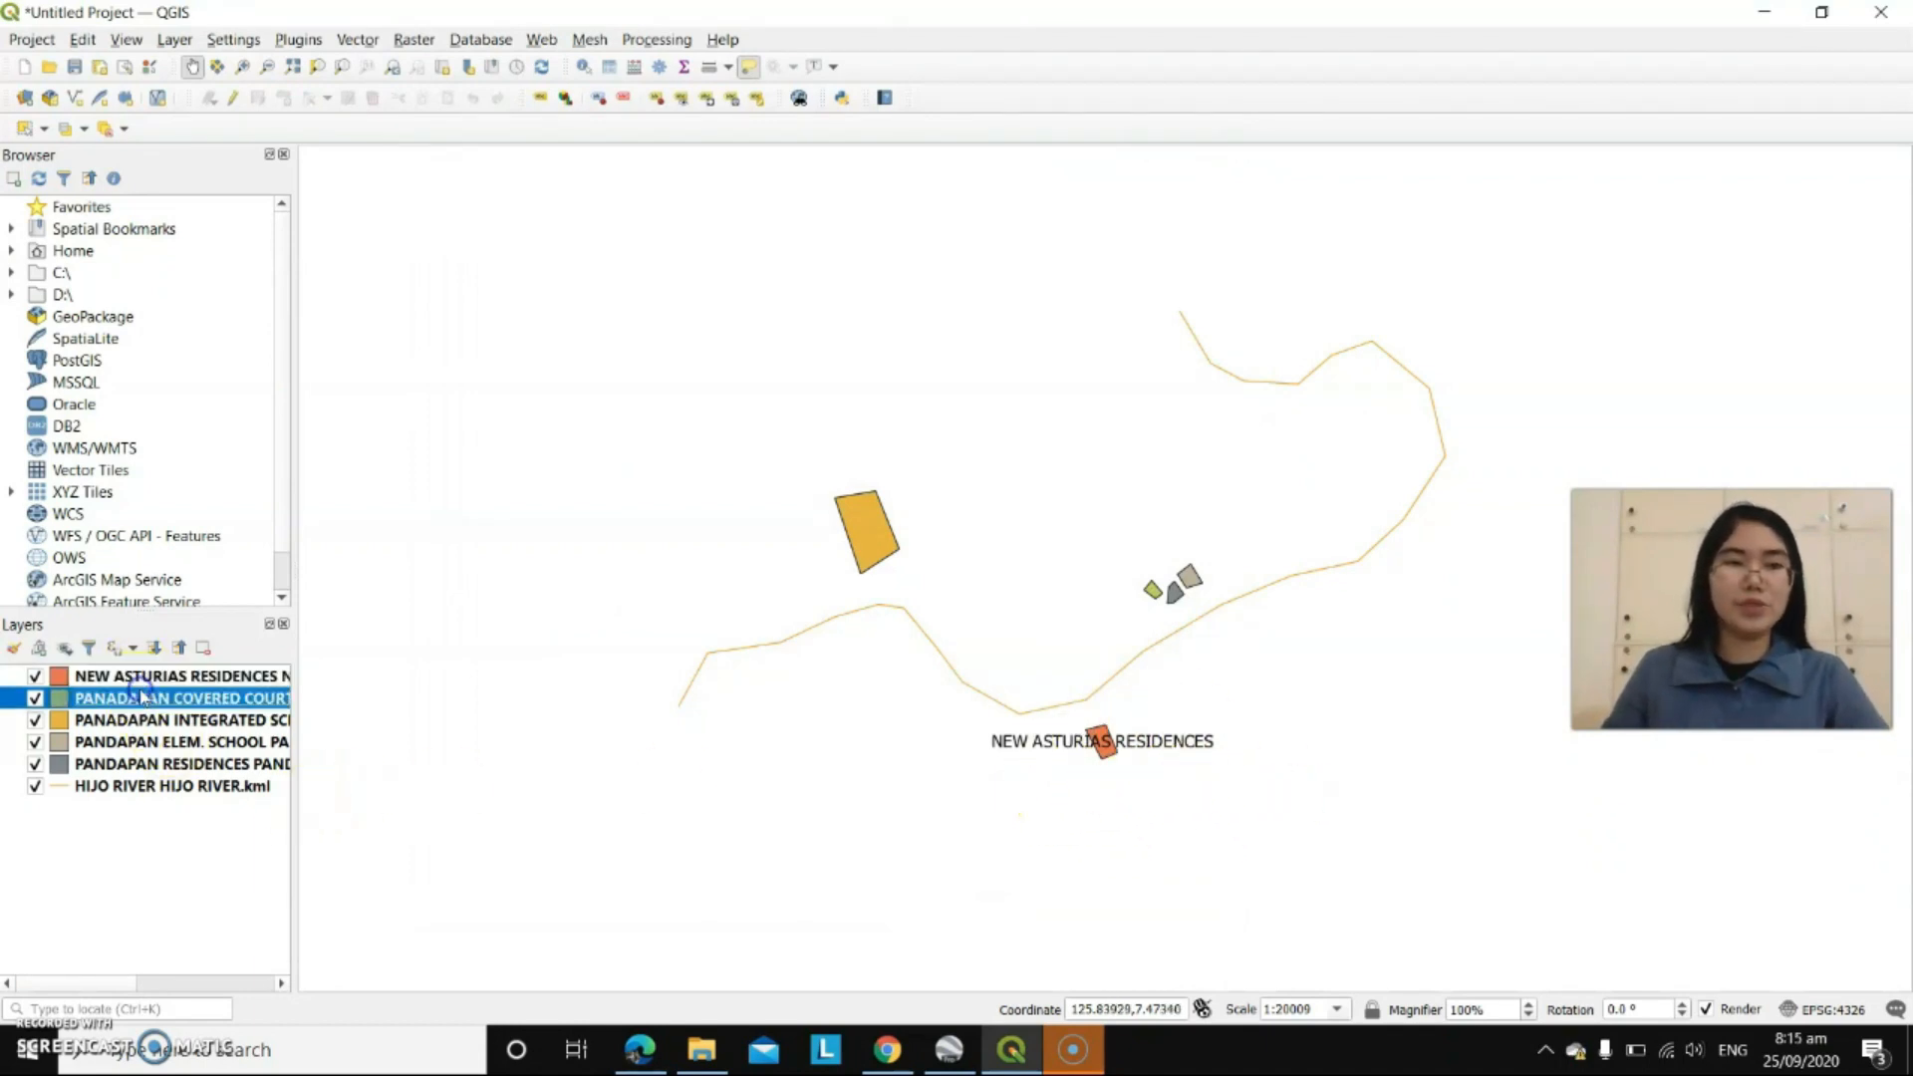
right_click(143, 695)
click(243, 678)
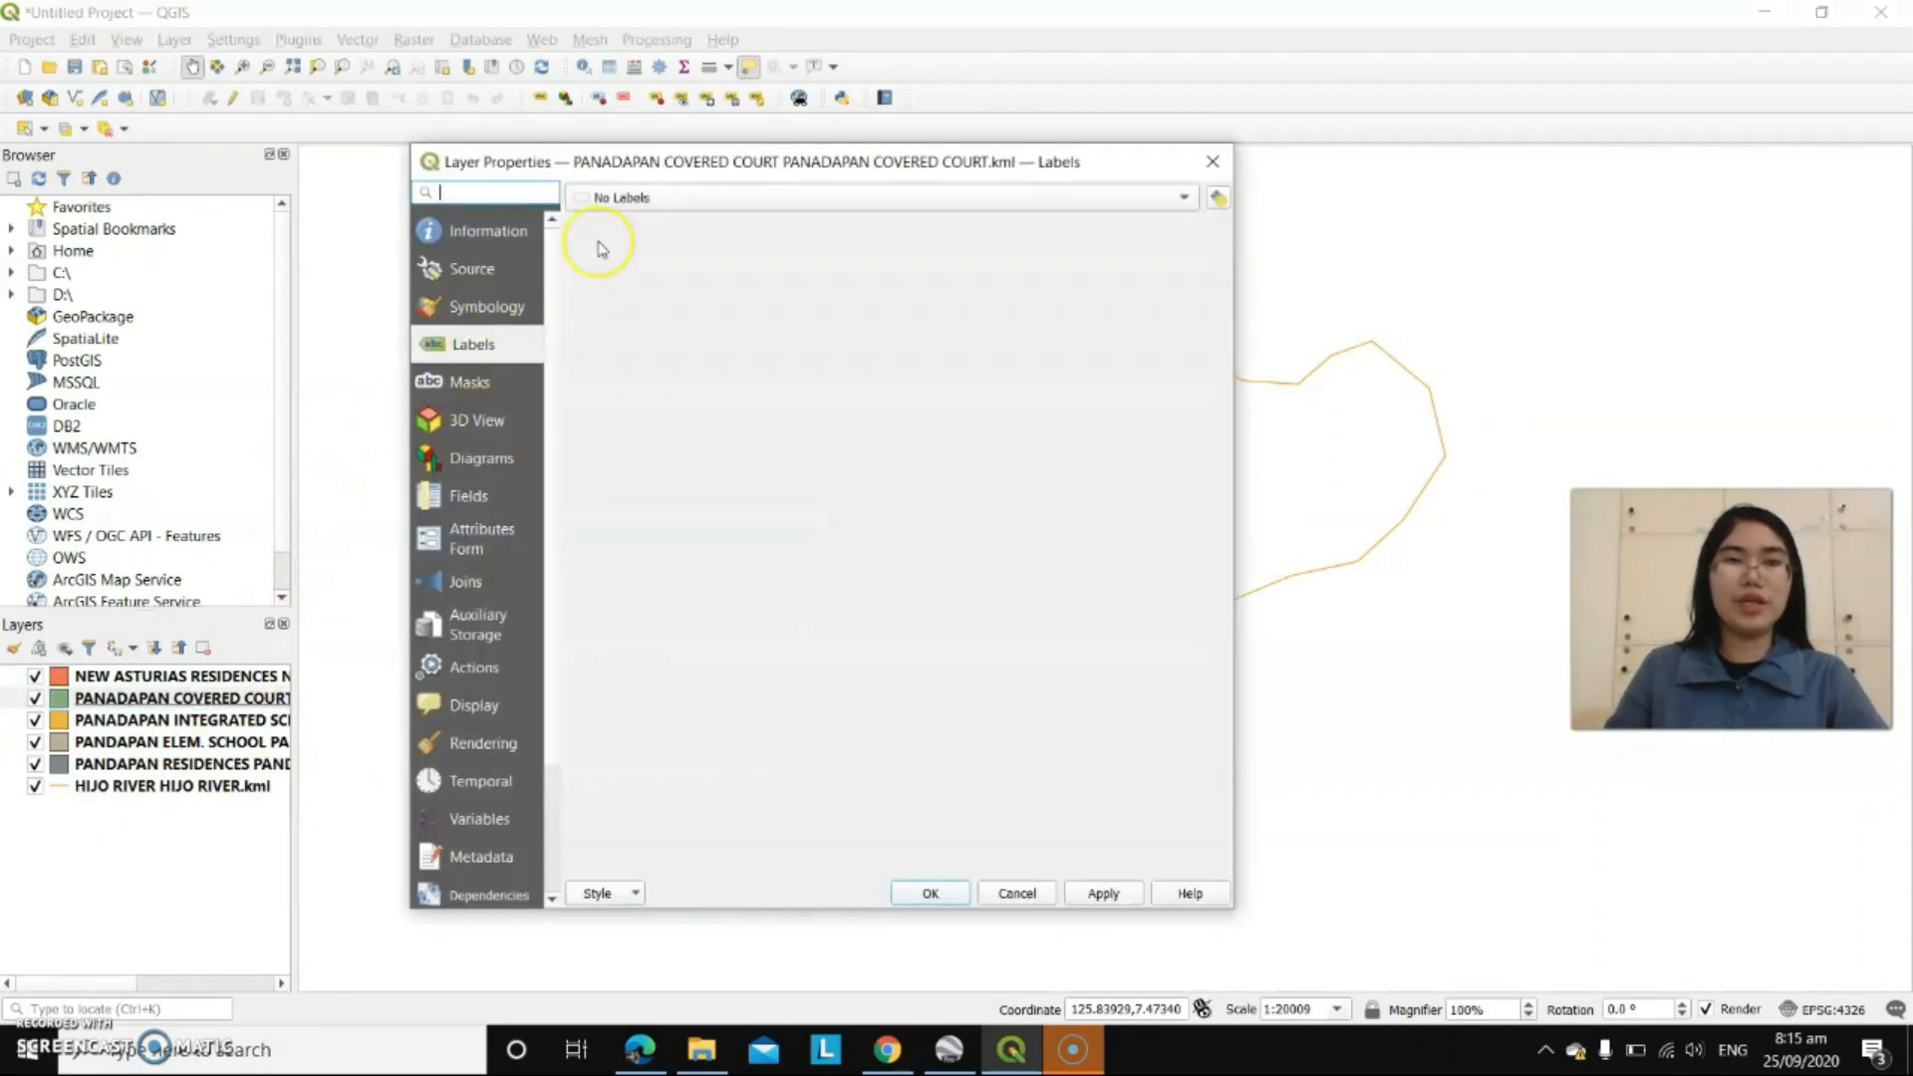
click(619, 200)
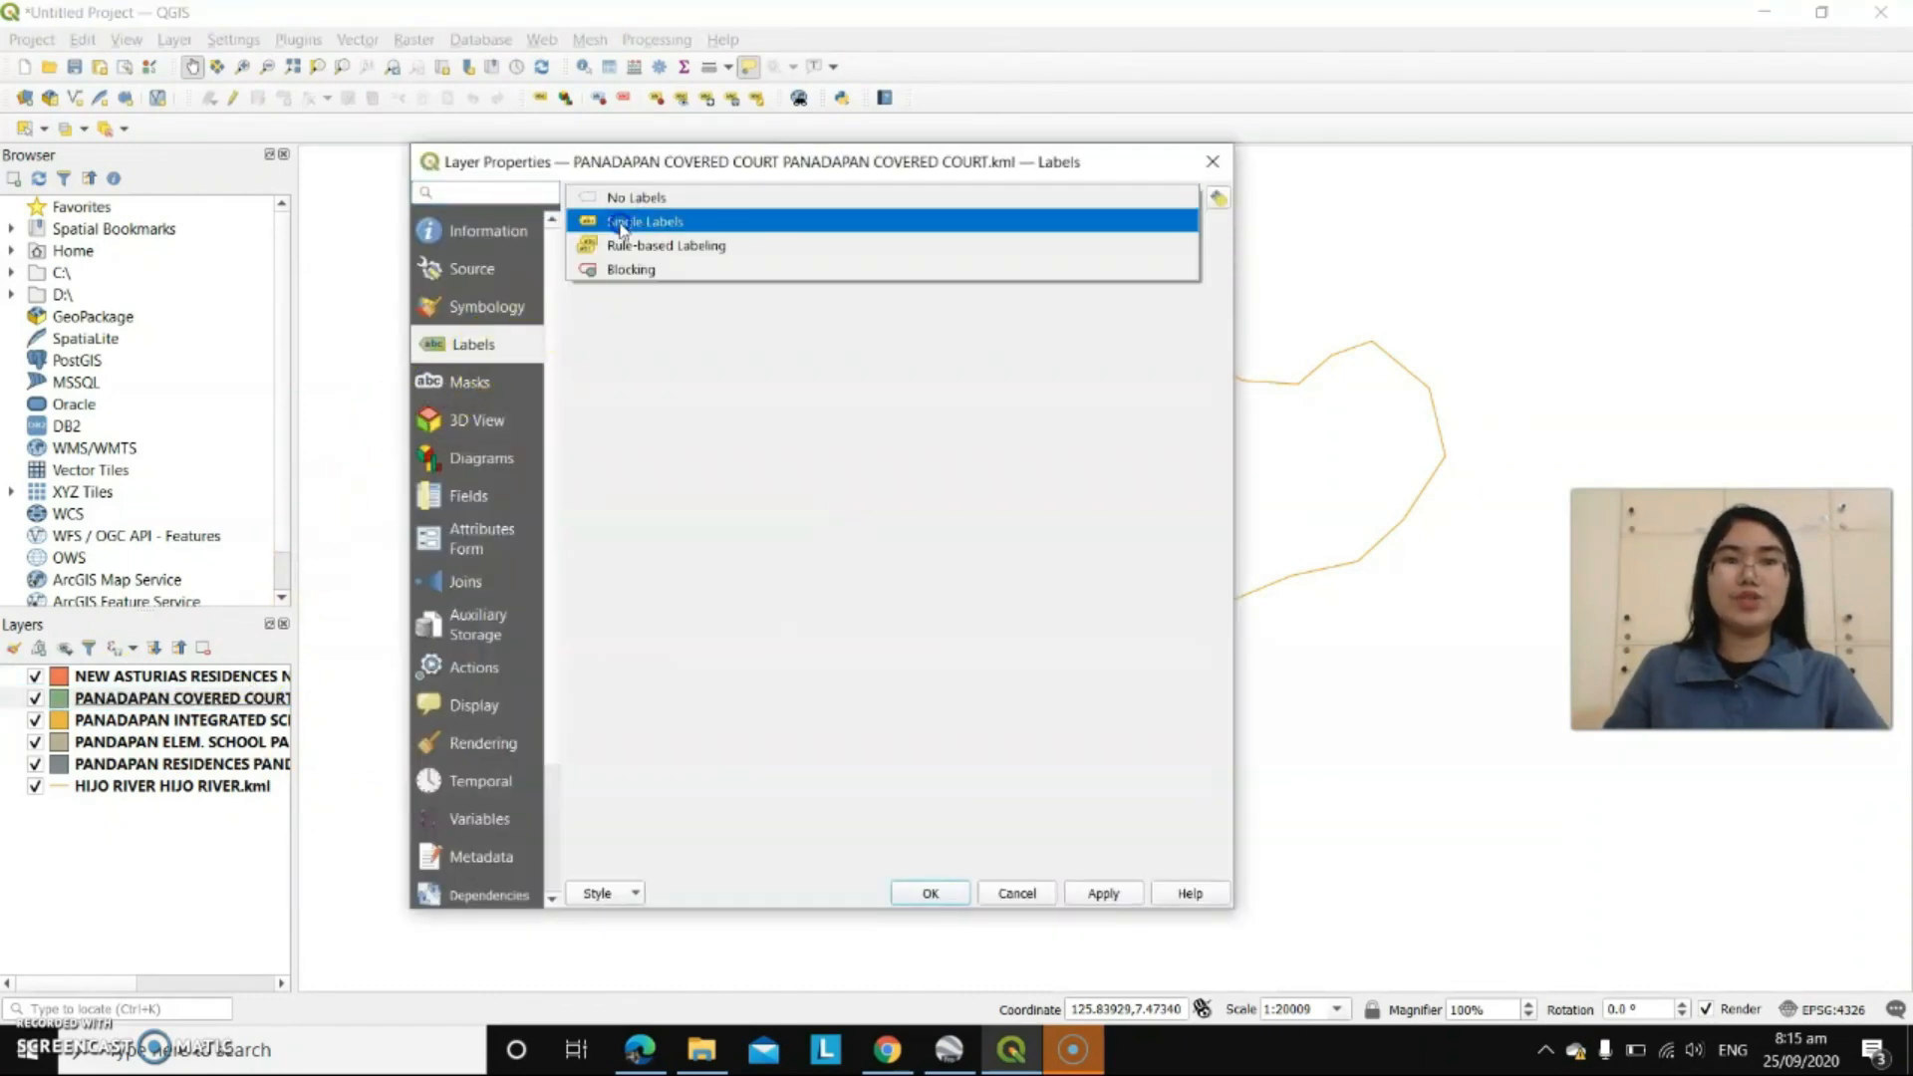
click(621, 221)
click(1106, 895)
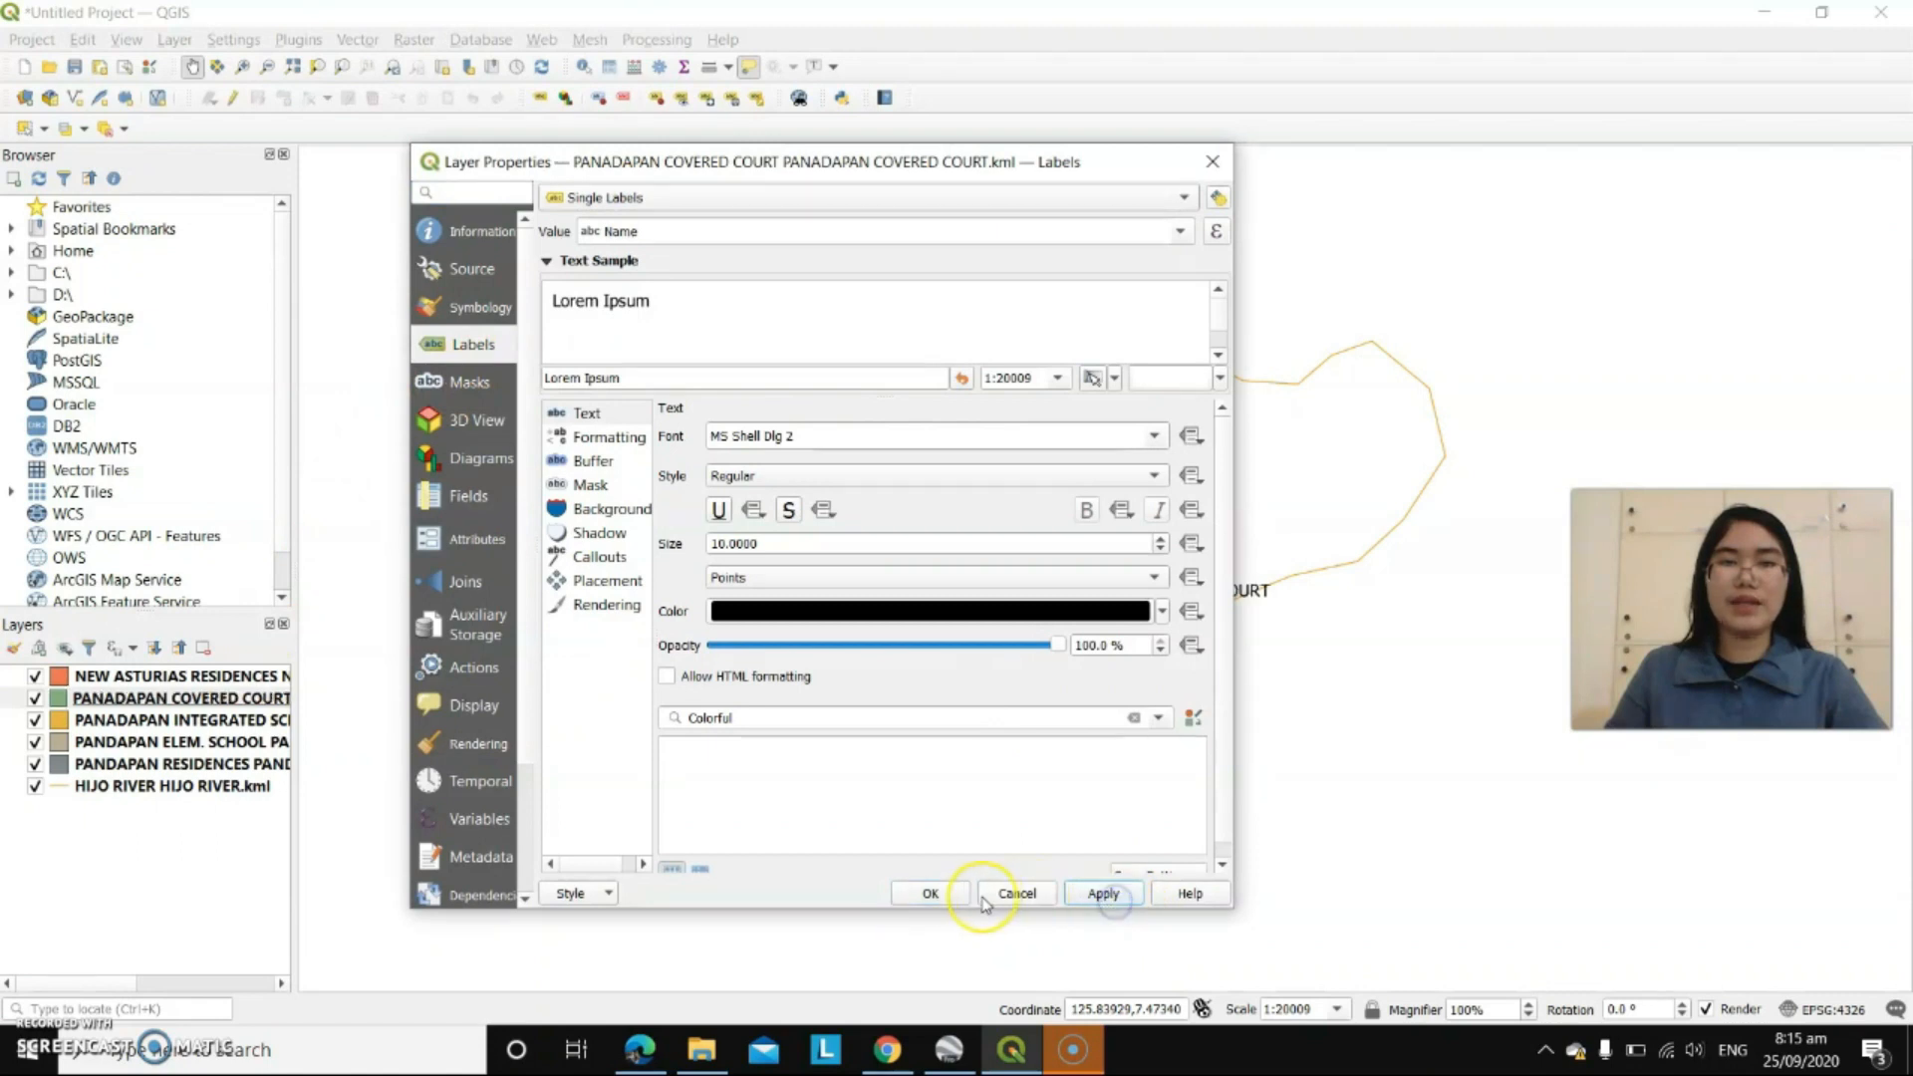
click(928, 893)
- Correct the first word of the integrated school layer's name to PANDAPAN
click(89, 721)
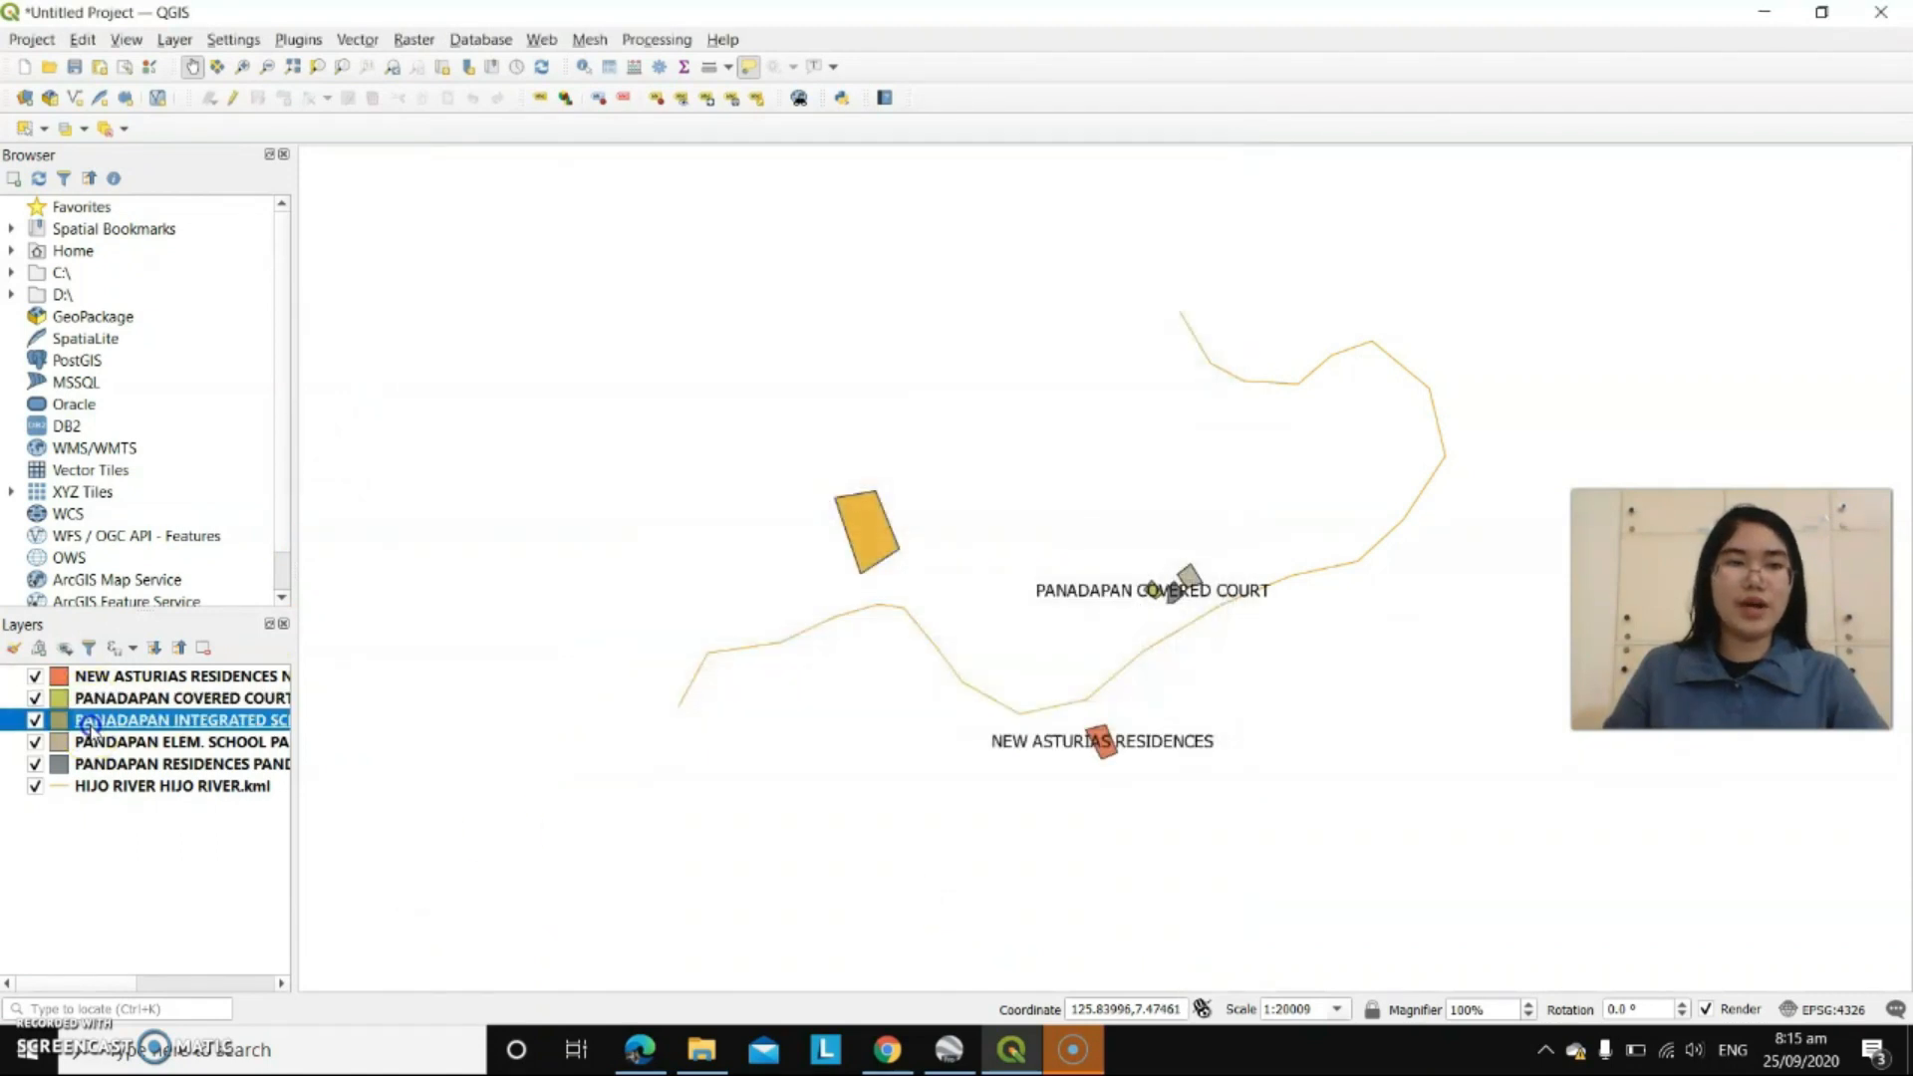
right_click(88, 724)
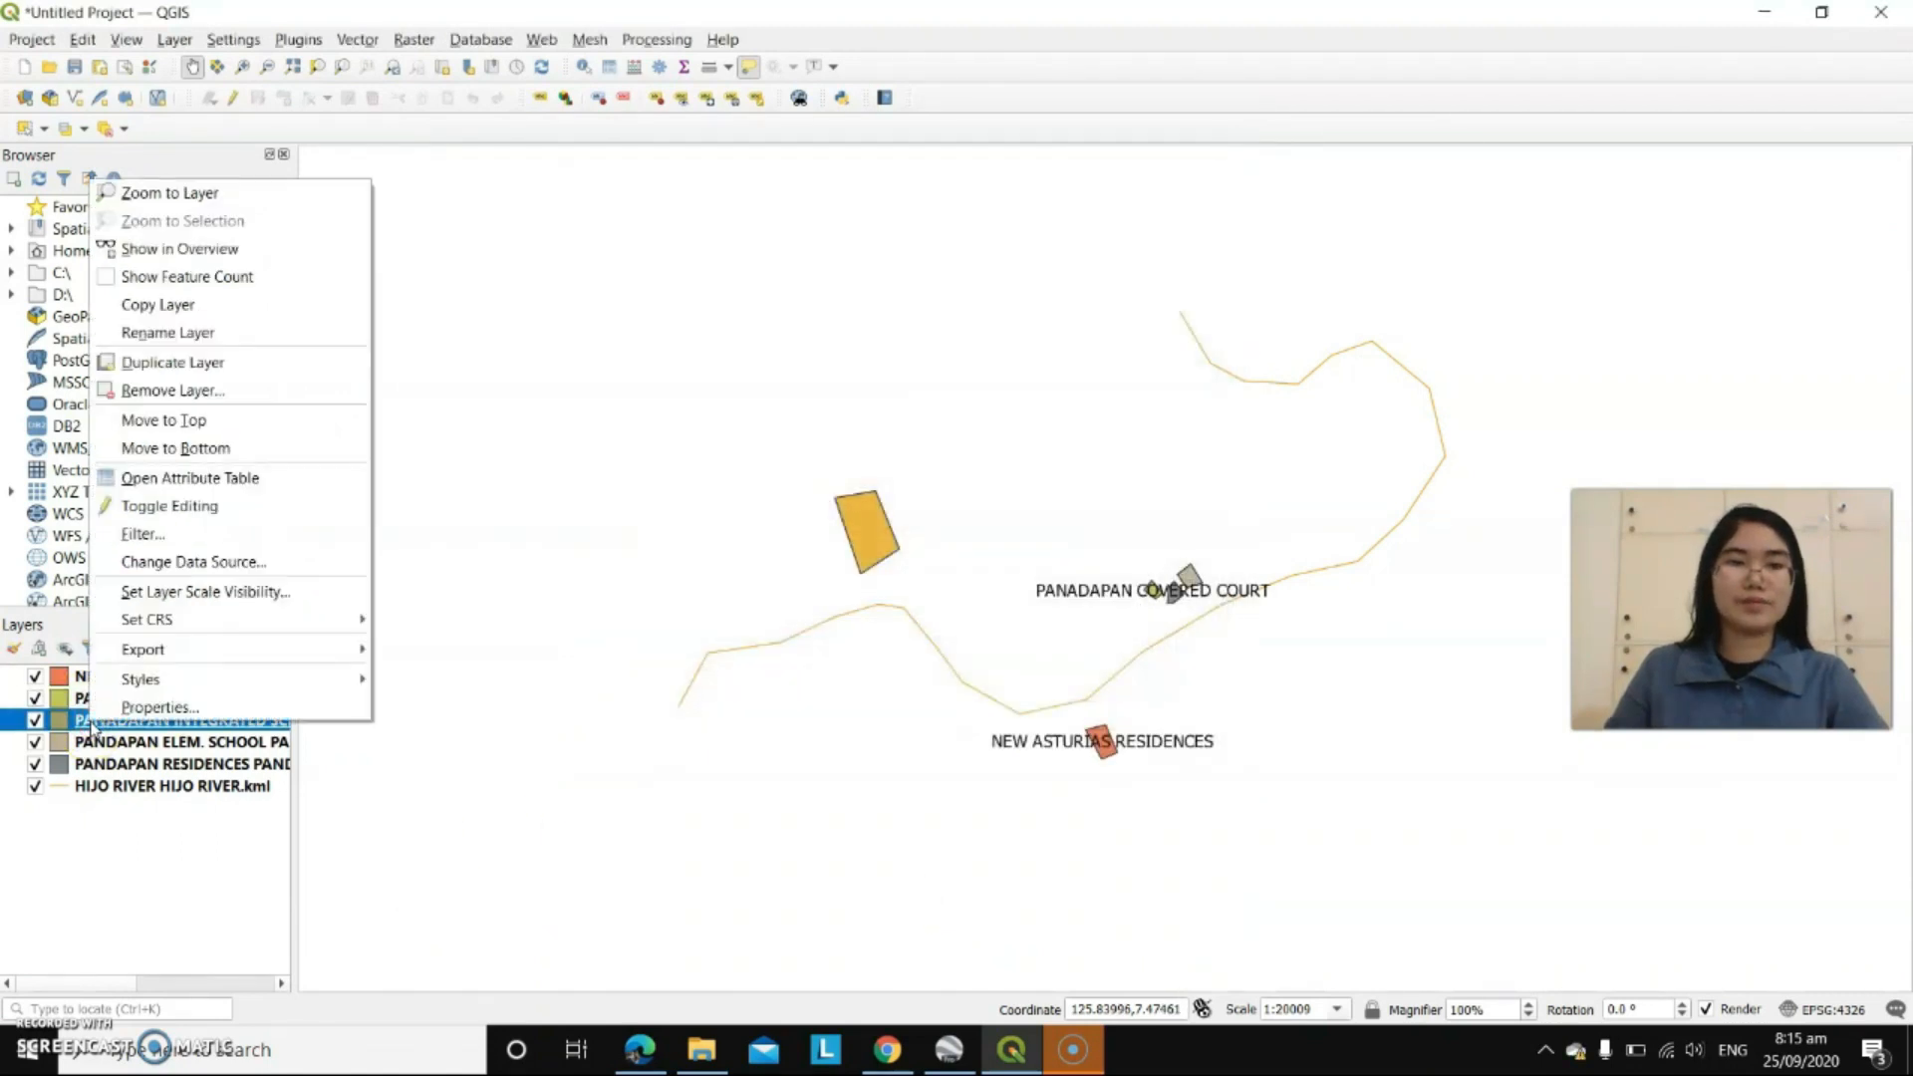
click(216, 332)
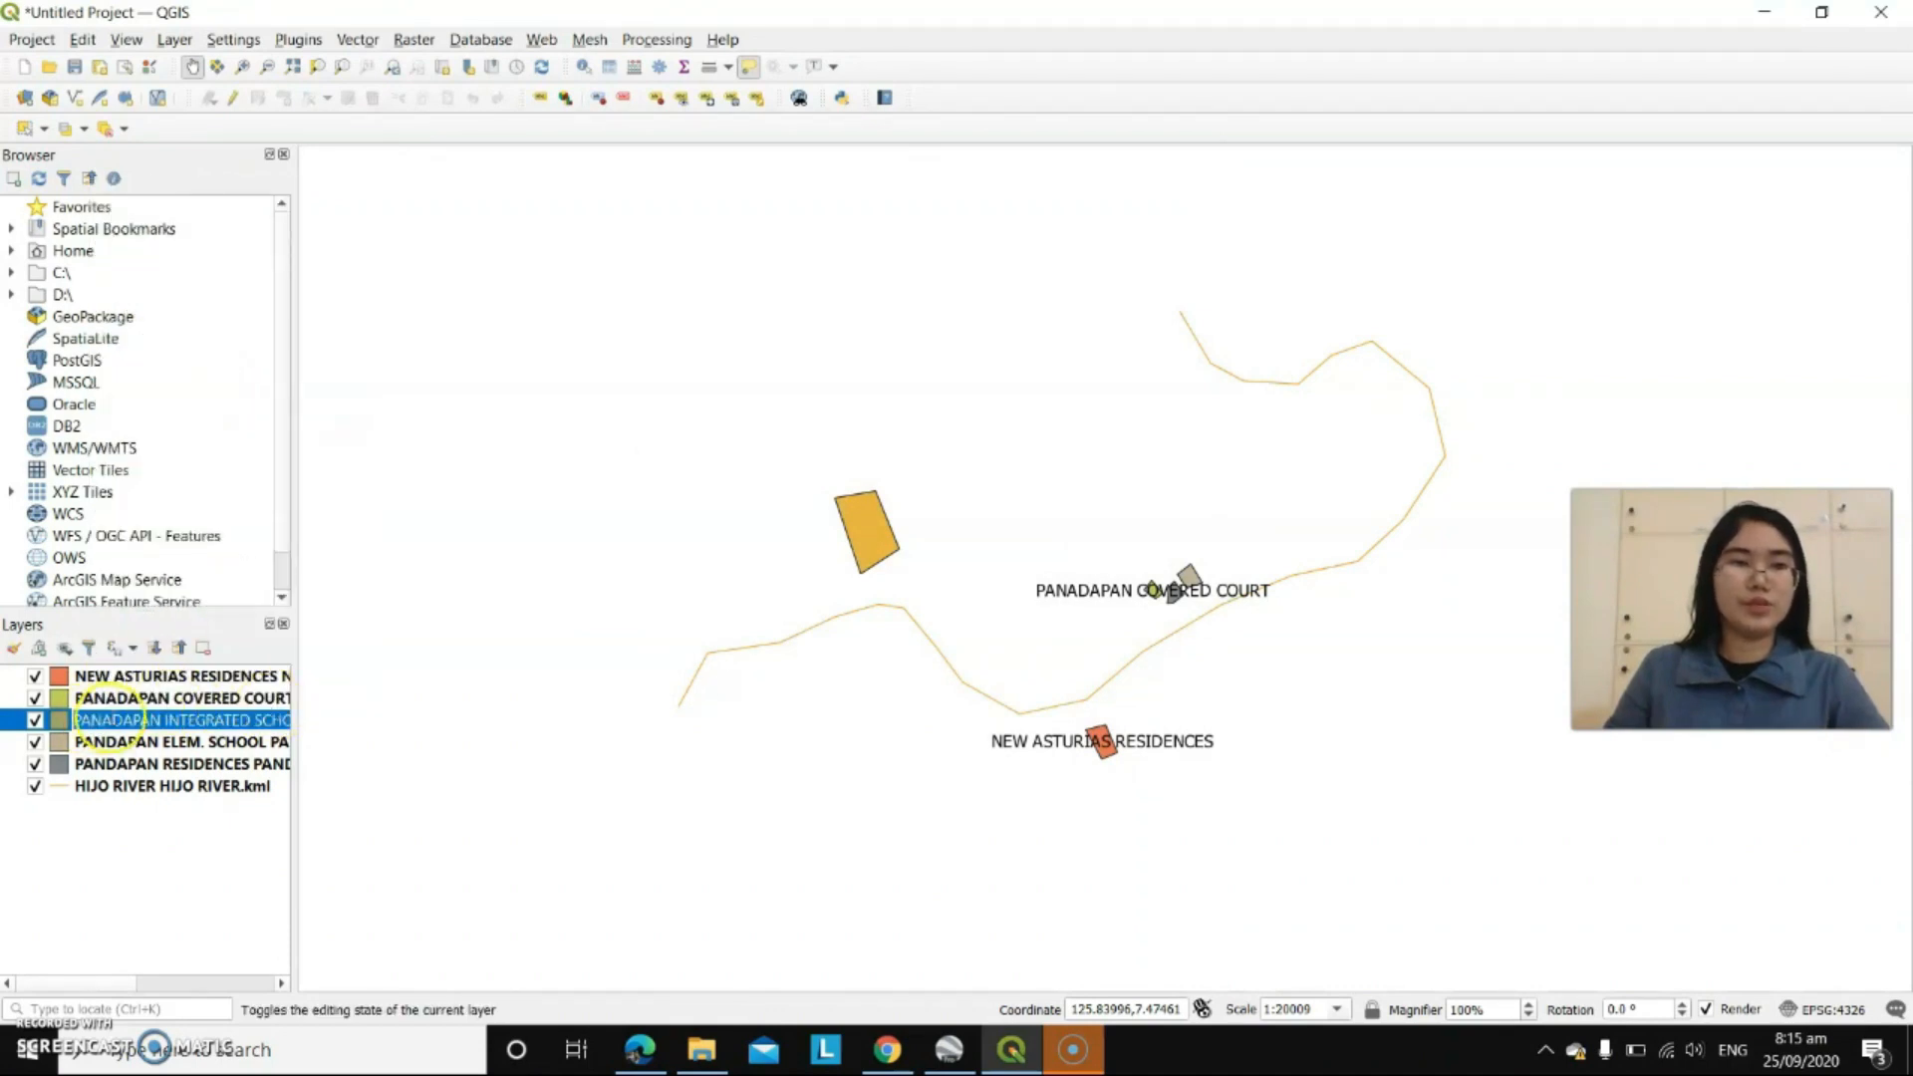
click(110, 719)
key(BackSpace)
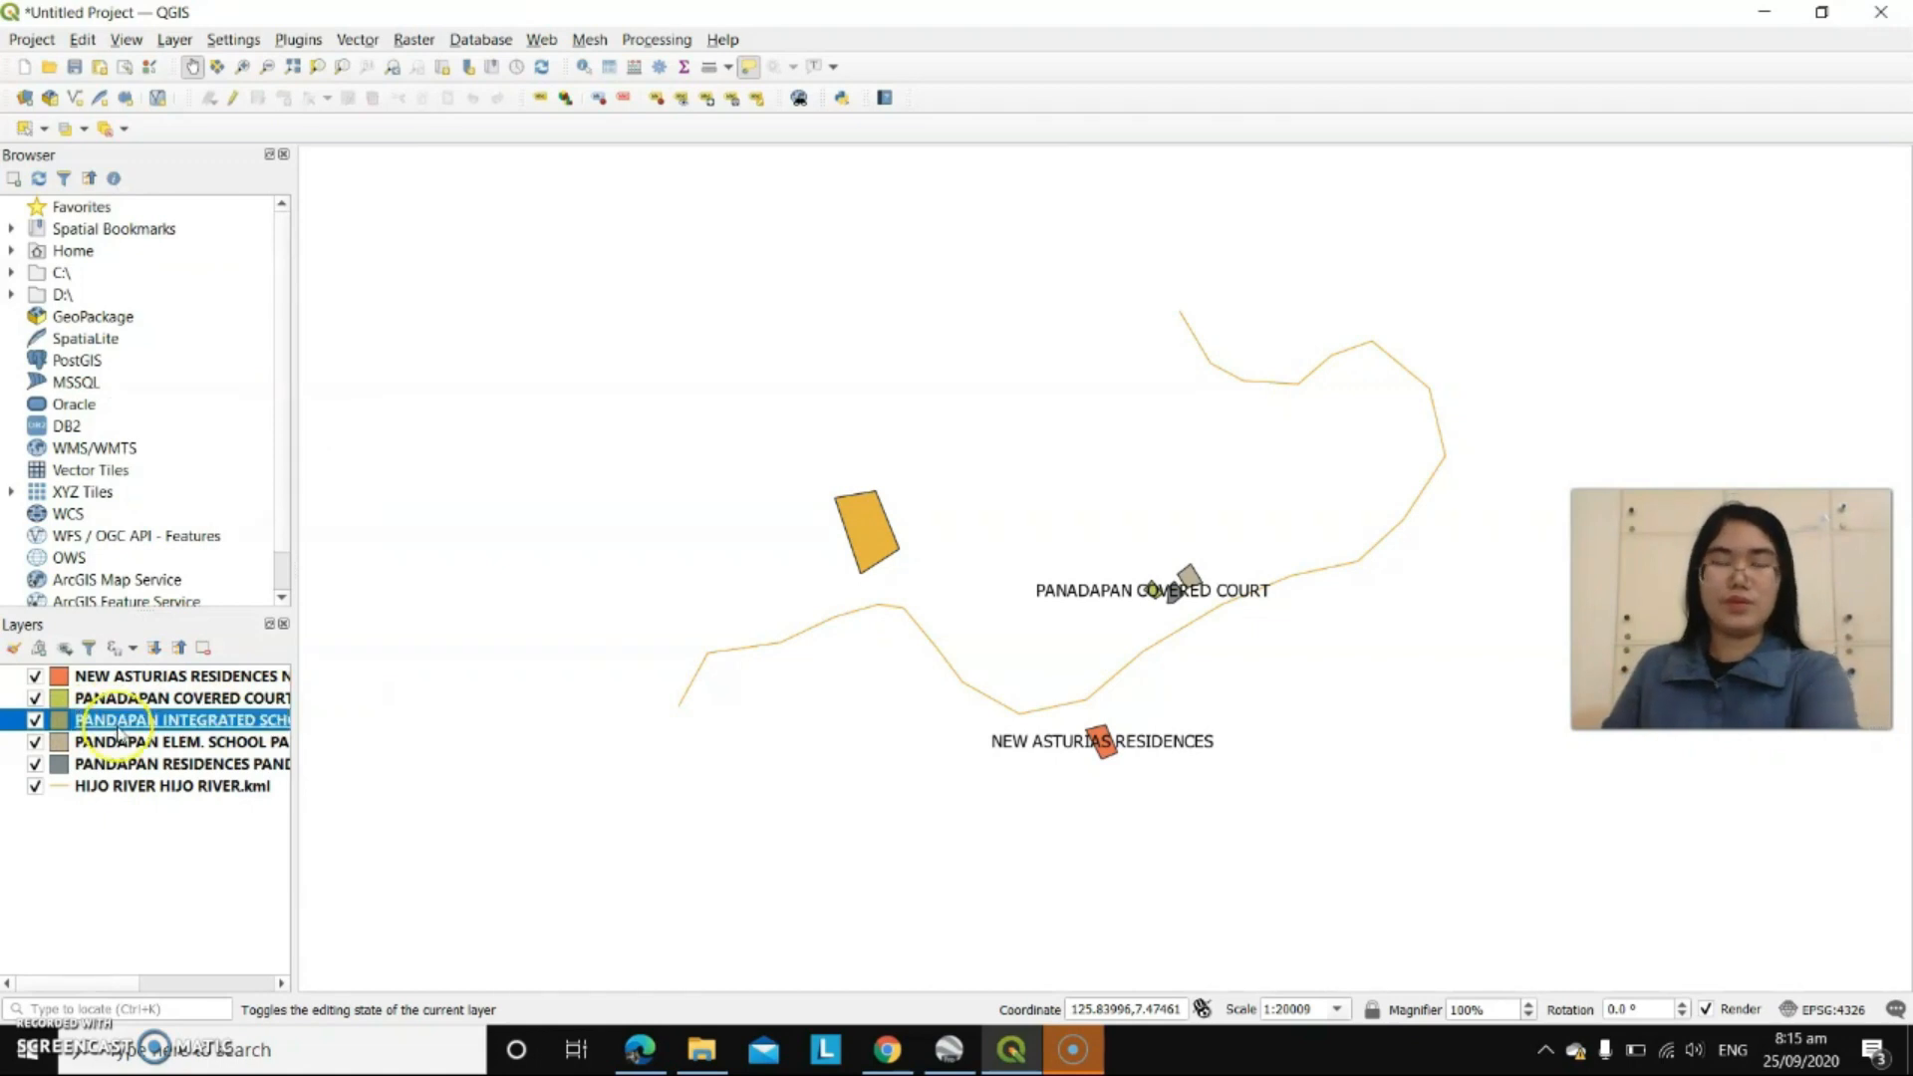
- Correct the first word of the covered court layer's name to PANDAPAN
click(125, 697)
right_click(129, 697)
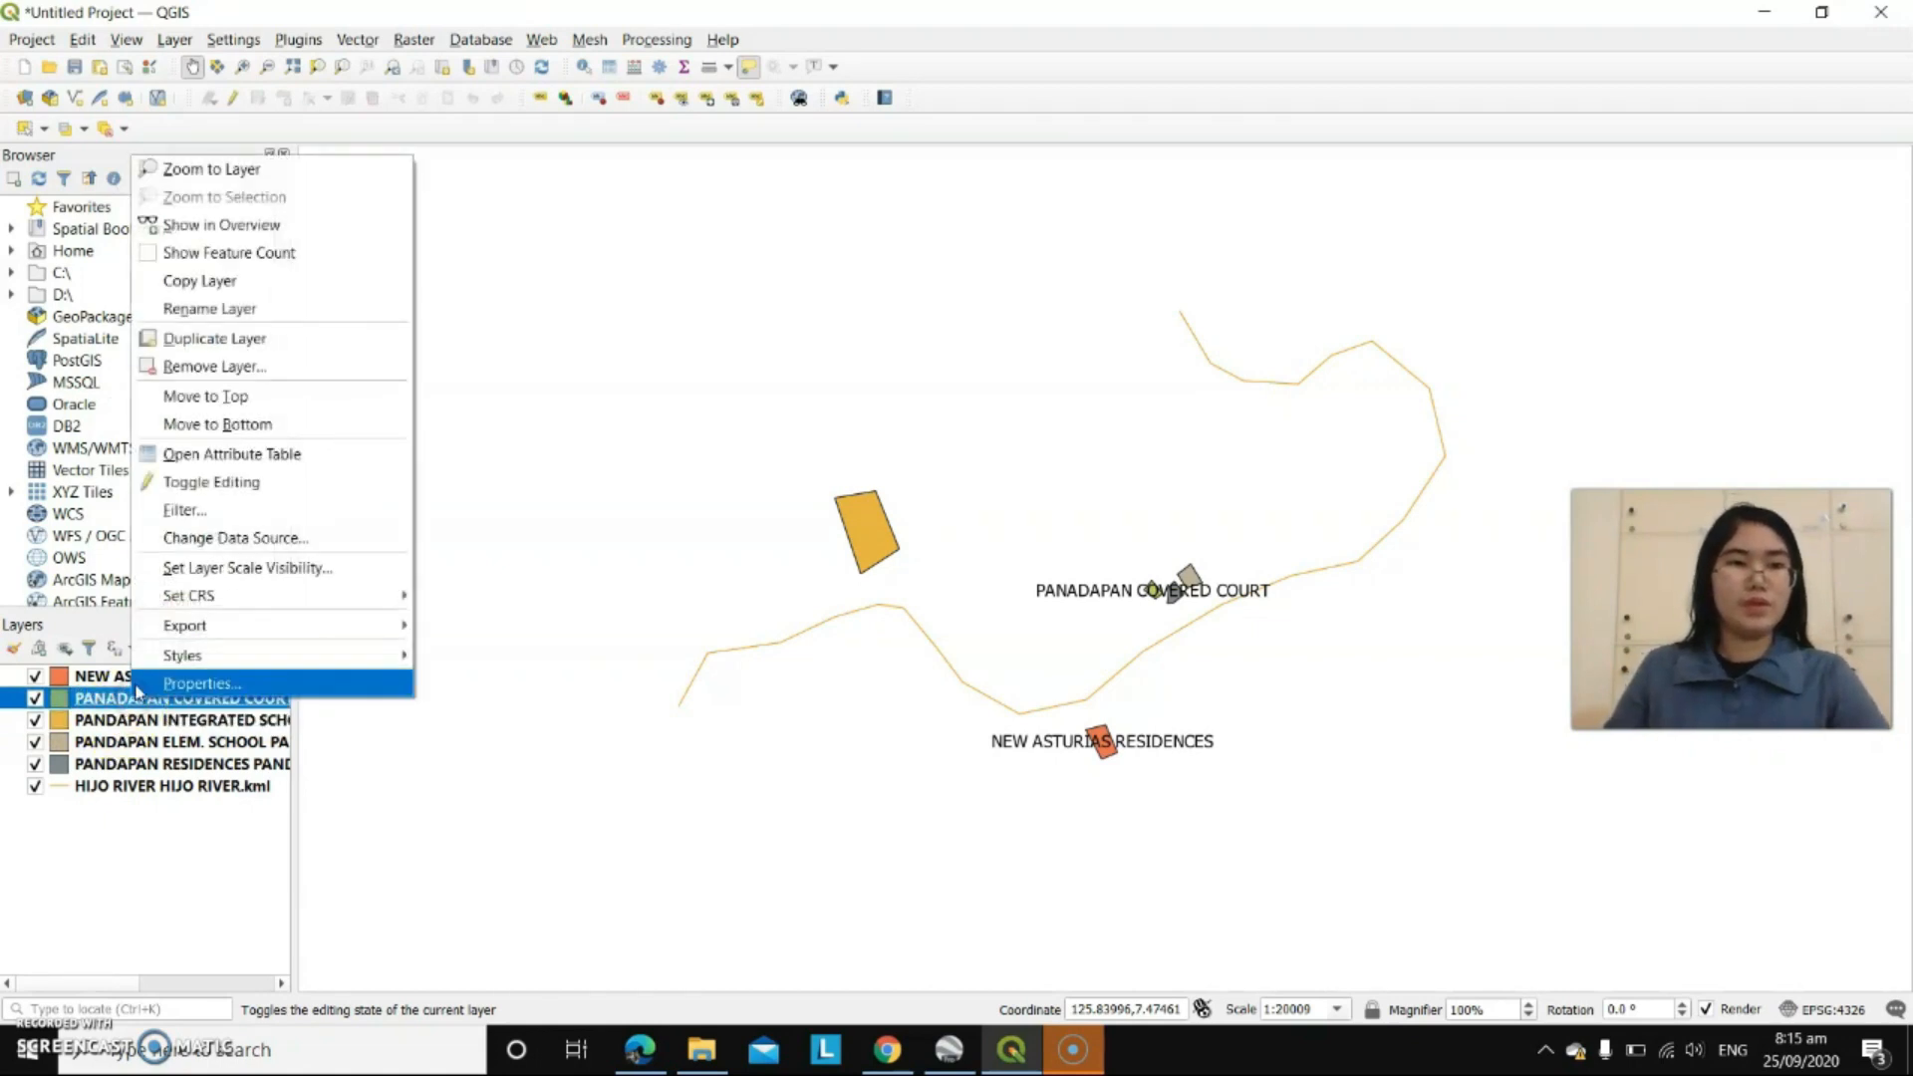
click(237, 316)
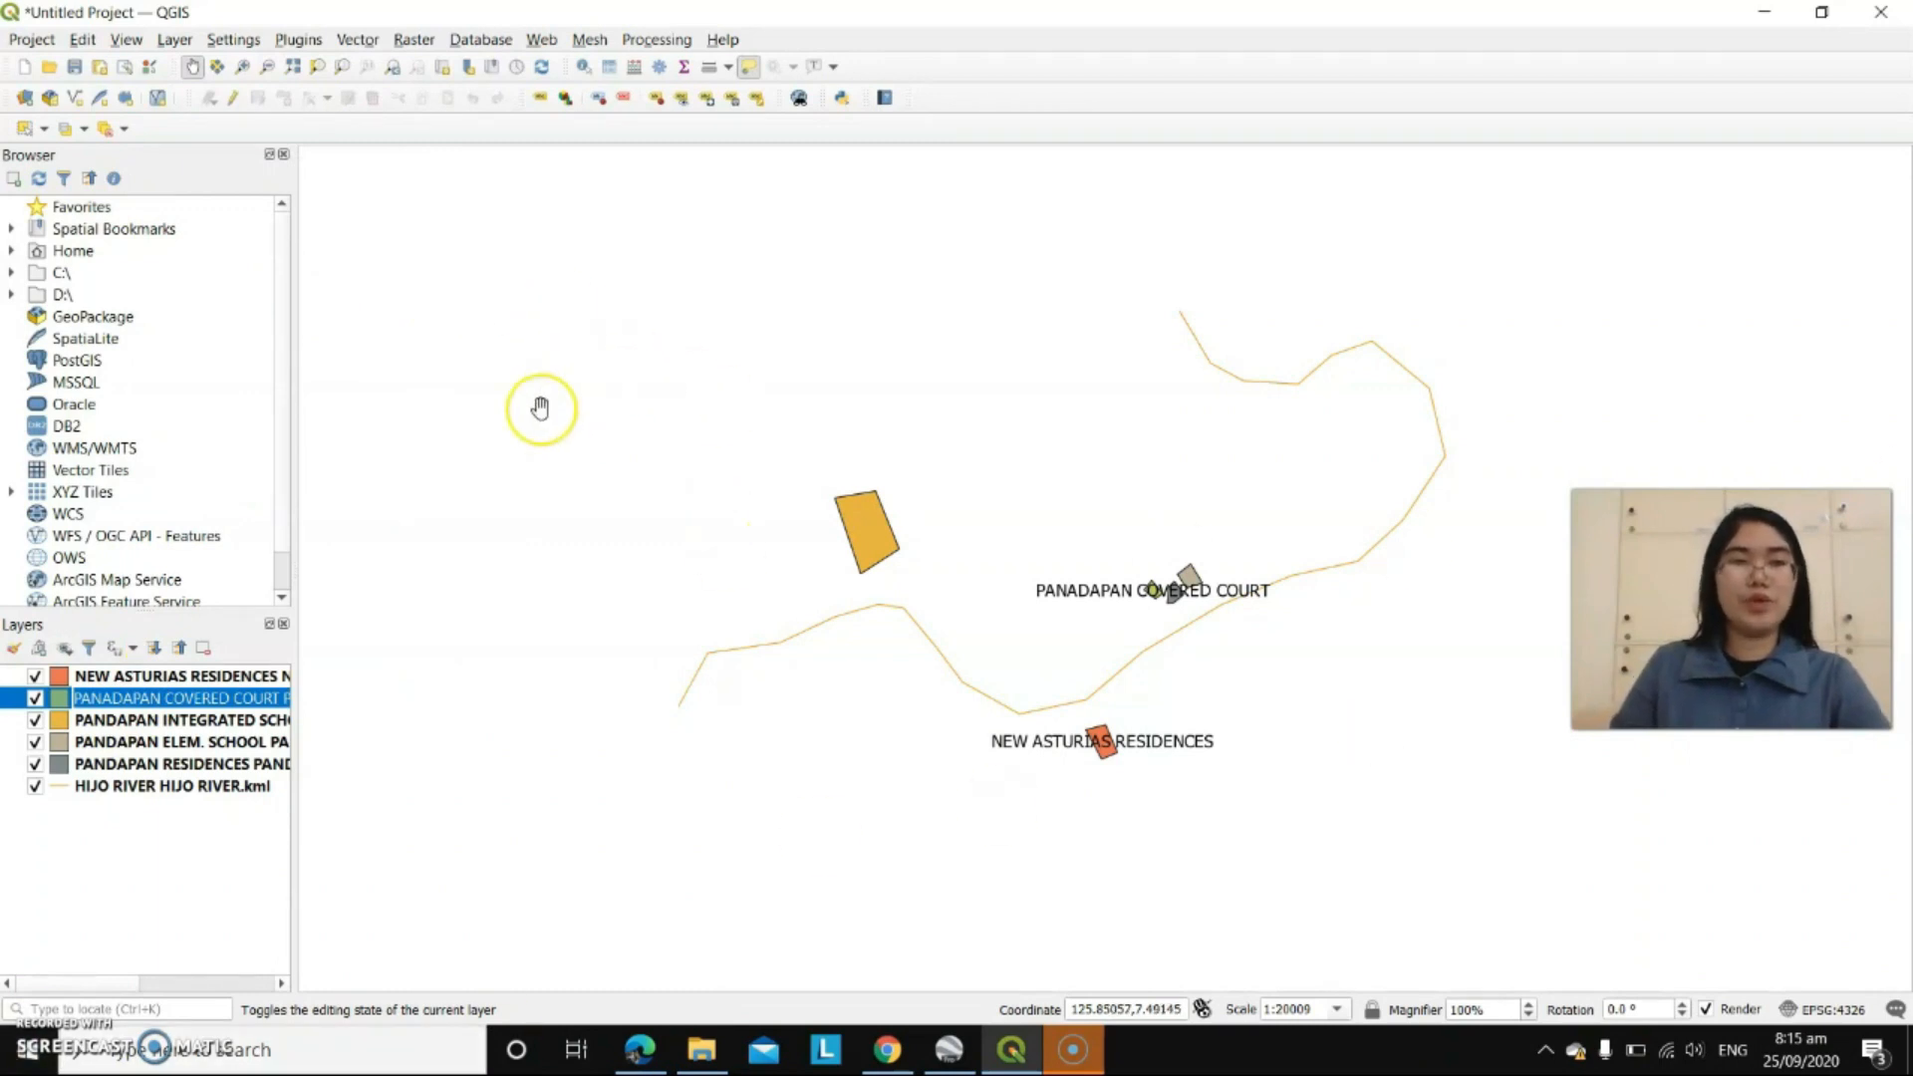
click(113, 697)
key(BackSpace)
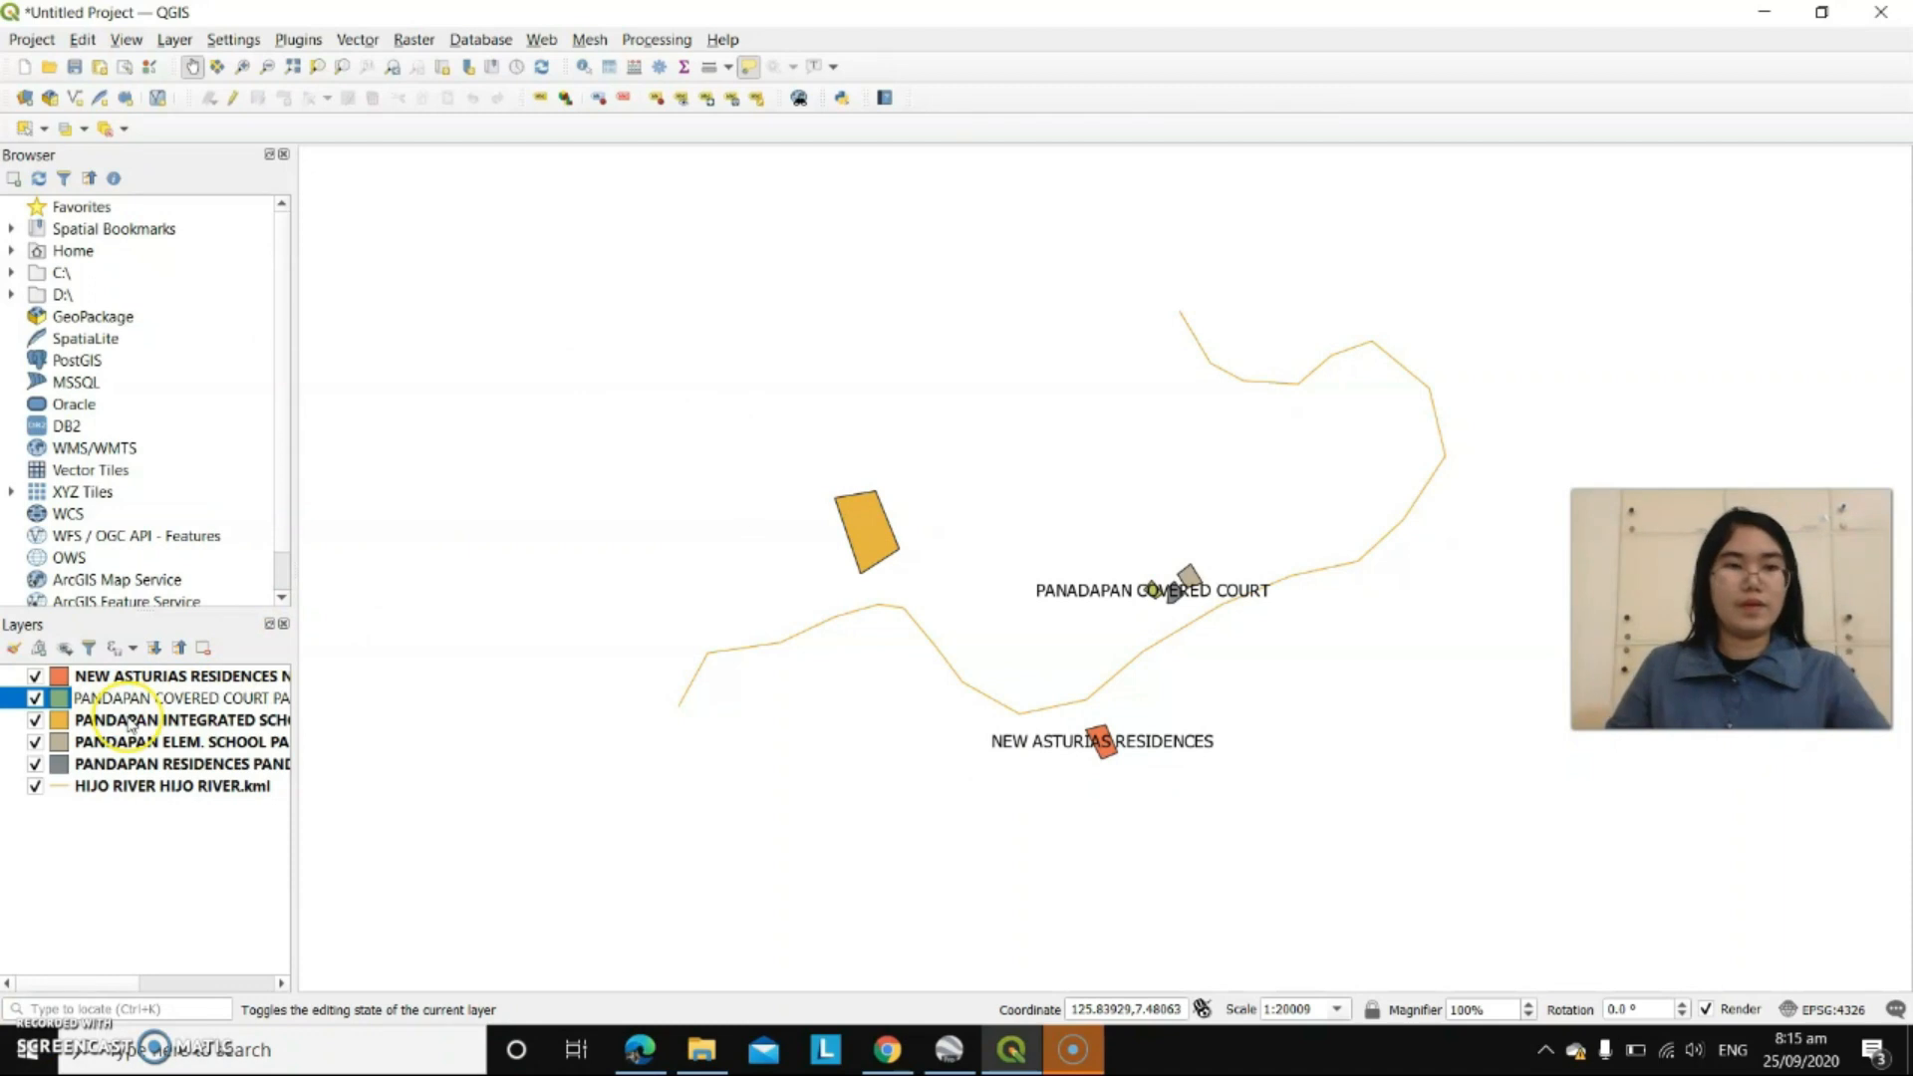
click(130, 723)
- Turn on Single Labels using the Name field for the PANDAPAN ELEM. SCHOOL layer
click(127, 741)
right_click(126, 741)
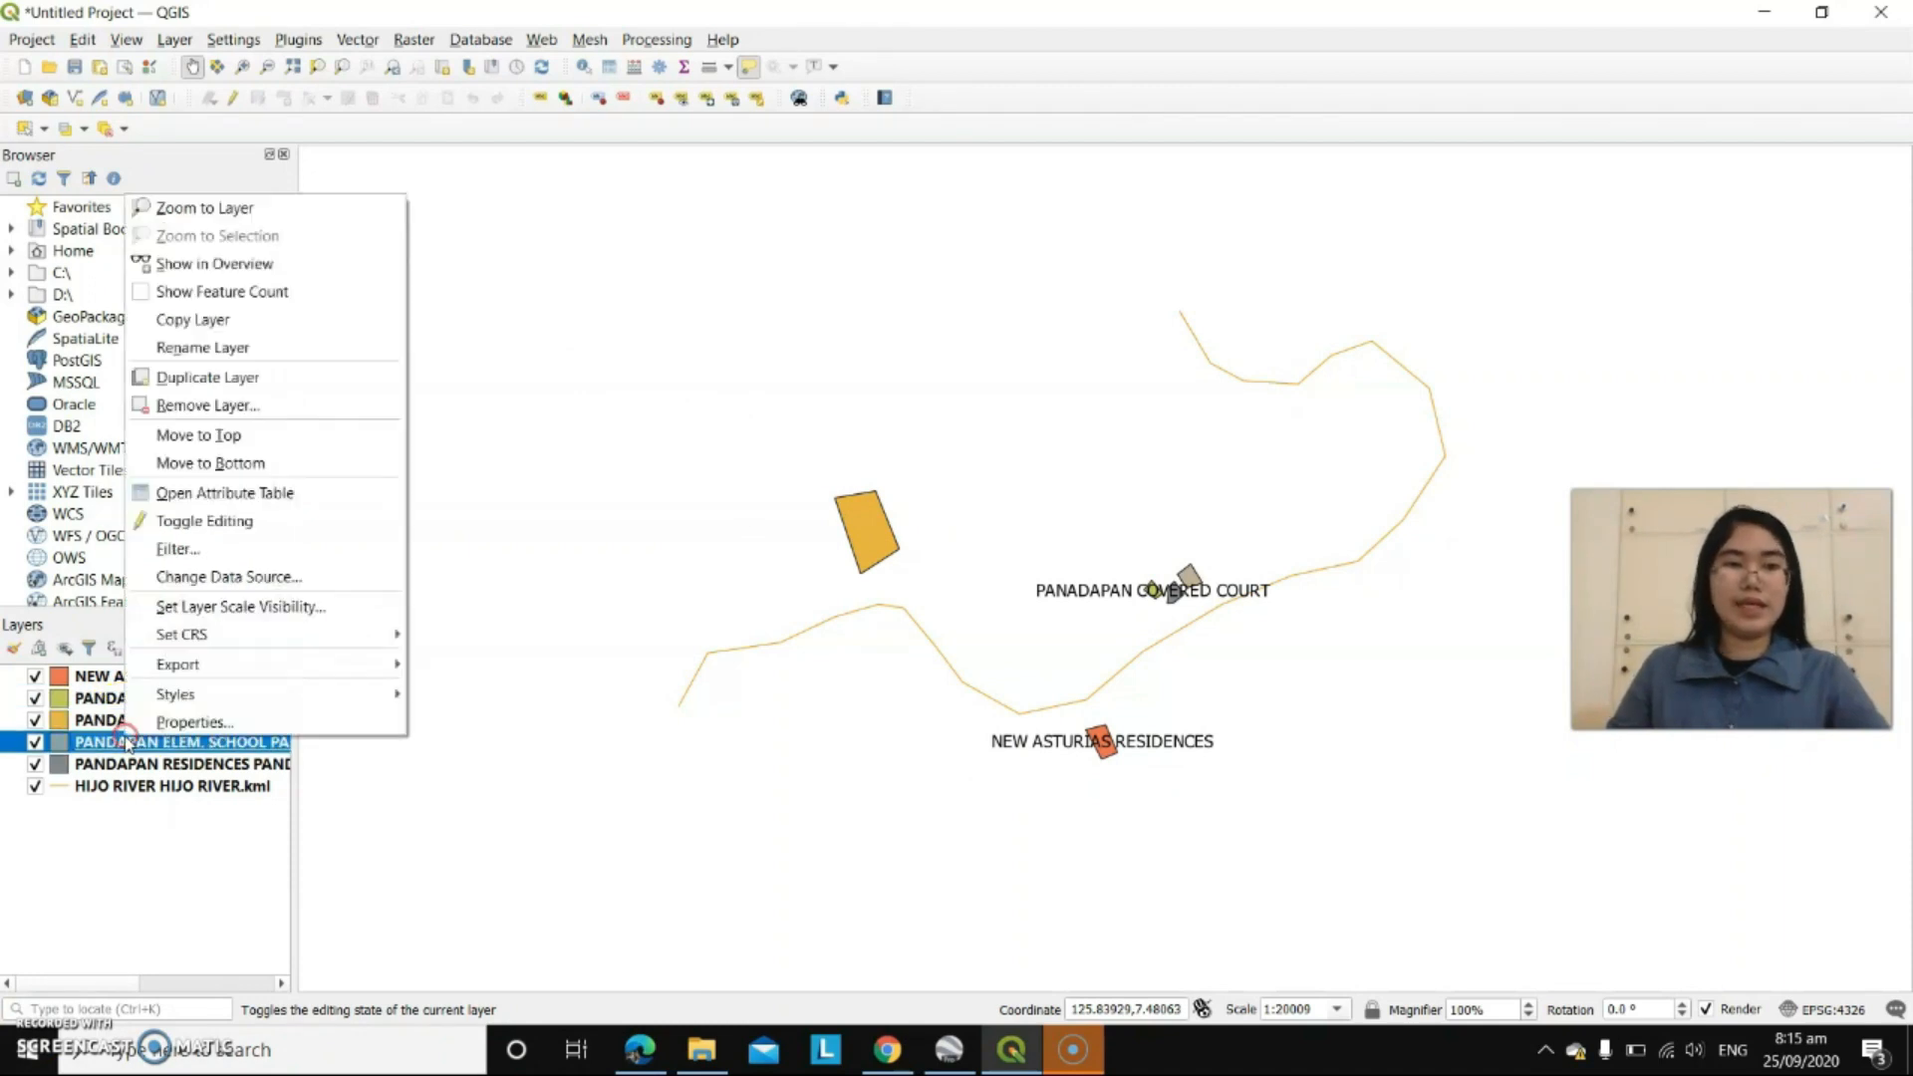
click(176, 723)
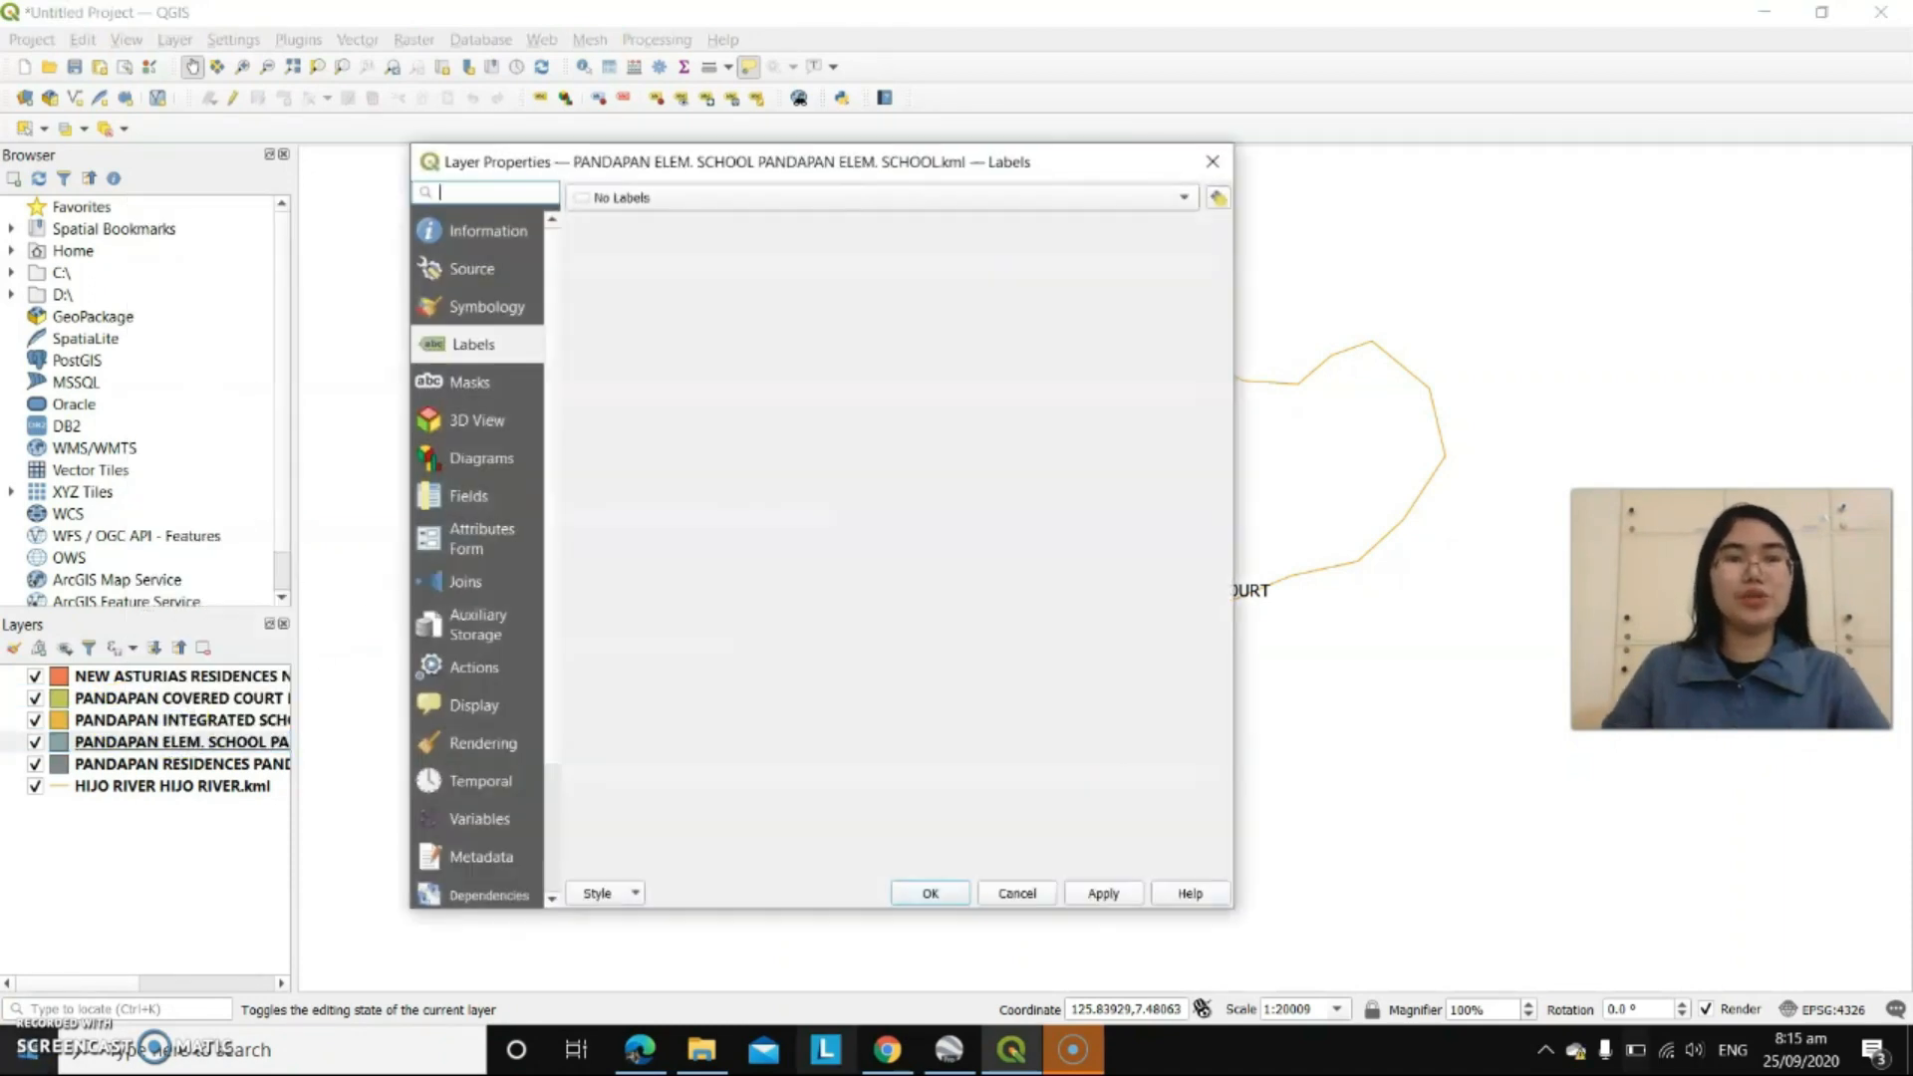
click(703, 199)
click(700, 219)
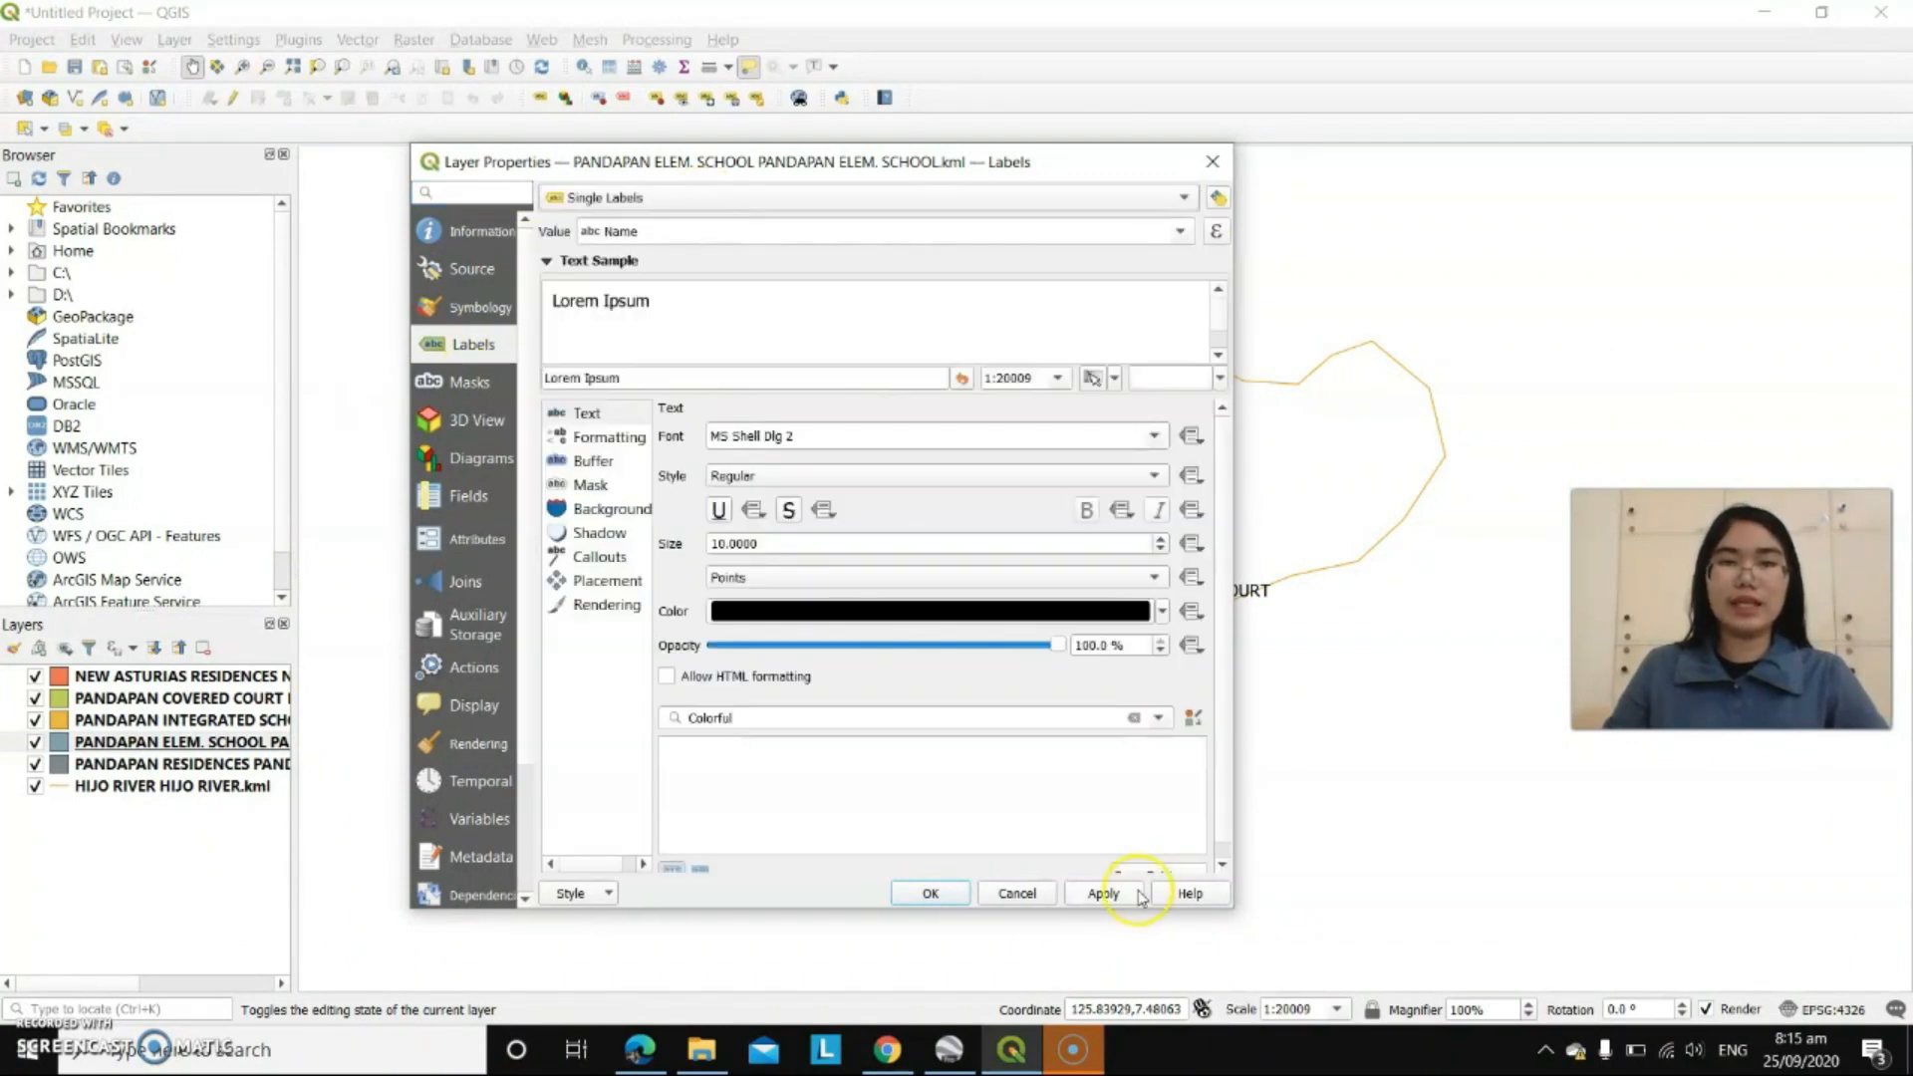
click(1106, 893)
click(929, 894)
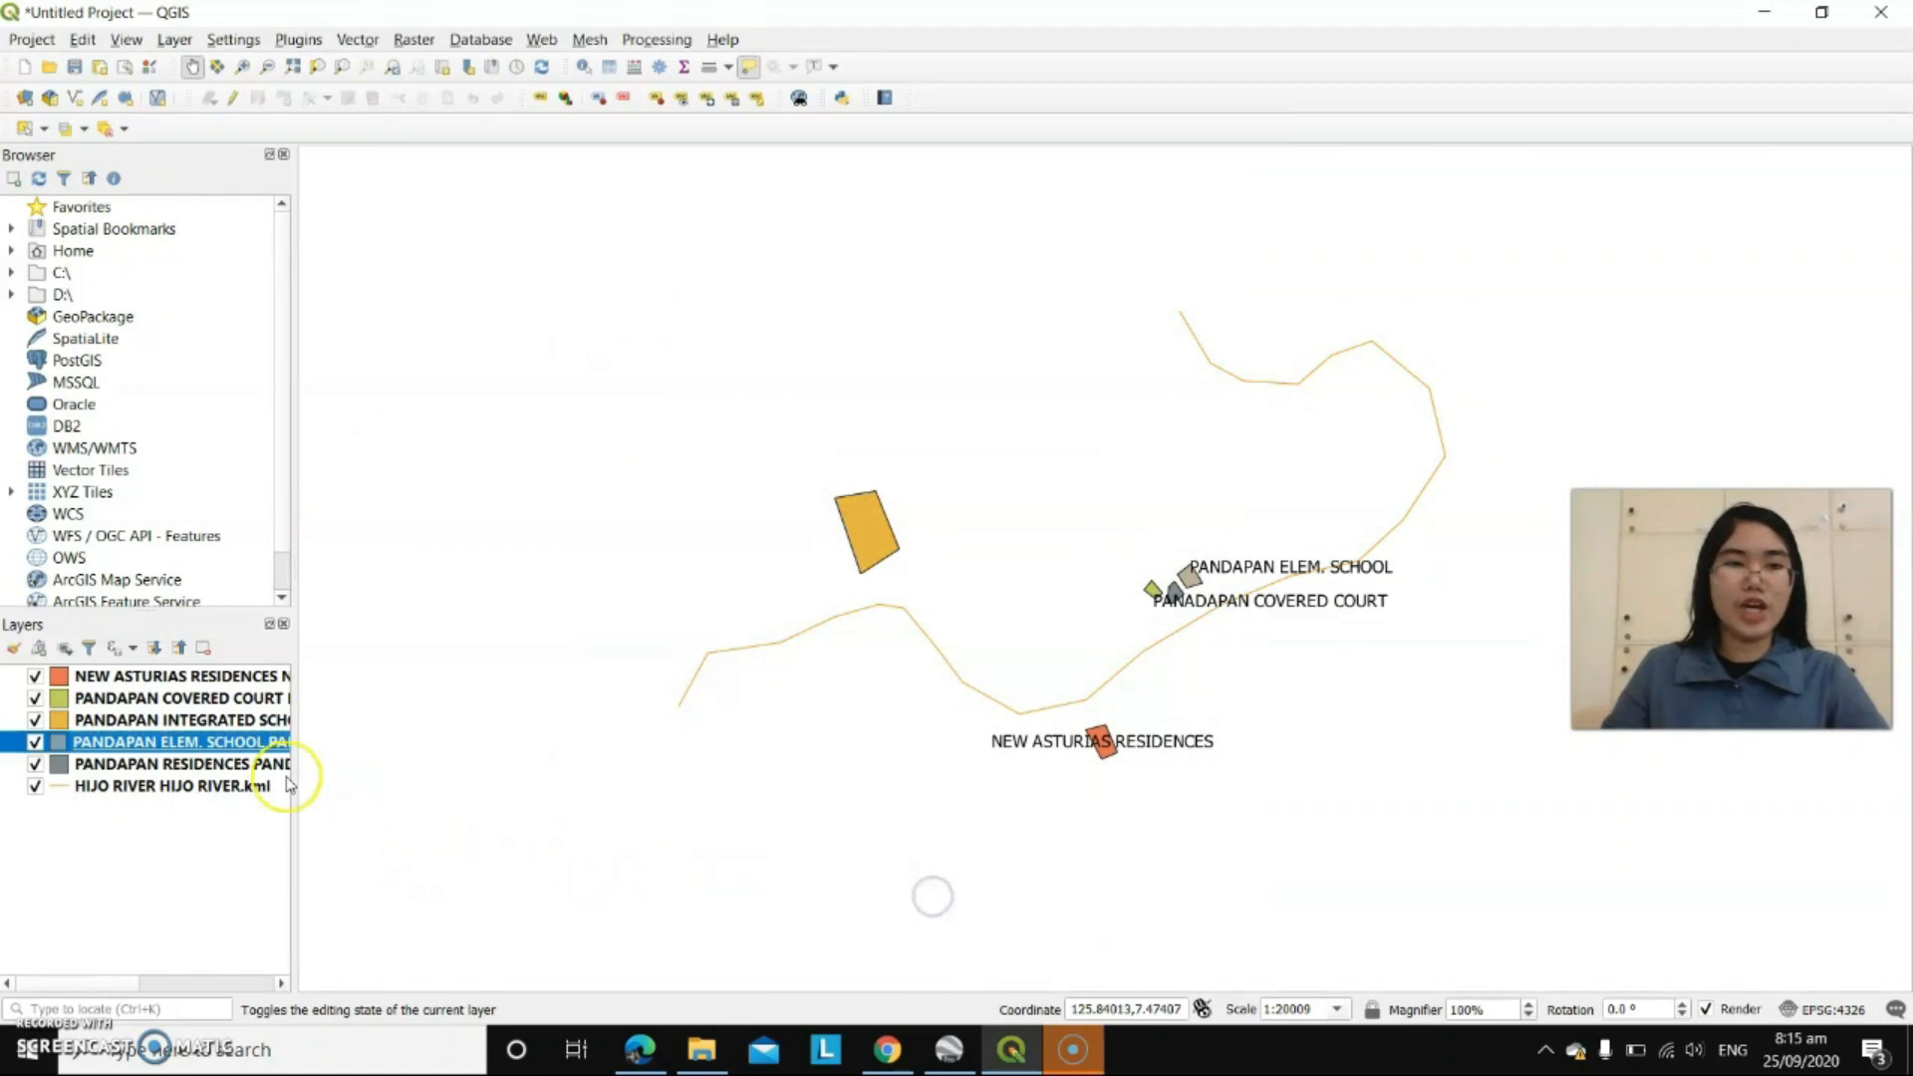
- Turn on Single Labels for the PANDAPAN RESIDENCES layer and apply them to the map
click(200, 765)
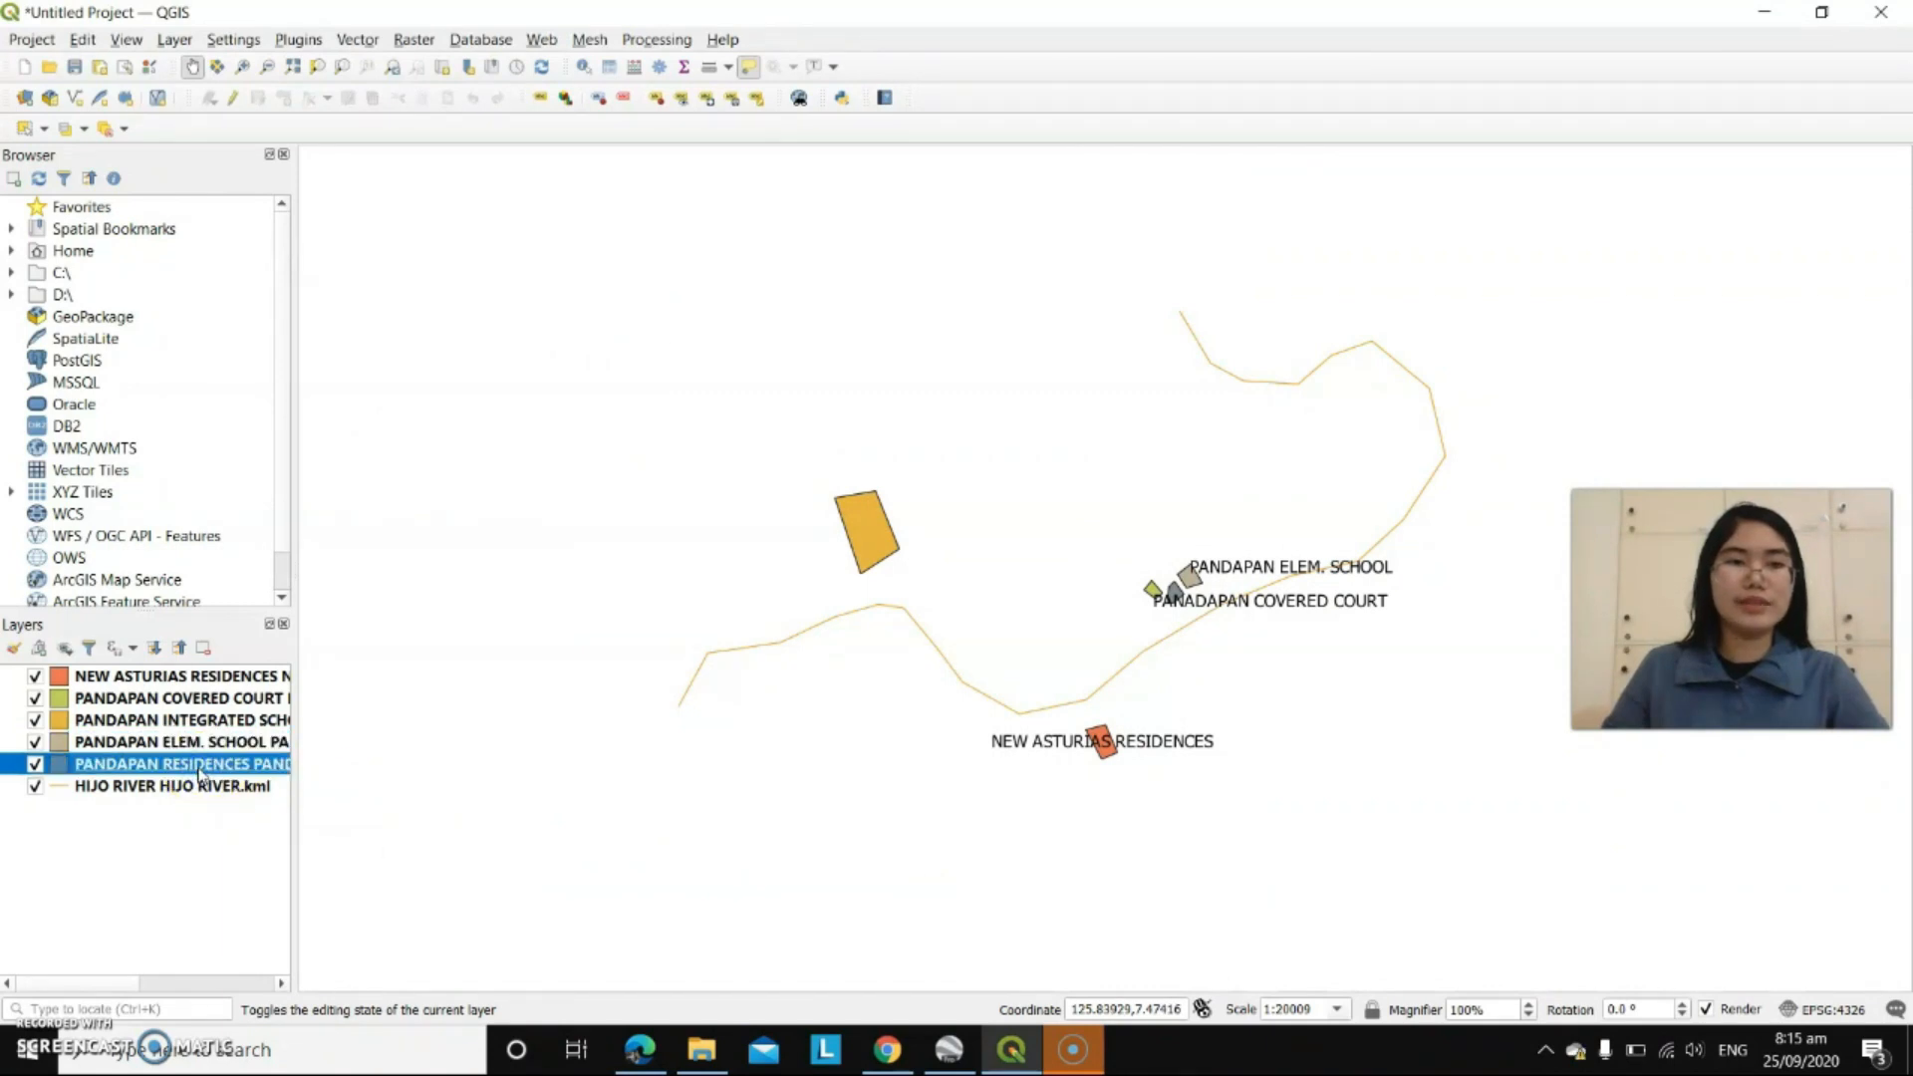
right_click(200, 770)
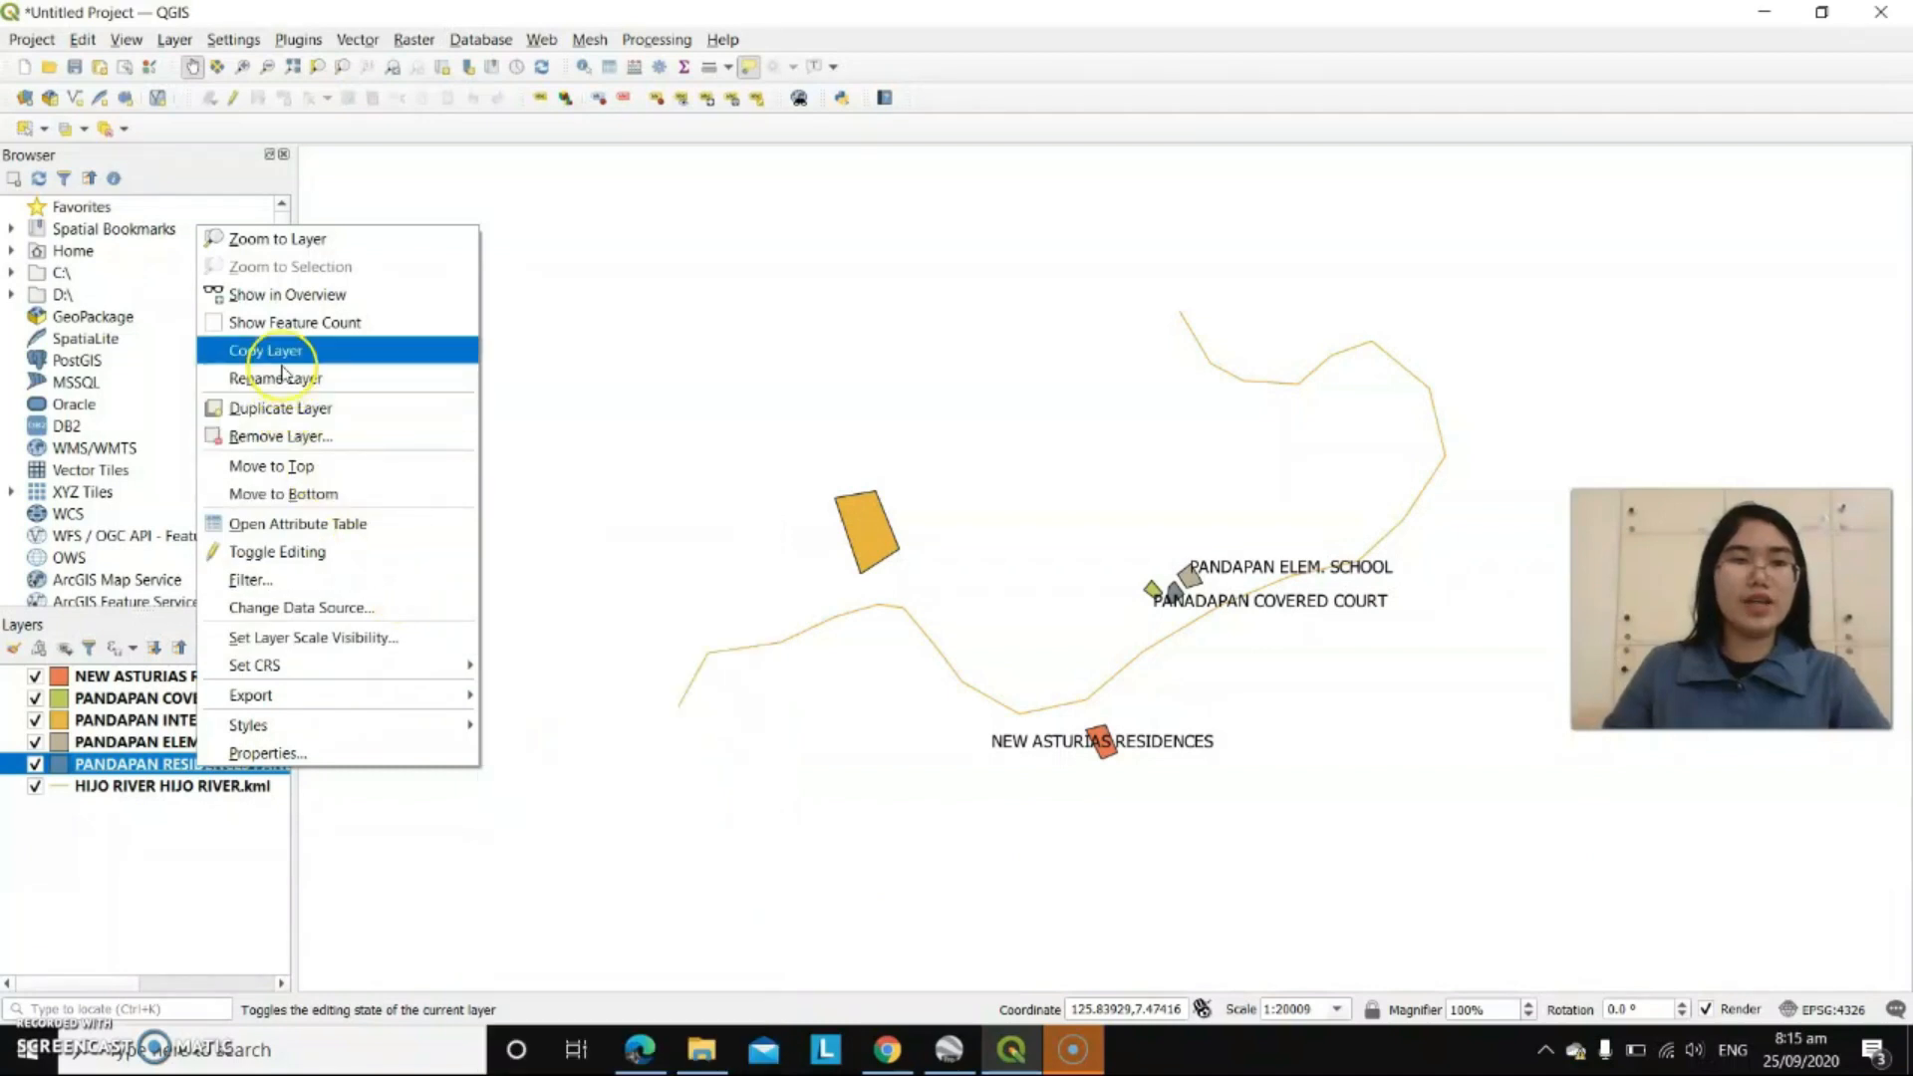
click(286, 755)
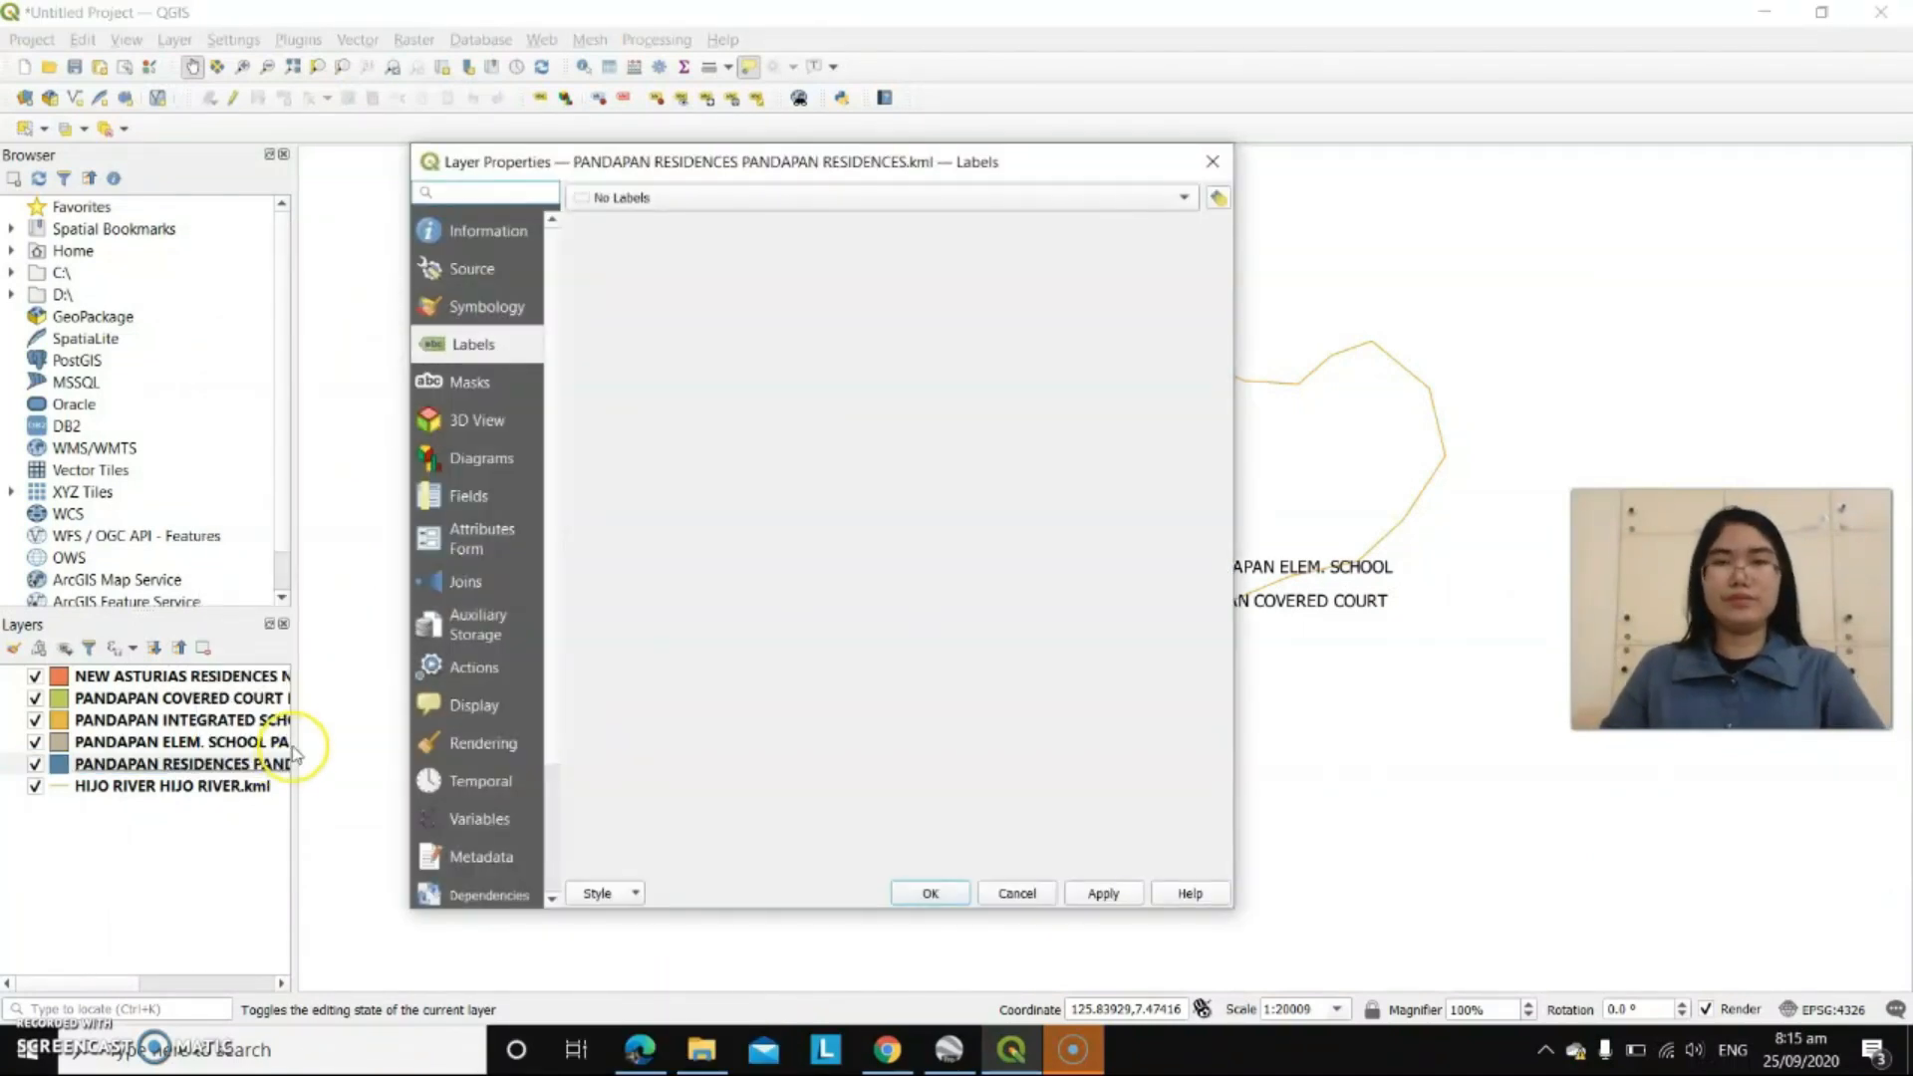
click(618, 200)
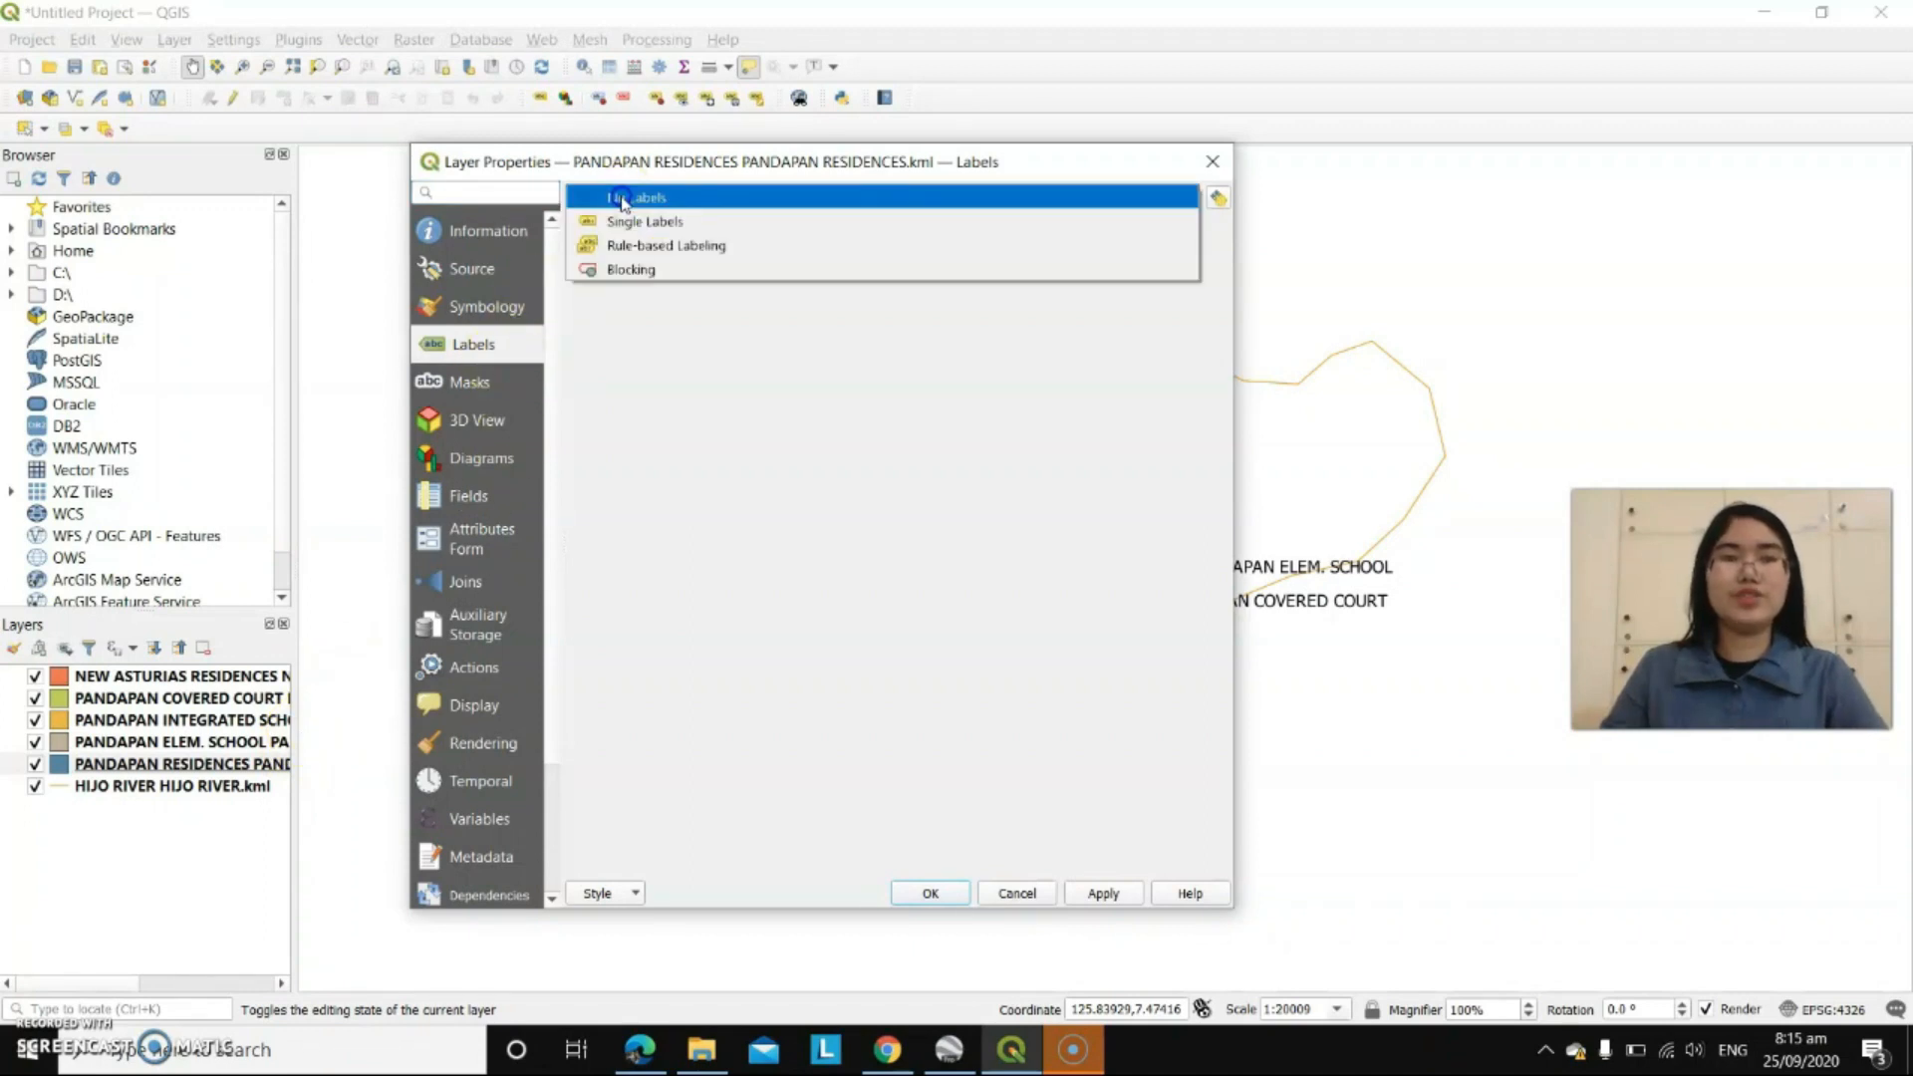
click(623, 220)
click(1103, 890)
click(930, 892)
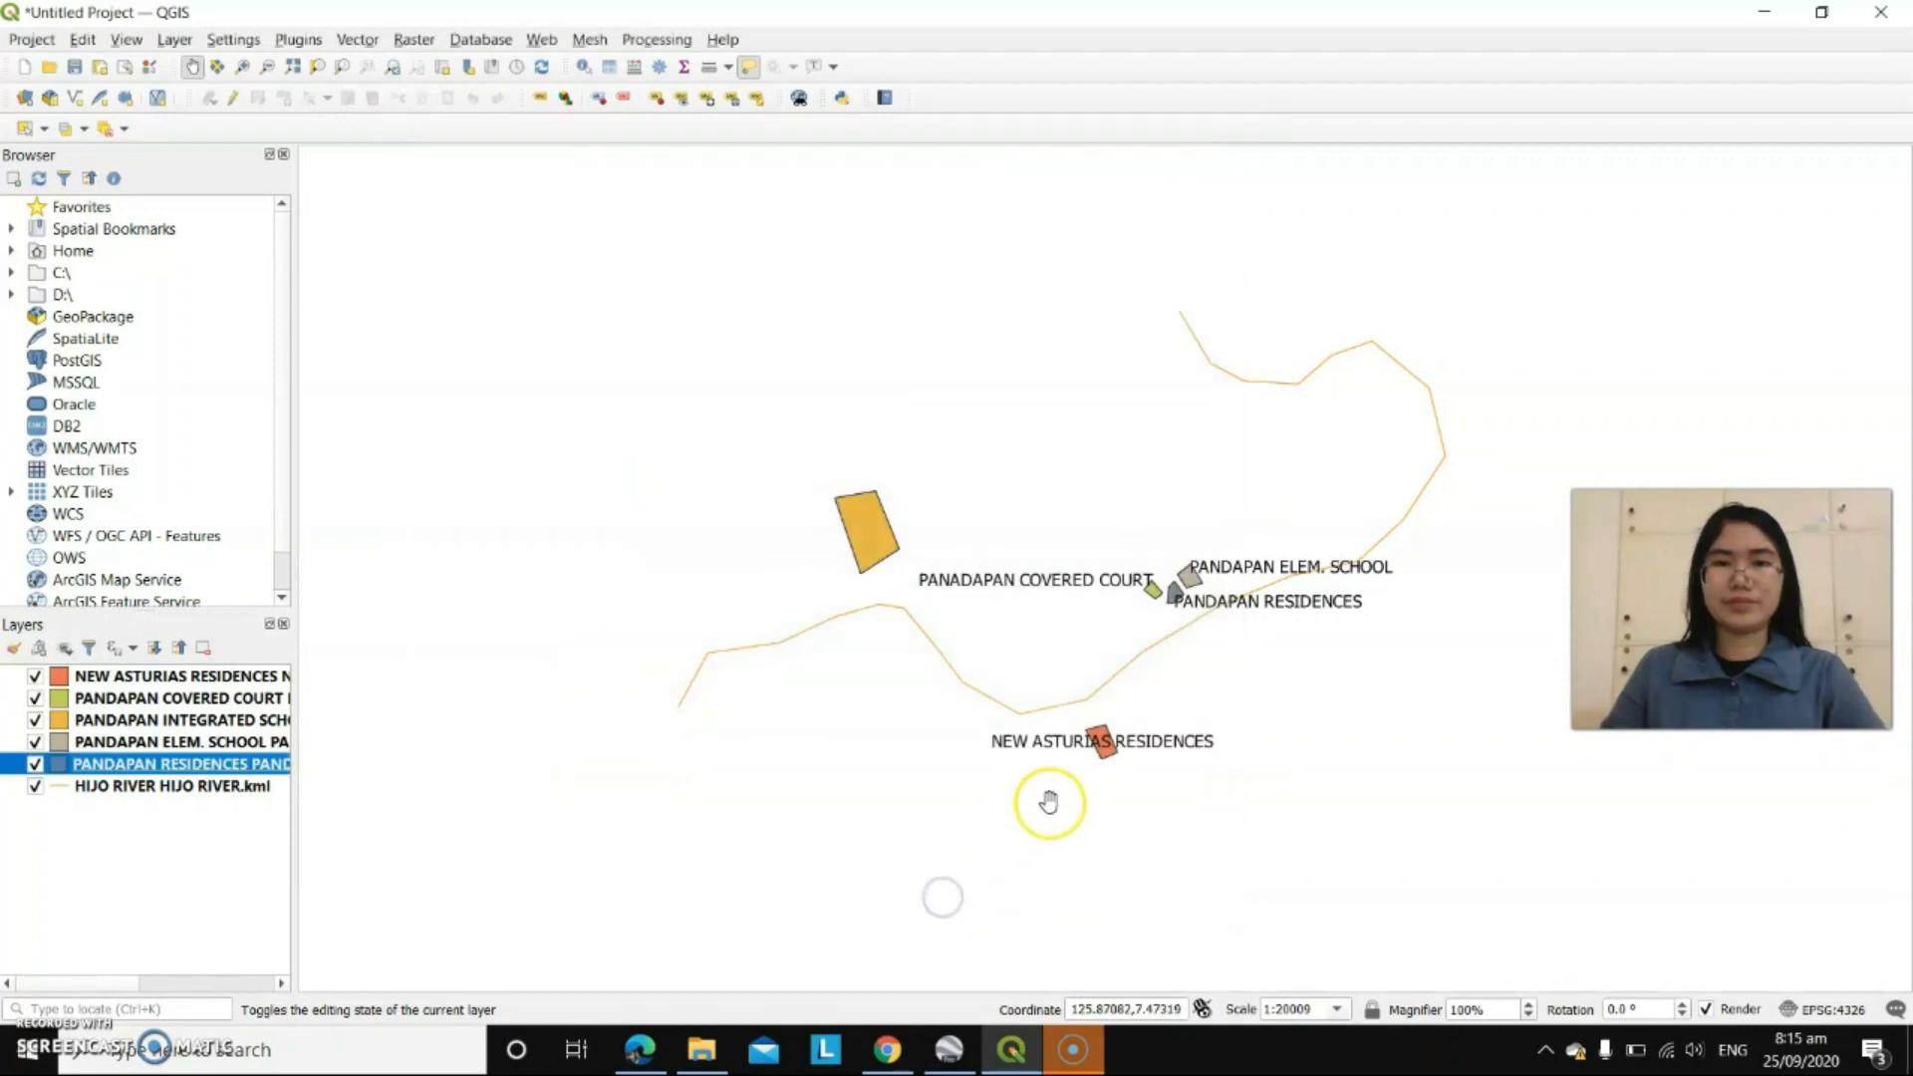
- Turn on Single Labels using the Name field for the HIJO RIVER layer and apply them to the map
click(171, 792)
right_click(171, 792)
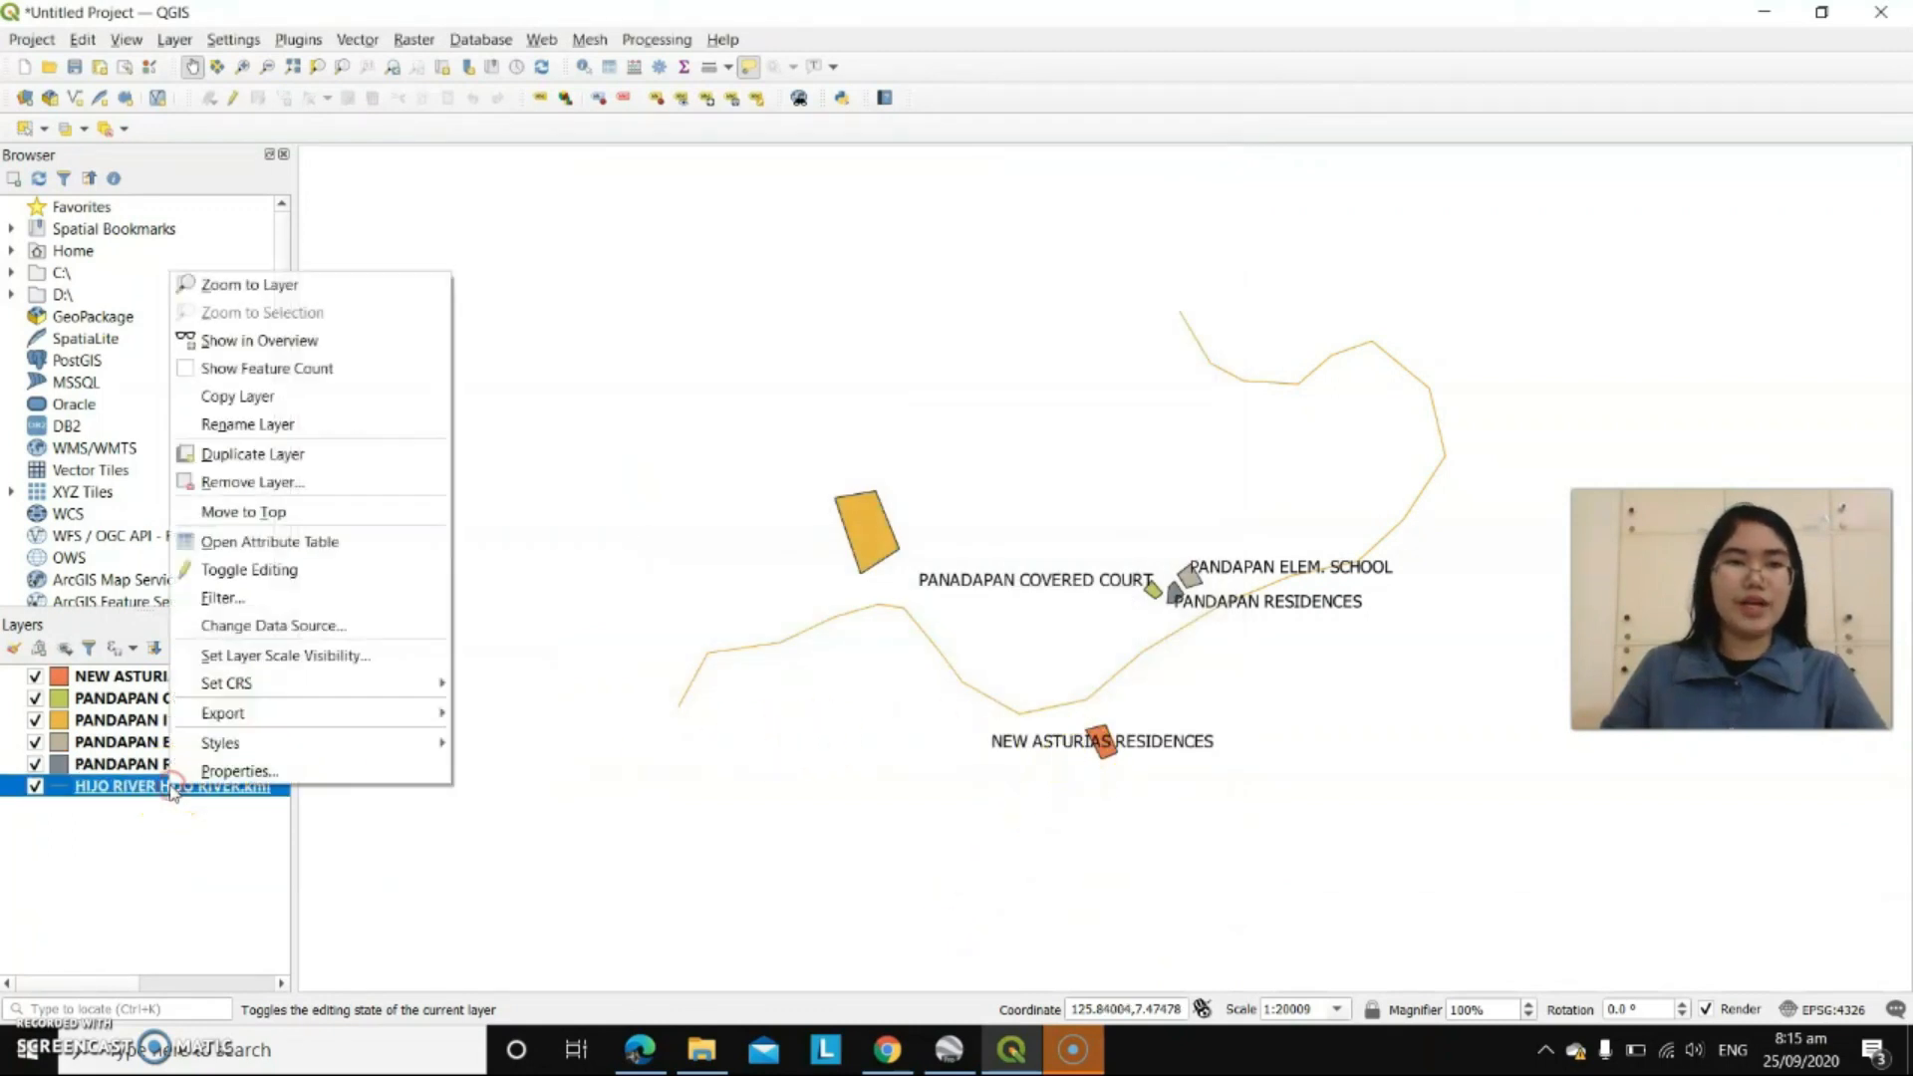
click(228, 771)
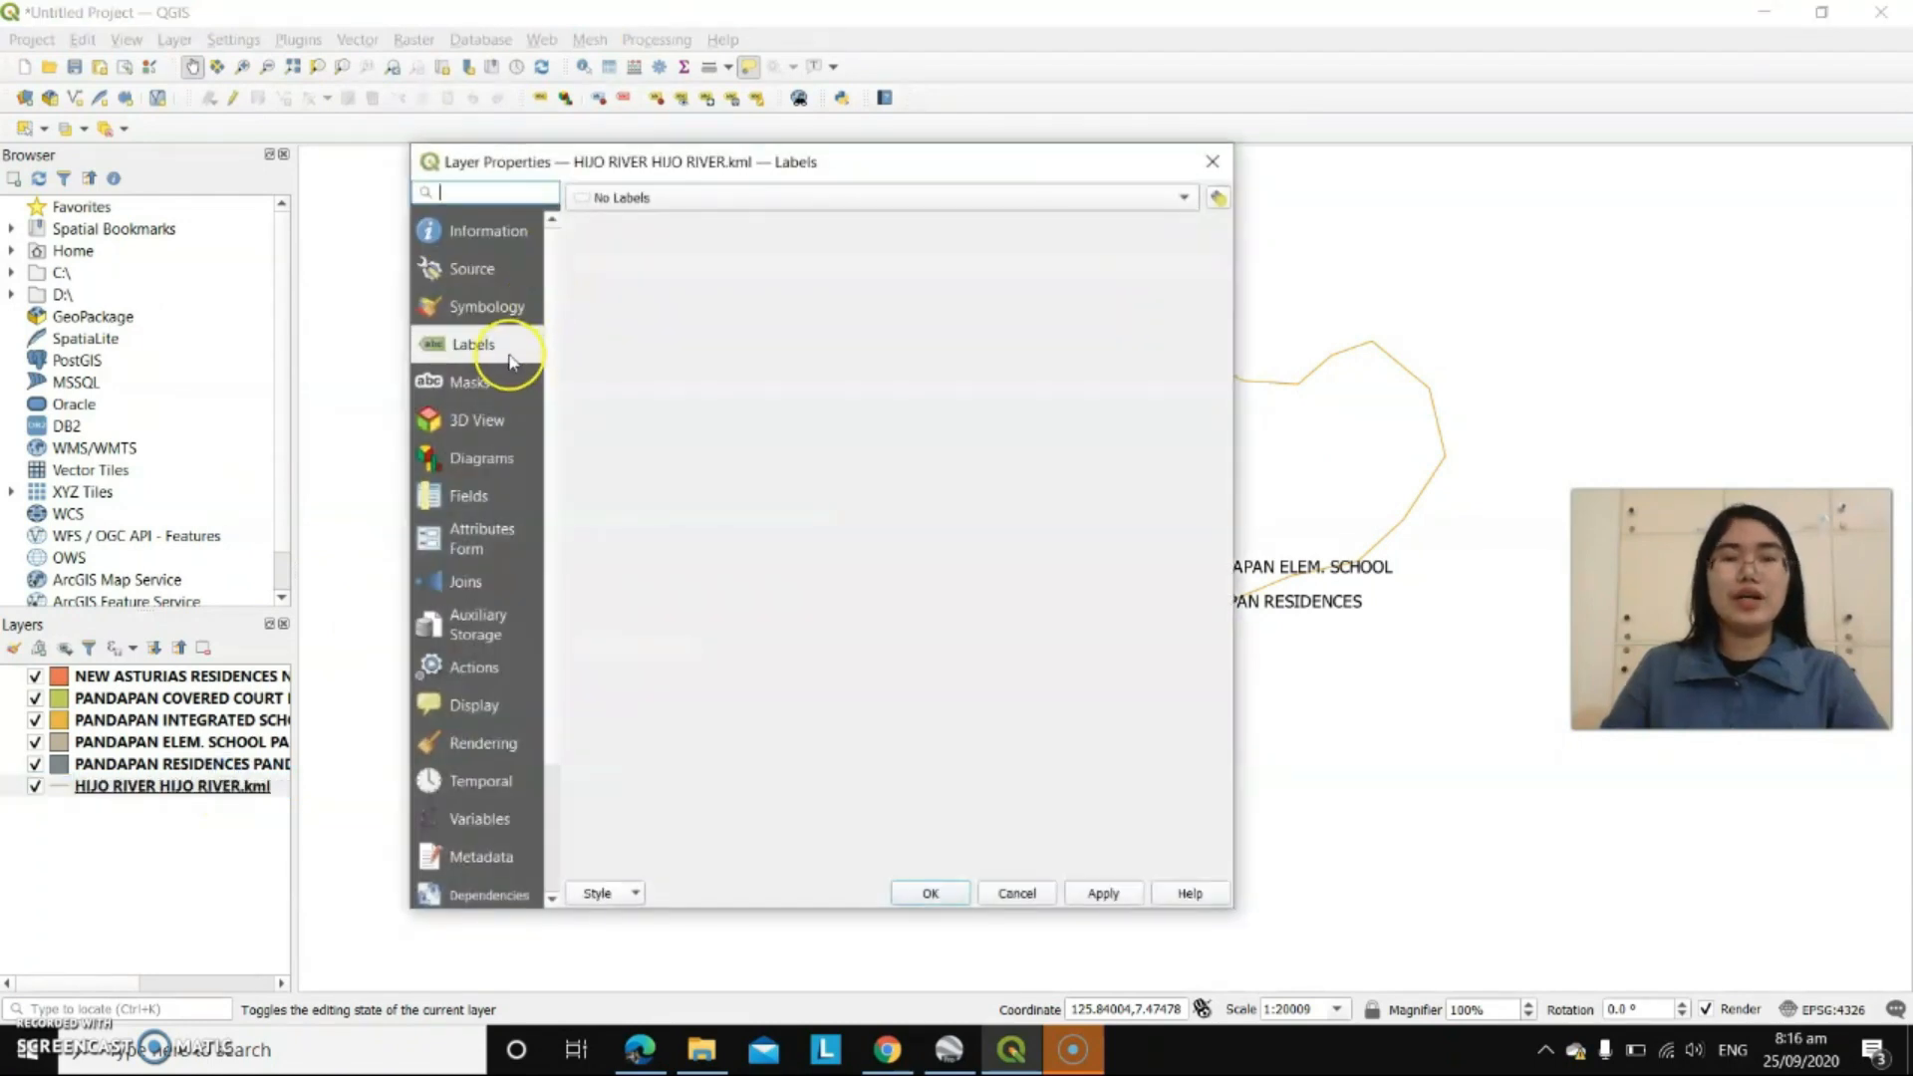
click(690, 198)
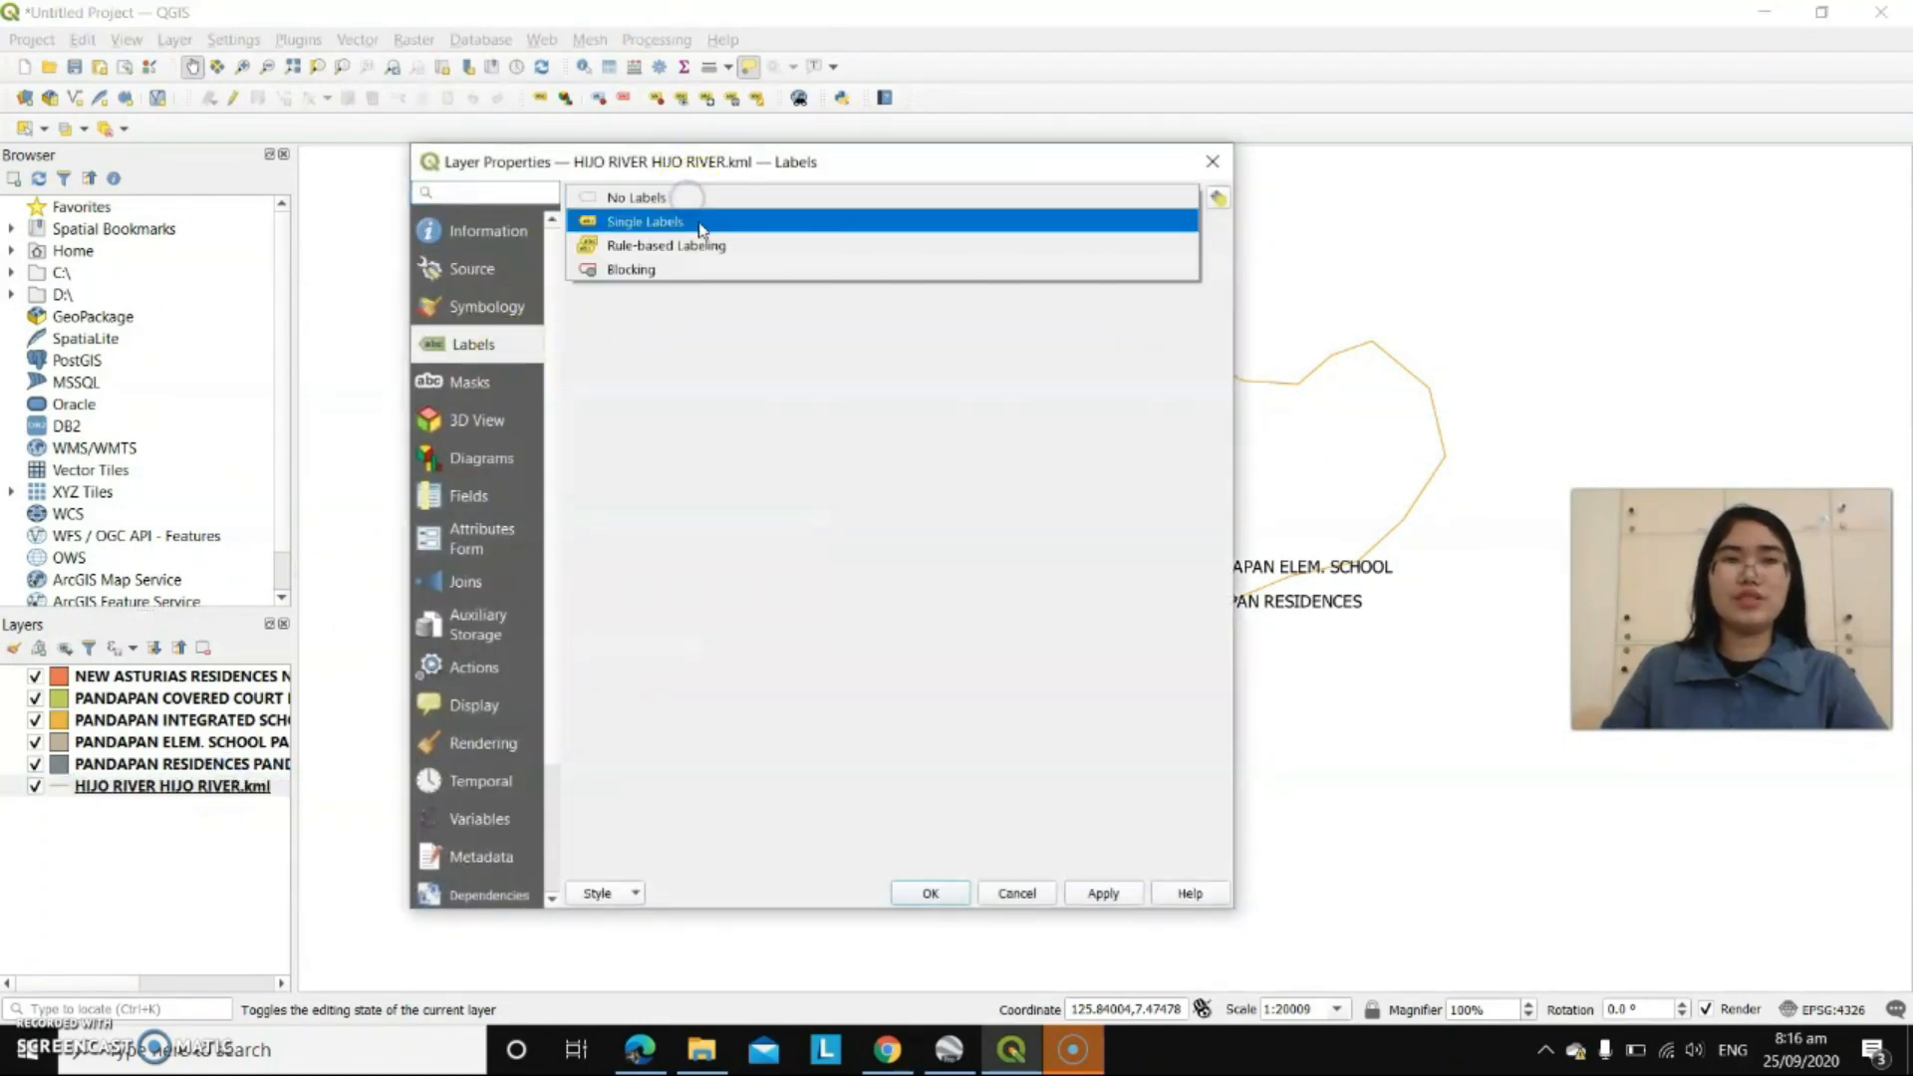
click(695, 227)
click(1113, 894)
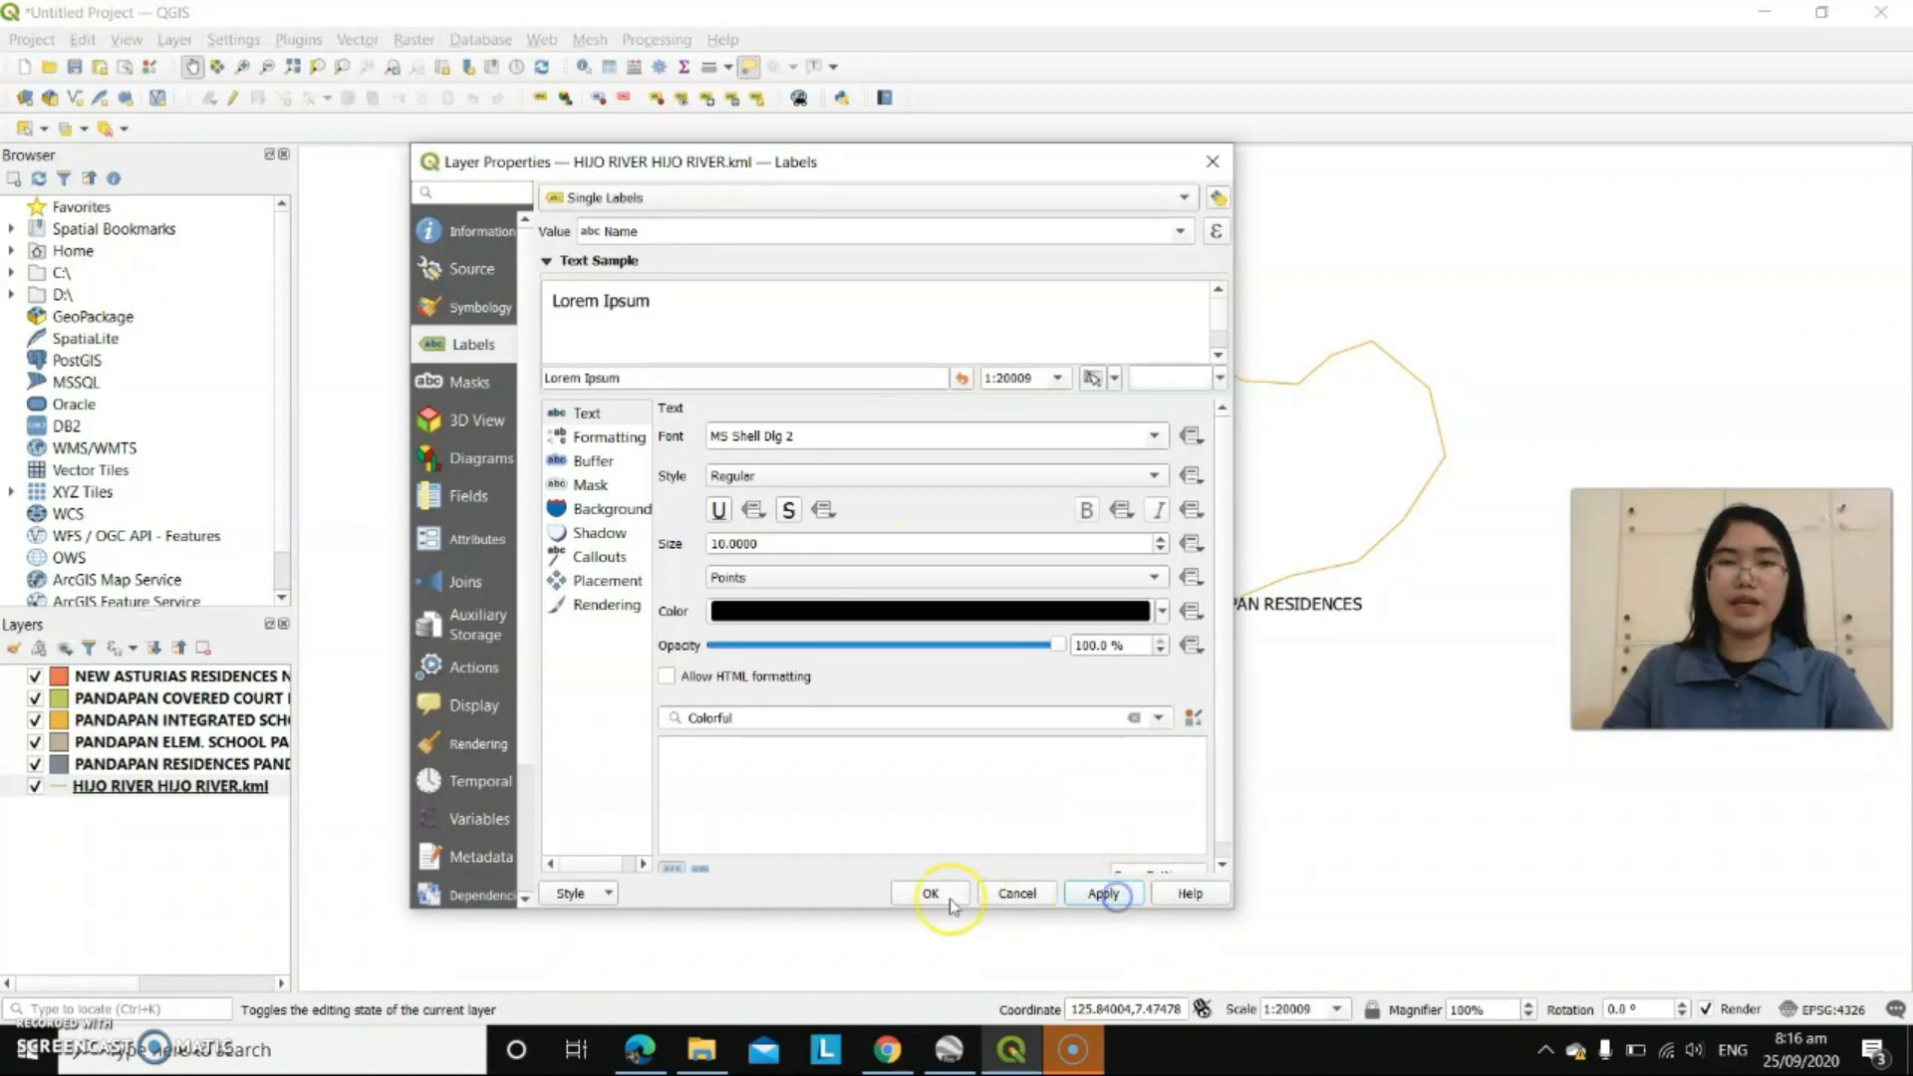
click(933, 892)
scroll(1229, 617, down, 1)
scroll(1205, 624, up, 1)
drag(1066, 625, 936, 593)
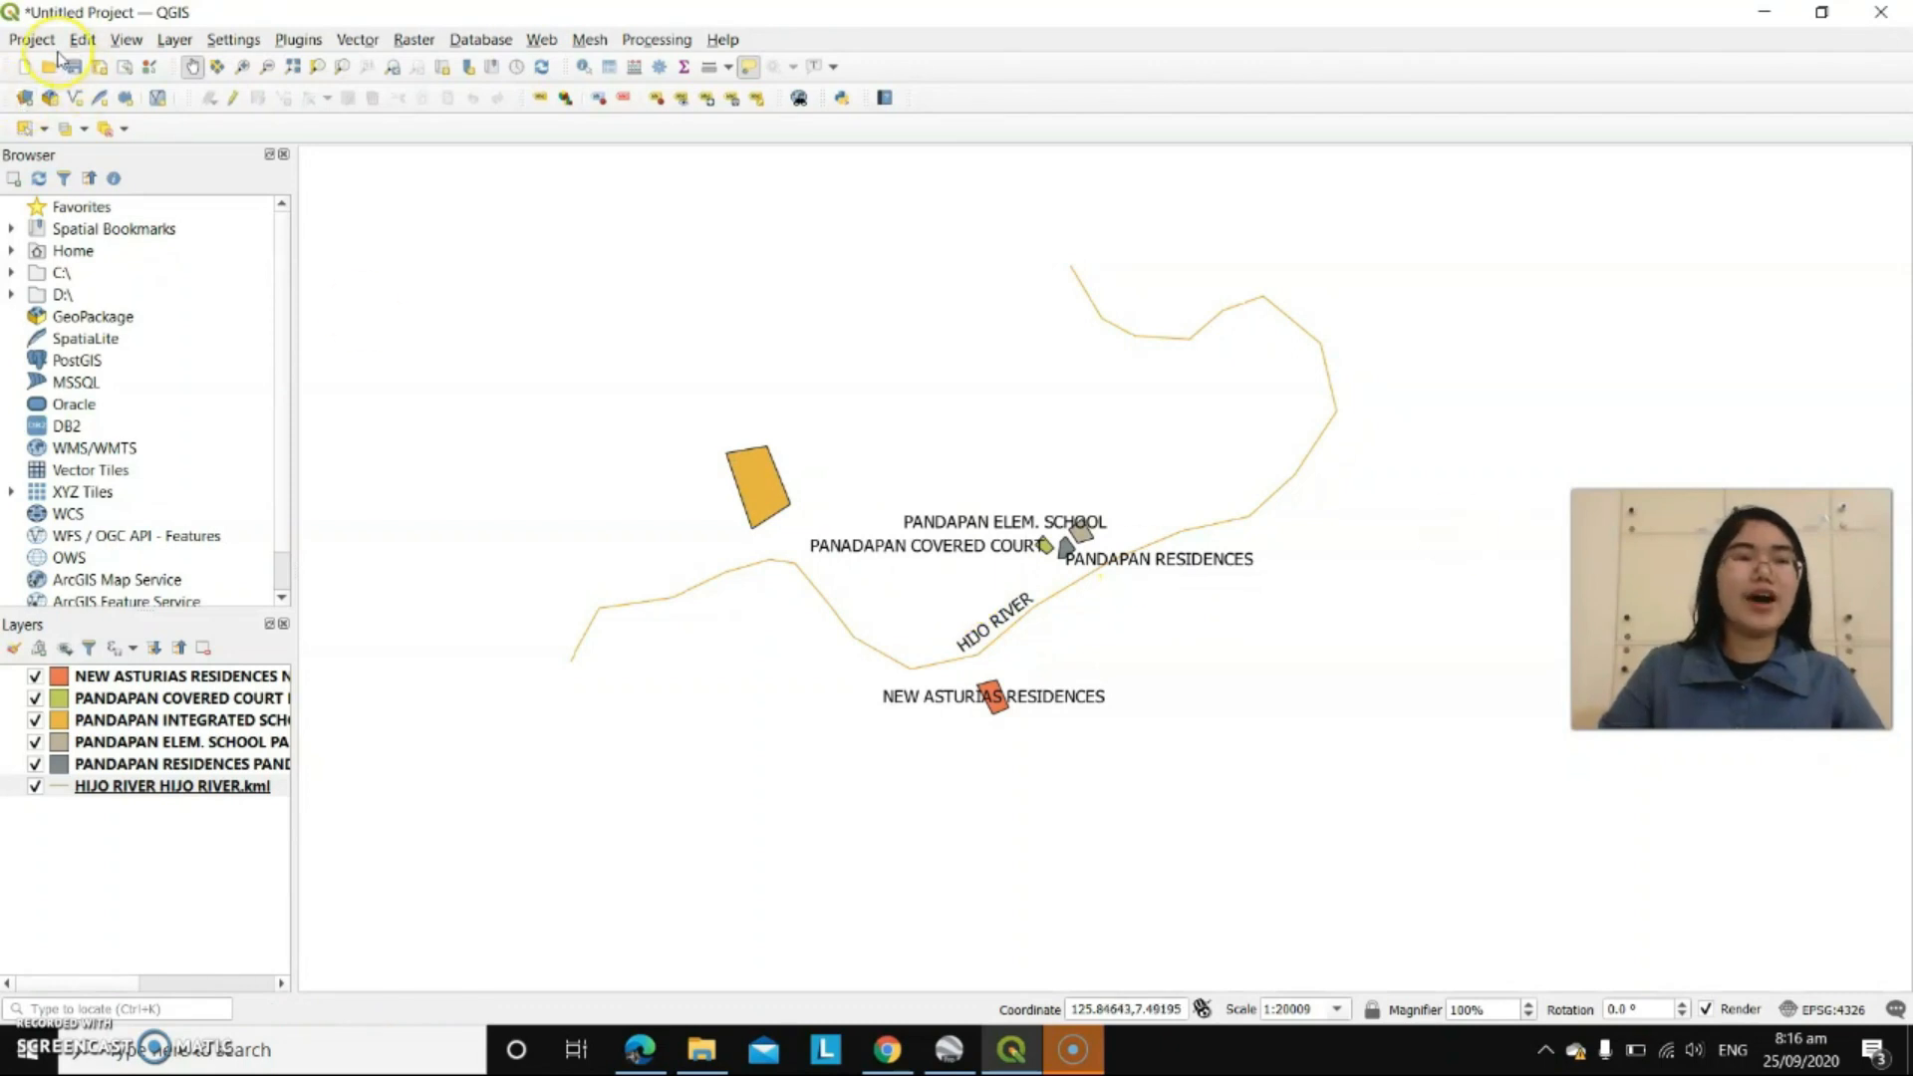
- Create a new print layout, leaving its title empty so one is generated automatically
click(36, 39)
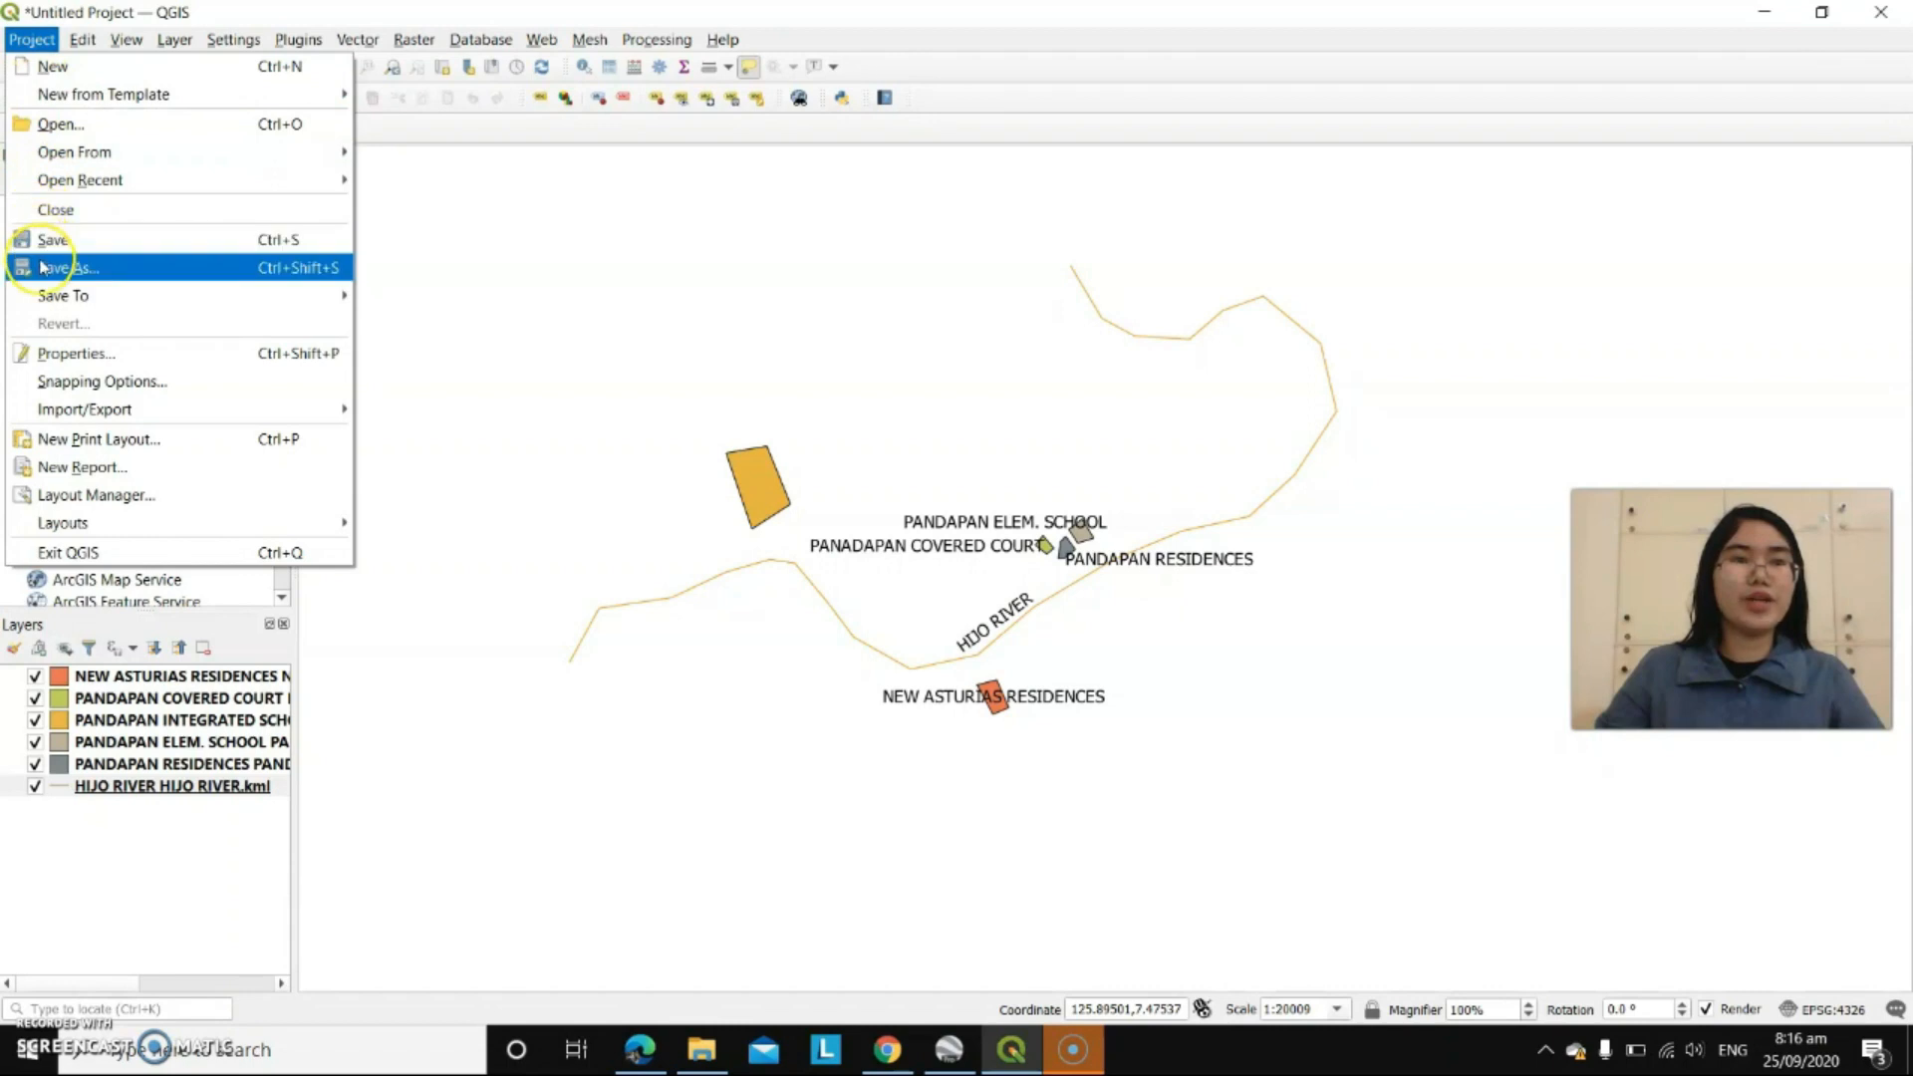
click(66, 443)
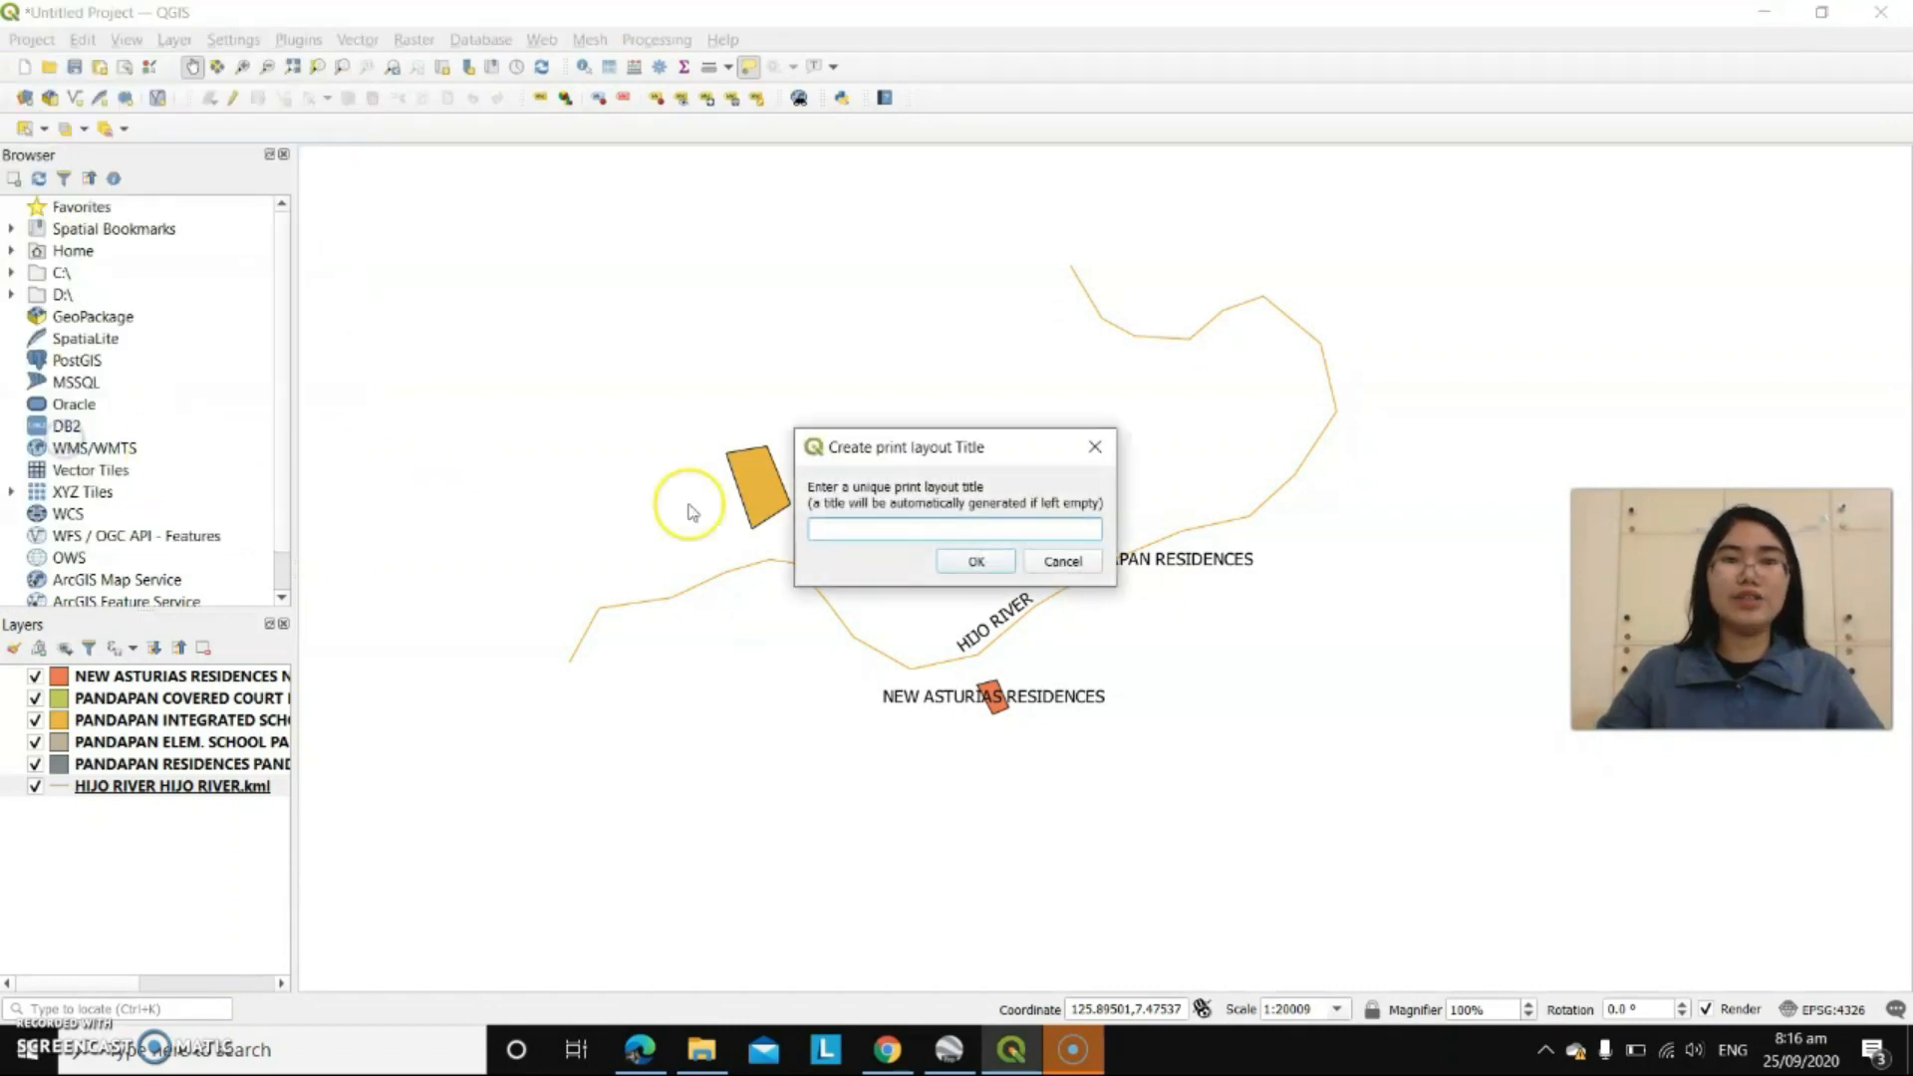
click(984, 564)
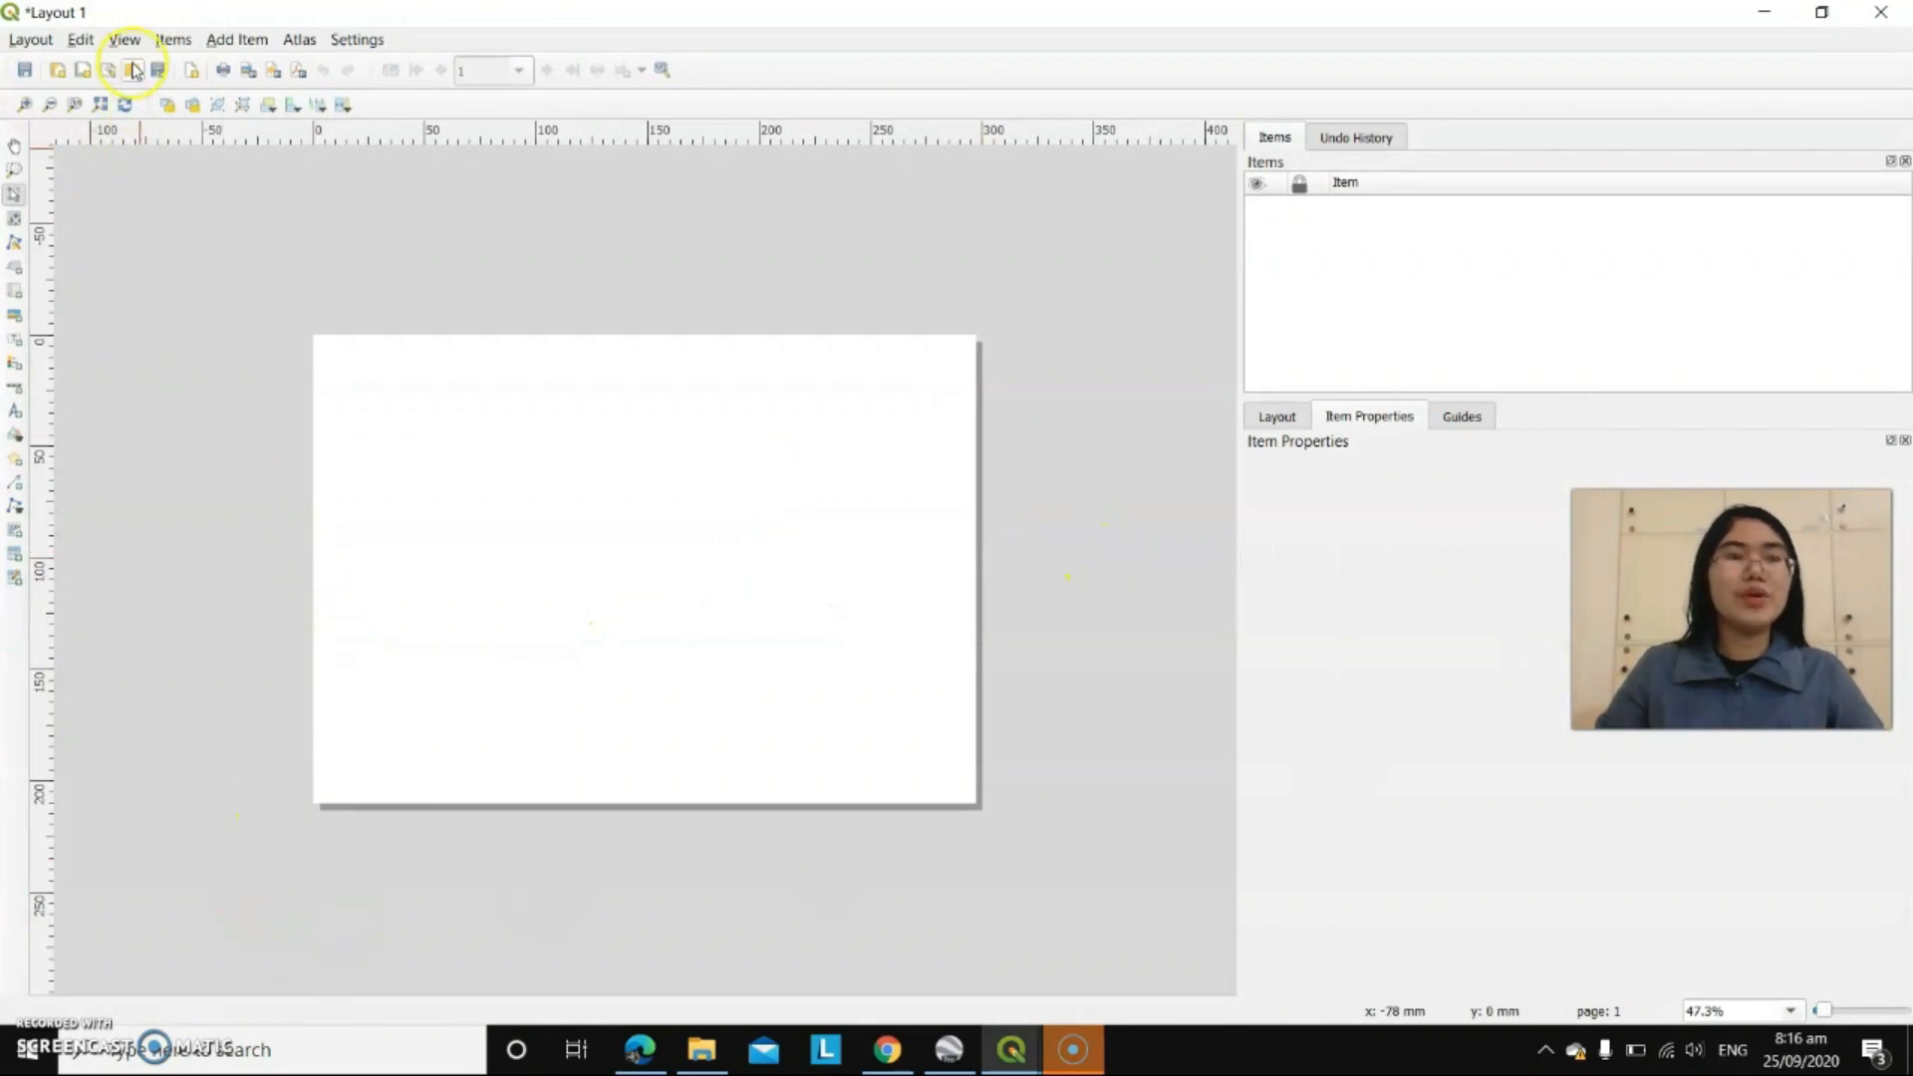
- Try a map across the middle of the layout page, widened towards the right edge, and cut it from the layout
click(246, 42)
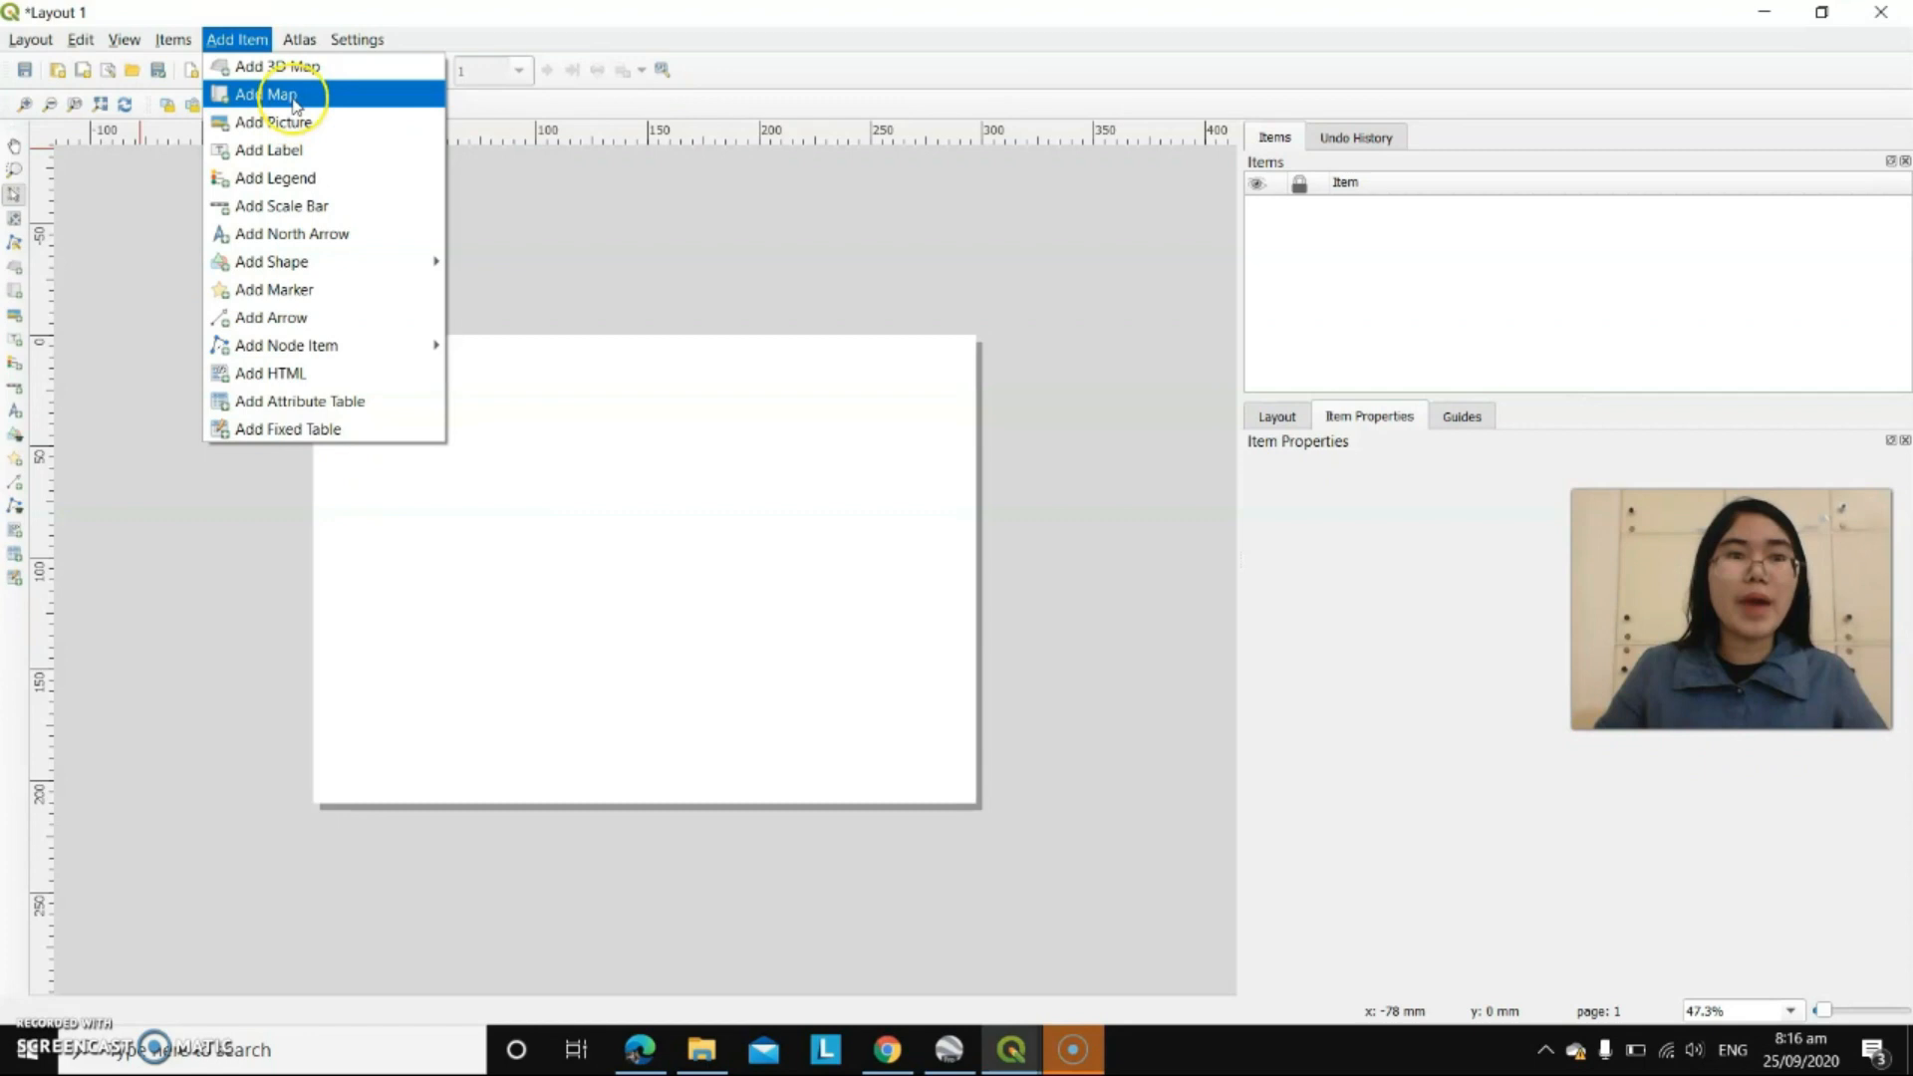
click(292, 96)
drag(362, 433, 895, 705)
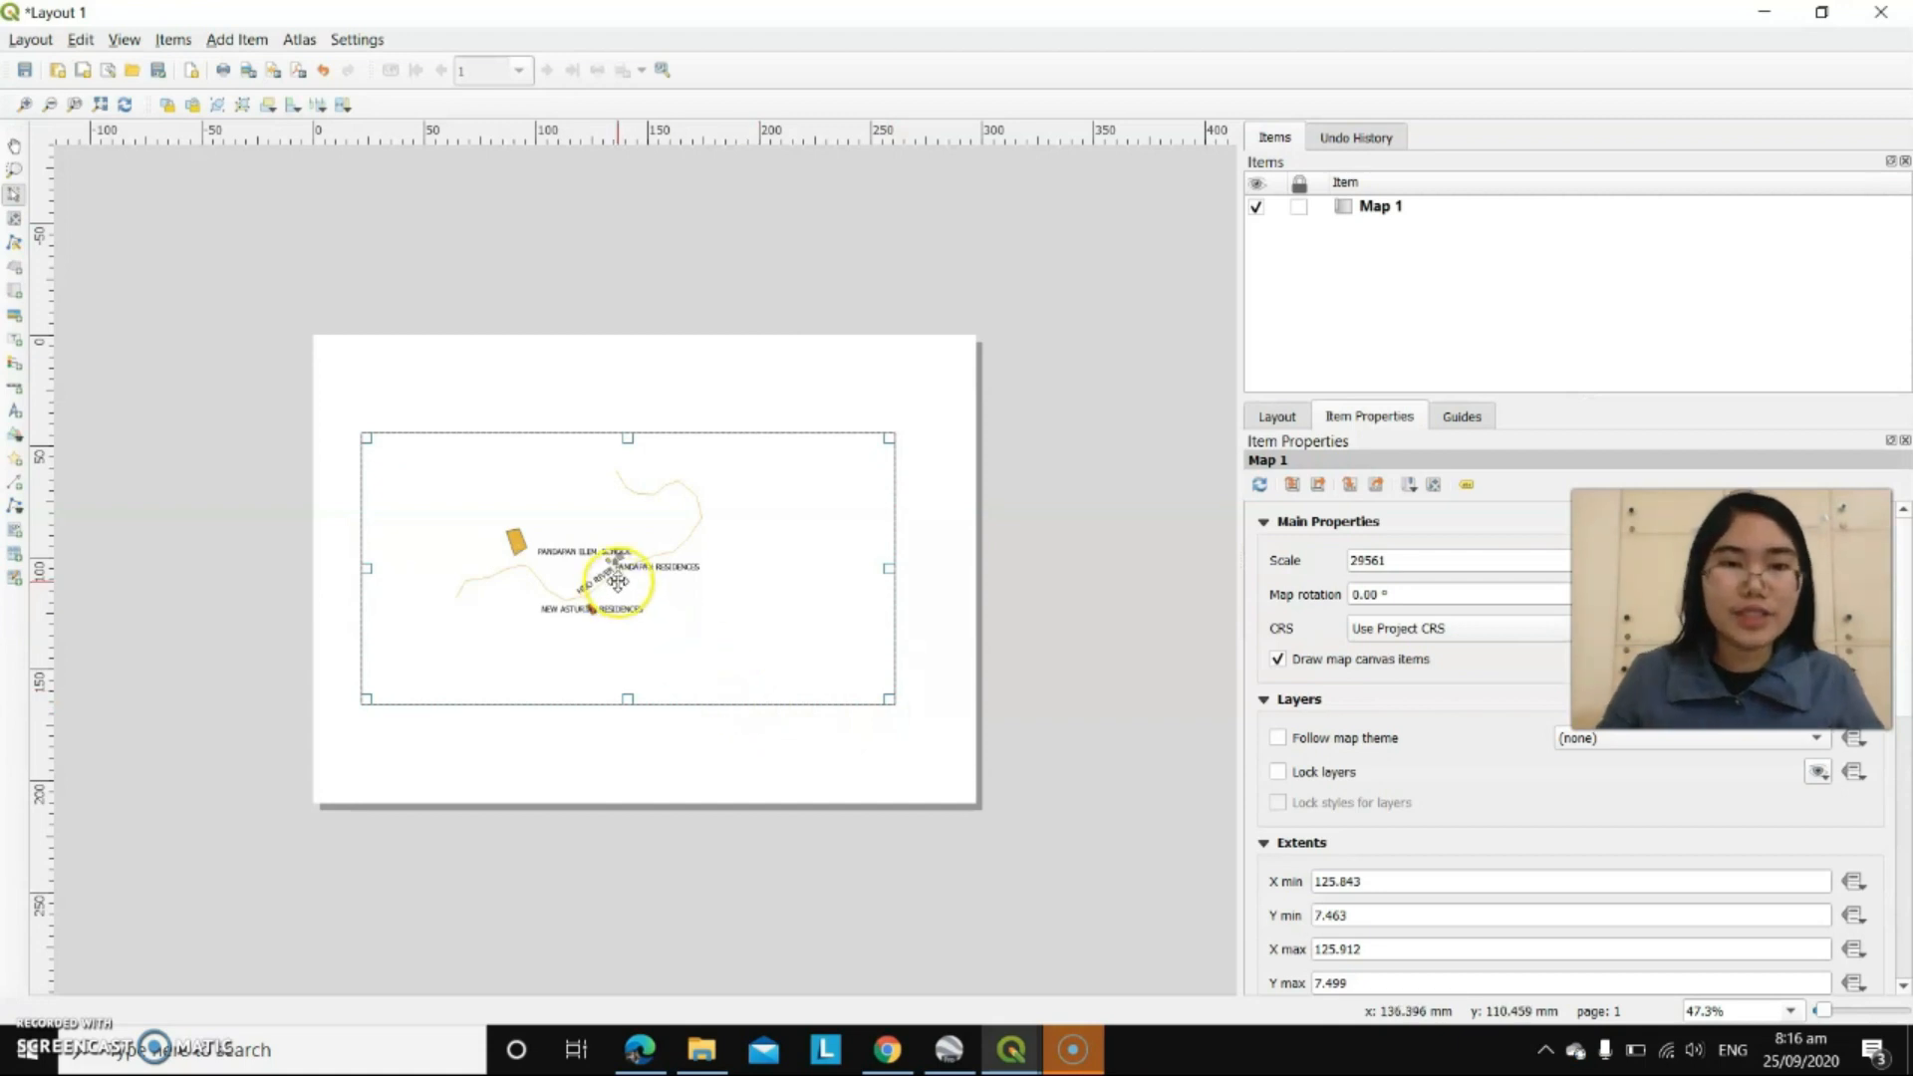
drag(888, 569, 960, 572)
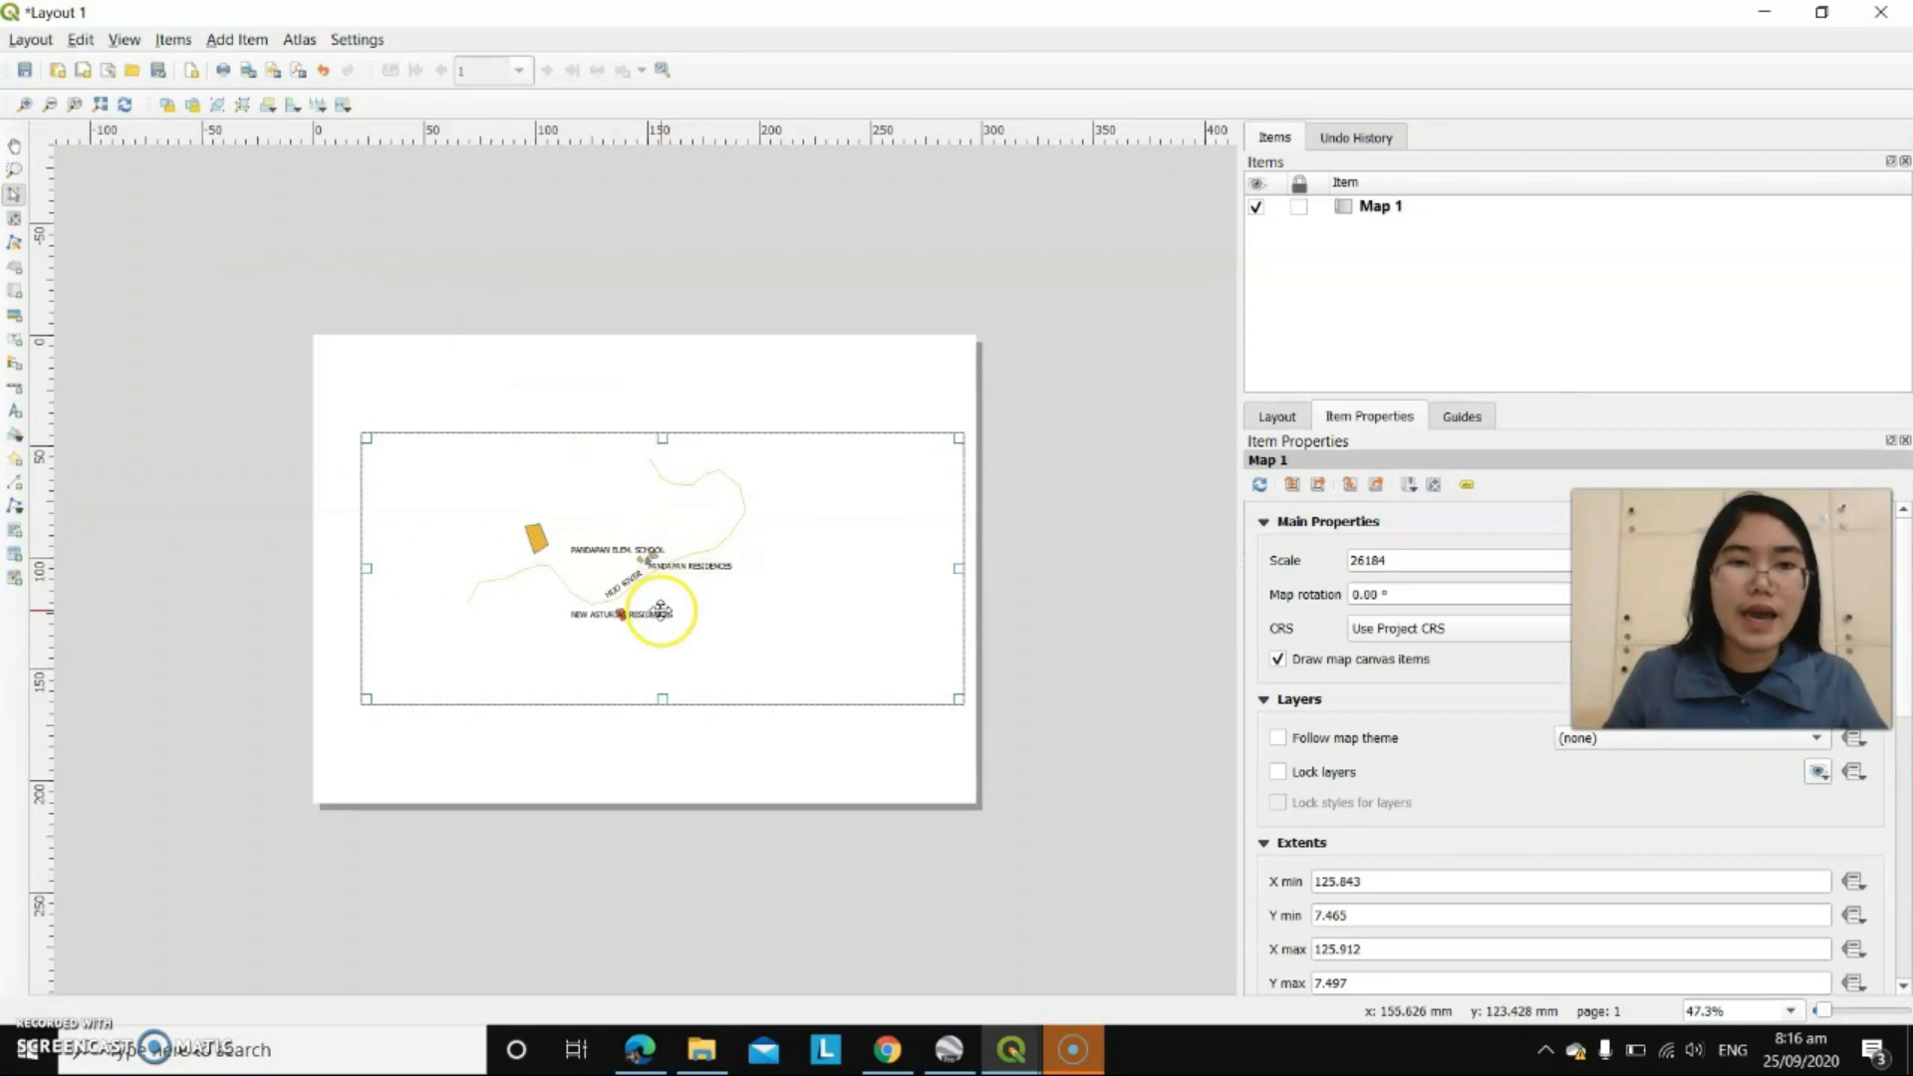
right_click(687, 558)
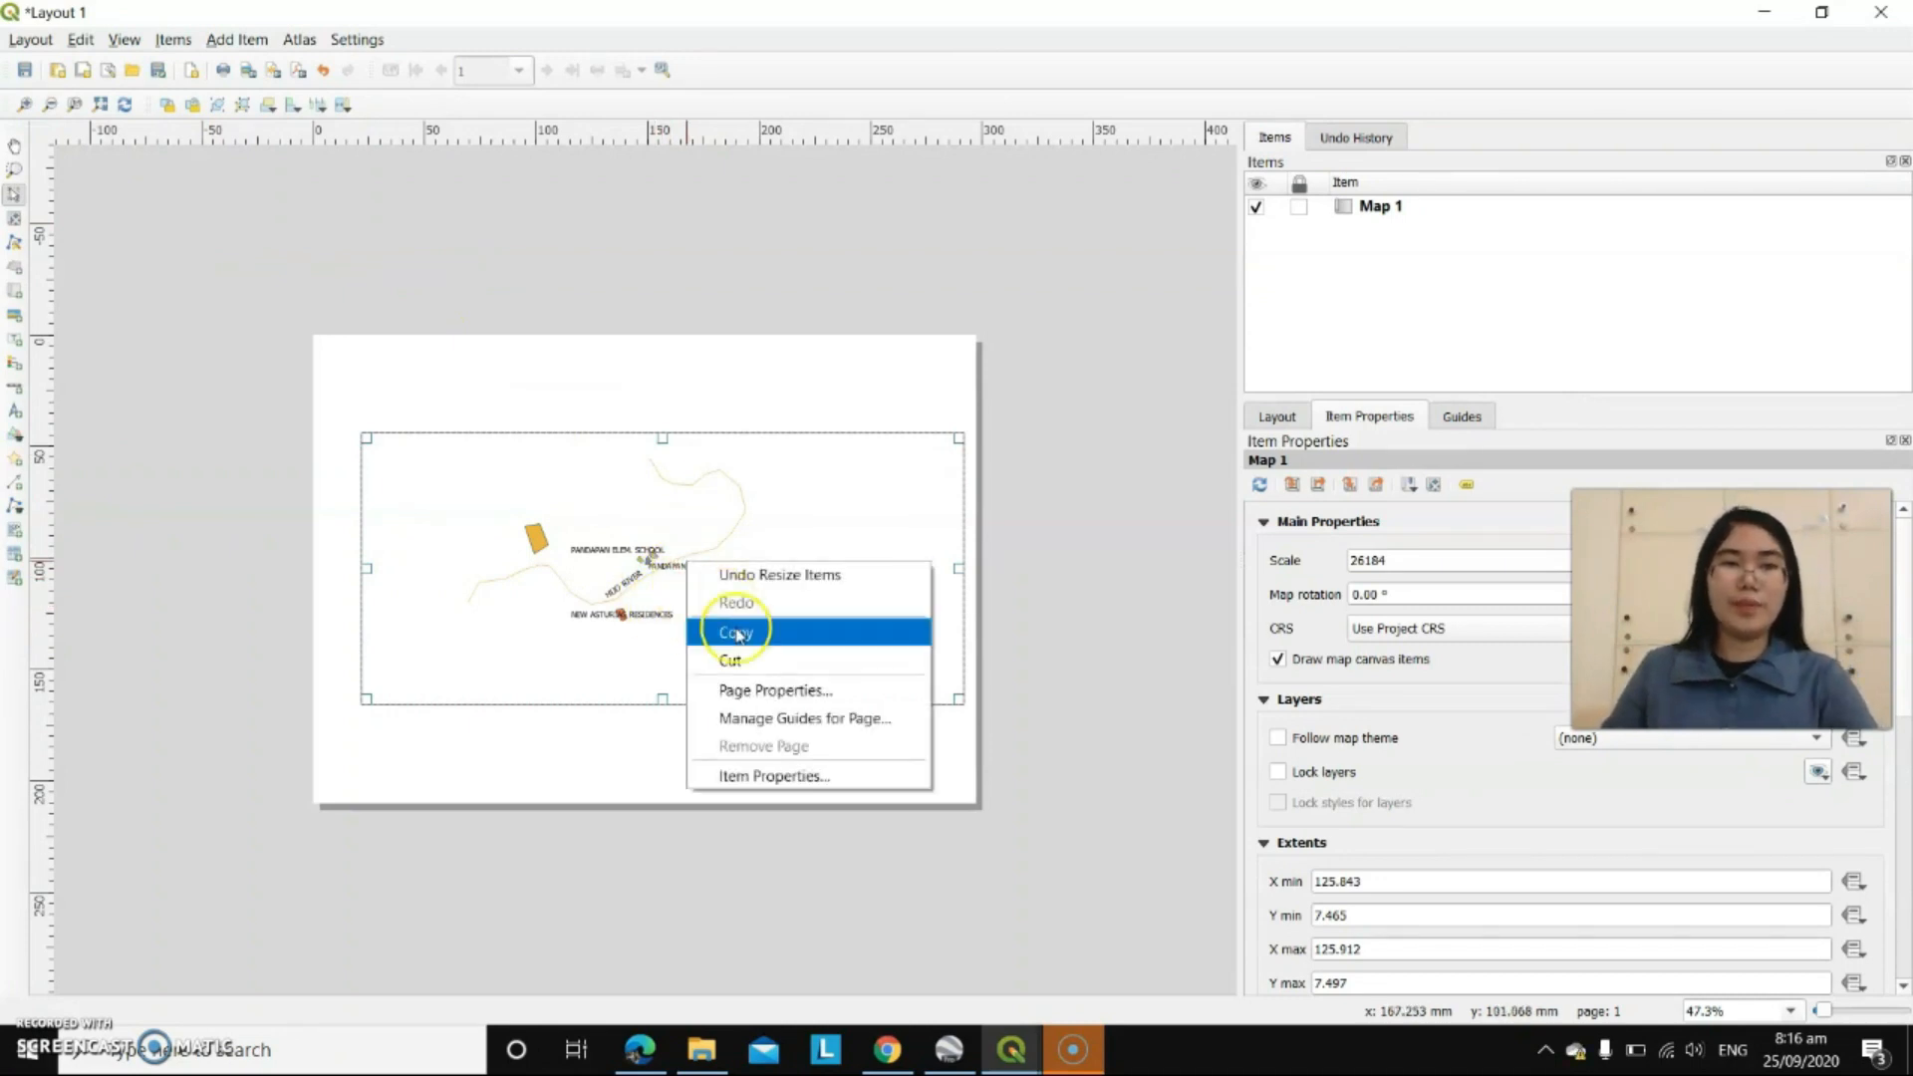
click(747, 661)
- Back in the main project window, turn on Single Labels using the Name field for the PANDAPAN INTEGRATED SCHOOL layer
click(1008, 1049)
click(928, 974)
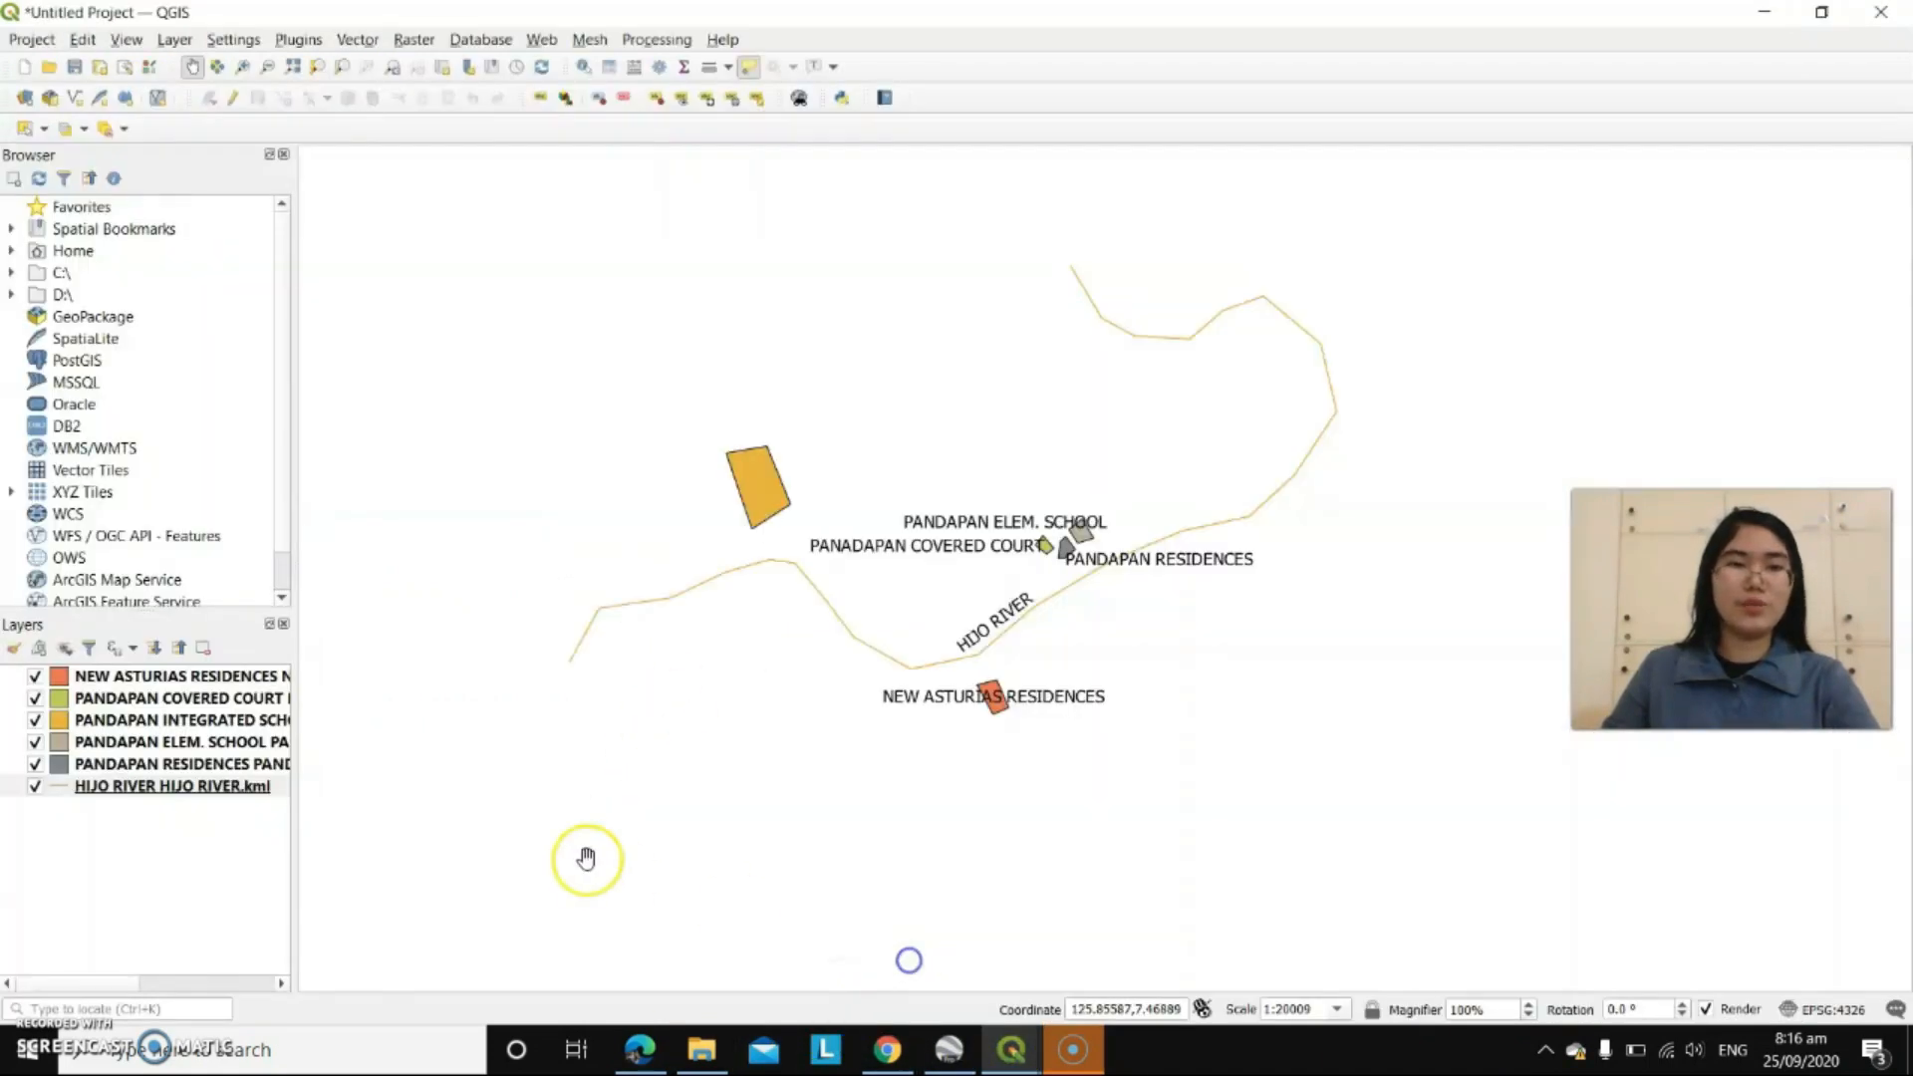
click(178, 721)
right_click(182, 724)
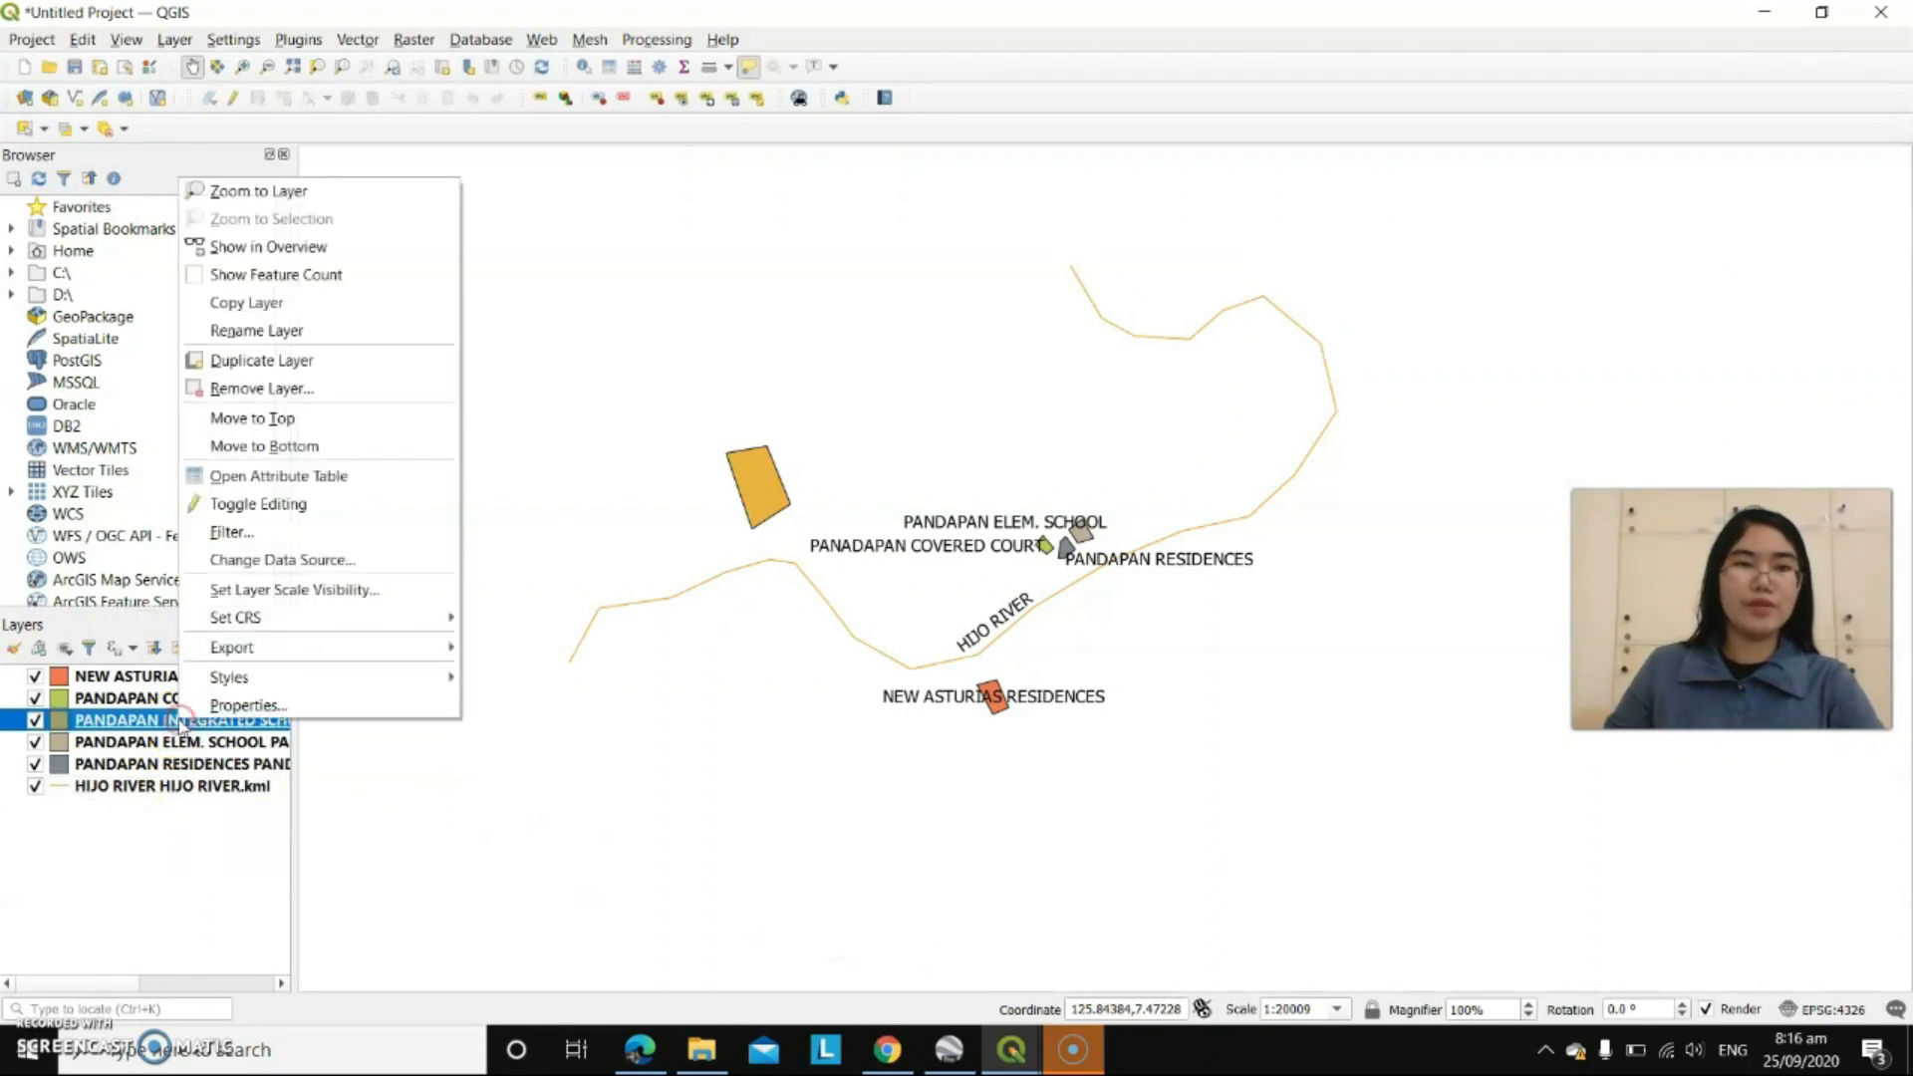
click(217, 704)
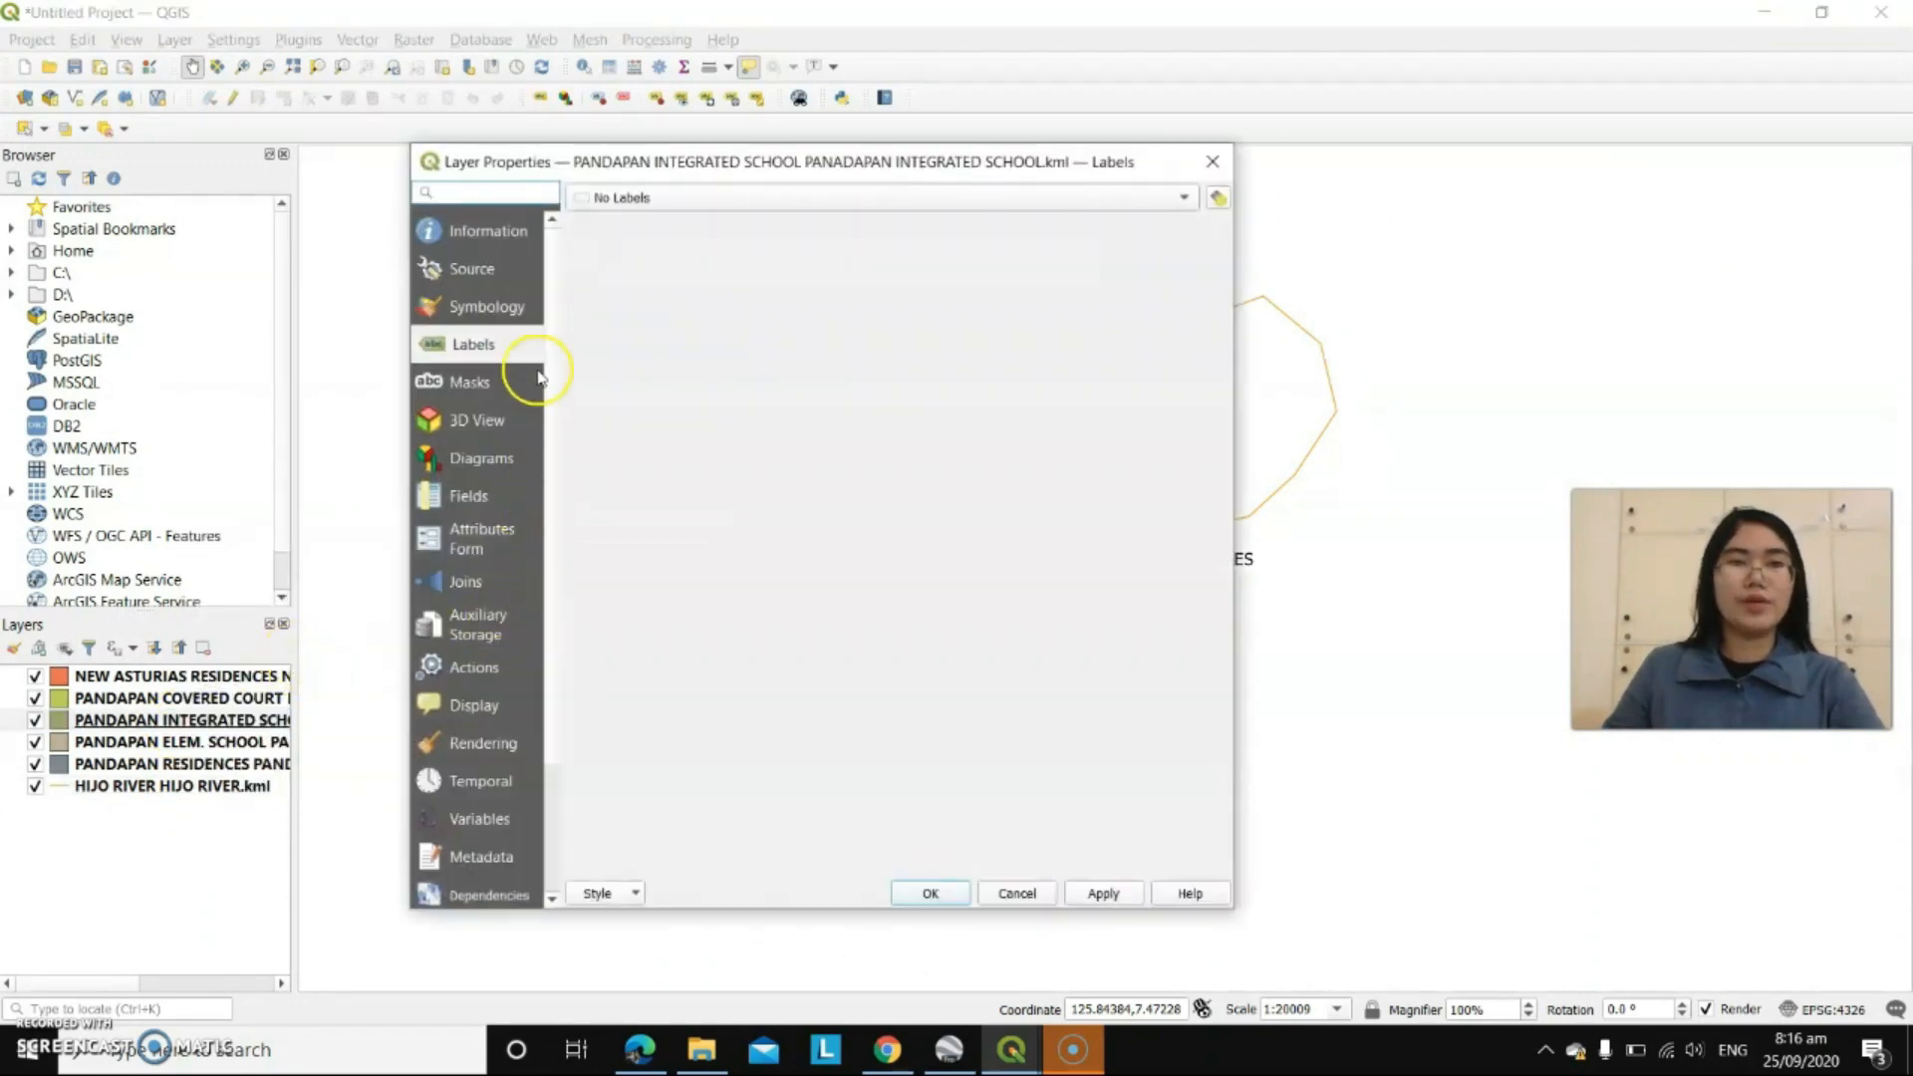
click(634, 197)
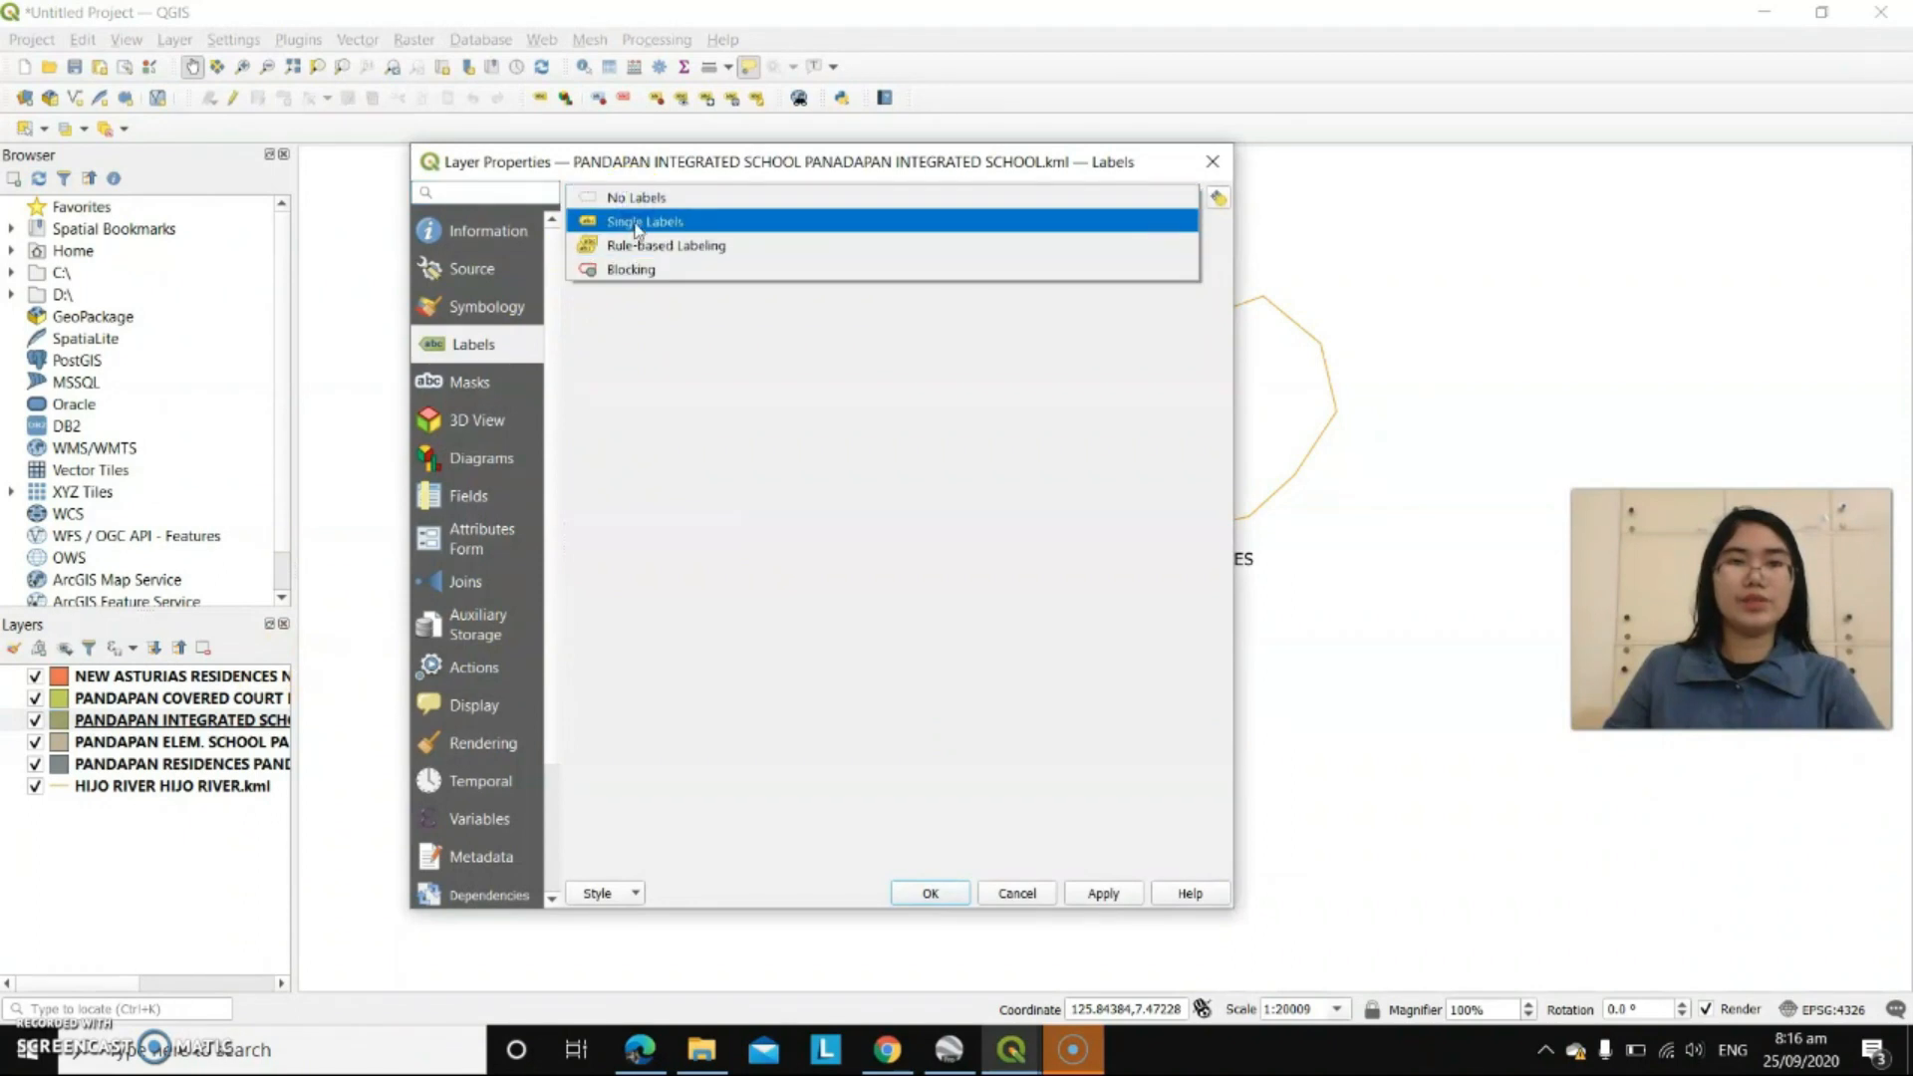
click(636, 221)
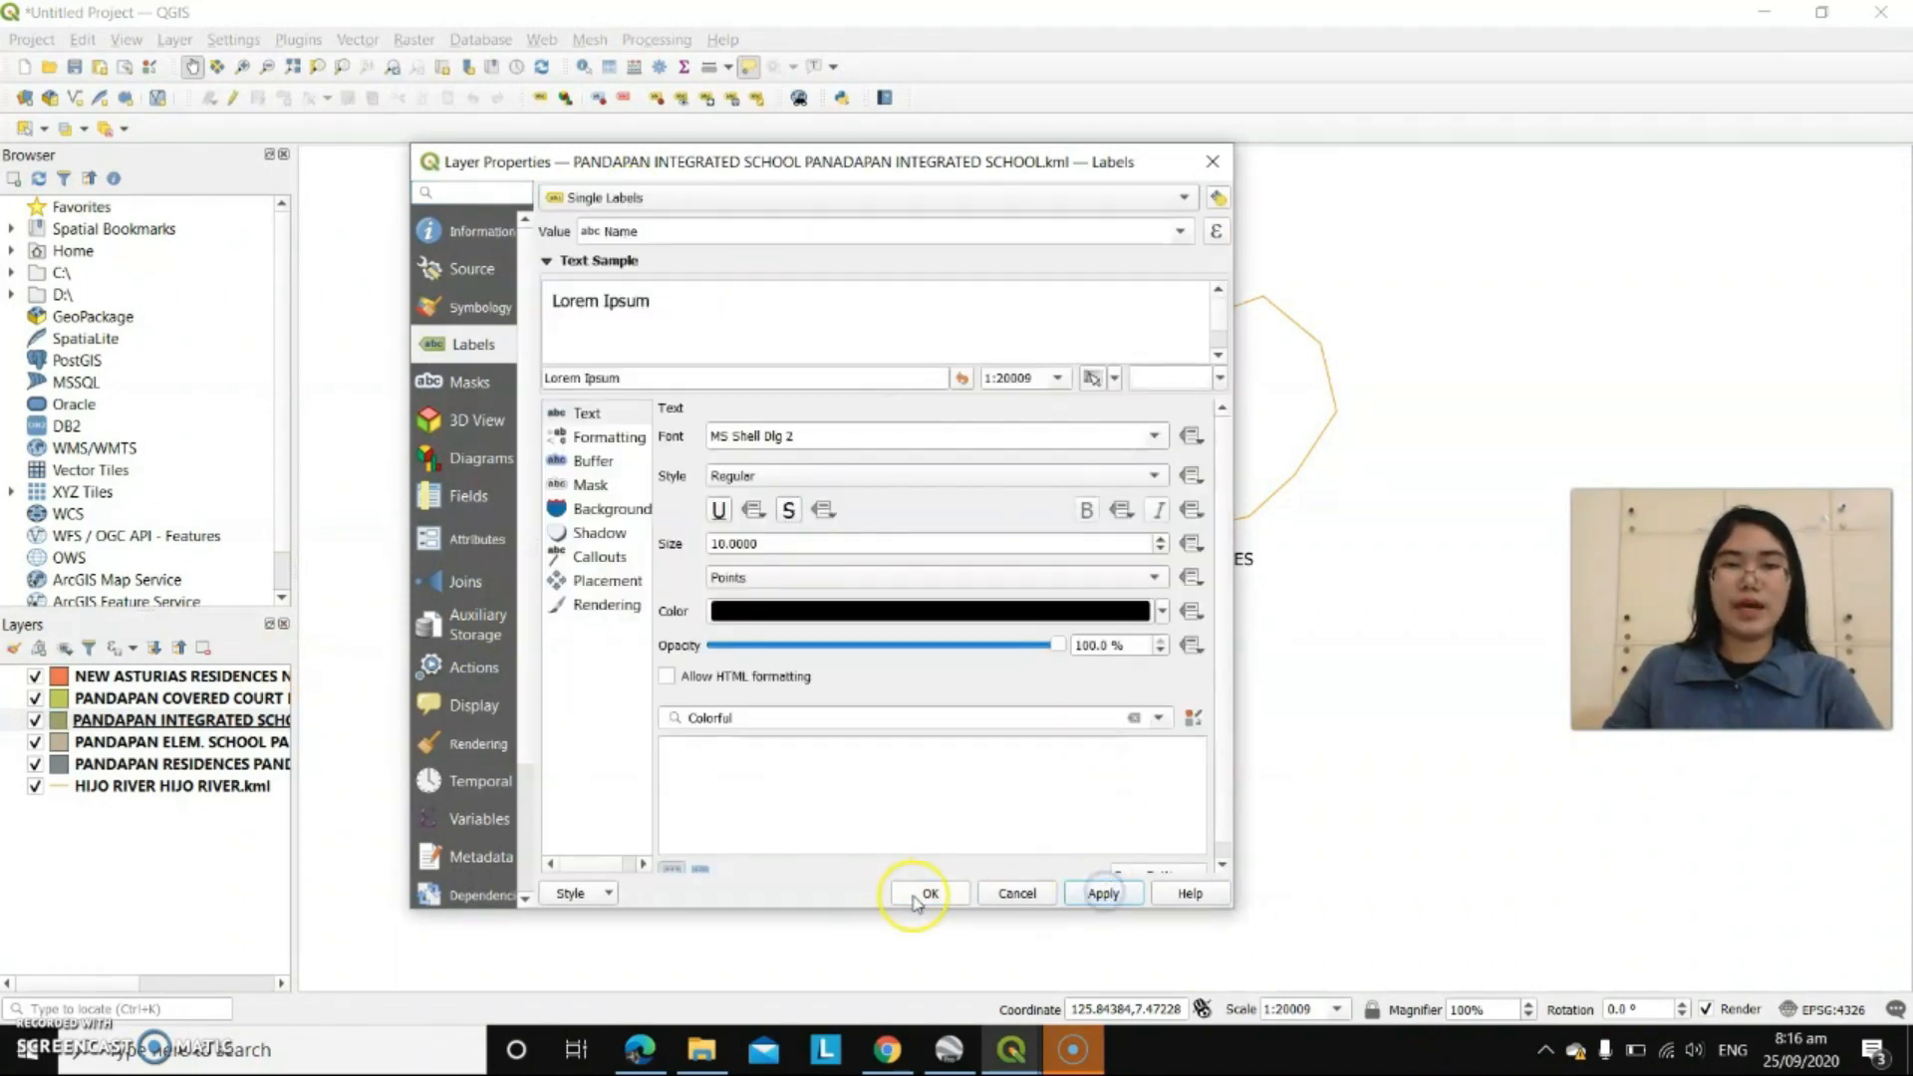
click(929, 892)
- Return to the print layout, add a map, and enlarge it on all four sides to nearly fill the page
mouse_move(1036, 1048)
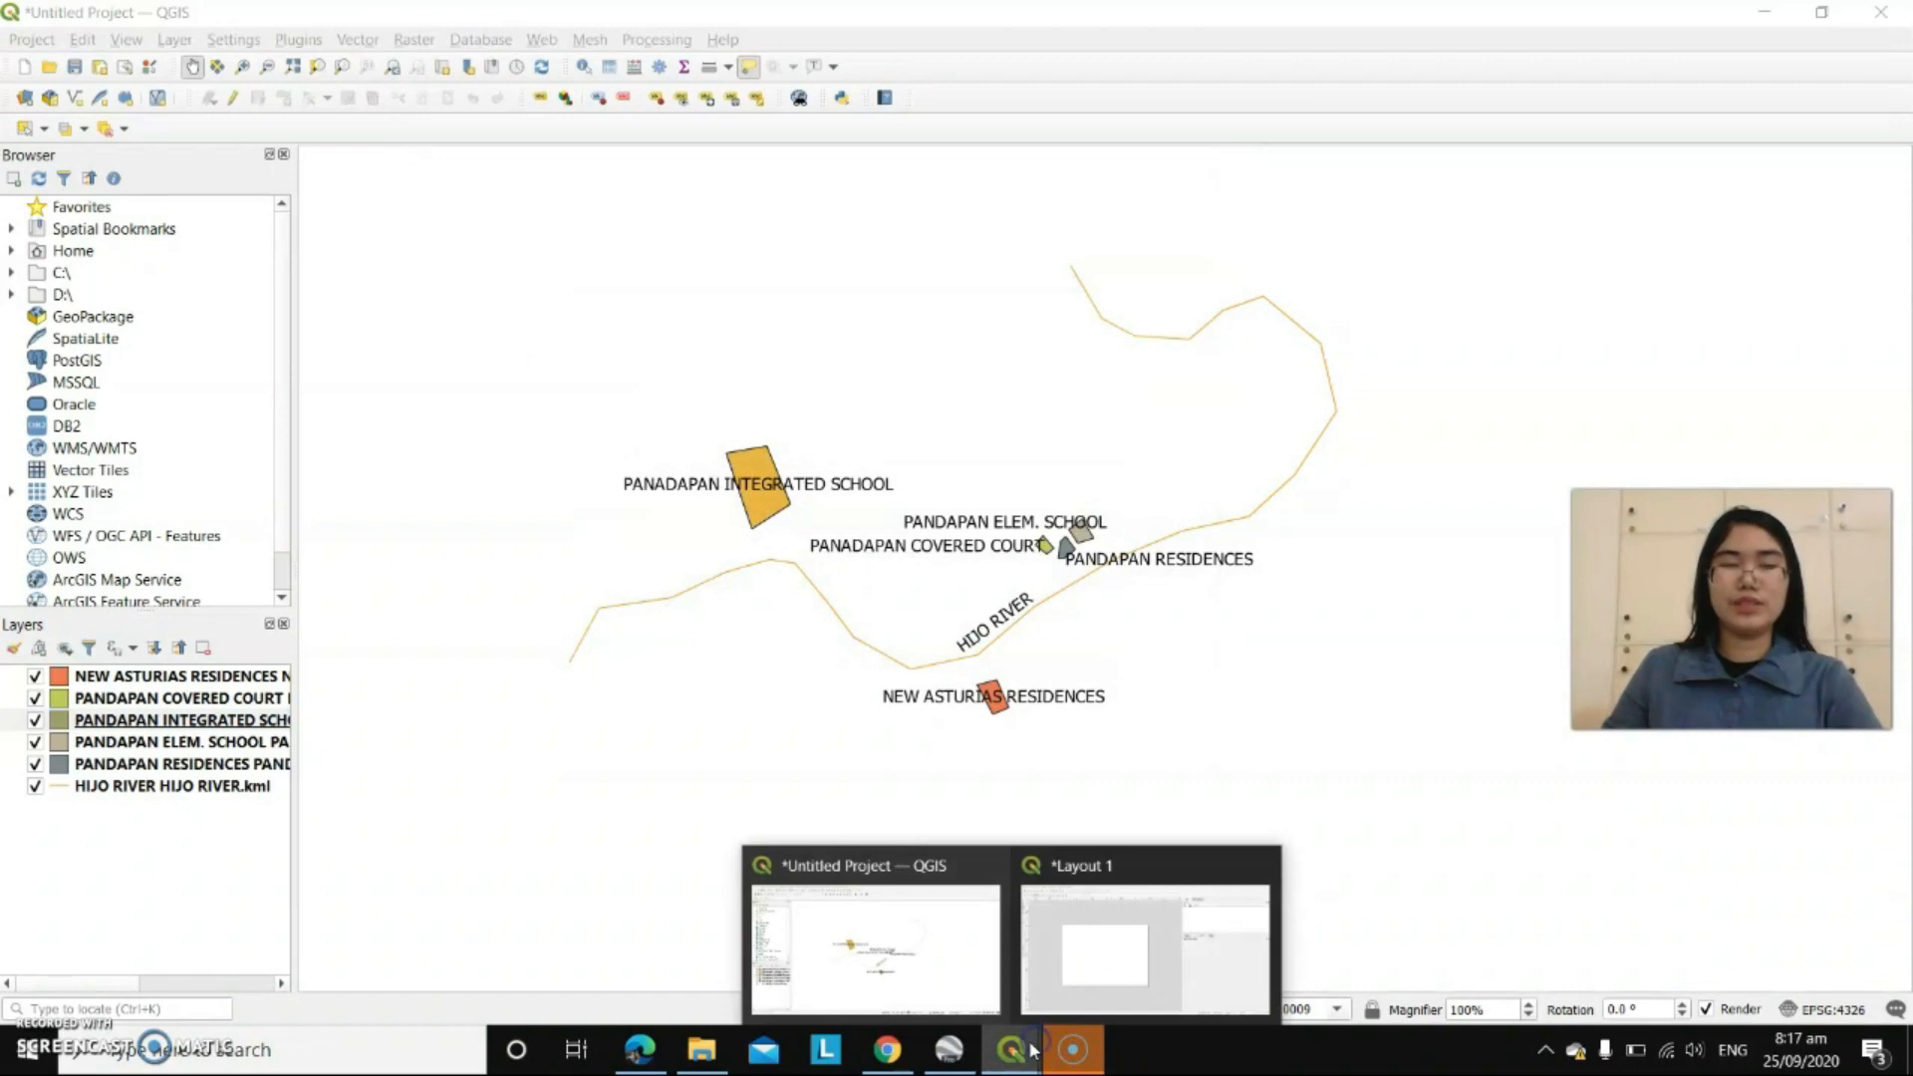
click(1112, 924)
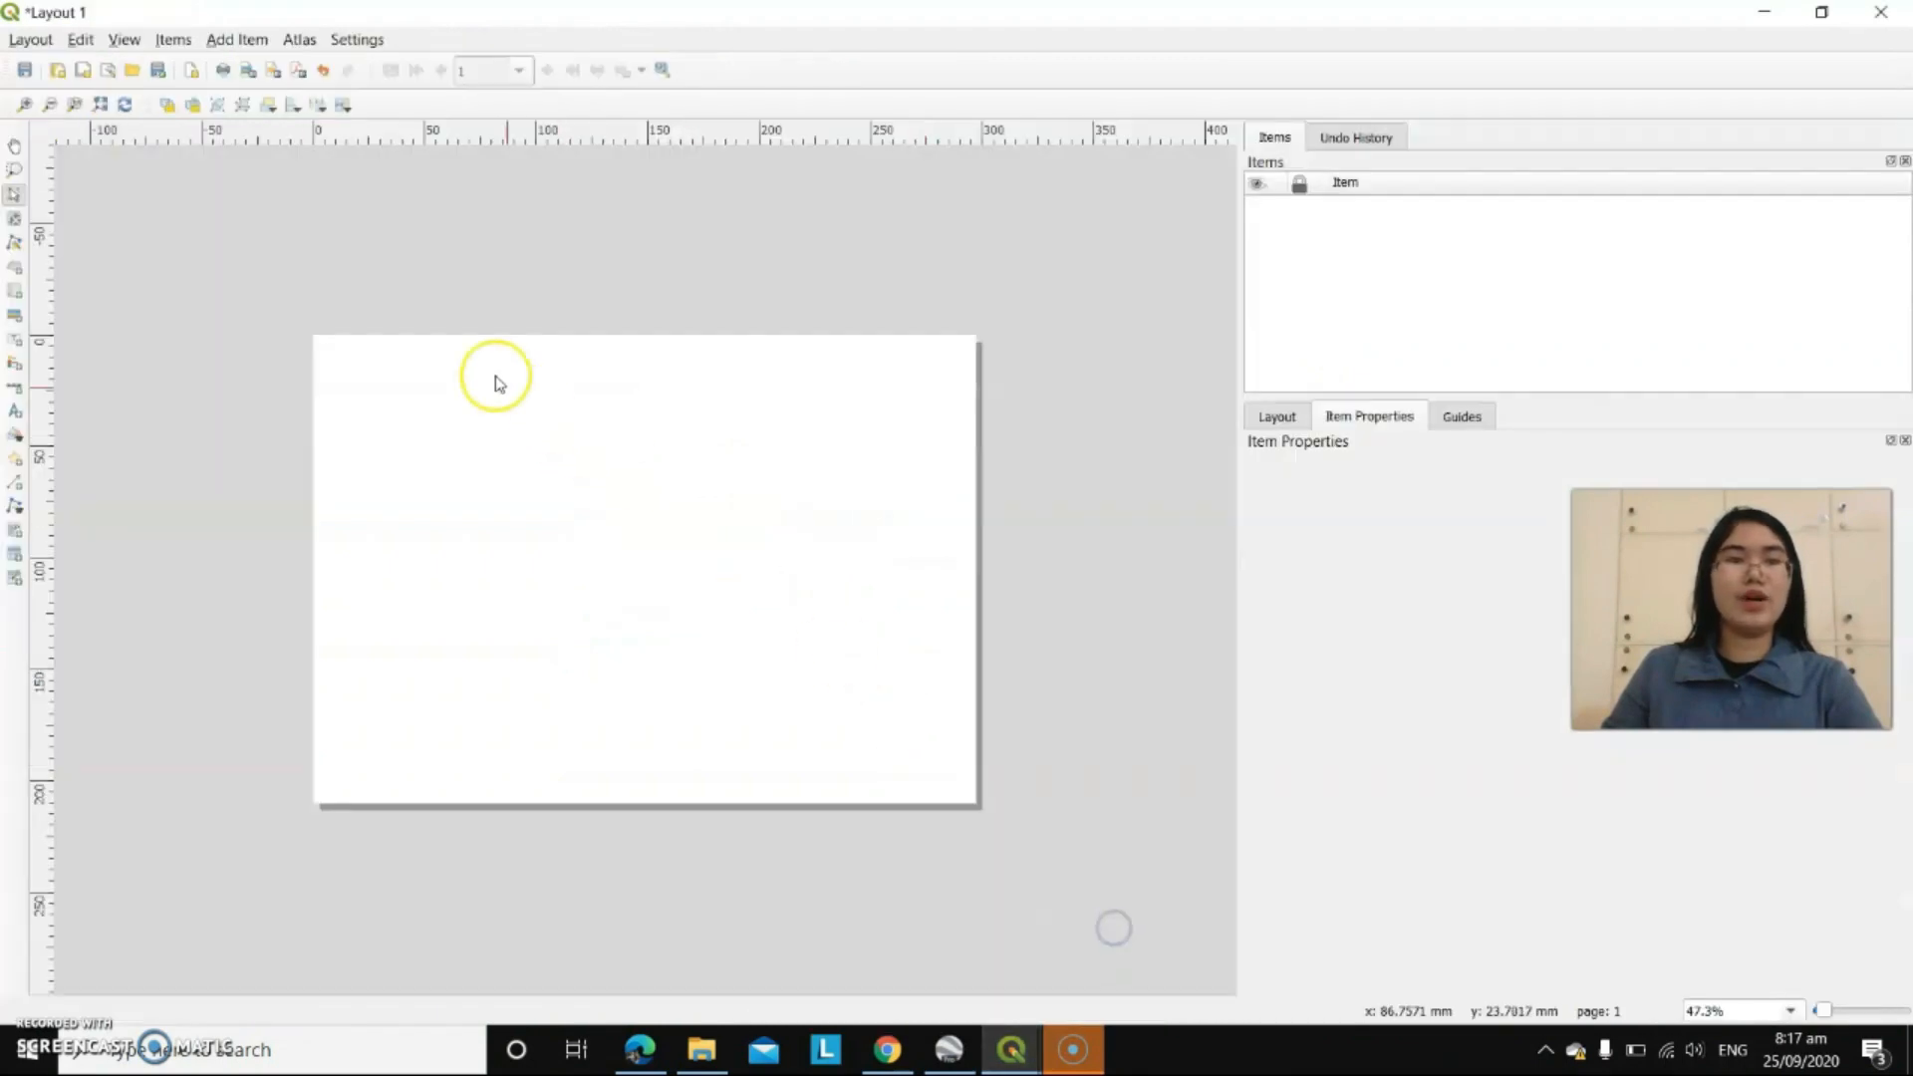
click(229, 40)
click(254, 91)
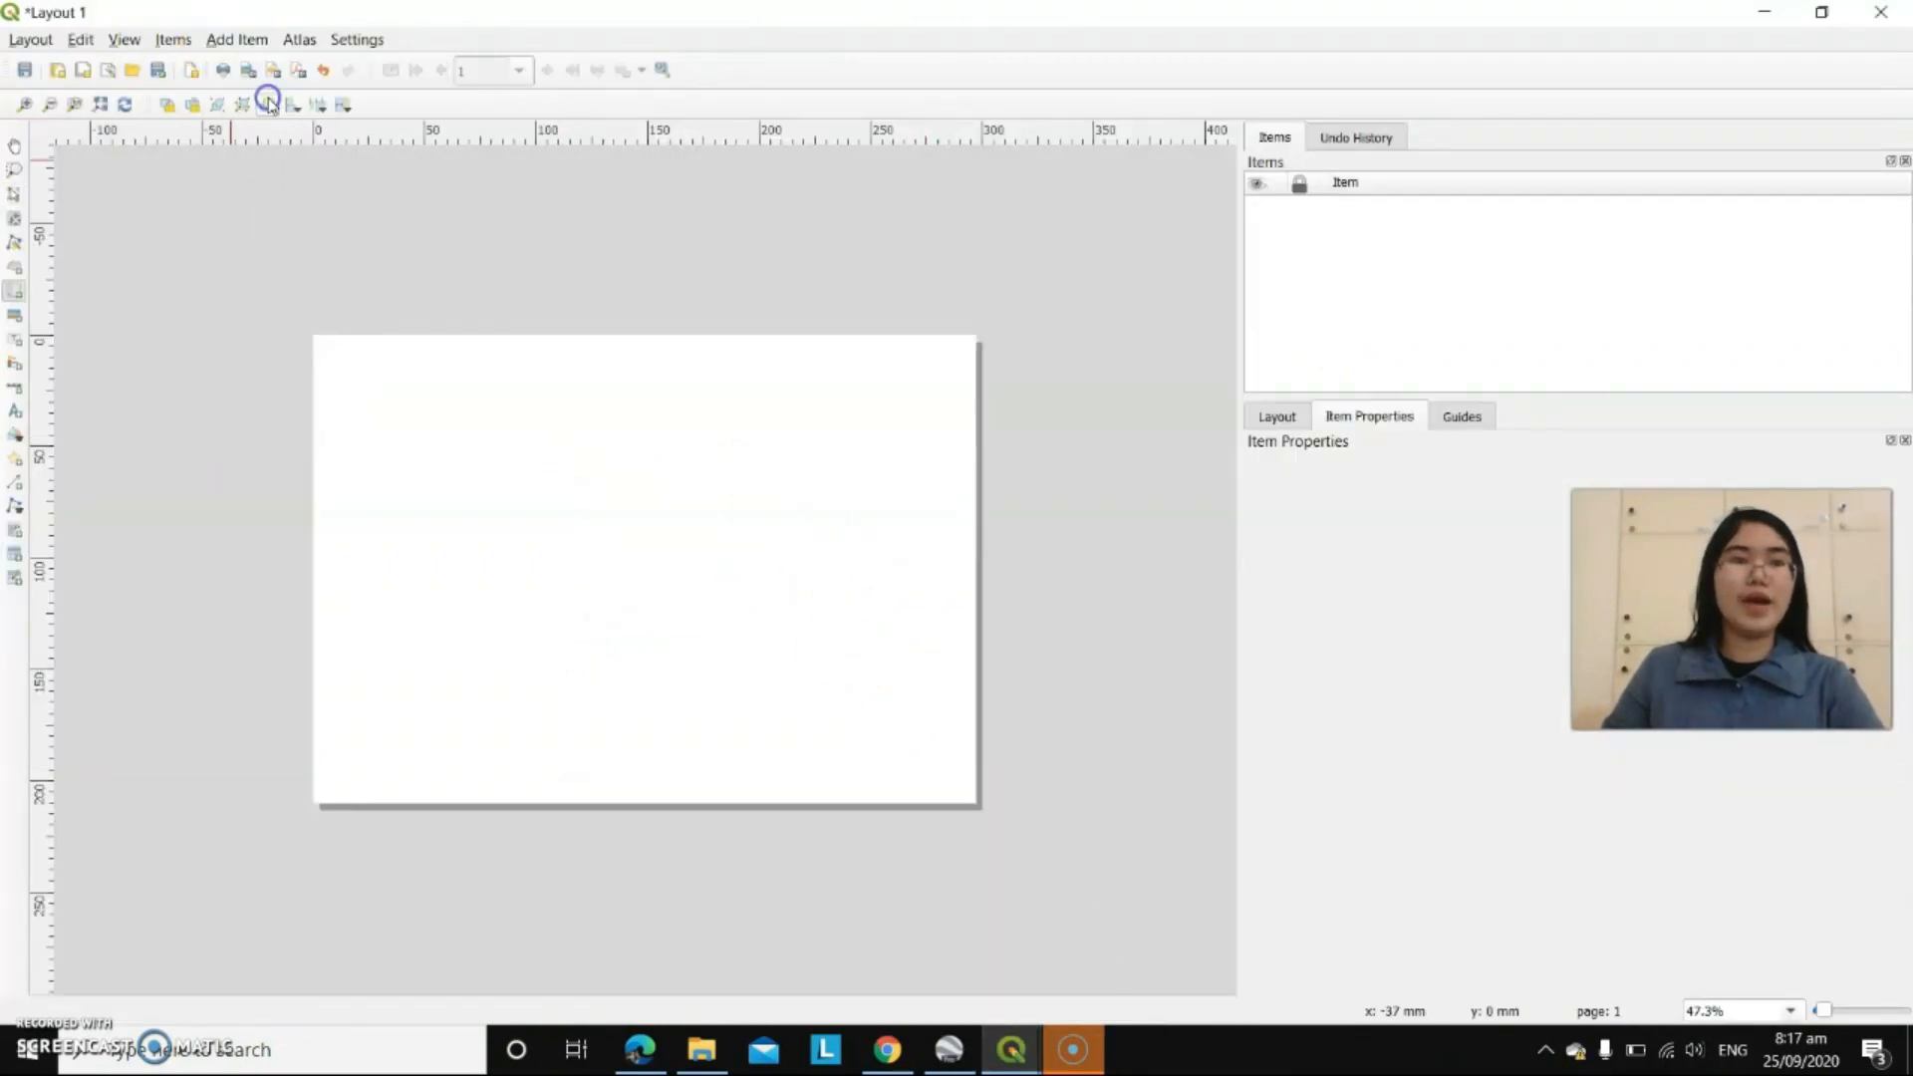
drag(387, 450, 868, 653)
drag(385, 547, 321, 555)
drag(866, 550, 955, 560)
drag(648, 454, 646, 411)
drag(641, 647, 655, 725)
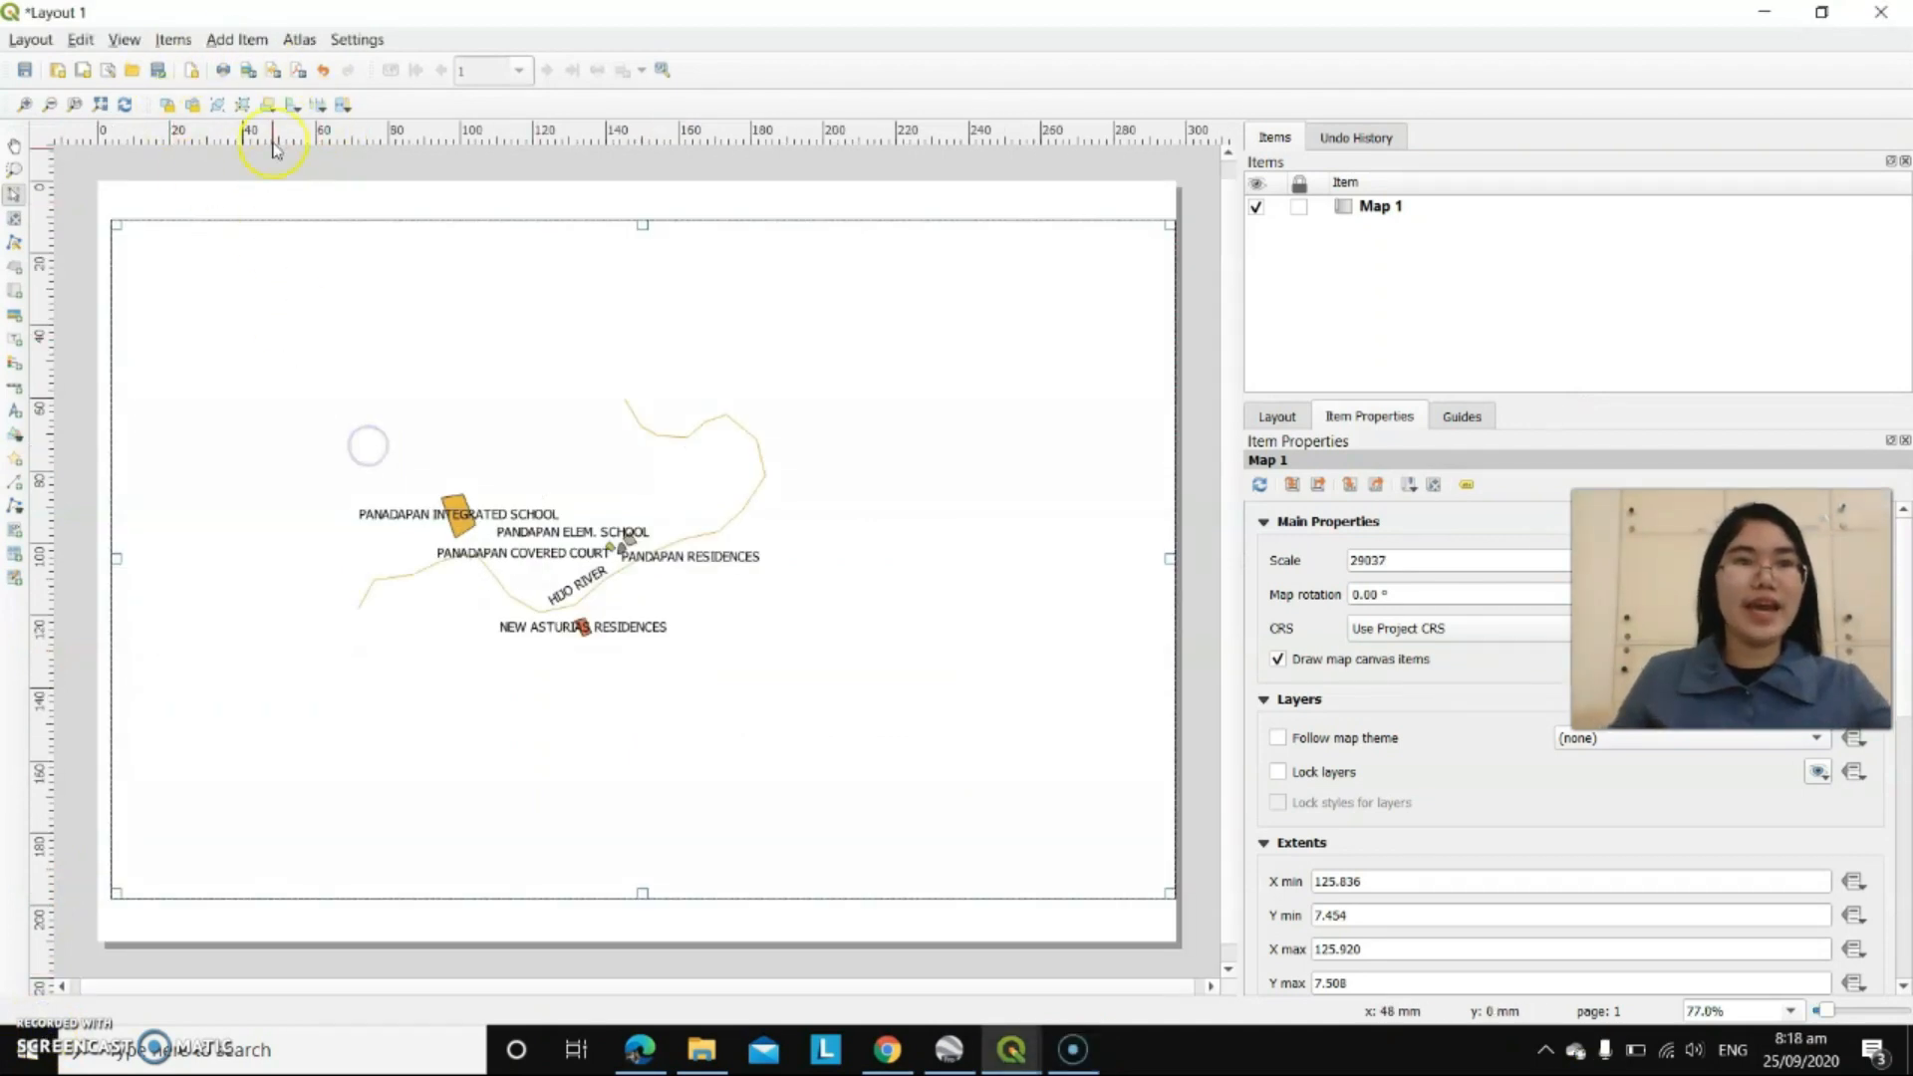
- Add a large red title label reading TAGUM CITY RISK - HAZARD MAPPING and a north arrow near the page's upper-right corner
click(231, 42)
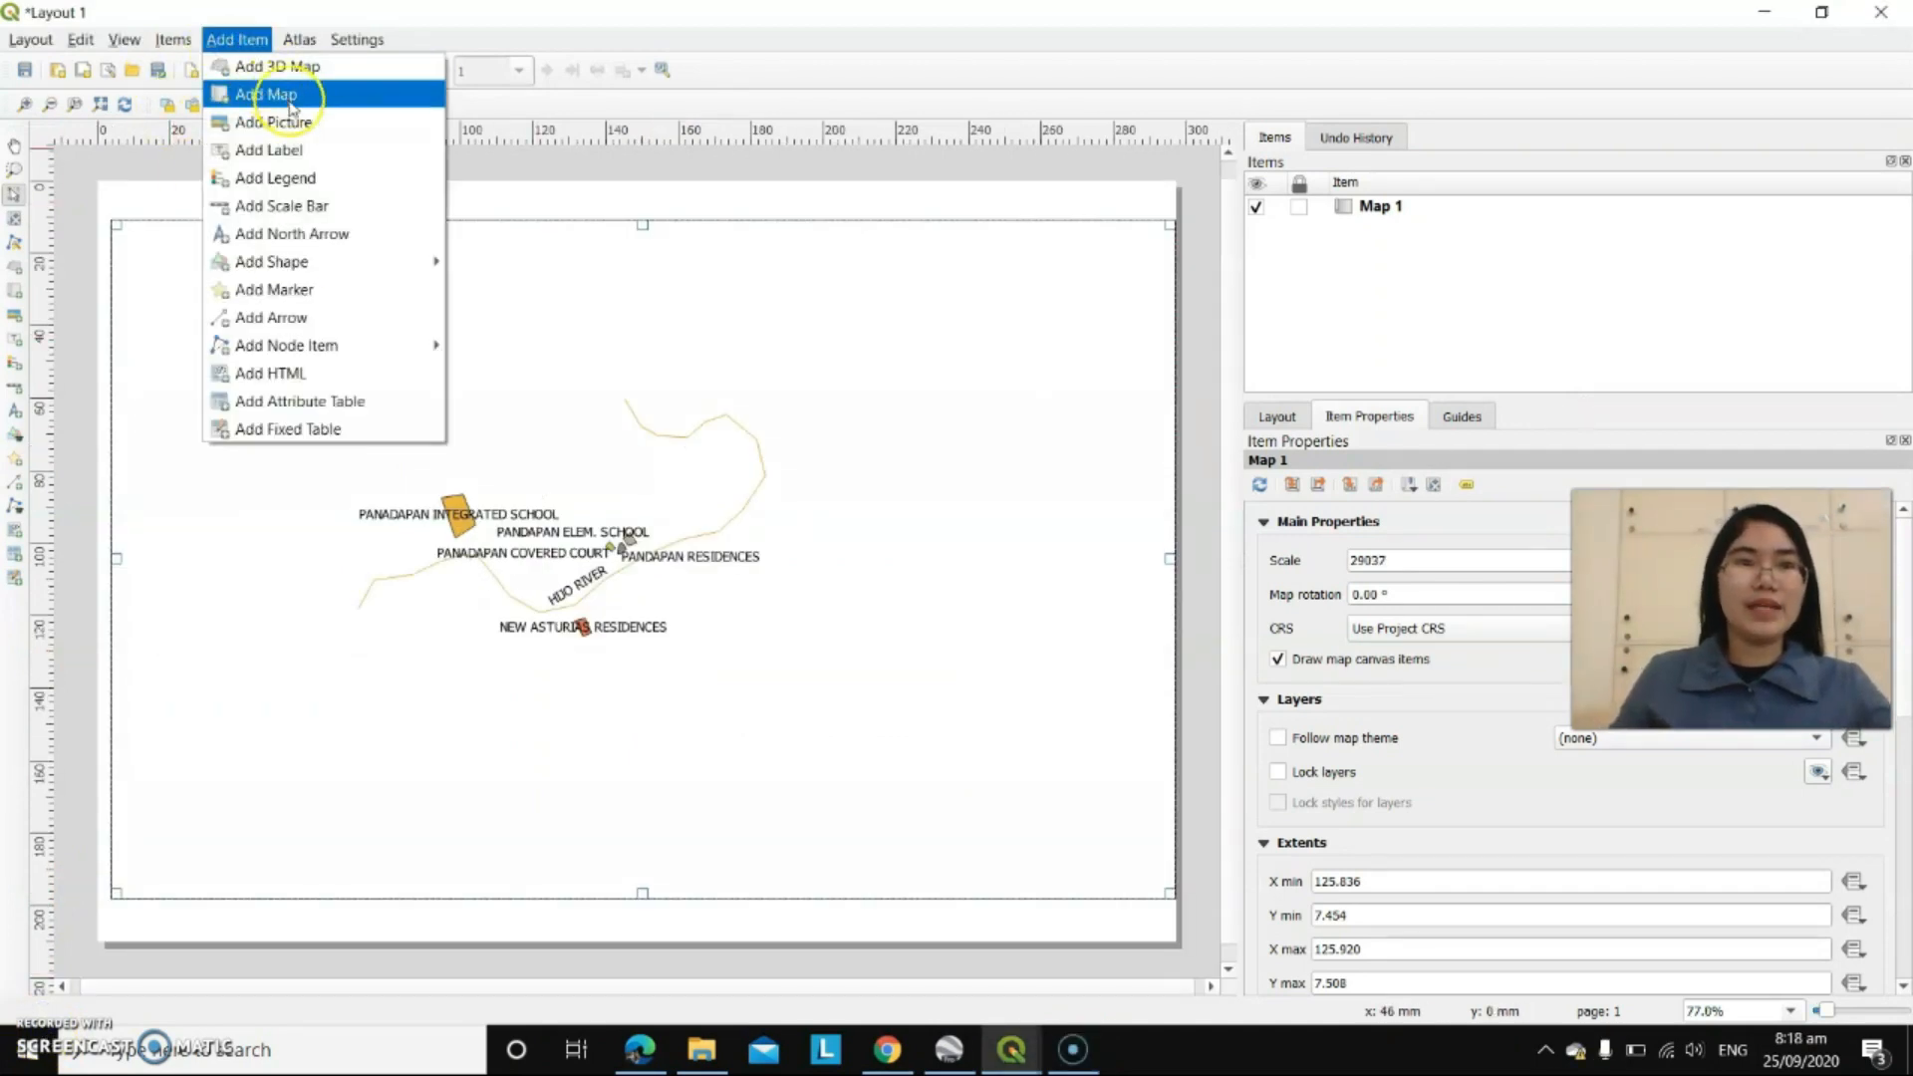
click(300, 151)
click(265, 239)
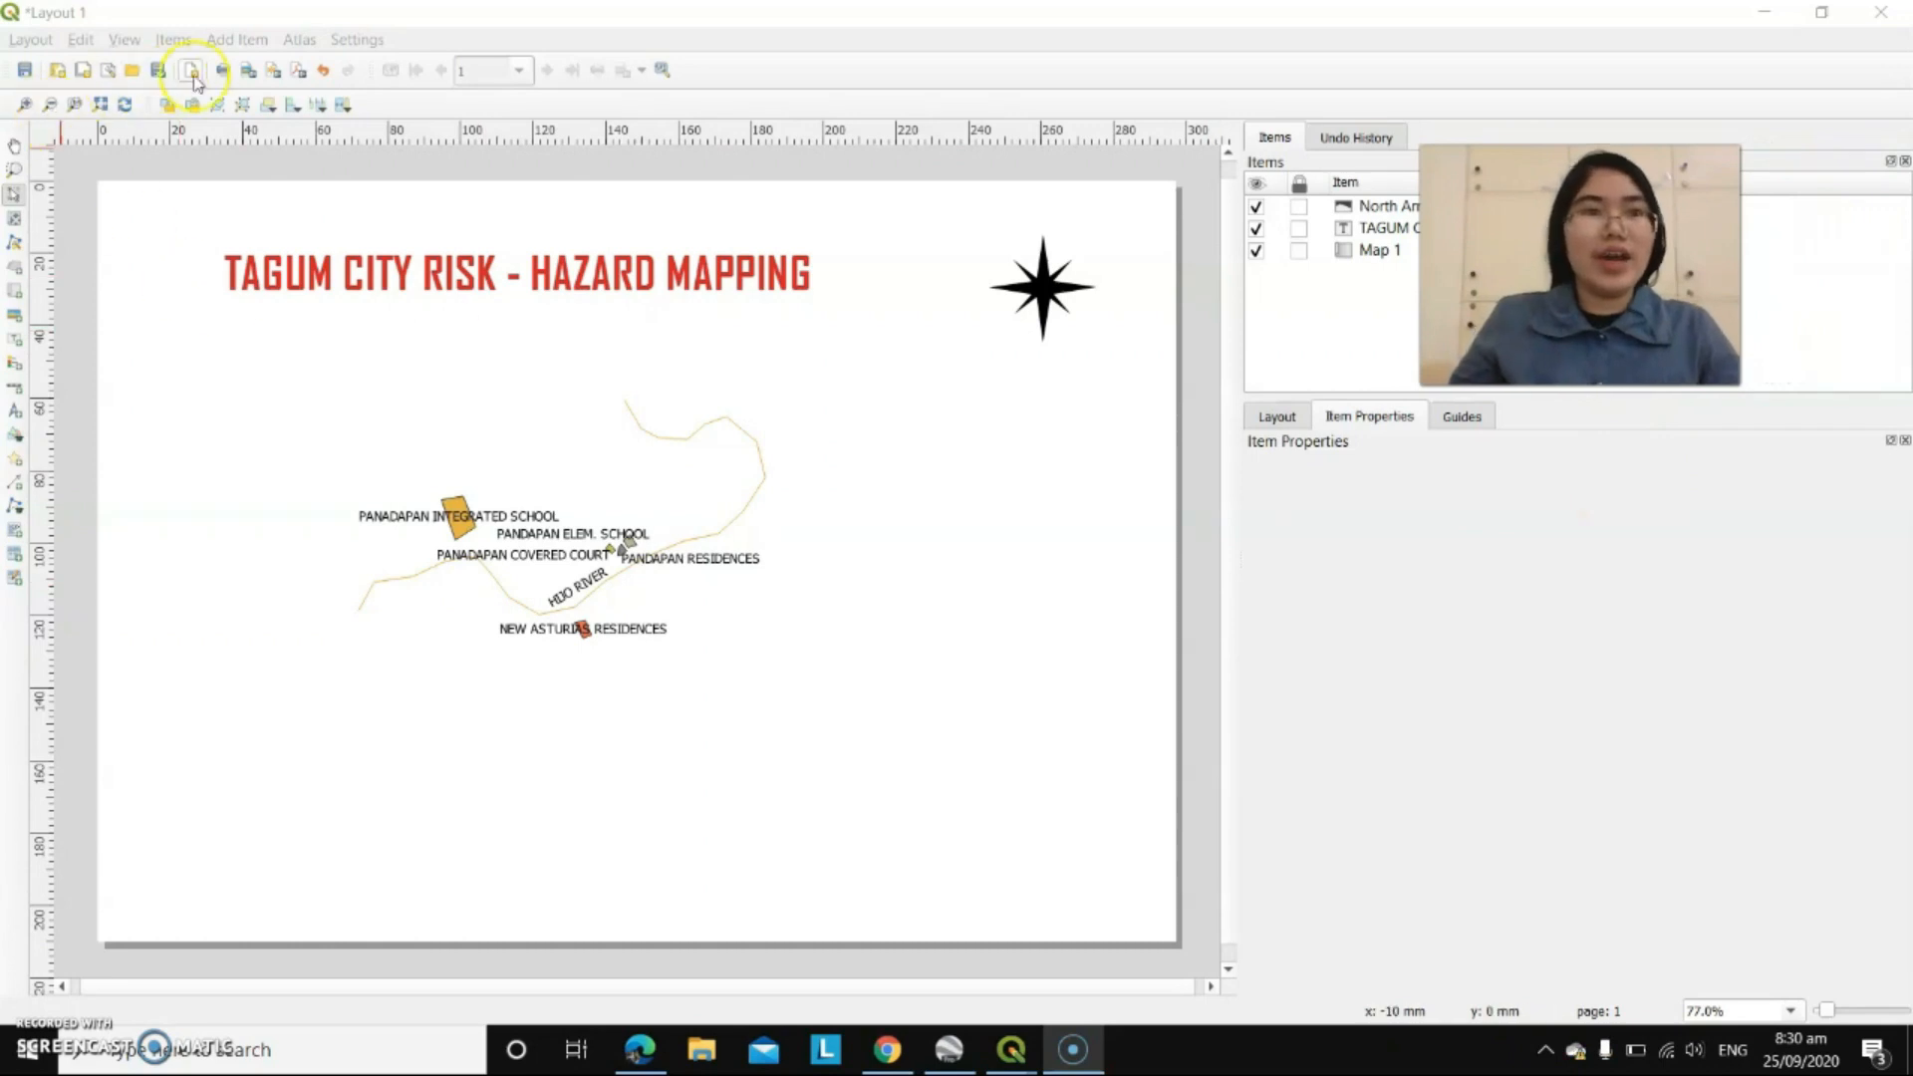
- Add a scale bar in meters for Map 1 between the title and the north arrow
click(290, 456)
click(236, 38)
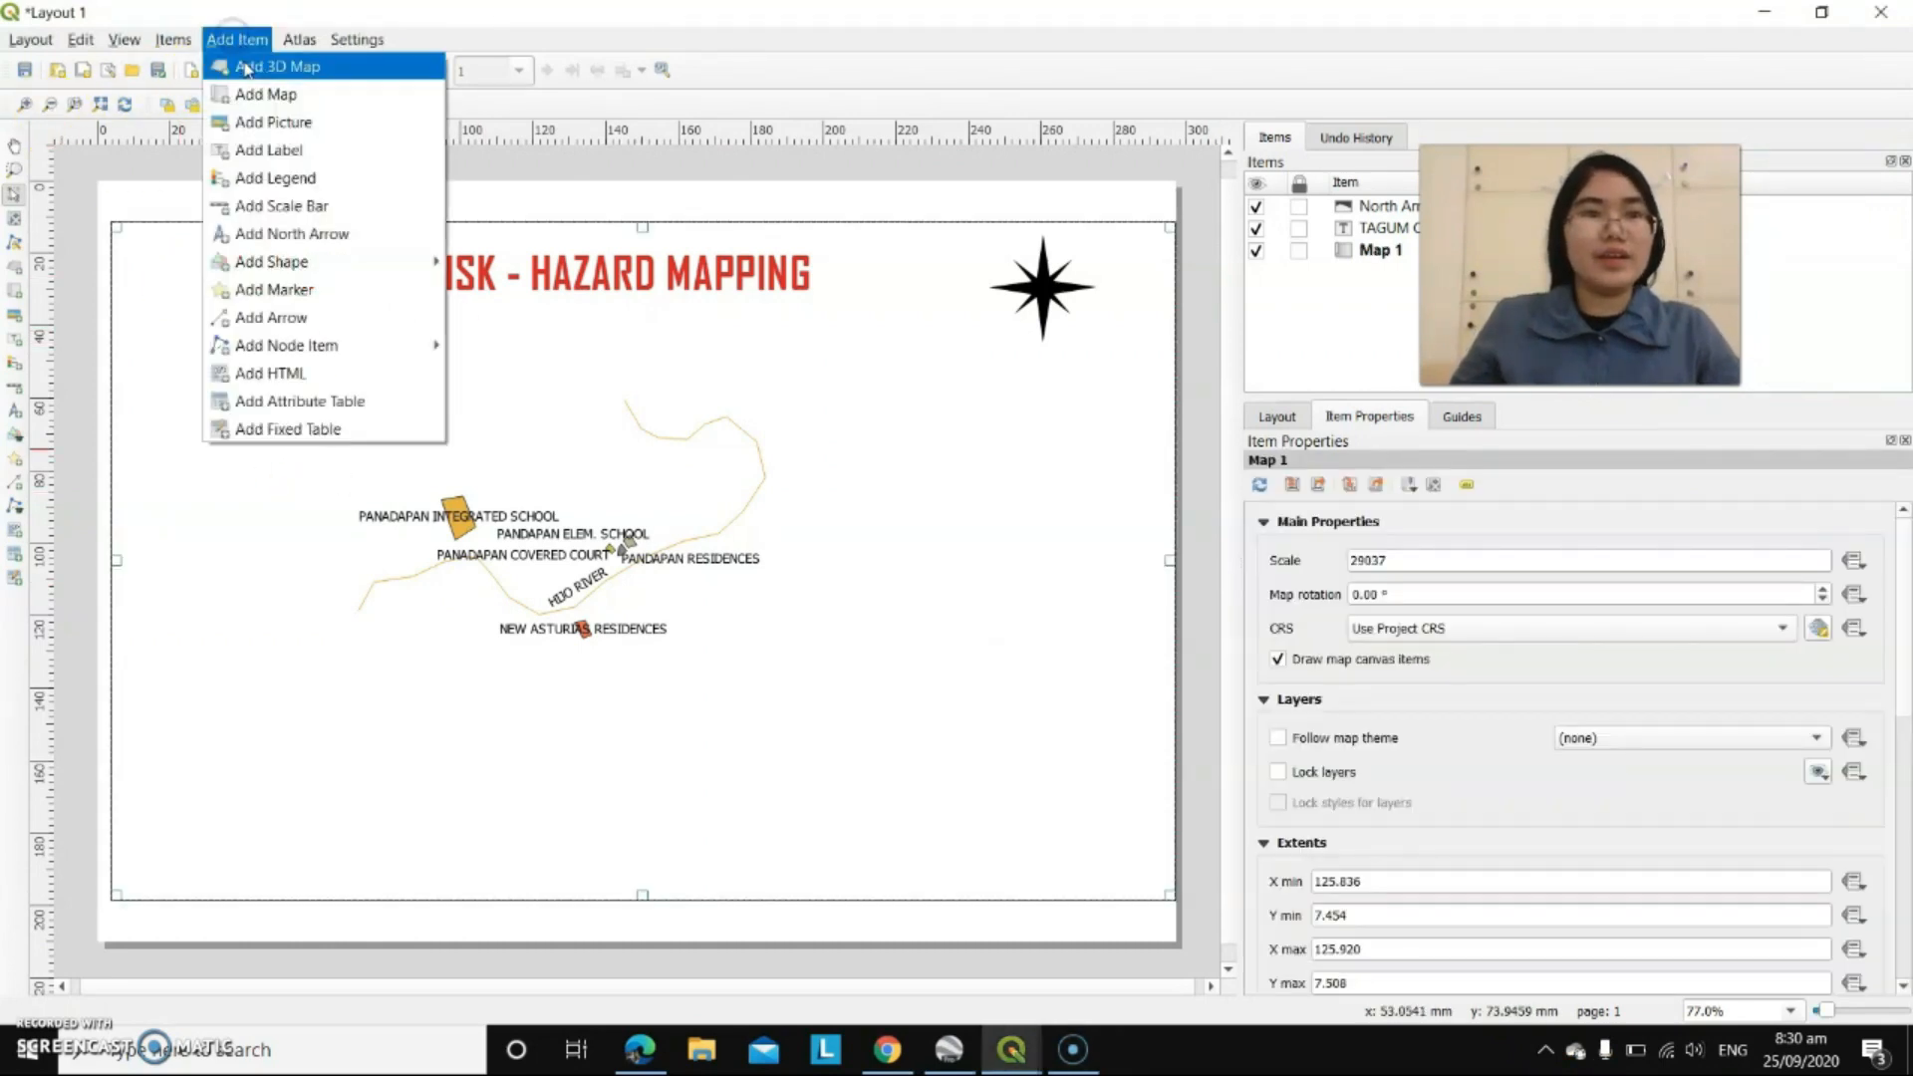
click(324, 205)
drag(872, 272, 845, 355)
click(933, 334)
- Move the title label slightly up and left, and shift the scale bar up and left, clear of the north arrow
click(569, 246)
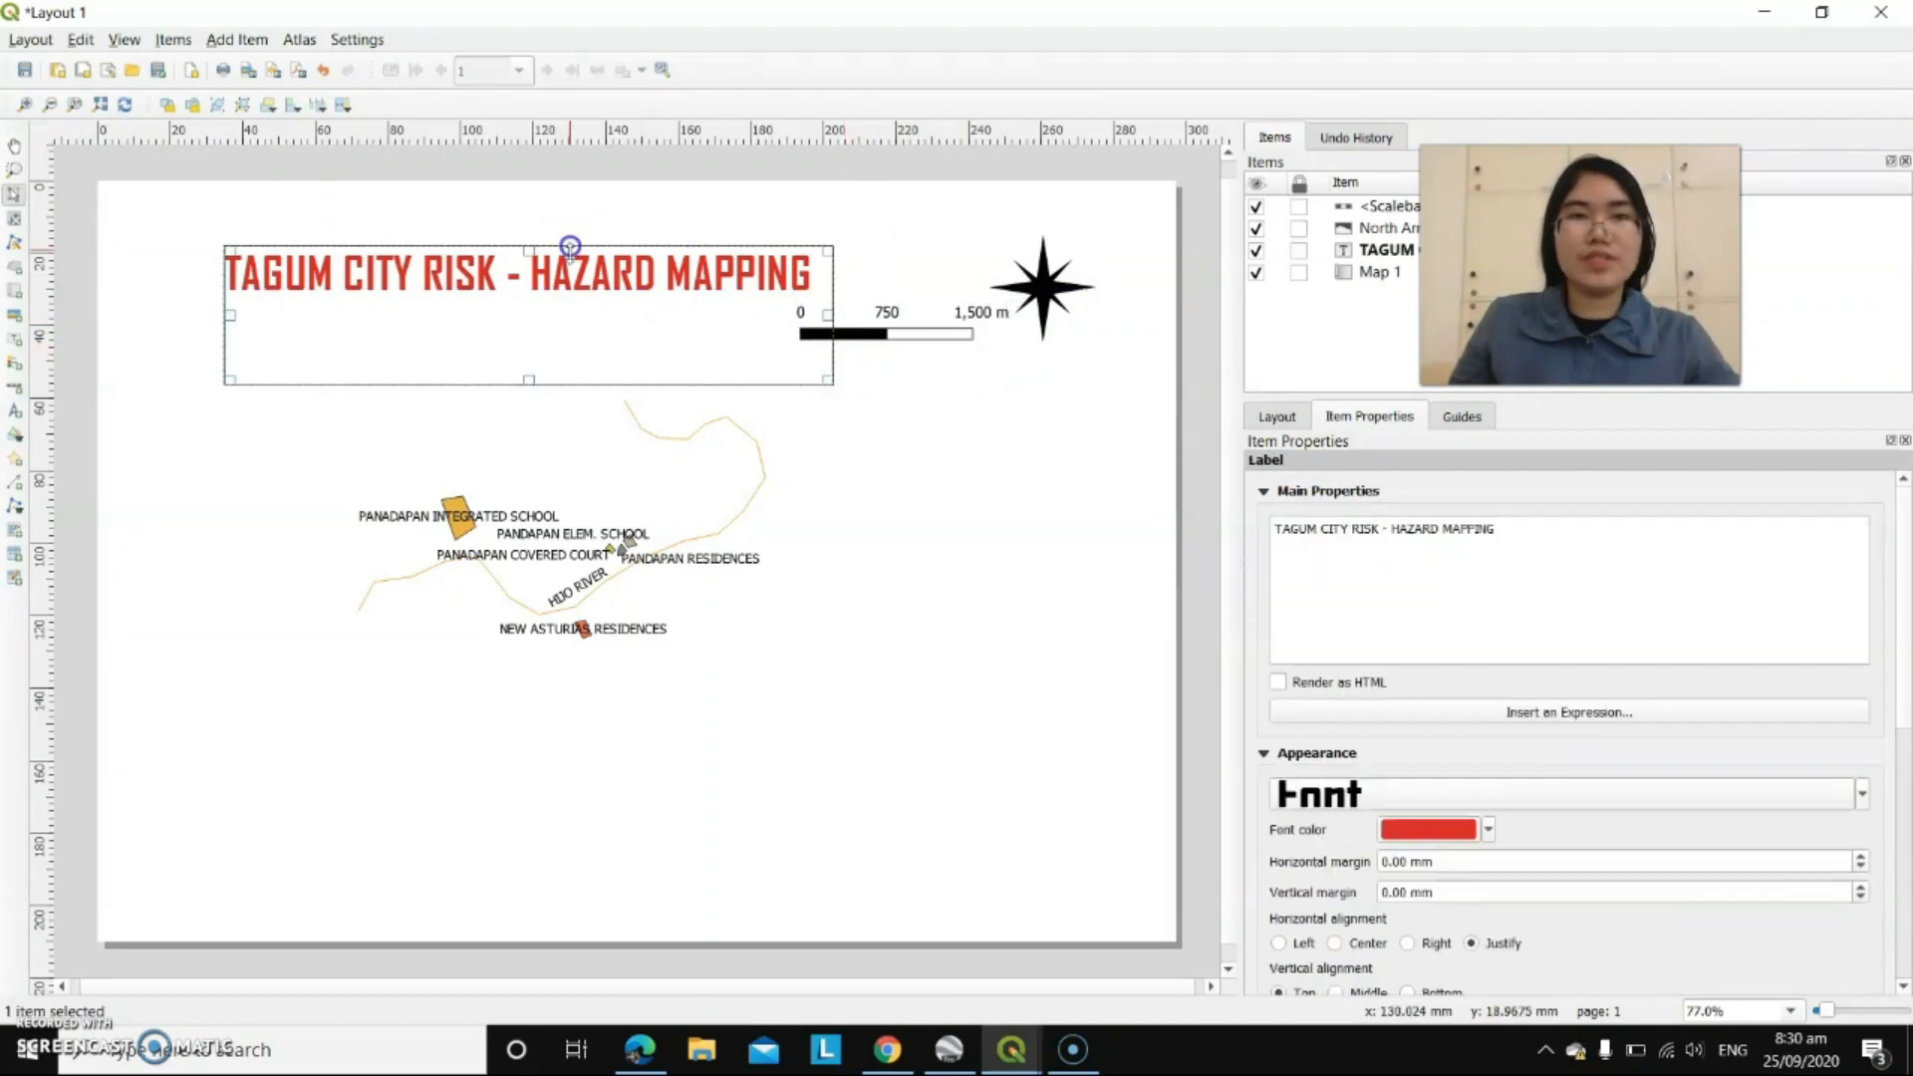
drag(563, 267, 457, 251)
drag(573, 264, 628, 266)
click(819, 337)
click(841, 336)
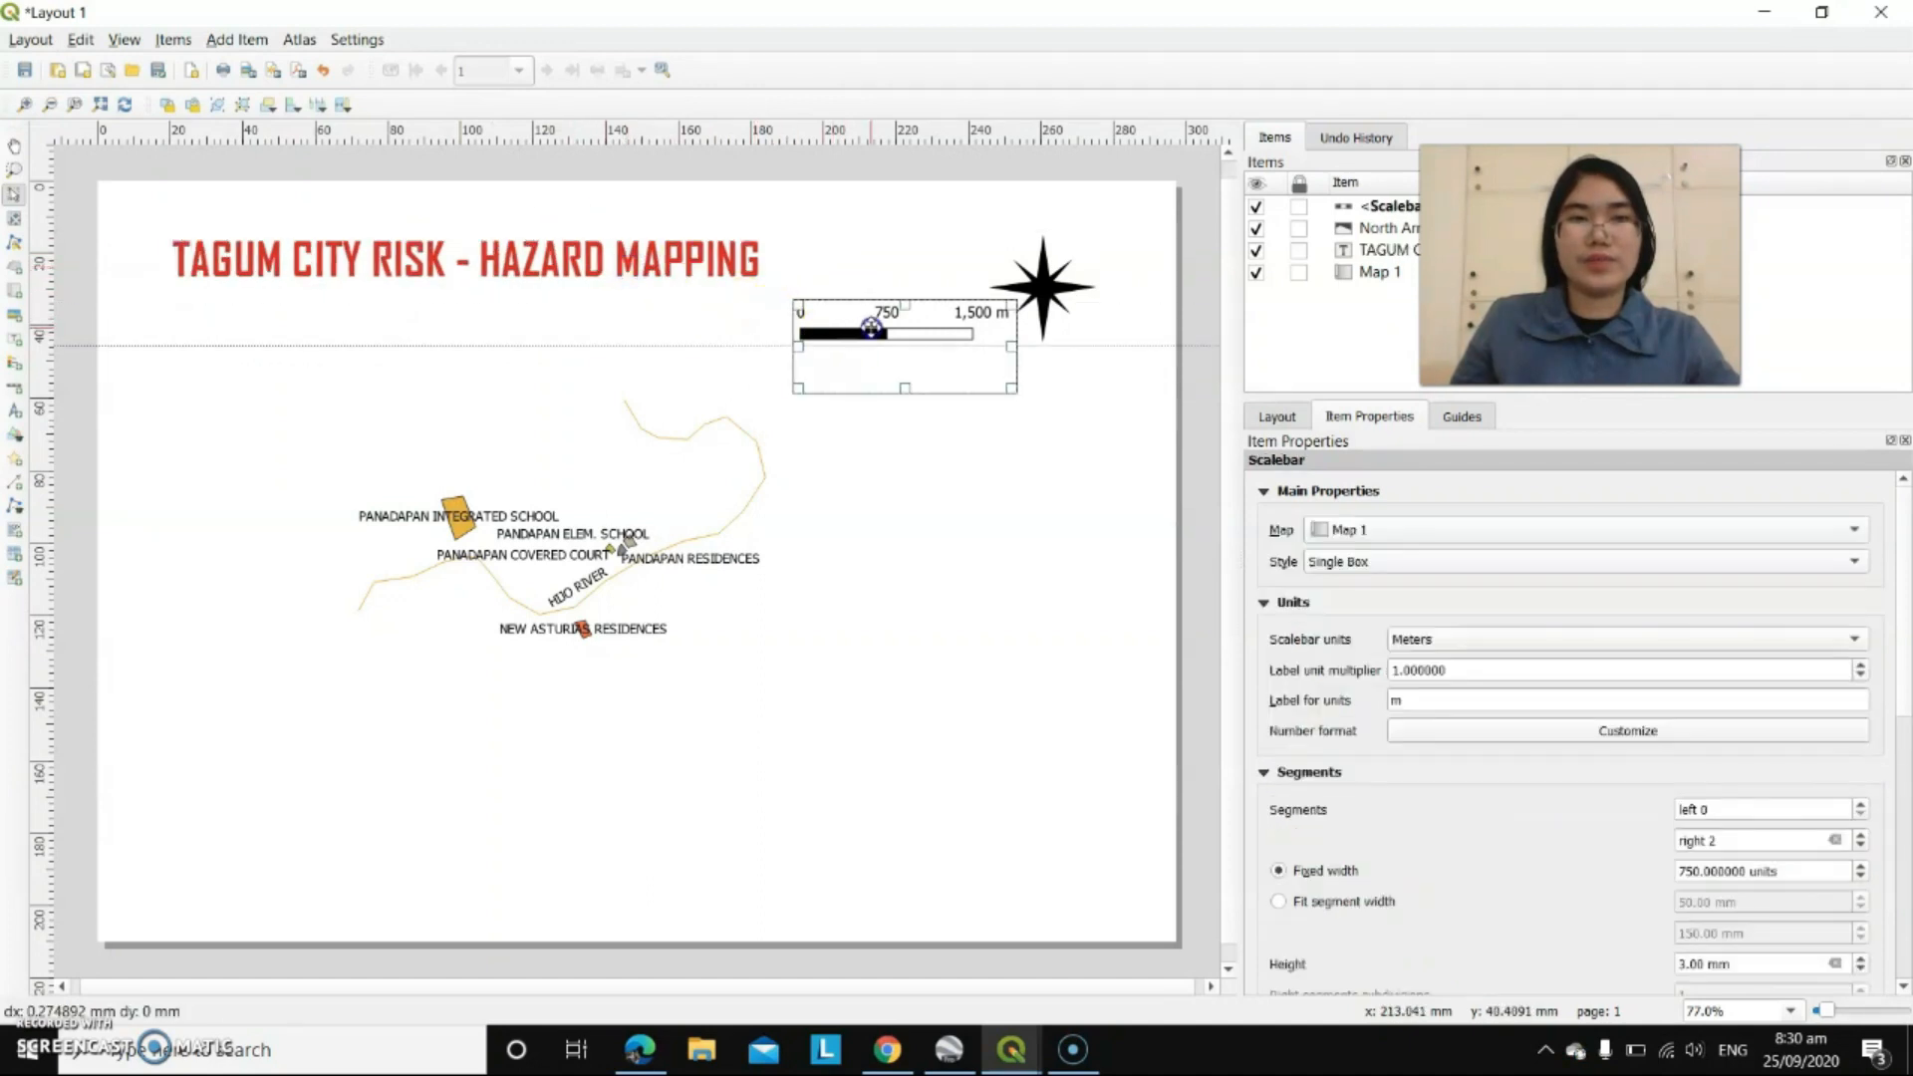
drag(815, 319, 793, 310)
click(571, 257)
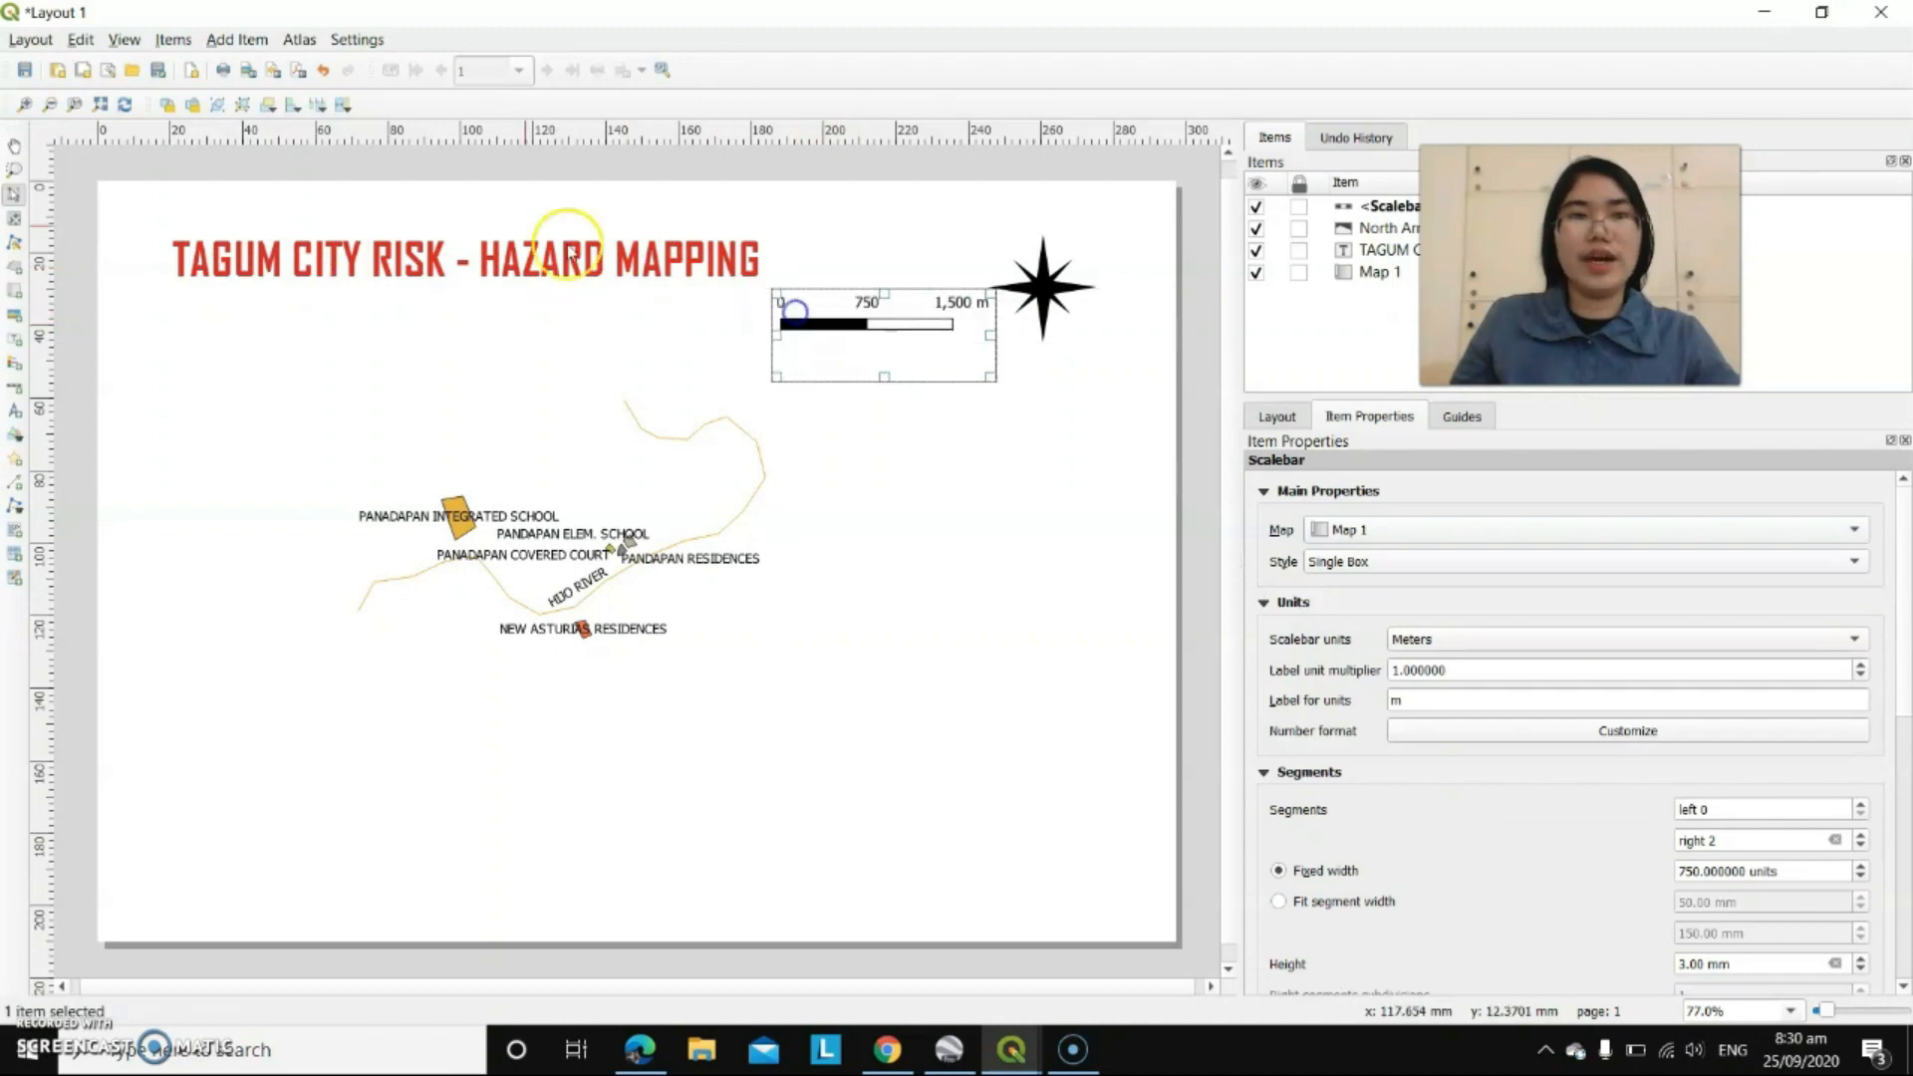
- Add a legend of all map layers and position it in the lower part of the page, below the map features
click(249, 43)
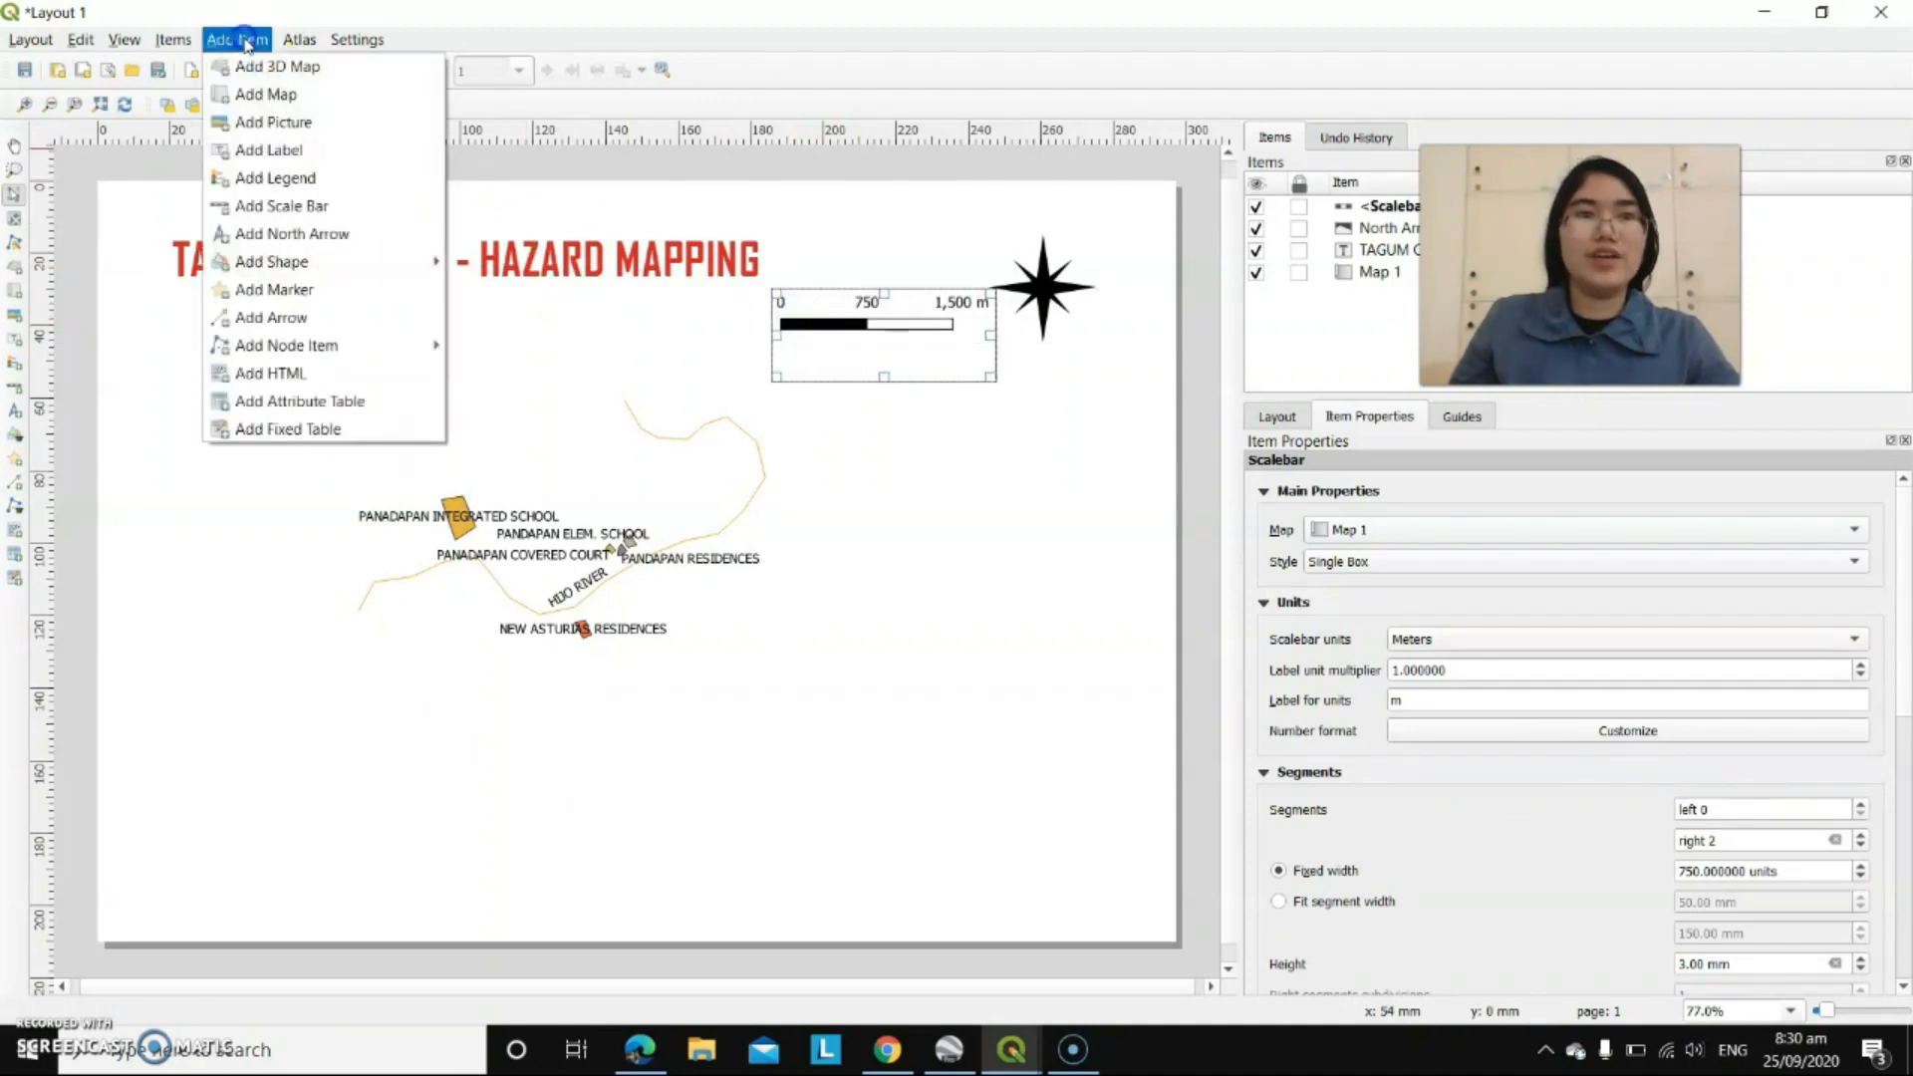
click(317, 180)
drag(203, 710, 669, 902)
drag(555, 824, 602, 843)
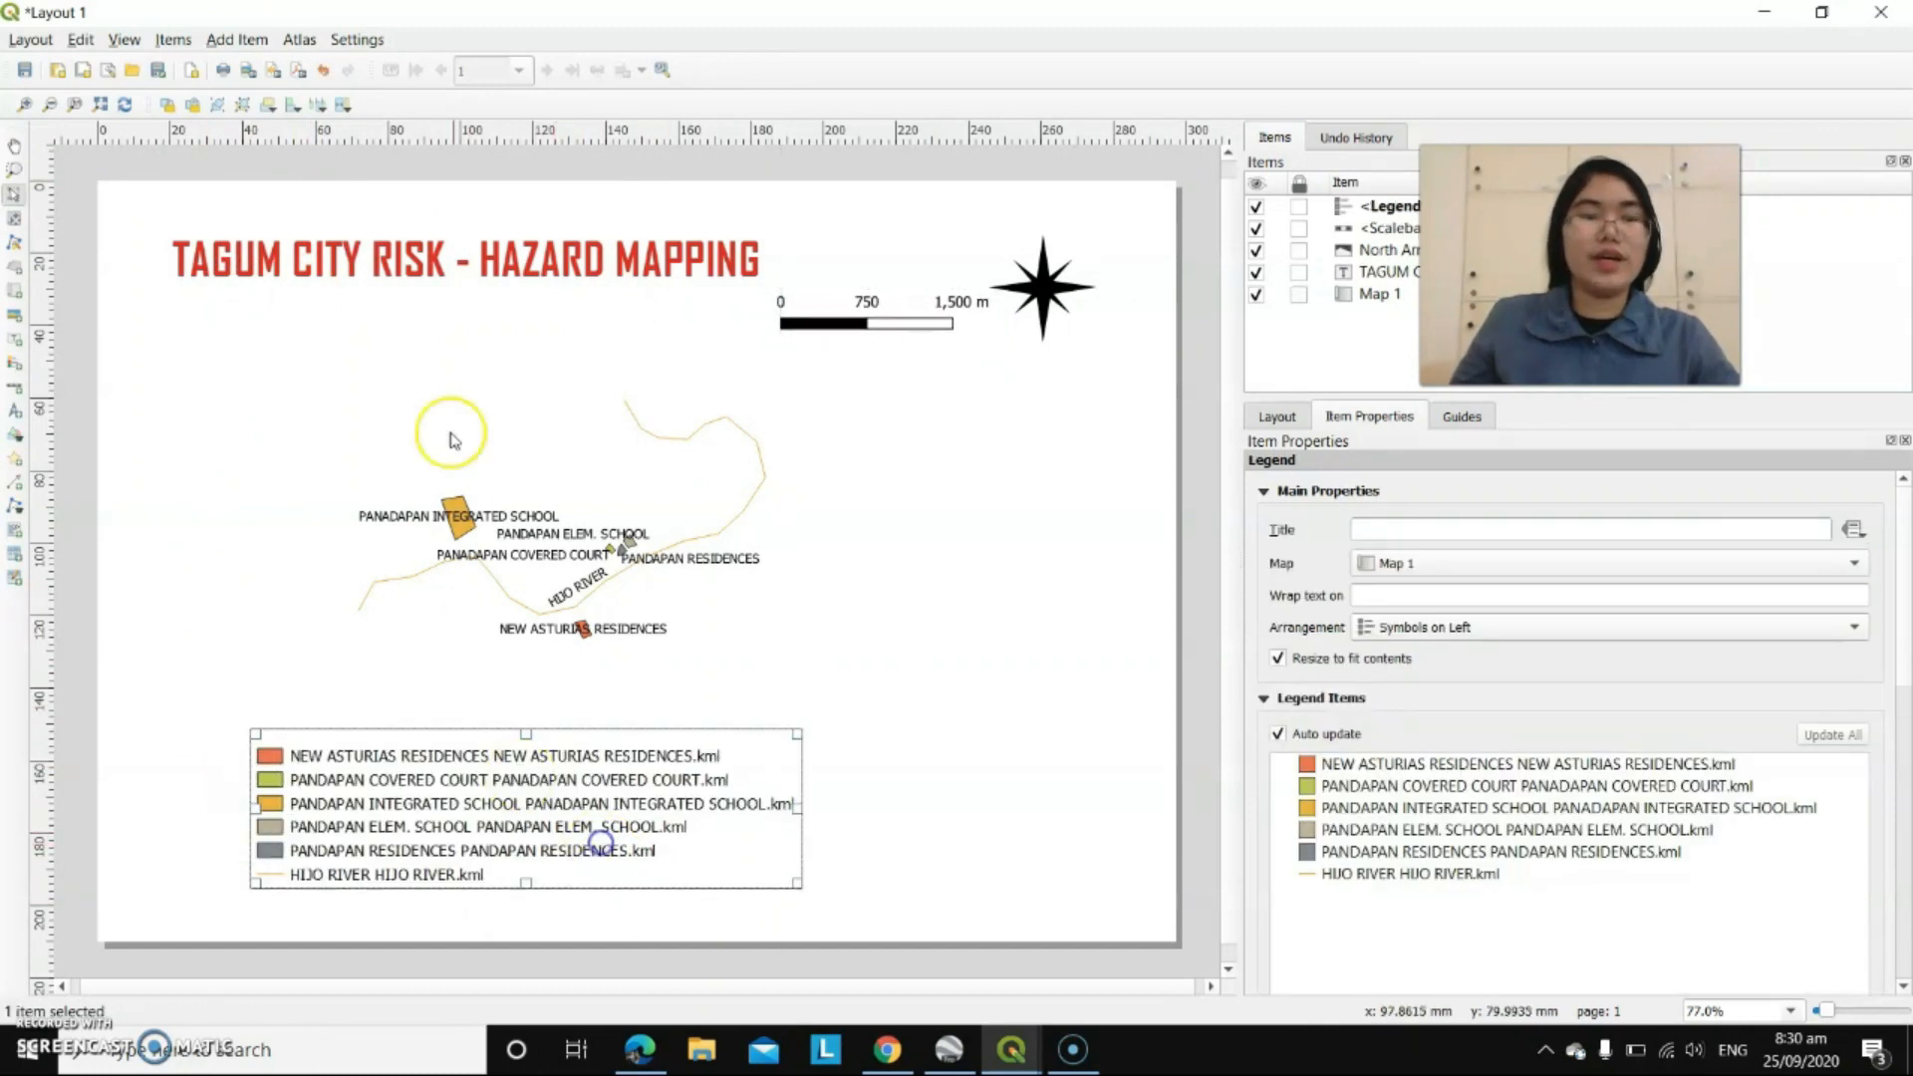
- Add a text label above the legend's upper-left corner and set its text to LEGEND:
click(220, 39)
click(257, 144)
mouse_move(172, 673)
mouse_down()
mouse_move(248, 671)
mouse_move(299, 726)
mouse_move(207, 699)
mouse_up()
click(1366, 542)
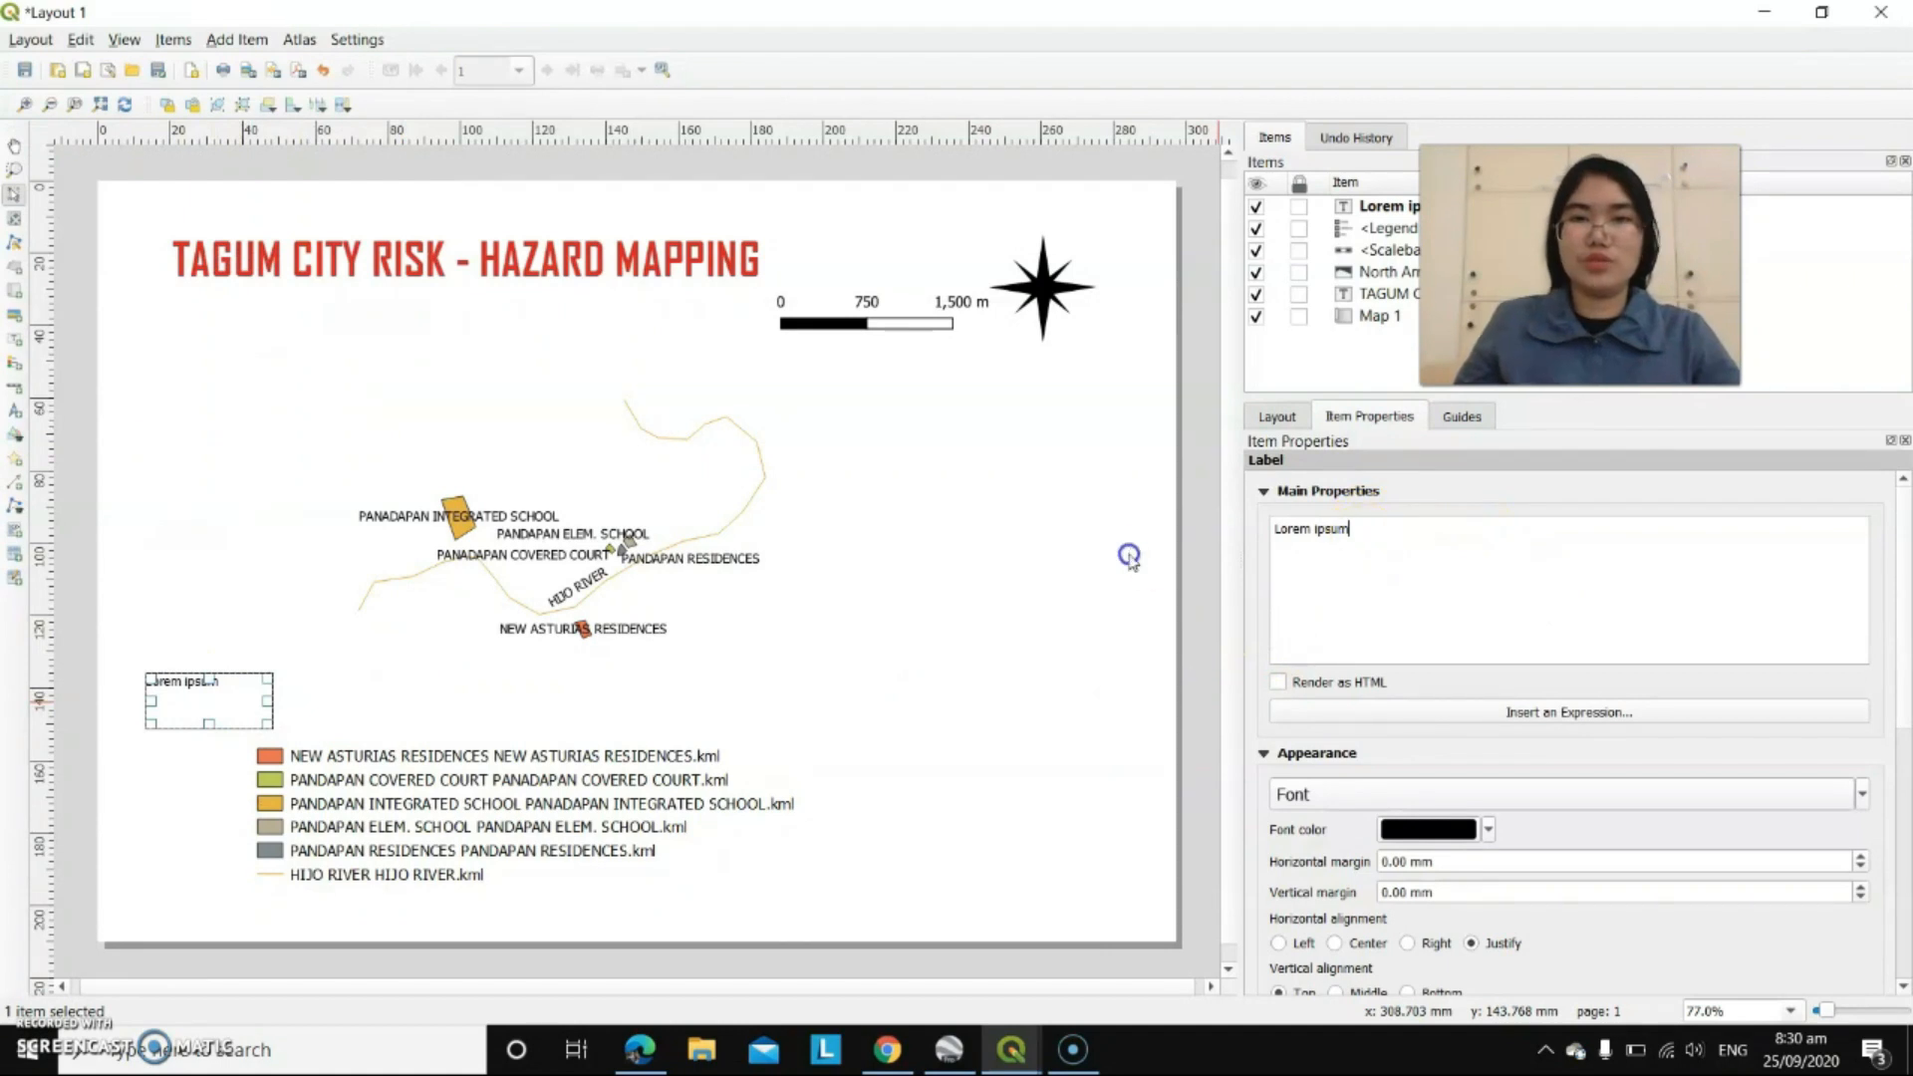
key(BackSpace)
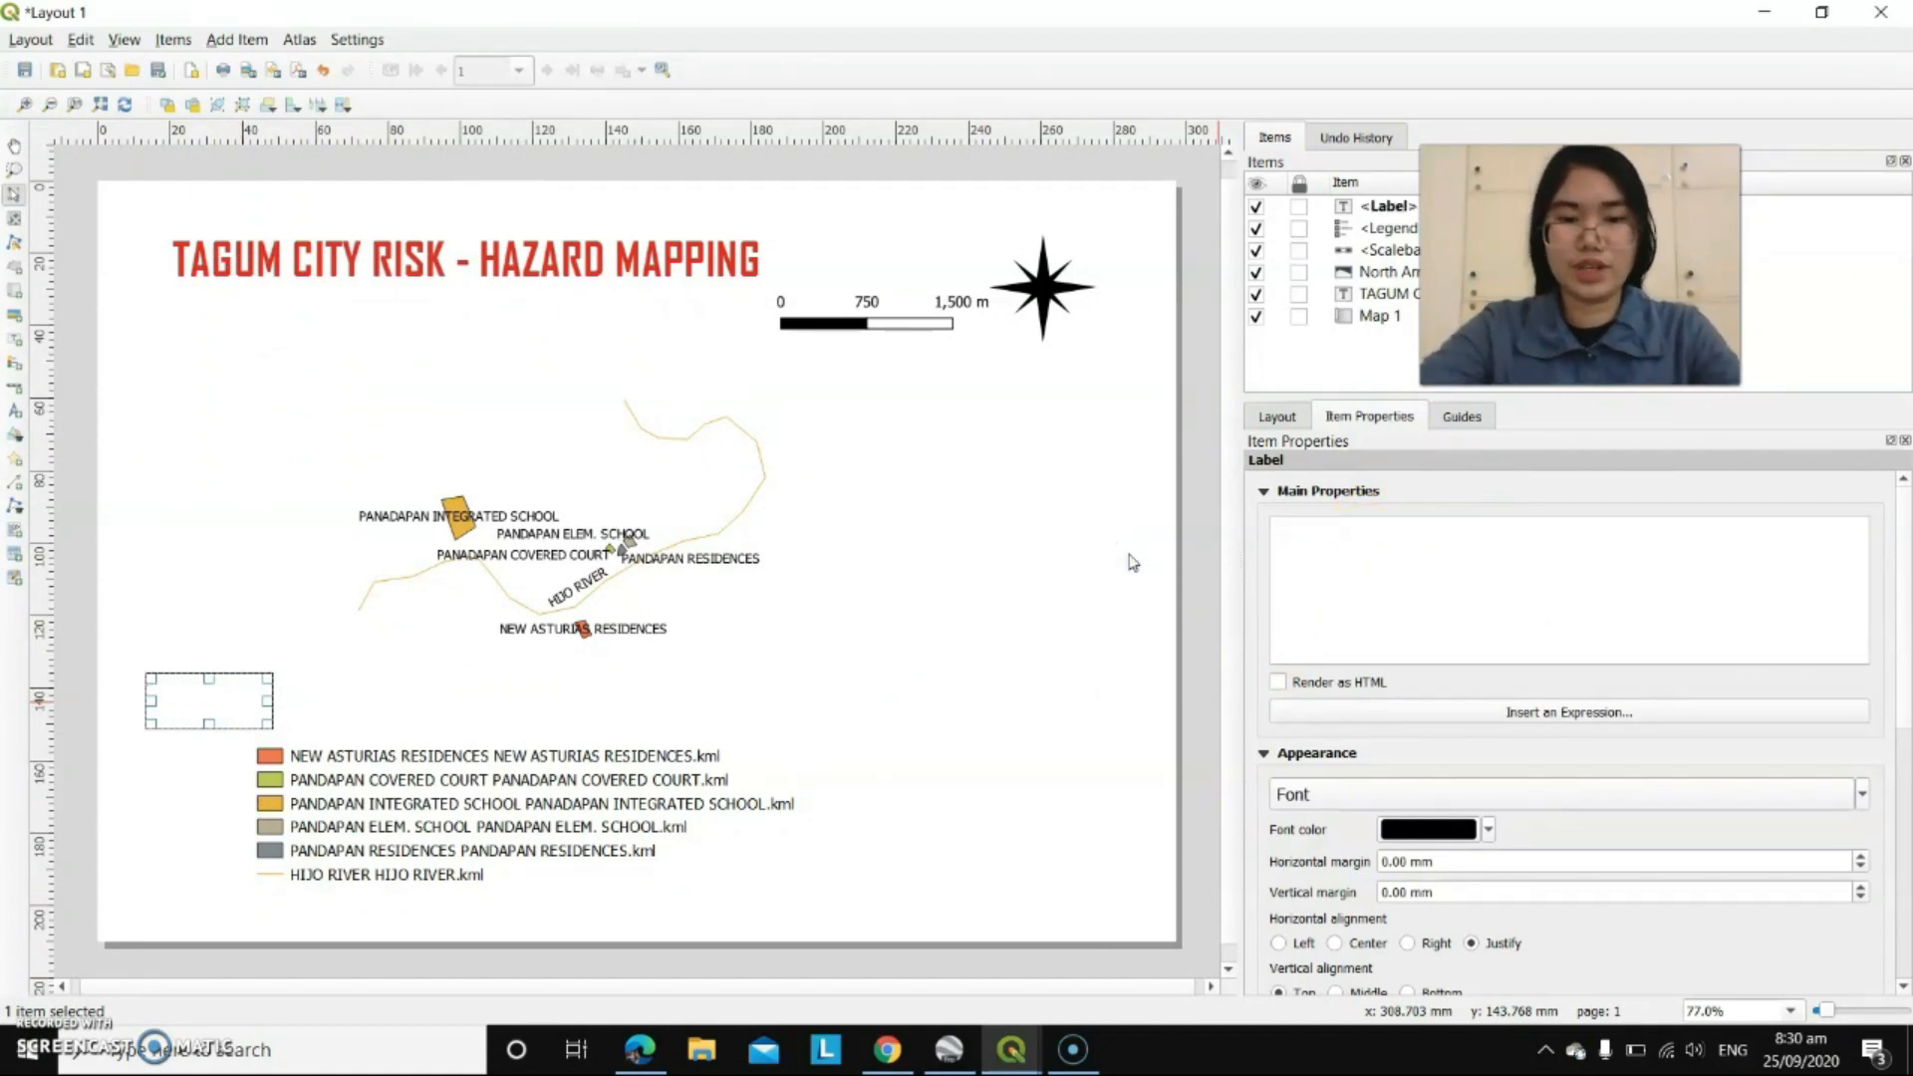
text(LEGEND:)
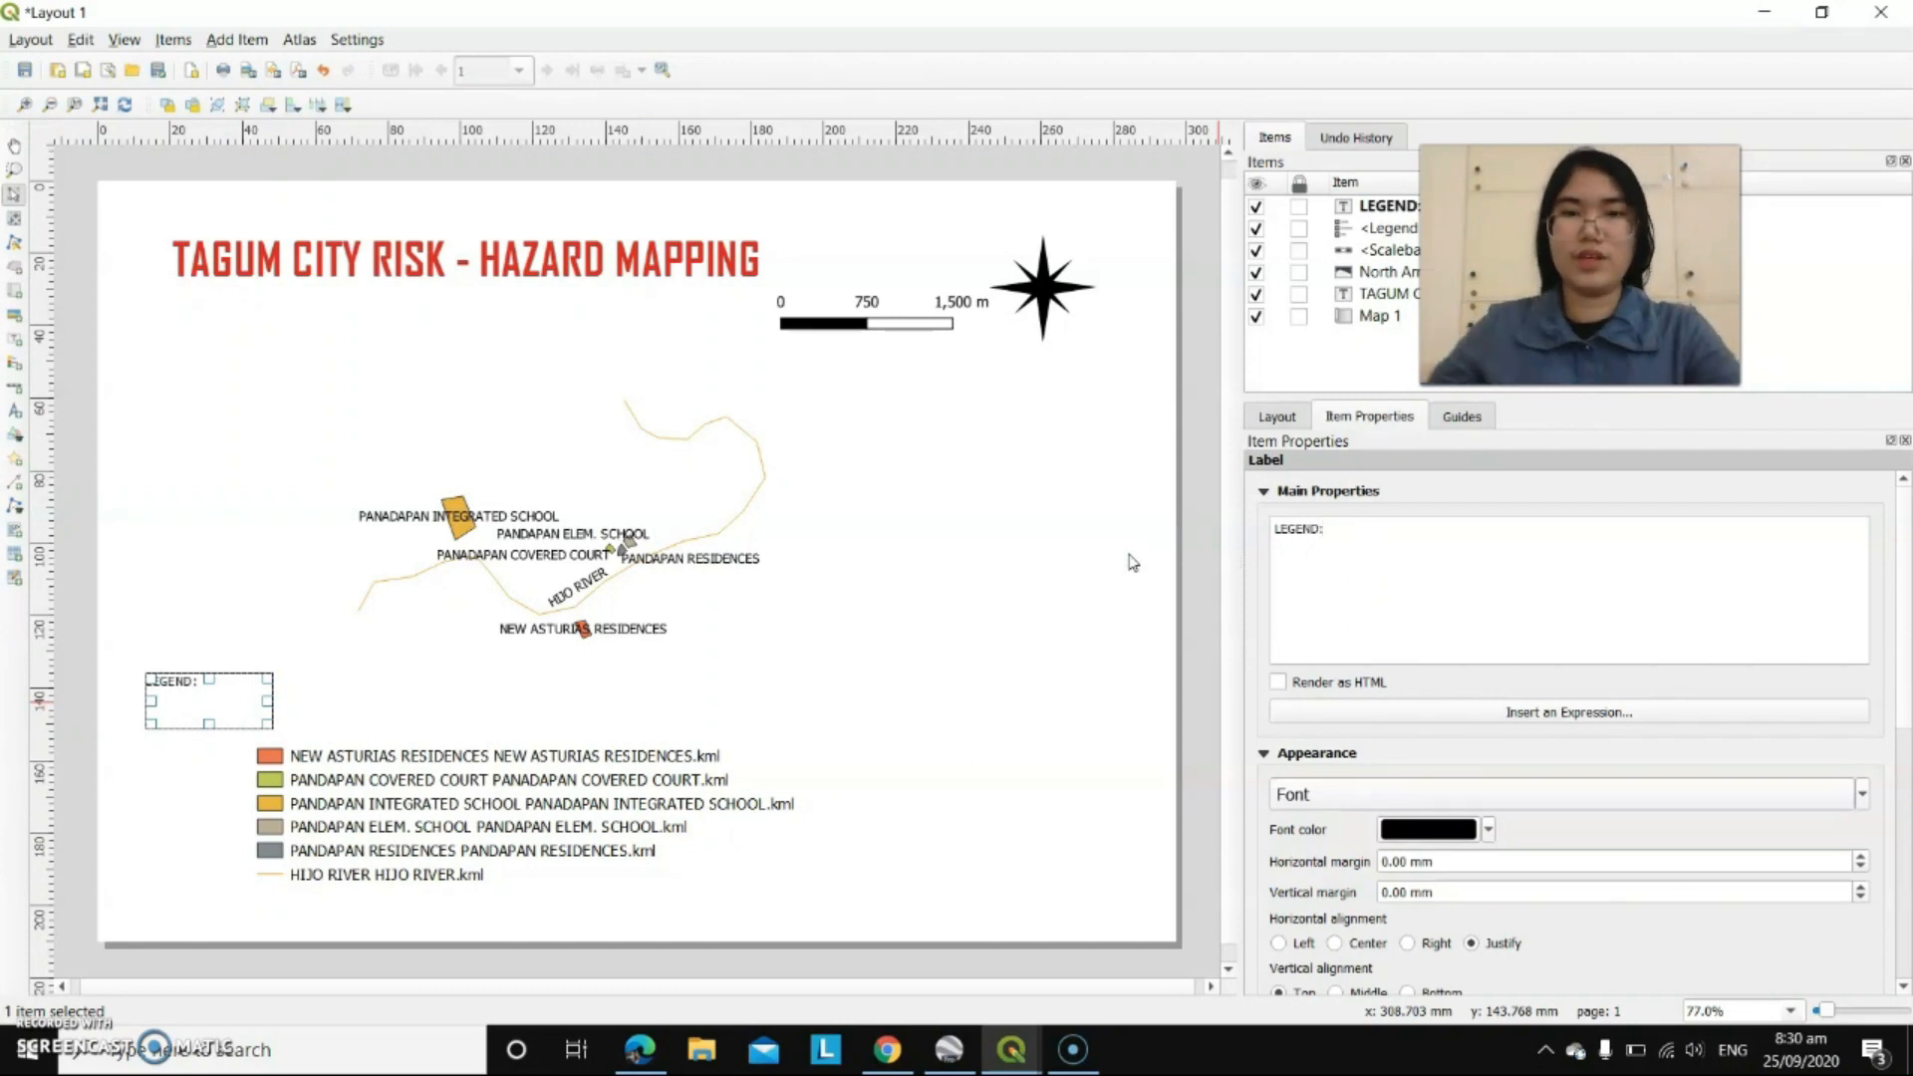
- Format the LEGEND: label in Agency FB, bold, size 18, and move it down beside the legend's first entry
click(1357, 797)
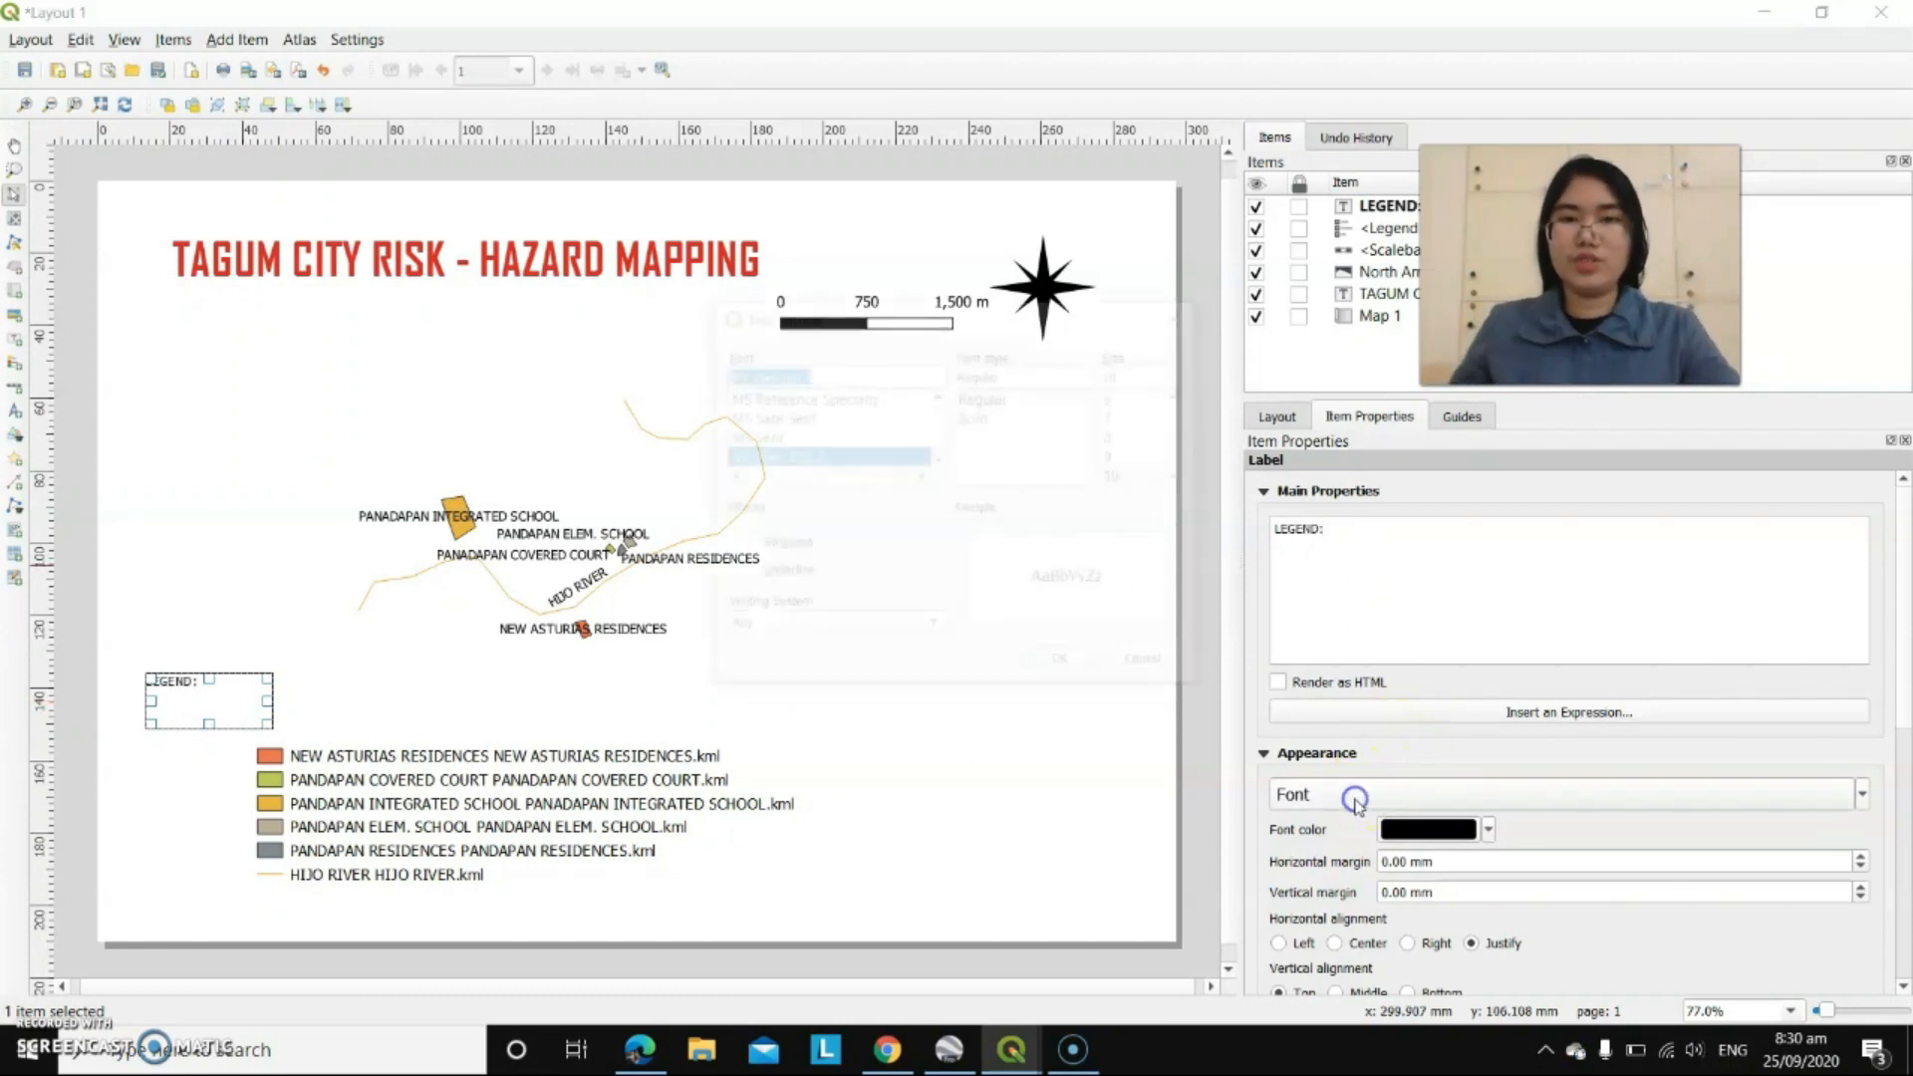
mouse_move(947, 435)
mouse_down()
mouse_move(943, 415)
mouse_move(940, 472)
mouse_up()
click(769, 419)
click(986, 451)
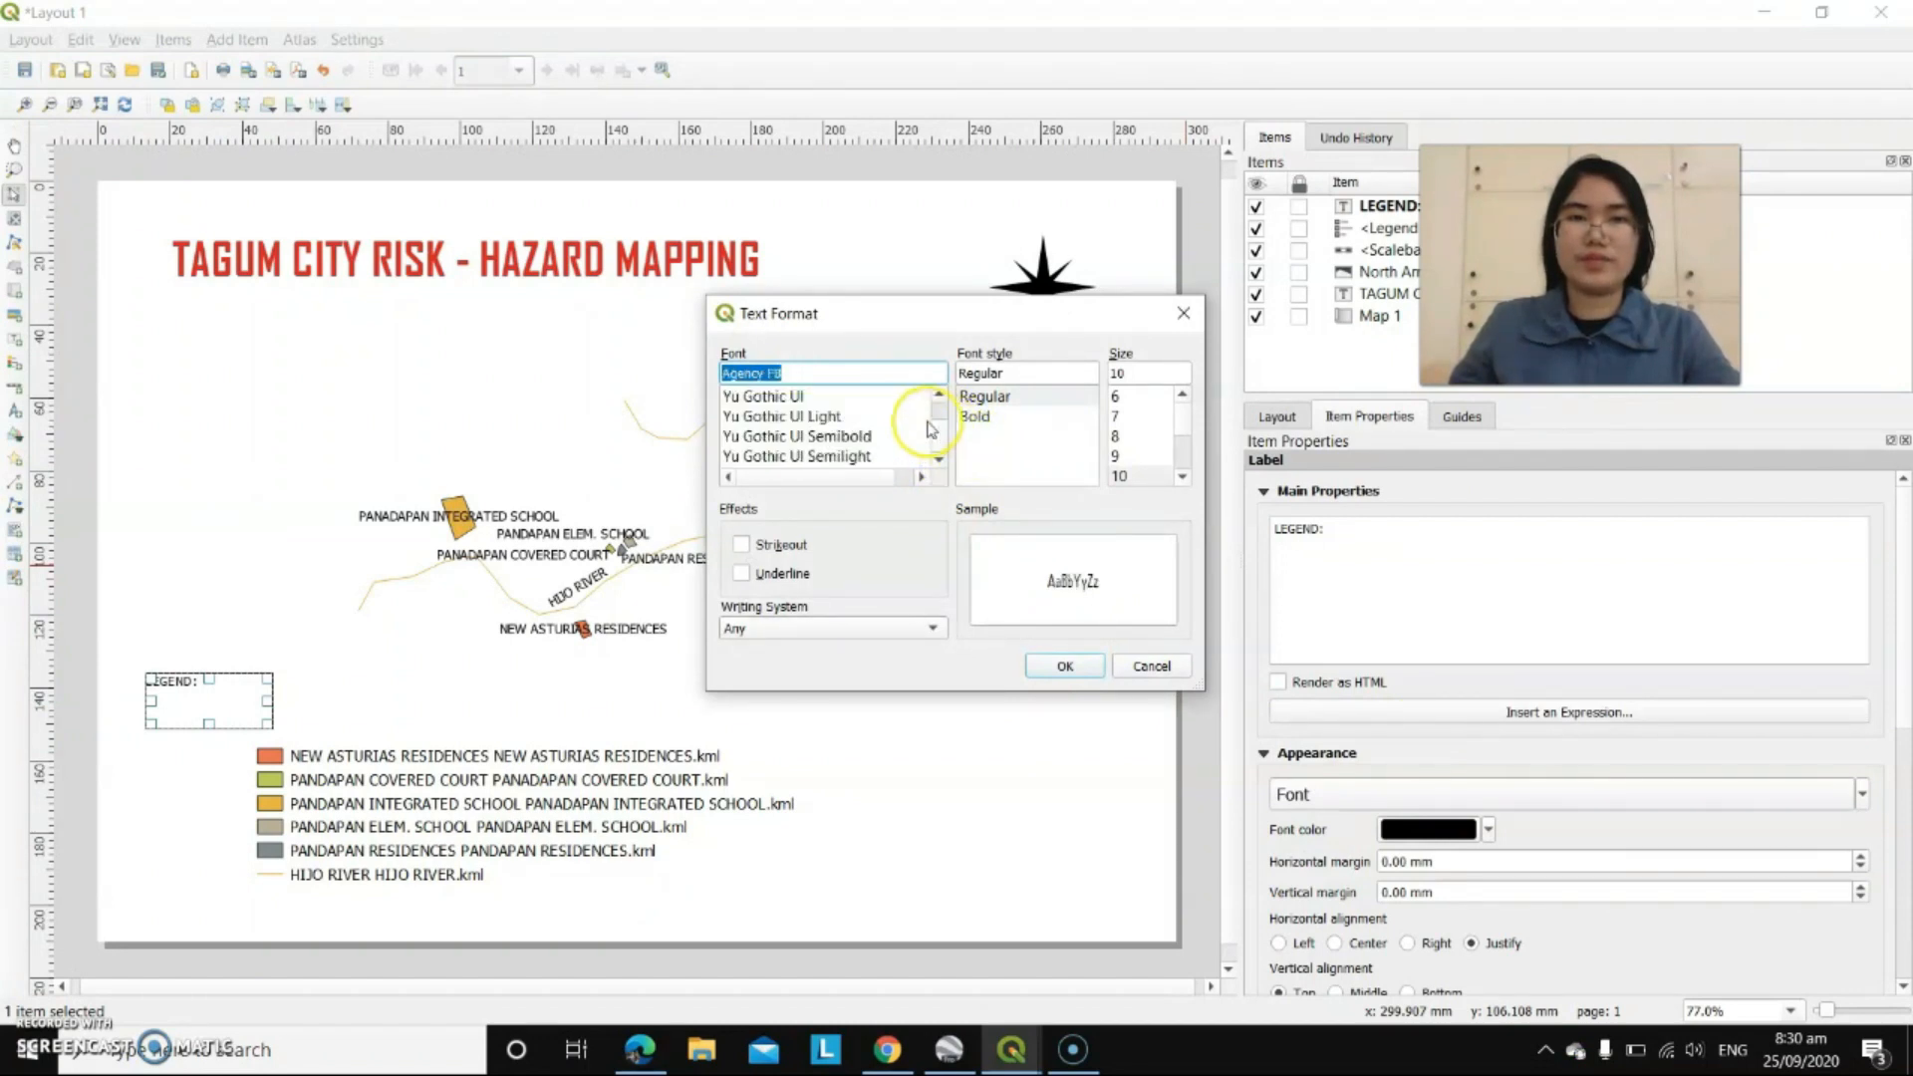
click(996, 418)
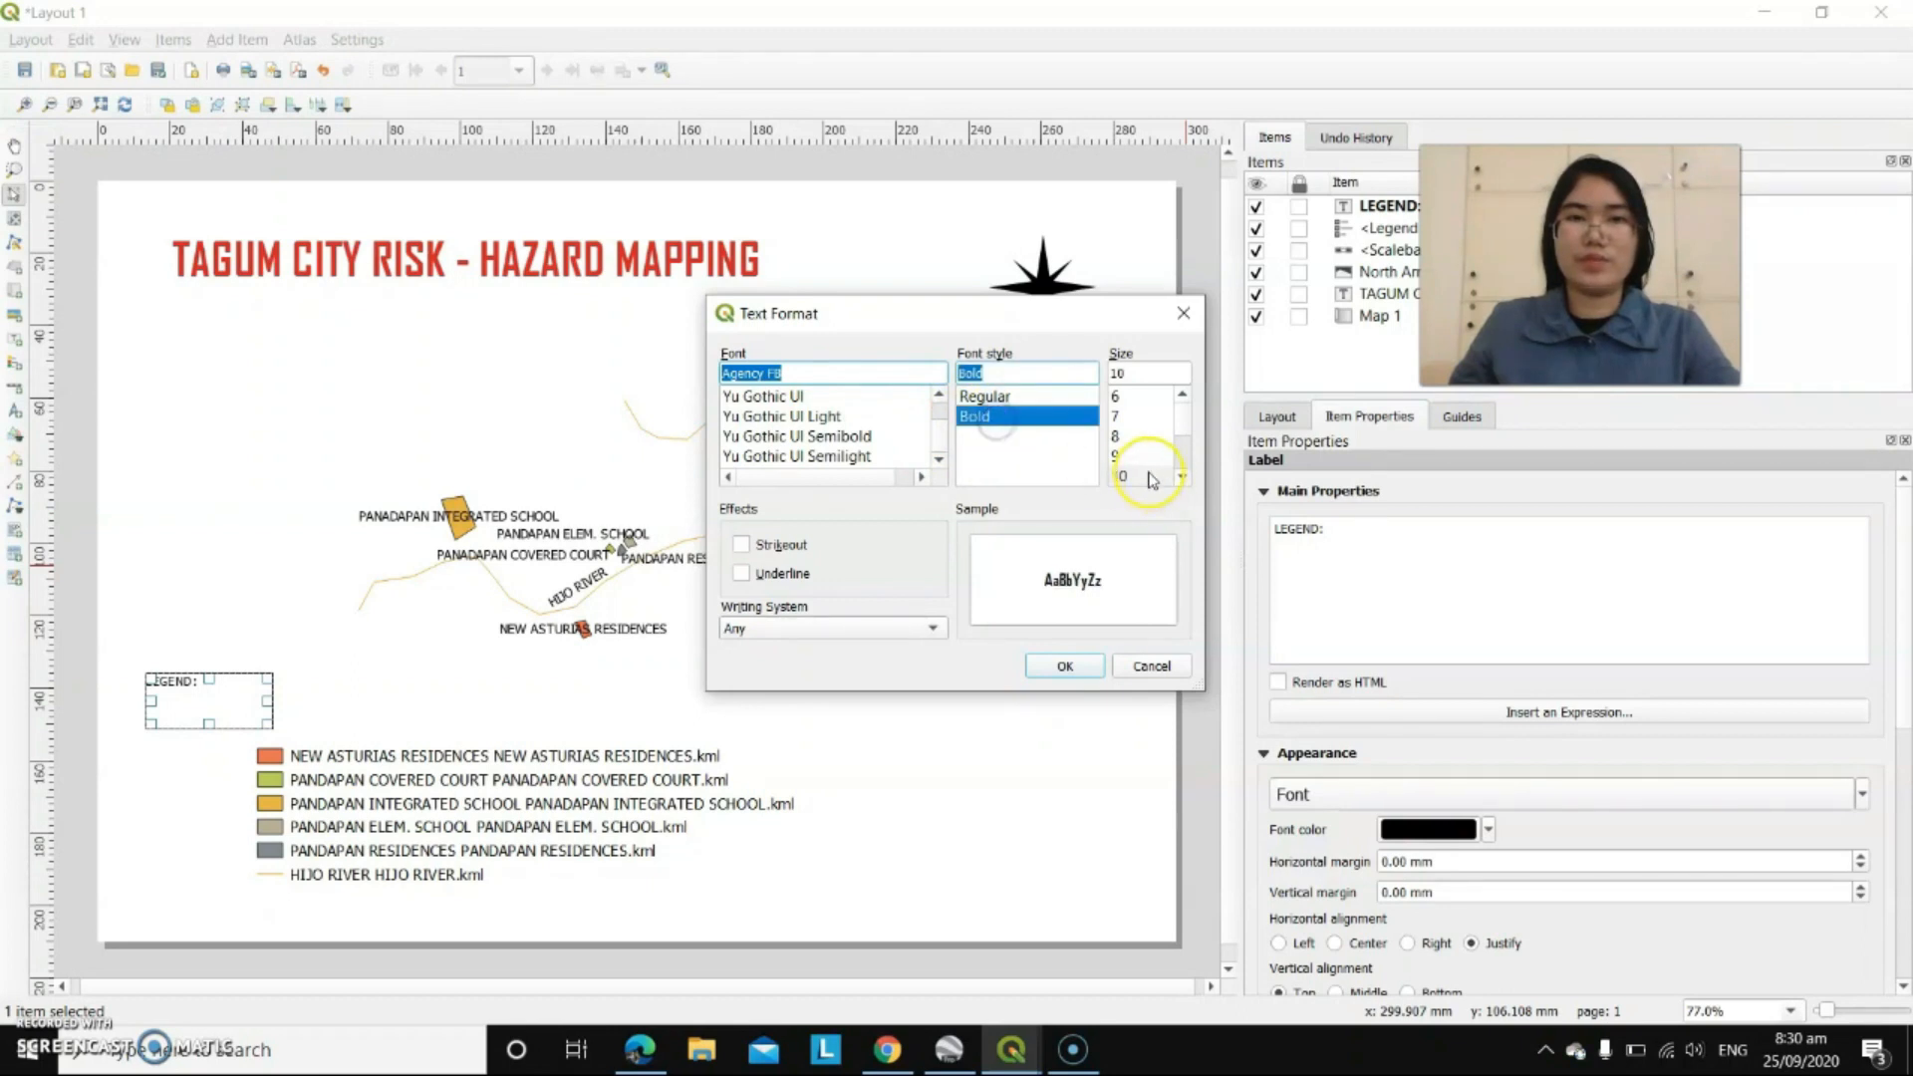
click(1145, 476)
scroll(1185, 435, down, 2)
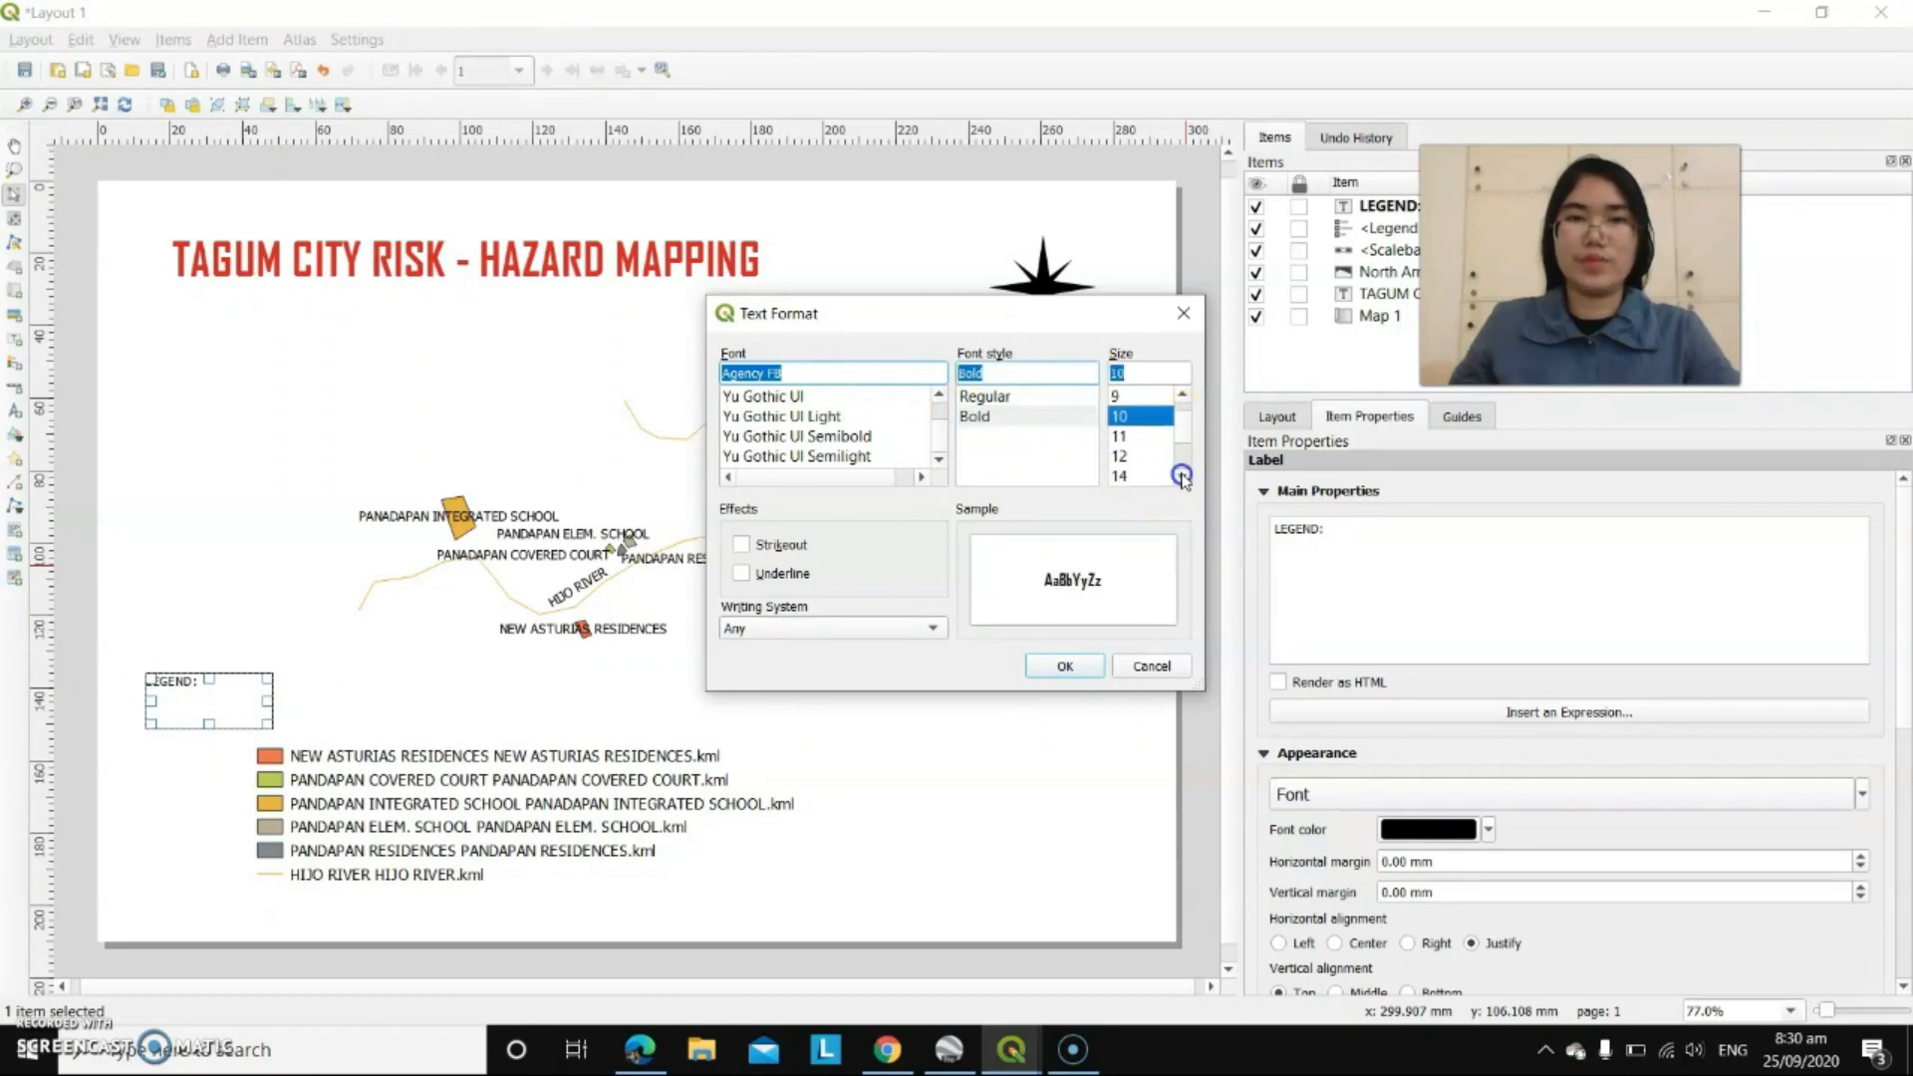
click(1124, 476)
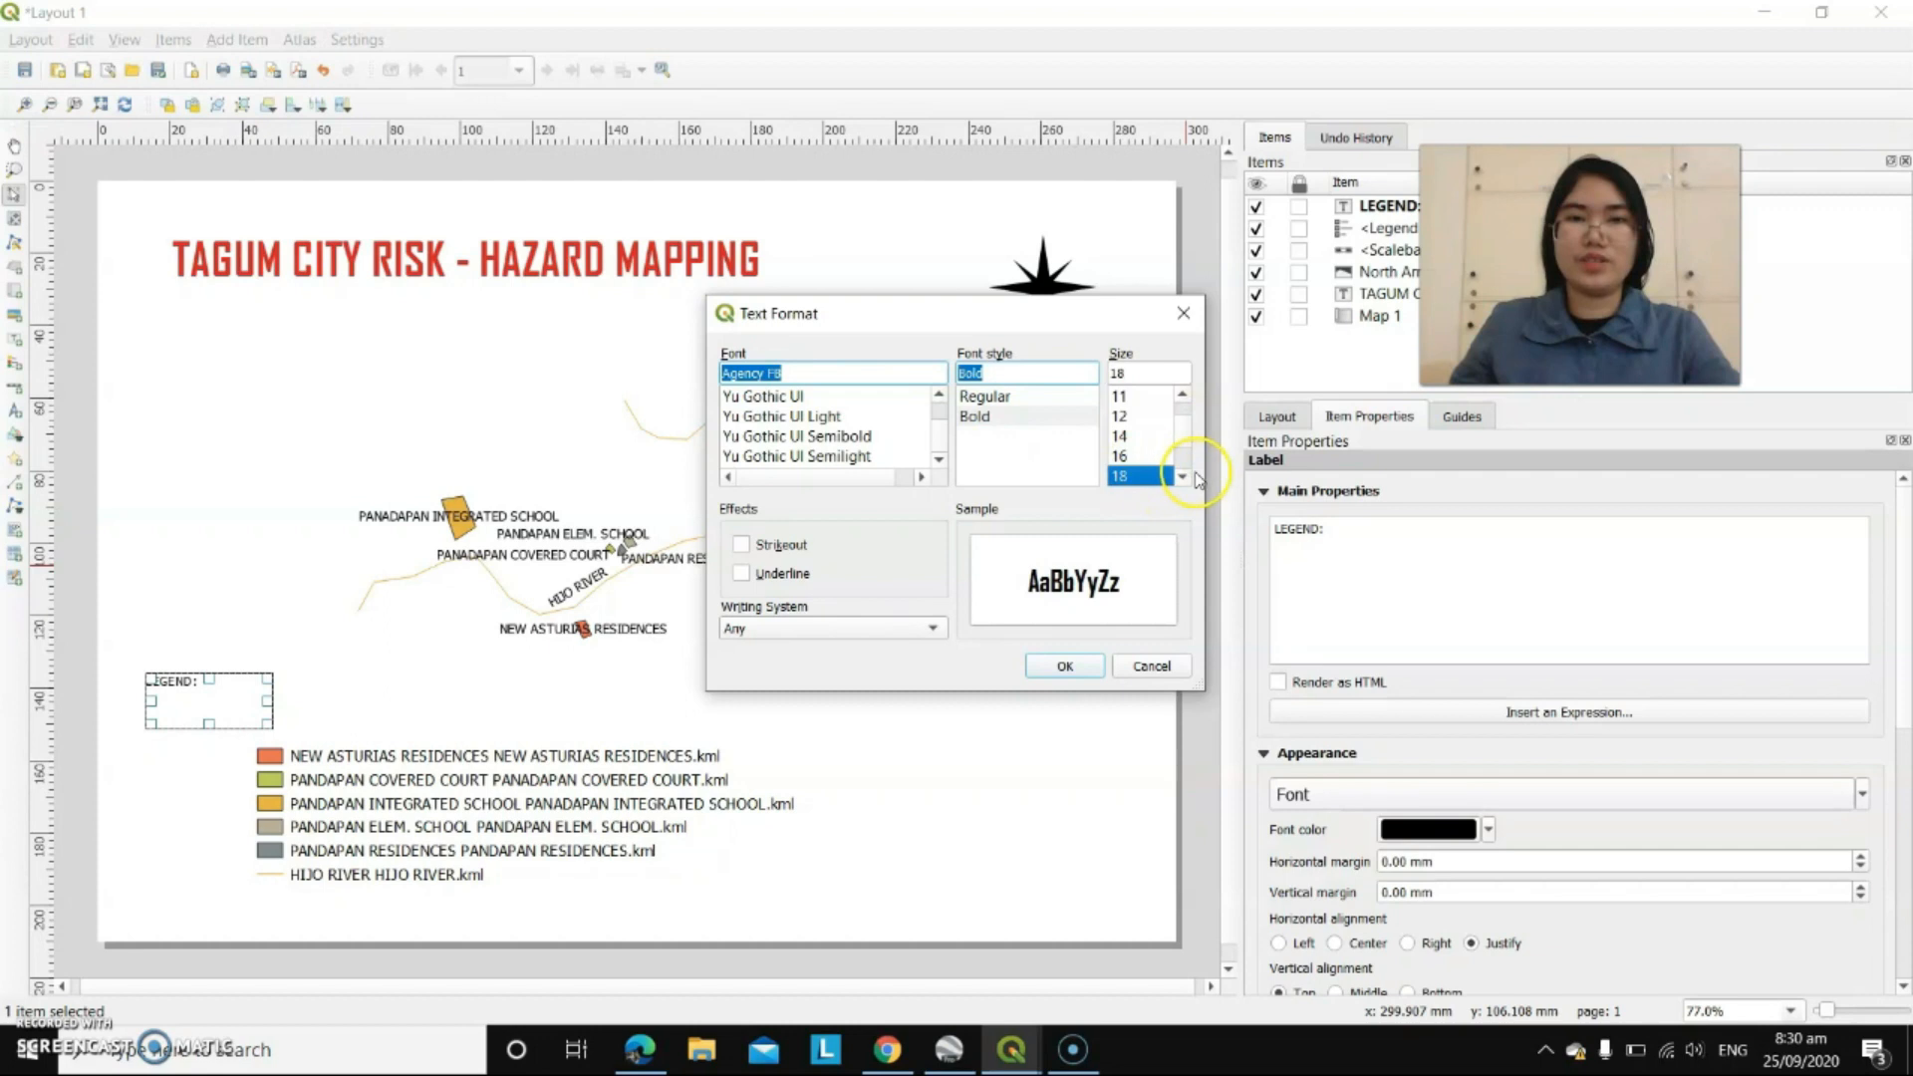
click(1065, 665)
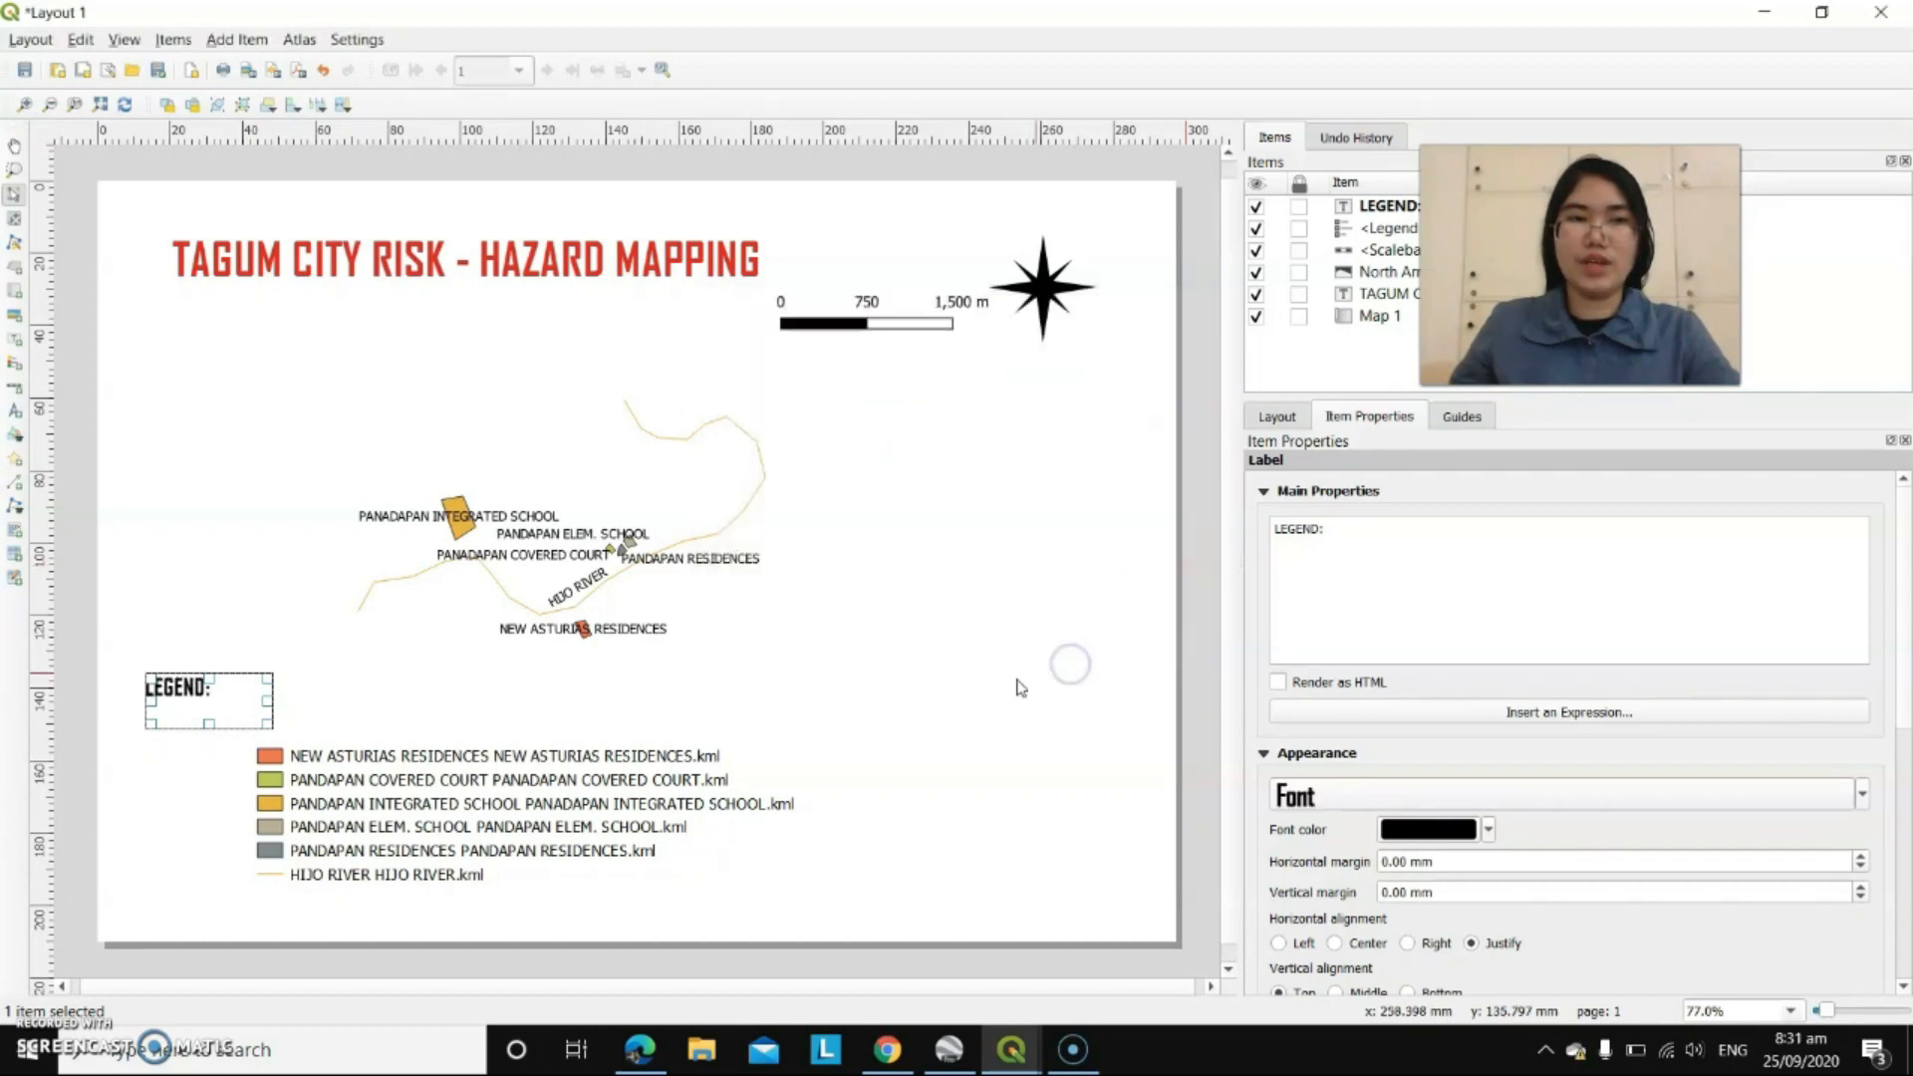
drag(228, 704, 230, 752)
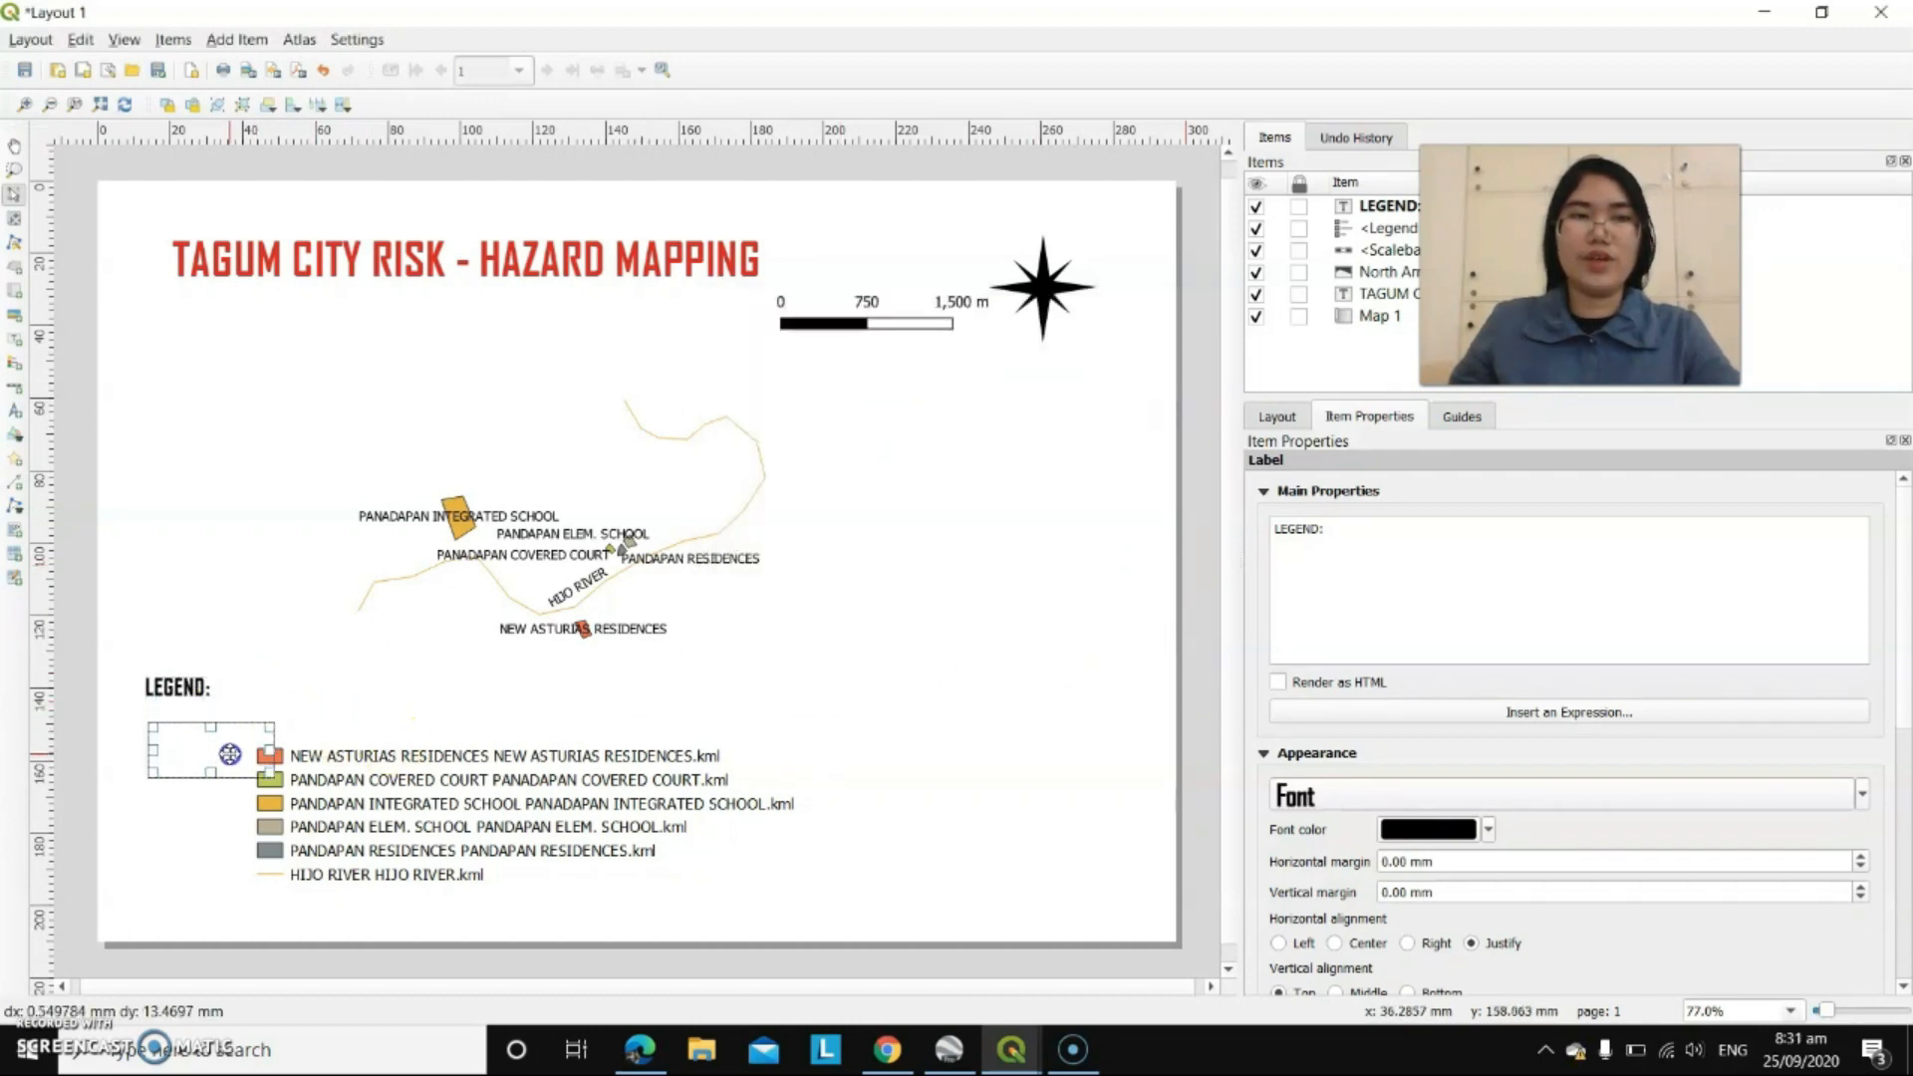
- Add a label in the page's lower-right area reading "Source:" followed by the author's name and "__QGIS"
click(237, 39)
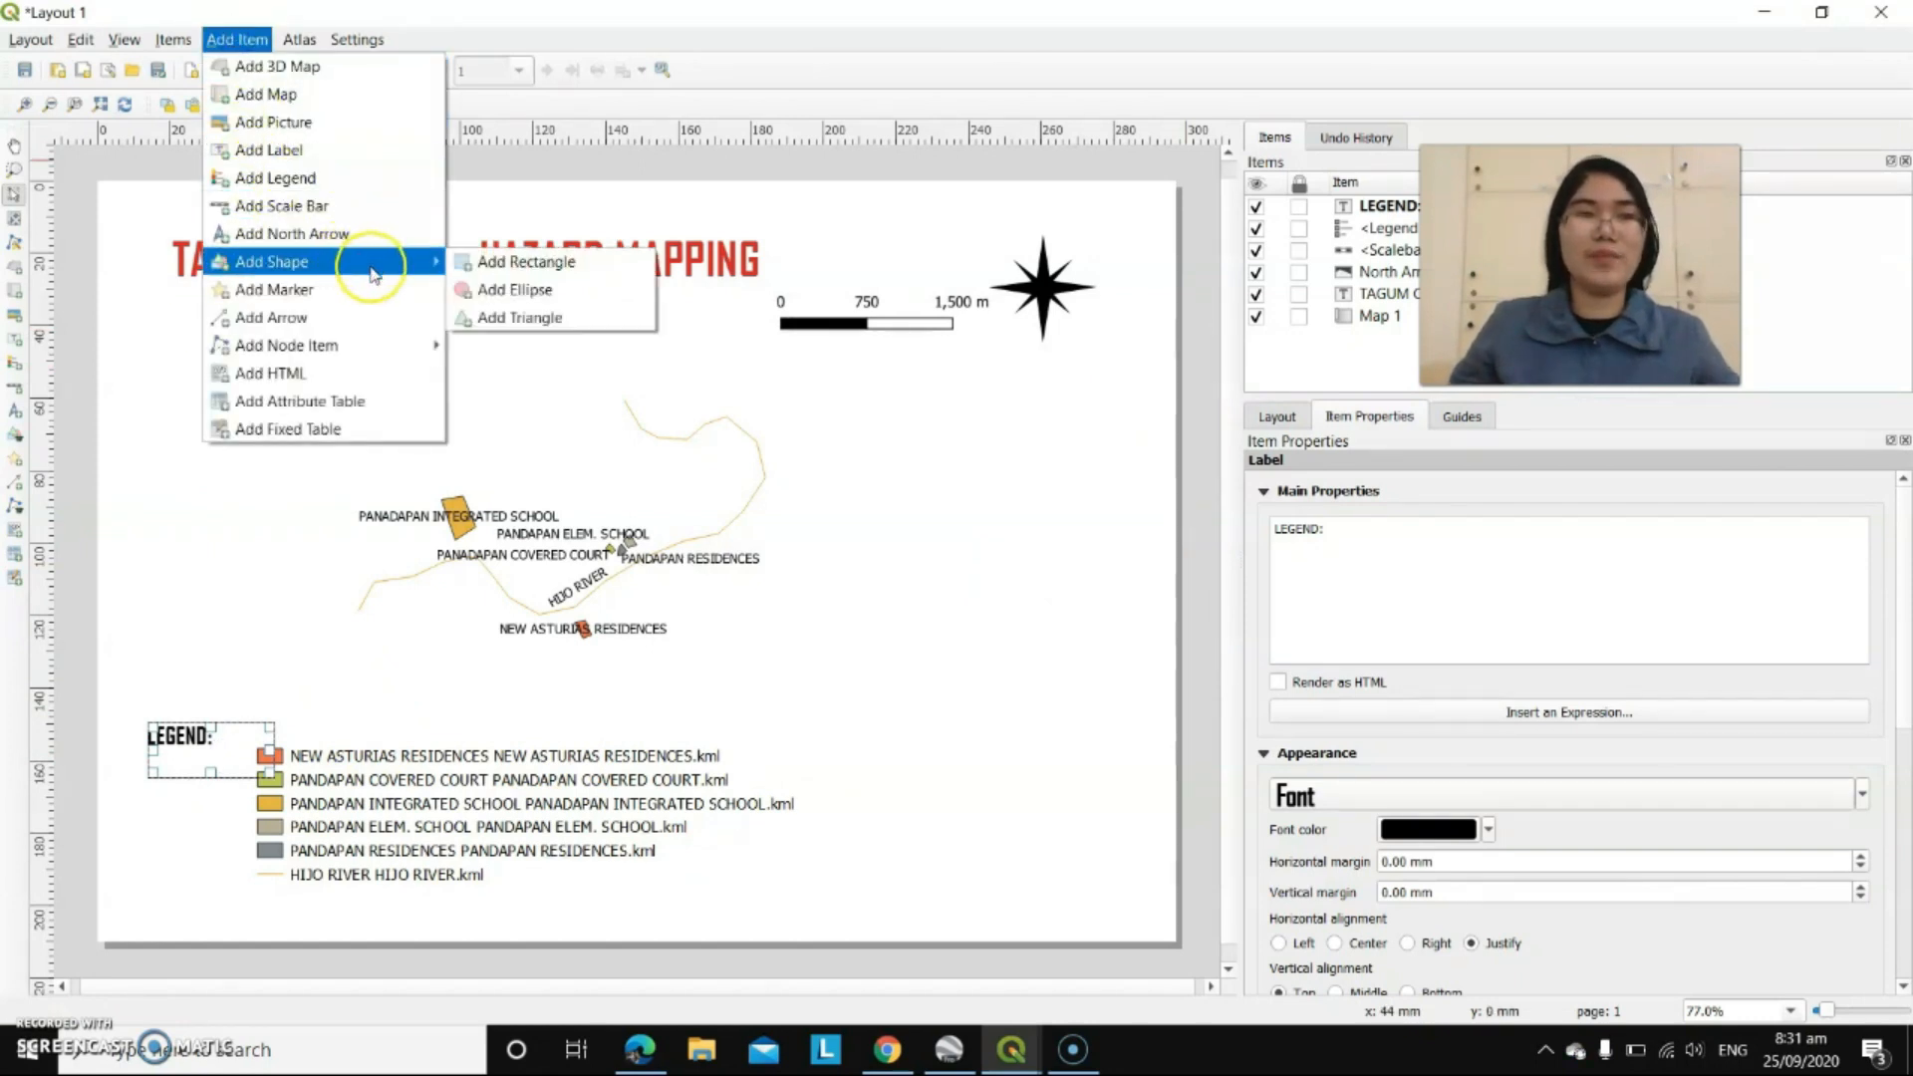
click(274, 151)
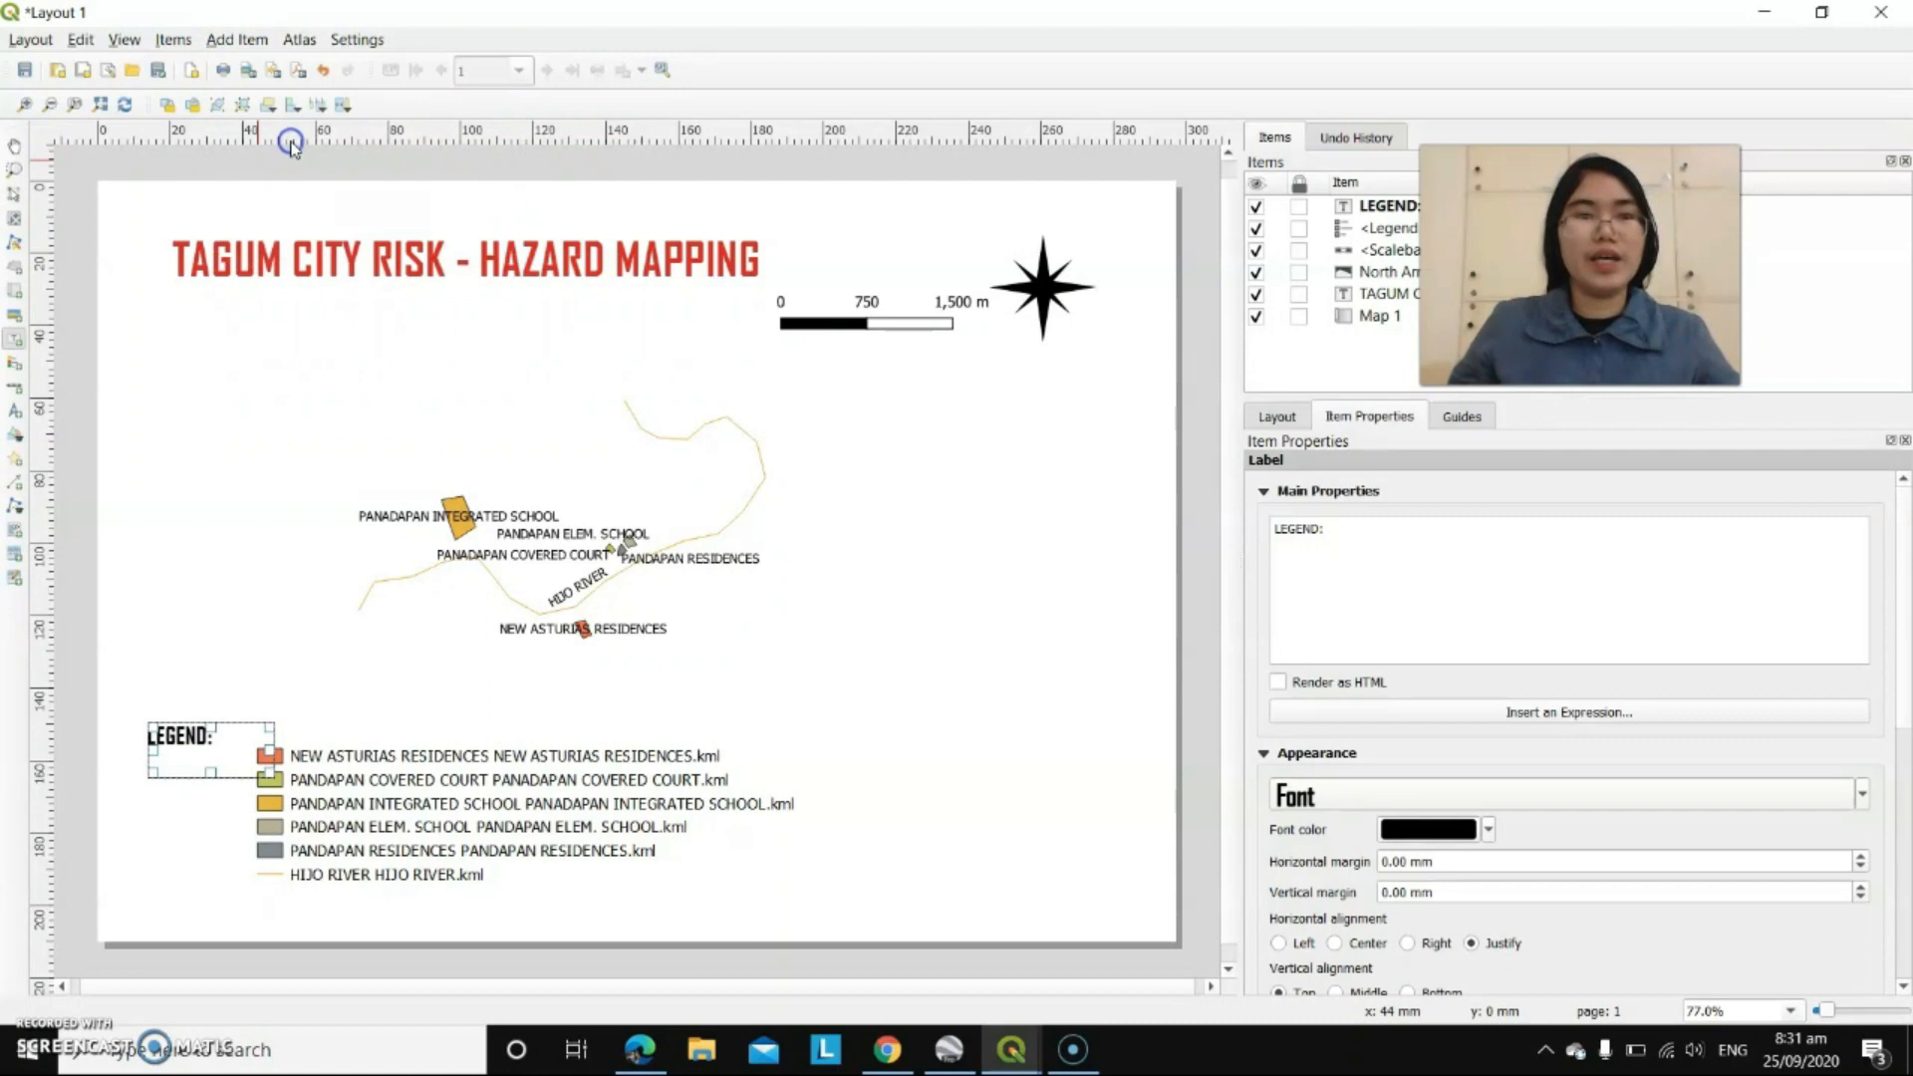
drag(781, 849, 1118, 914)
drag(931, 884, 872, 884)
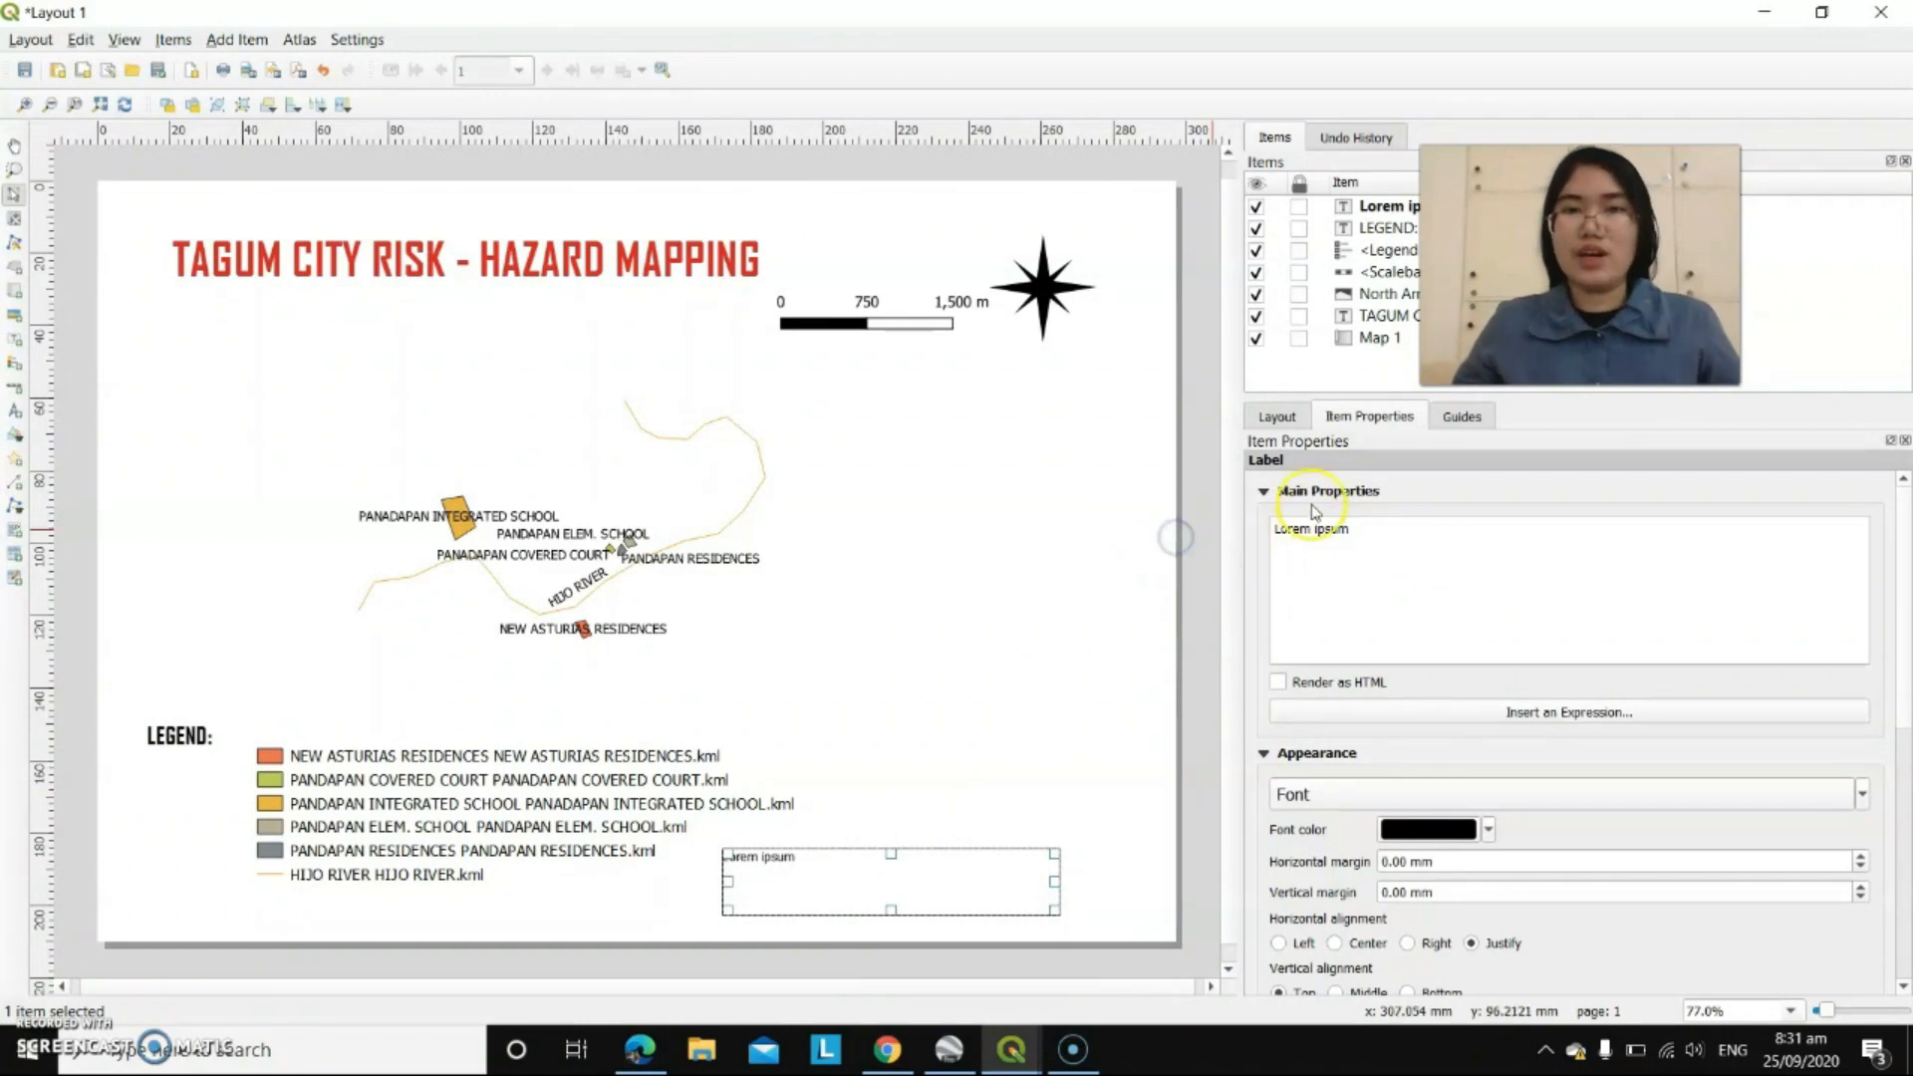
click(1368, 552)
text(Source: NeonMadulara__QGIS)
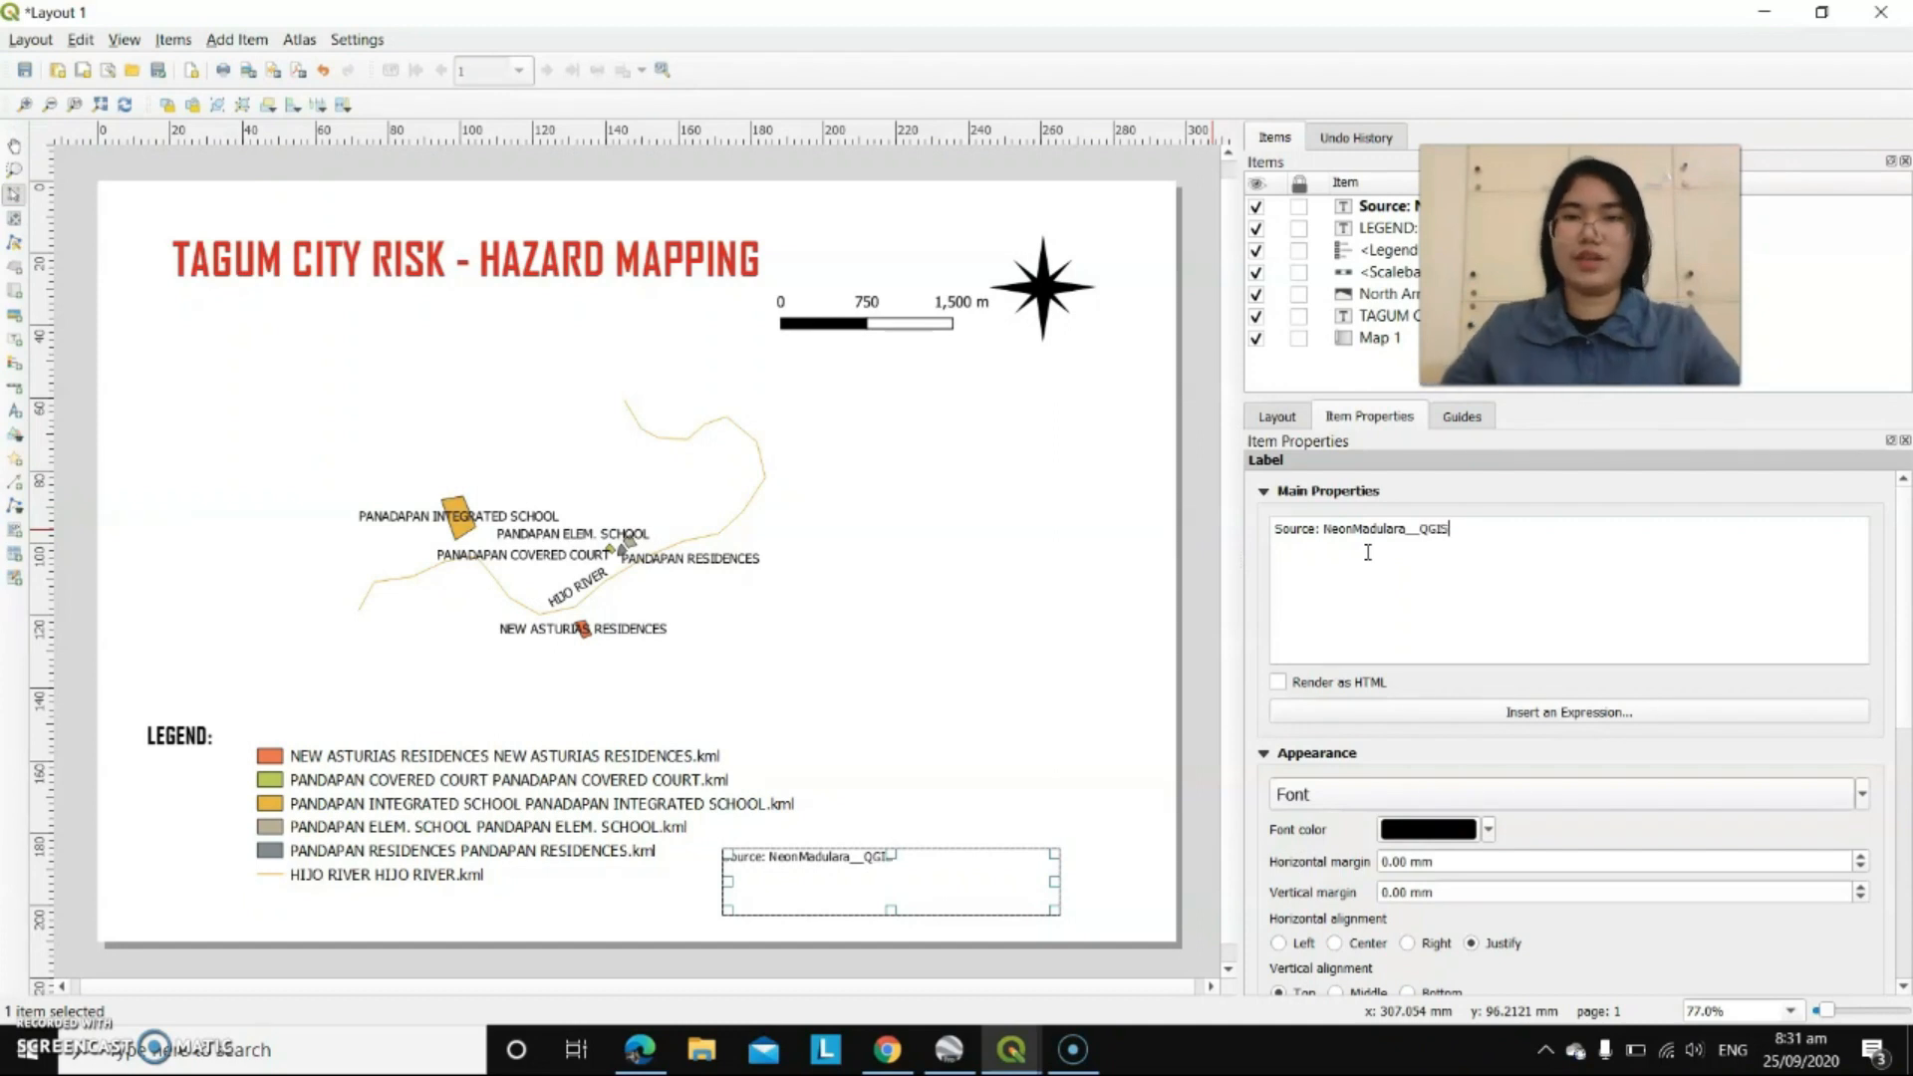
- Set the source label's font to MS Sans Serif, bold, size 14
click(1340, 797)
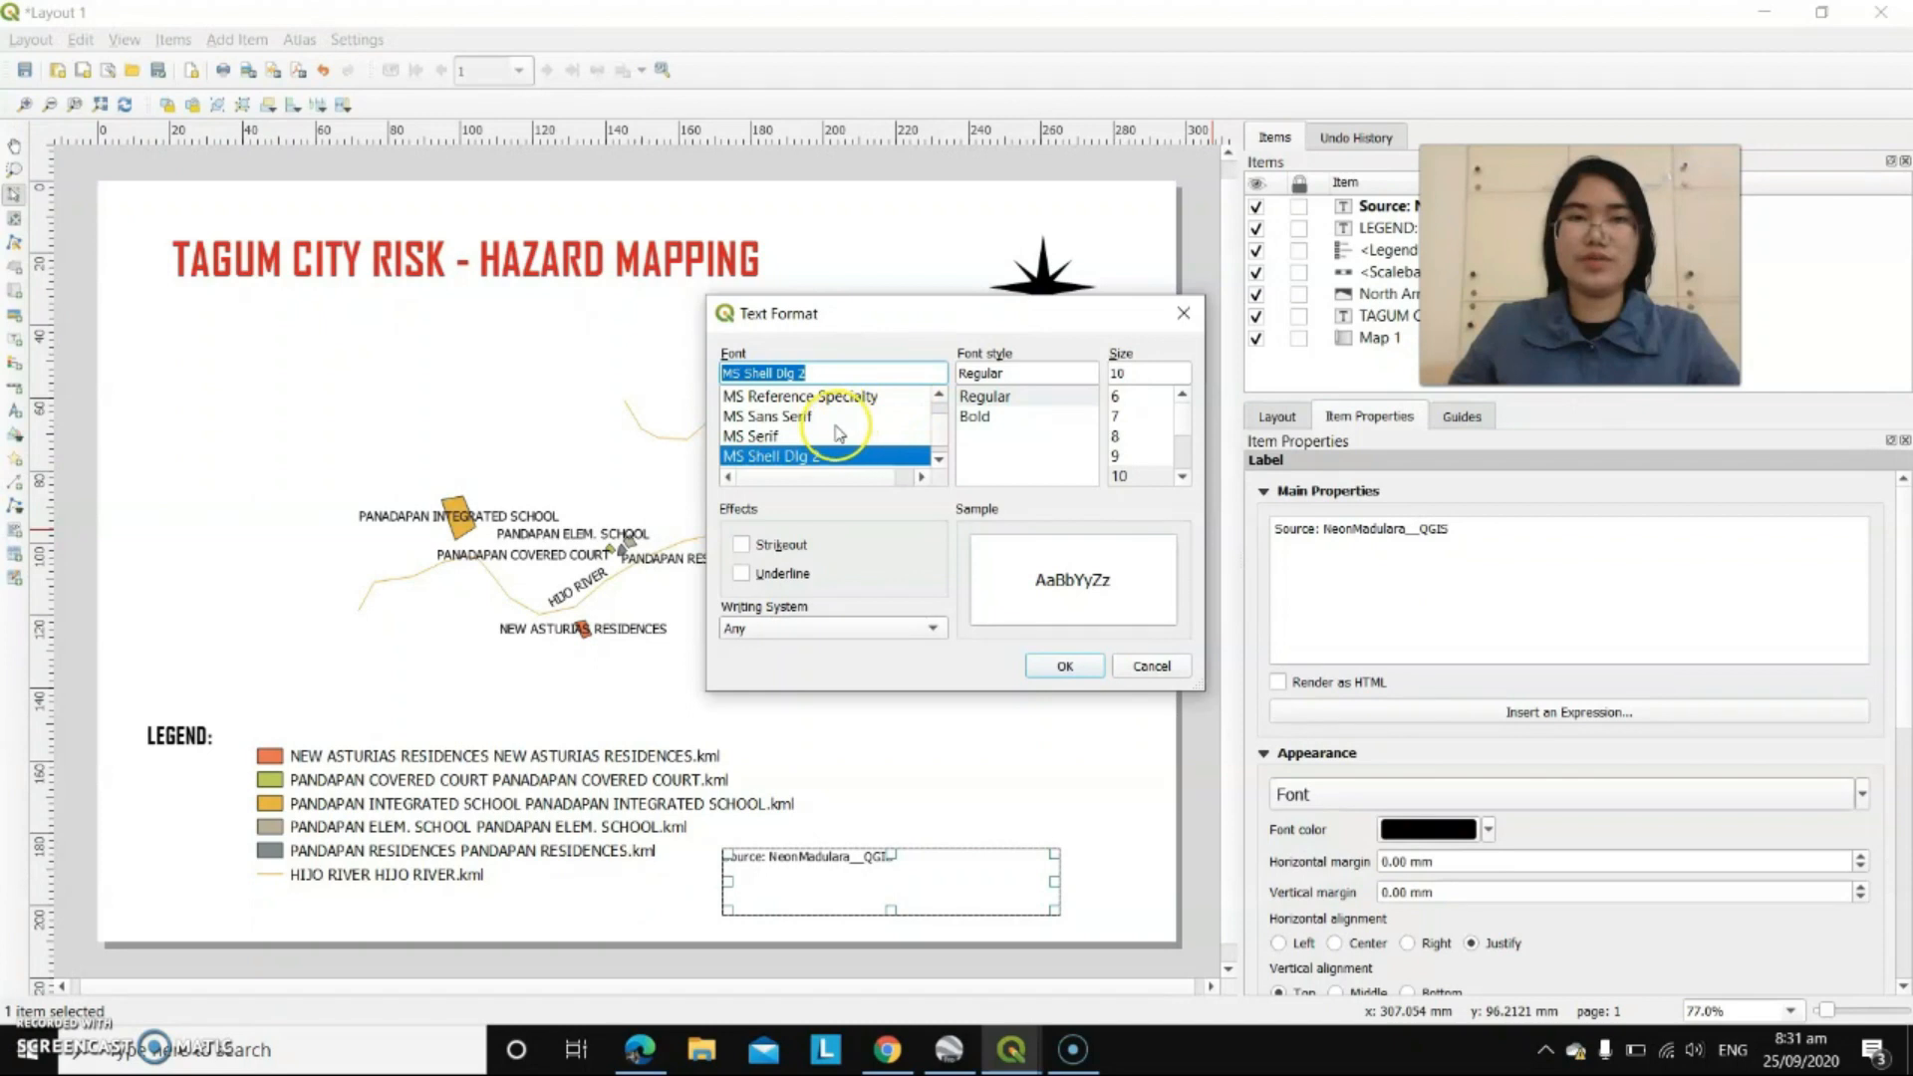
click(885, 416)
click(992, 417)
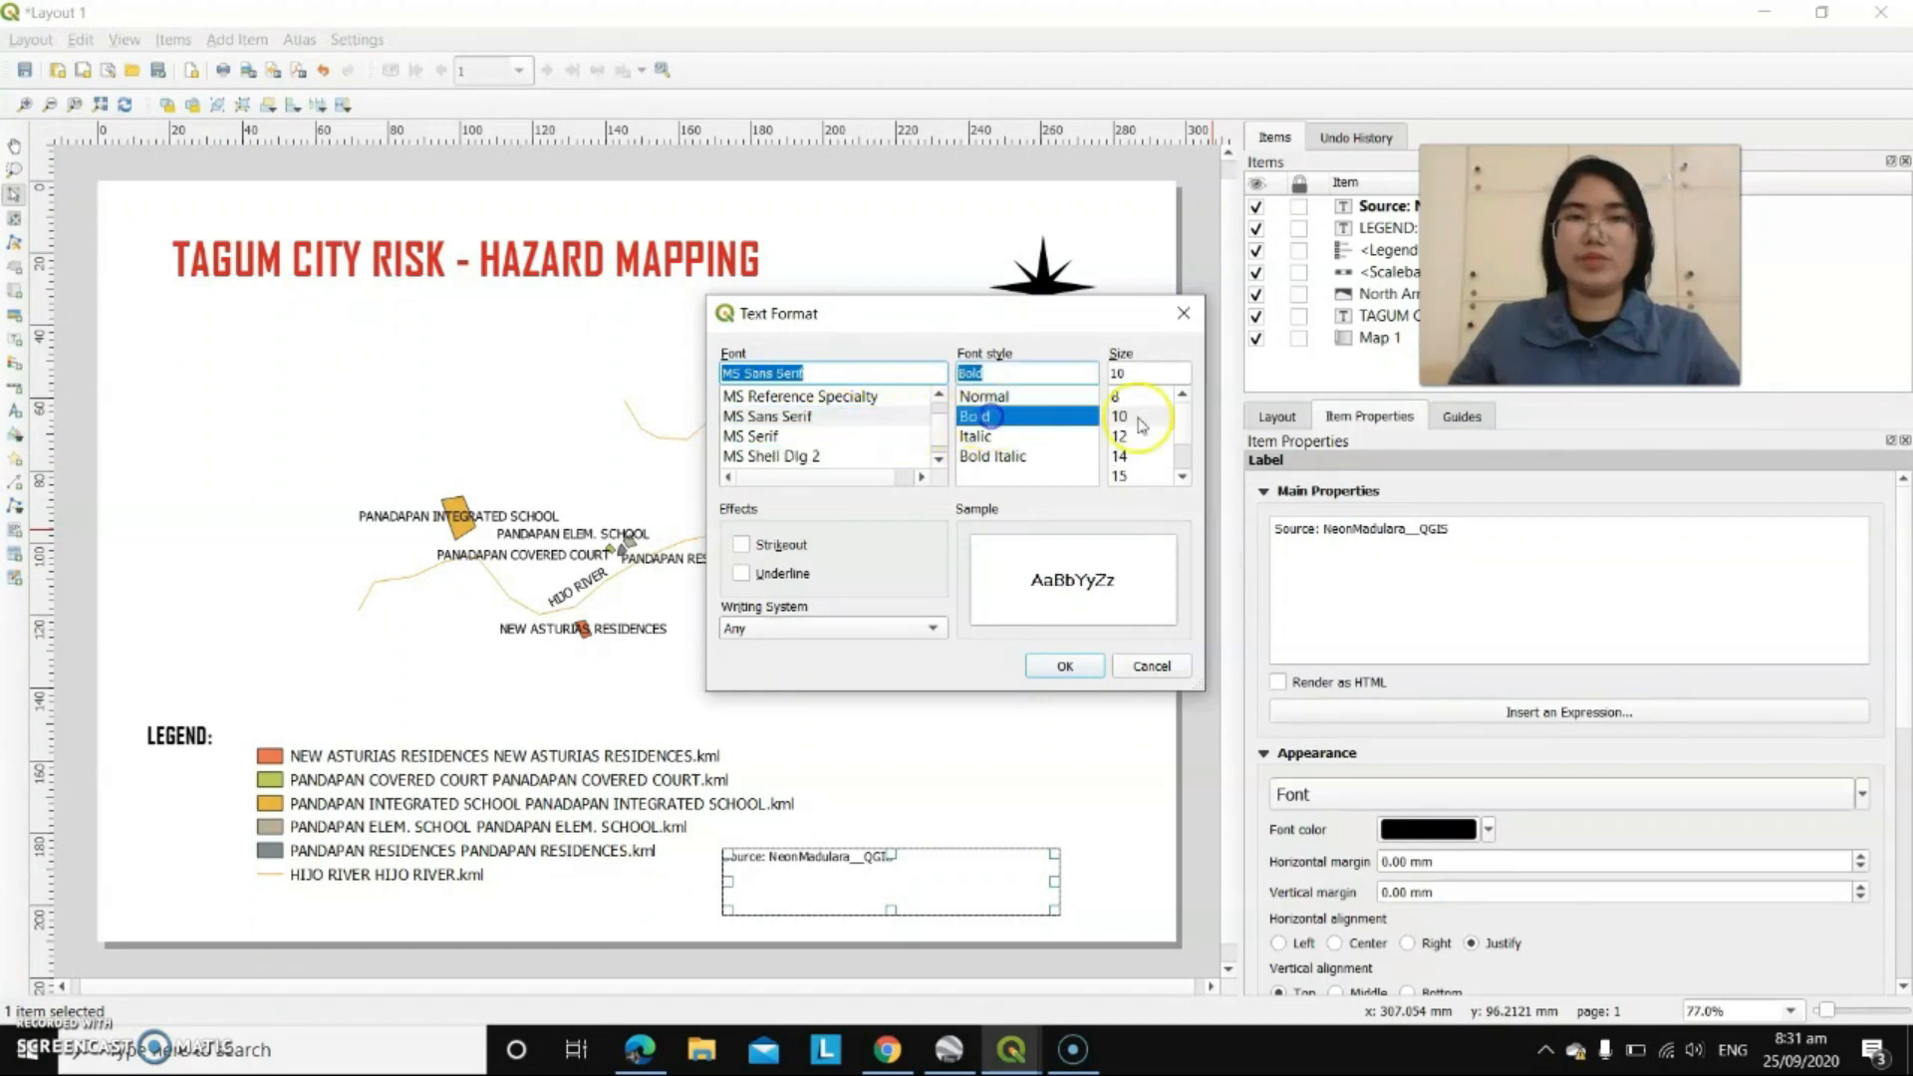
click(1131, 458)
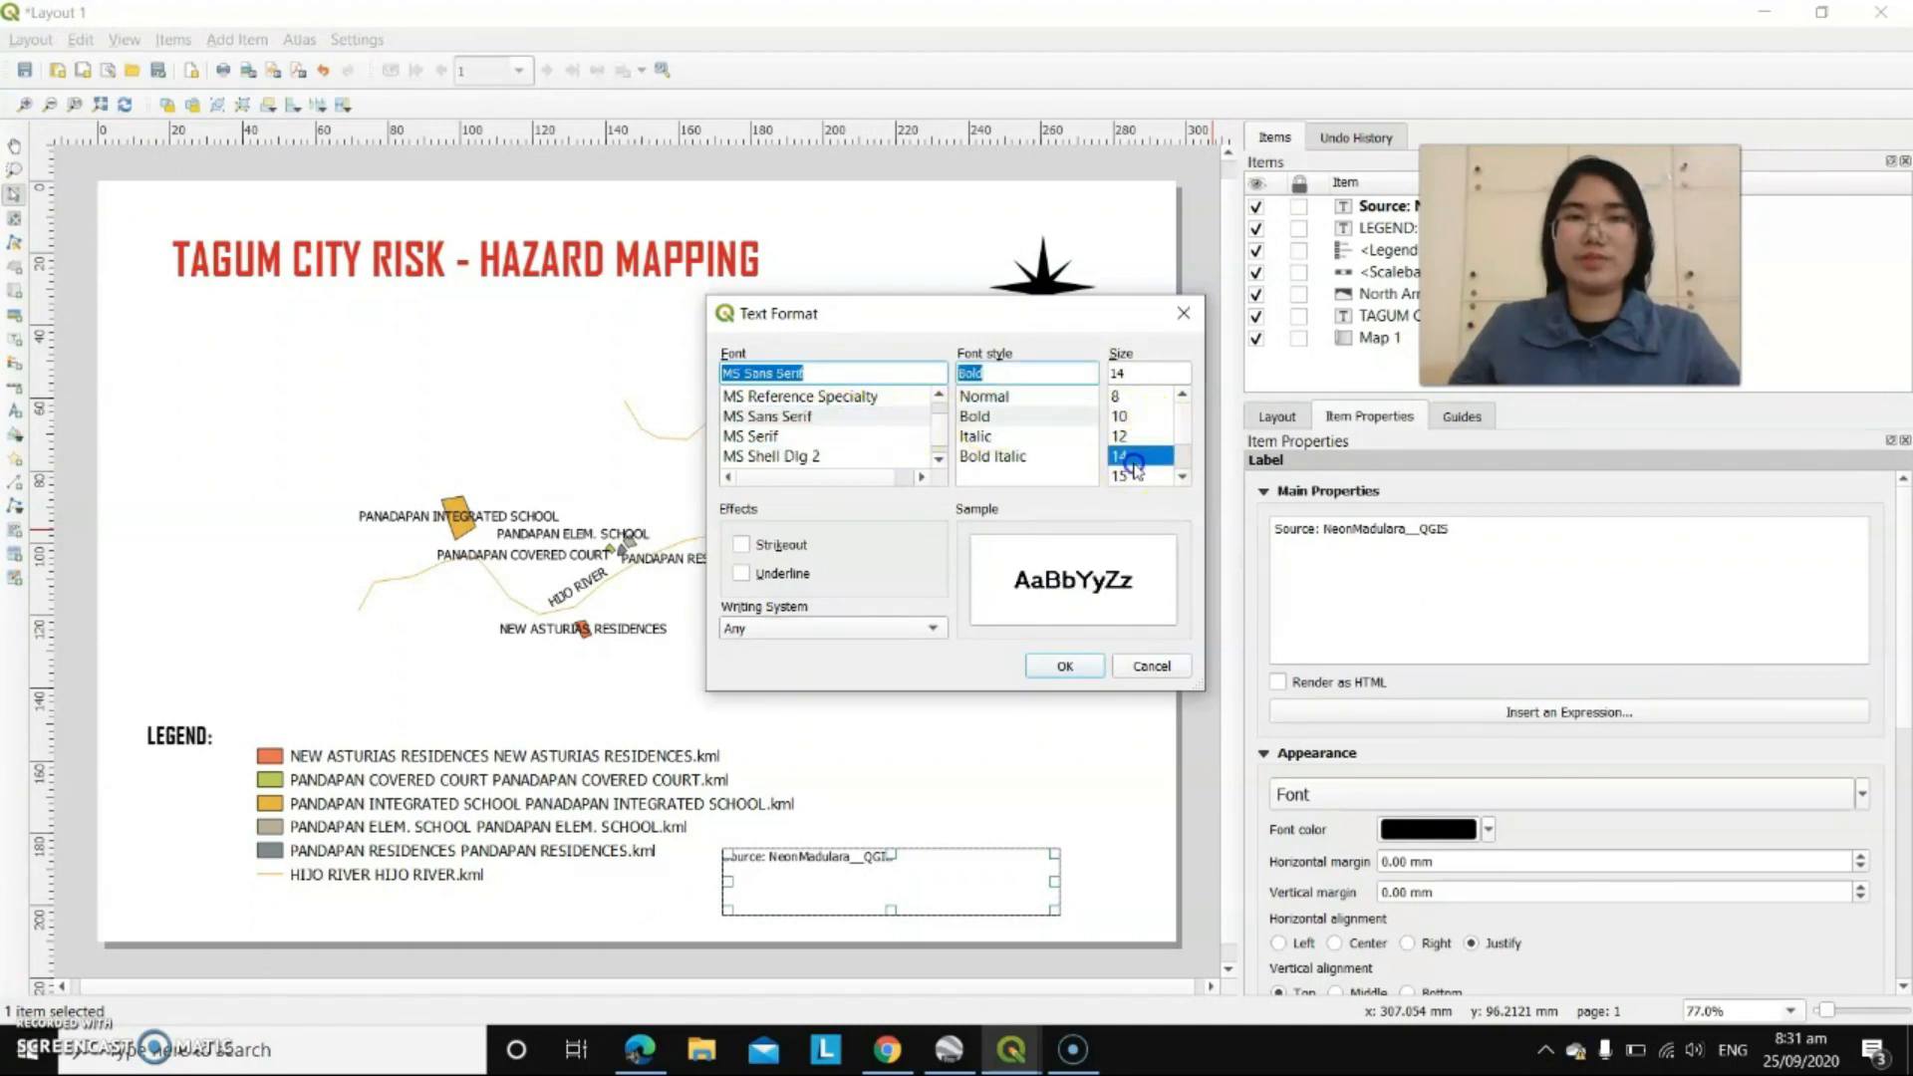
click(1048, 673)
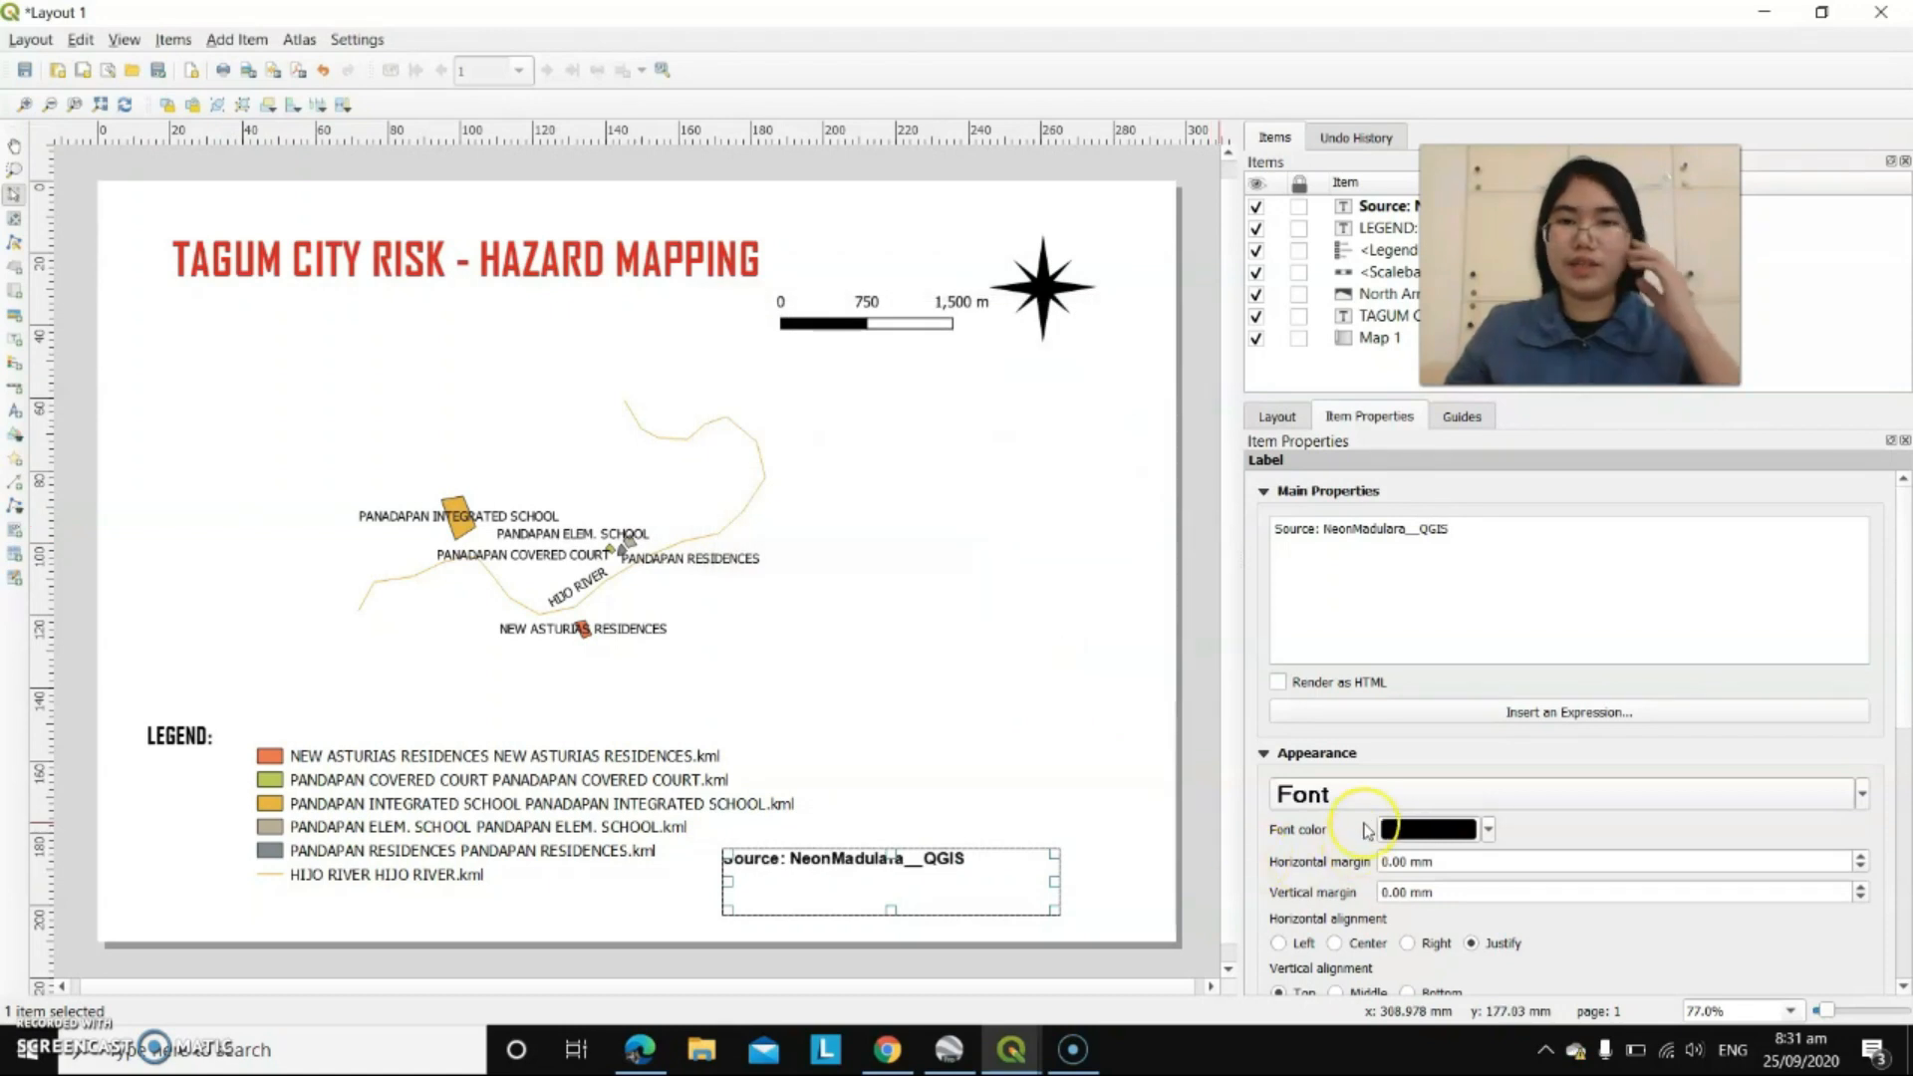
- Try to change the source label's font color to a blue with hue 212°
click(1432, 830)
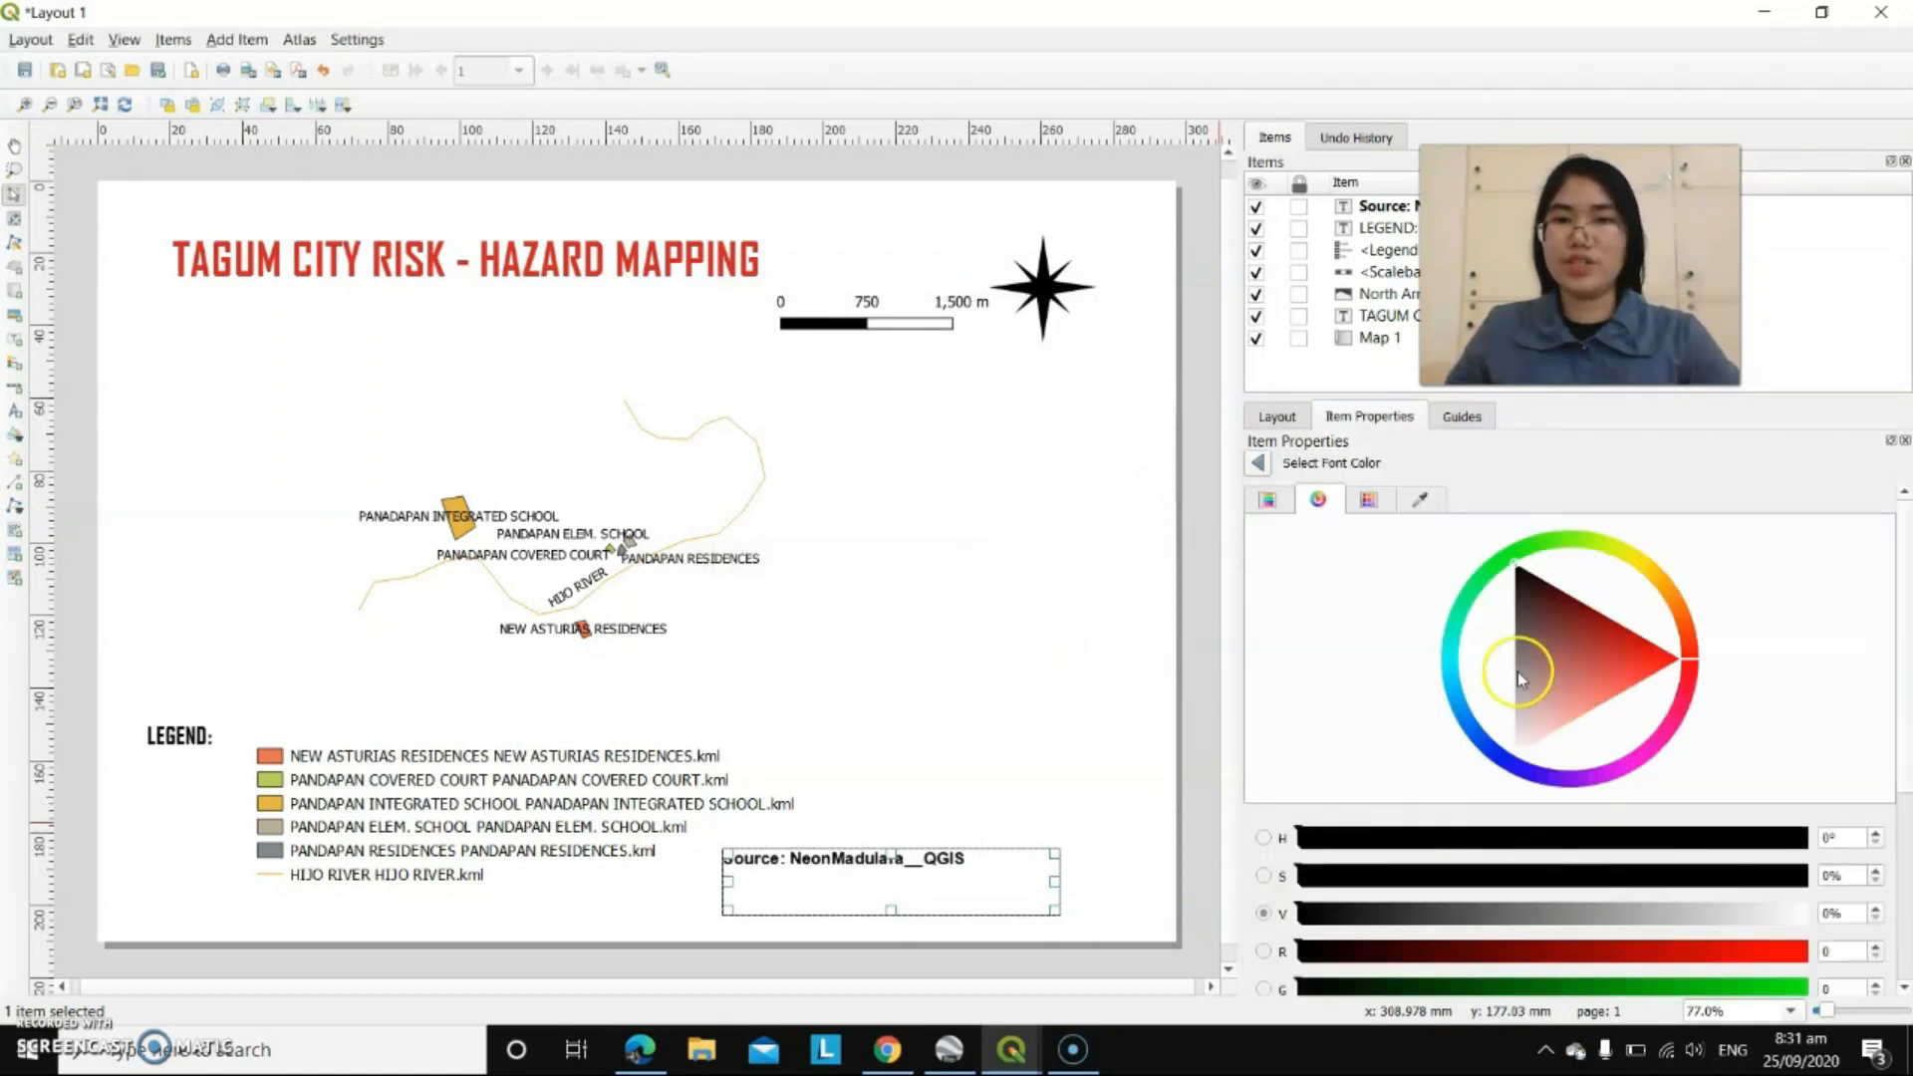
click(1470, 731)
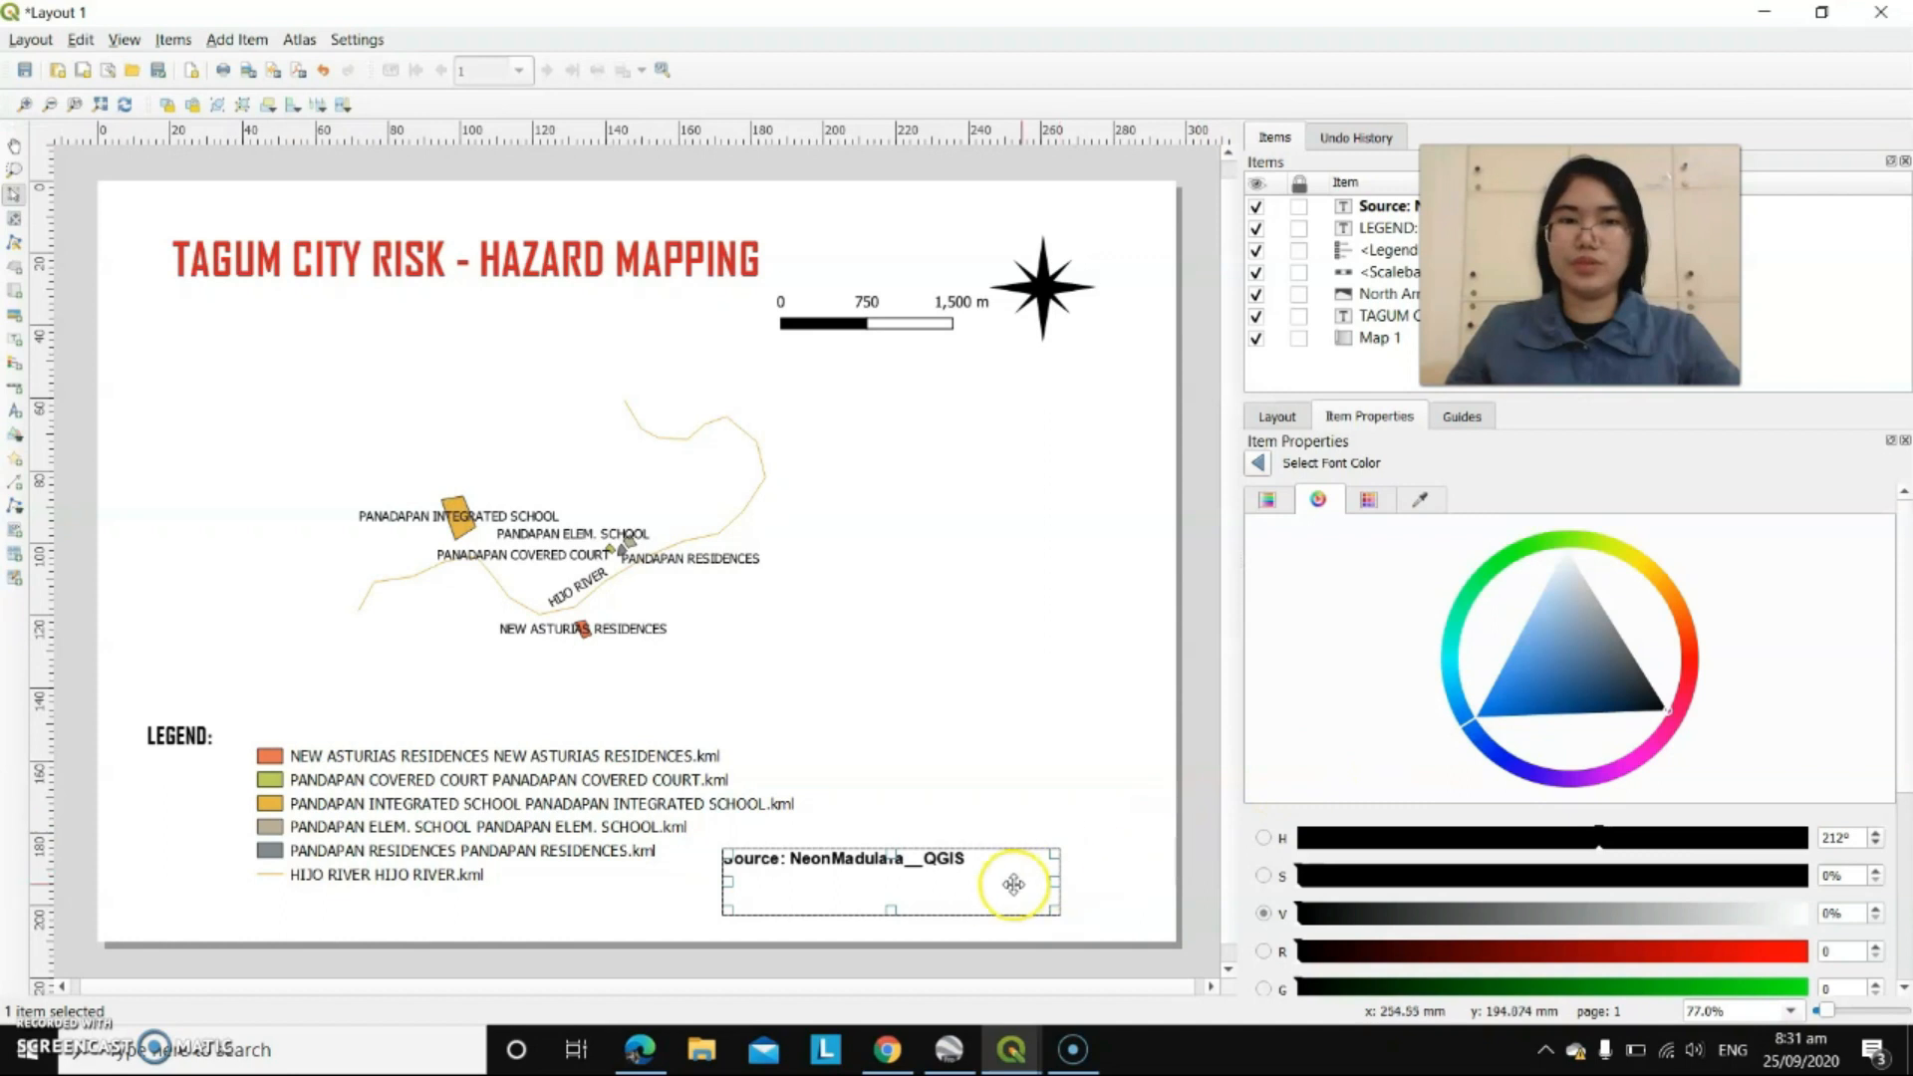
click(1007, 742)
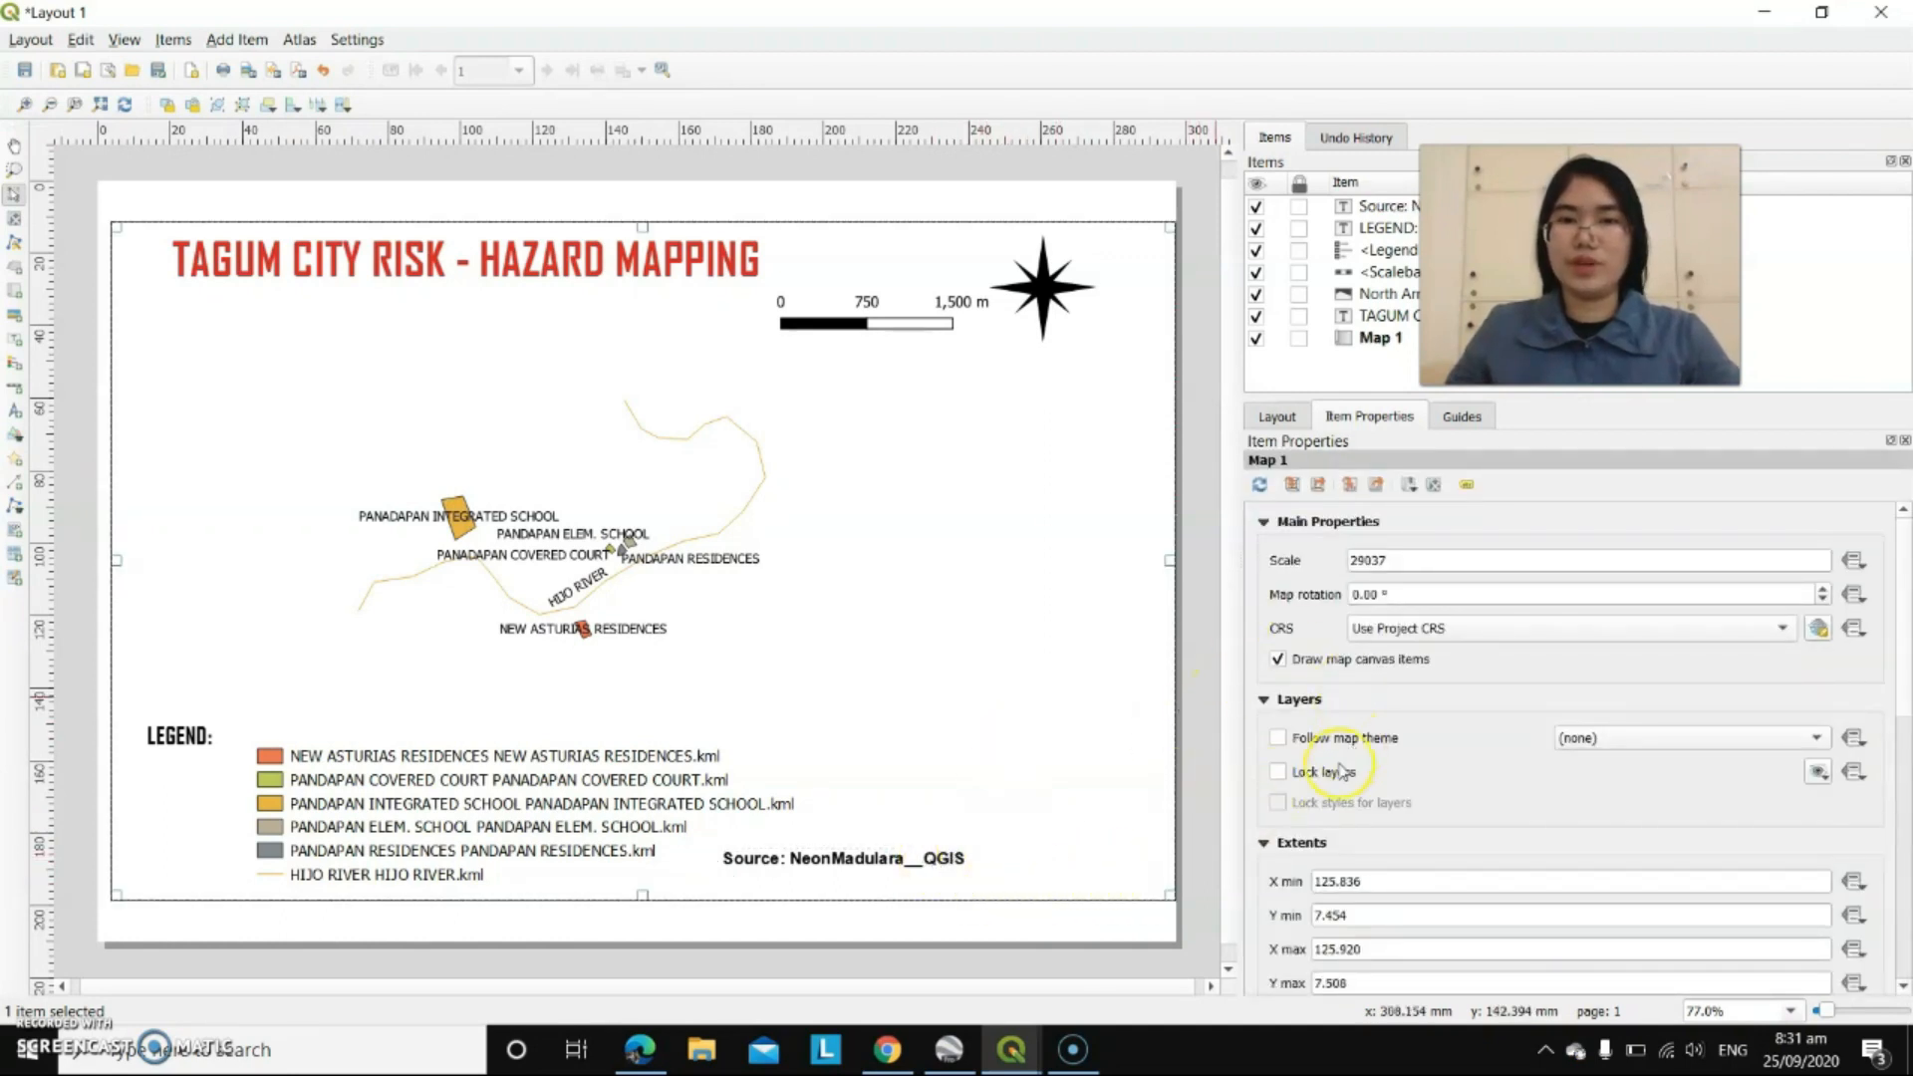
scroll(1424, 747, down, 5)
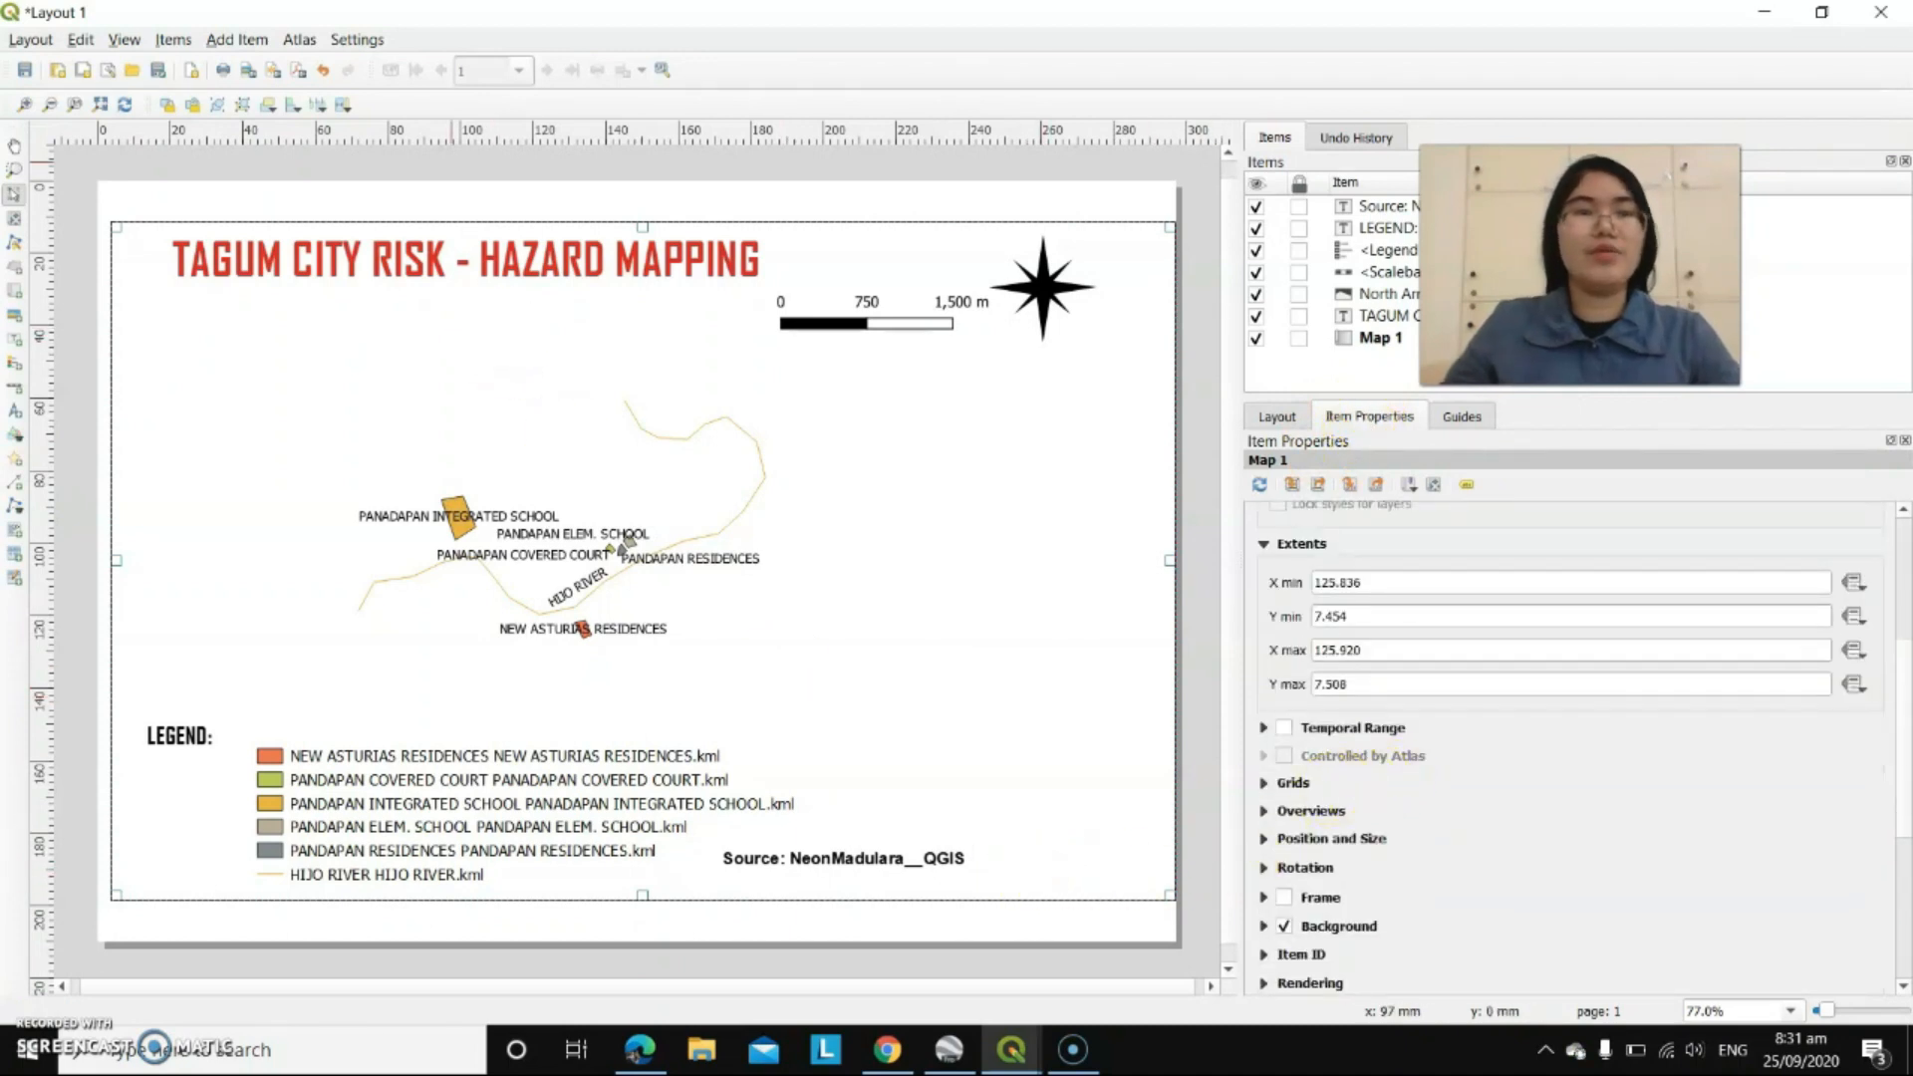
- Add an empty picture frame in the page's lower-right corner, just beside the source label
click(215, 40)
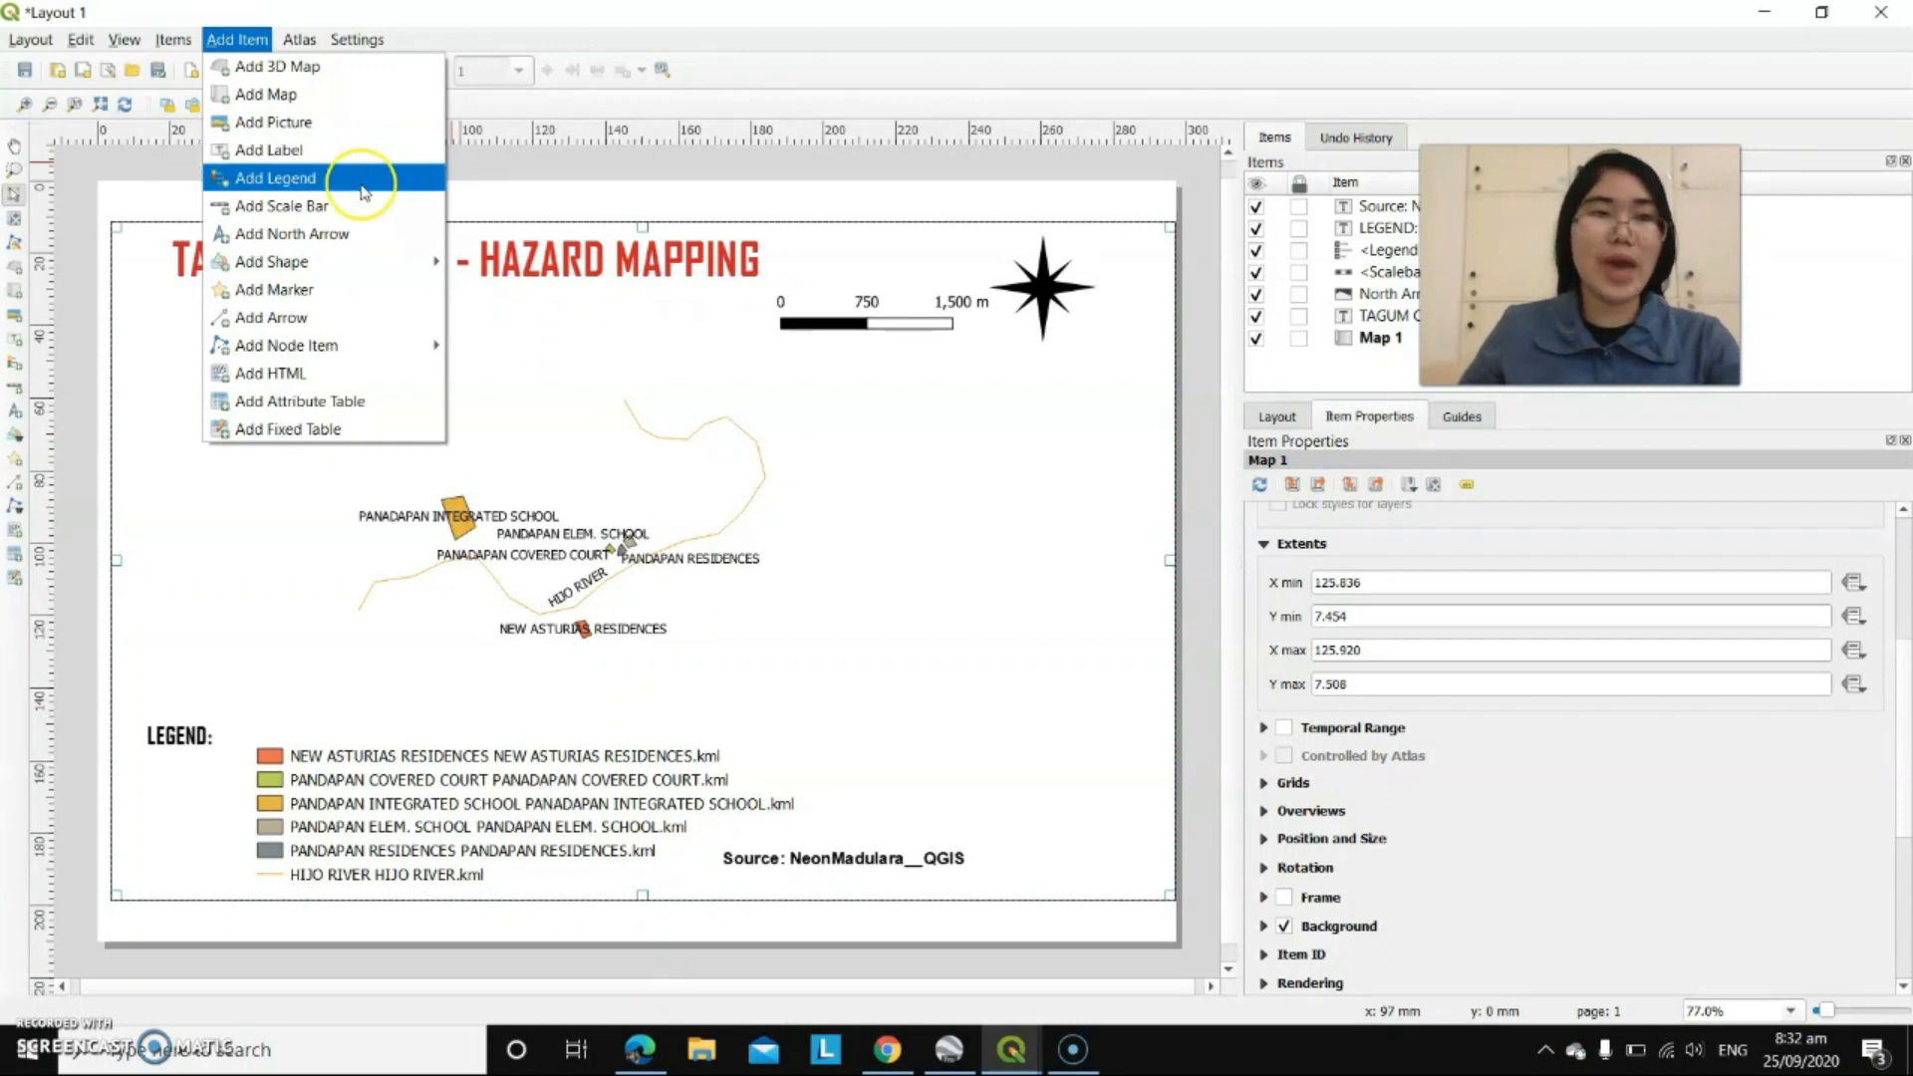
click(333, 214)
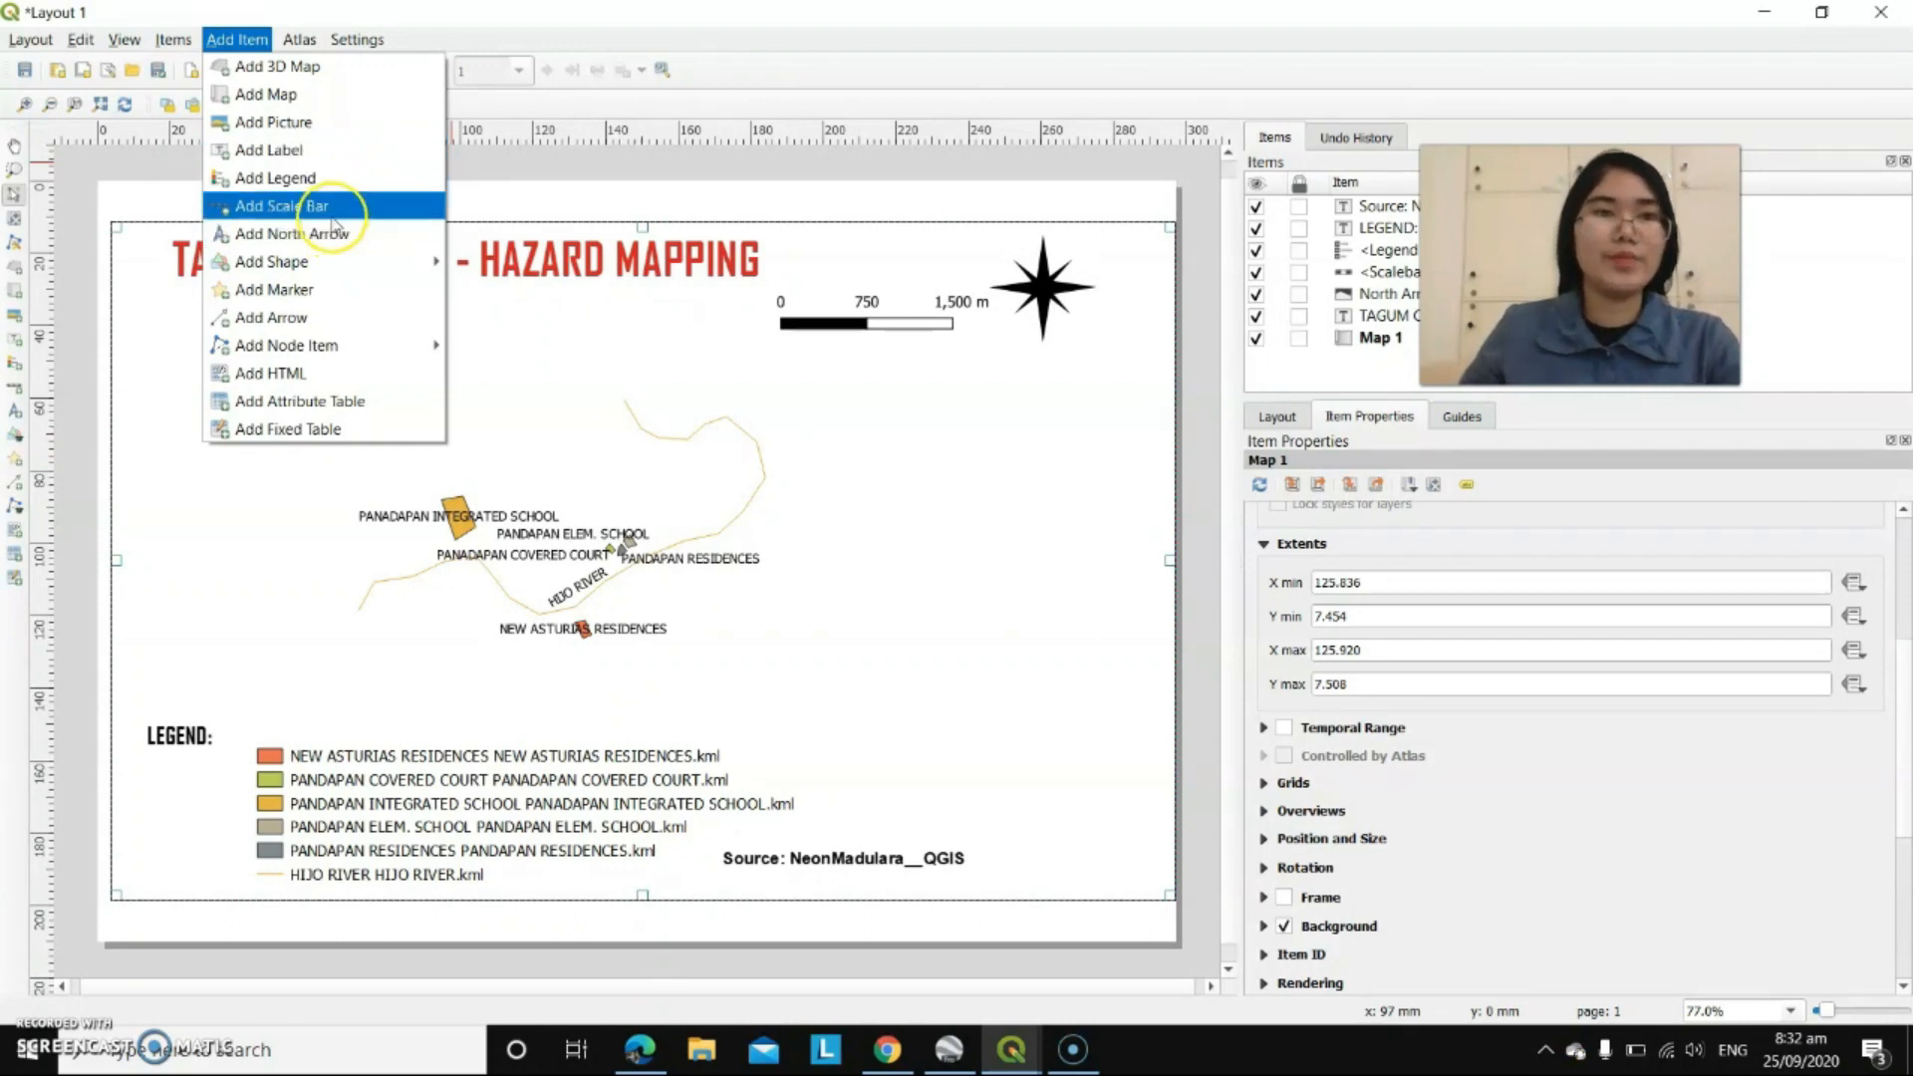
click(332, 122)
drag(1018, 790, 1041, 846)
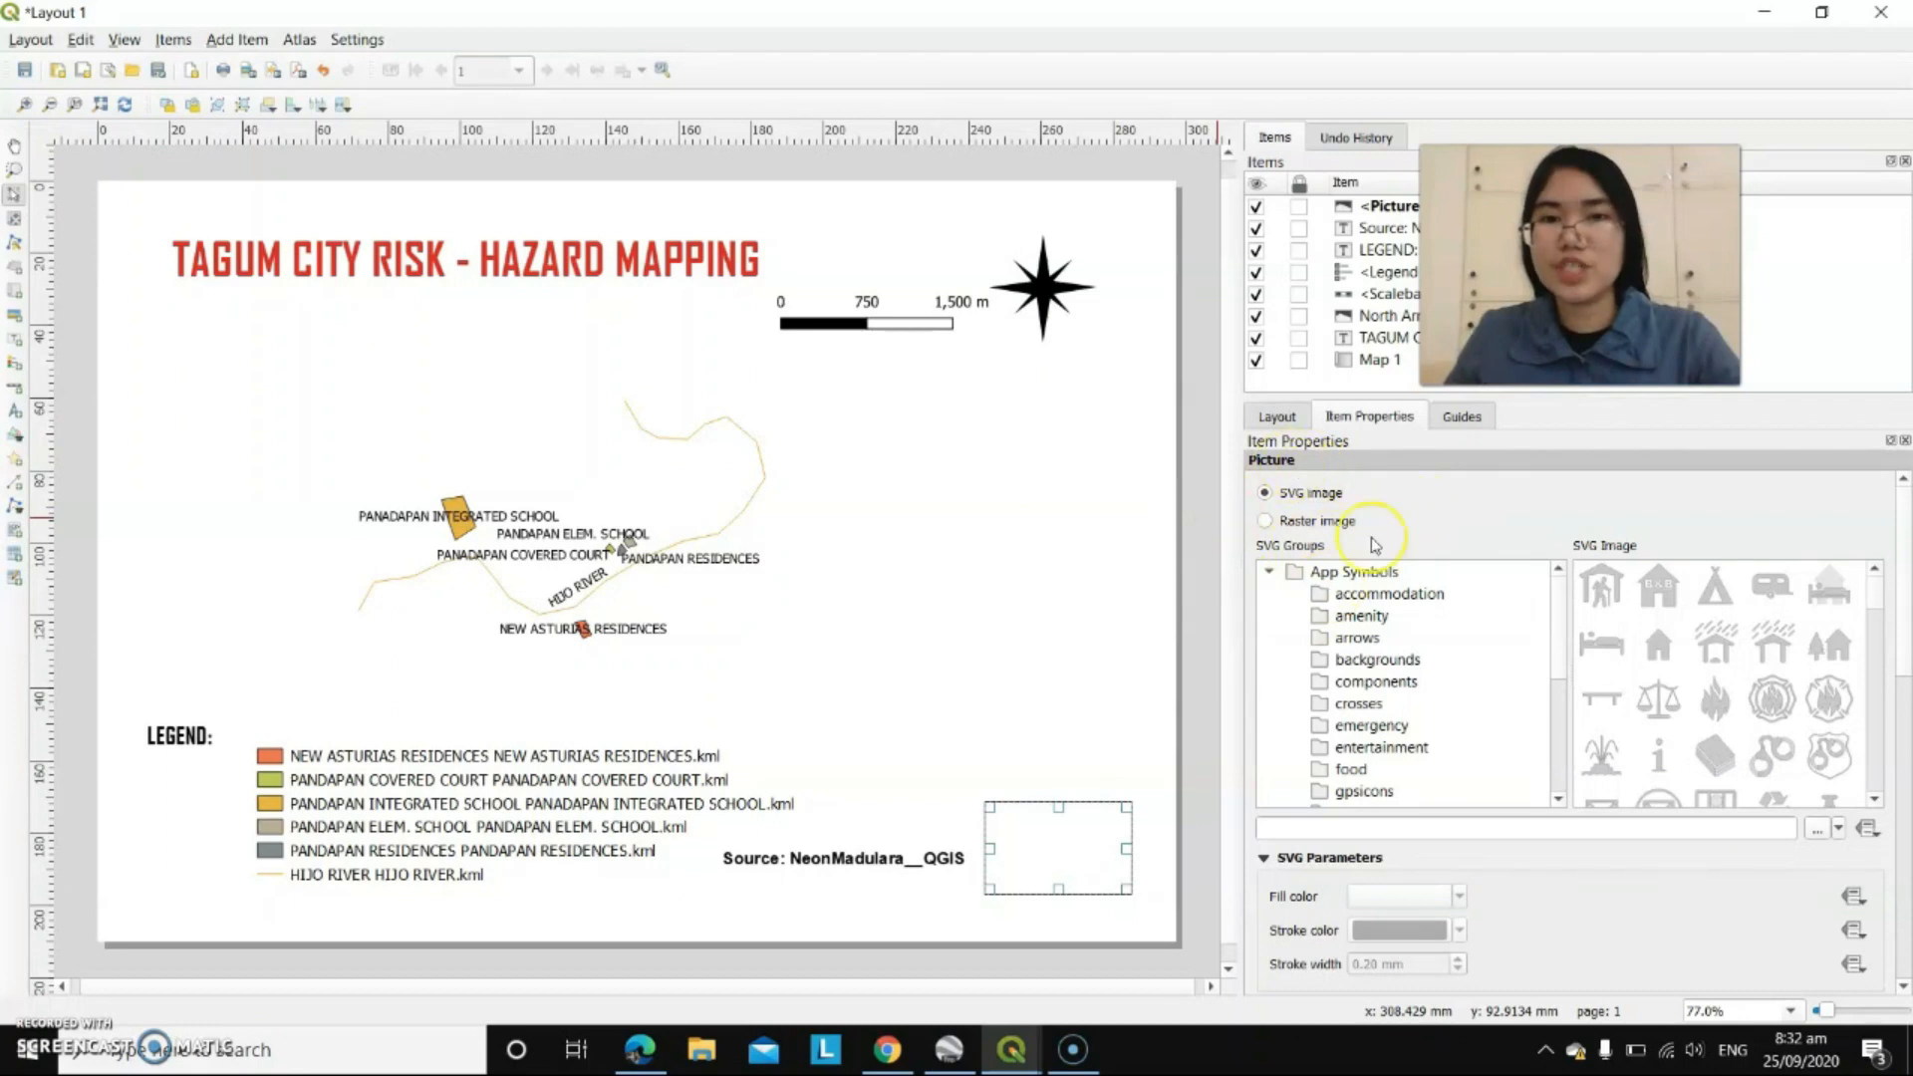
- Fill the picture frame with the raster image NEON 1.png from the Pictures folder and nudge it slightly down
click(1263, 521)
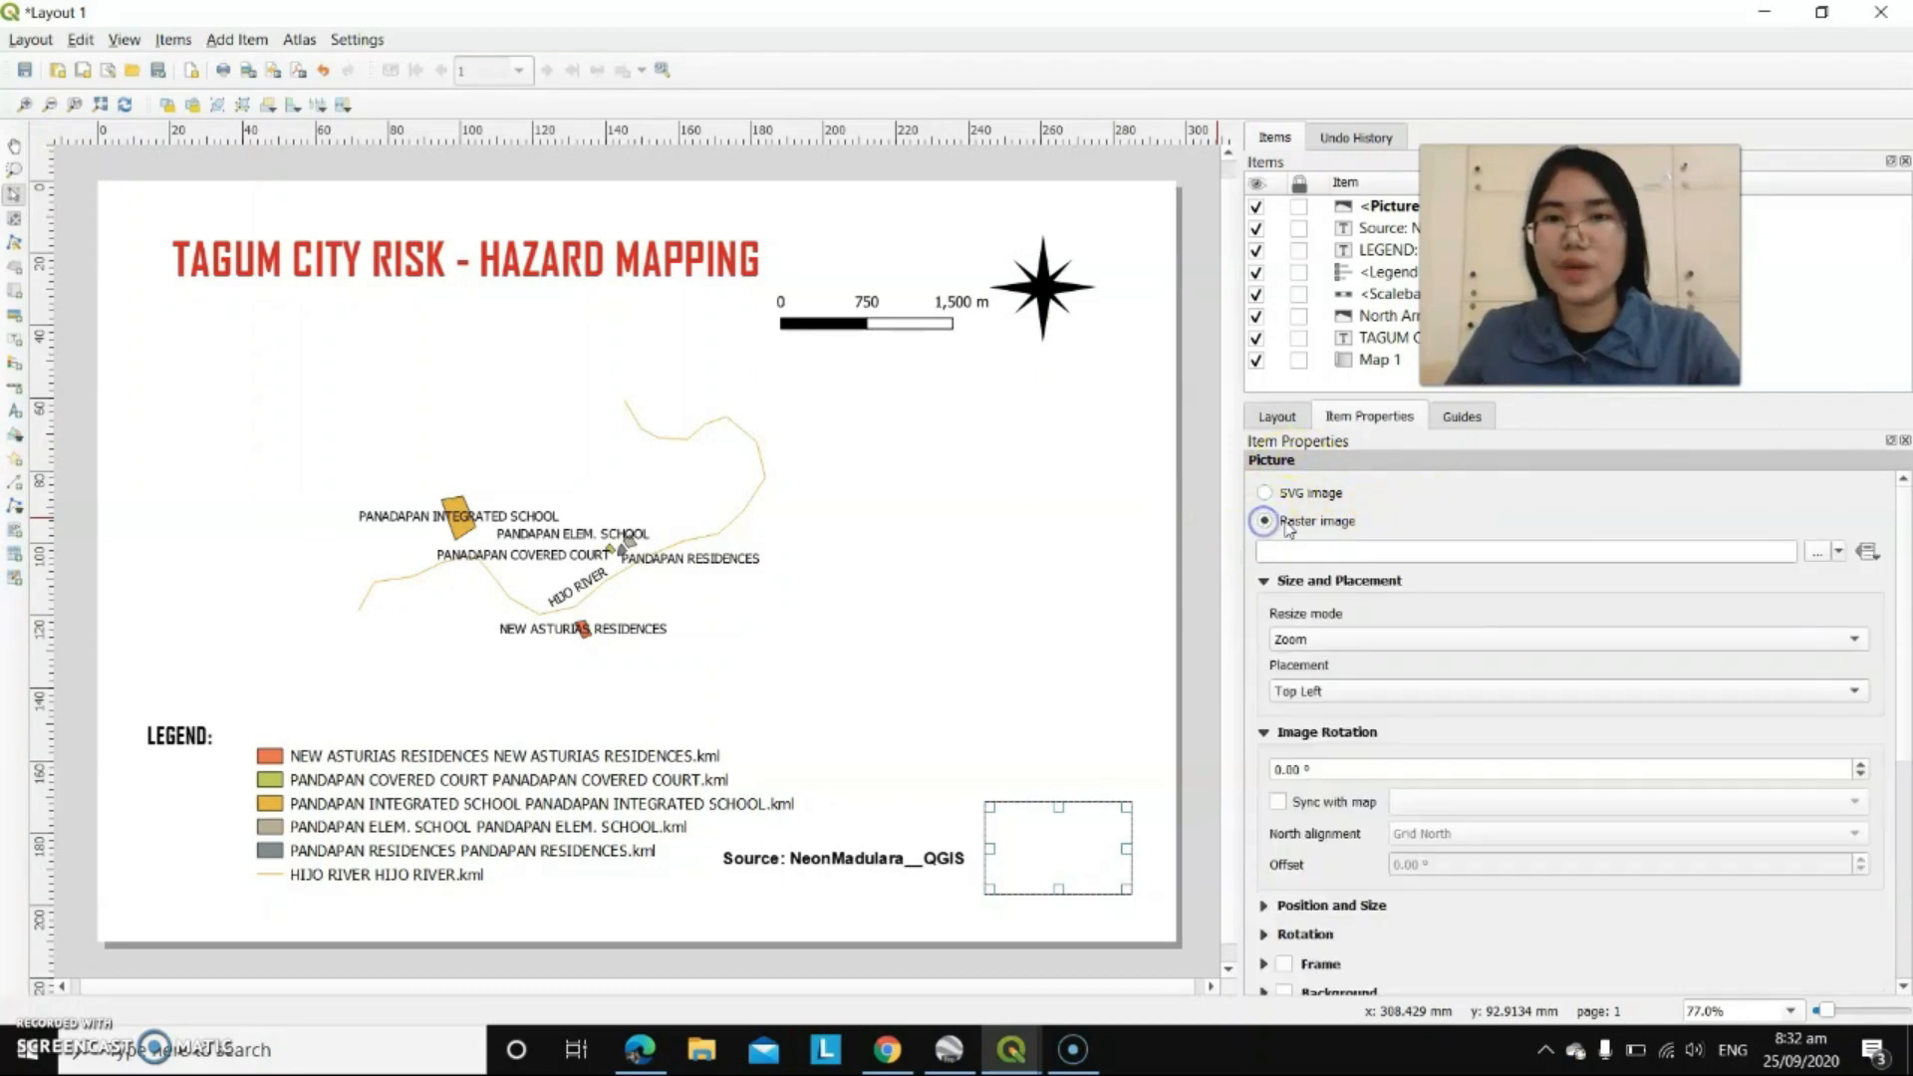
click(1818, 555)
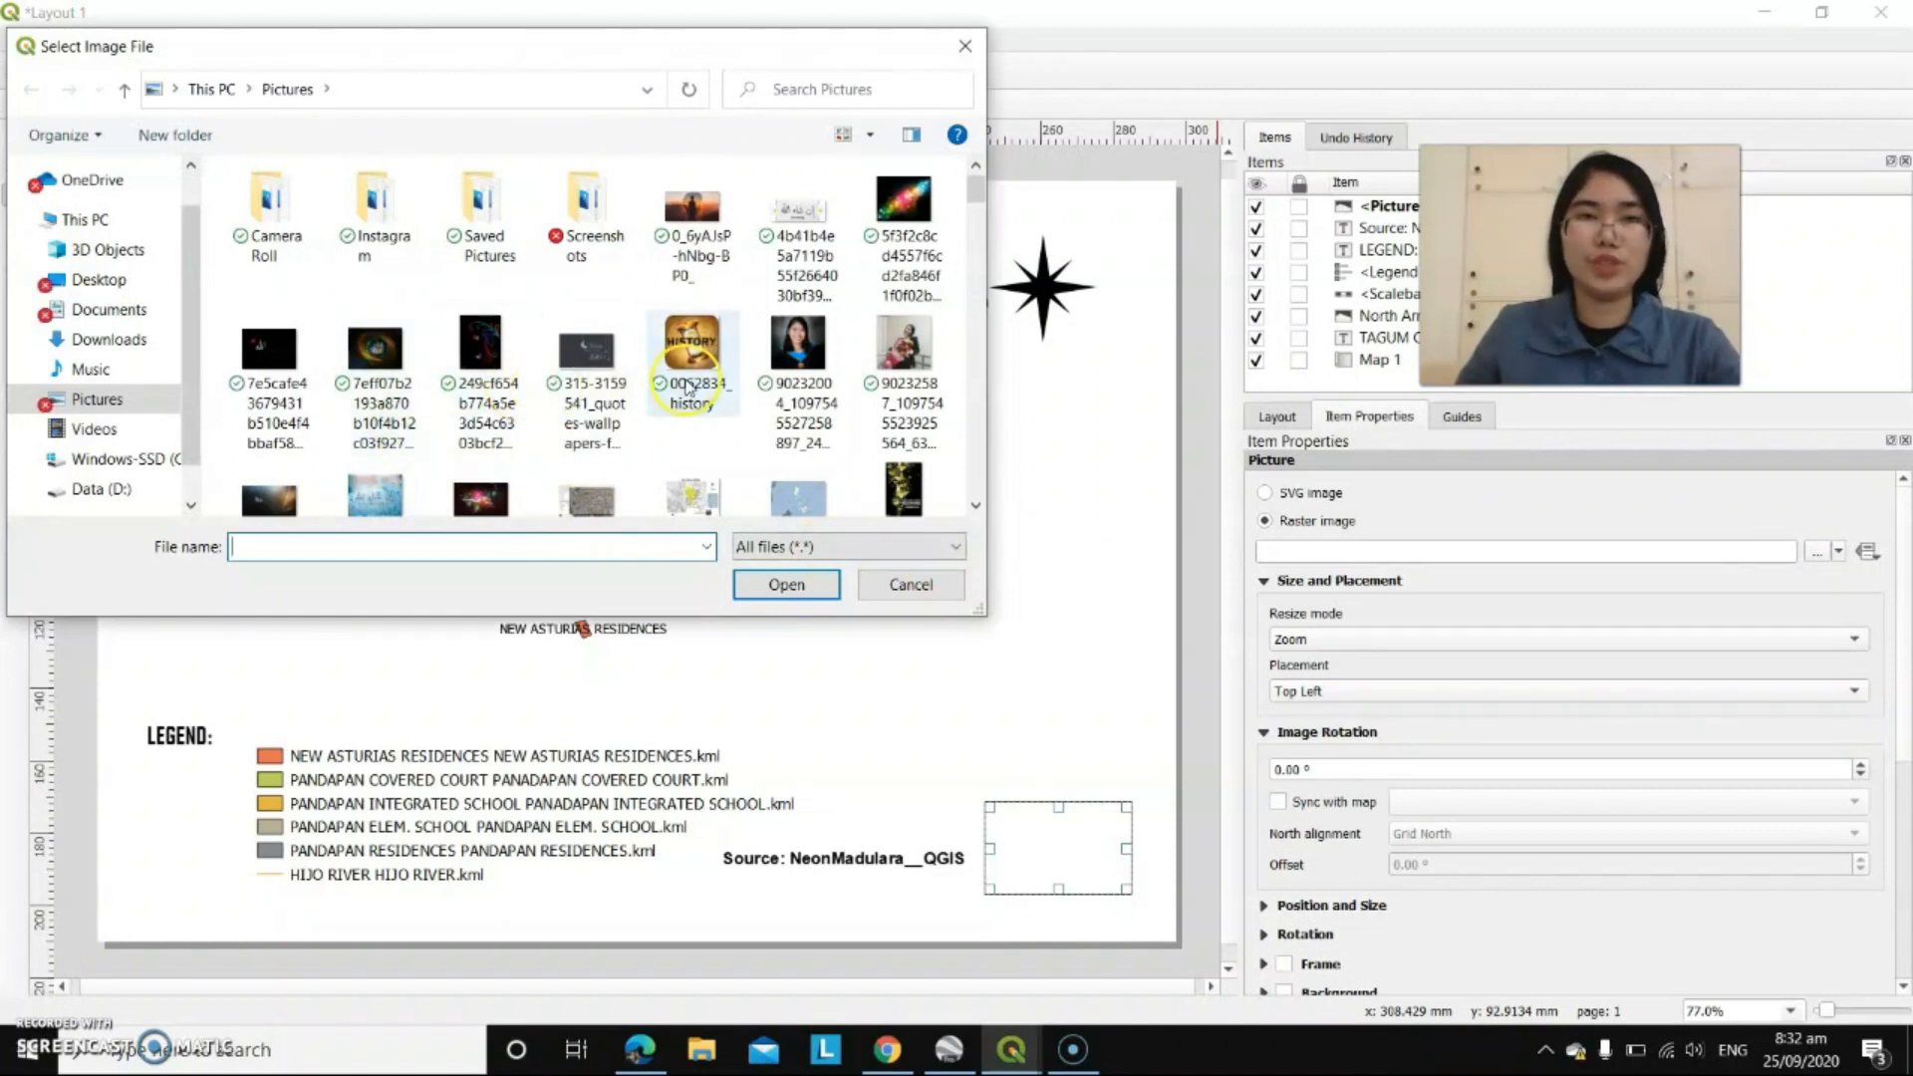
scroll(637, 371, down, 10)
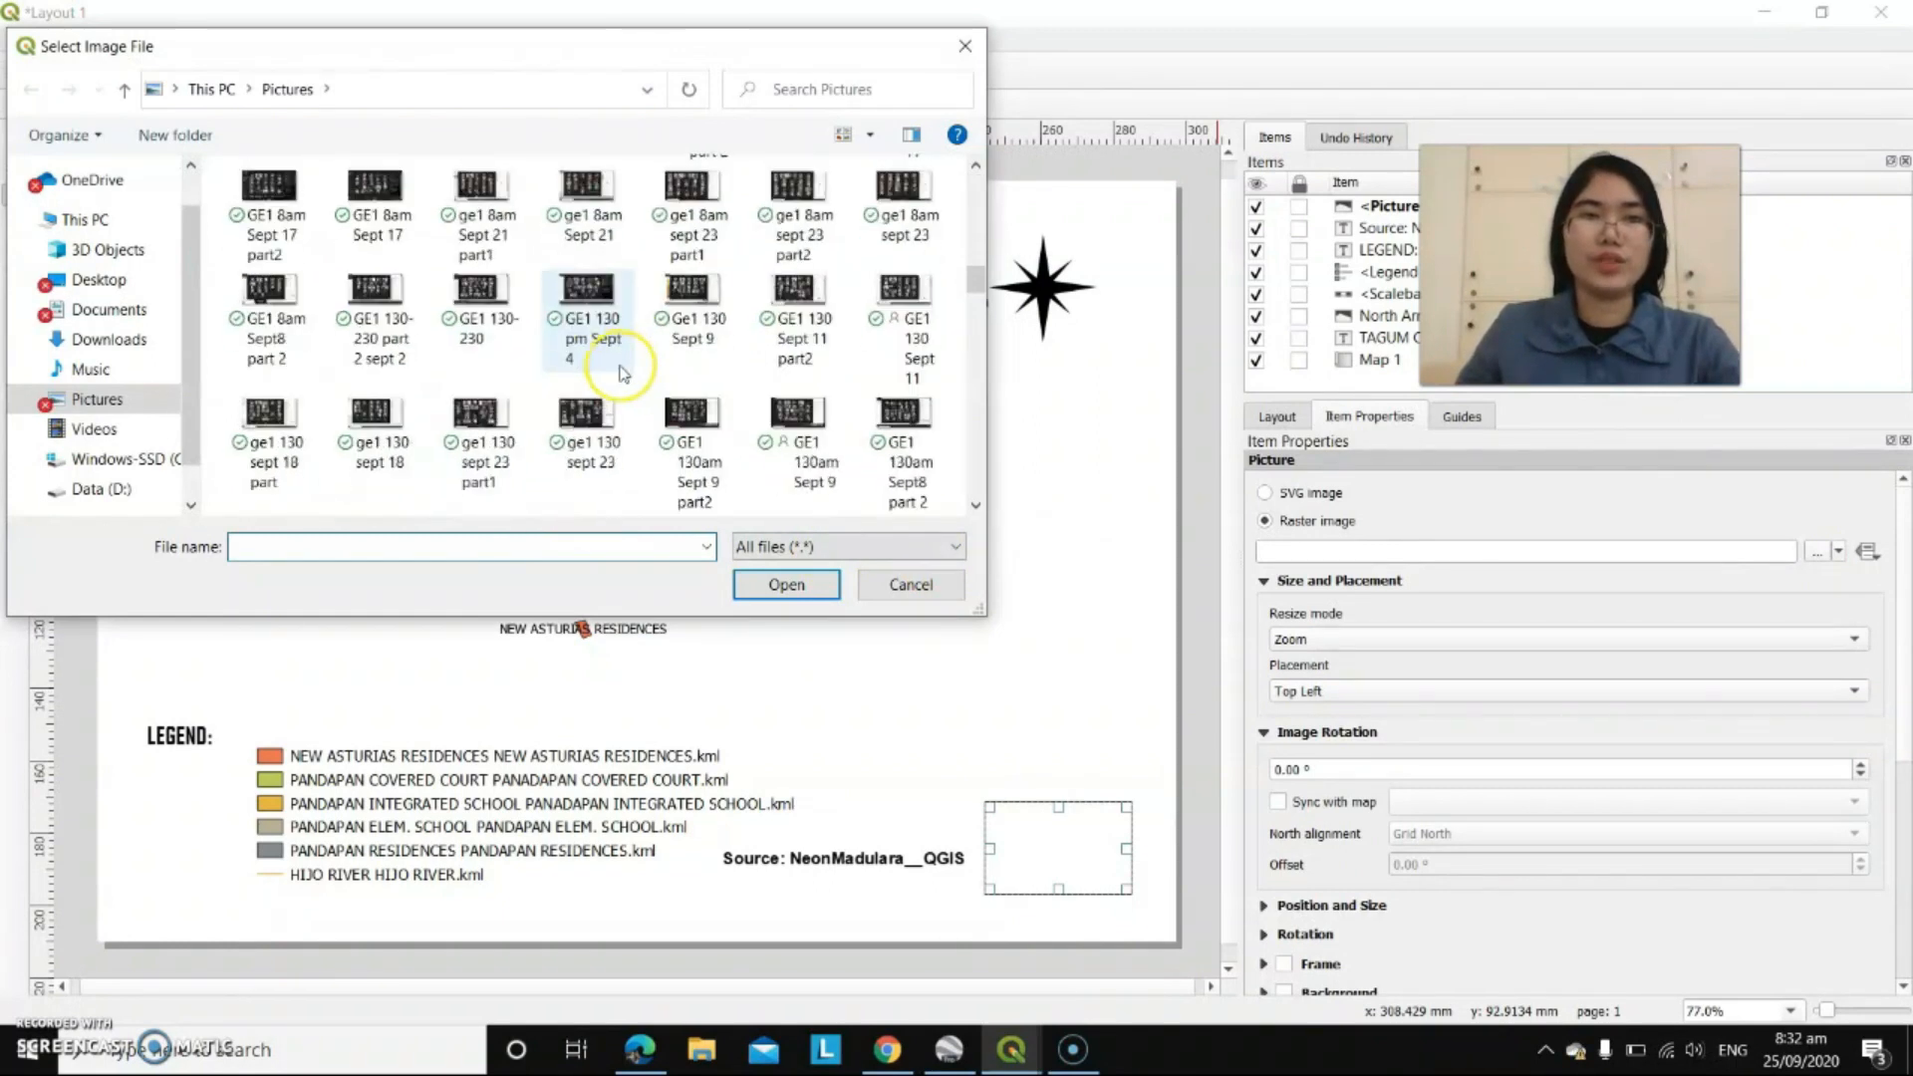
scroll(445, 376, down, 4)
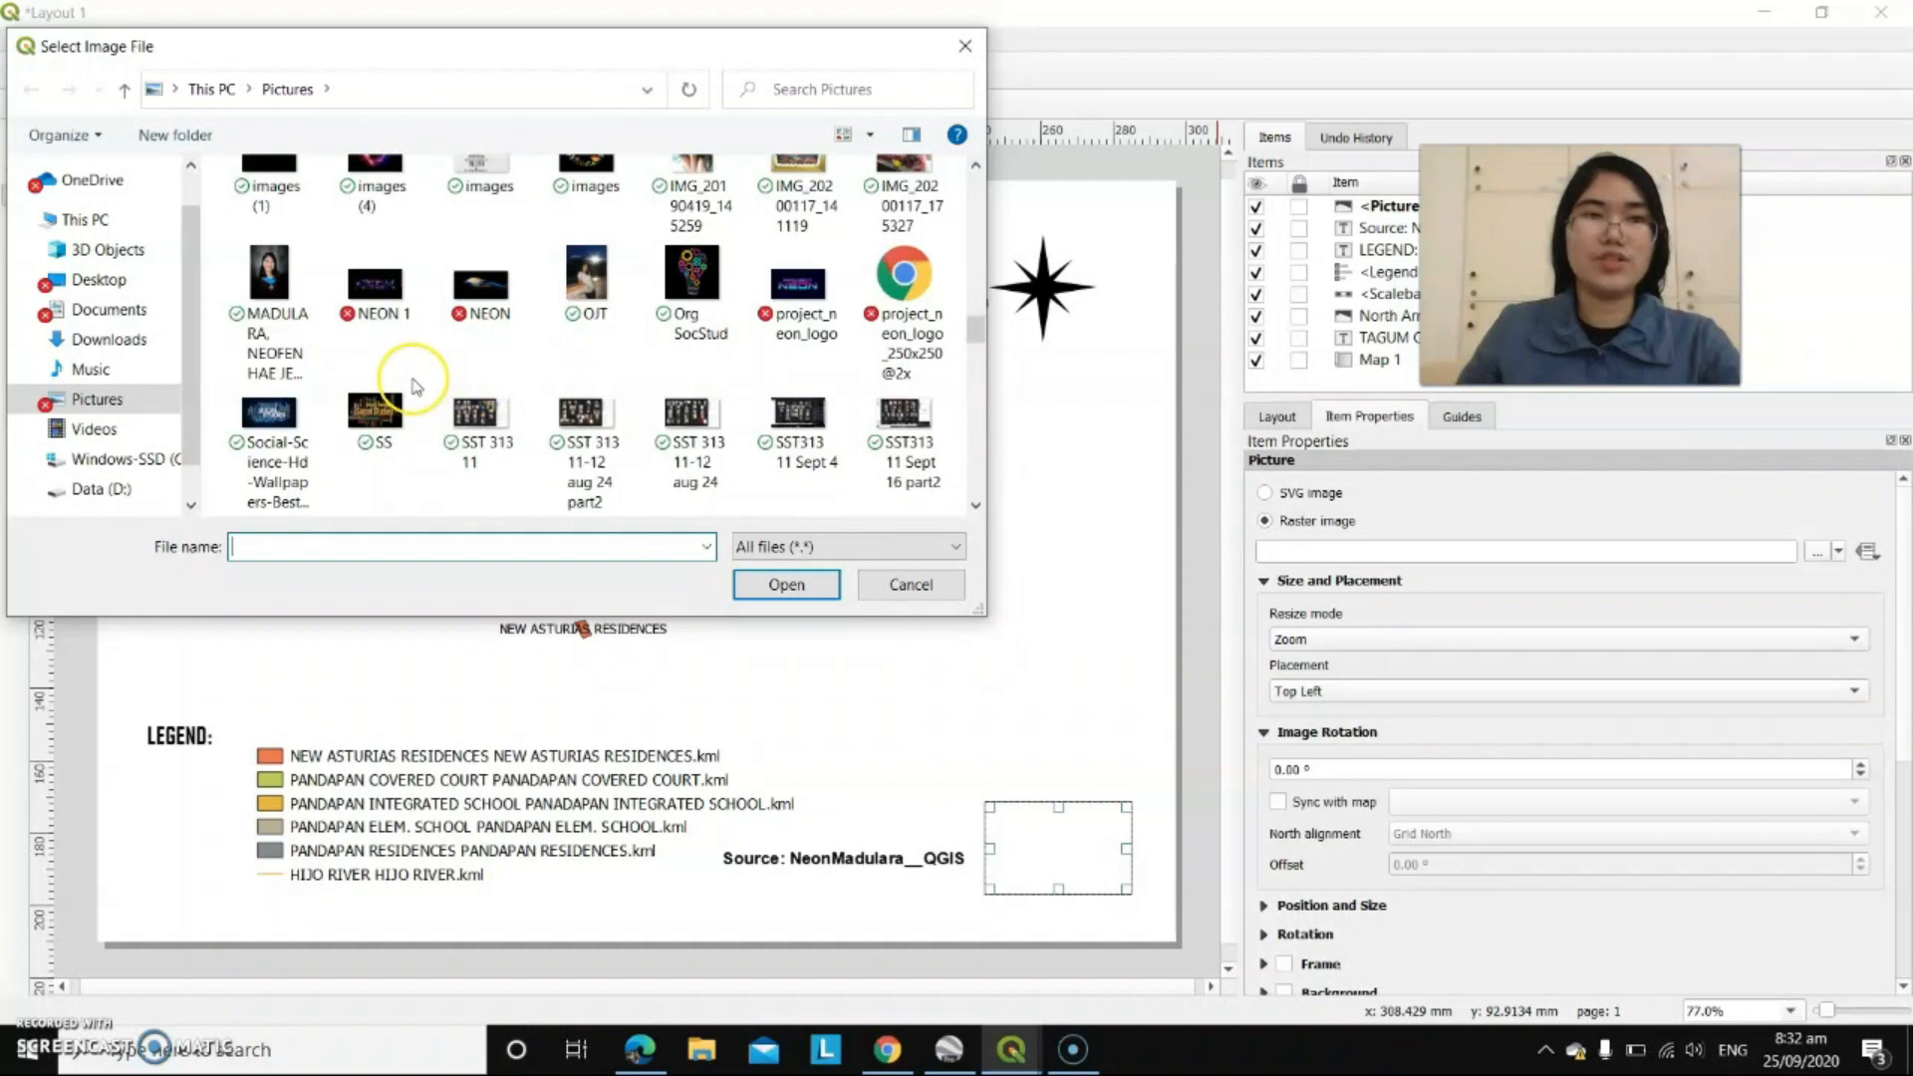
click(372, 296)
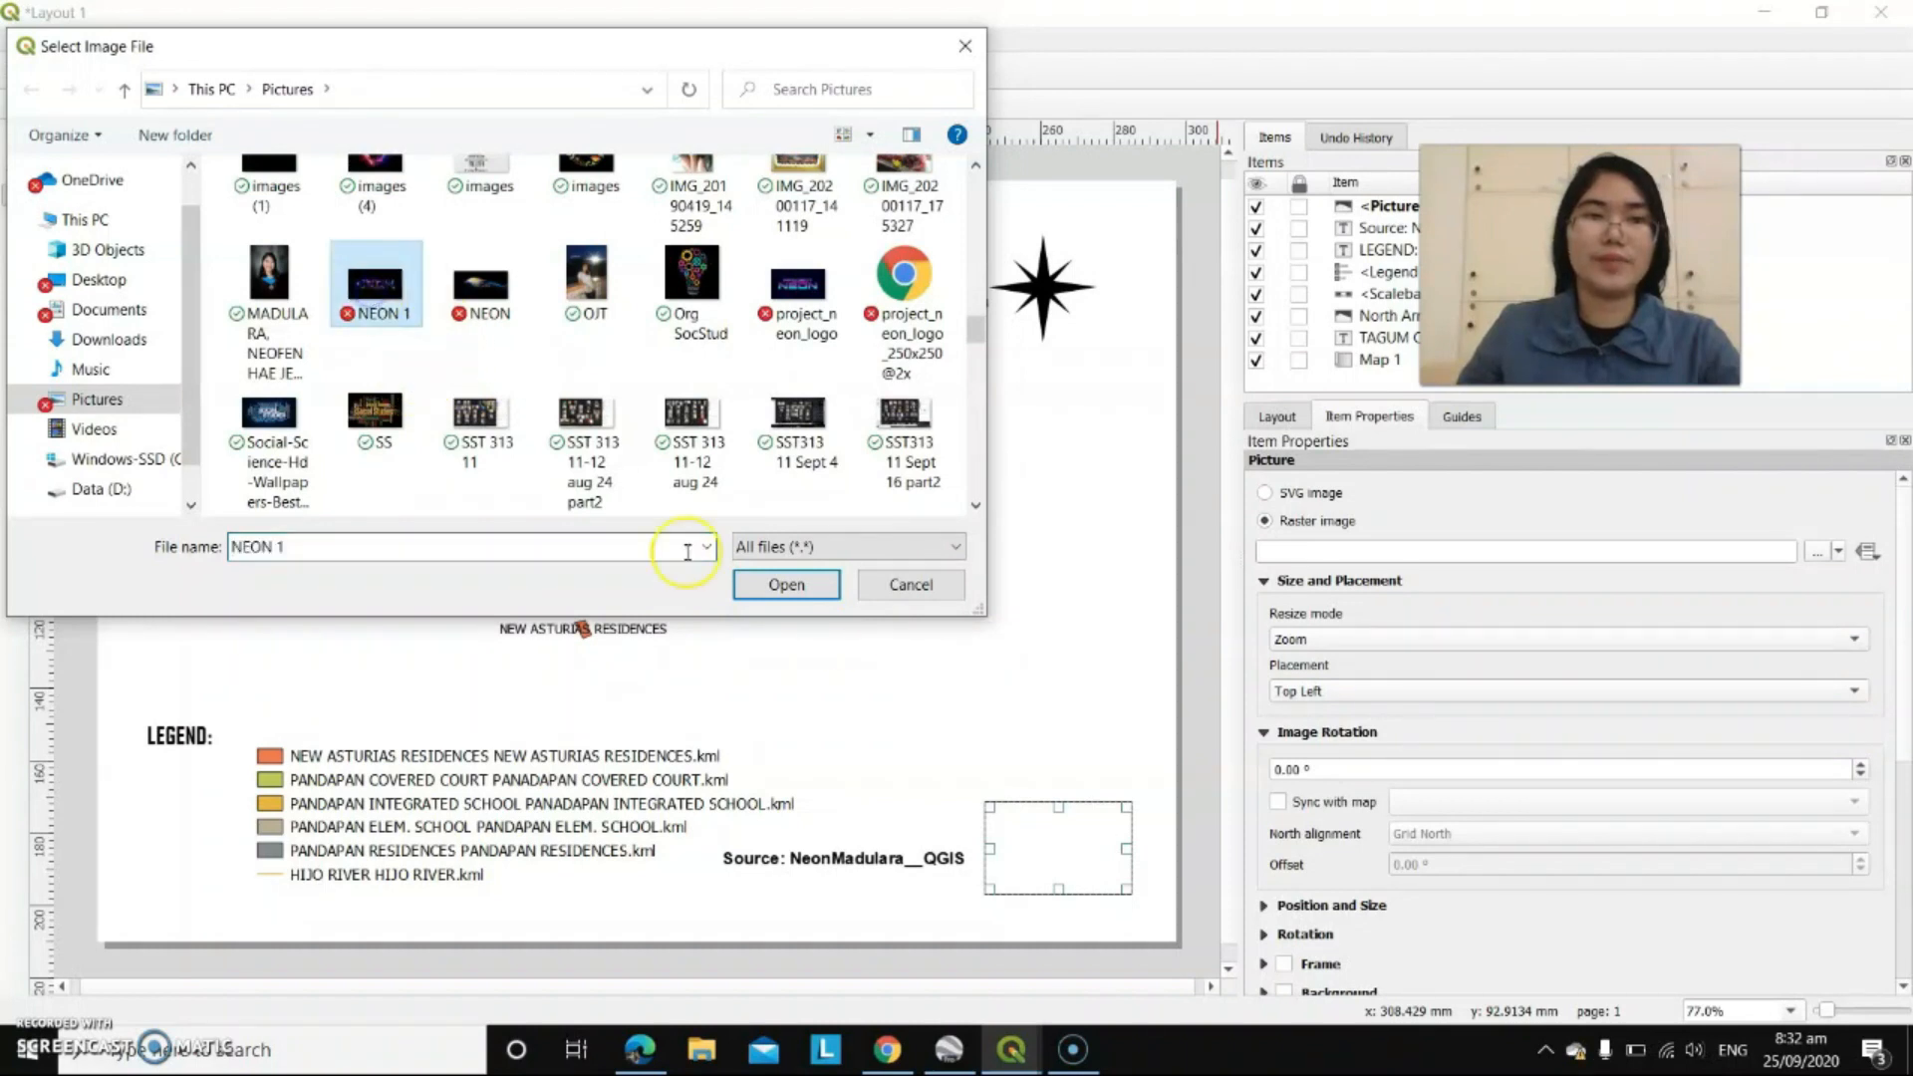
click(796, 584)
drag(1072, 842, 1068, 849)
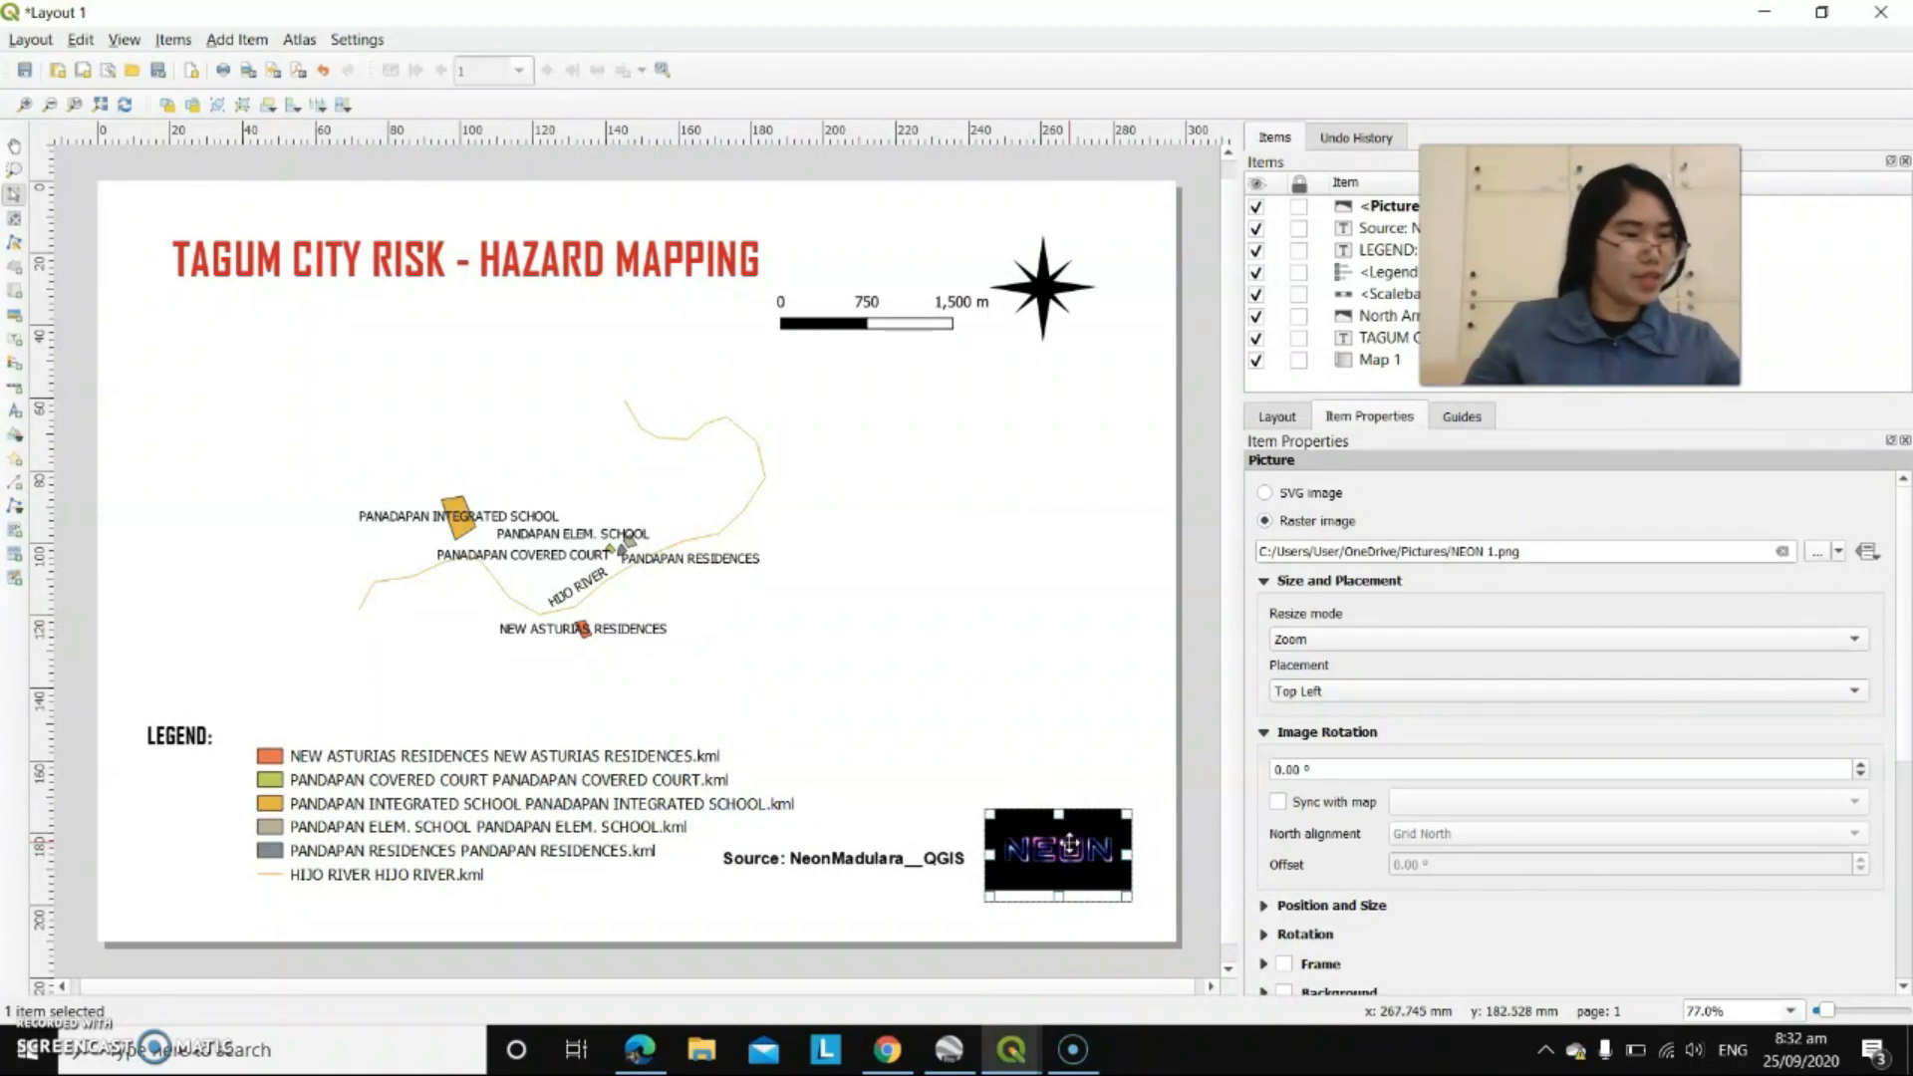
click(1043, 839)
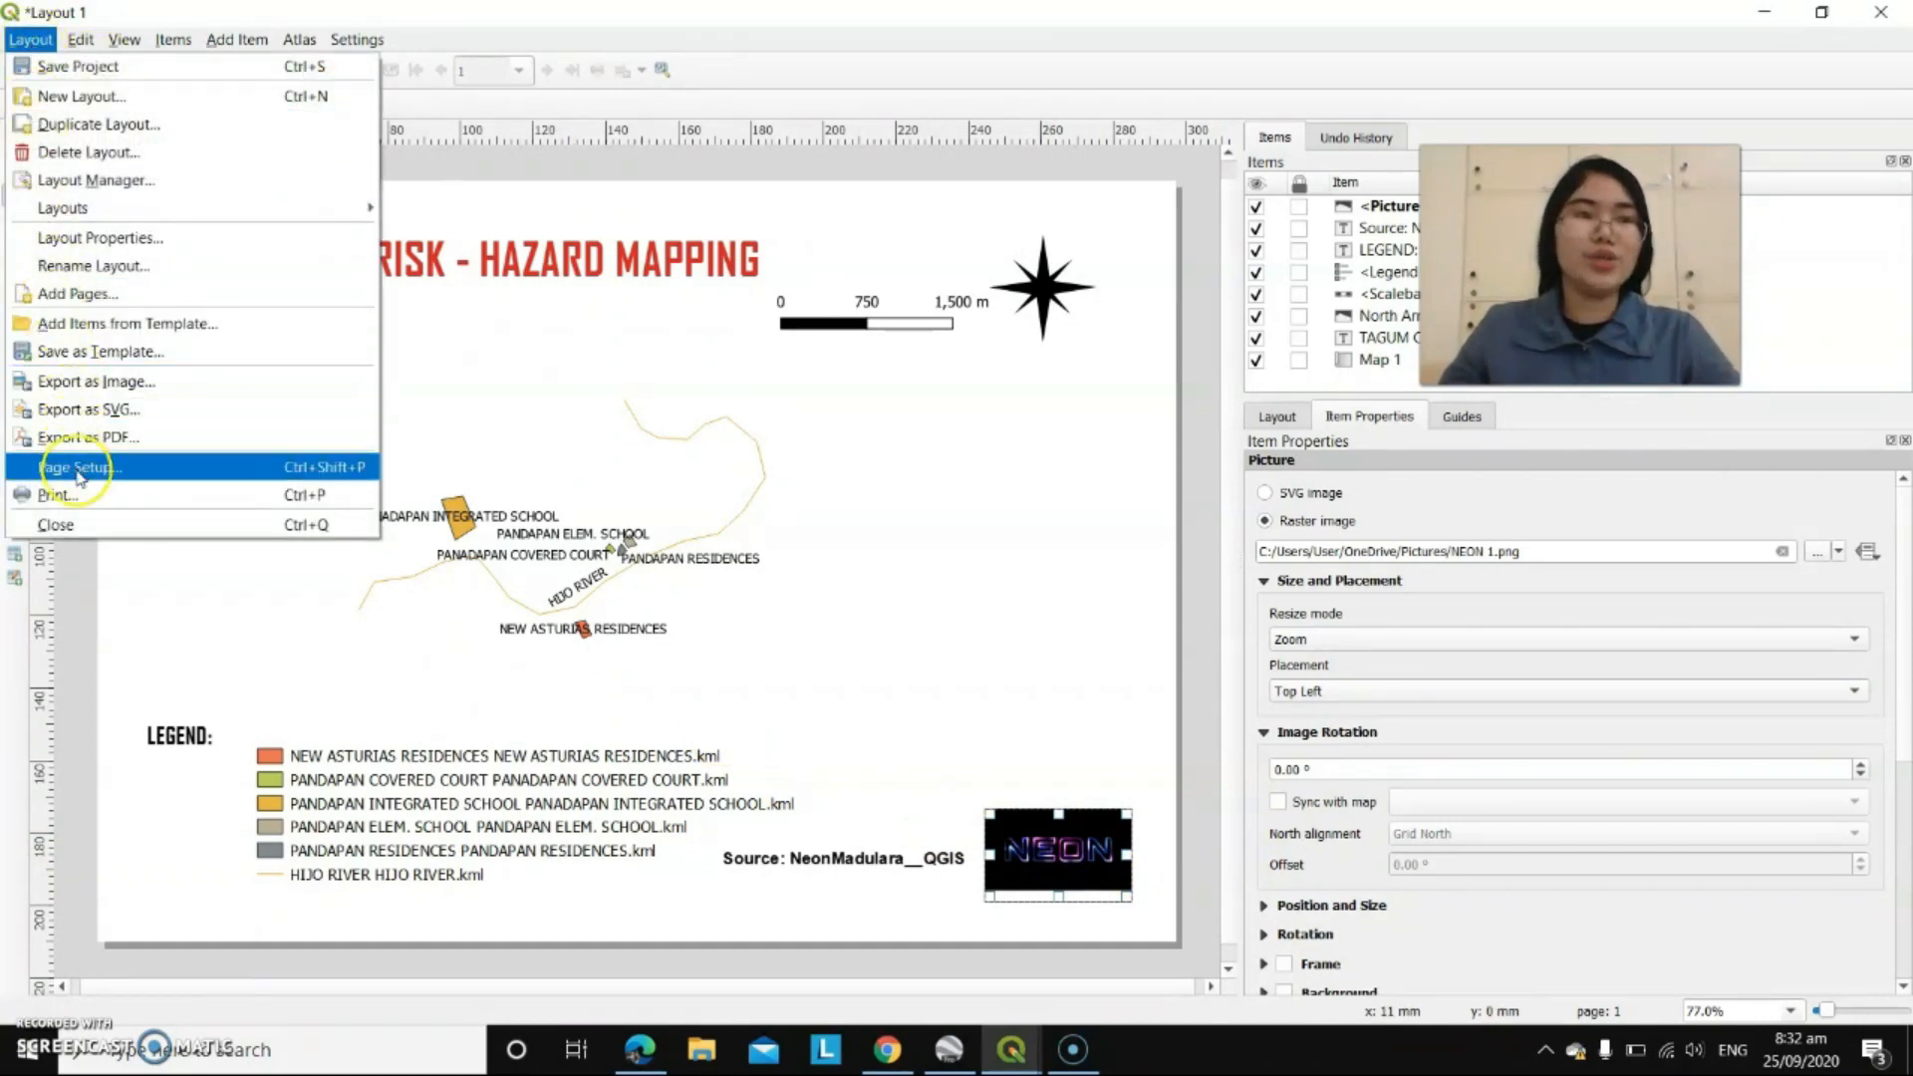
- Start exporting the layout as a JPEG image named TAGUM CITY RISK -HAZANG MAPPING 1
click(143, 387)
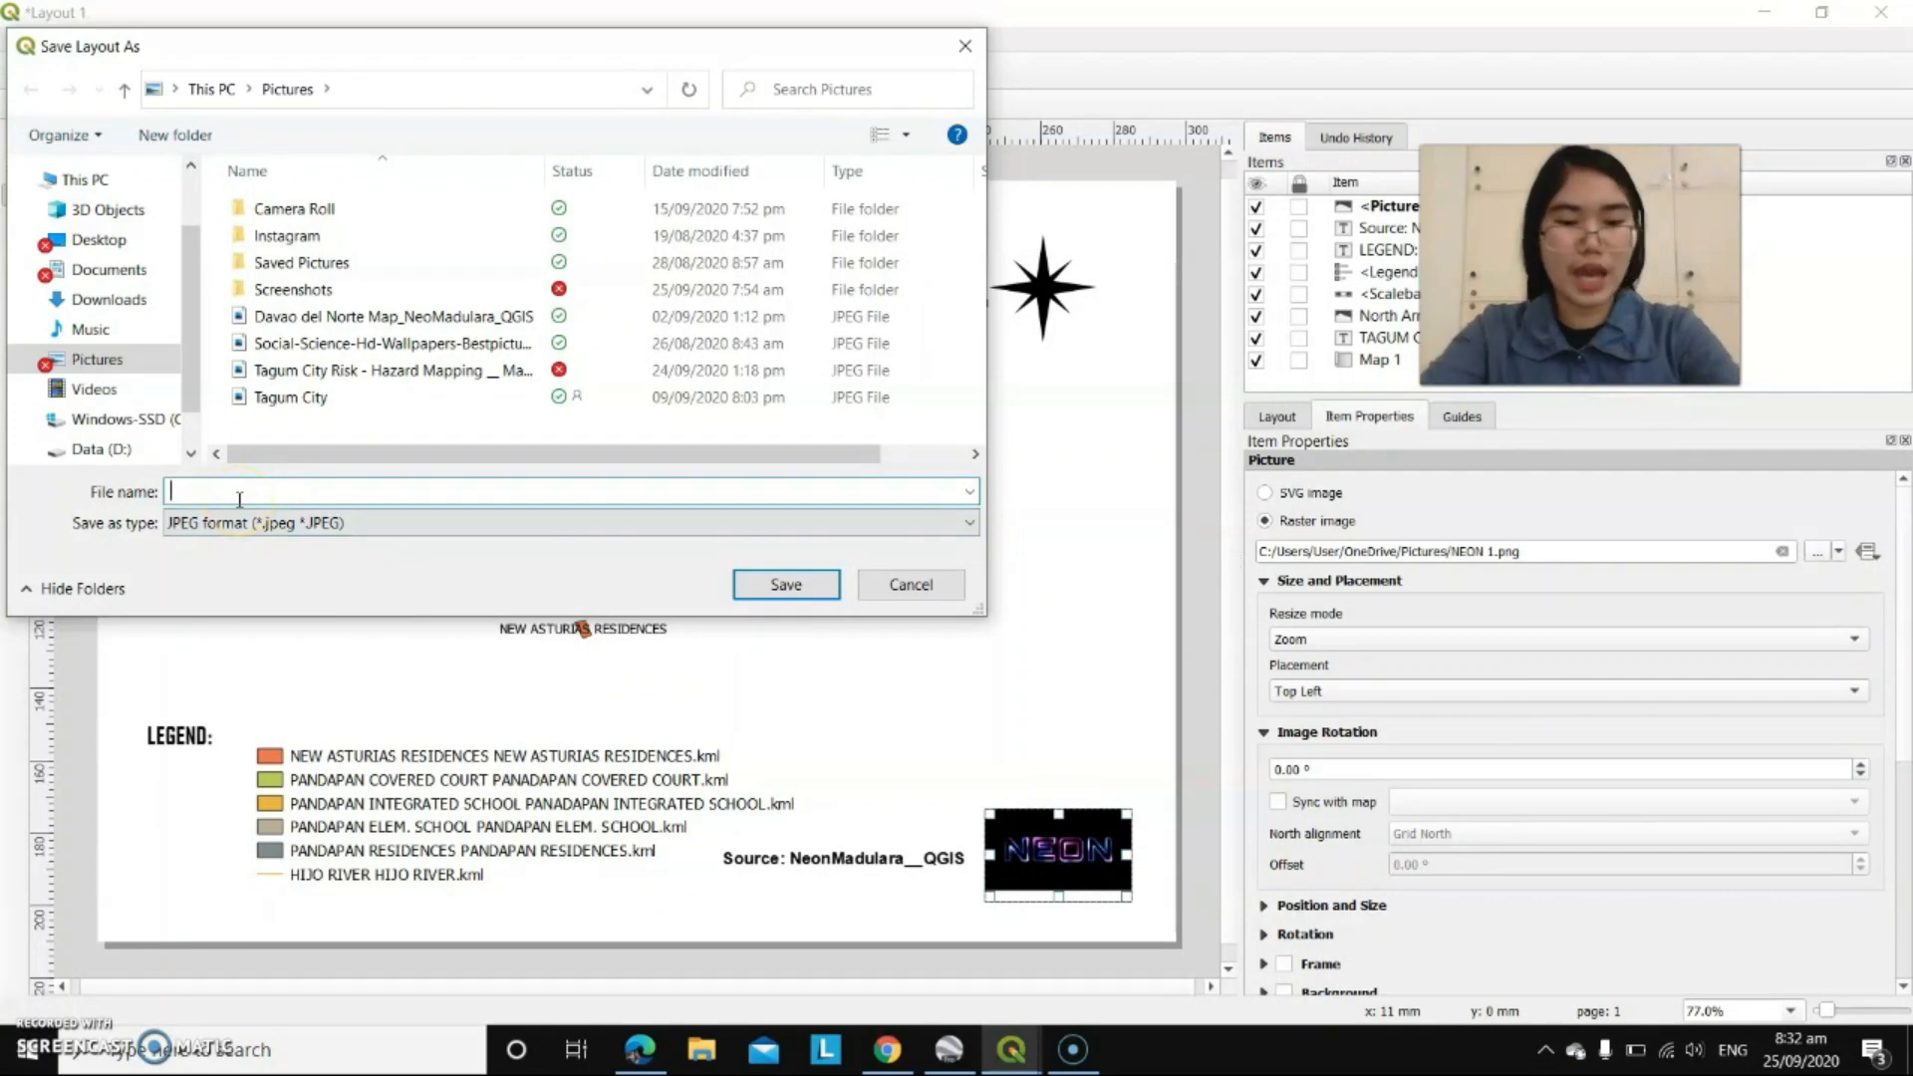
text(t)
key(BackSpace)
text(t)
key(BackSpace)
key(Caps_Lock)
text(TA)
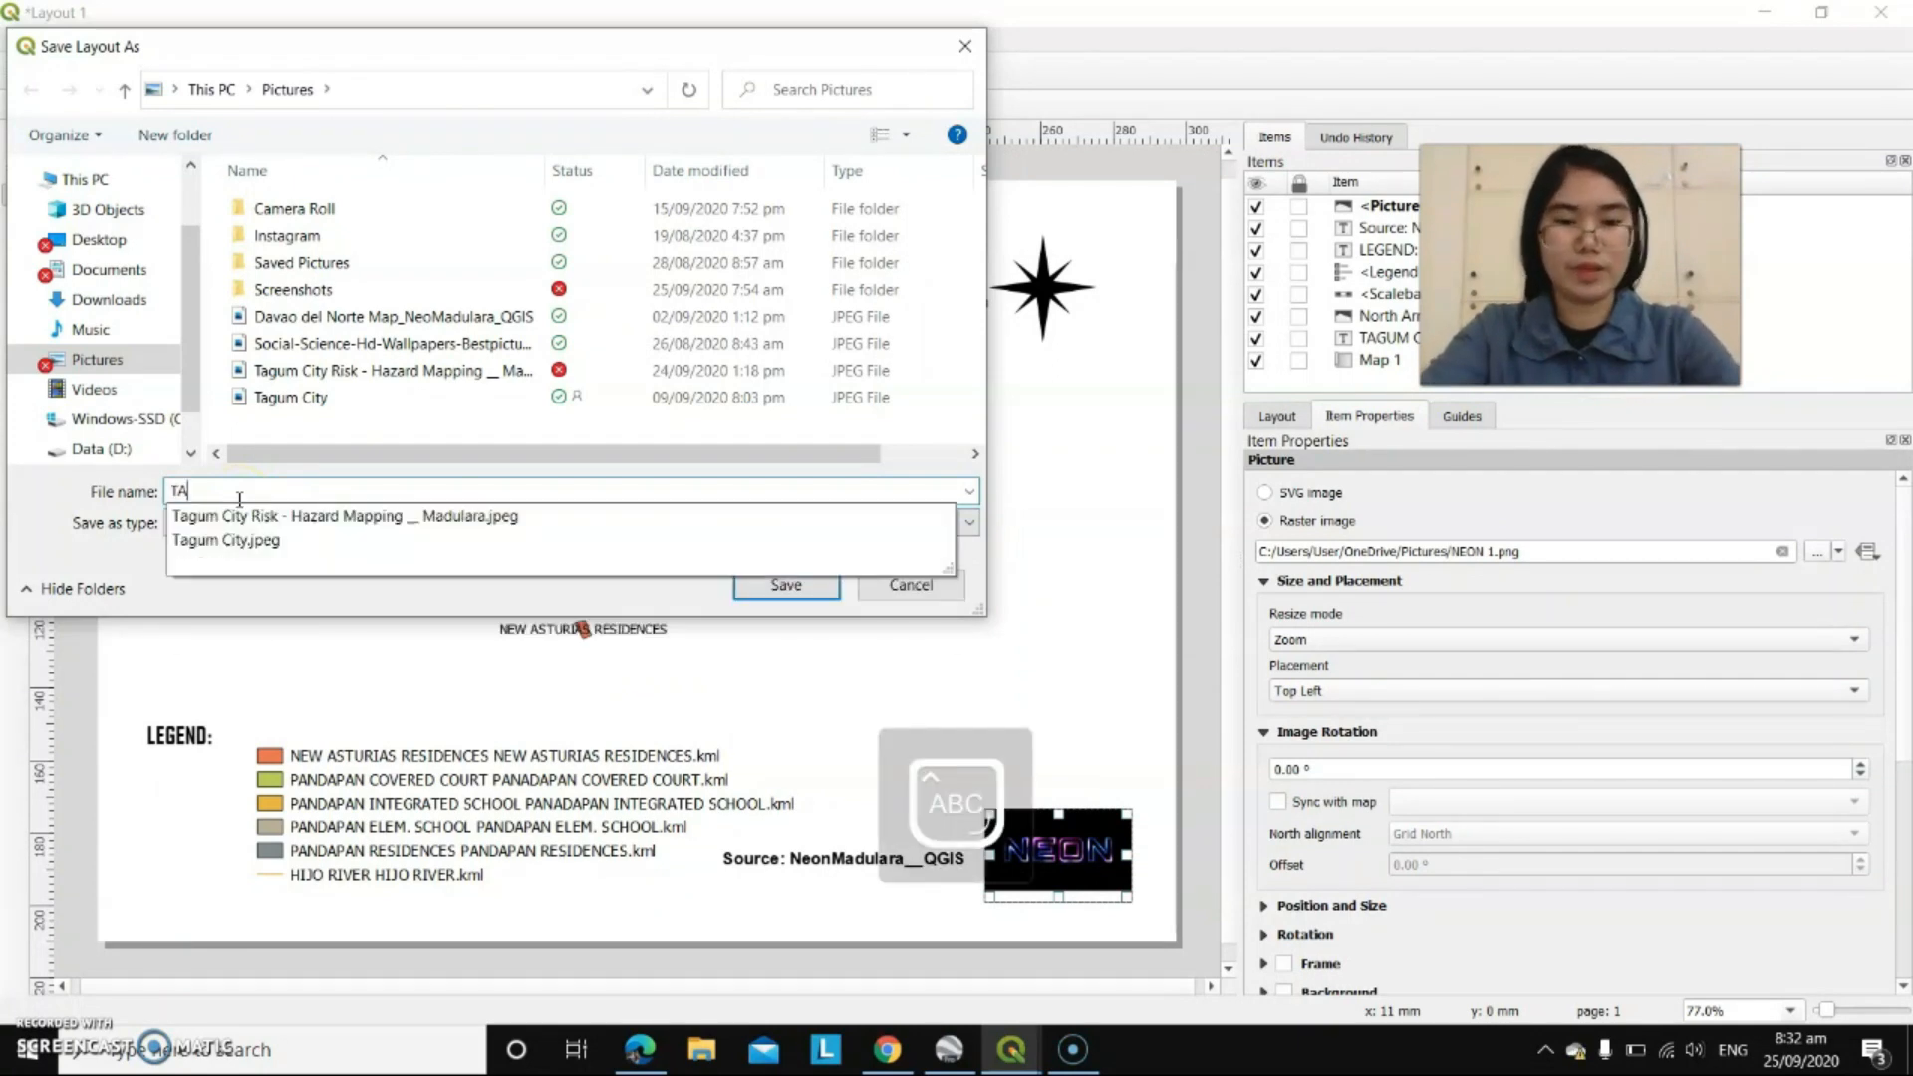
text(GUM CITY )
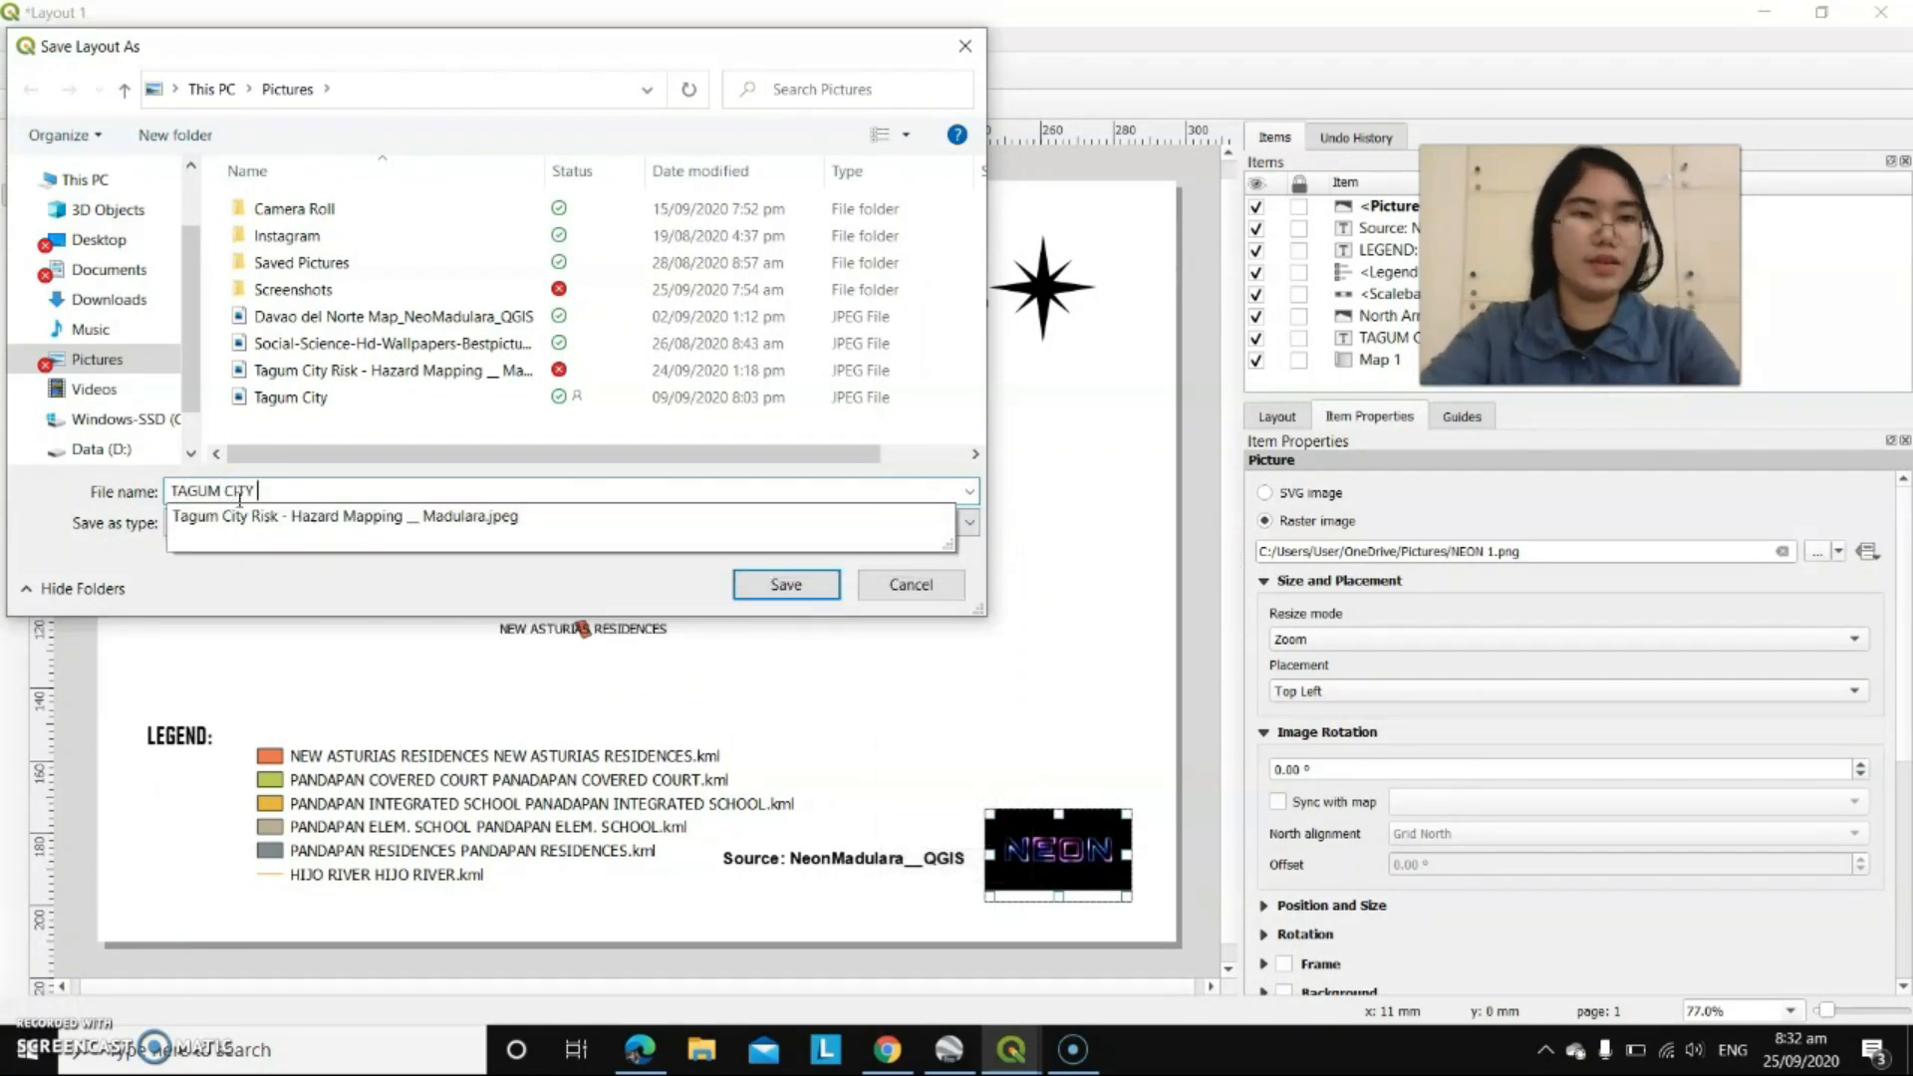
text(RISK -HAZANG MAPPING 1)
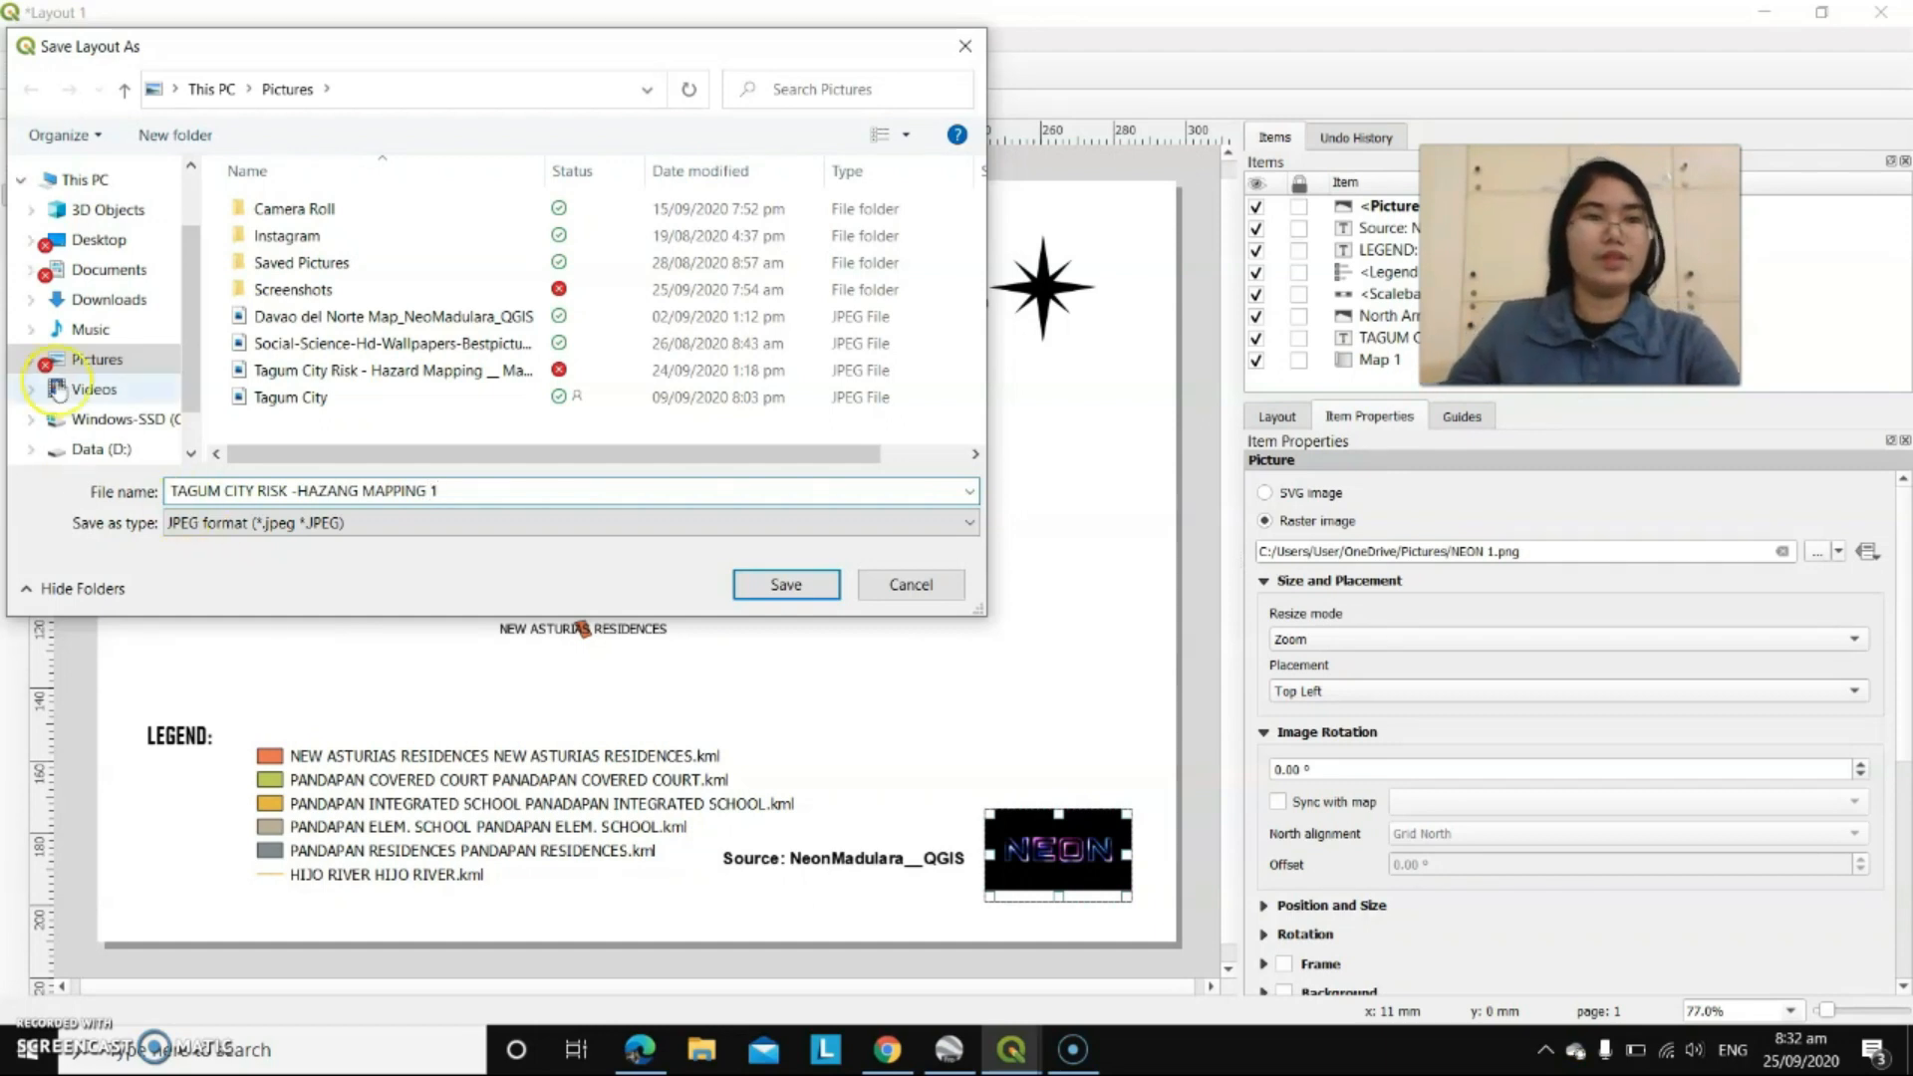
- Save the exported image in the Pictures folder, accepting the export options at 300 dpi
click(111, 332)
click(105, 358)
click(797, 587)
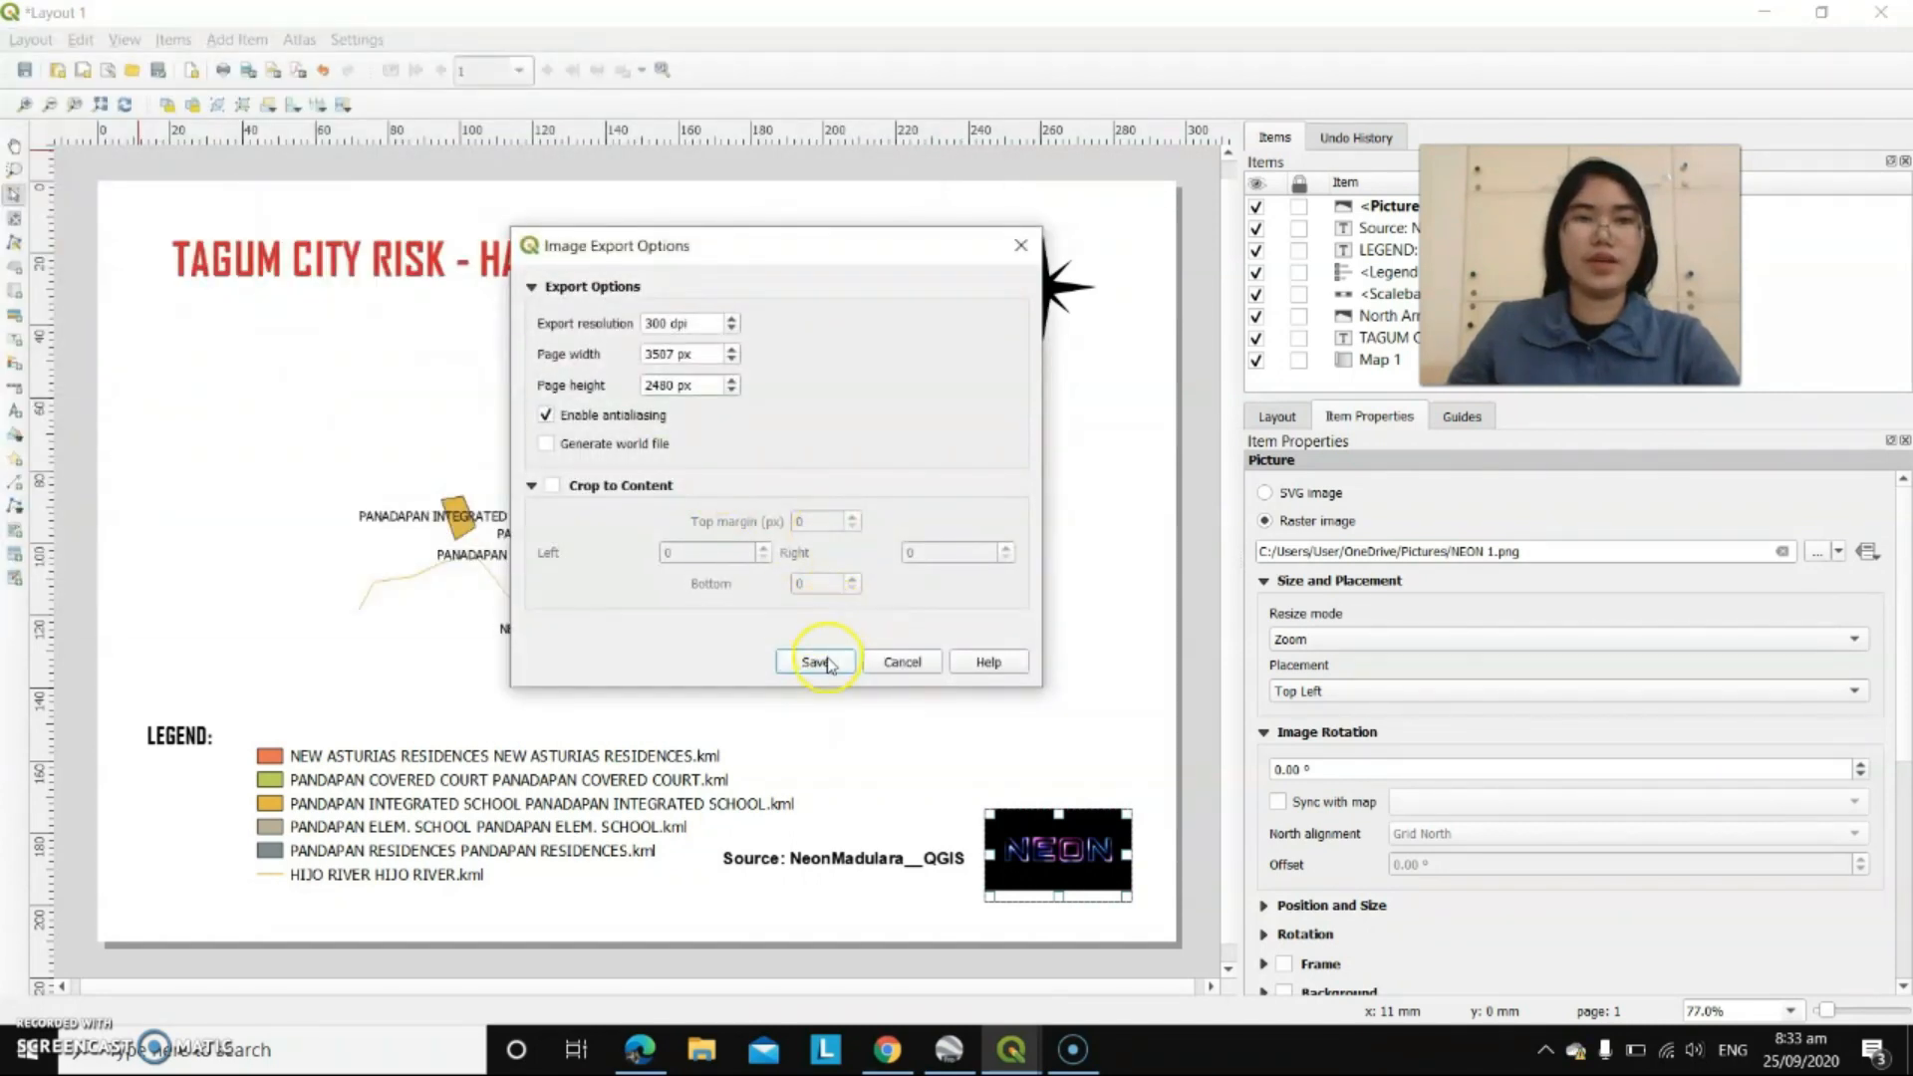
click(815, 662)
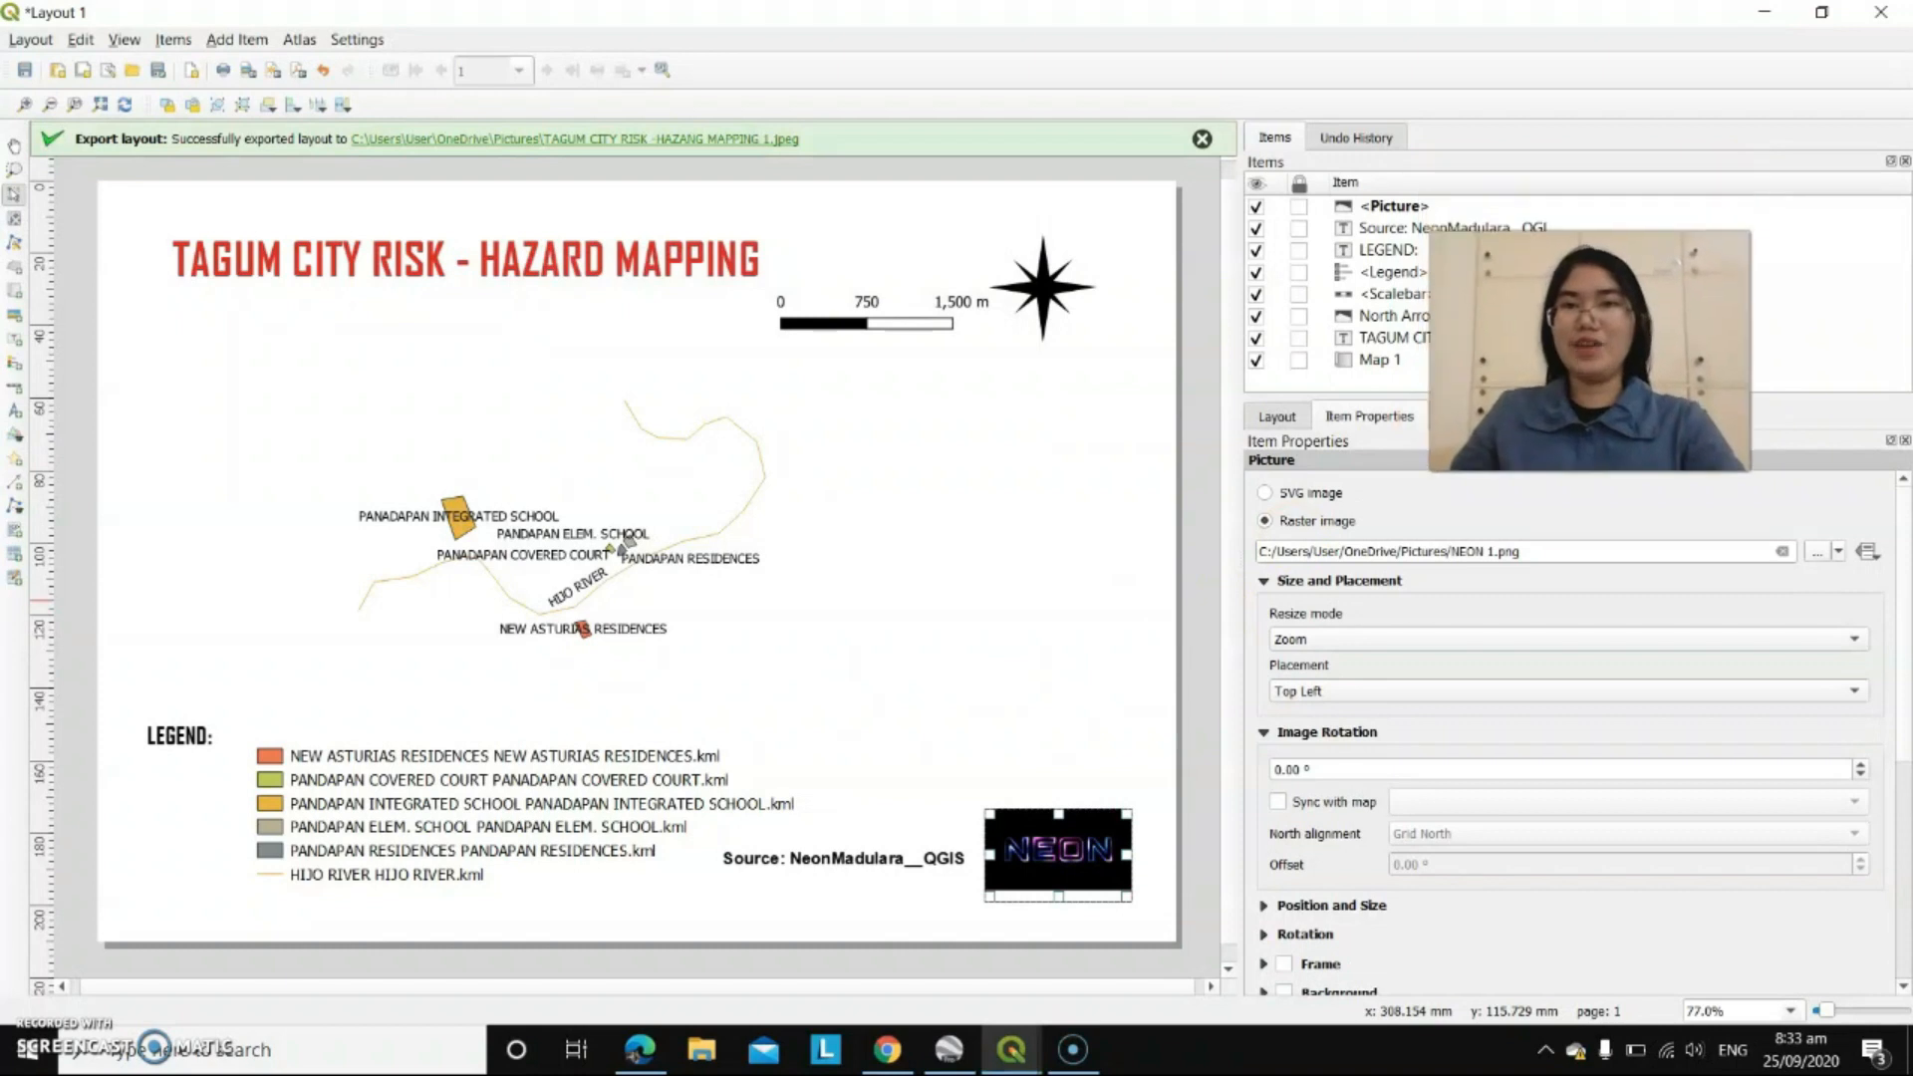
- Switch to File Explorer, browse the Pictures folder and open the existing Tagum City Risk - Hazard Mapping image in Photos
click(1072, 1046)
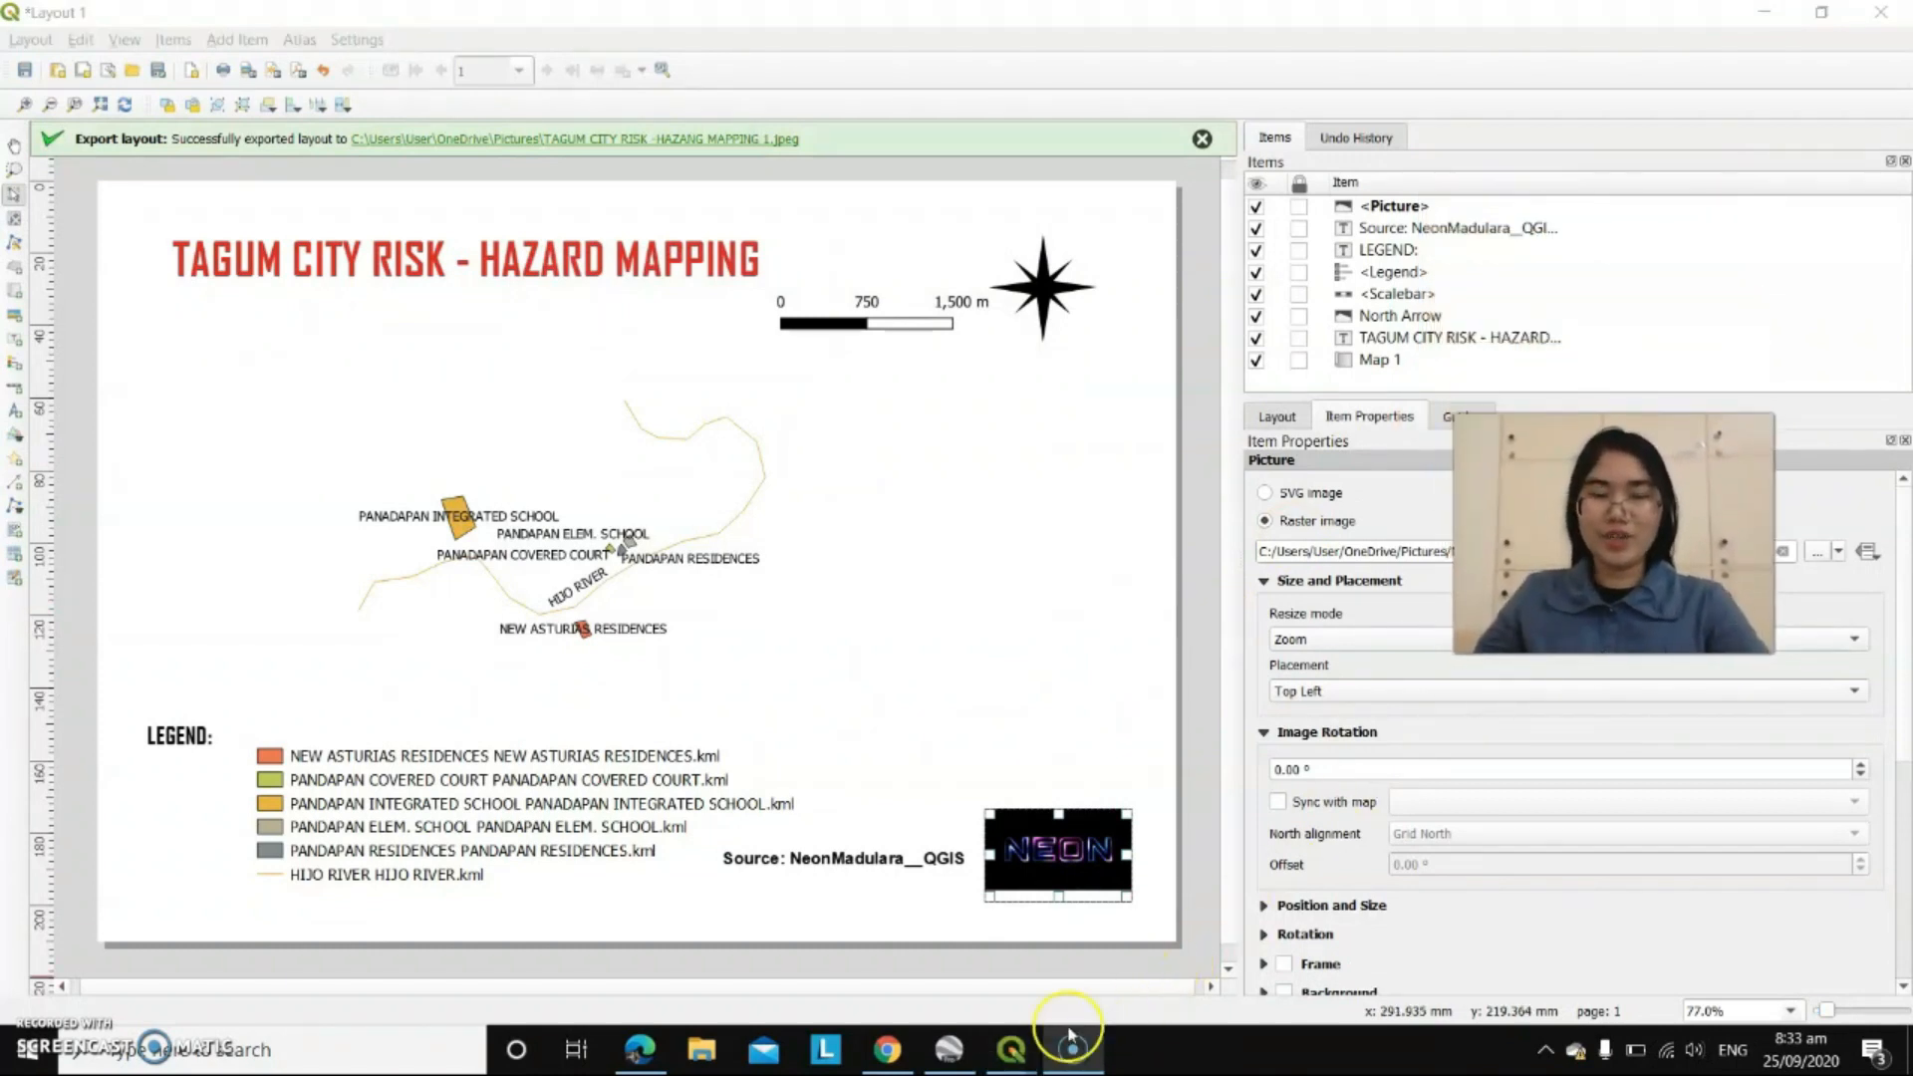
click(702, 1051)
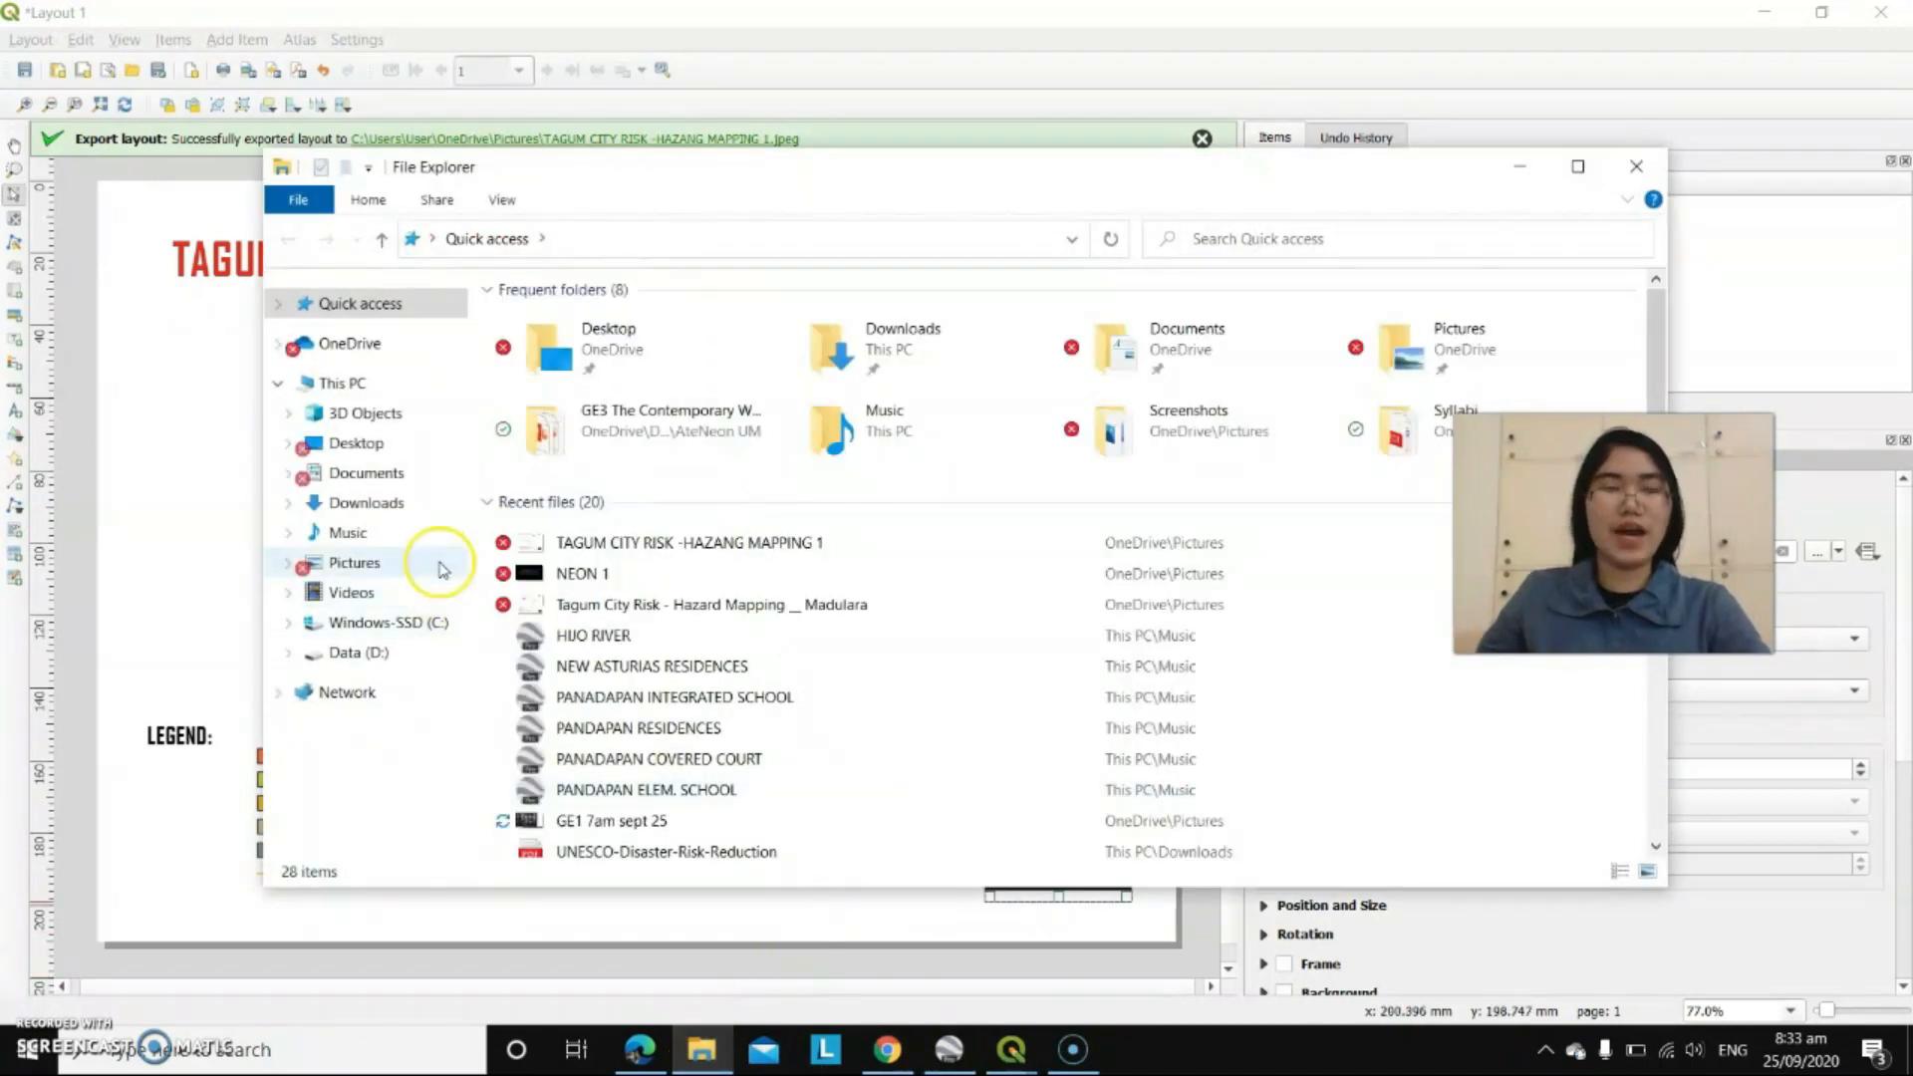
click(371, 563)
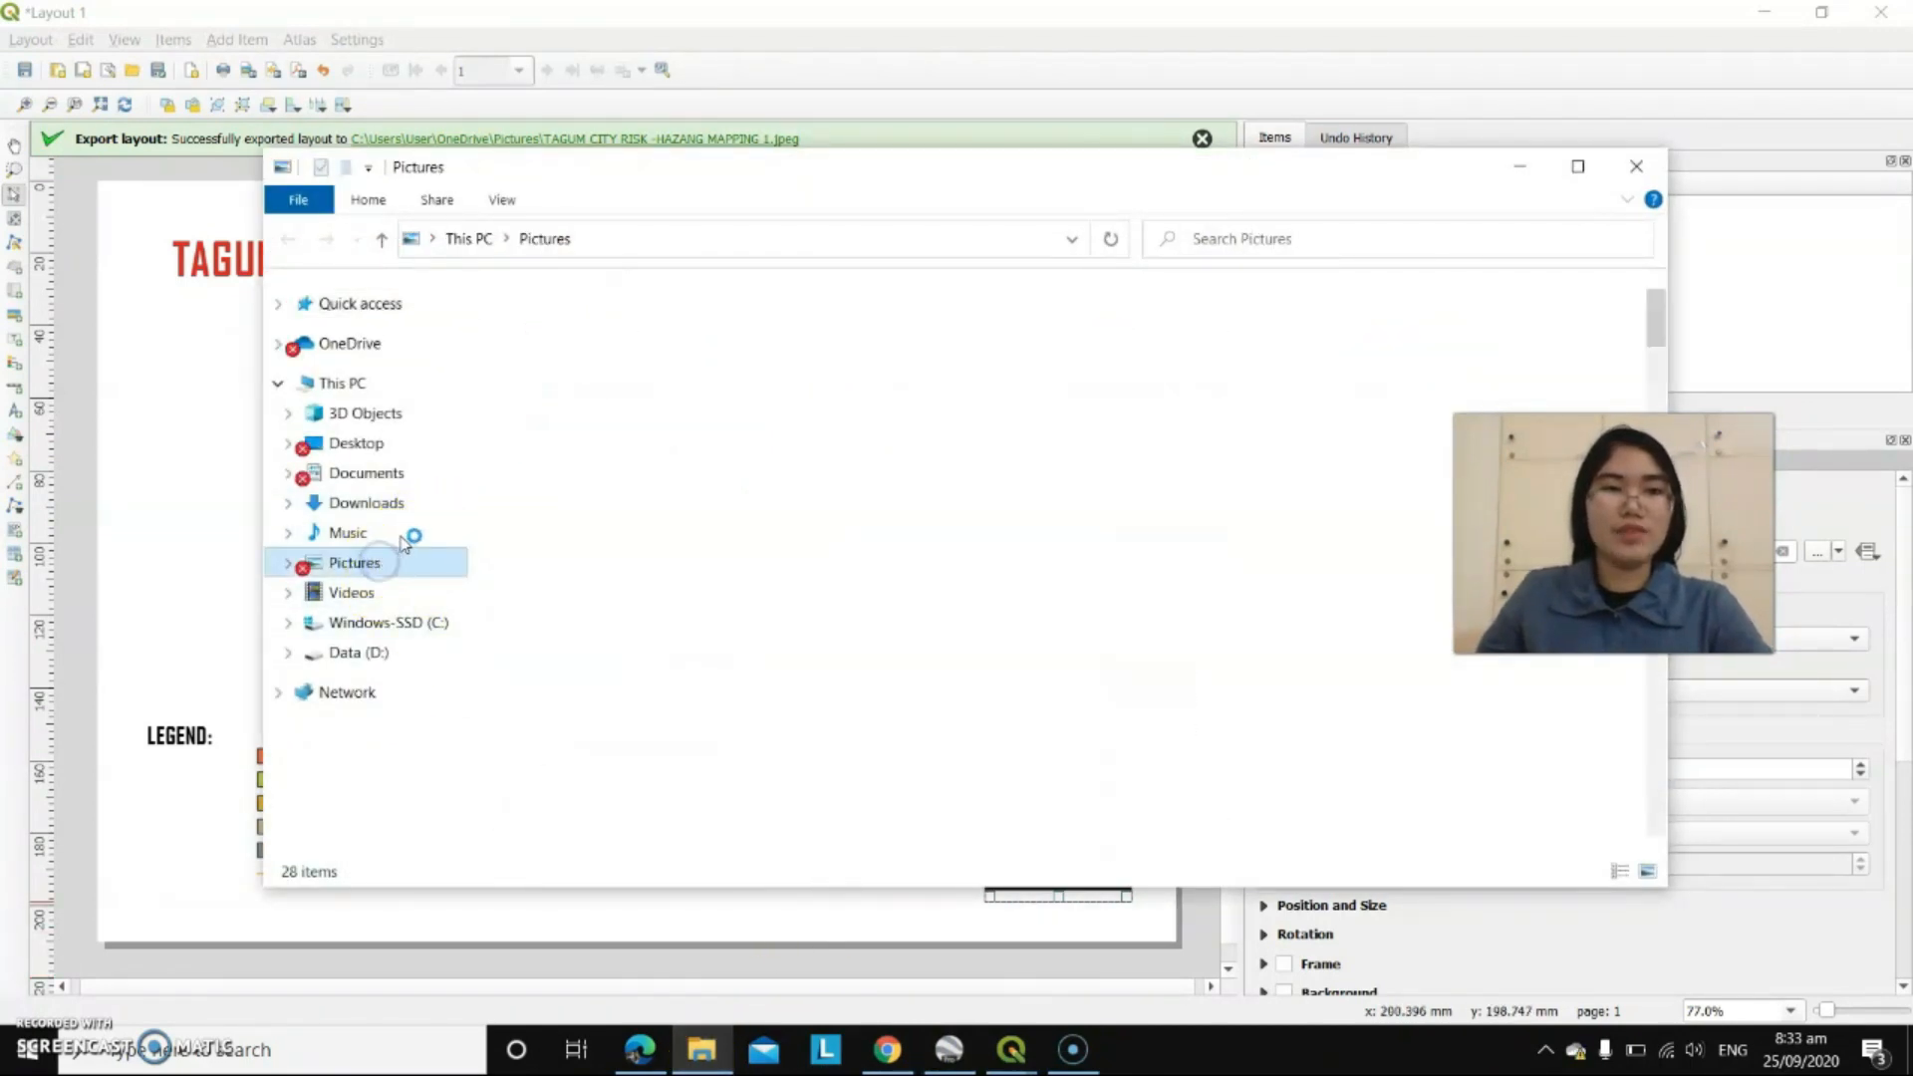
scroll(647, 547, down, 5)
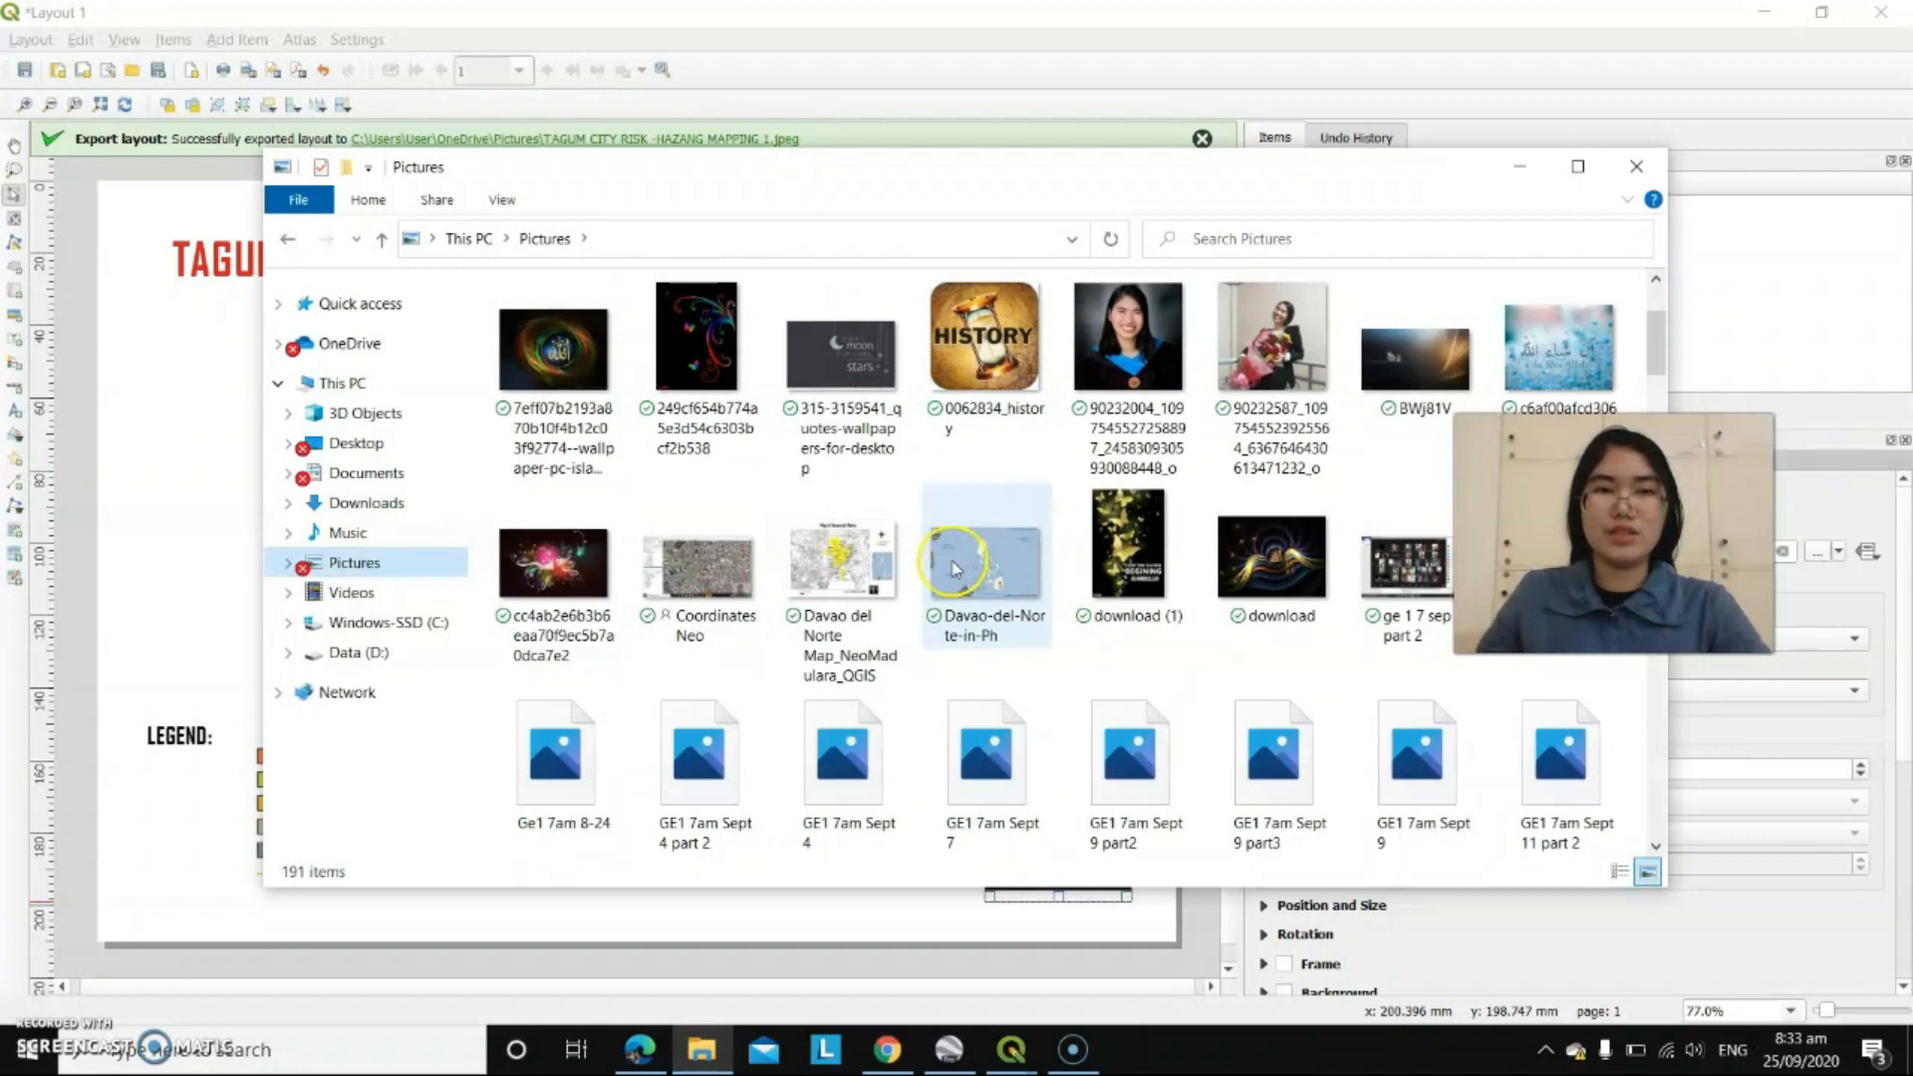
scroll(641, 586, down, 3)
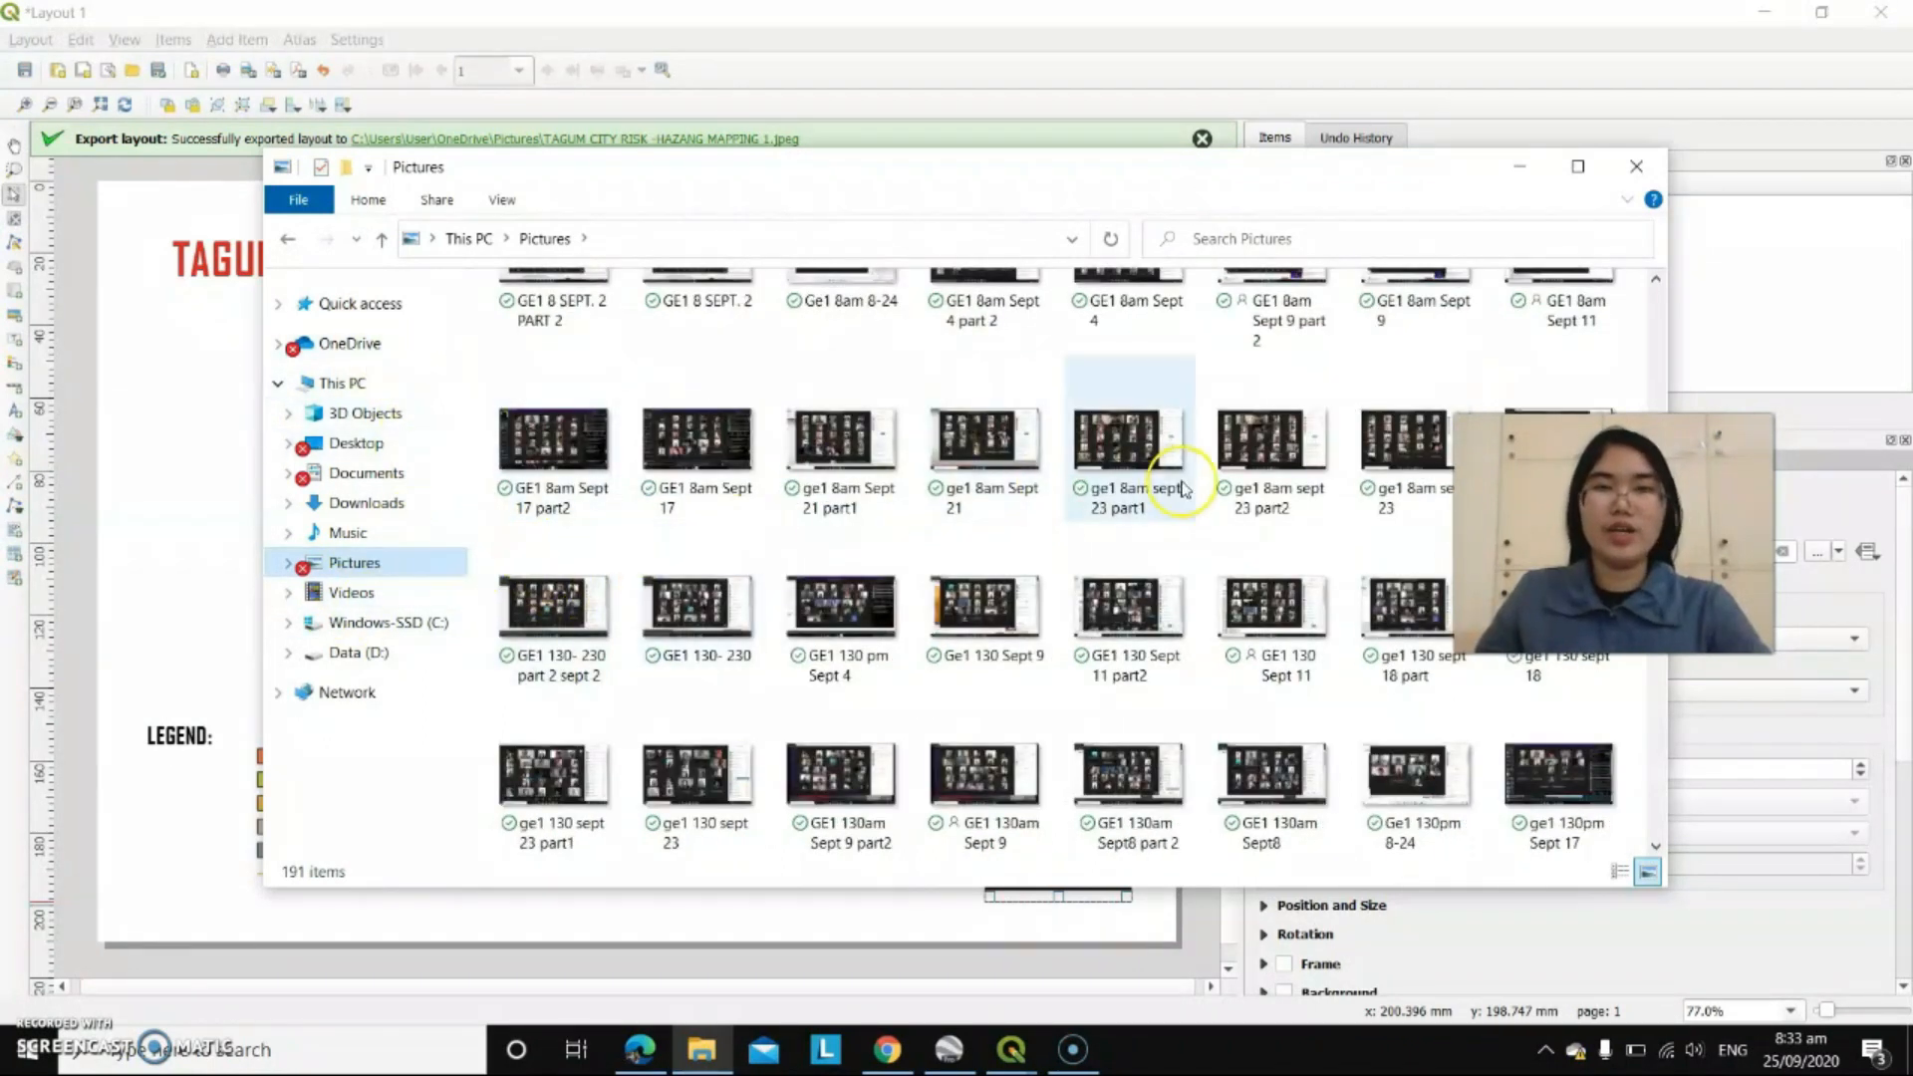
scroll(1192, 501, down, 3)
scroll(1193, 501, down, 10)
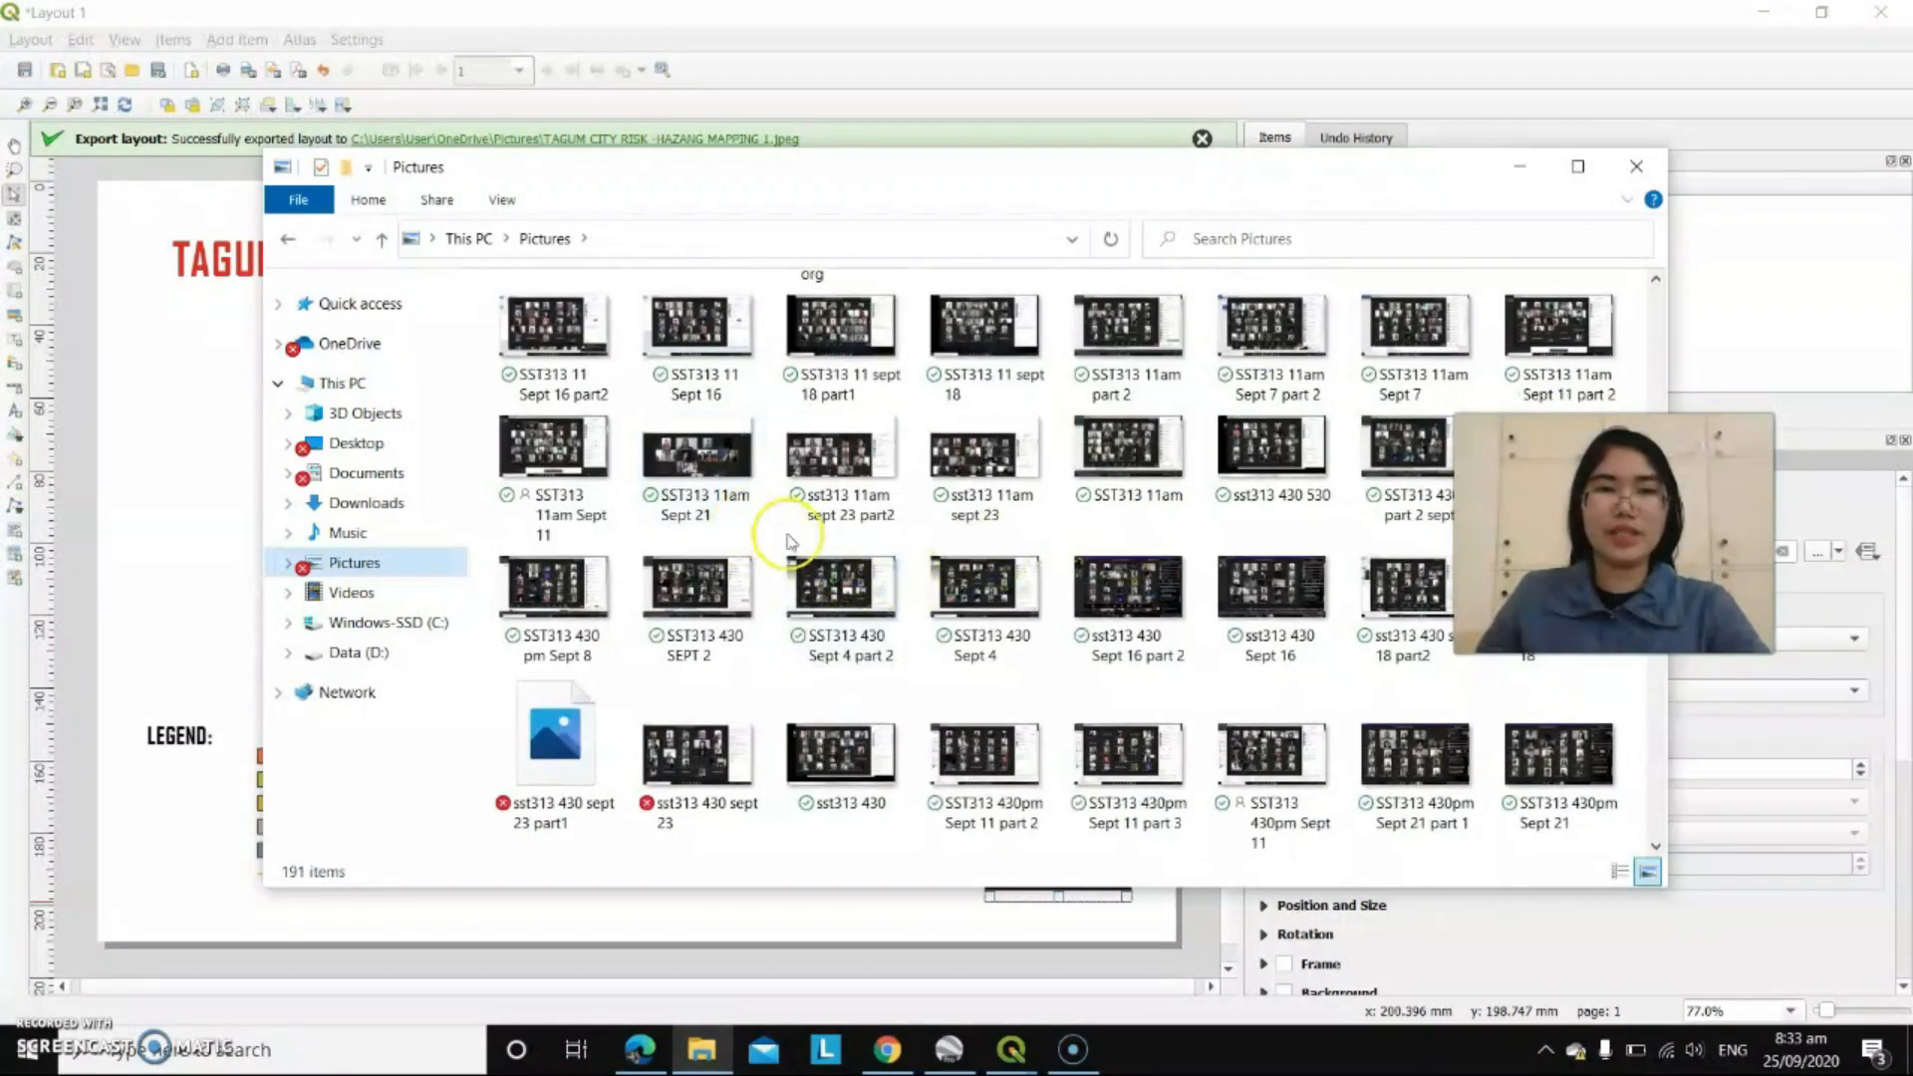
scroll(780, 599, down, 10)
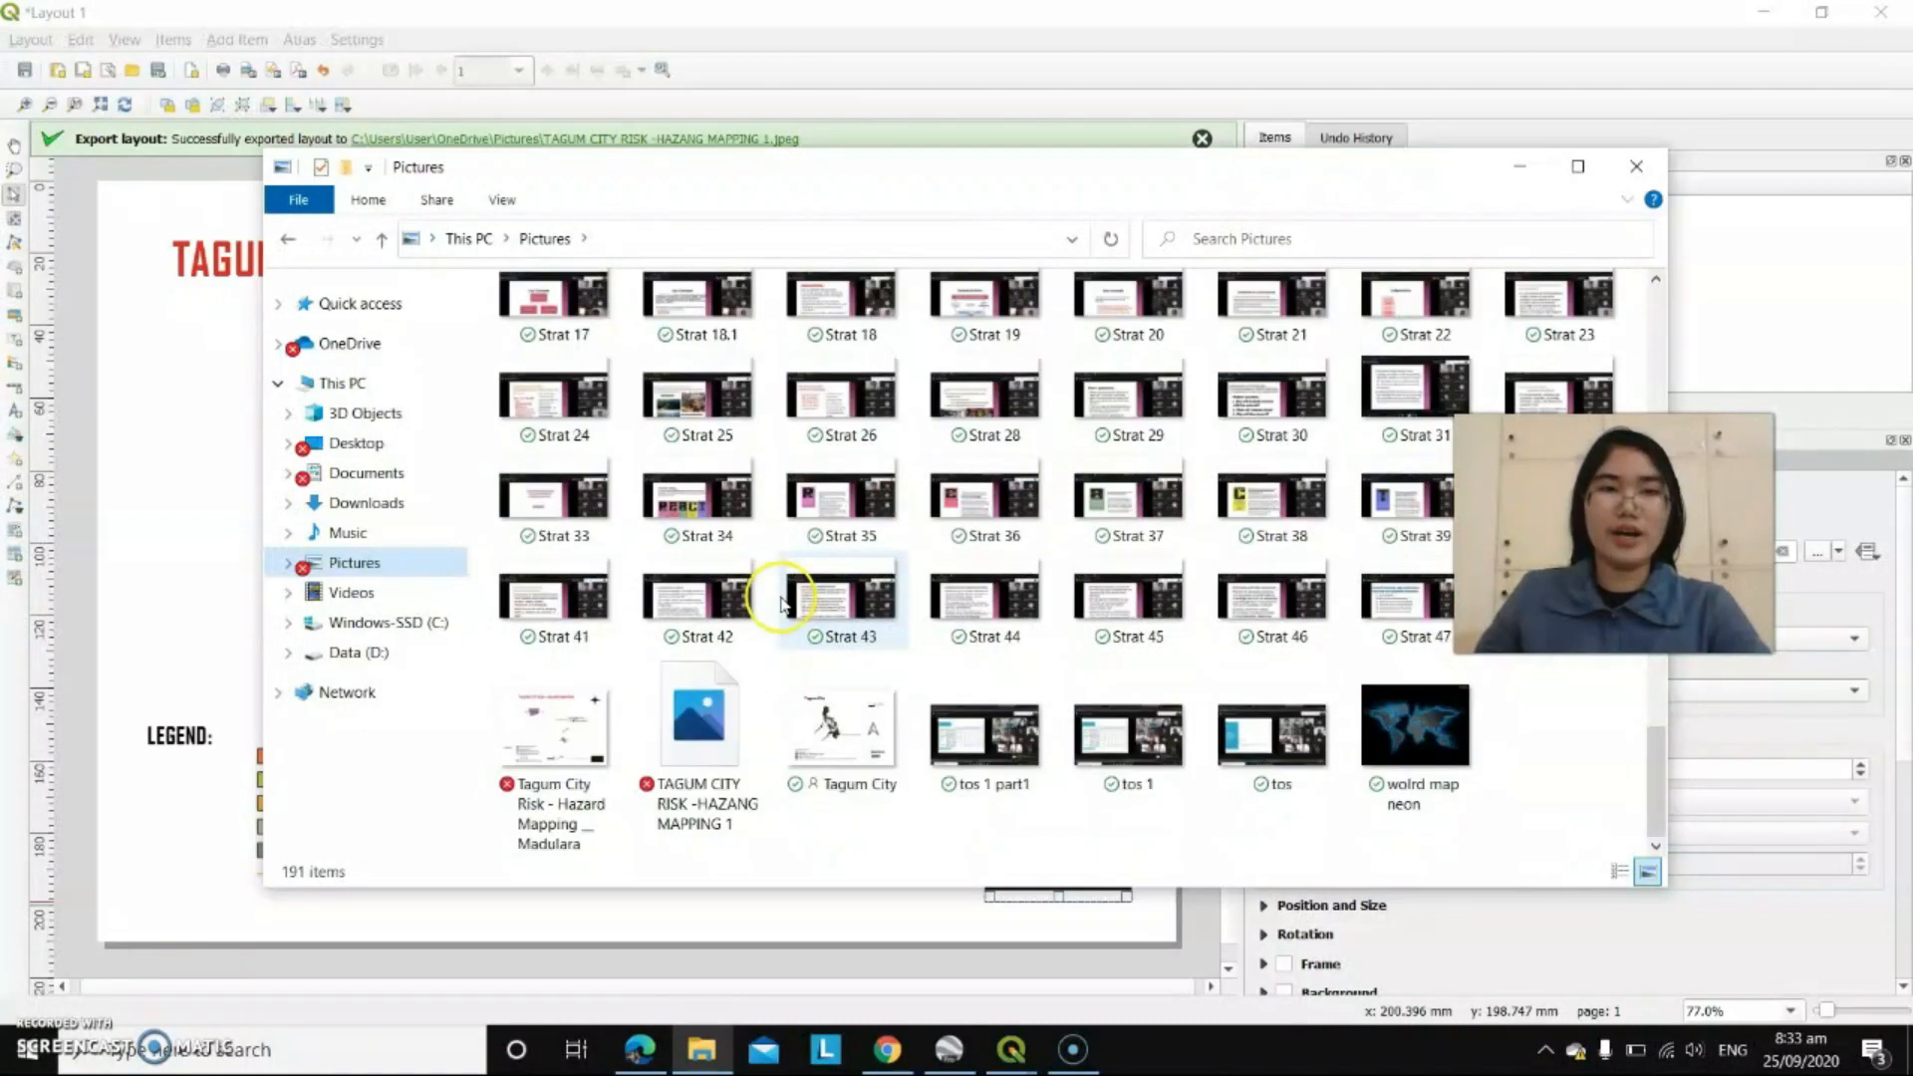
click(575, 737)
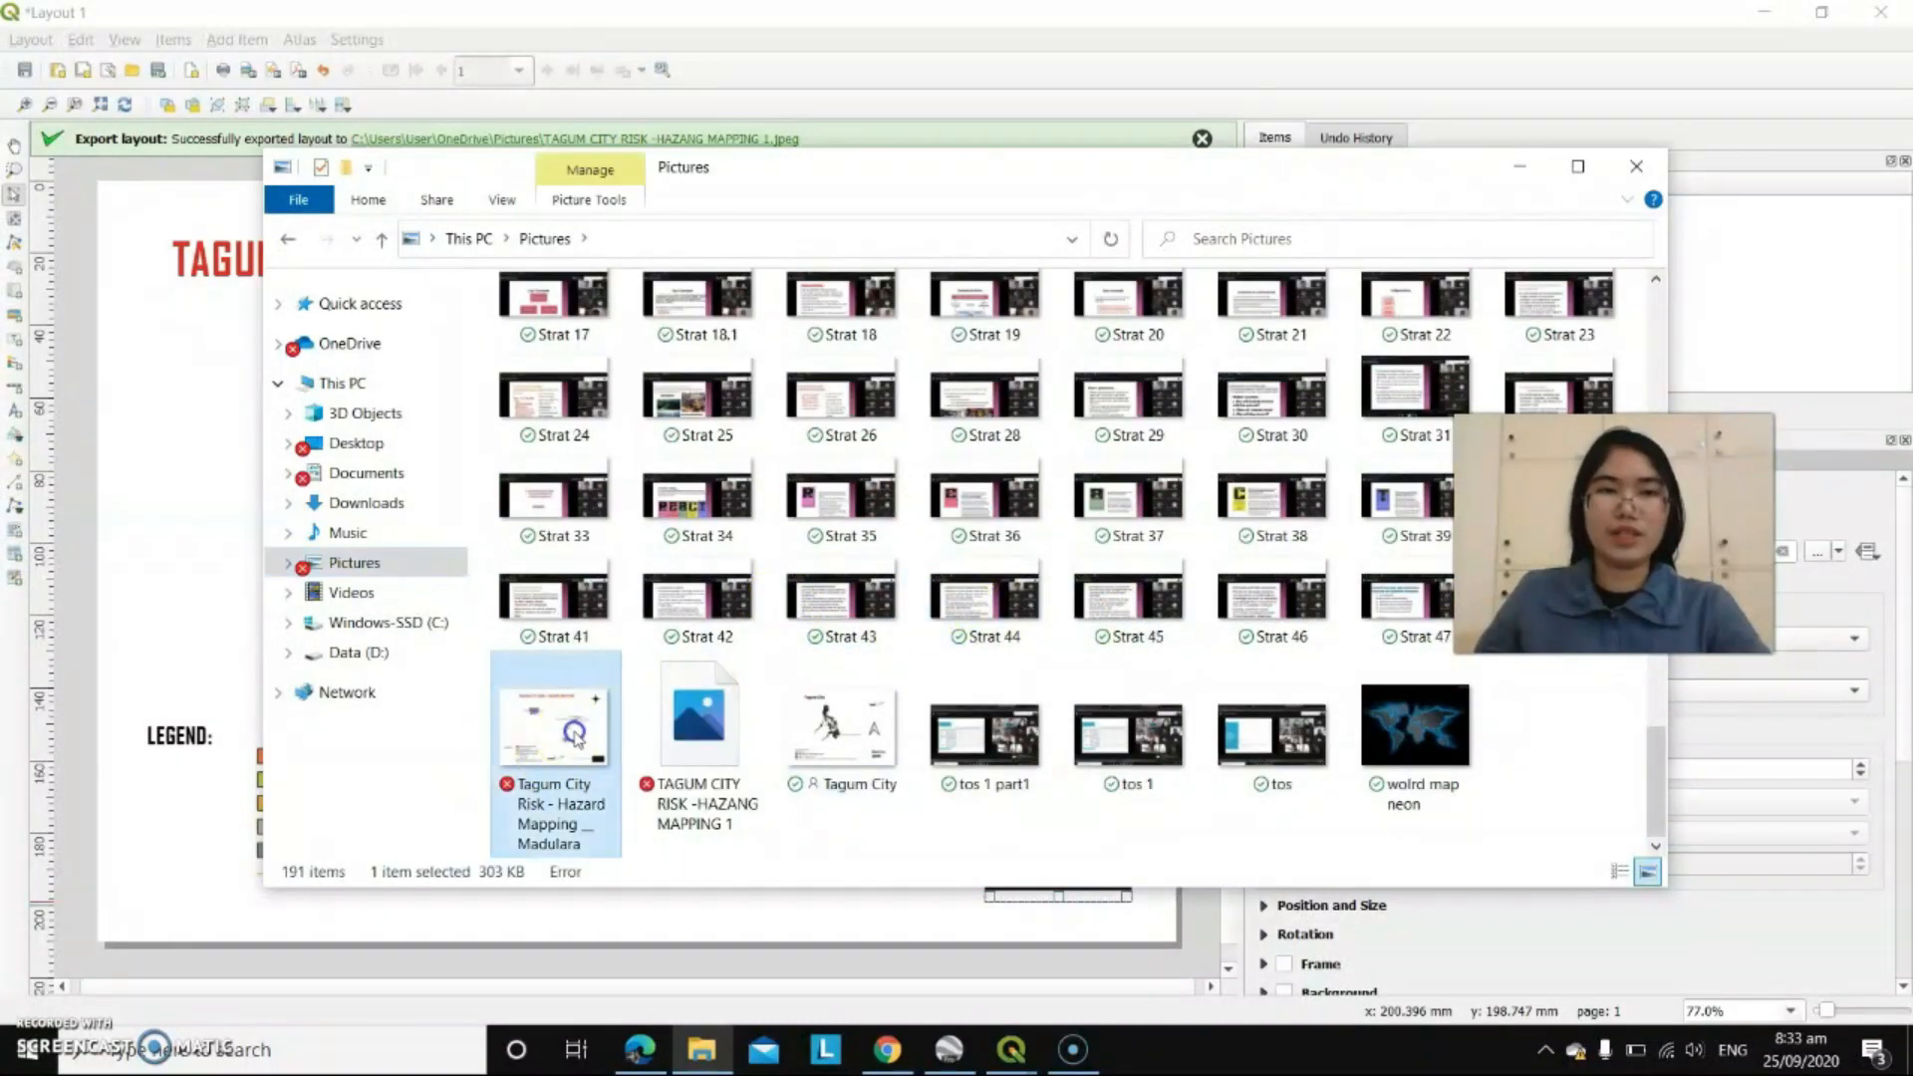
double_click(665, 700)
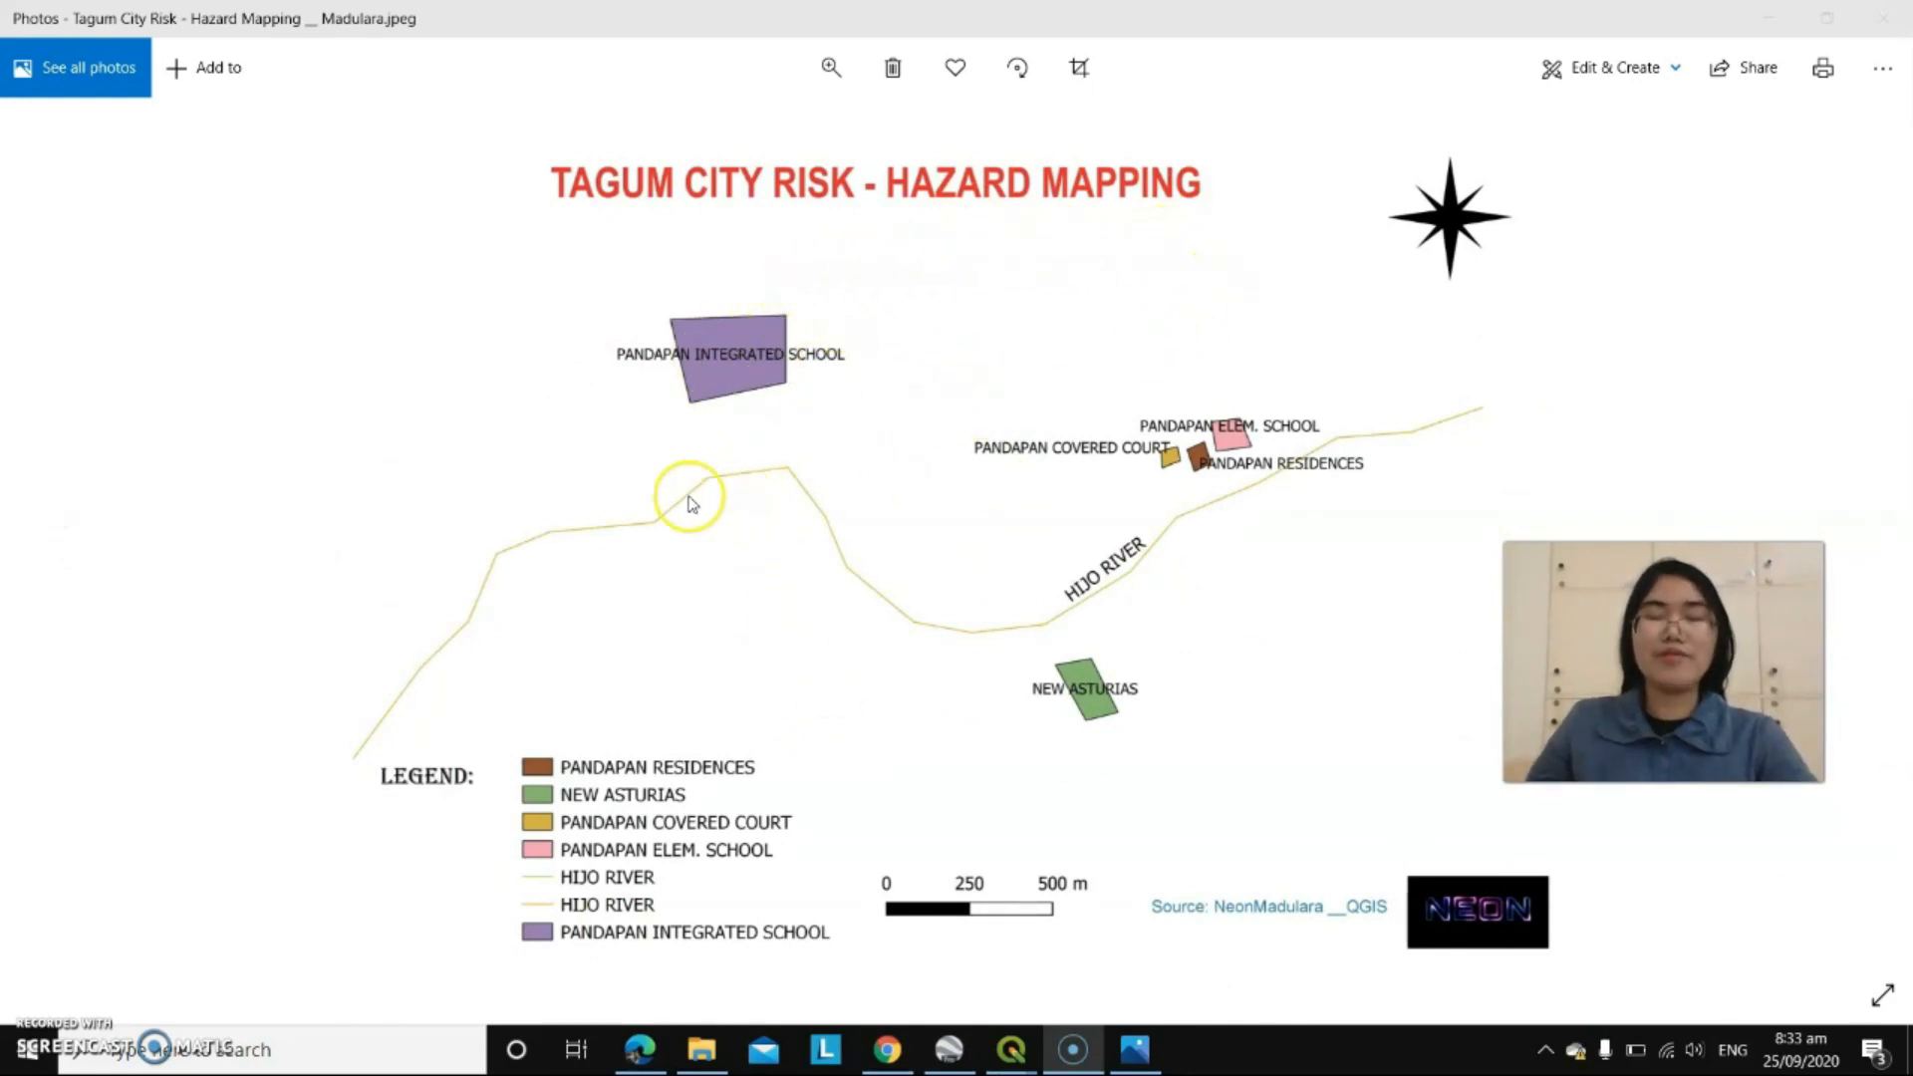
- Switch to Chrome and view the cover page of the Tagum City Local Climate Change Action Plan 2017-2028 PDF
click(886, 1049)
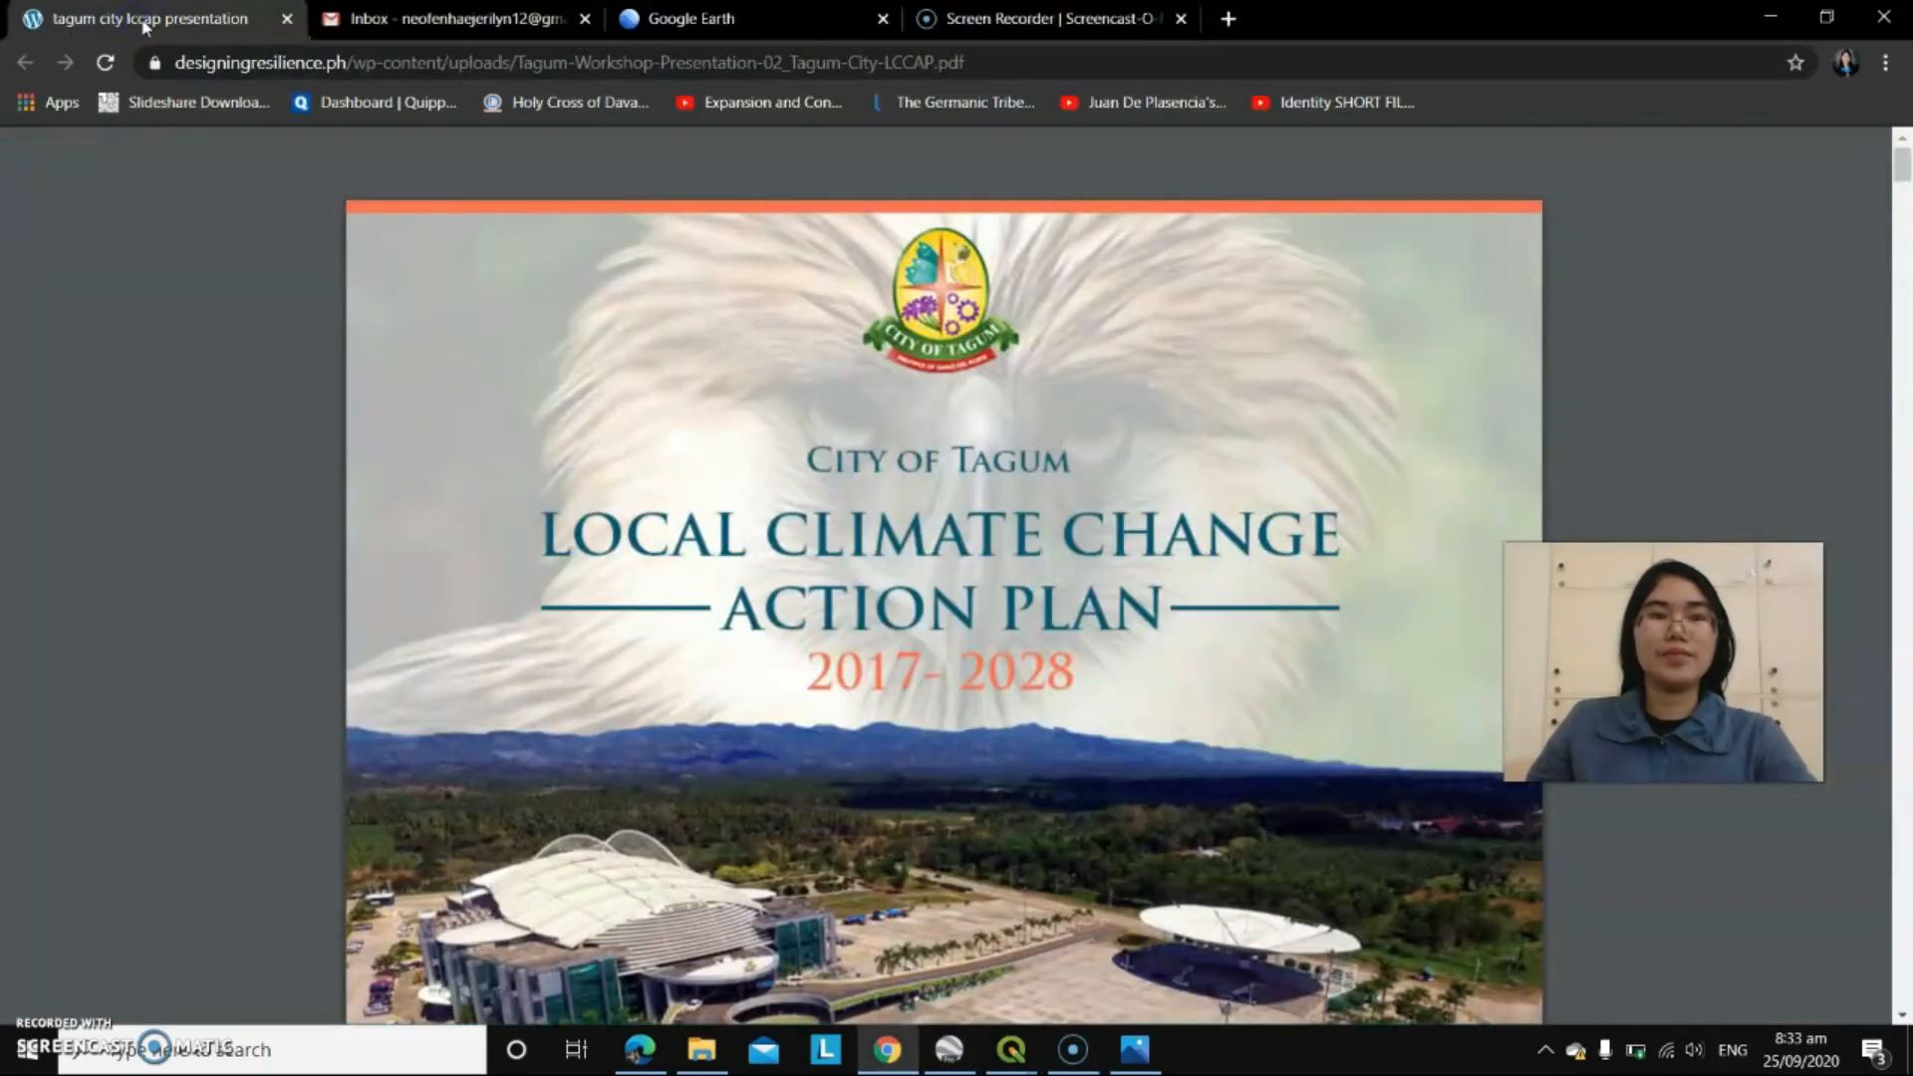
key(XF86MonBrightnessUp)
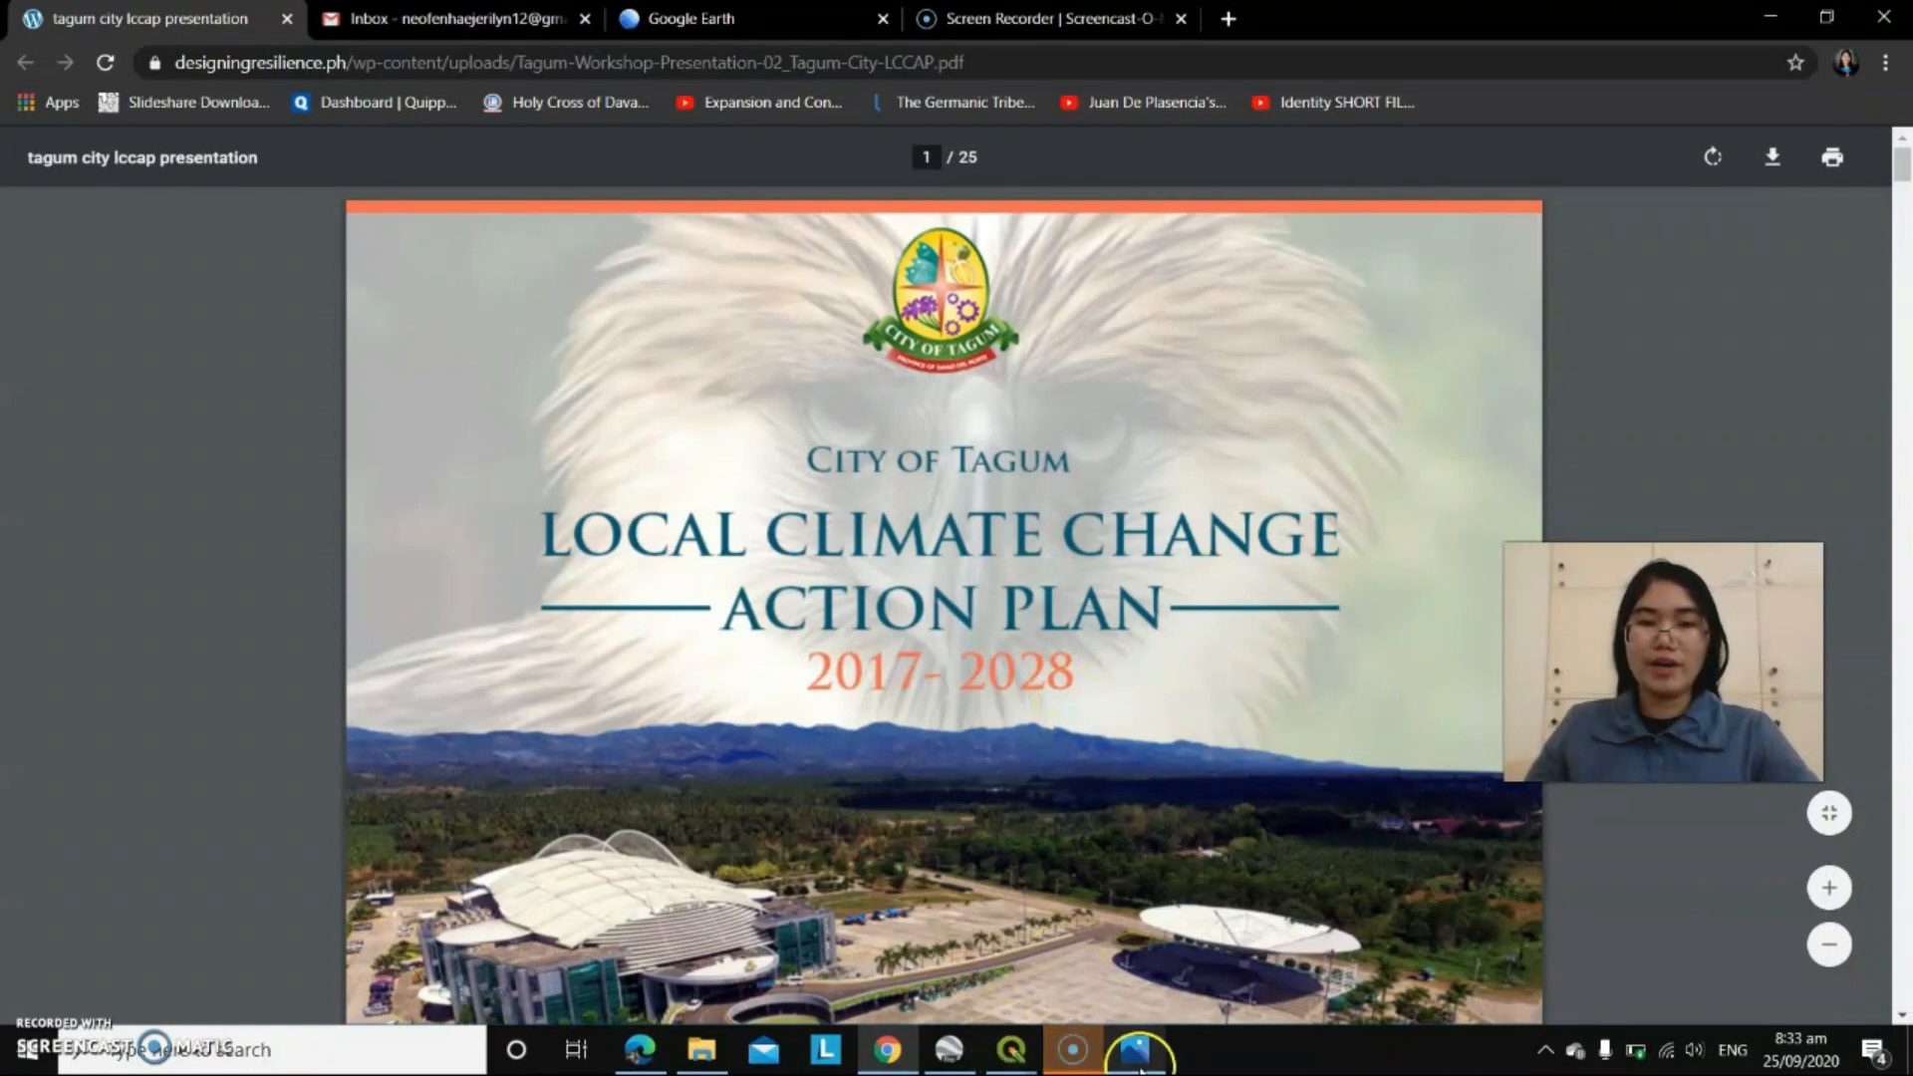
mouse_move(1136, 1066)
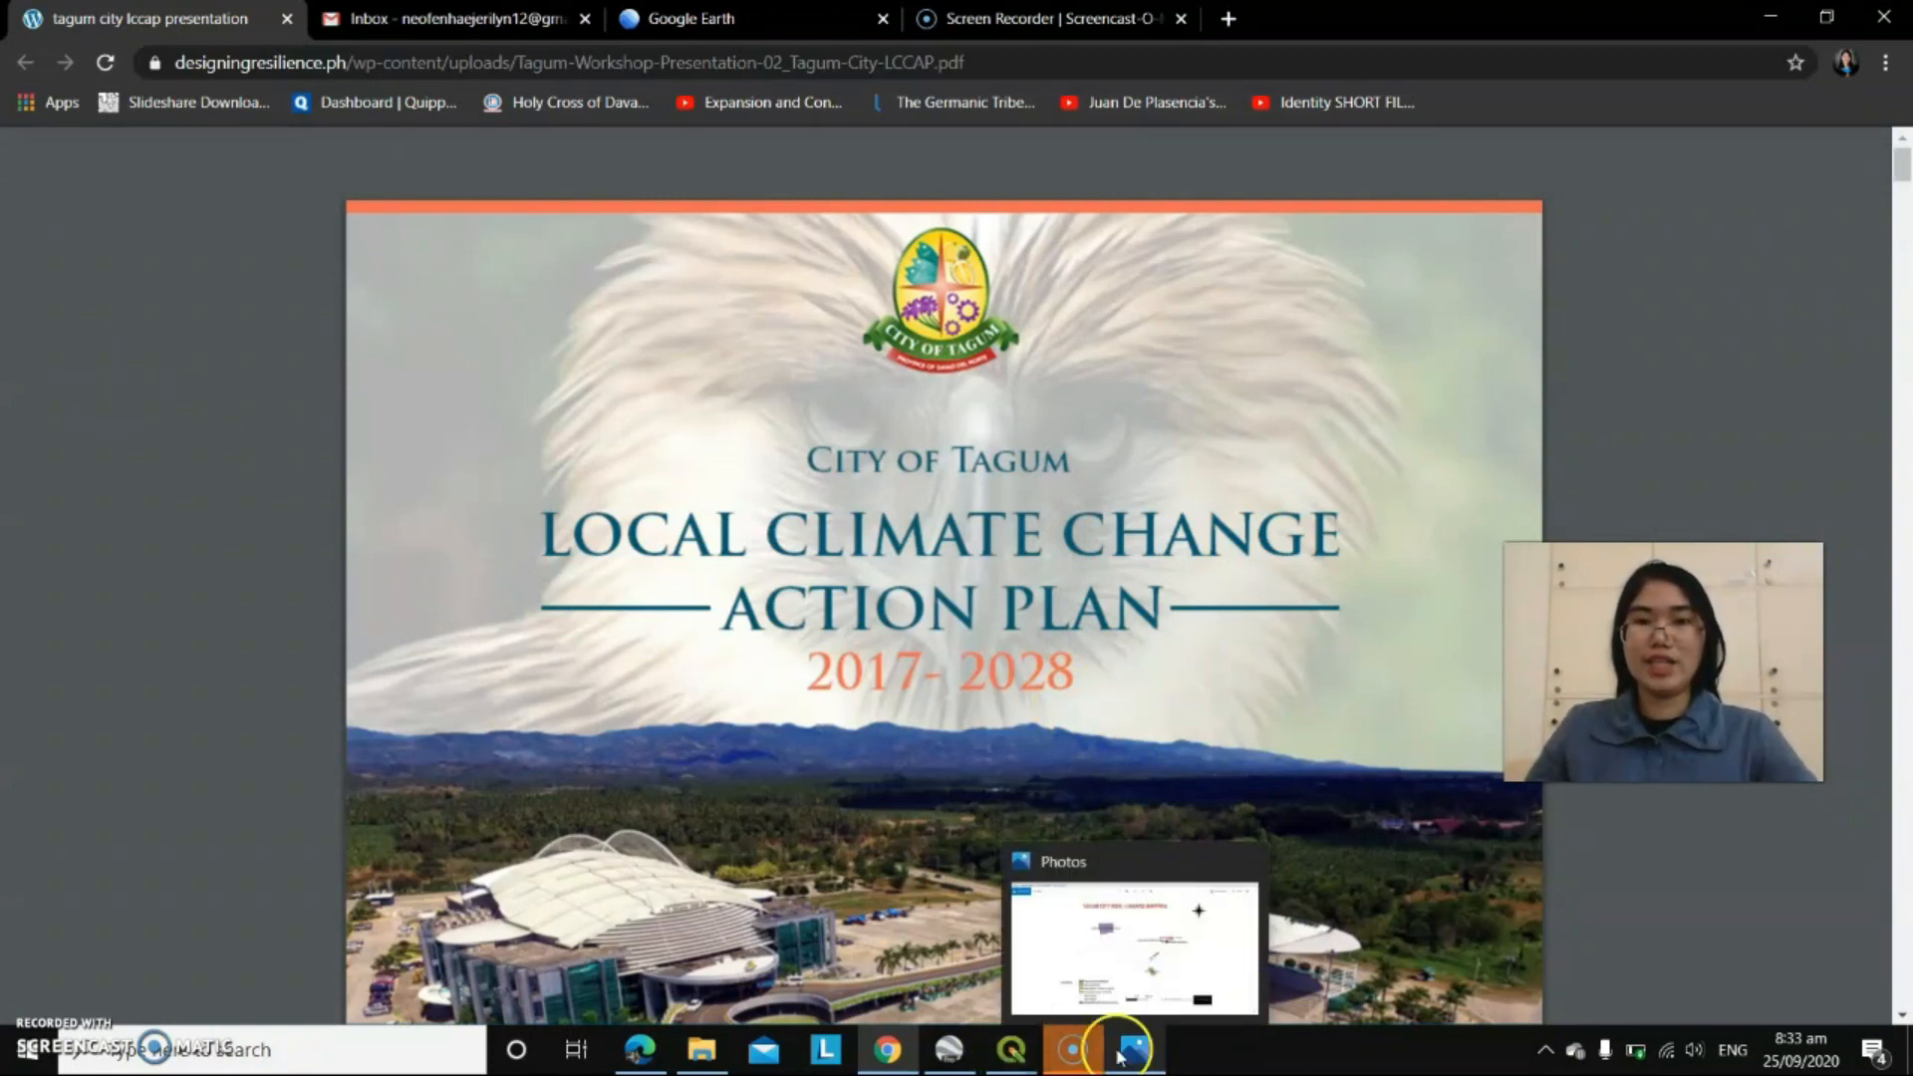